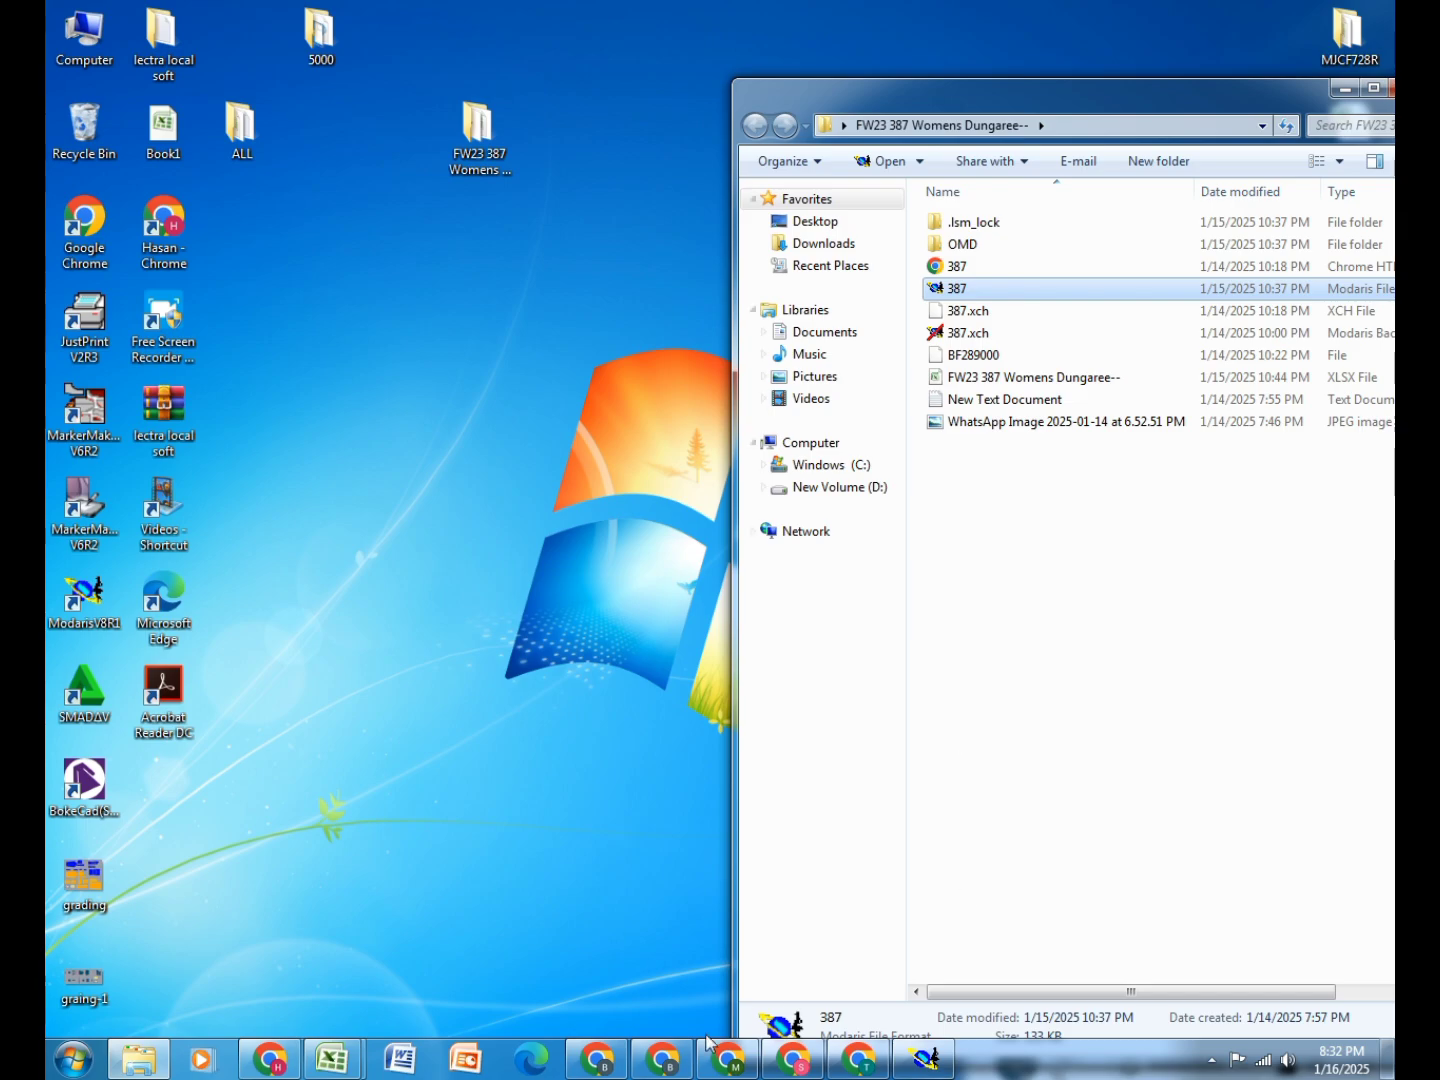
Step: Open the FW23 387 Womens Dungaree spec workbook and examine its measurement points, sizes M to 5XL and garment sketches
{"action": "left_click", "coordinate": [333, 1067]}
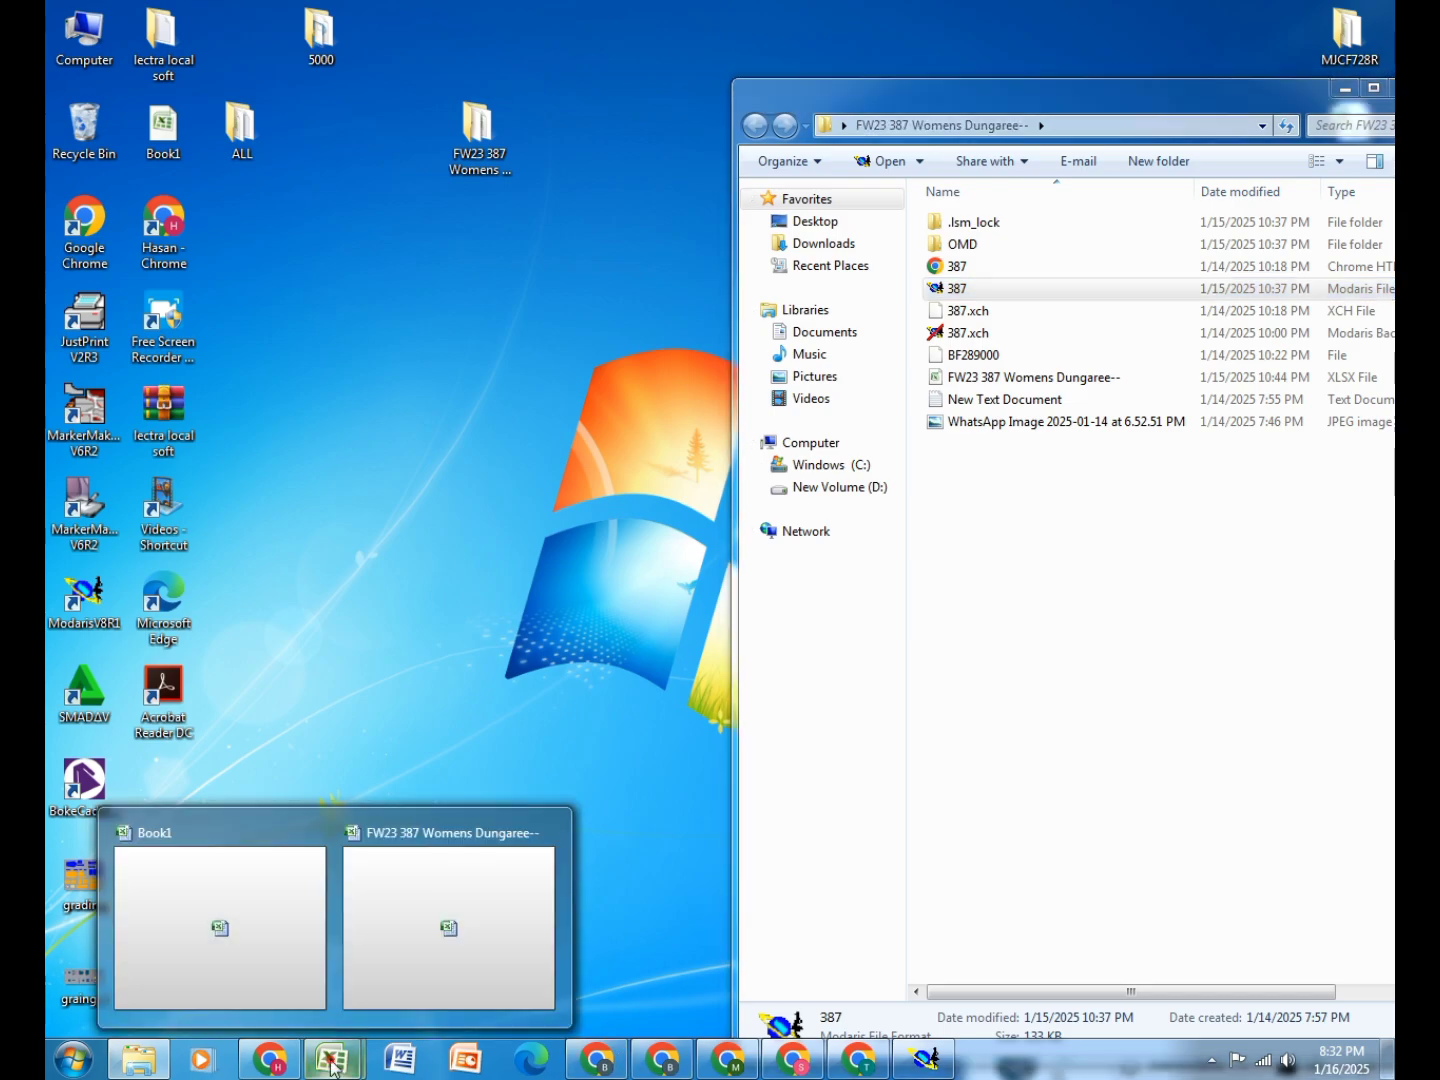
{"action": "left_click", "coordinate": [481, 900]}
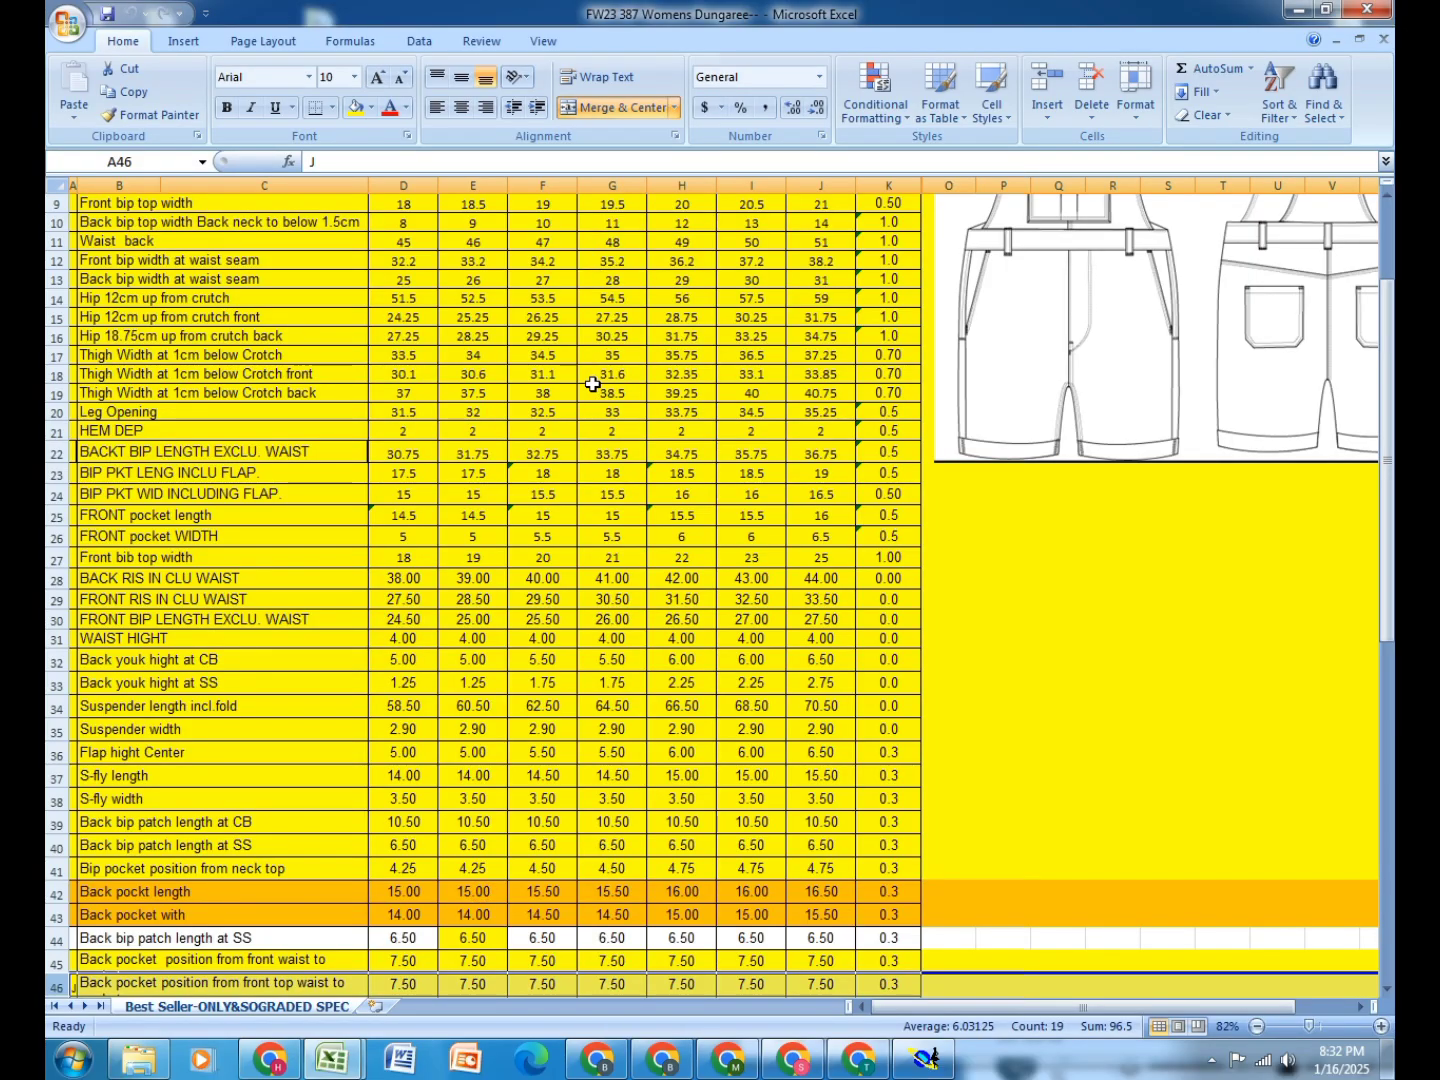
{"action": "scroll", "coordinate": [593, 384], "scroll_direction": "down", "scroll_amount": 2}
{"action": "scroll", "coordinate": [593, 383], "scroll_direction": "up", "scroll_amount": 4}
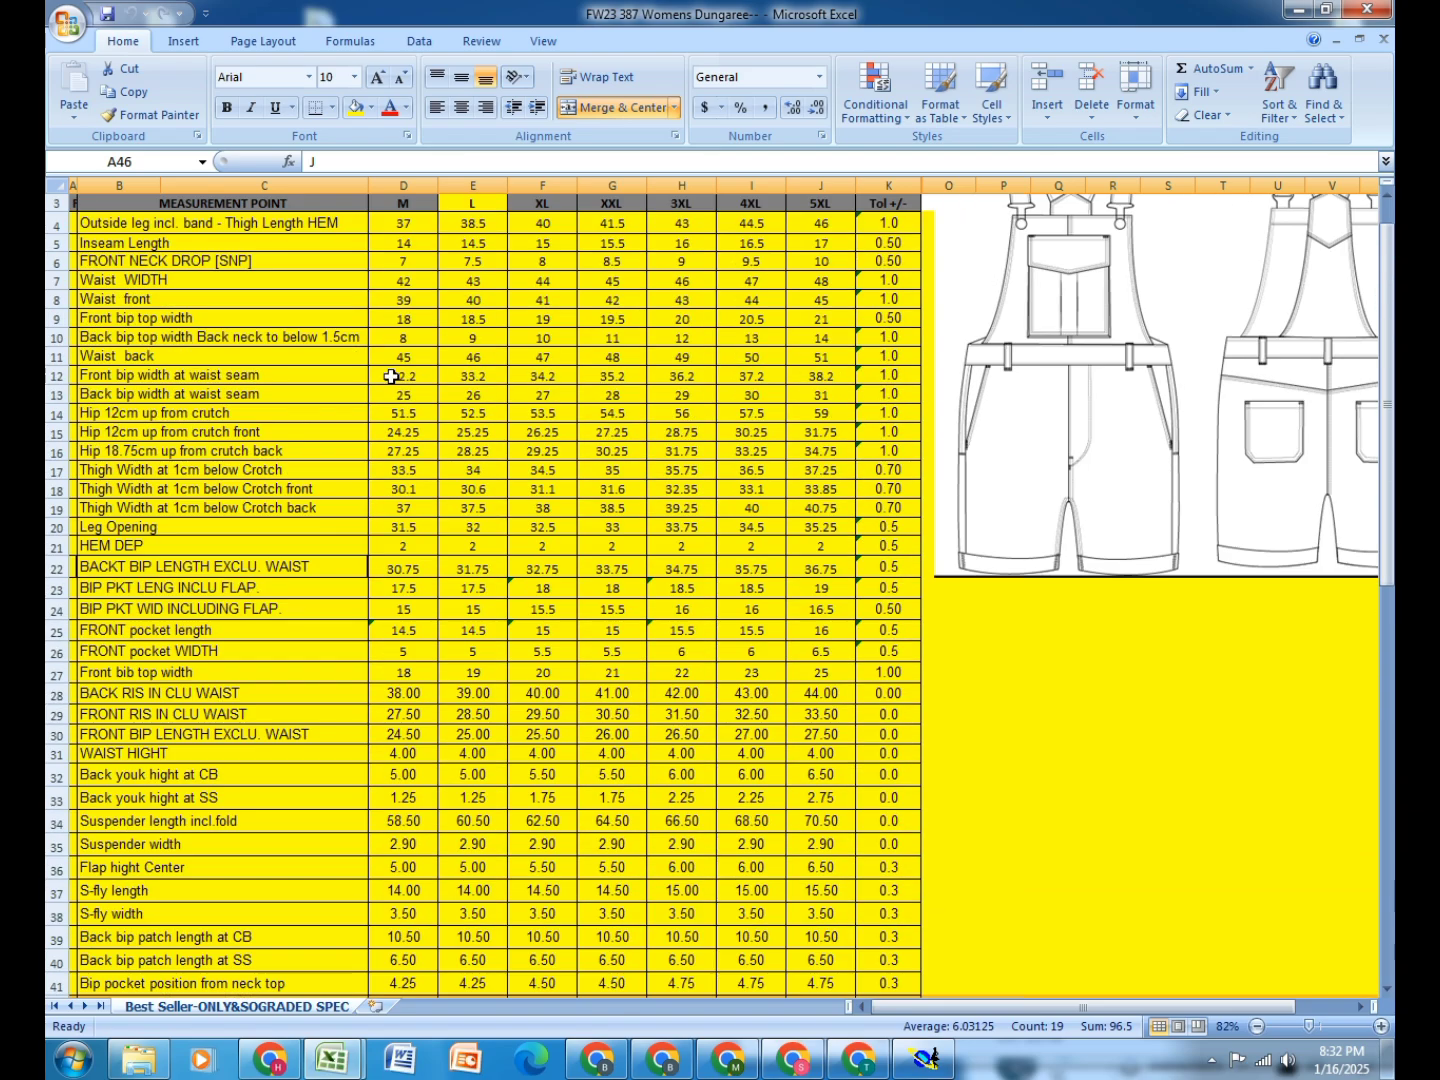
{"action": "scroll", "coordinate": [391, 376], "scroll_direction": "up", "scroll_amount": 2}
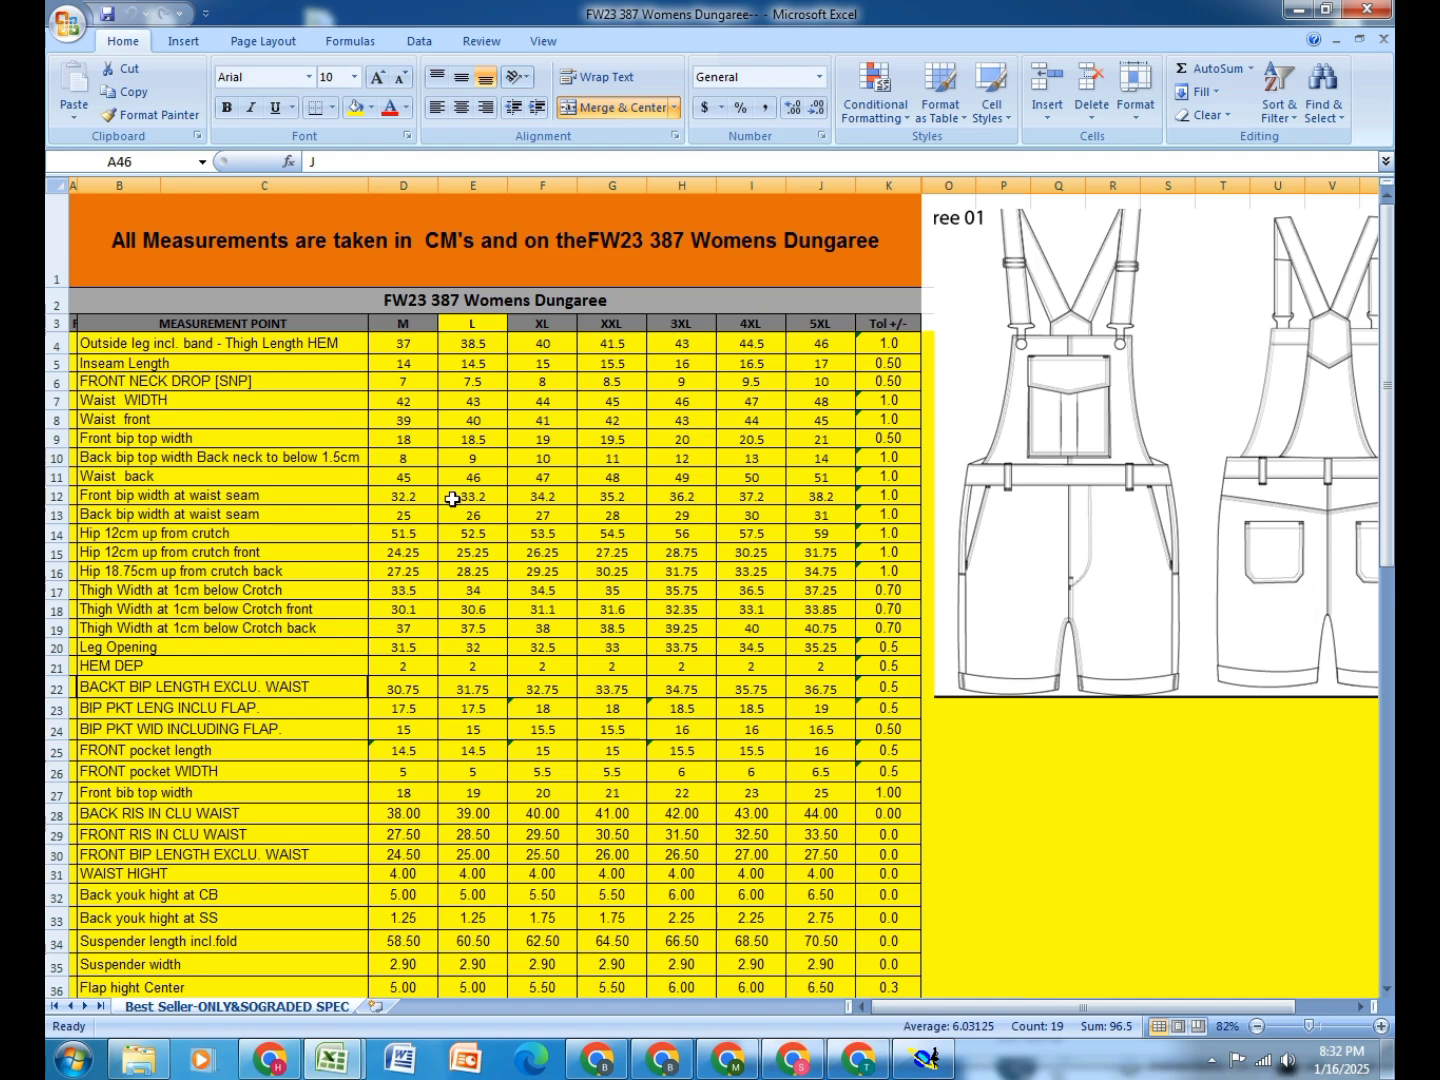
{"action": "scroll", "coordinate": [452, 500], "scroll_direction": "down", "scroll_amount": 1, "text": "ctrl"}
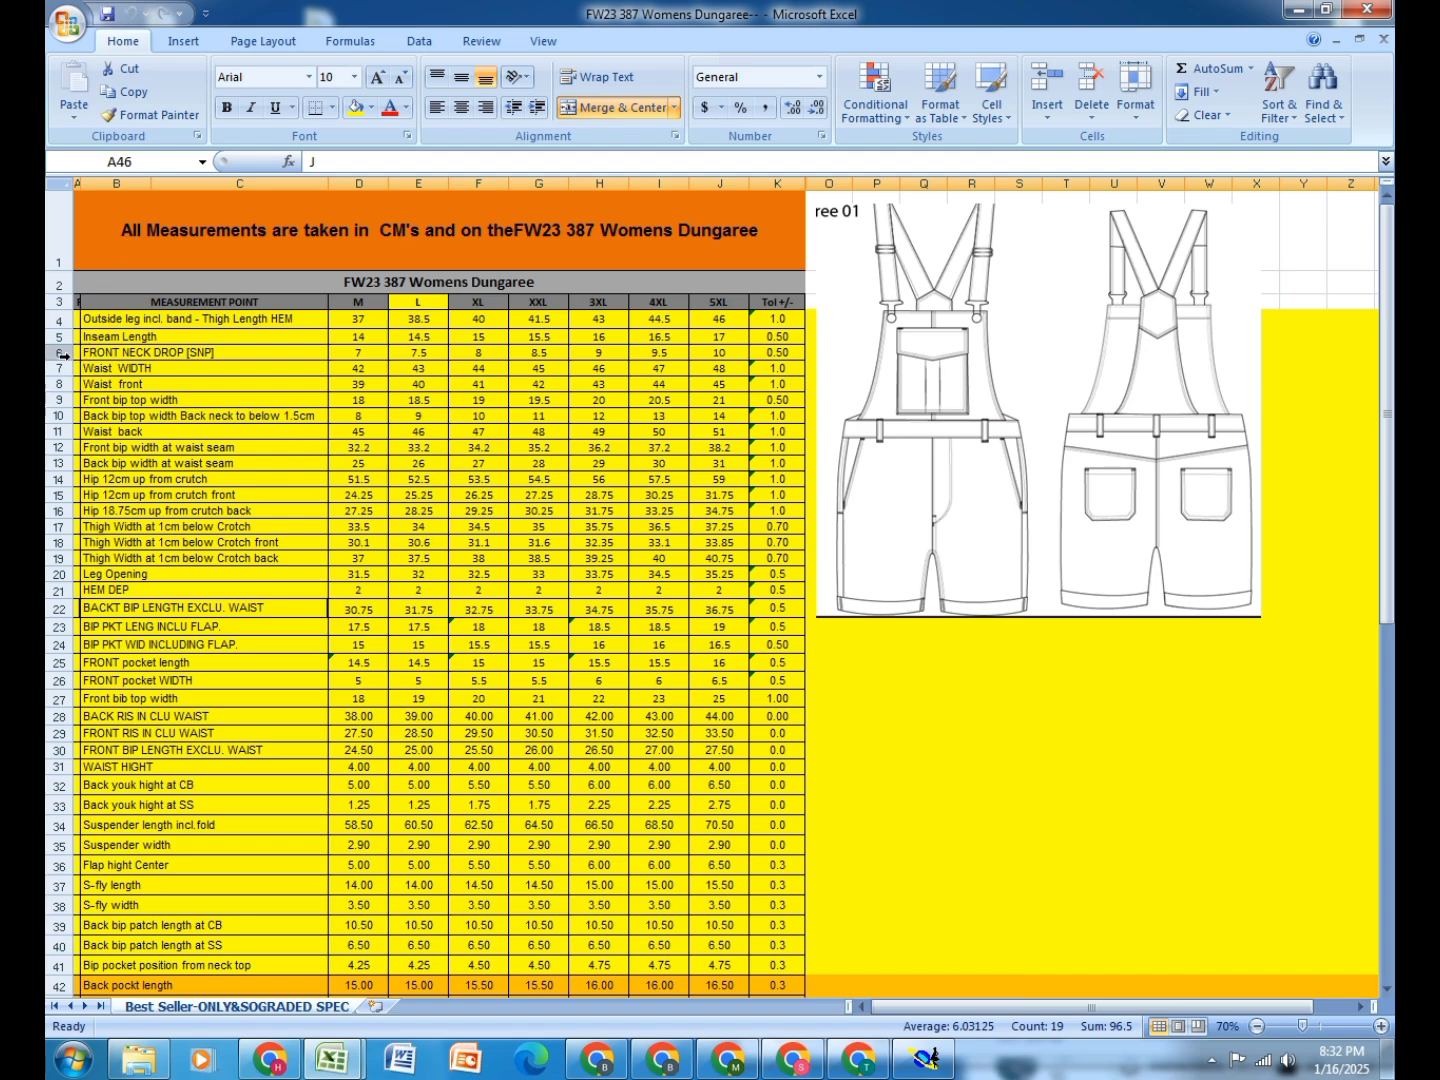
{"action": "scroll", "coordinate": [61, 356], "scroll_direction": "up", "scroll_amount": 1, "text": "ctrl"}
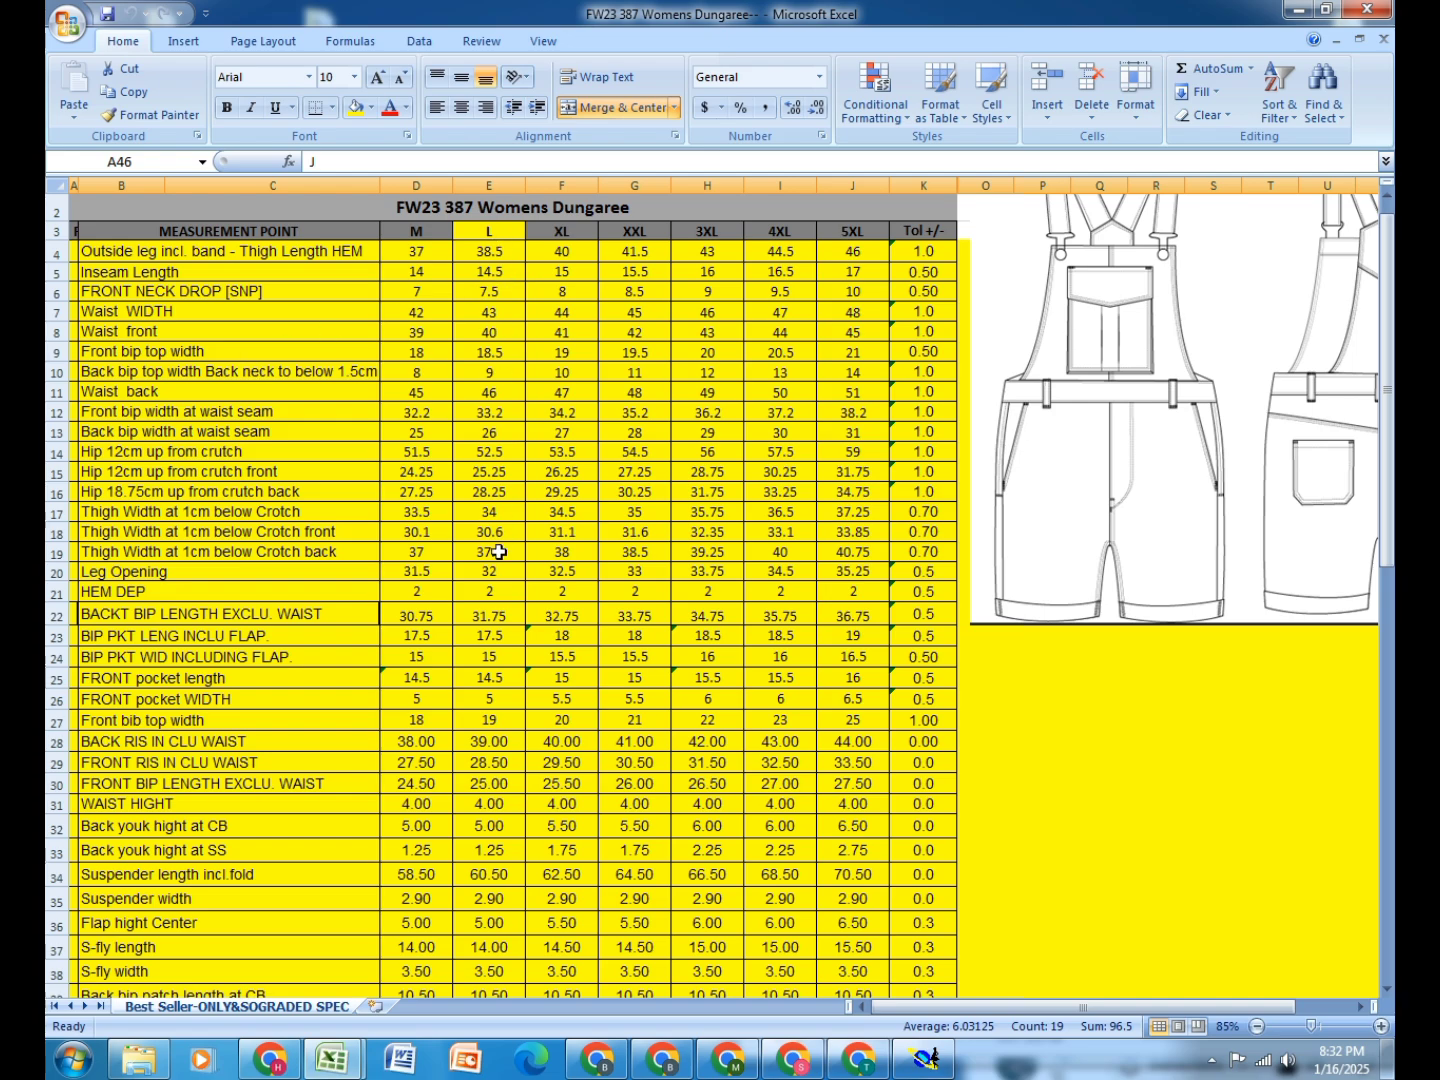
{"action": "scroll", "coordinate": [500, 552], "scroll_direction": "down", "scroll_amount": 1}
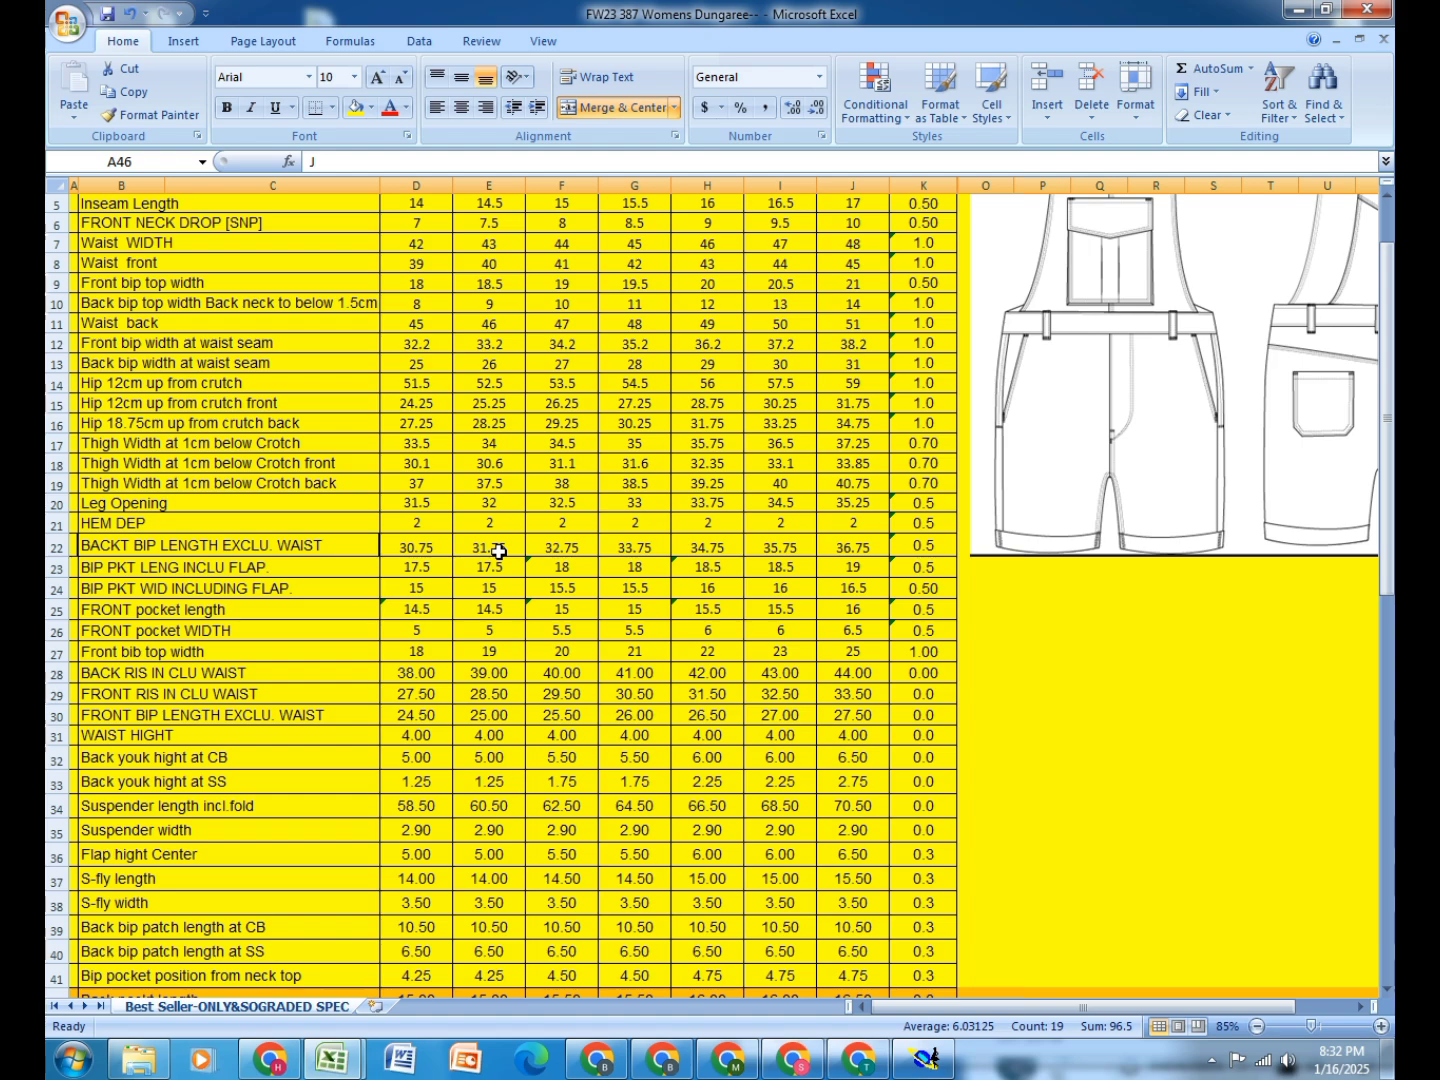
{"action": "scroll", "coordinate": [500, 553], "scroll_direction": "down", "scroll_amount": 1}
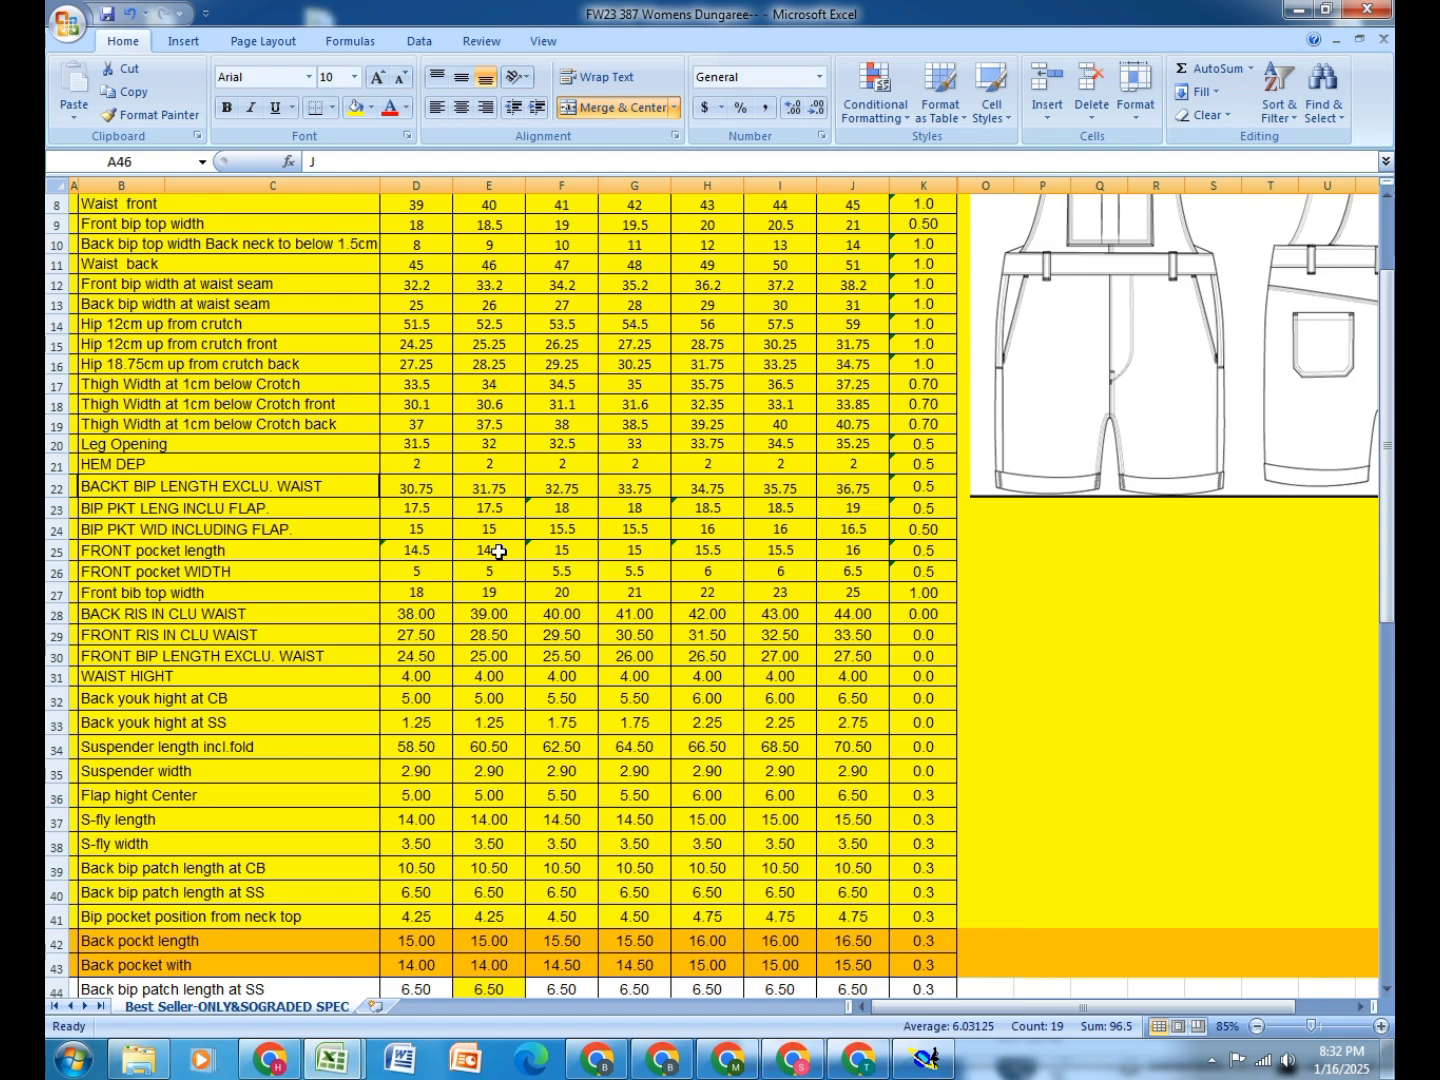
{"action": "scroll", "coordinate": [499, 553], "scroll_direction": "down", "scroll_amount": 1}
{"action": "scroll", "coordinate": [500, 552], "scroll_direction": "down", "scroll_amount": 1}
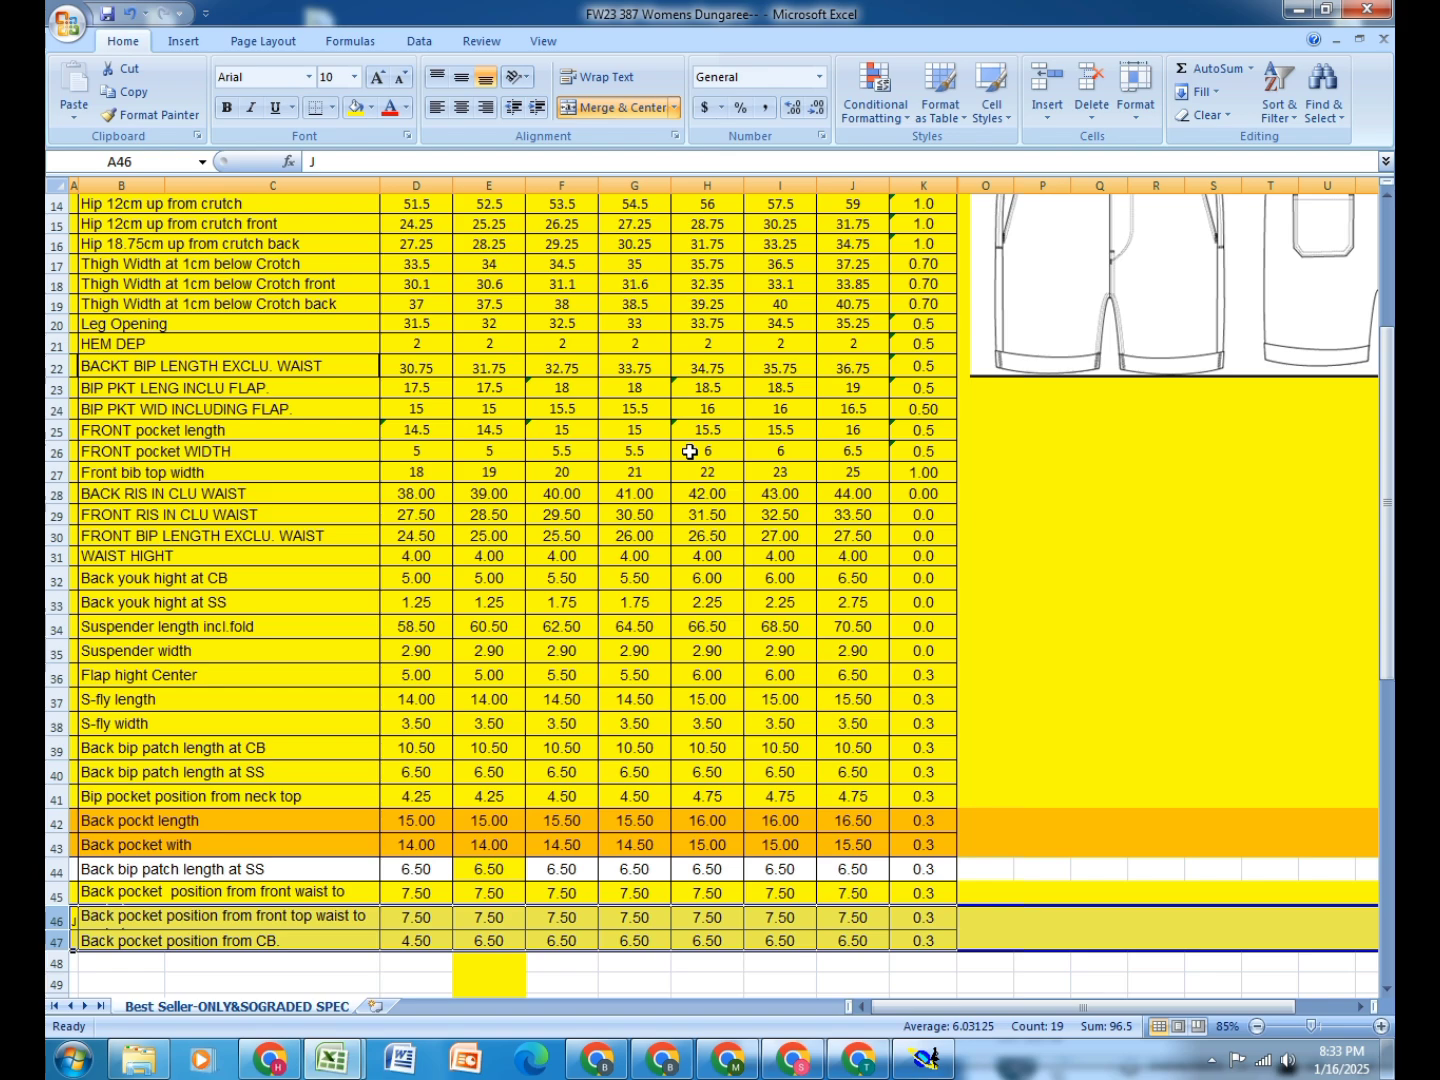
{"action": "scroll", "coordinate": [742, 409], "scroll_direction": "up", "scroll_amount": 5}
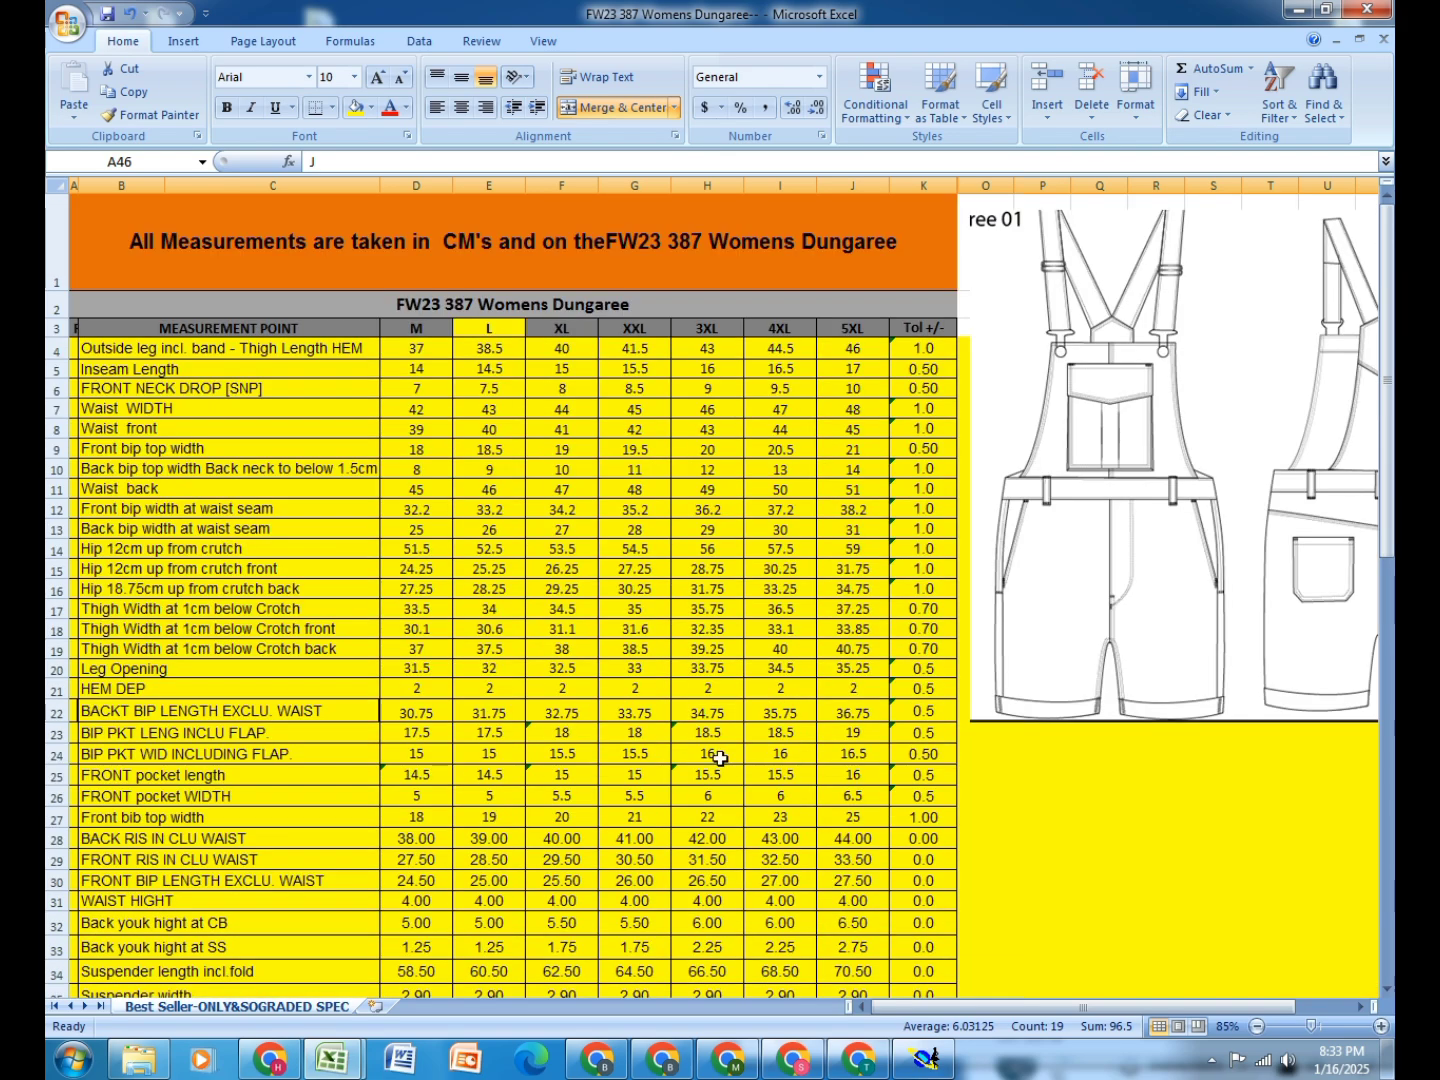
Step: Switch to Modaris and merge the crotch and fly curve segments at their shared points on the frnt 1x2 piece
{"action": "left_click", "coordinate": [925, 1057]}
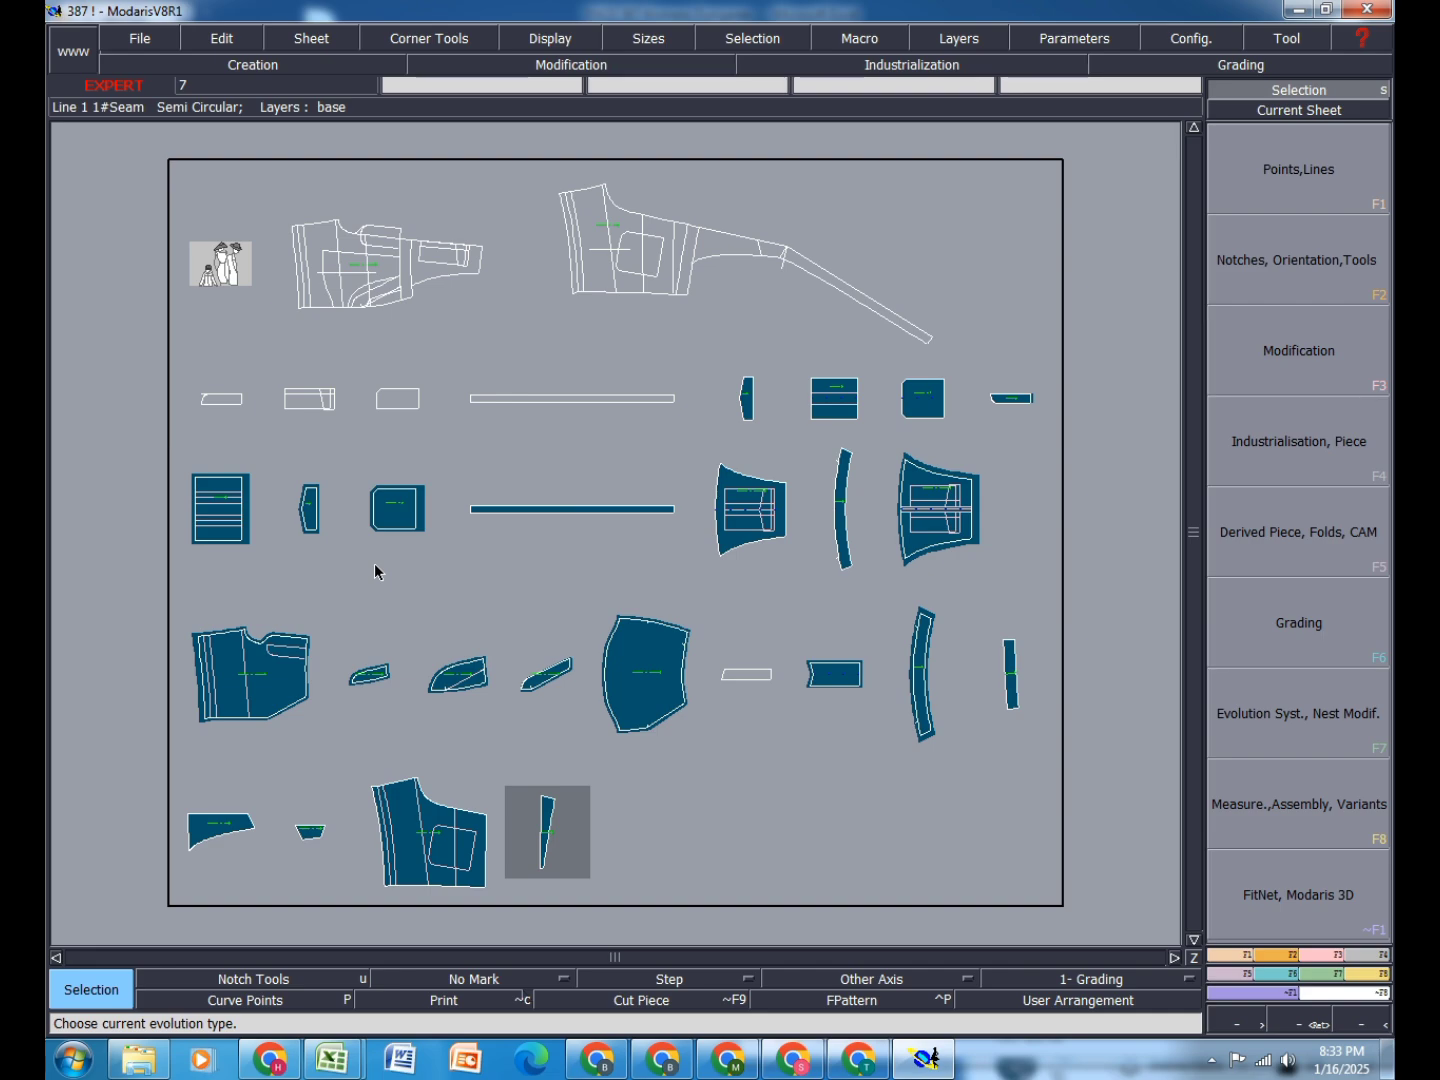
{"action": "scroll", "coordinate": [270, 668], "scroll_direction": "up", "scroll_amount": 5}
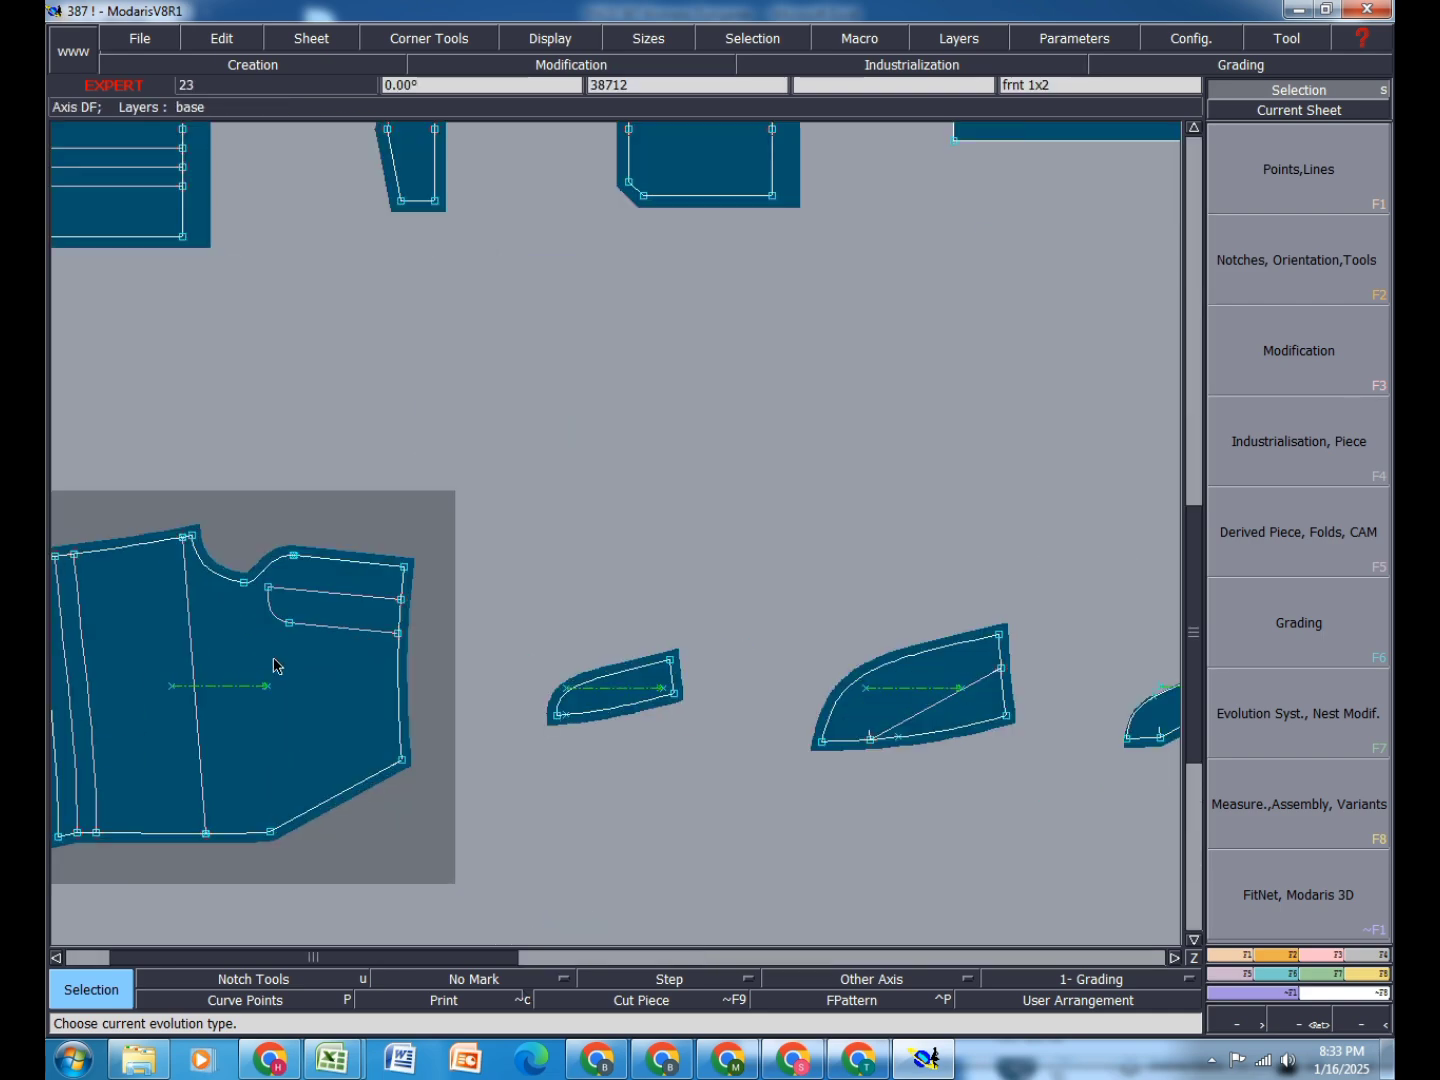
{"action": "scroll", "coordinate": [526, 432], "scroll_direction": "down", "scroll_amount": 2}
{"action": "scroll", "coordinate": [421, 500], "scroll_direction": "up", "scroll_amount": 8}
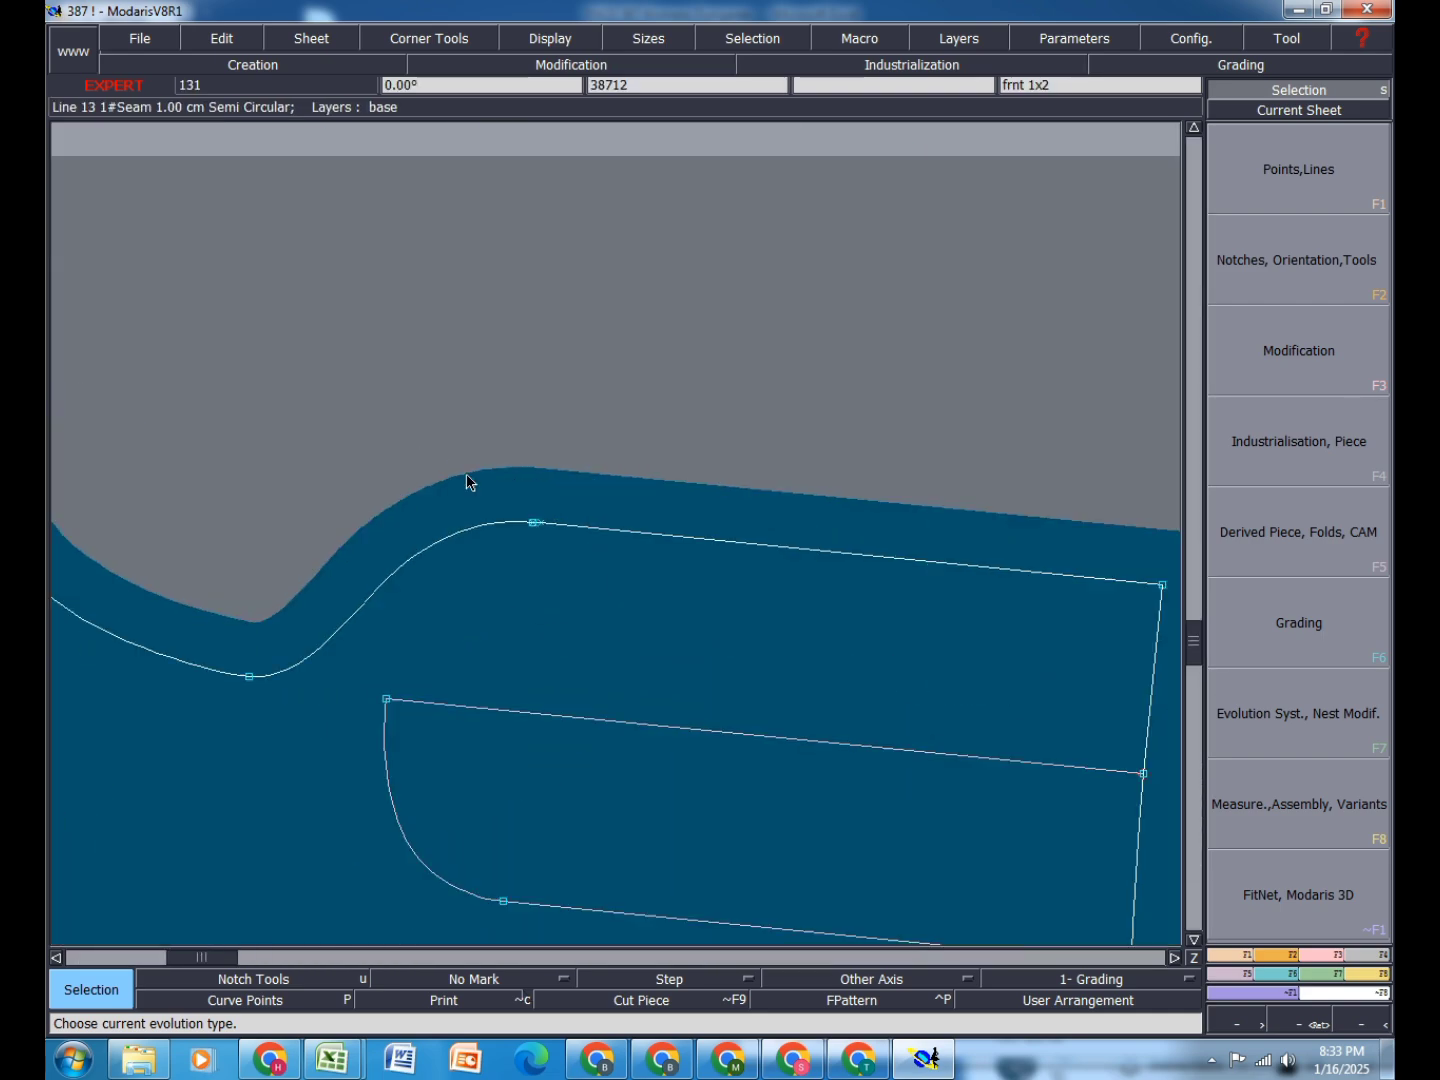
{"action": "key", "text": "m"}
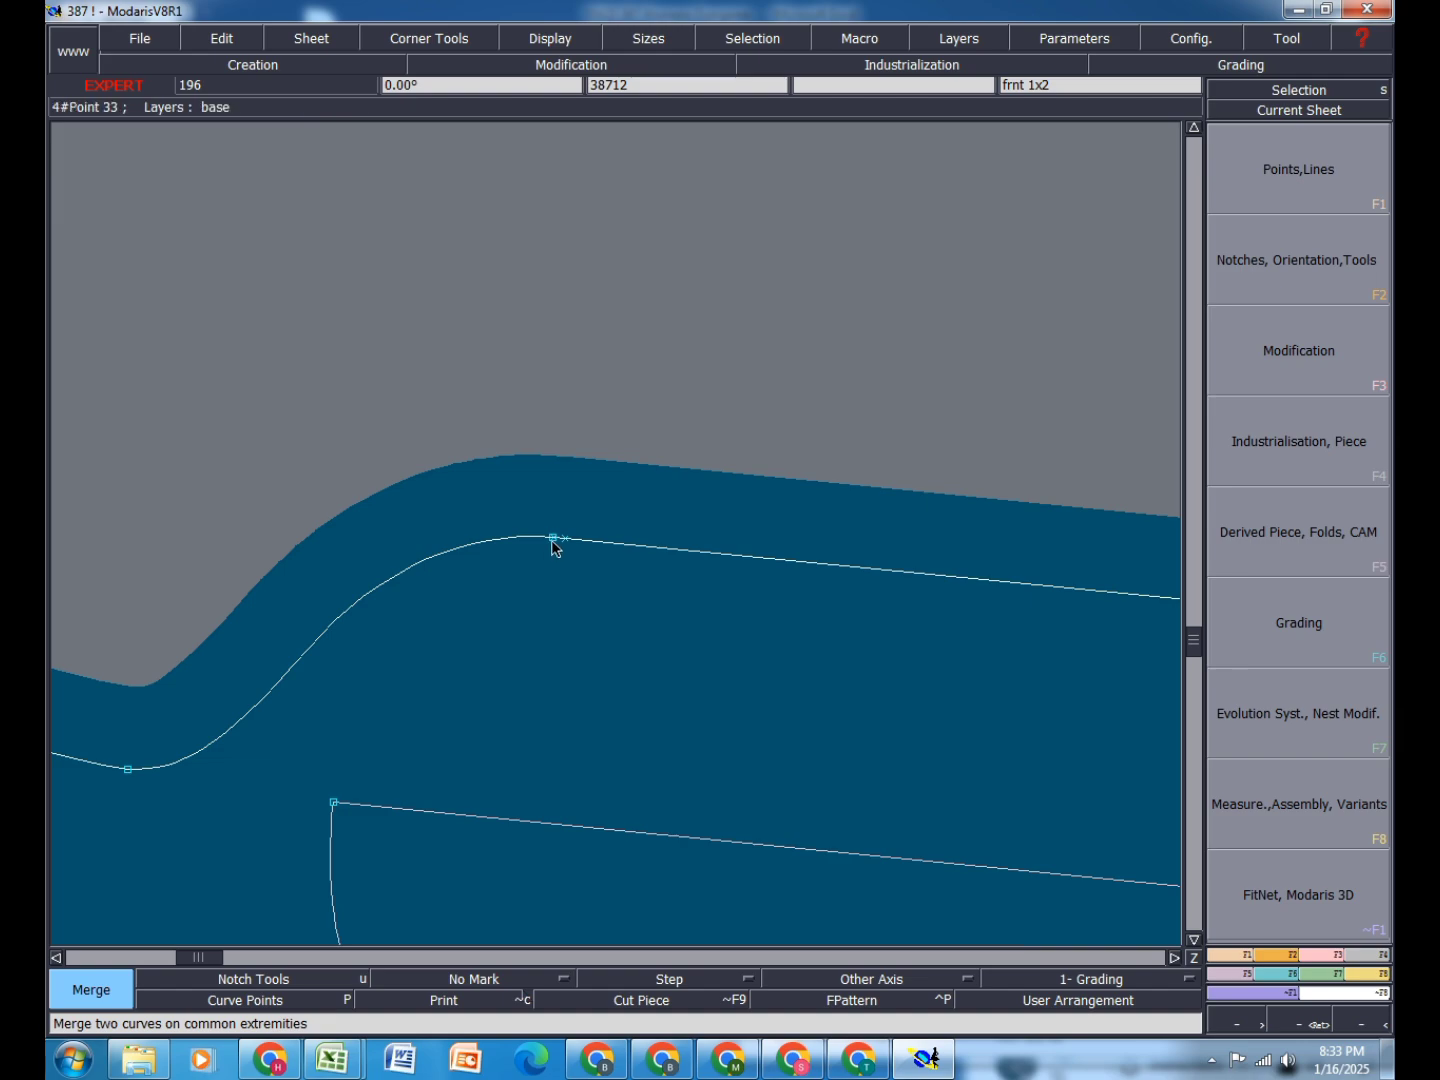
{"action": "left_click", "coordinate": [554, 540]}
{"action": "scroll", "coordinate": [415, 481], "scroll_direction": "down", "scroll_amount": 4}
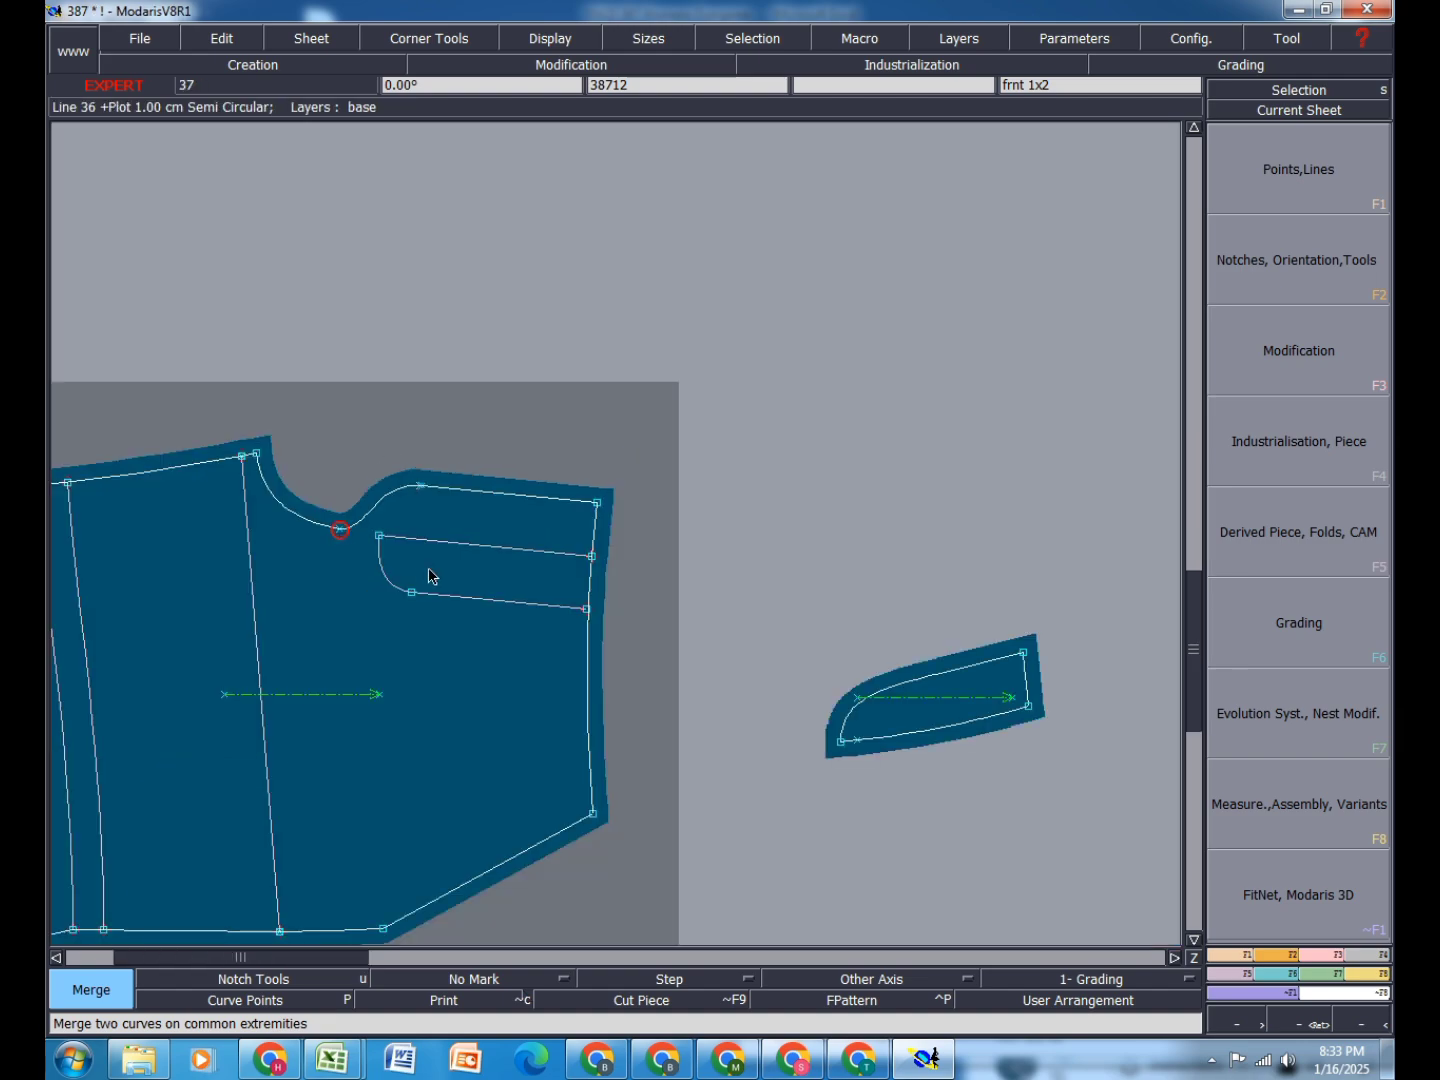
{"action": "scroll", "coordinate": [447, 497], "scroll_direction": "down", "scroll_amount": 3}
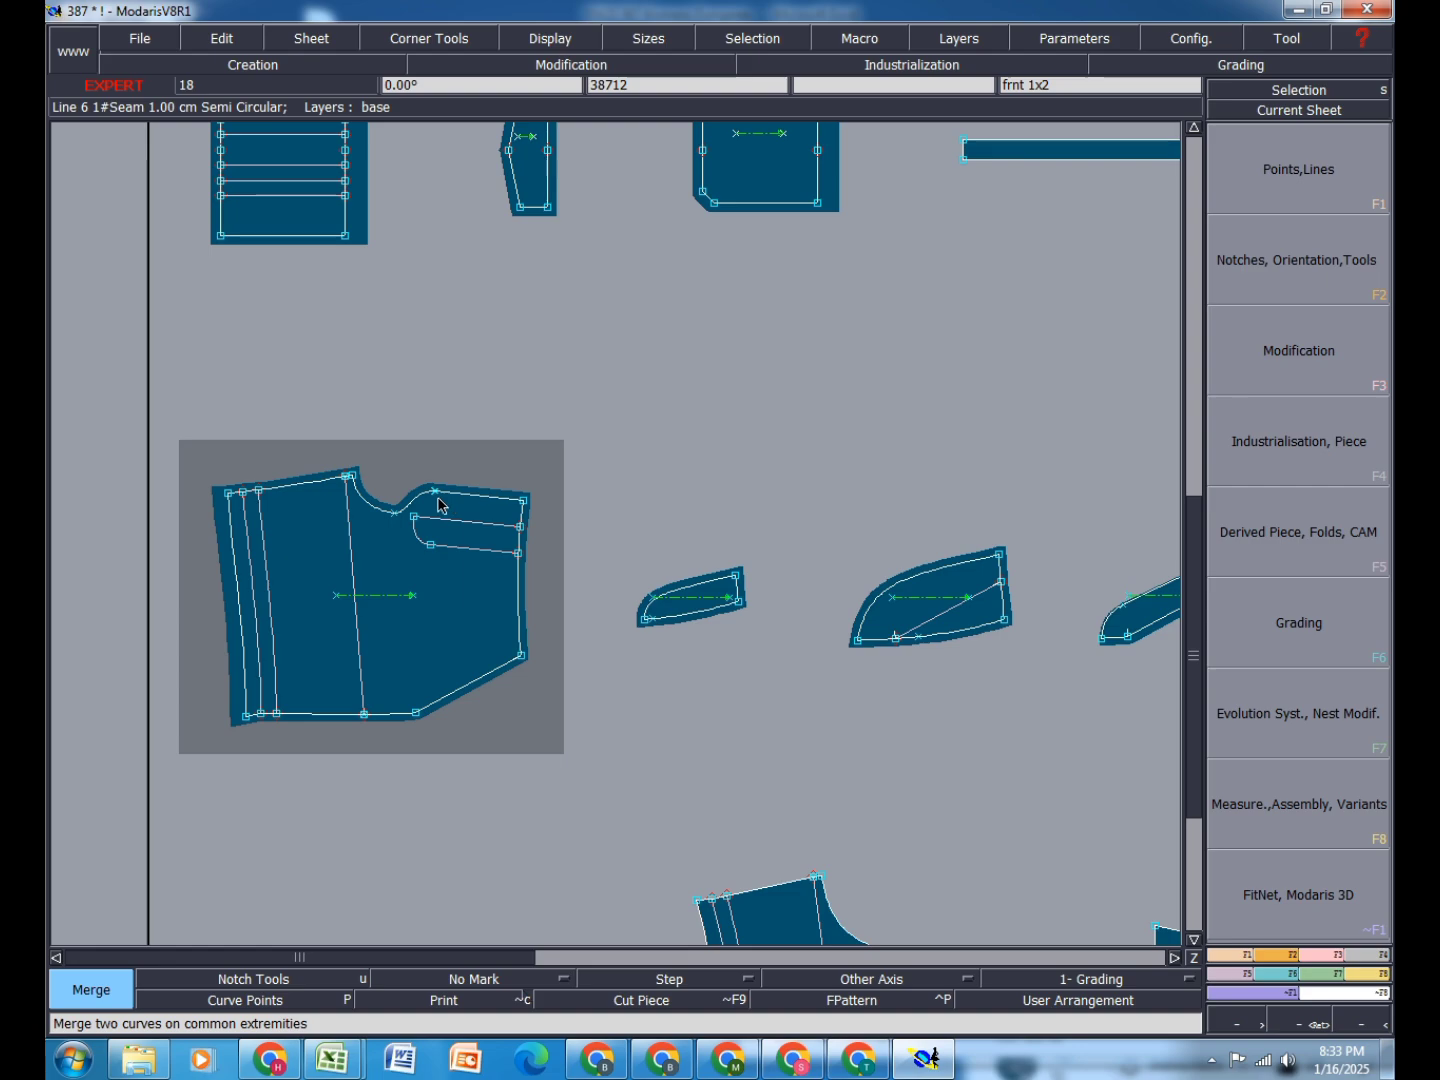
{"action": "scroll", "coordinate": [299, 686], "scroll_direction": "up", "scroll_amount": 5}
{"action": "scroll", "coordinate": [263, 744], "scroll_direction": "down", "scroll_amount": 3}
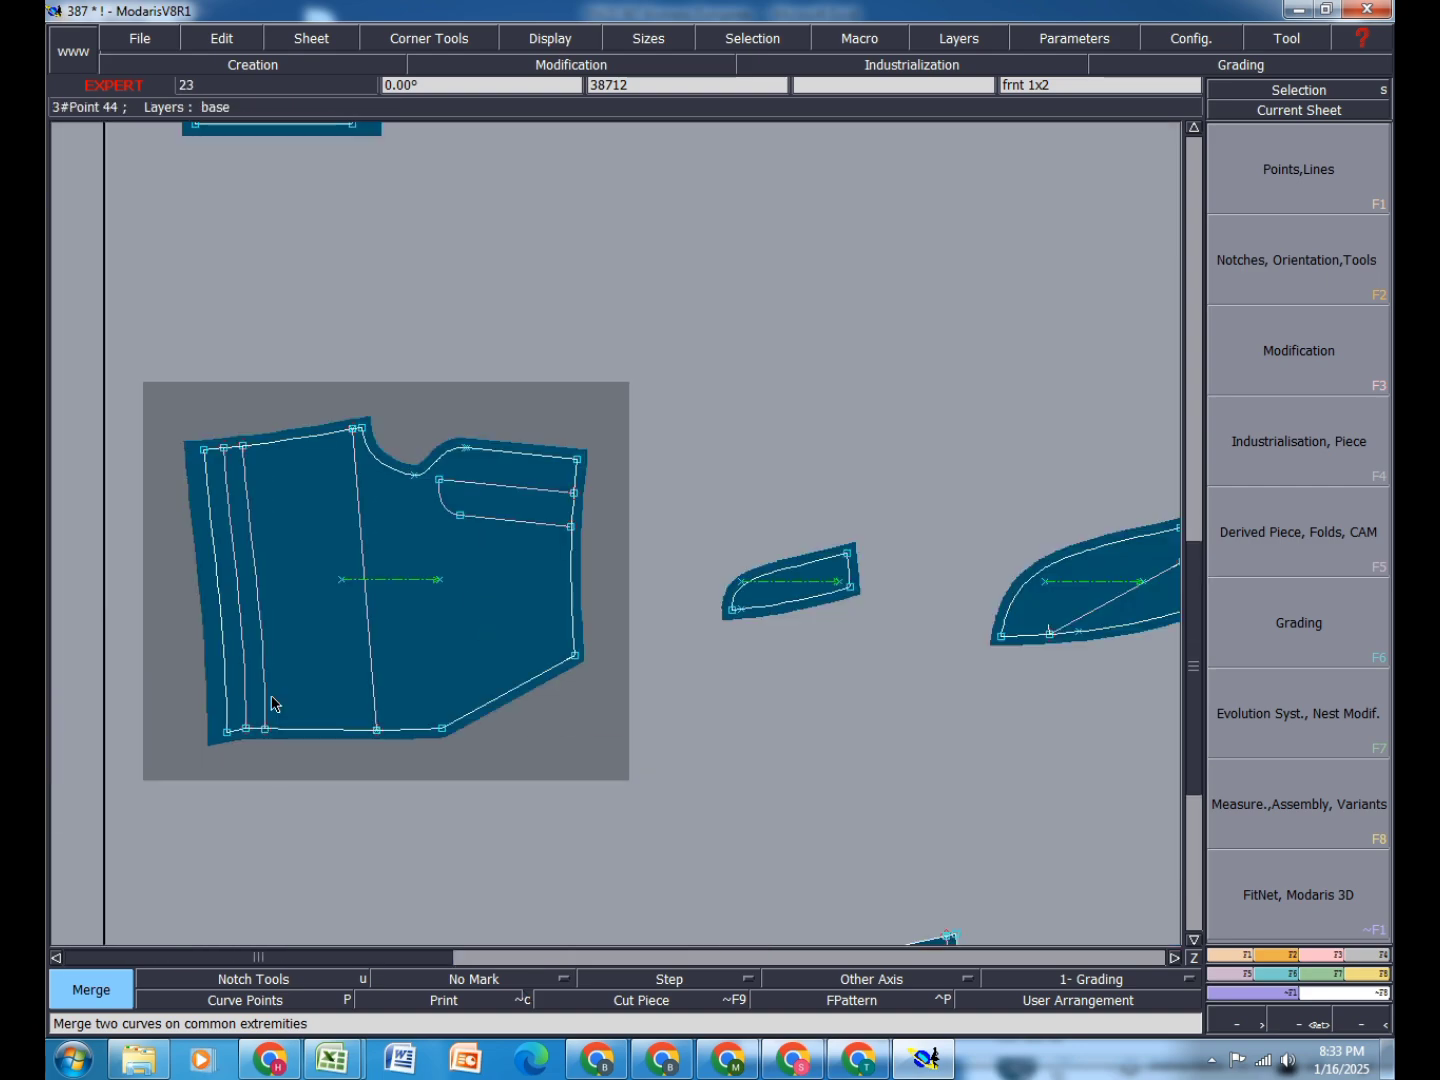
{"action": "scroll", "coordinate": [255, 457], "scroll_direction": "up", "scroll_amount": 5}
{"action": "scroll", "coordinate": [207, 468], "scroll_direction": "down", "scroll_amount": 5}
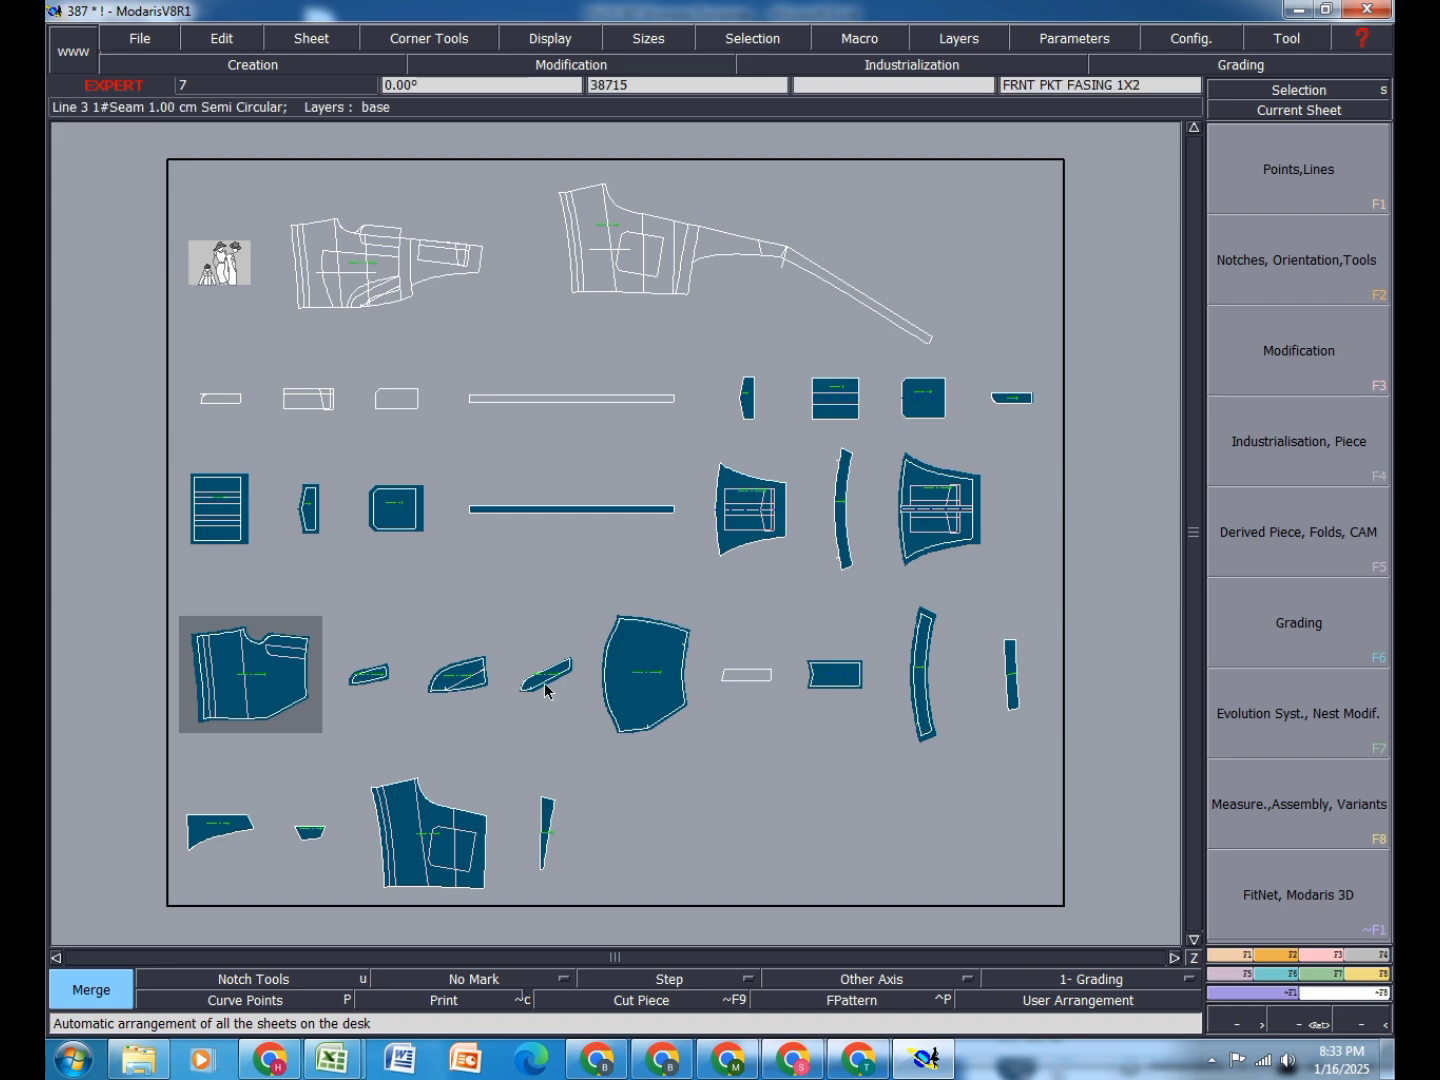
Step: Marry the BIP PKT 1X1 and FLAP 1X2 pieces onto the frnt 1x2 piece
{"action": "left_click", "coordinate": [1379, 973]}
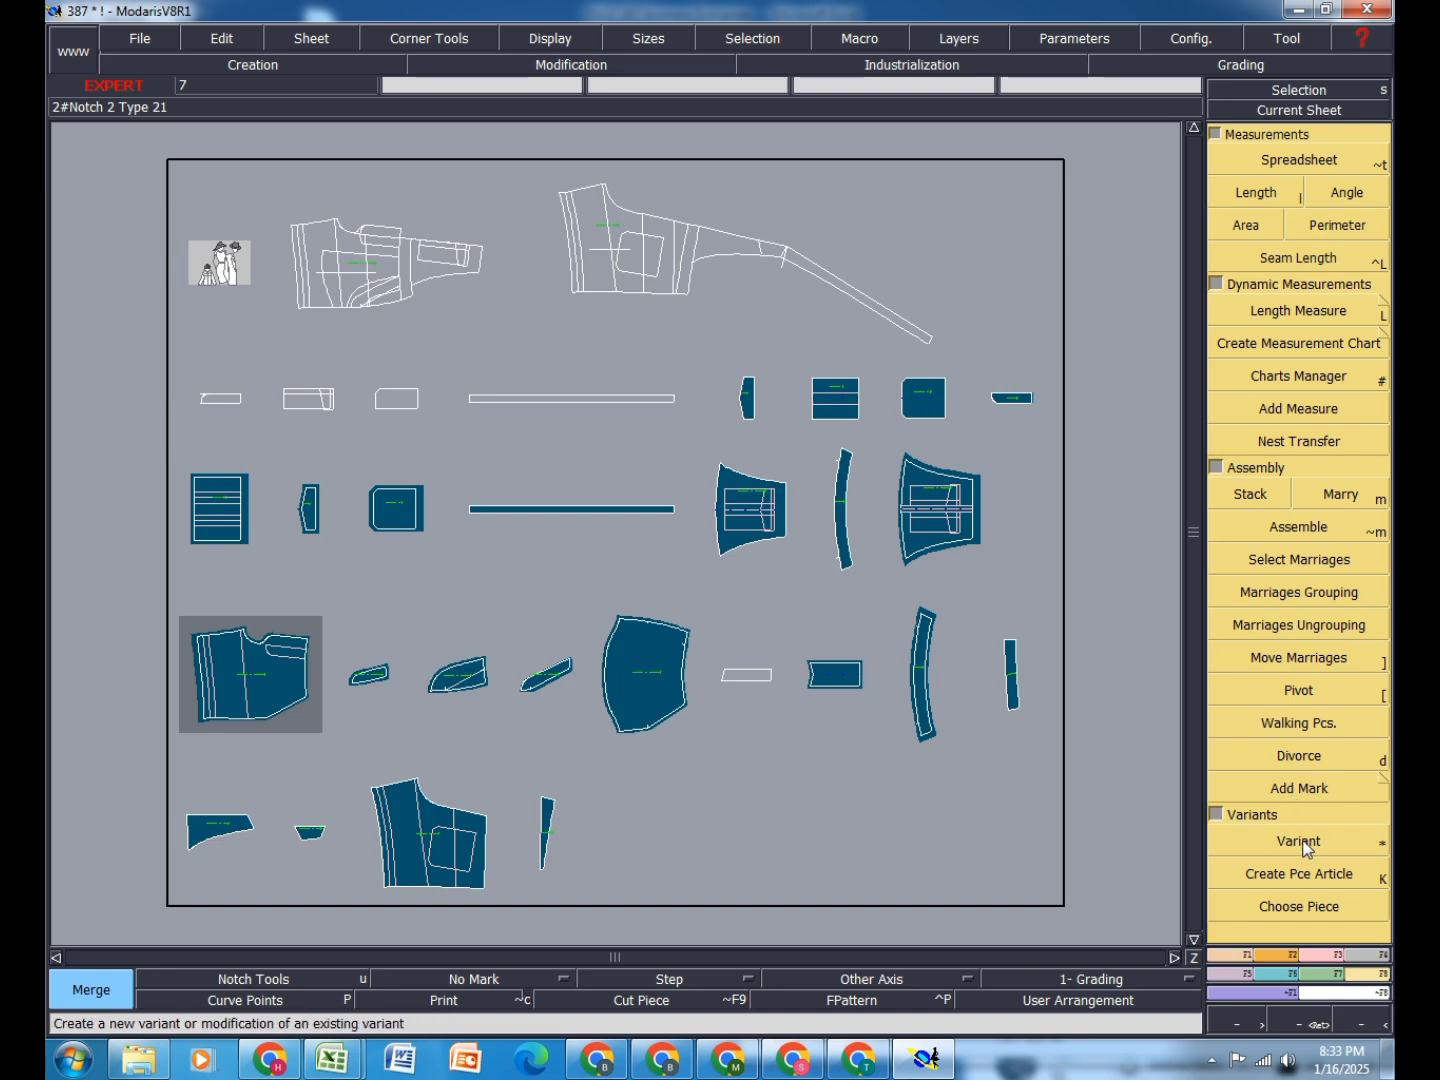
{"action": "left_click", "coordinate": [1336, 493]}
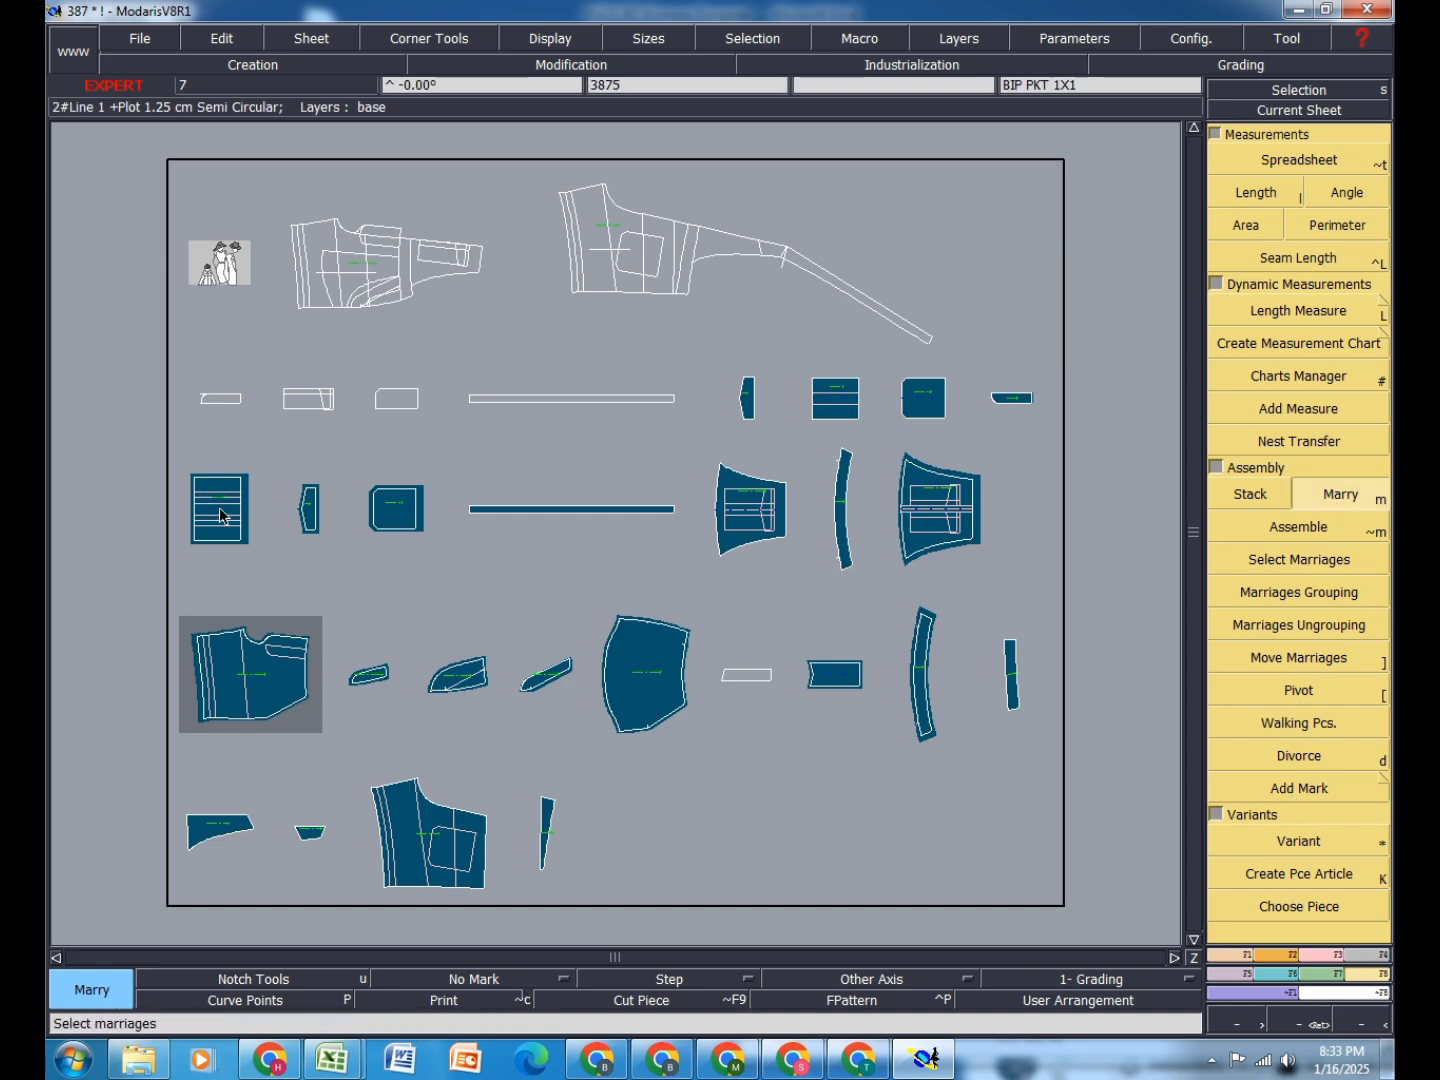
{"action": "left_click", "coordinate": [247, 669]}
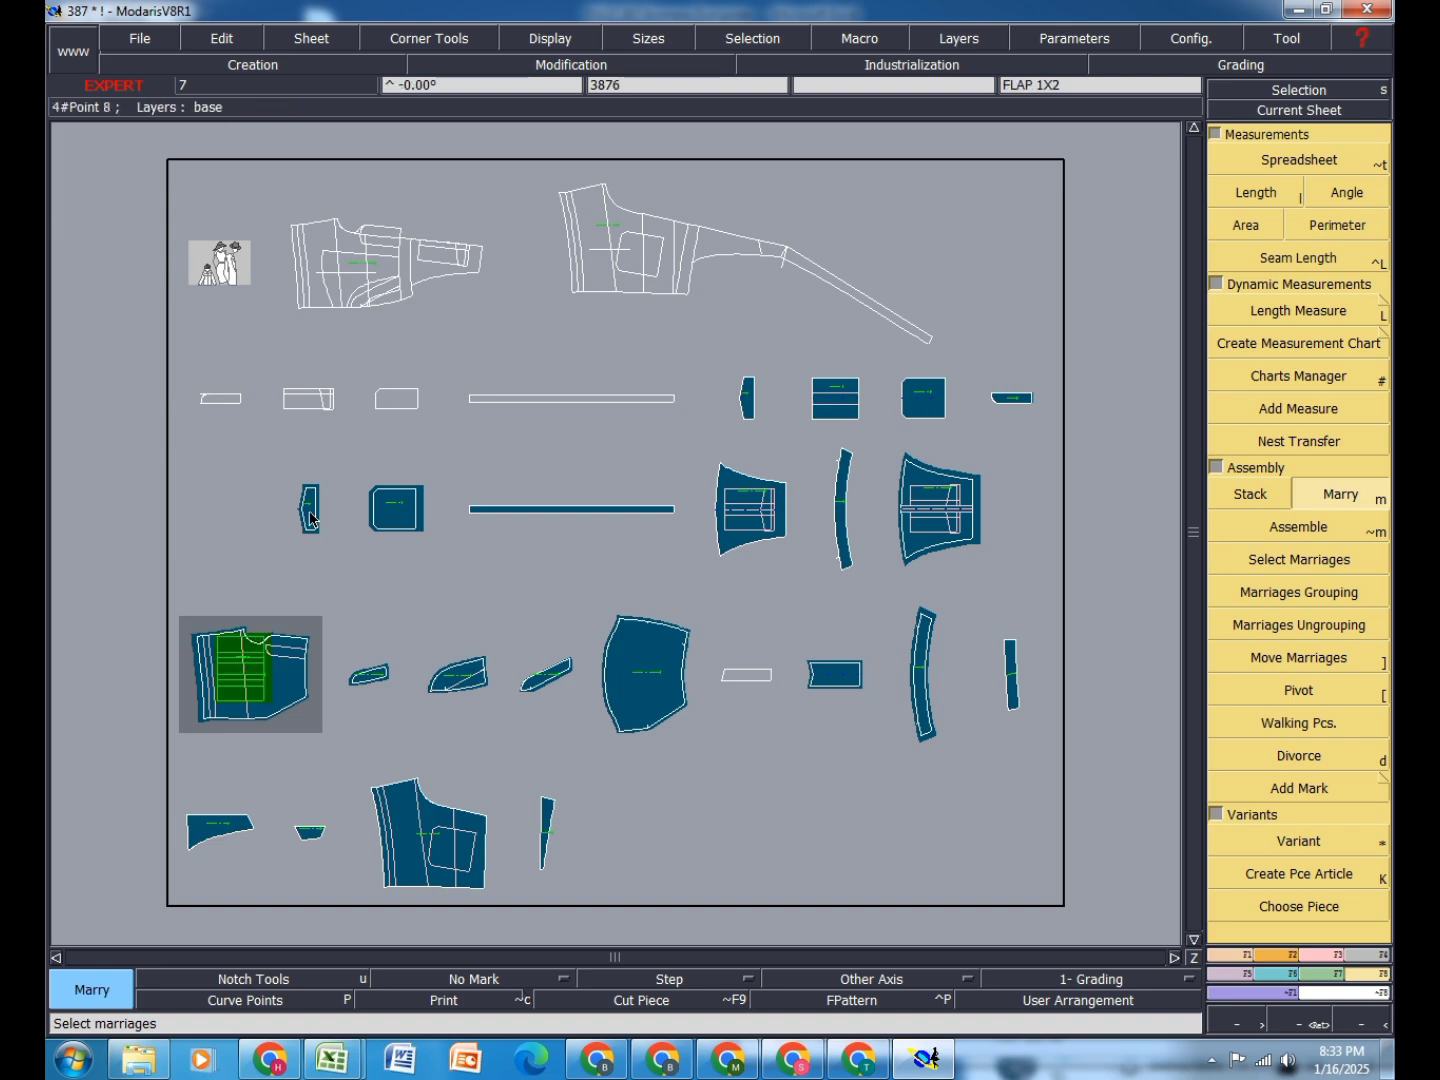
{"action": "left_click", "coordinate": [309, 509]}
{"action": "left_click", "coordinate": [245, 689]}
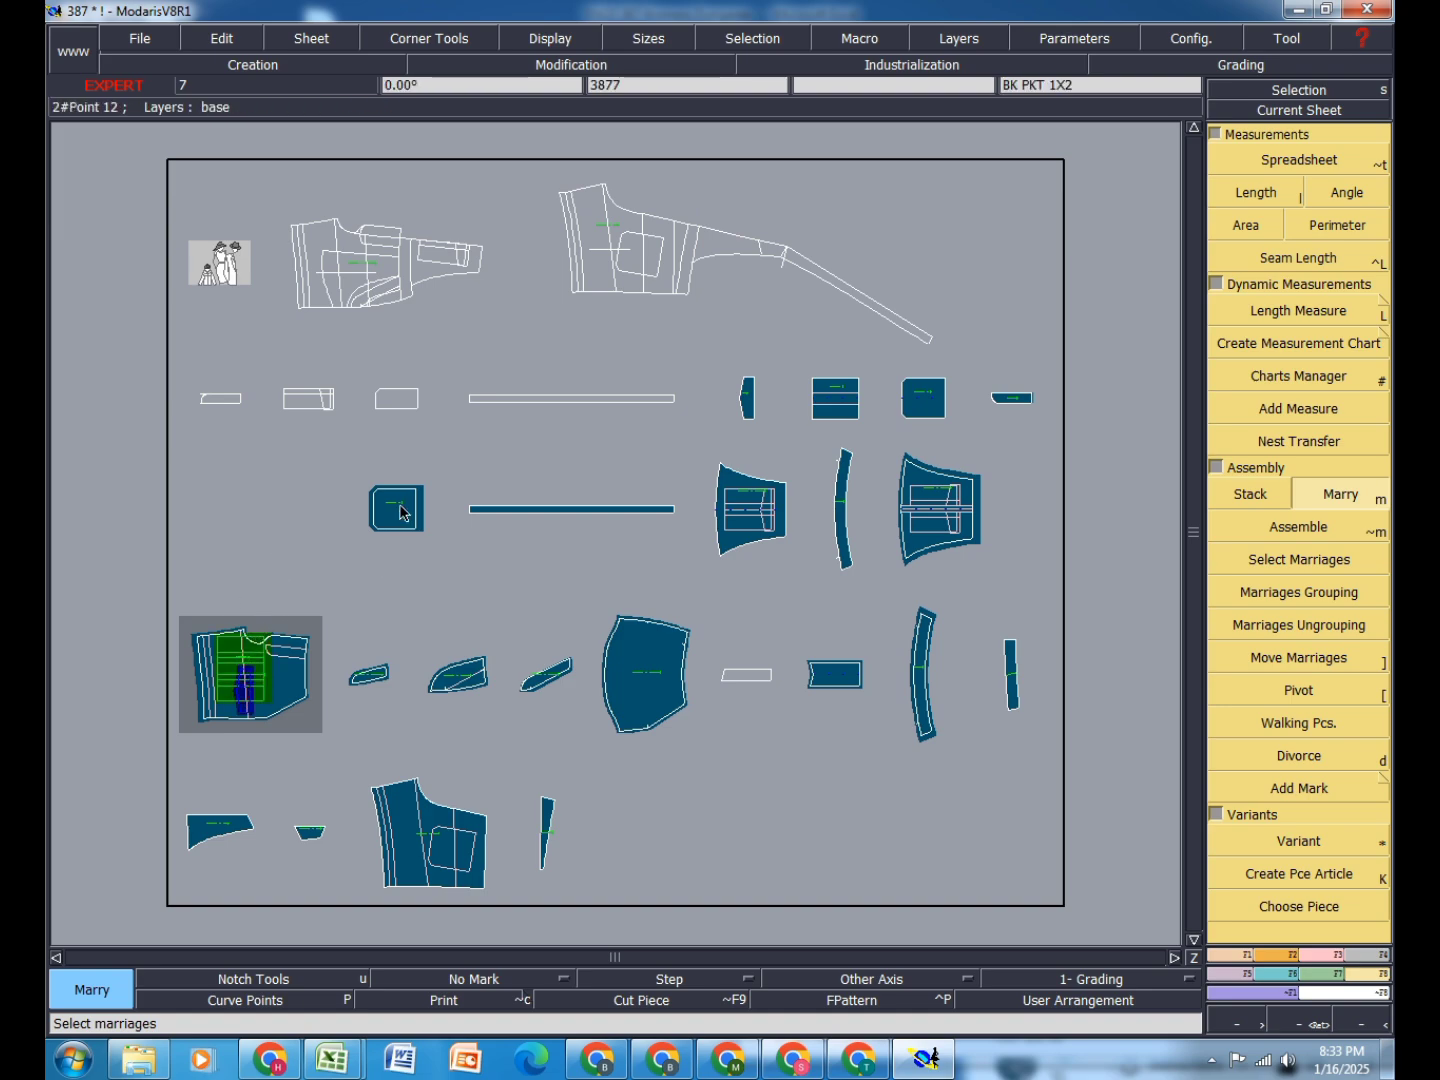
Step: Marry both curved front pocket pieces, the FRNT PKT FASING 1X2 and the large rounded piece beside it to frnt 1x2
{"action": "left_click", "coordinate": [466, 687]}
{"action": "left_click", "coordinate": [228, 687]}
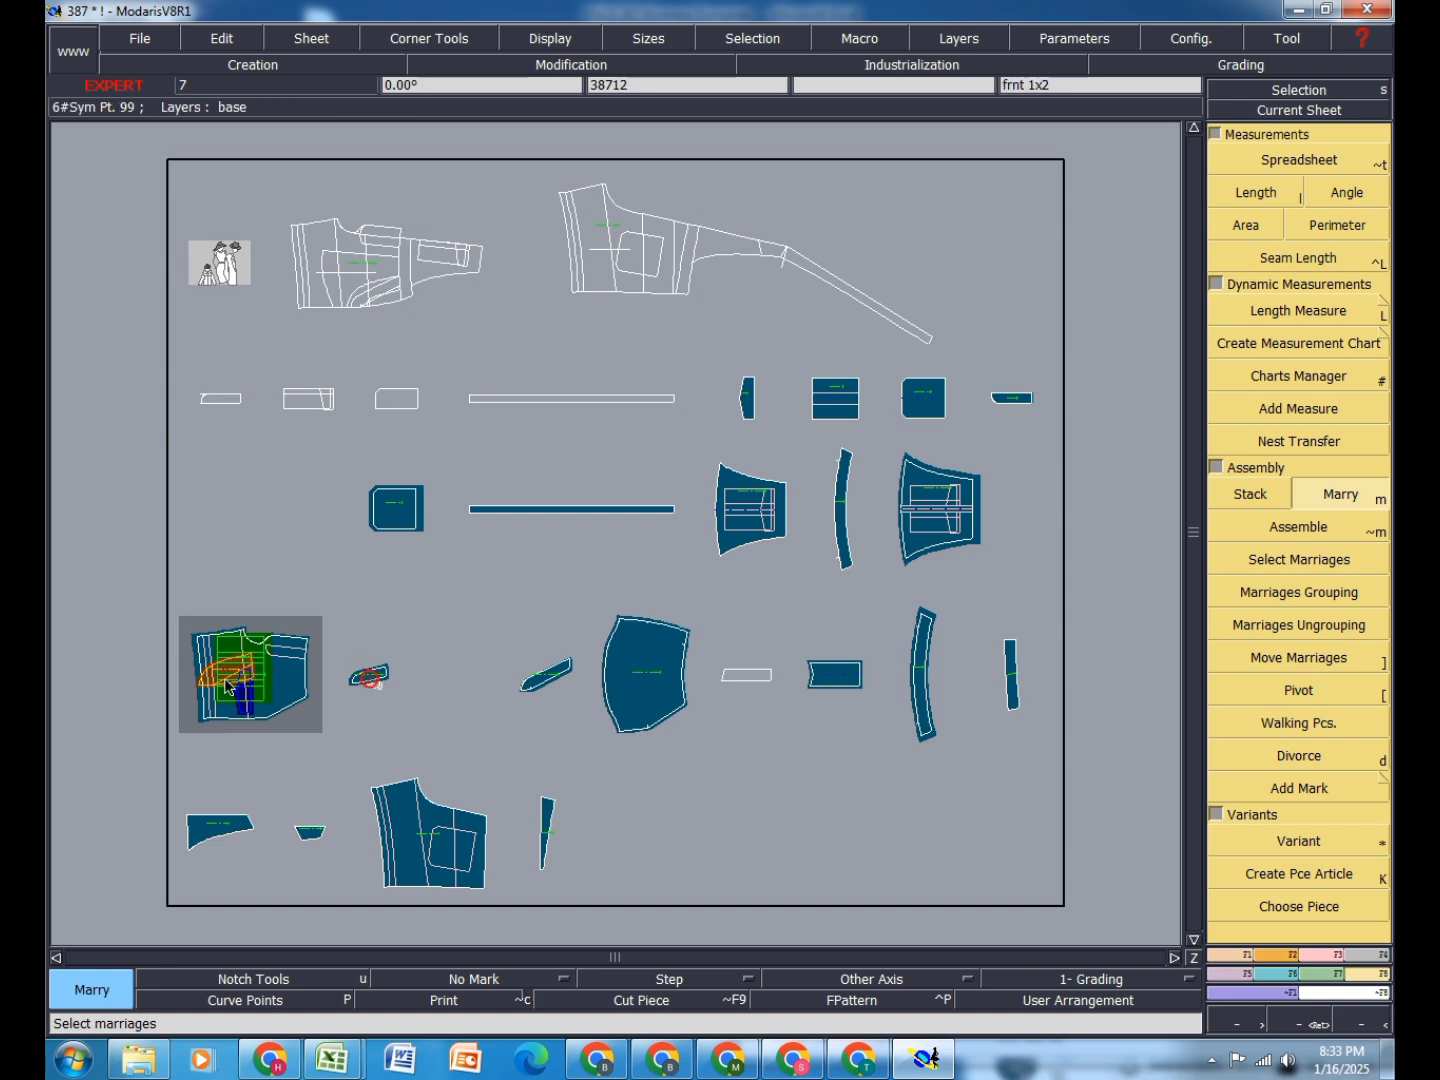
{"action": "left_click", "coordinate": [550, 684]}
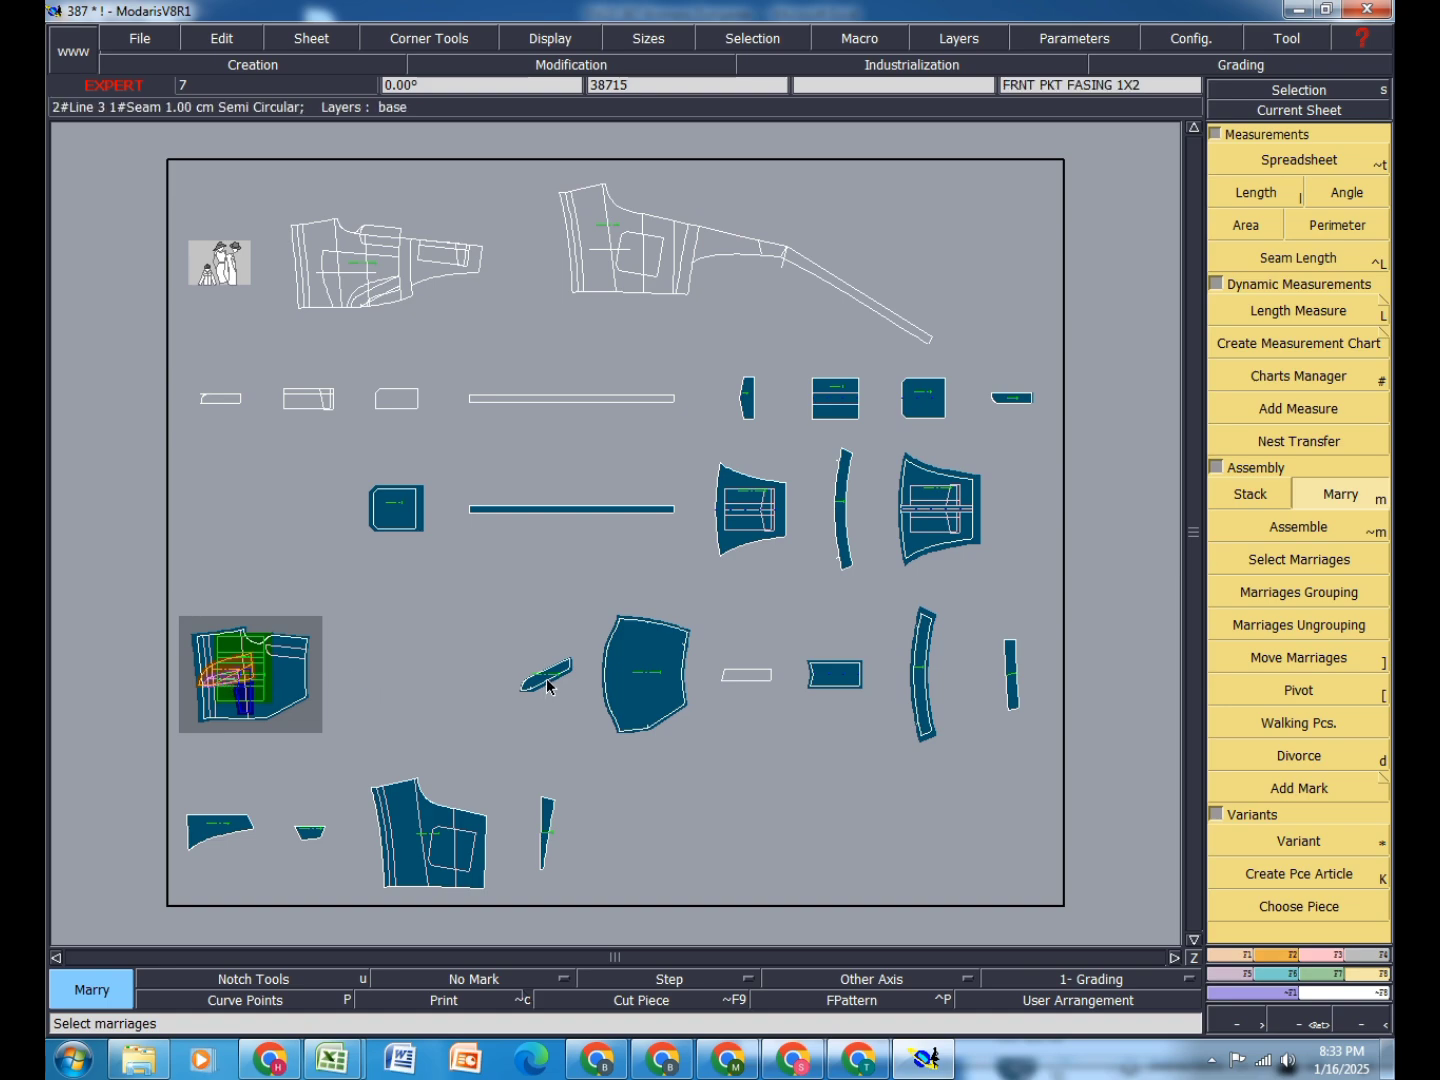
{"action": "left_click", "coordinate": [273, 688]}
{"action": "left_click", "coordinate": [630, 676]}
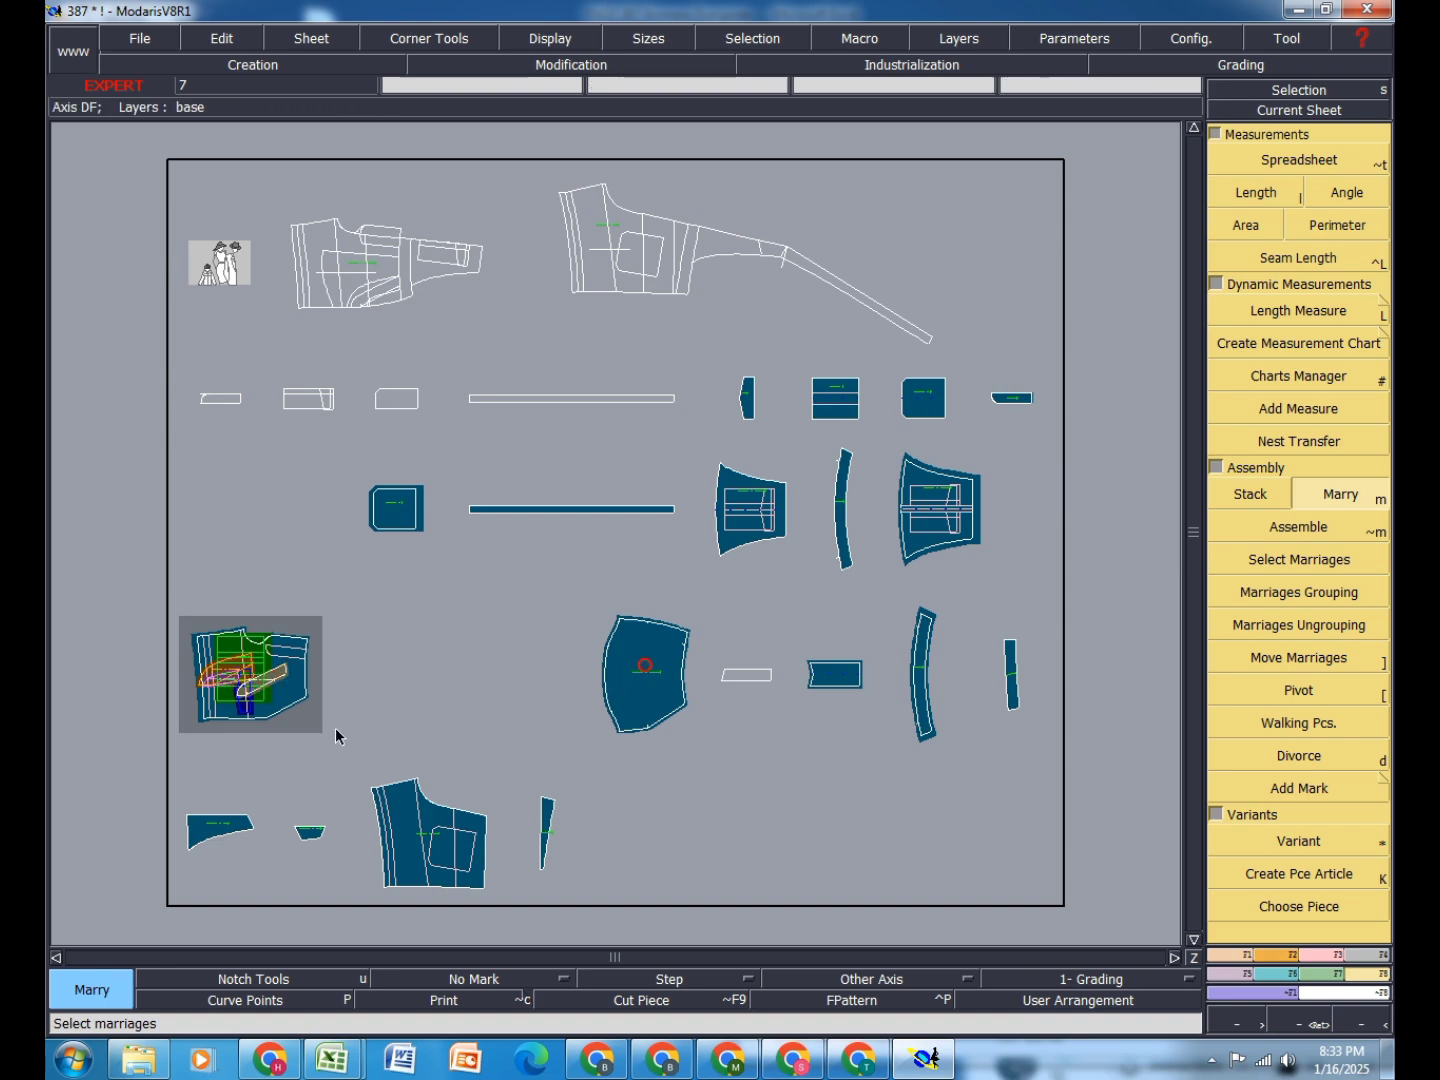
{"action": "left_click", "coordinate": [287, 686]}
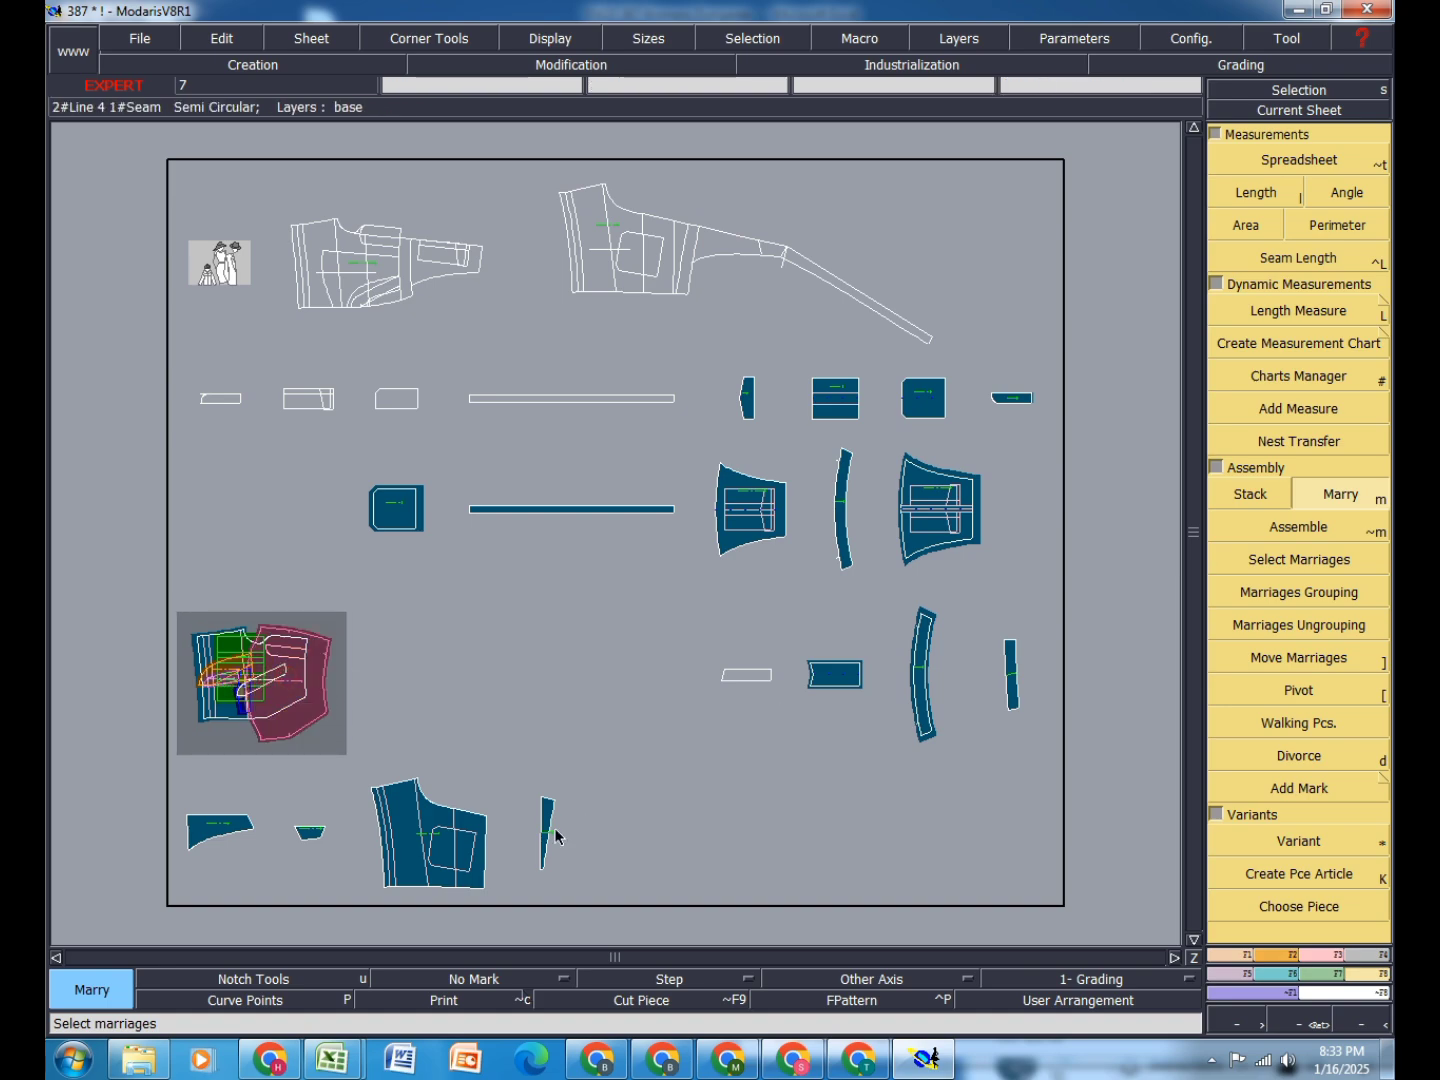
Step: Marry the notched rectangular piece, both front bib pieces and the narrow curved strip between them to frnt 1x2
{"action": "left_click", "coordinate": [834, 678]}
{"action": "left_click", "coordinate": [268, 707]}
{"action": "left_click", "coordinate": [928, 512]}
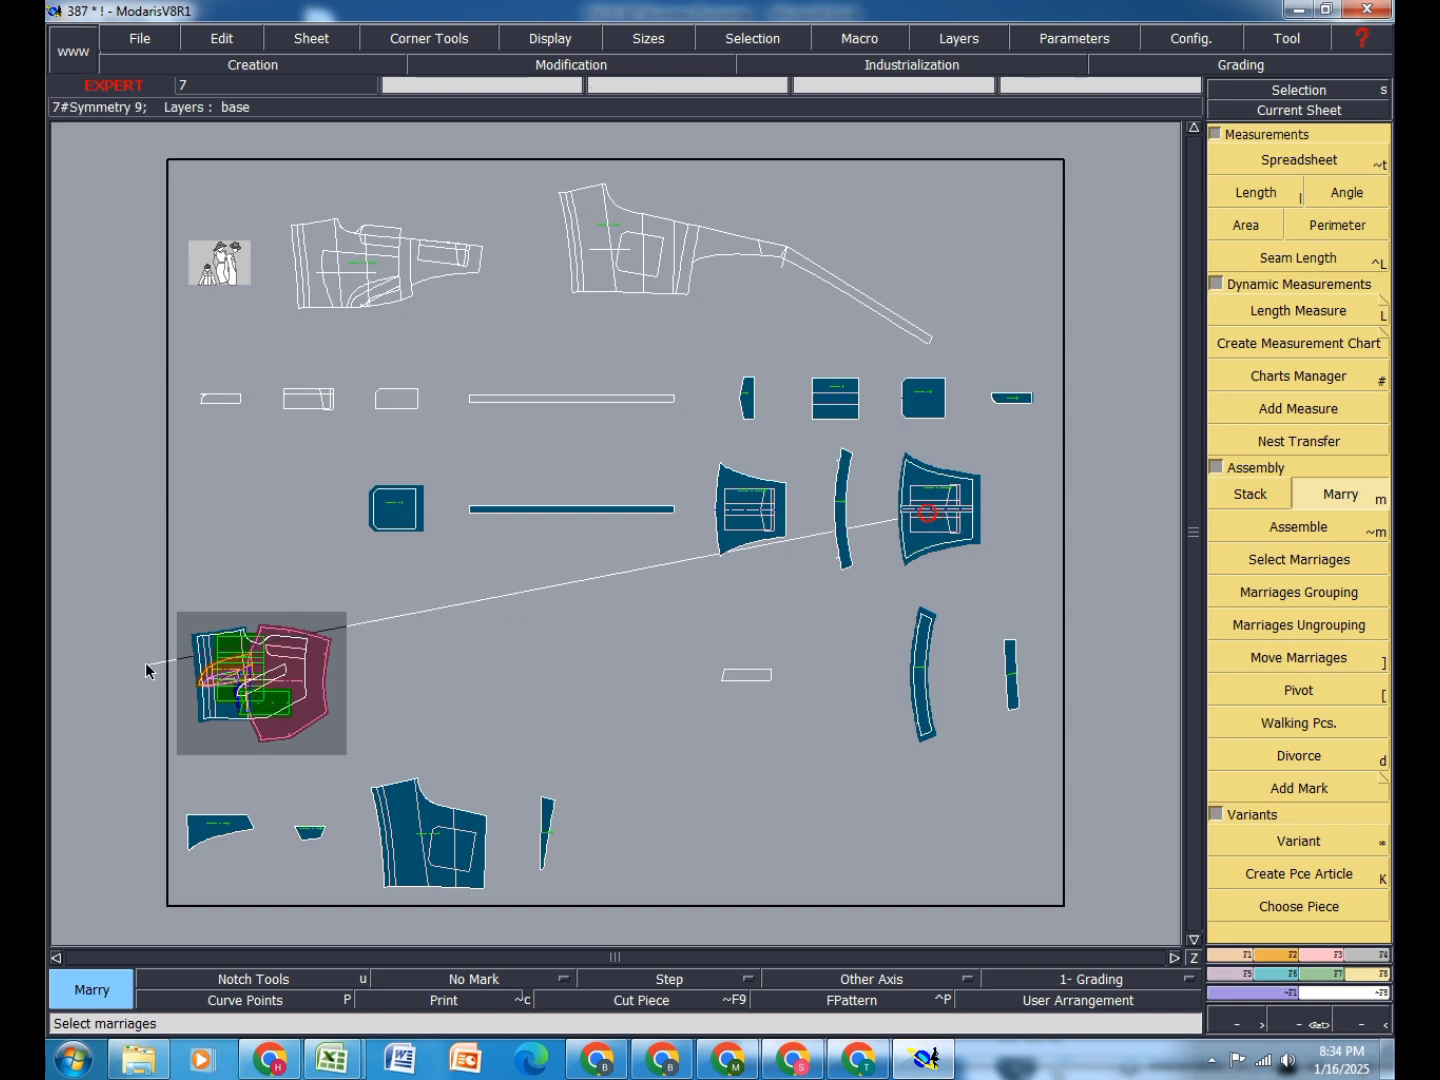
{"action": "left_click", "coordinate": [221, 651]}
{"action": "left_click", "coordinate": [838, 525]}
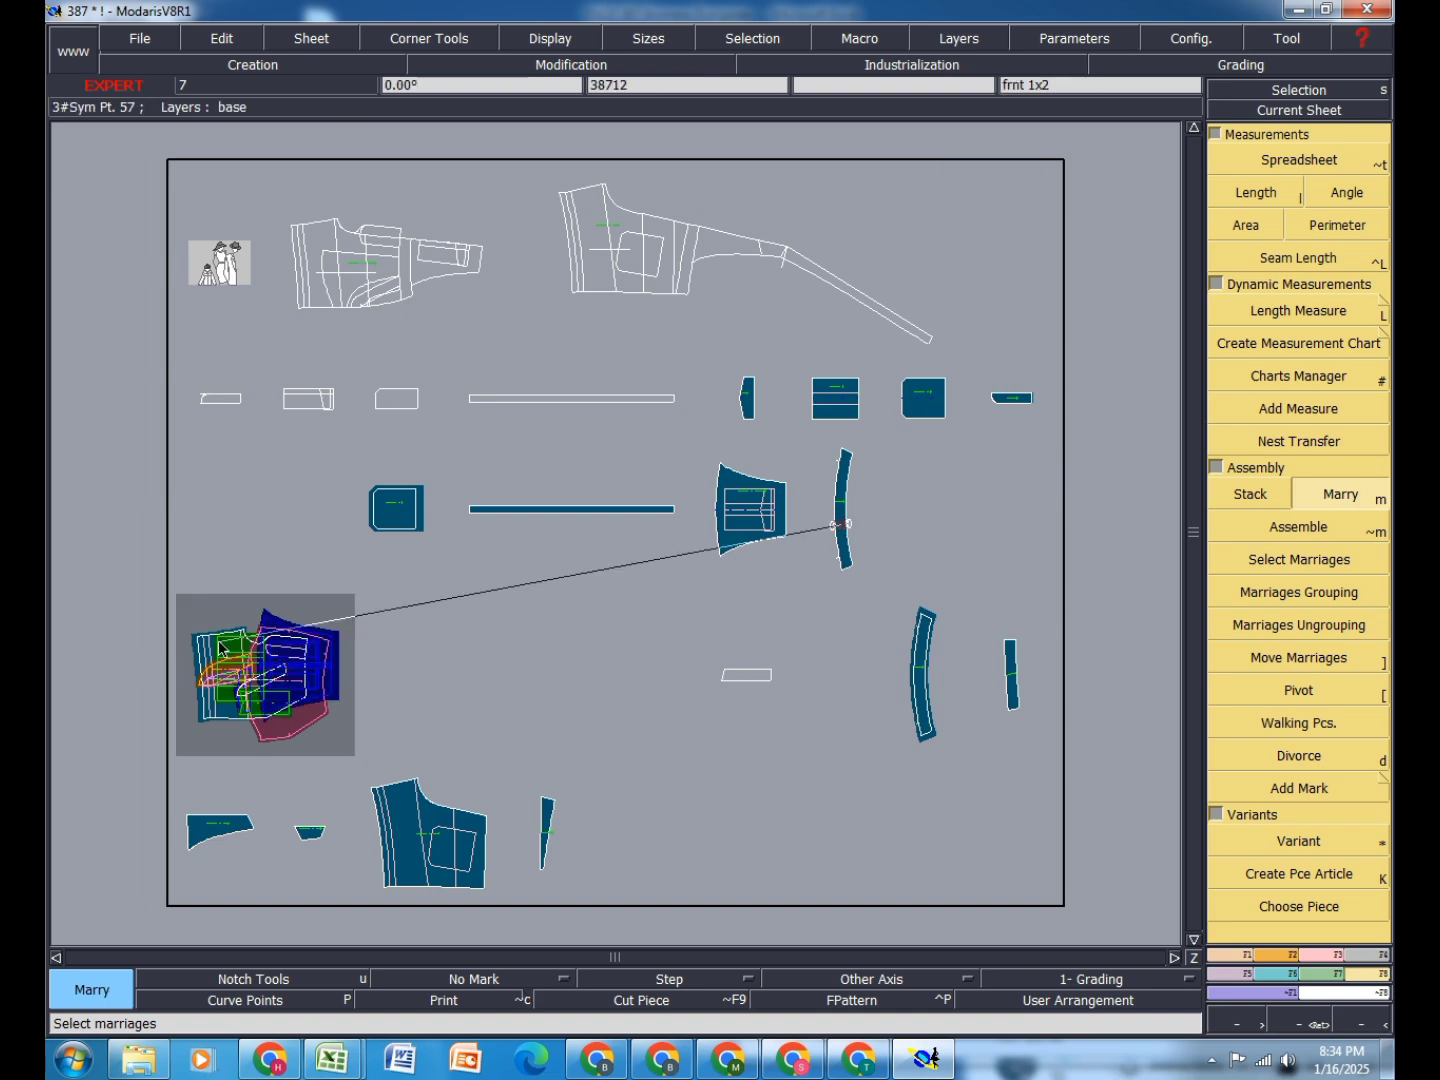
{"action": "left_click", "coordinate": [221, 648]}
{"action": "left_click", "coordinate": [749, 506]}
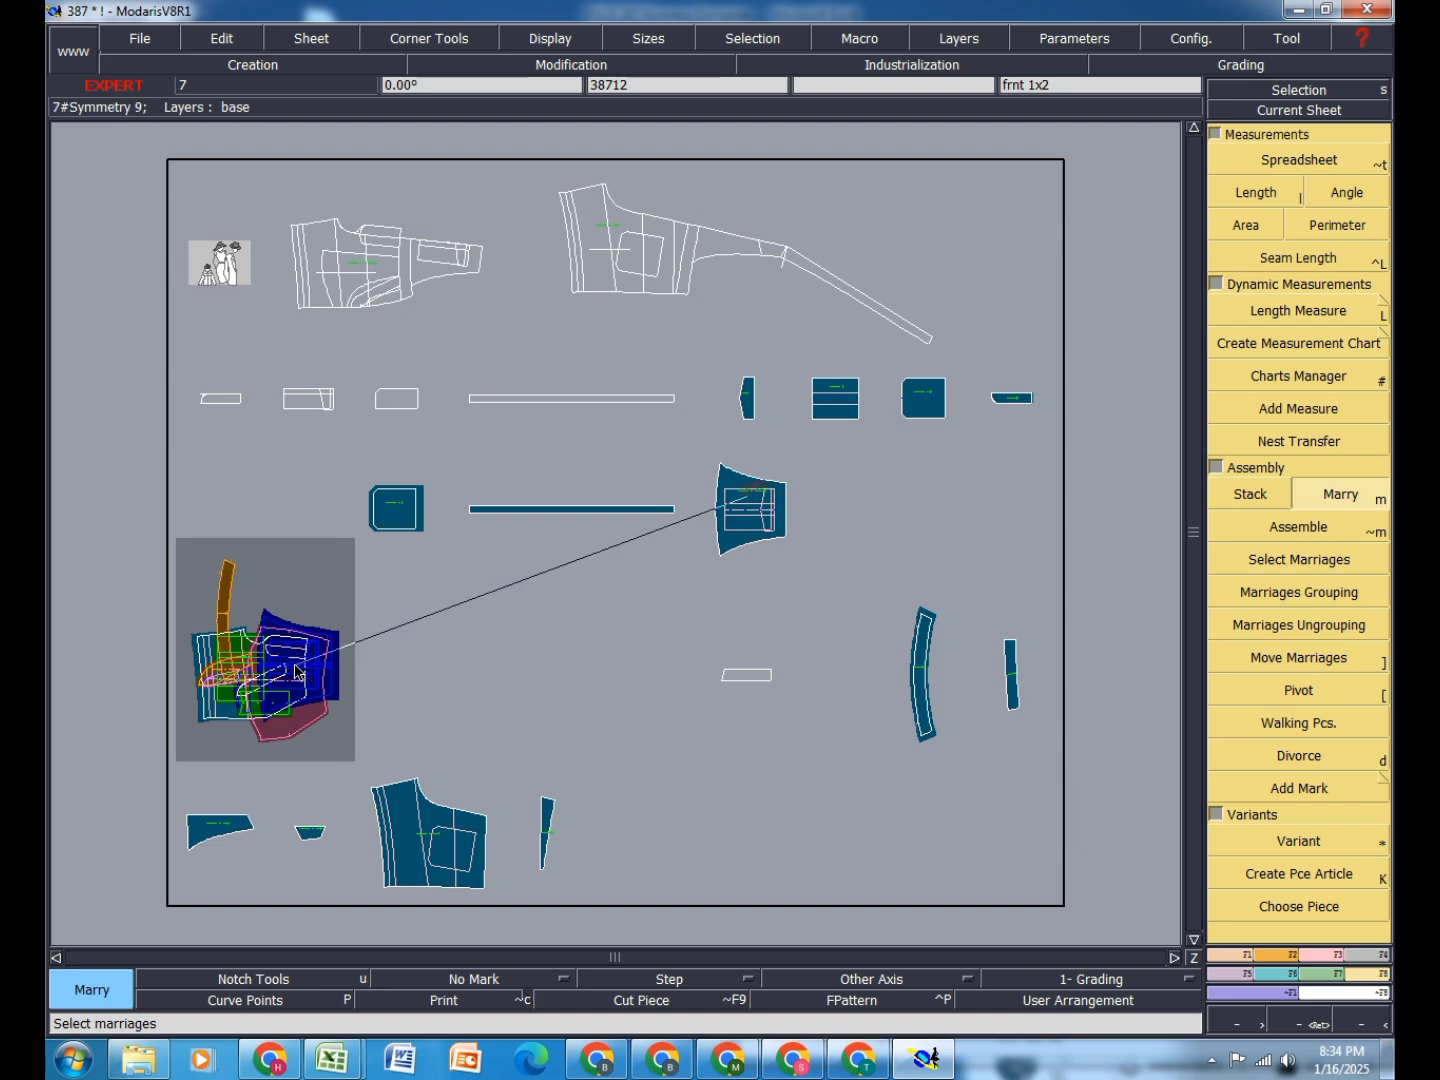
{"action": "left_click", "coordinate": [297, 671]}
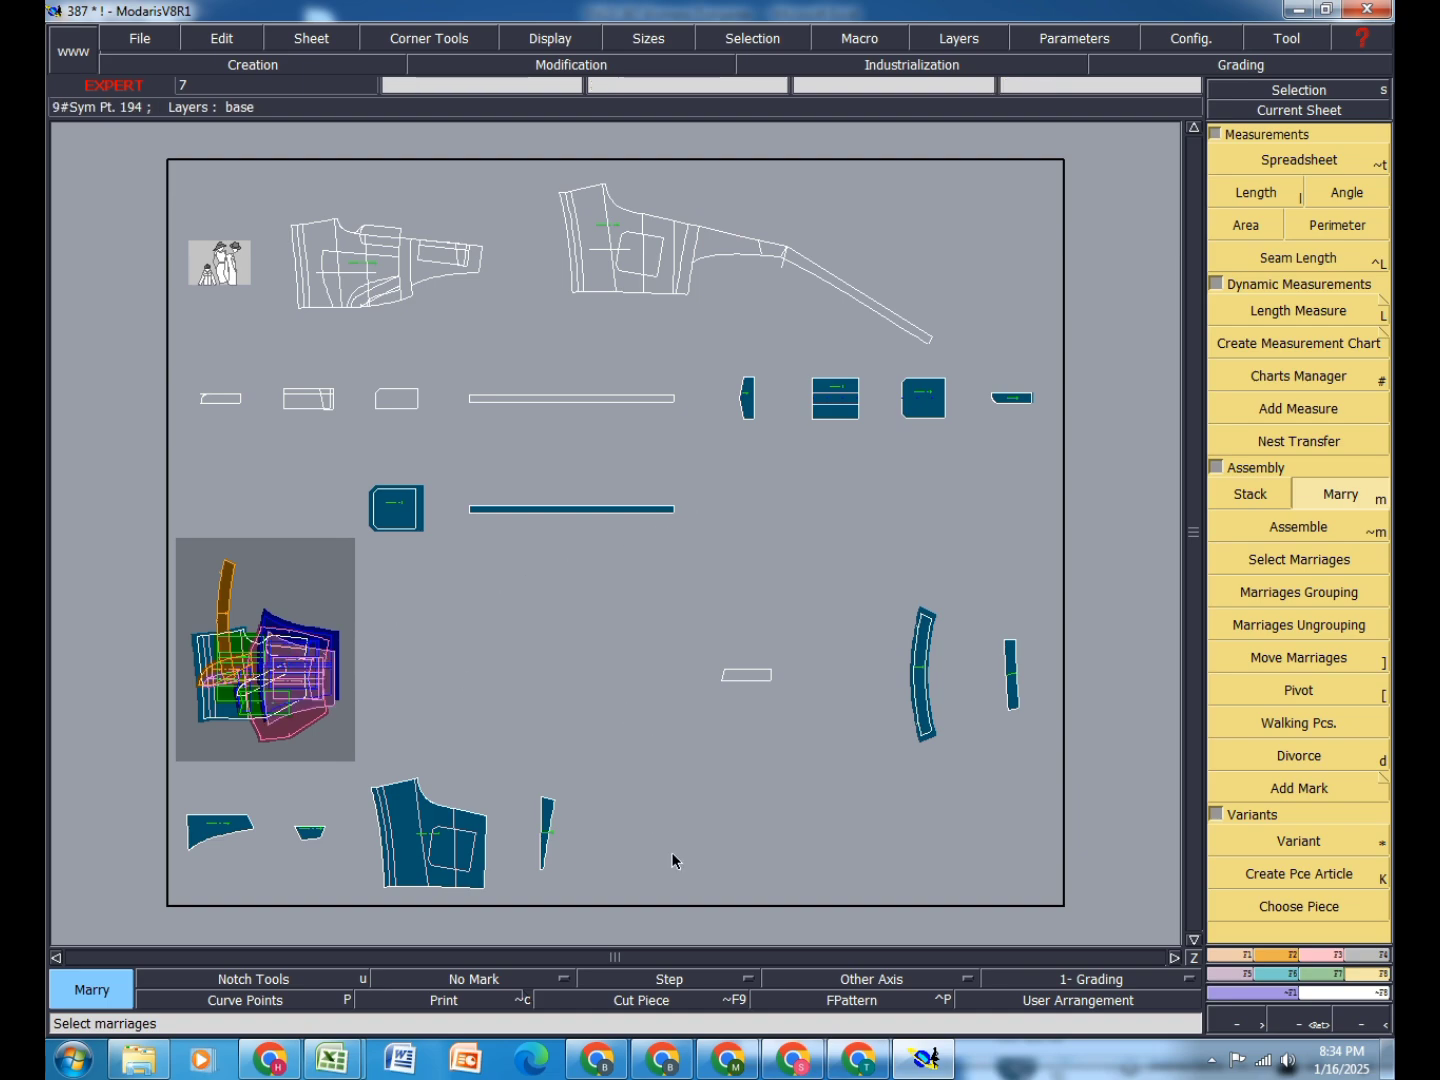
Step: Marry the long curved band and the unfilled front base pattern to frnt 1x2
{"action": "left_click", "coordinate": [923, 677]}
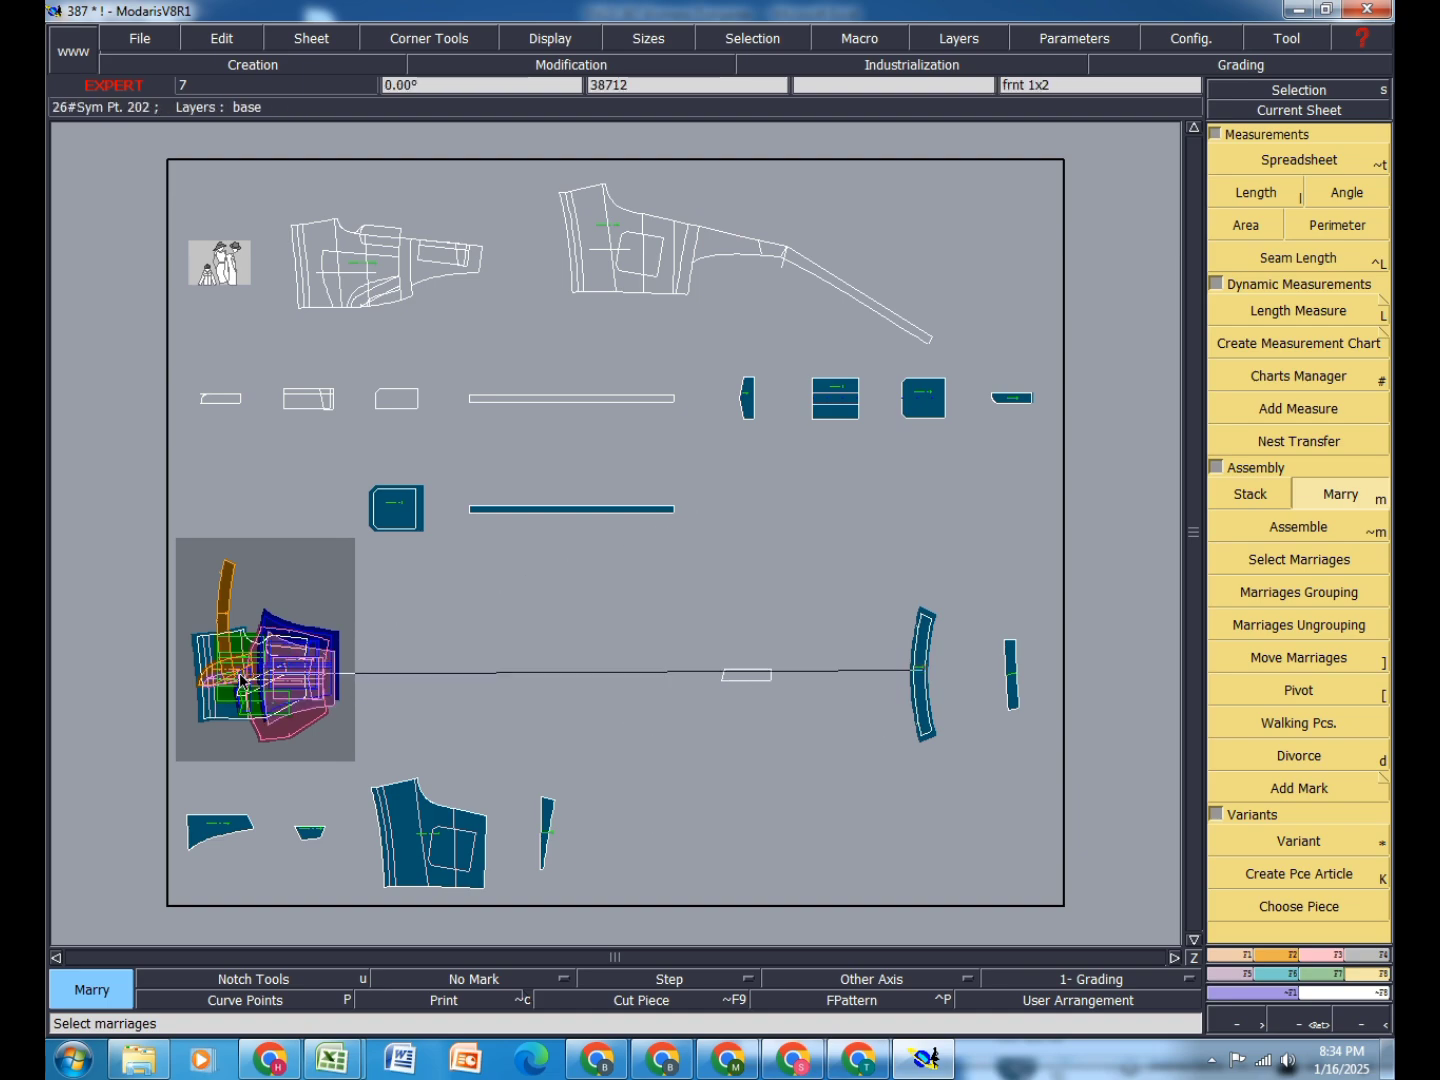
{"action": "left_click", "coordinate": [243, 673]}
{"action": "left_click", "coordinate": [383, 272]}
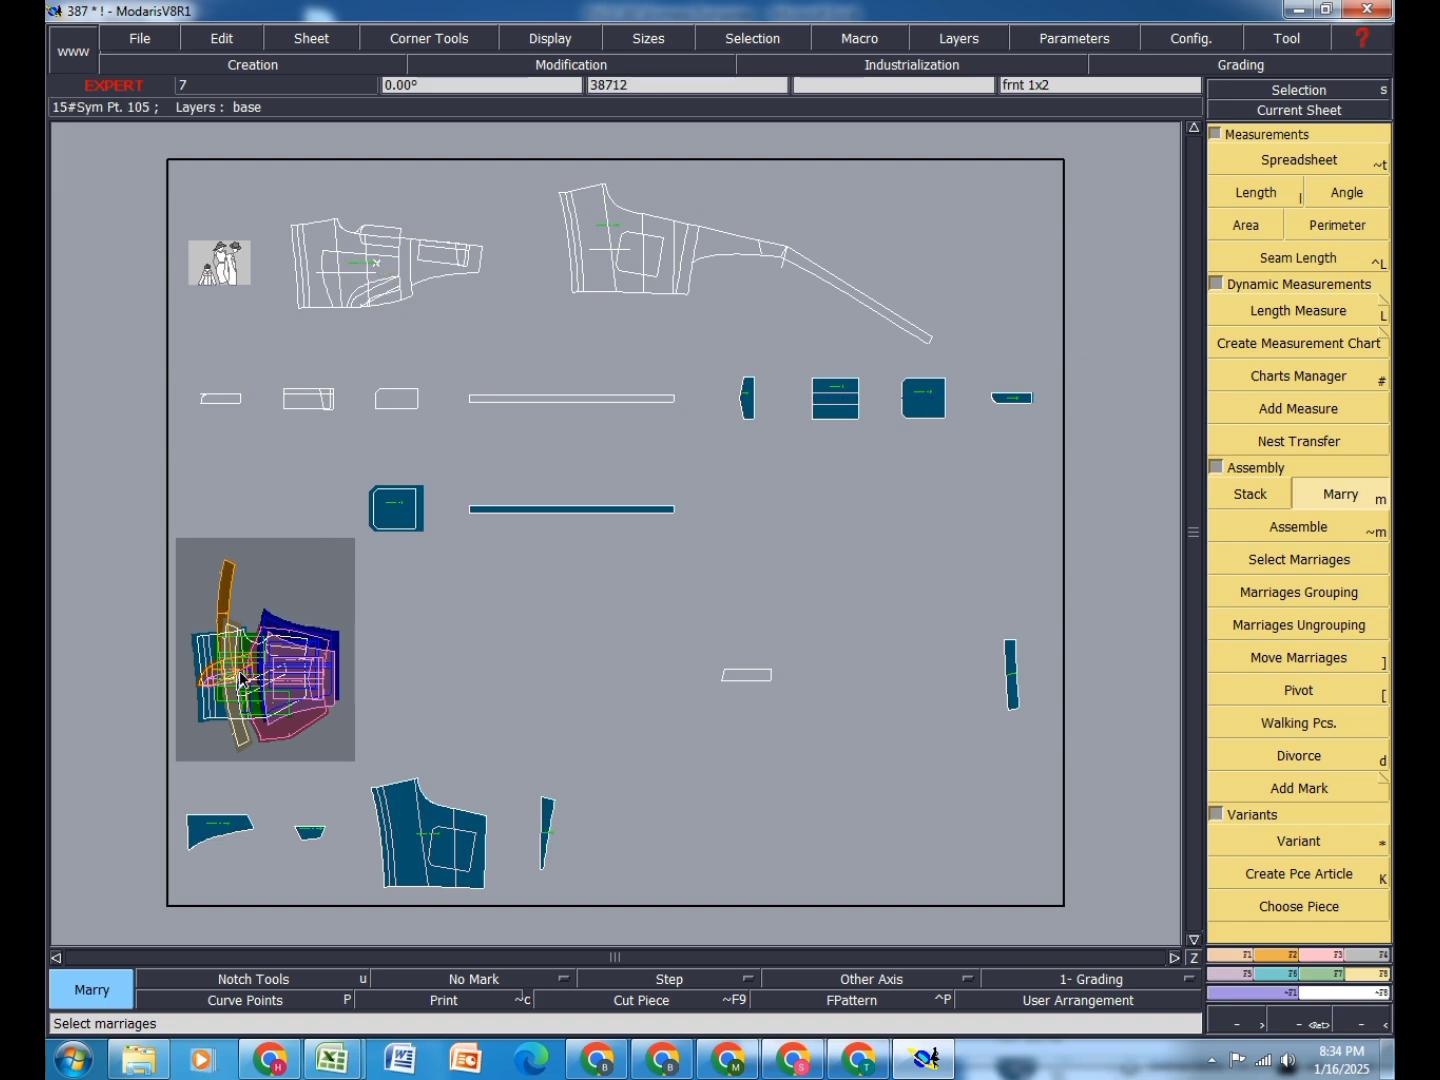
{"action": "left_click", "coordinate": [248, 652]}
Step: Marry the two unfilled pocket outlines and both long straight strips, unfilled and filled, to frnt 1x2
{"action": "left_click", "coordinate": [312, 400]}
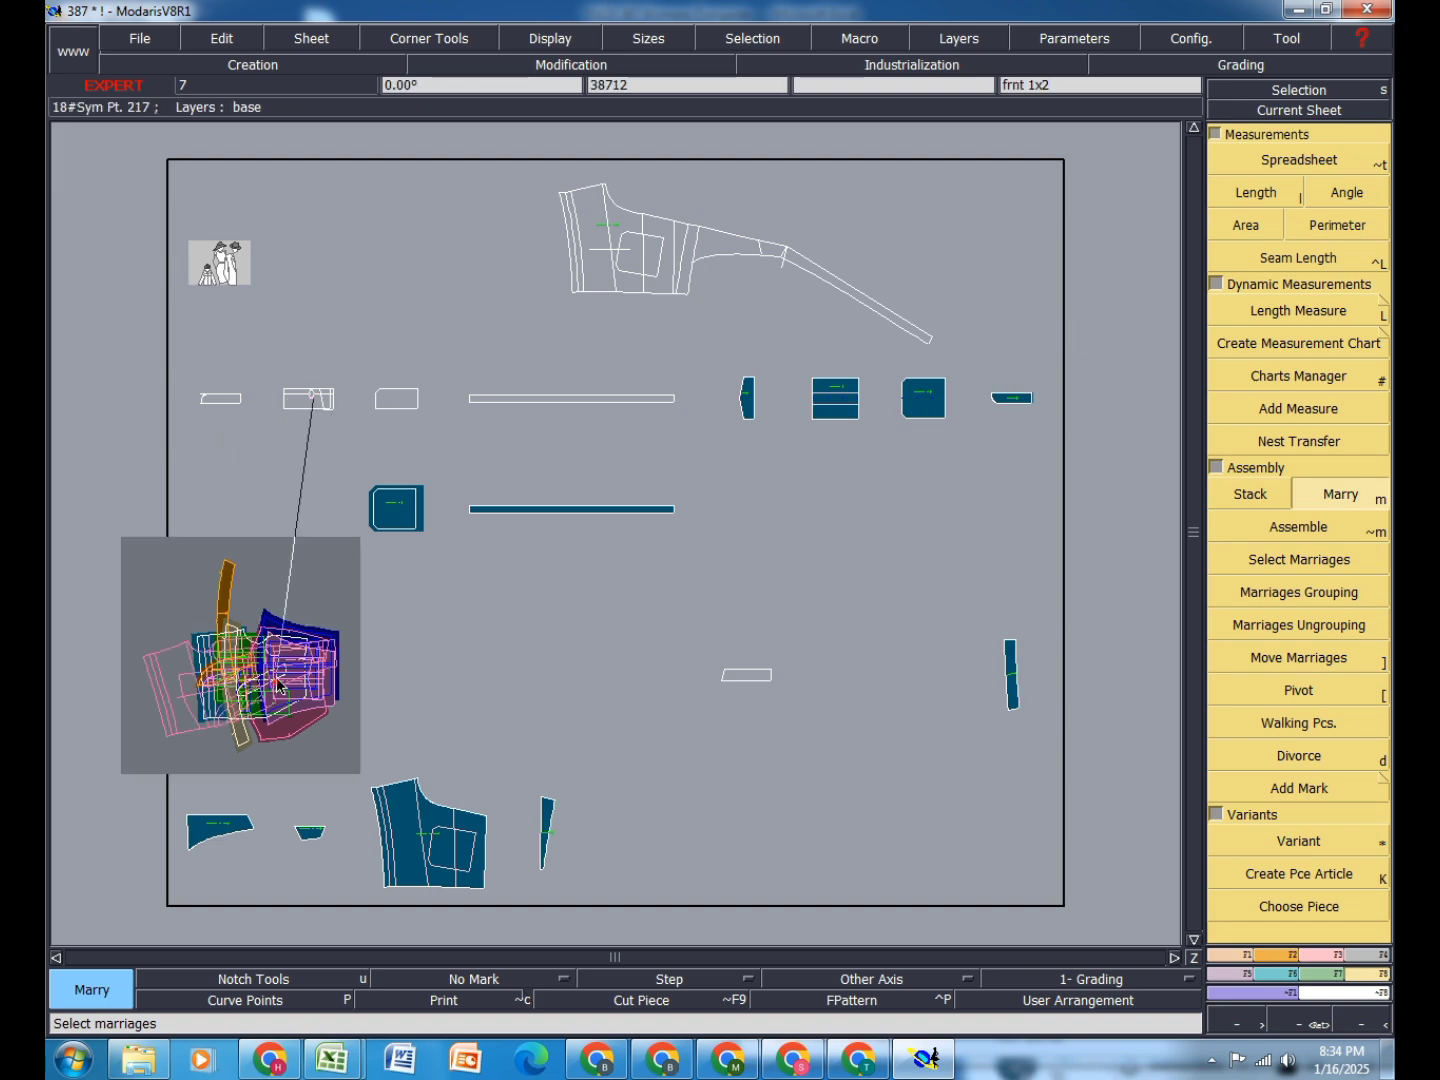
{"action": "left_click", "coordinate": [279, 661]}
{"action": "left_click", "coordinate": [405, 401]}
{"action": "left_click", "coordinate": [283, 681]}
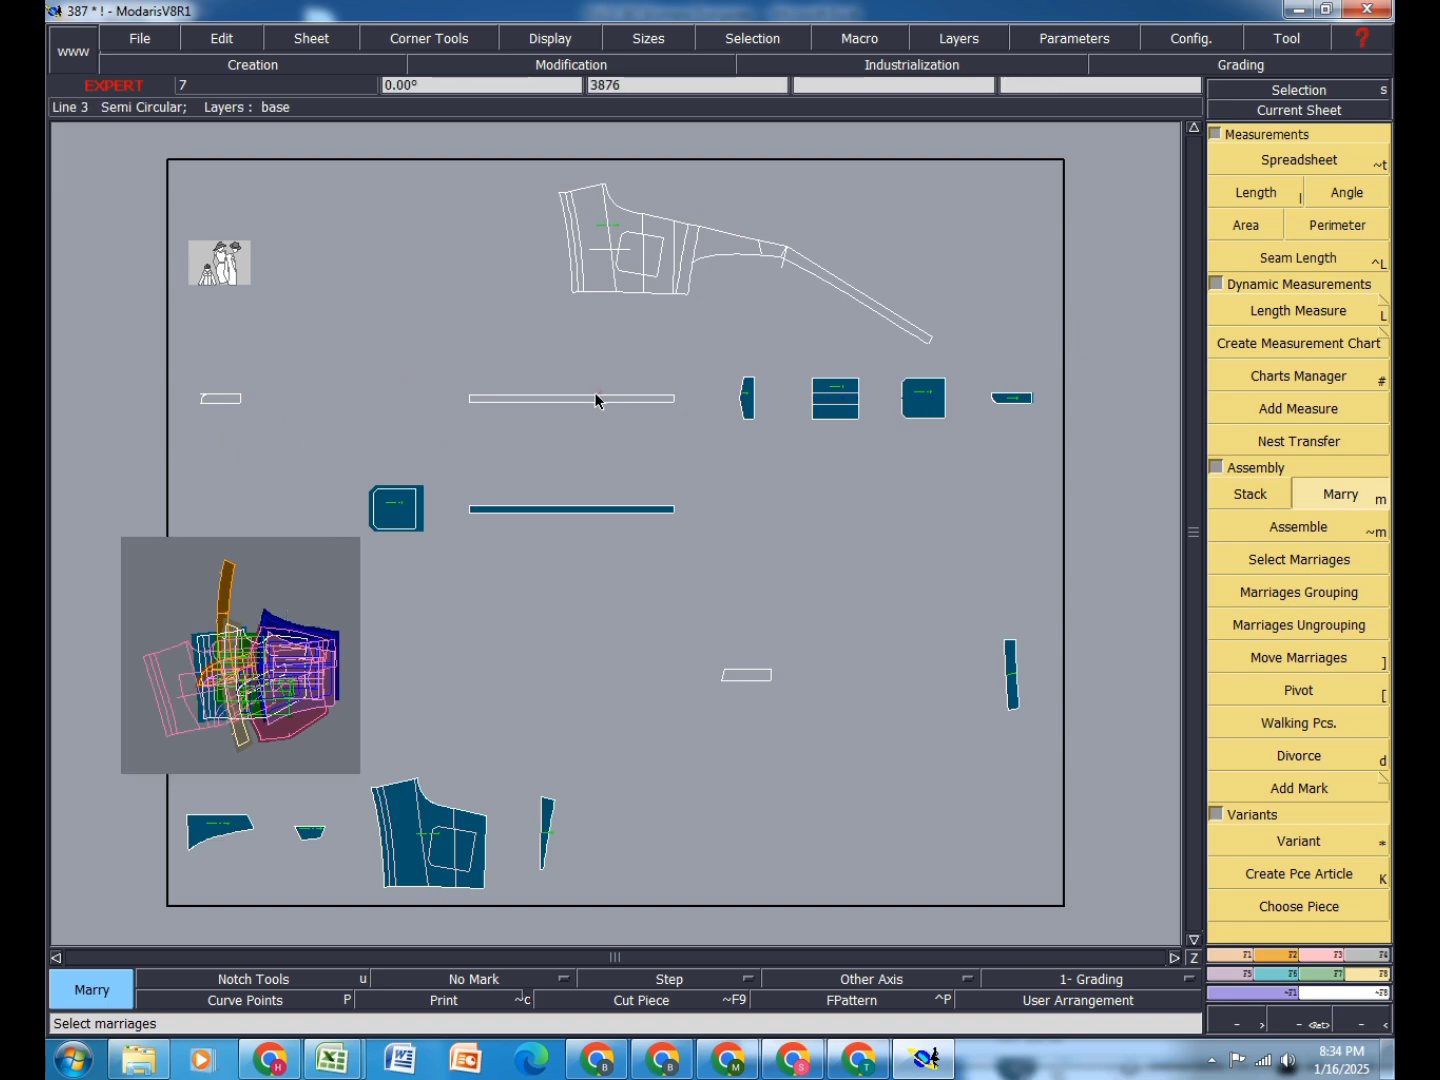
{"action": "left_click", "coordinate": [596, 400]}
{"action": "left_click", "coordinate": [312, 581]}
{"action": "left_click", "coordinate": [598, 505]}
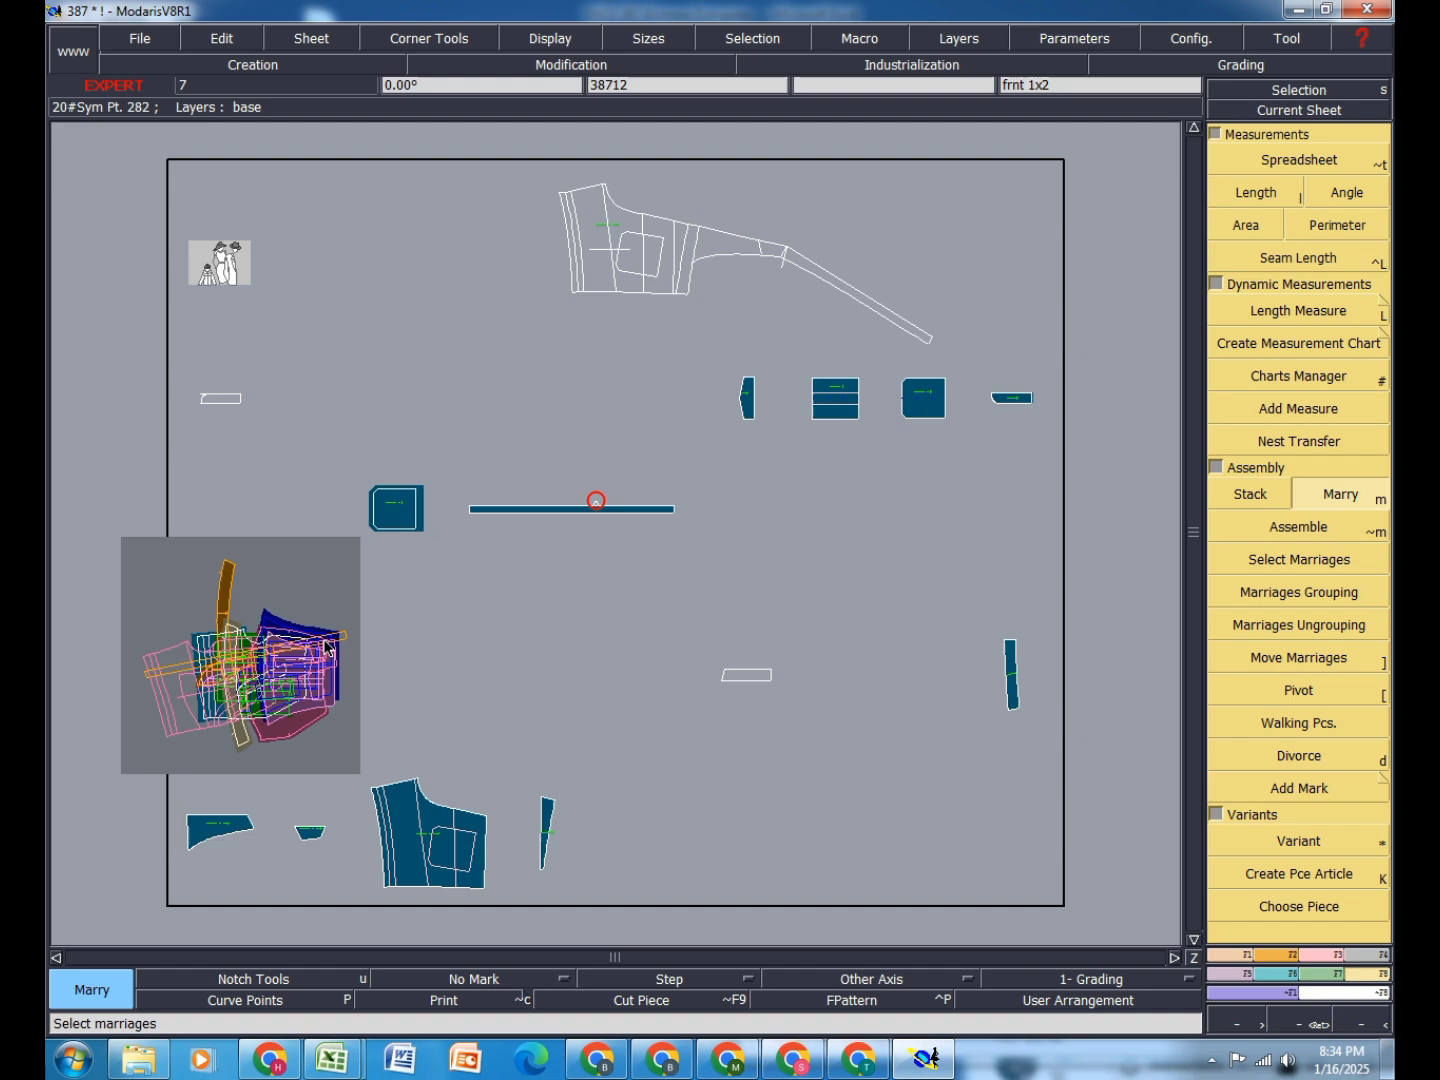
{"action": "left_click", "coordinate": [264, 555]}
Step: Marry both small unfilled slanted strips, the narrow pointed-side piece and the three-section rectangle to frnt 1x2
{"action": "left_click", "coordinate": [220, 400]}
{"action": "left_click", "coordinate": [312, 710]}
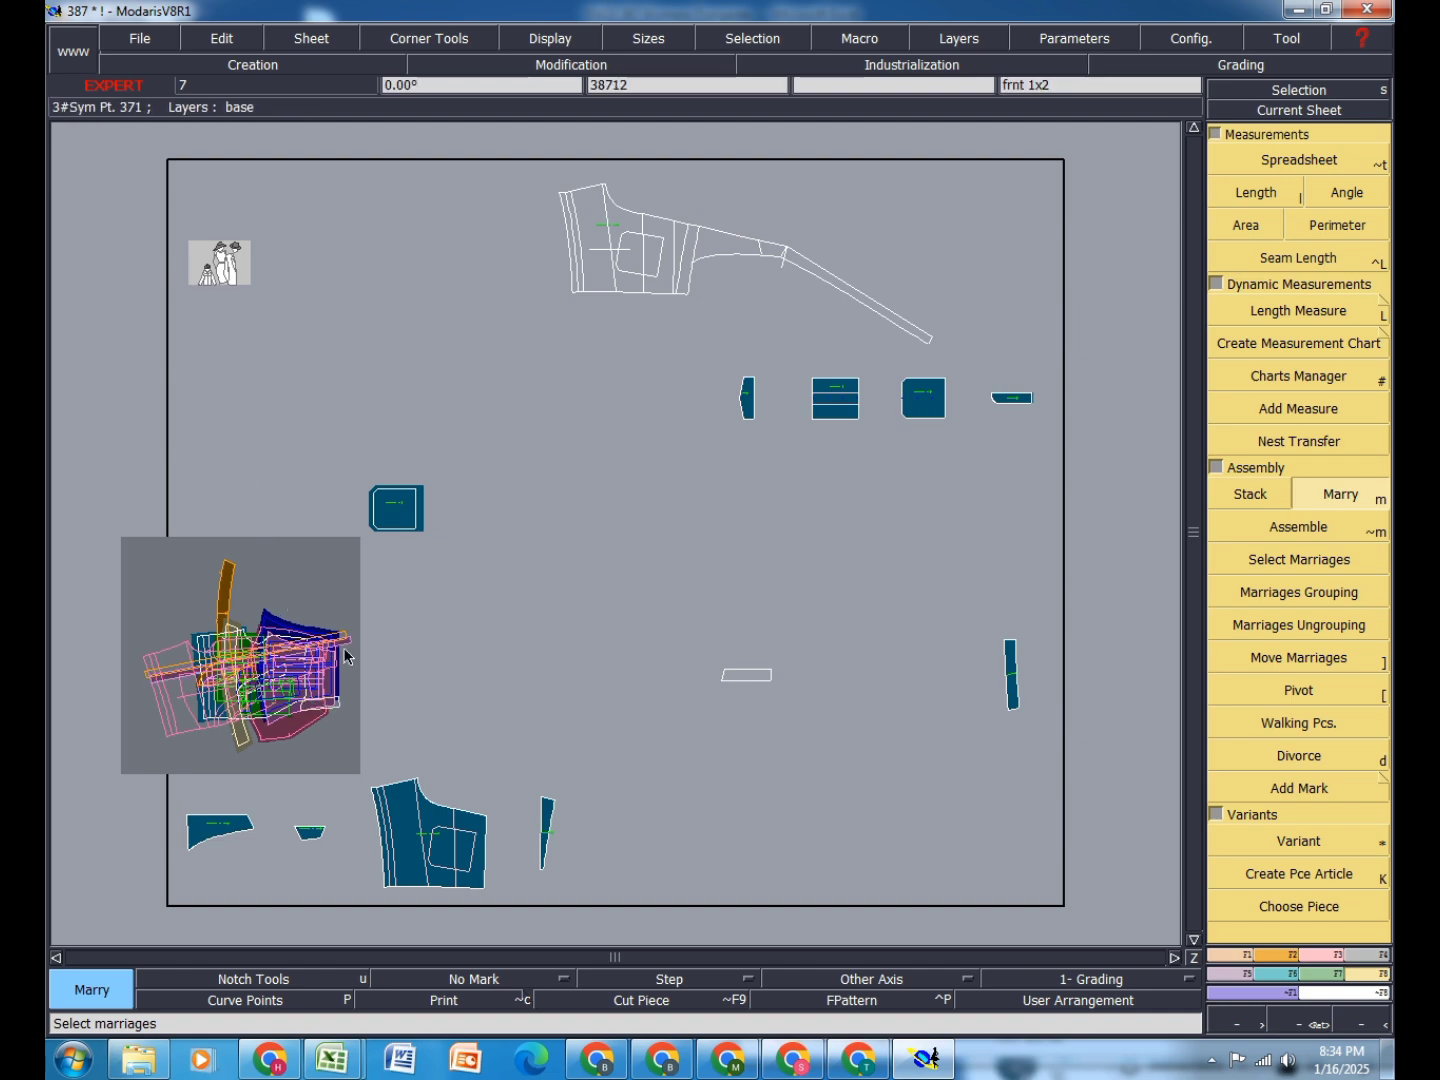
{"action": "left_click", "coordinate": [749, 675]}
{"action": "left_click", "coordinate": [288, 685]}
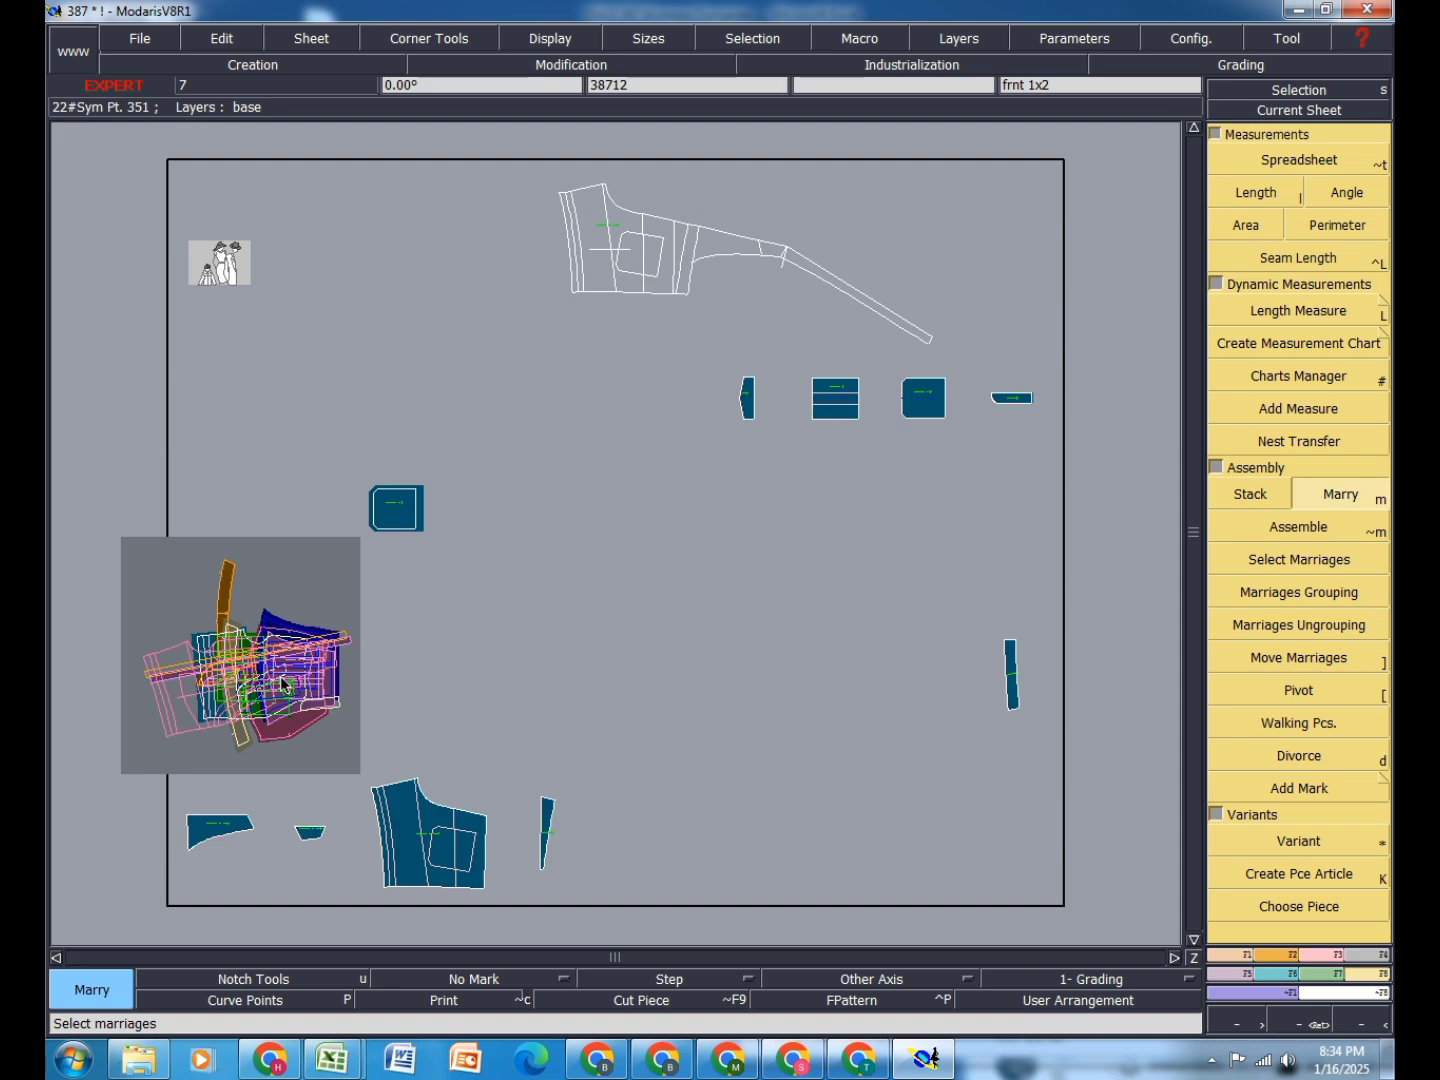
{"action": "left_click", "coordinate": [745, 401]}
{"action": "left_click", "coordinate": [319, 628]}
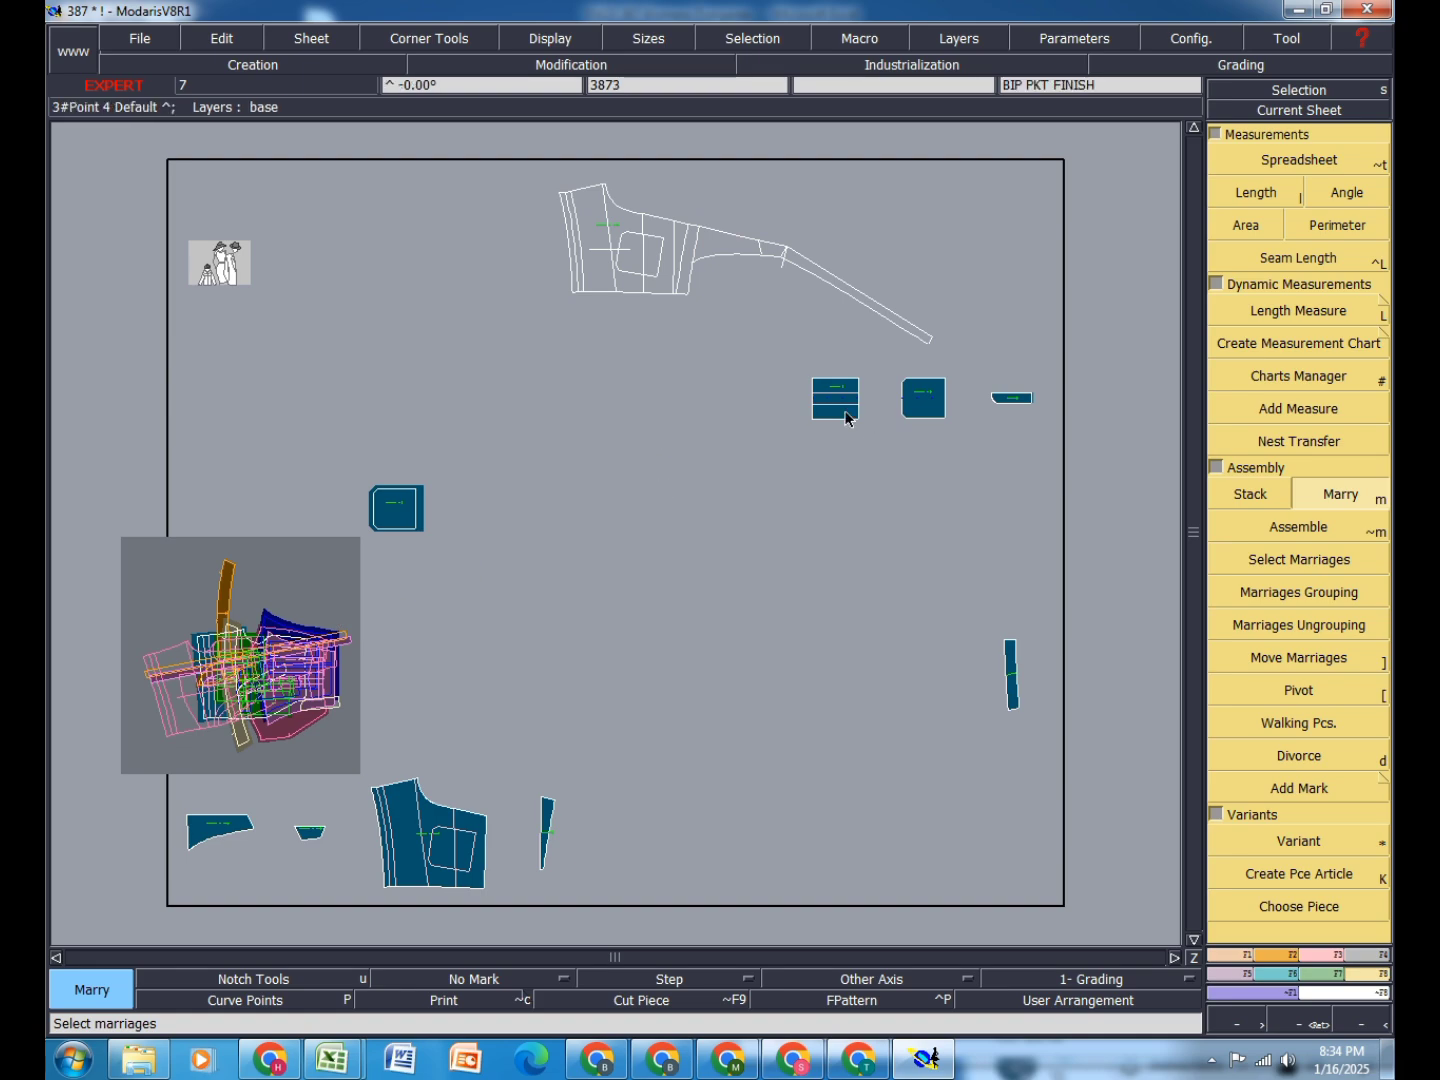
{"action": "left_click", "coordinate": [848, 419]}
{"action": "left_click", "coordinate": [310, 689]}
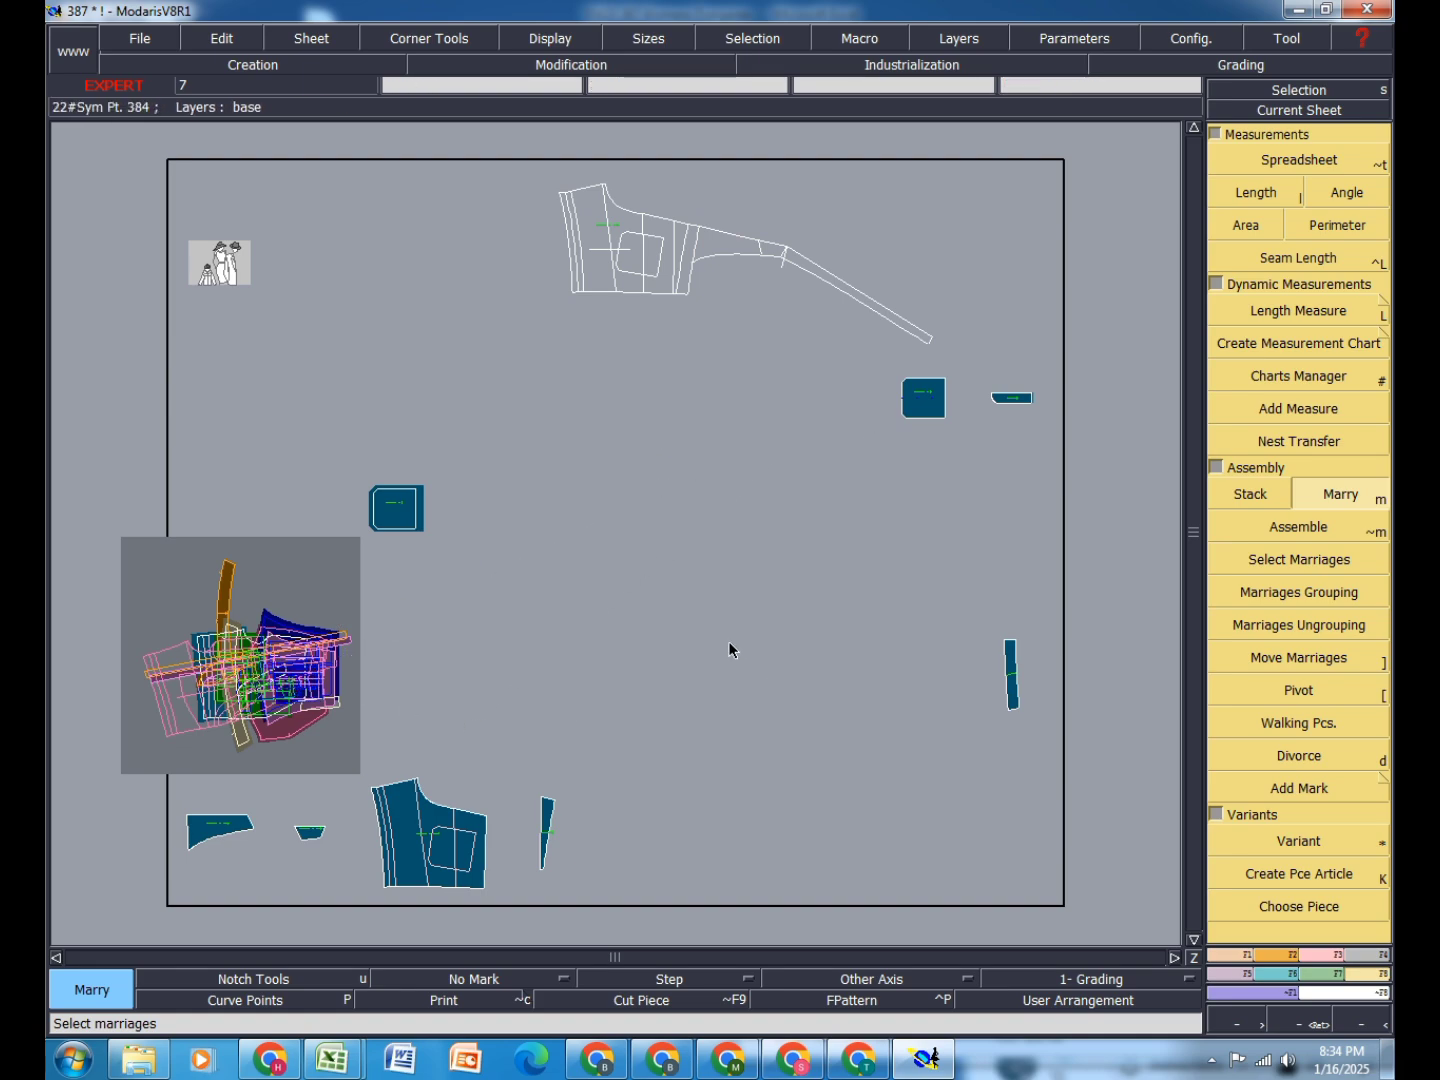
Step: Automatically arrange all sheets on the desk and examine the large back piece with the pocket outline
{"action": "key", "text": "j"}
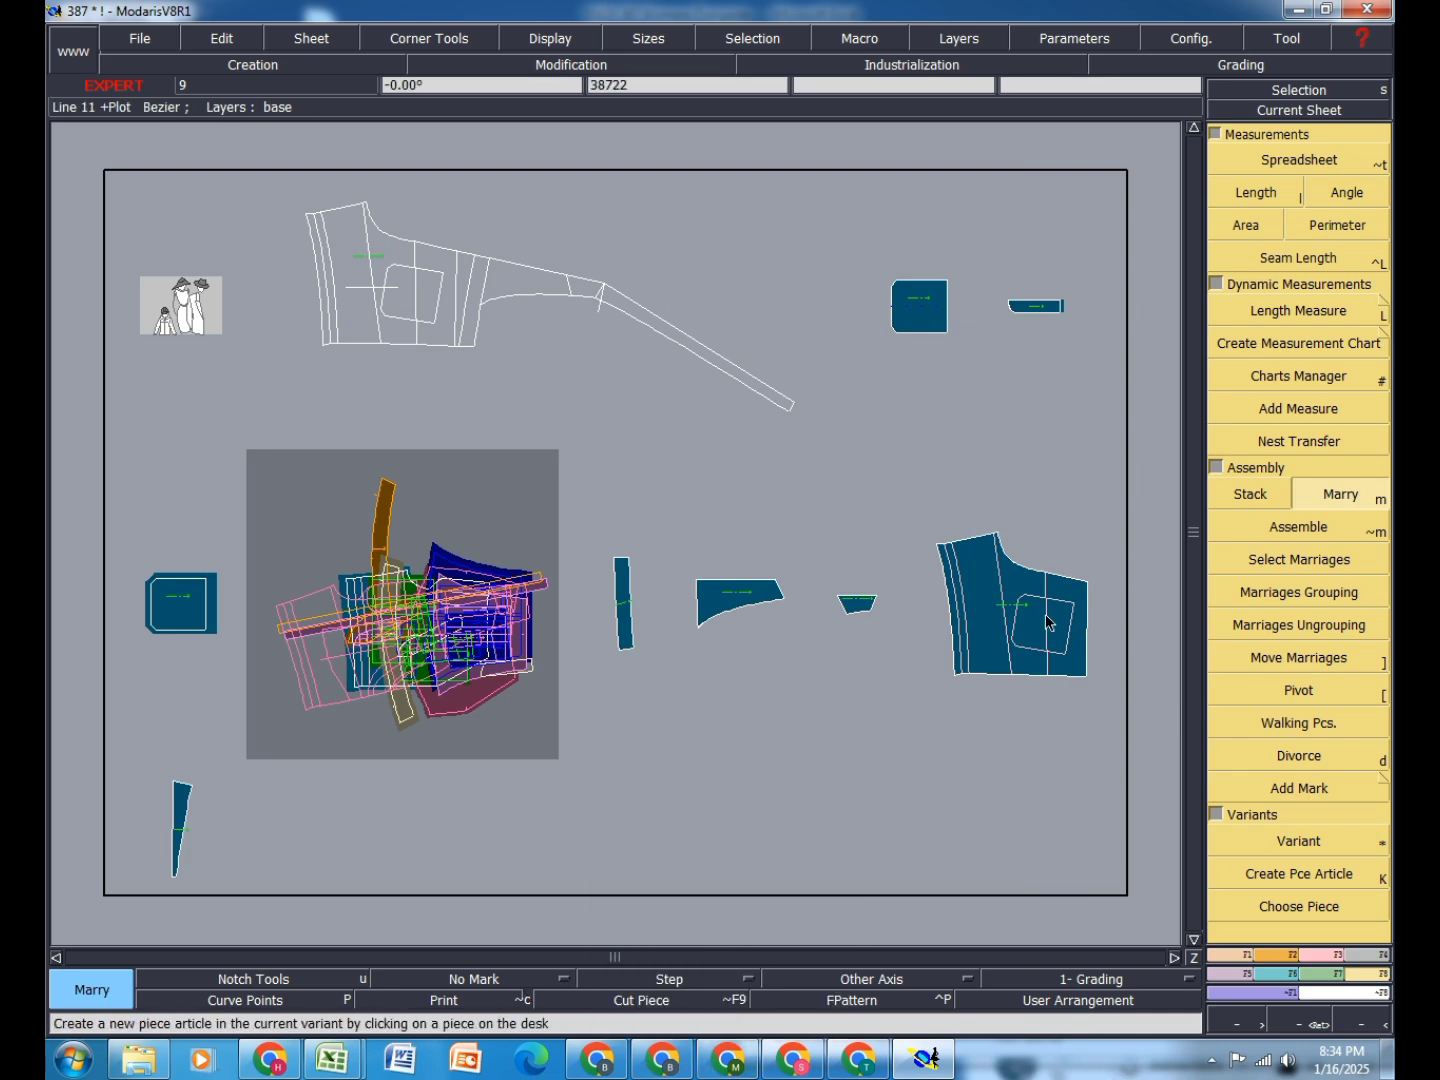
{"action": "scroll", "coordinate": [1110, 630], "scroll_direction": "up", "scroll_amount": 3}
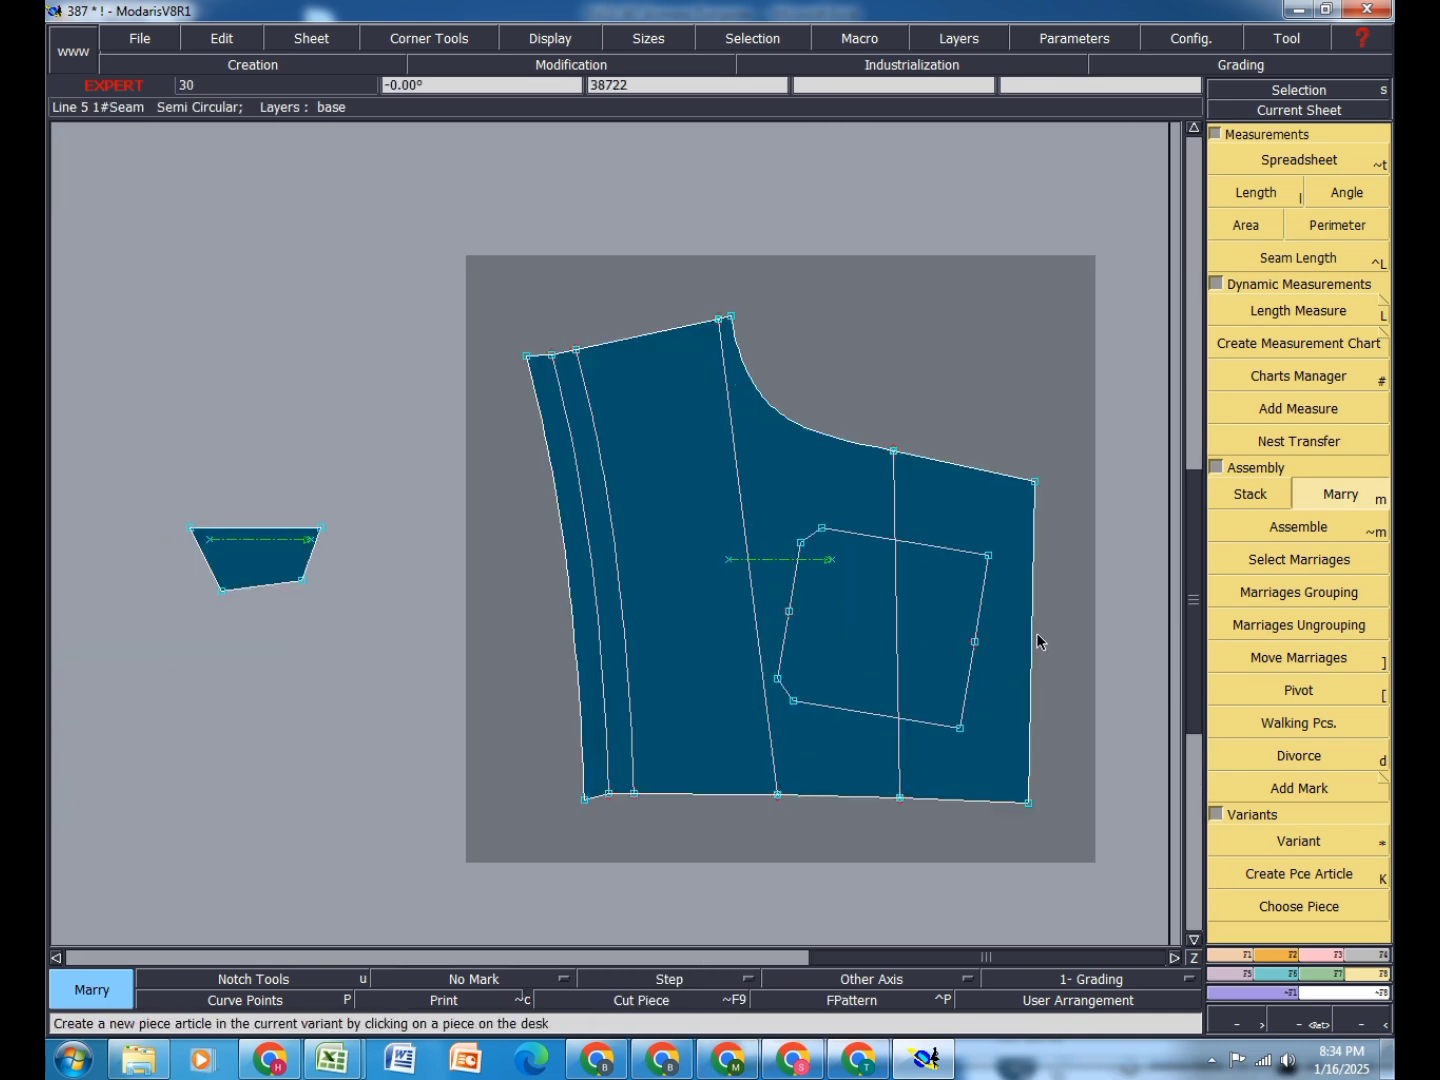
{"action": "scroll", "coordinate": [1005, 618], "scroll_direction": "down", "scroll_amount": 5}
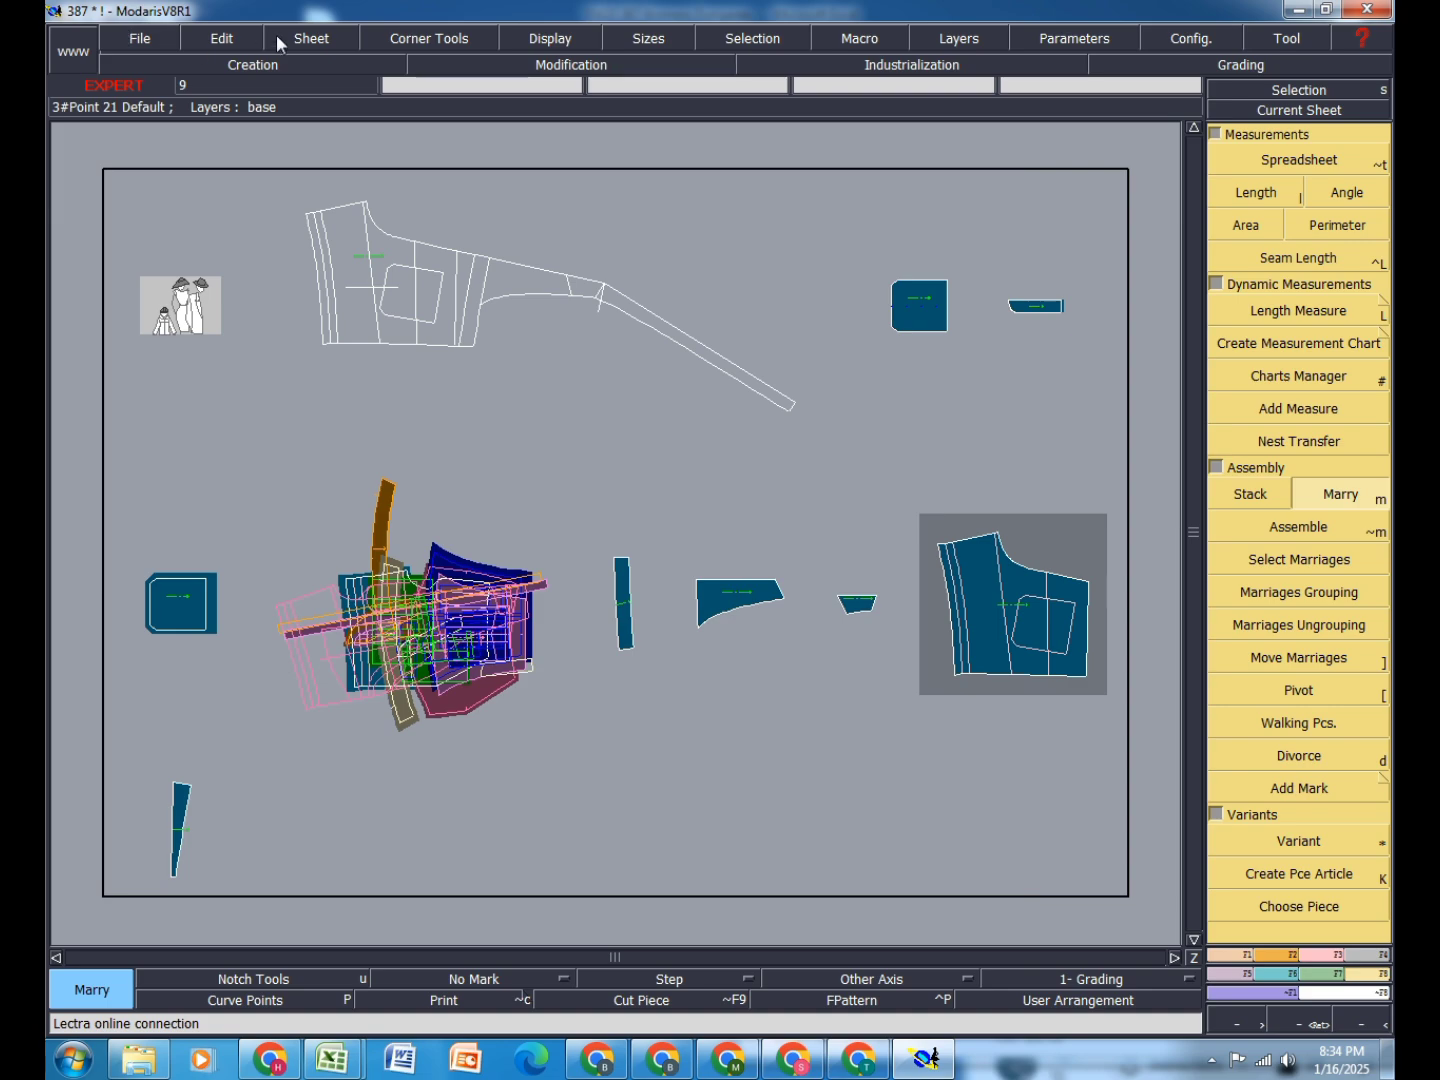
Step: Try copying the large back piece onto a new sheet, and undo the copy
{"action": "left_click", "coordinate": [326, 43]}
{"action": "left_click", "coordinate": [319, 80]}
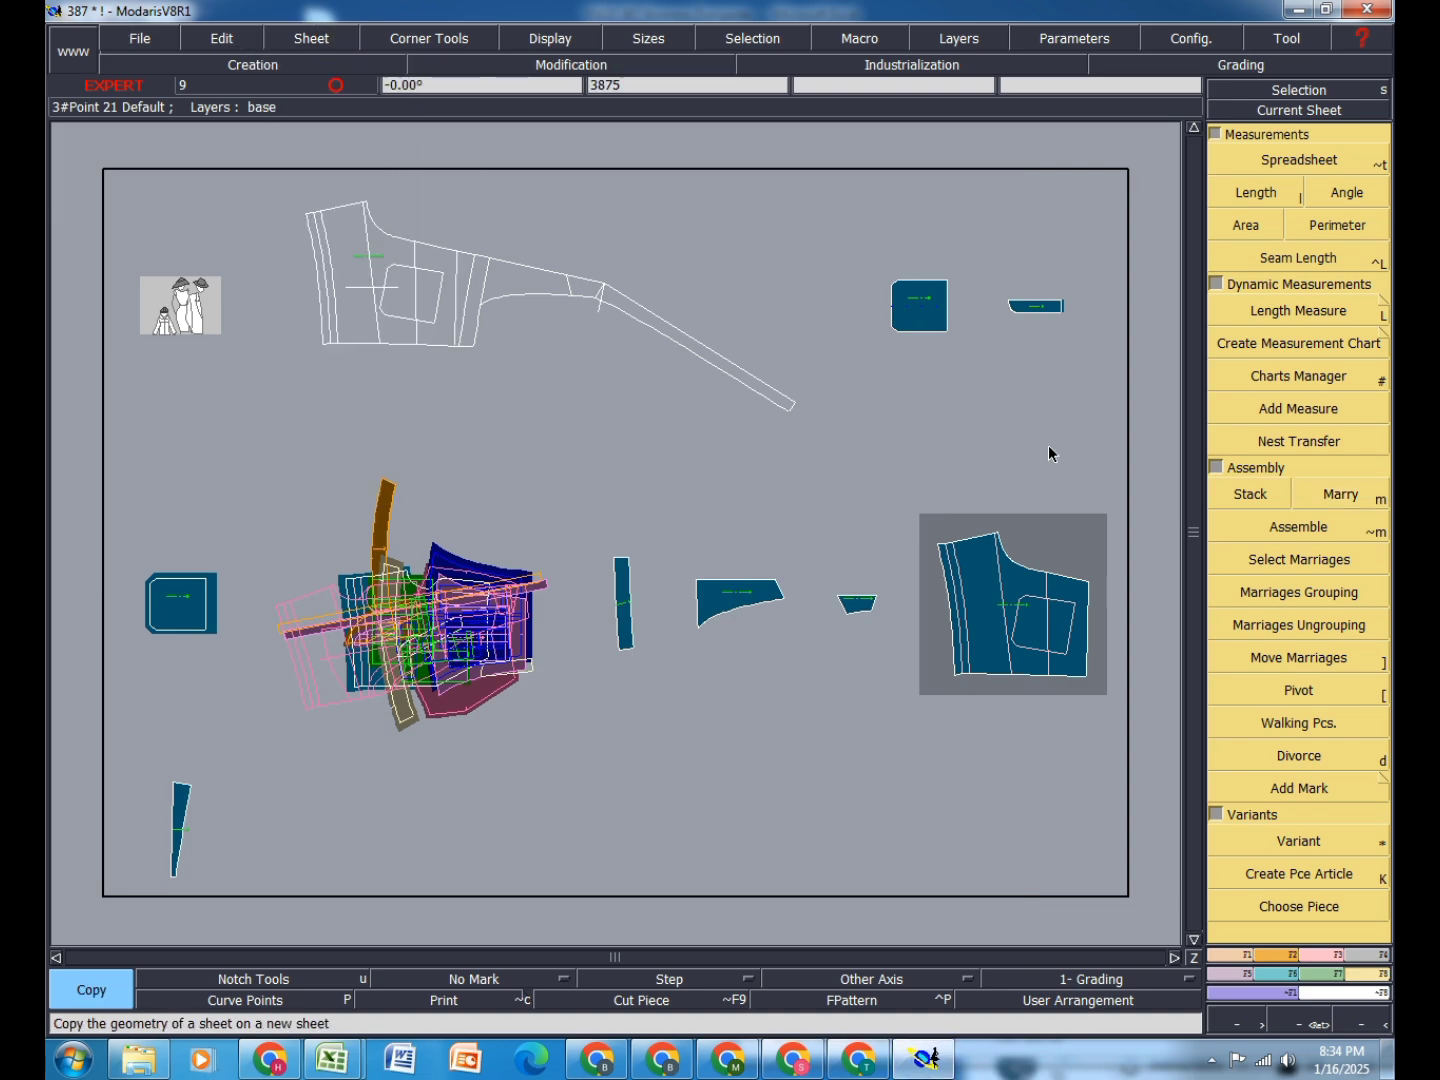
{"action": "left_click", "coordinate": [1010, 617]}
{"action": "left_click", "coordinate": [768, 792]}
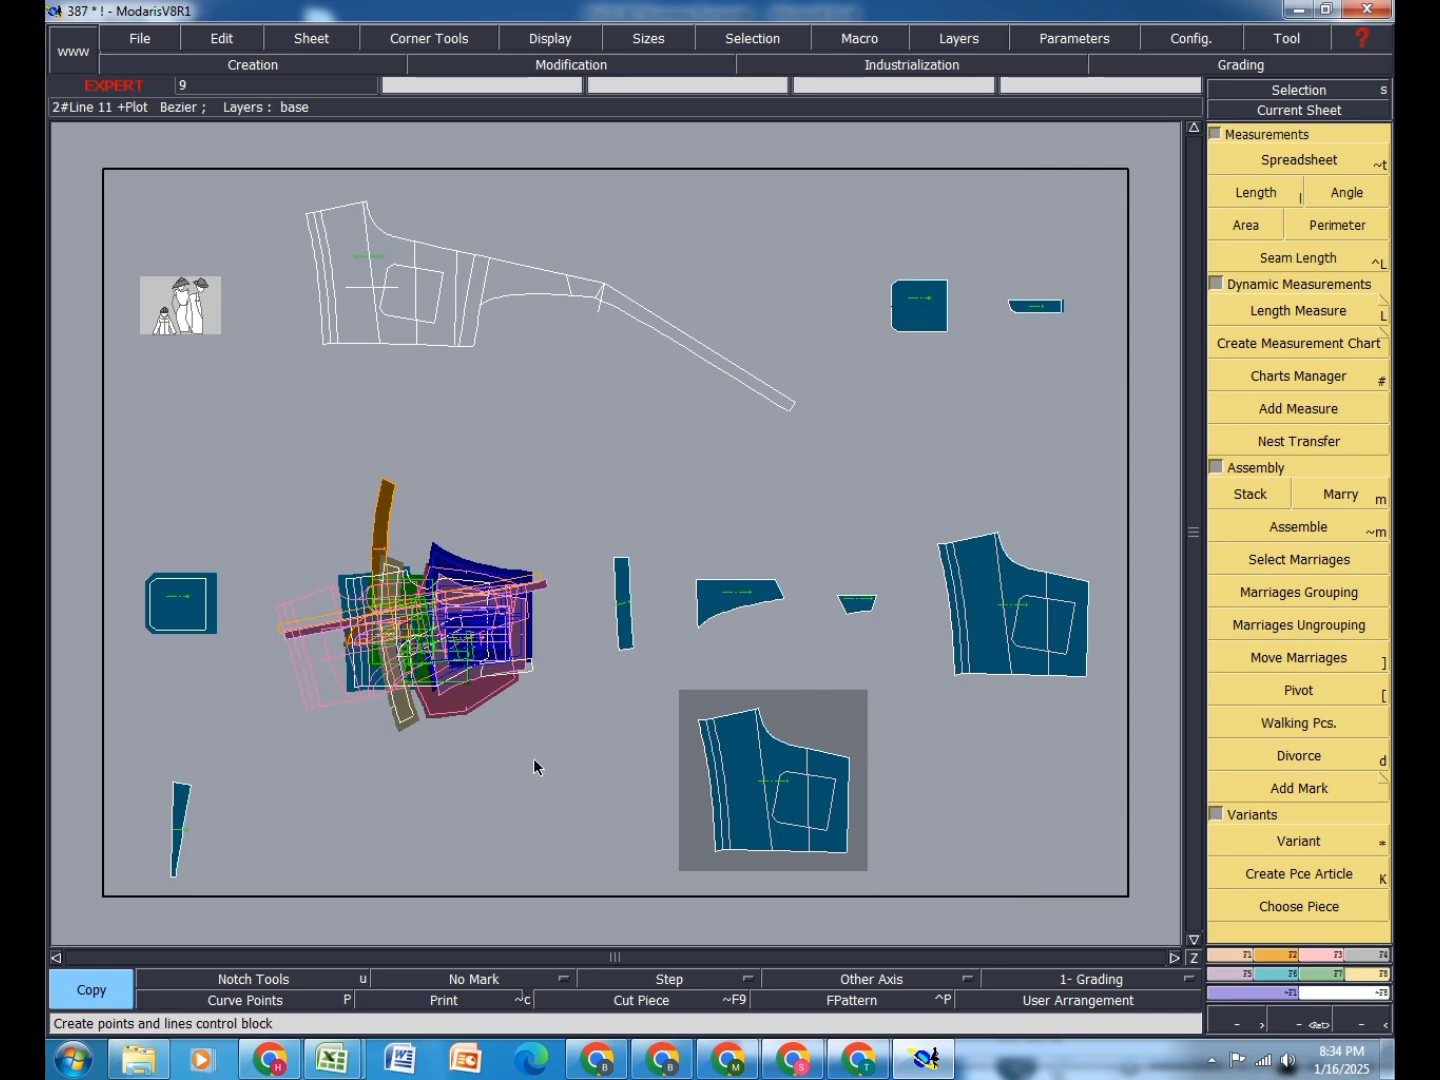
{"action": "key", "text": "ctrl+z"}
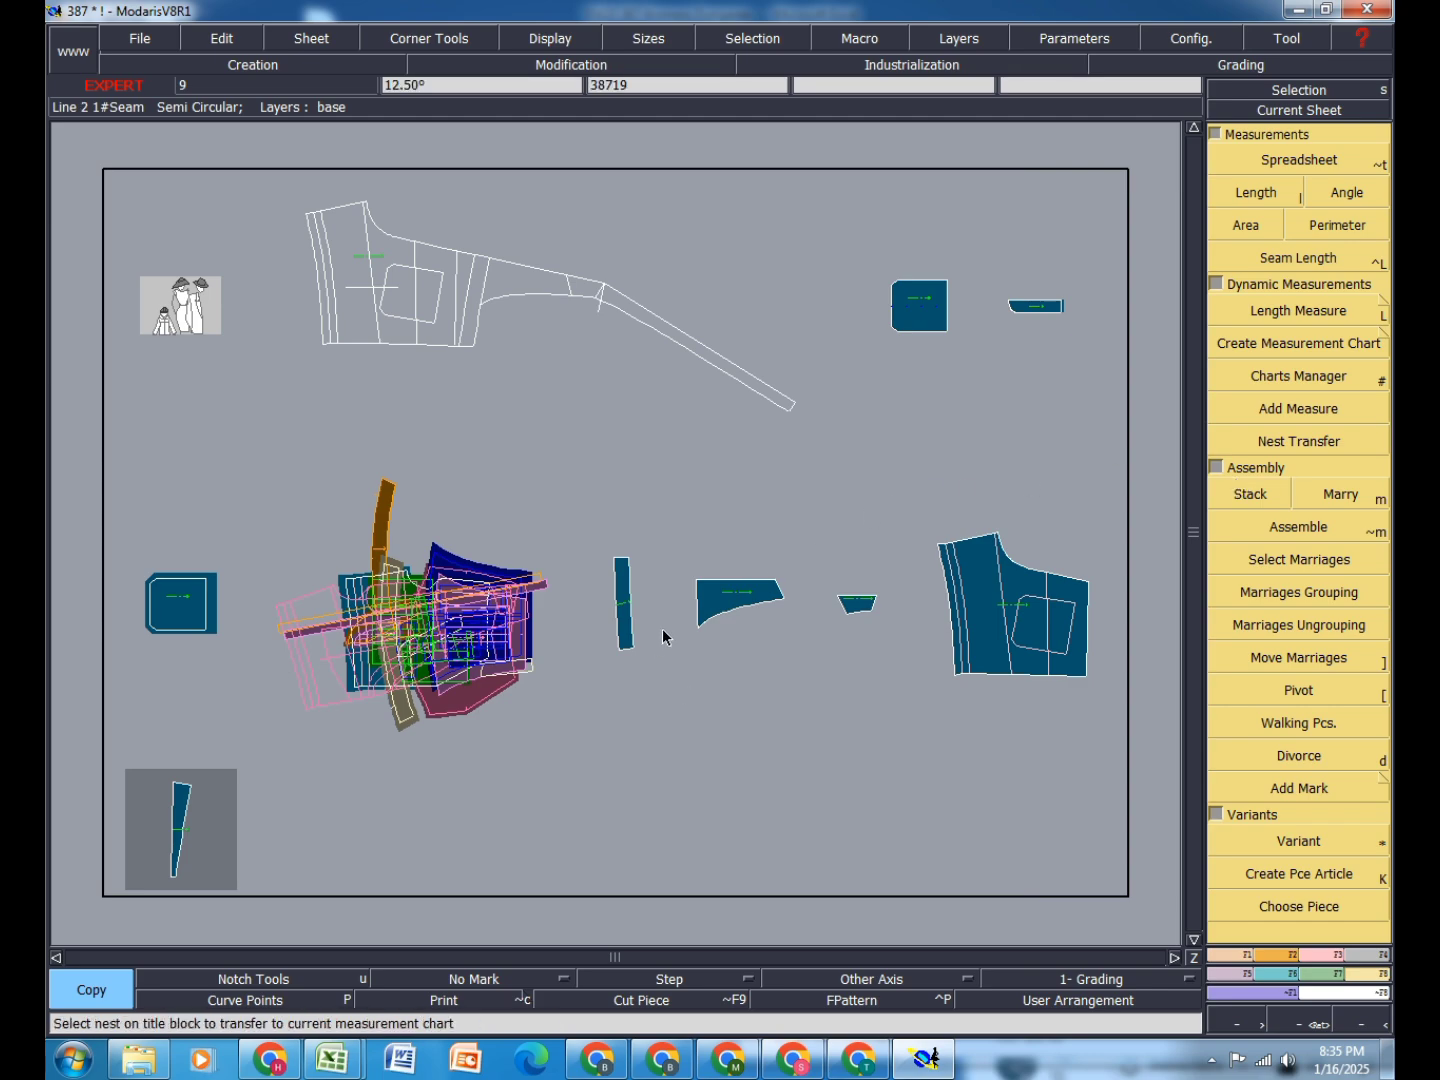
Step: Align the slanted grain line of the short curved band horizontally with Ali 2Pts
{"action": "scroll", "coordinate": [614, 585], "scroll_direction": "up", "scroll_amount": 2}
{"action": "scroll", "coordinate": [679, 565], "scroll_direction": "up", "scroll_amount": 2}
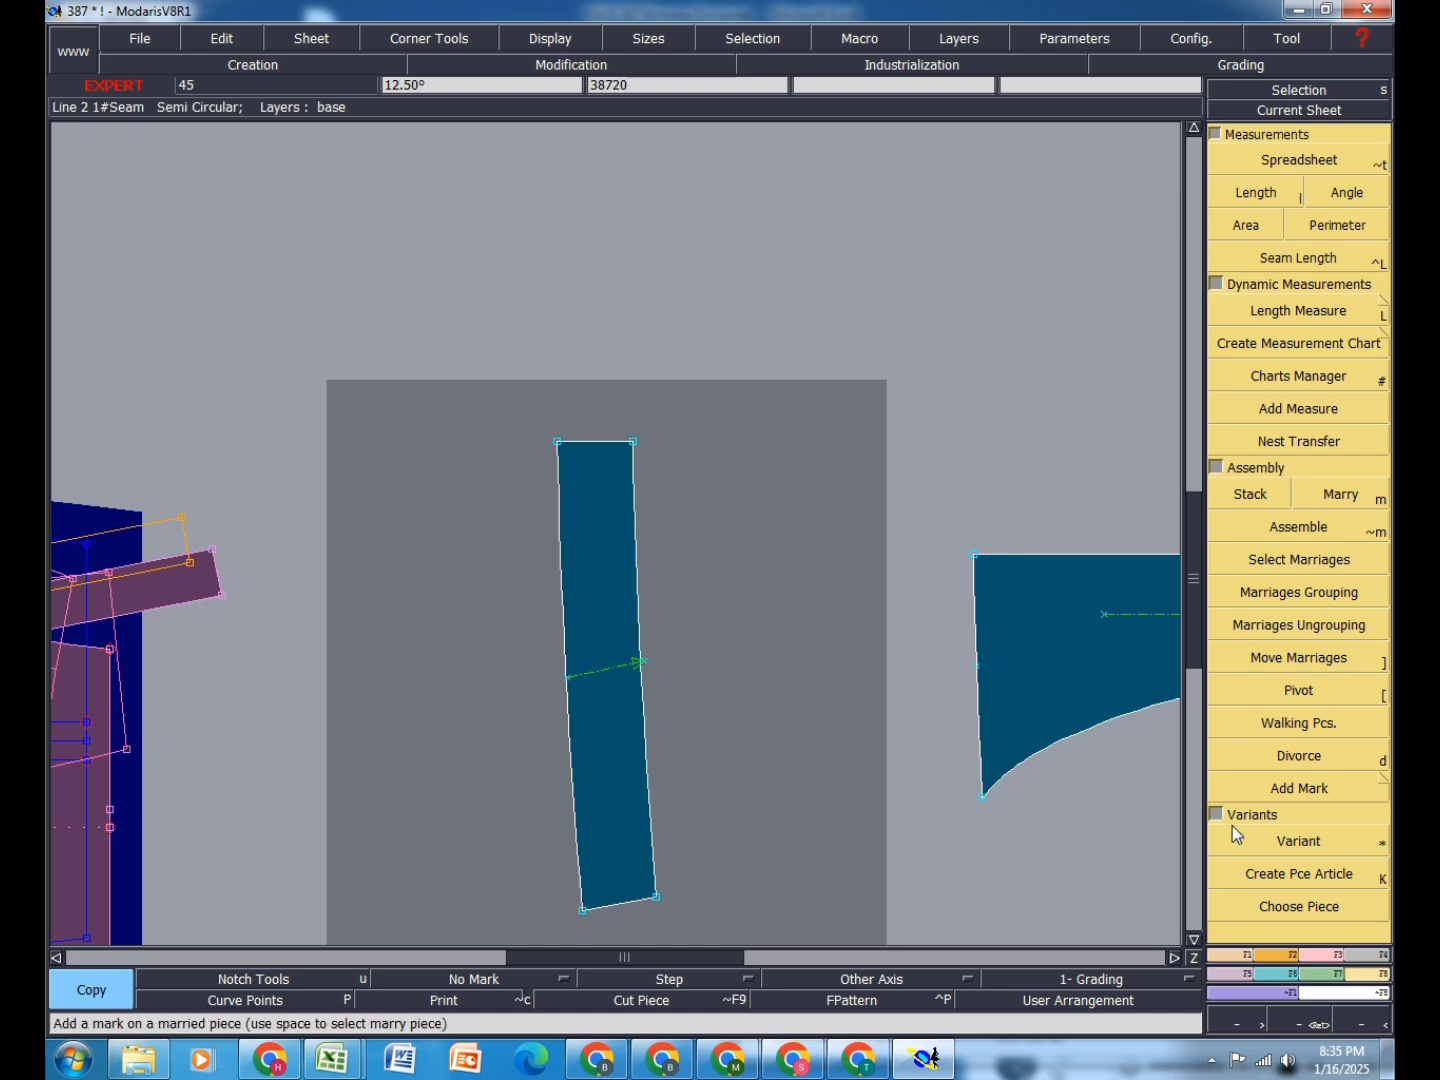
{"action": "left_click", "coordinate": [1241, 975]}
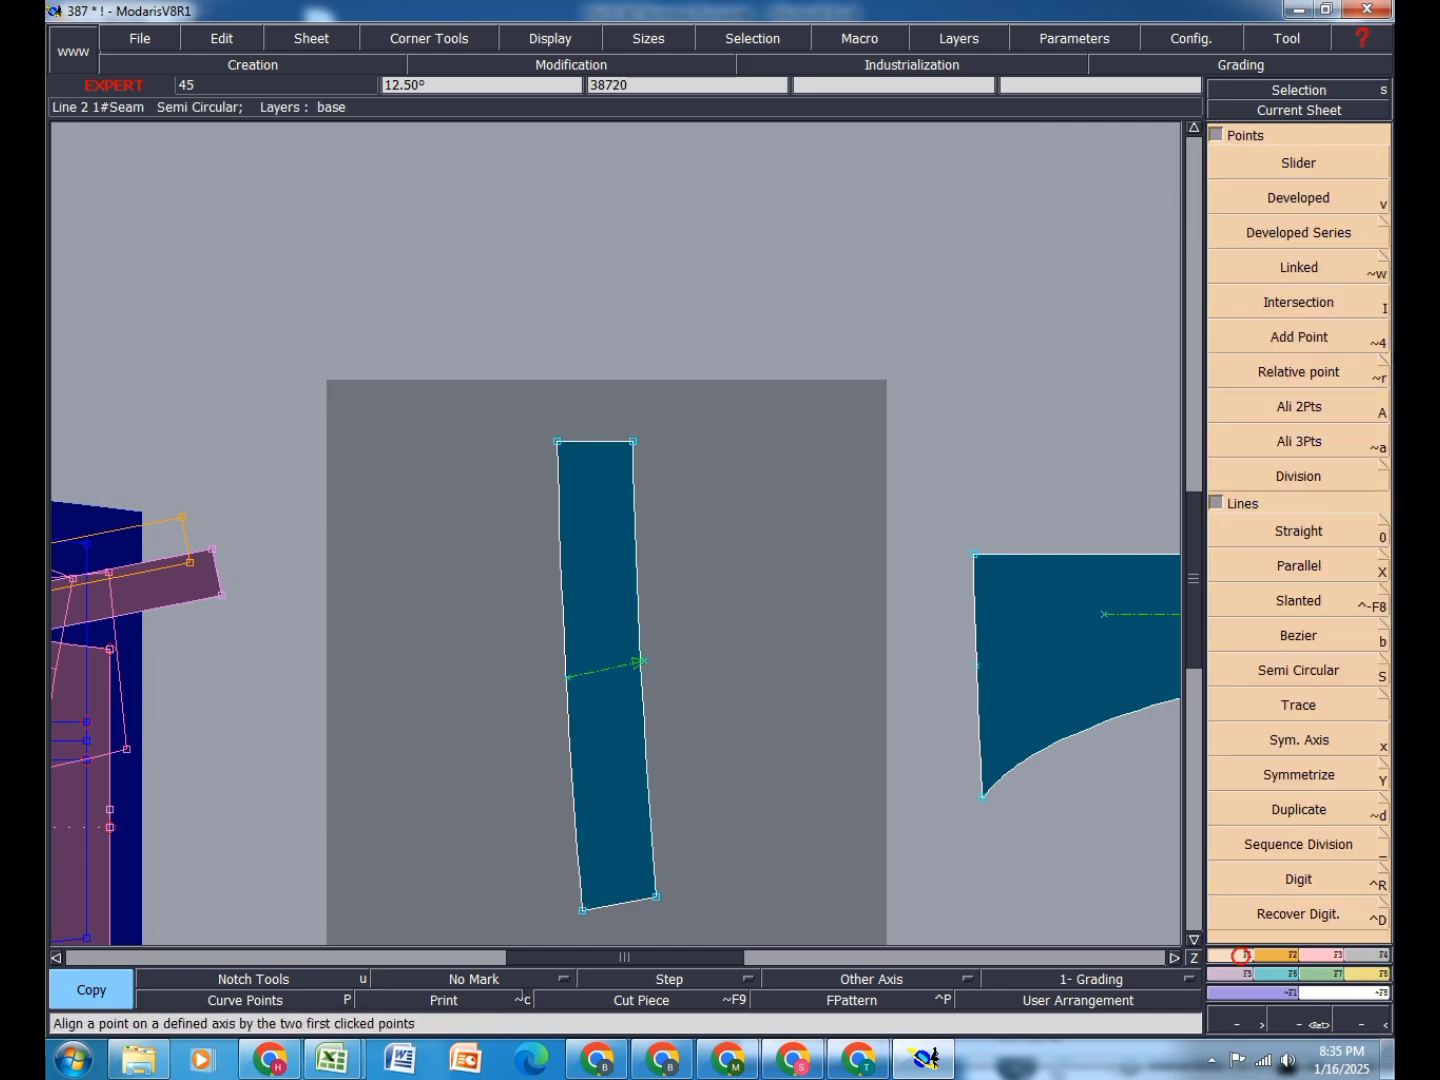
{"action": "left_click", "coordinate": [1301, 408]}
{"action": "left_click", "coordinate": [642, 662]}
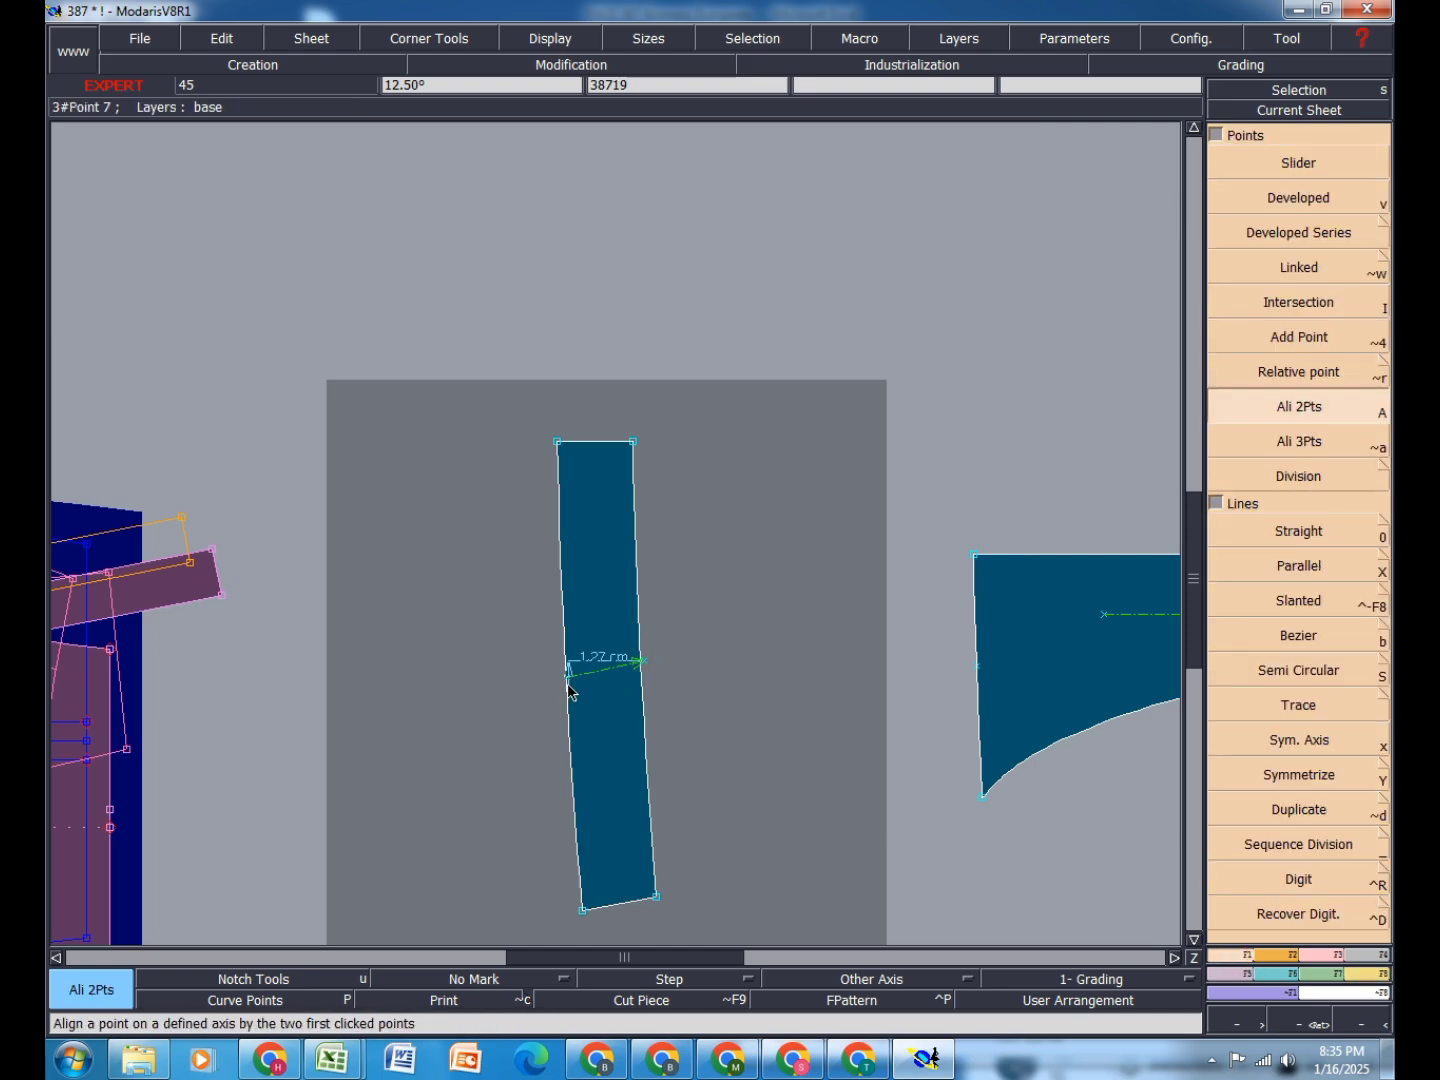
{"action": "left_click", "coordinate": [572, 680]}
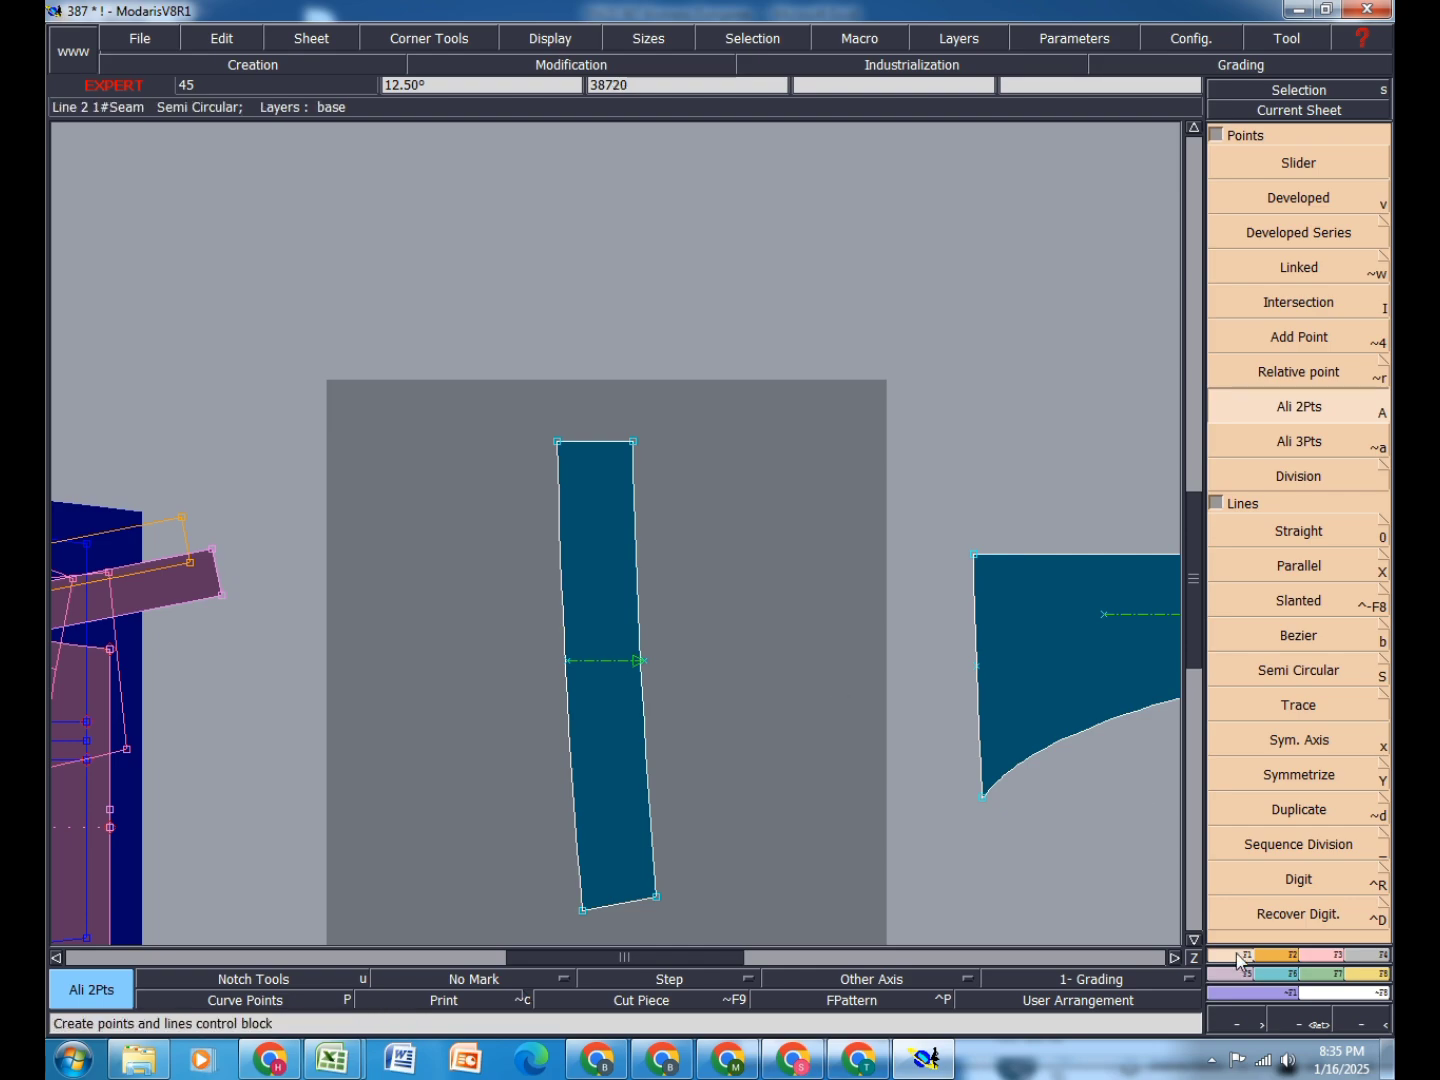
Step: Move the short curved band's grain line up close to its straight upper edge
{"action": "left_click", "coordinate": [1321, 955]}
{"action": "left_click", "coordinate": [1296, 199]}
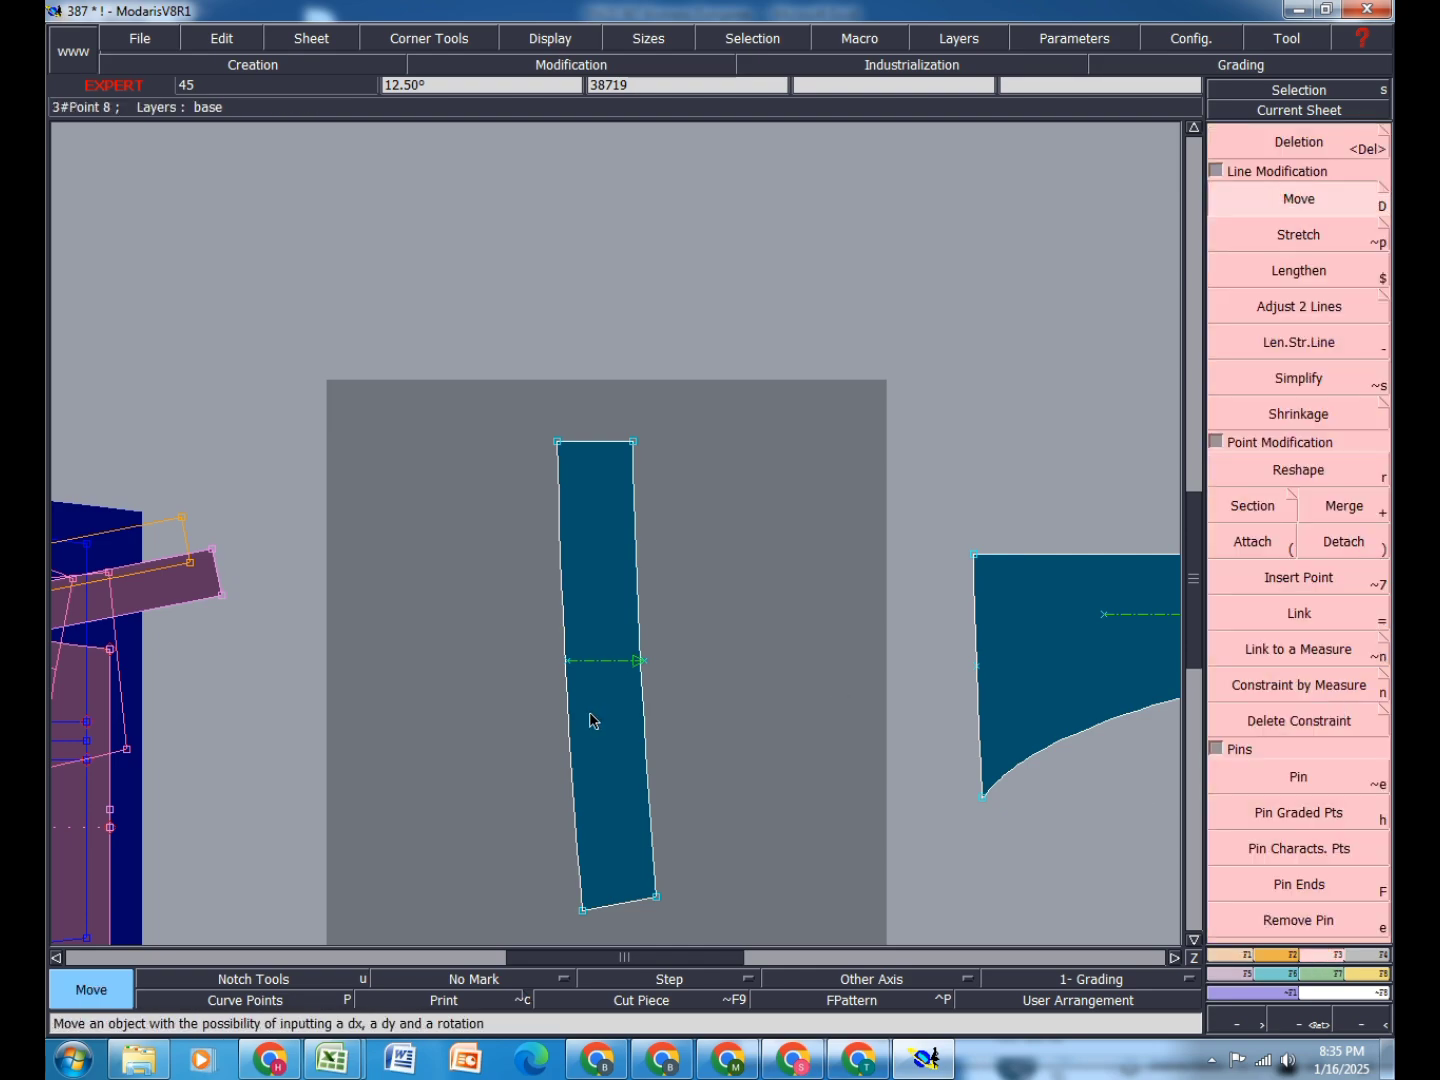
{"action": "left_click", "coordinate": [604, 664]}
{"action": "left_click", "coordinate": [640, 459]}
{"action": "scroll", "coordinate": [547, 455], "scroll_direction": "up", "scroll_amount": 5}
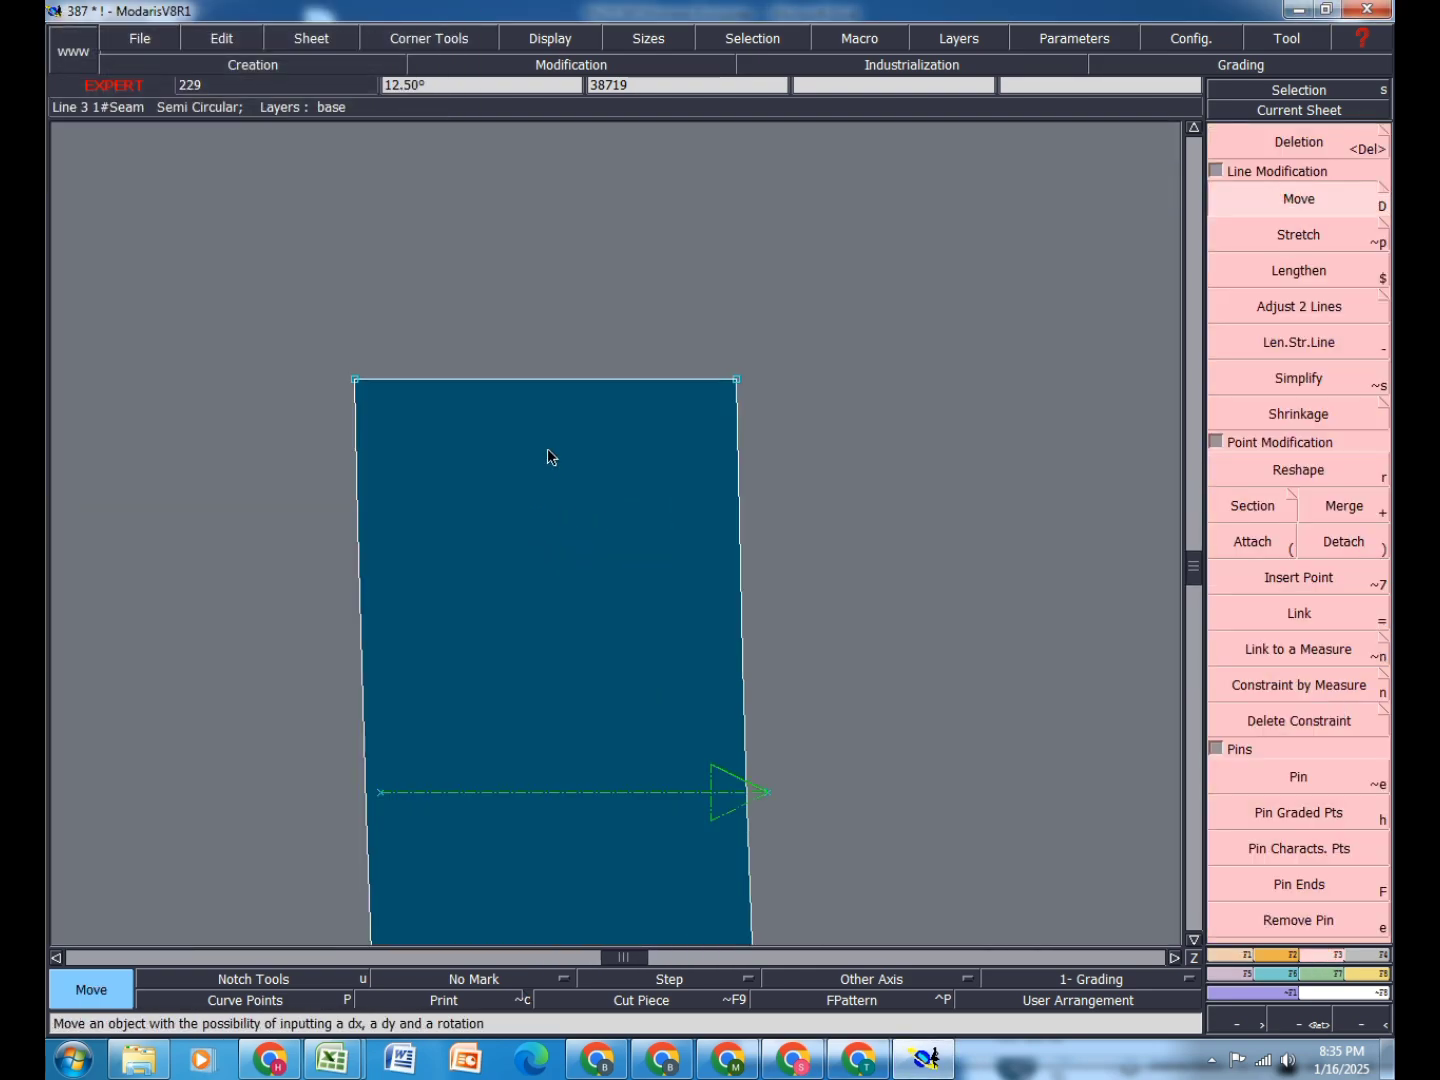
{"action": "scroll", "coordinate": [546, 448], "scroll_direction": "down", "scroll_amount": 2}
{"action": "scroll", "coordinate": [545, 421], "scroll_direction": "down", "scroll_amount": 2}
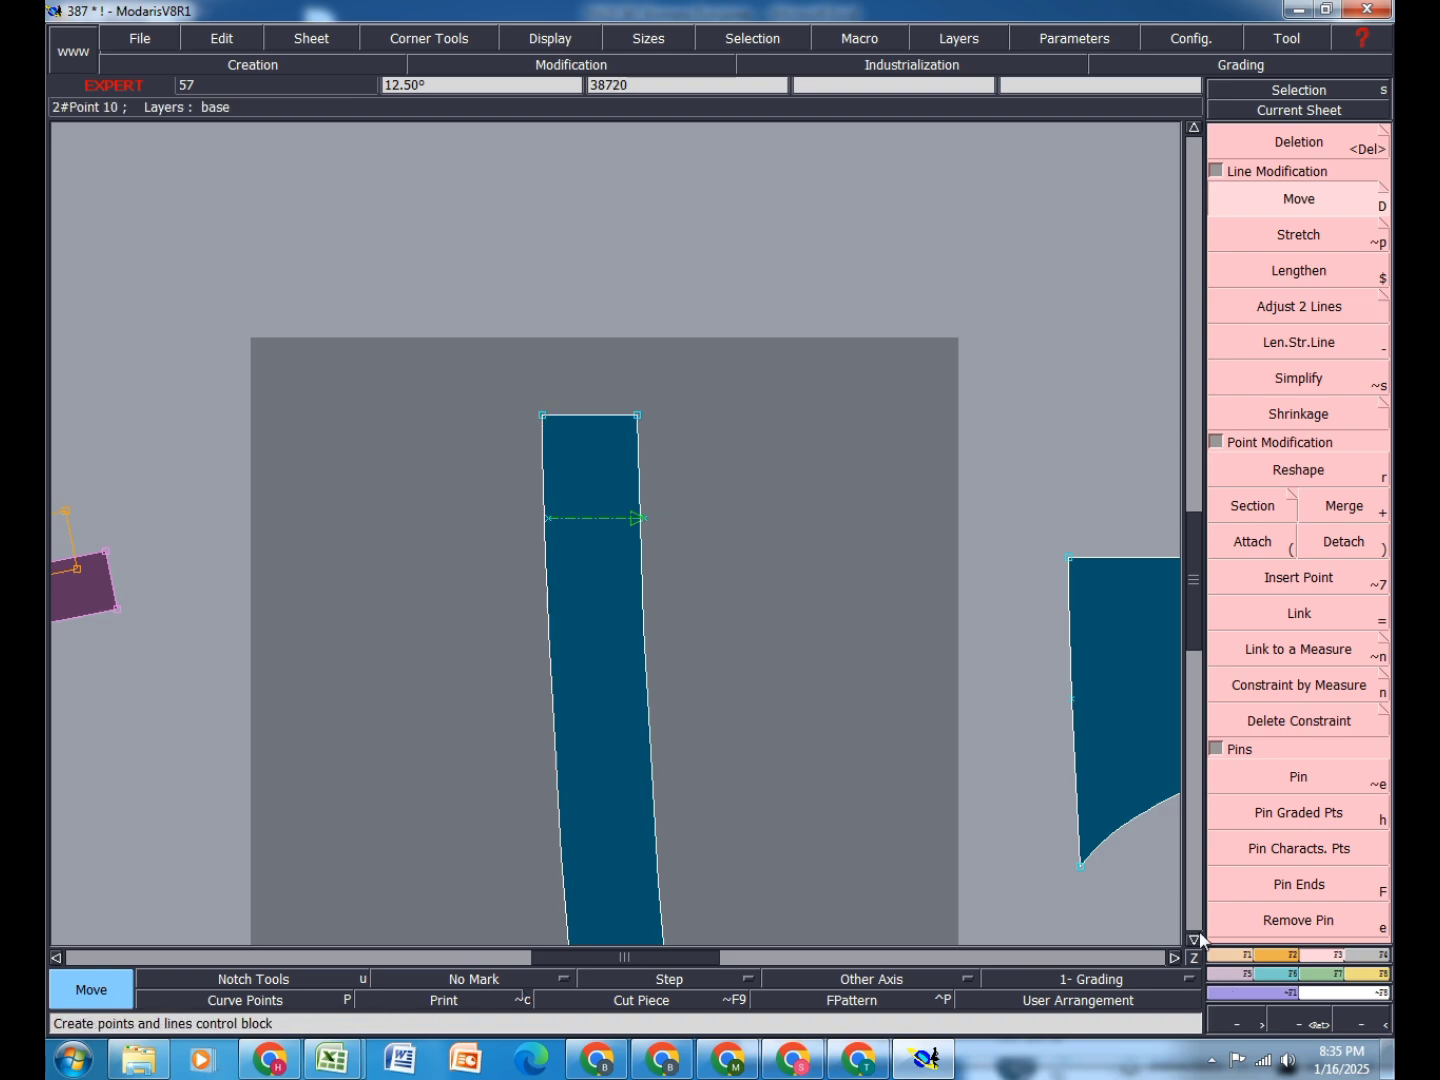
Step: Try mirroring the band's two long side lines about a symmetry axis on its upper edge, and undo the changes
{"action": "key", "text": "F1"}
{"action": "left_click", "coordinate": [1297, 740]}
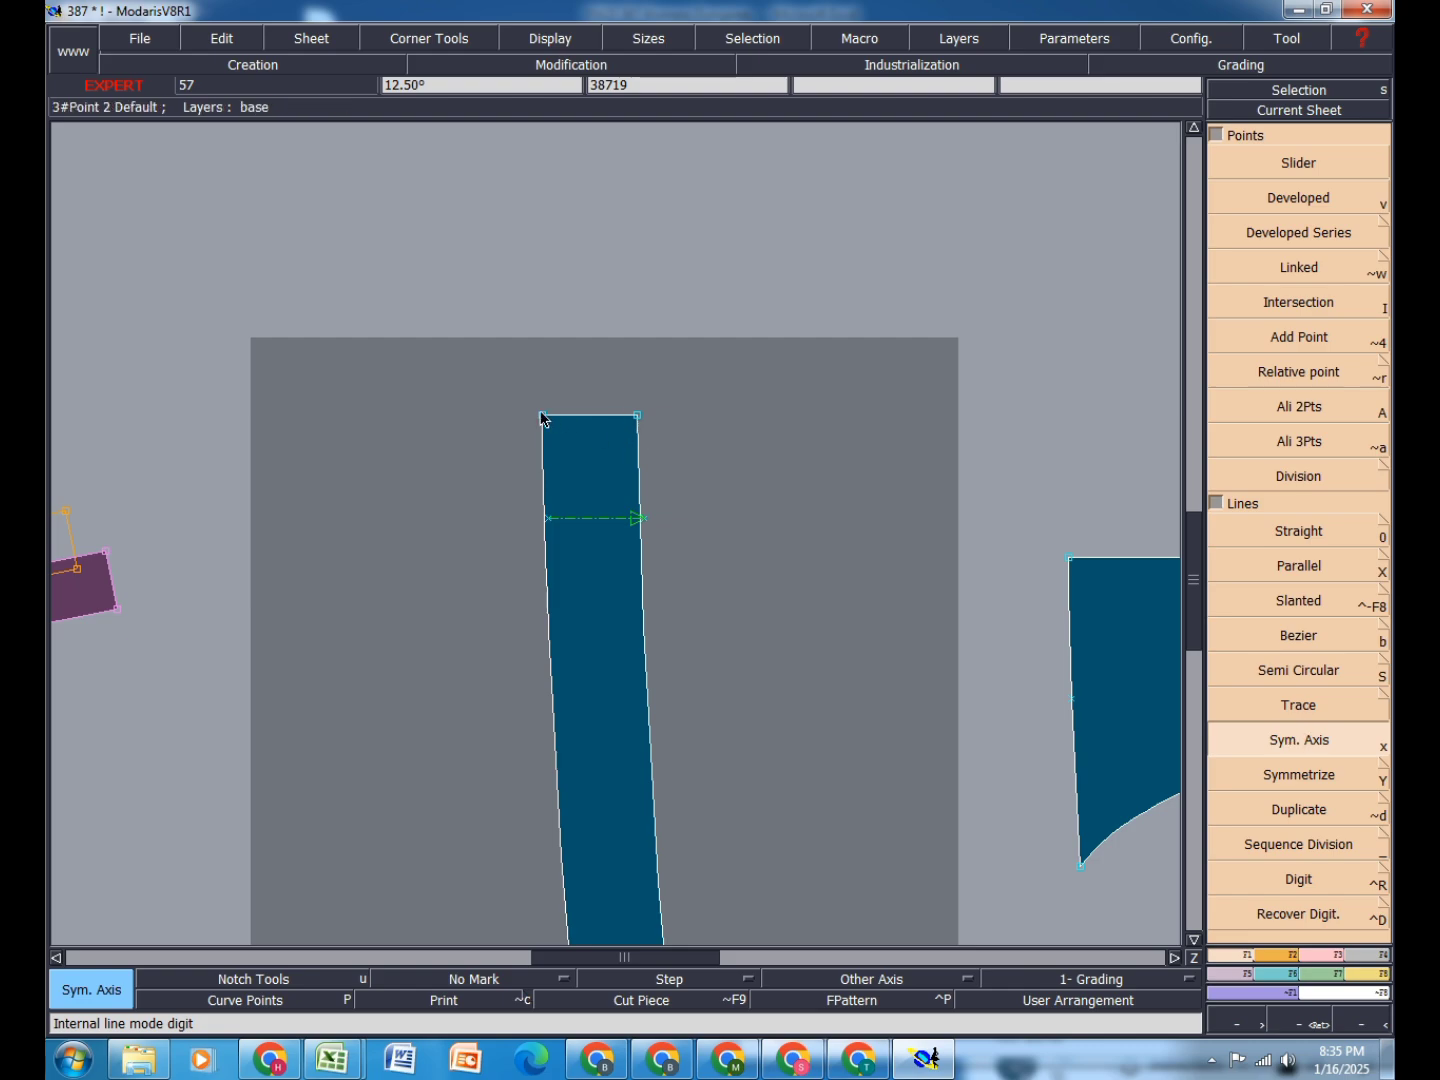
{"action": "left_click", "coordinate": [541, 412]}
{"action": "left_click", "coordinate": [612, 415]}
{"action": "left_click", "coordinate": [1337, 775]}
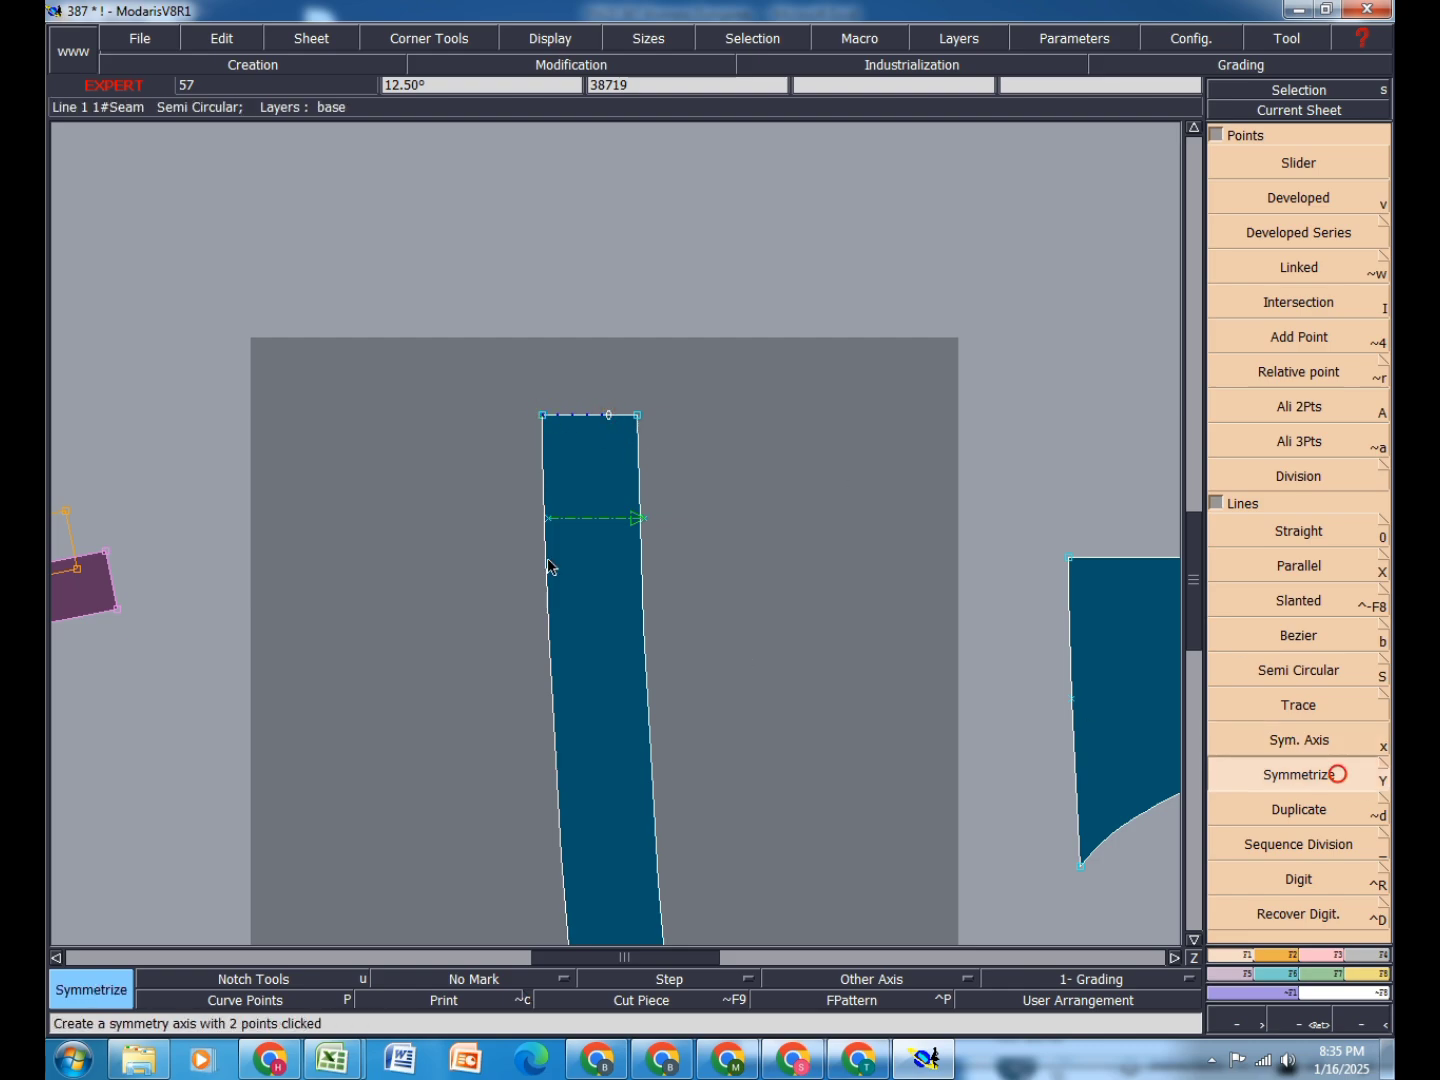
{"action": "scroll", "coordinate": [560, 565], "scroll_direction": "down", "scroll_amount": 2}
{"action": "left_click", "coordinate": [569, 570]}
{"action": "left_click", "coordinate": [615, 566]}
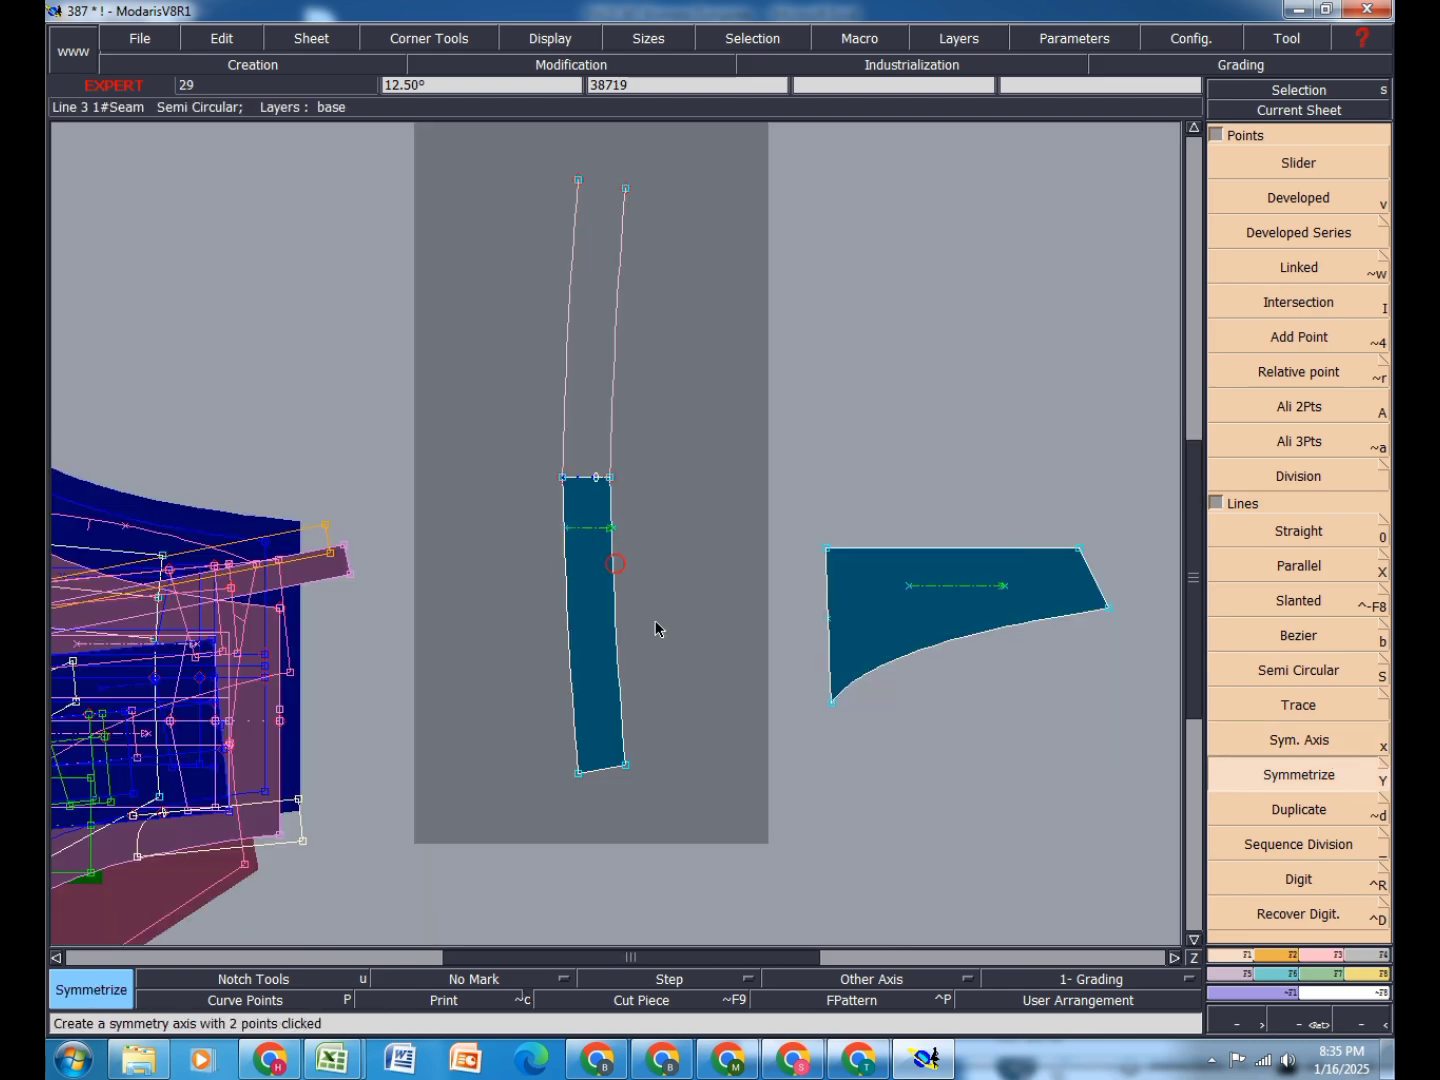
{"action": "key", "text": "ctrl+z"}
{"action": "key", "text": "ctrl+z"}
{"action": "key", "text": "ctrl+z"}
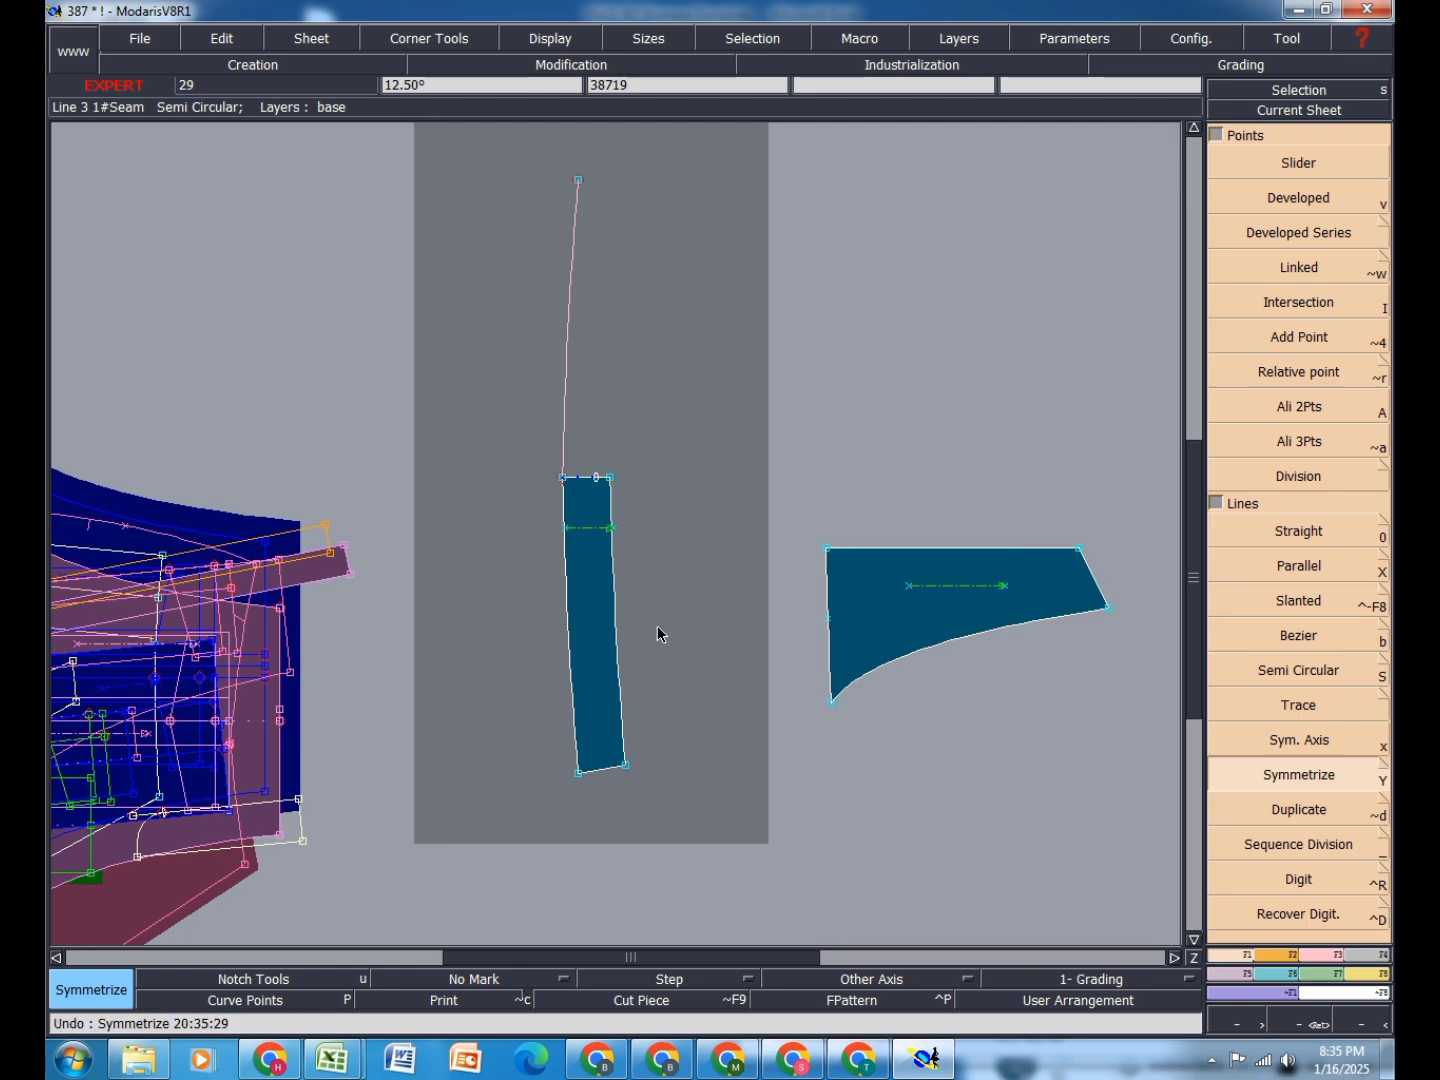
Step: Create the full band as a new piece with Sym 2Pts, using the short band's upper edge as the symmetry axis
{"action": "left_click", "coordinate": [1246, 973]}
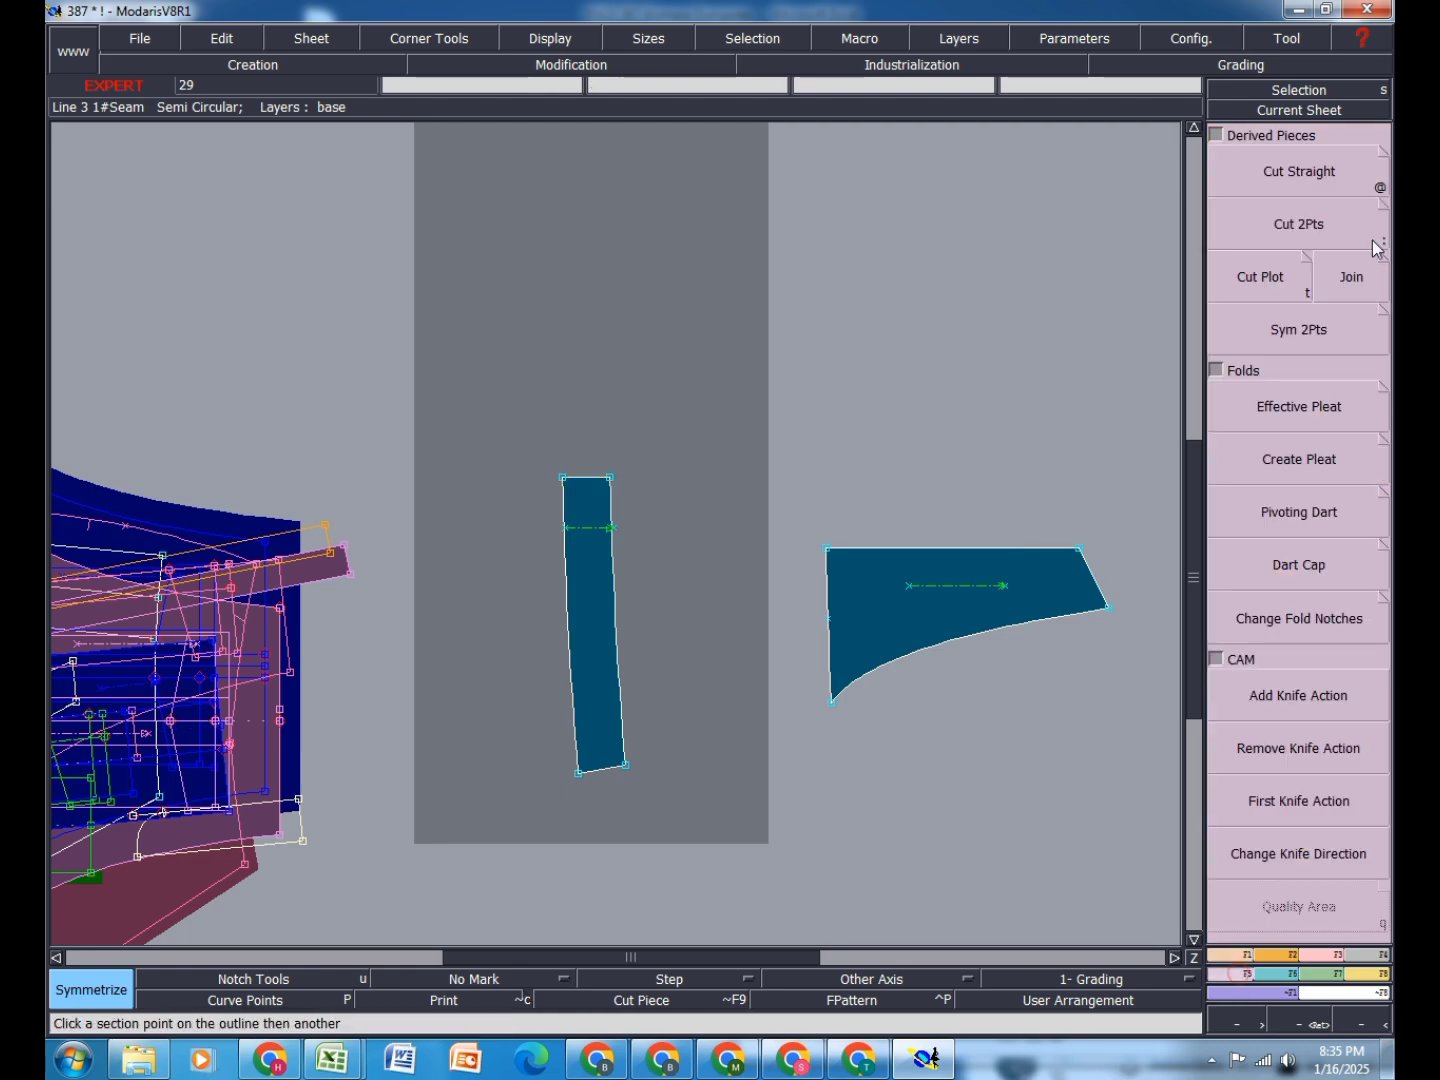
{"action": "left_click", "coordinate": [1300, 330]}
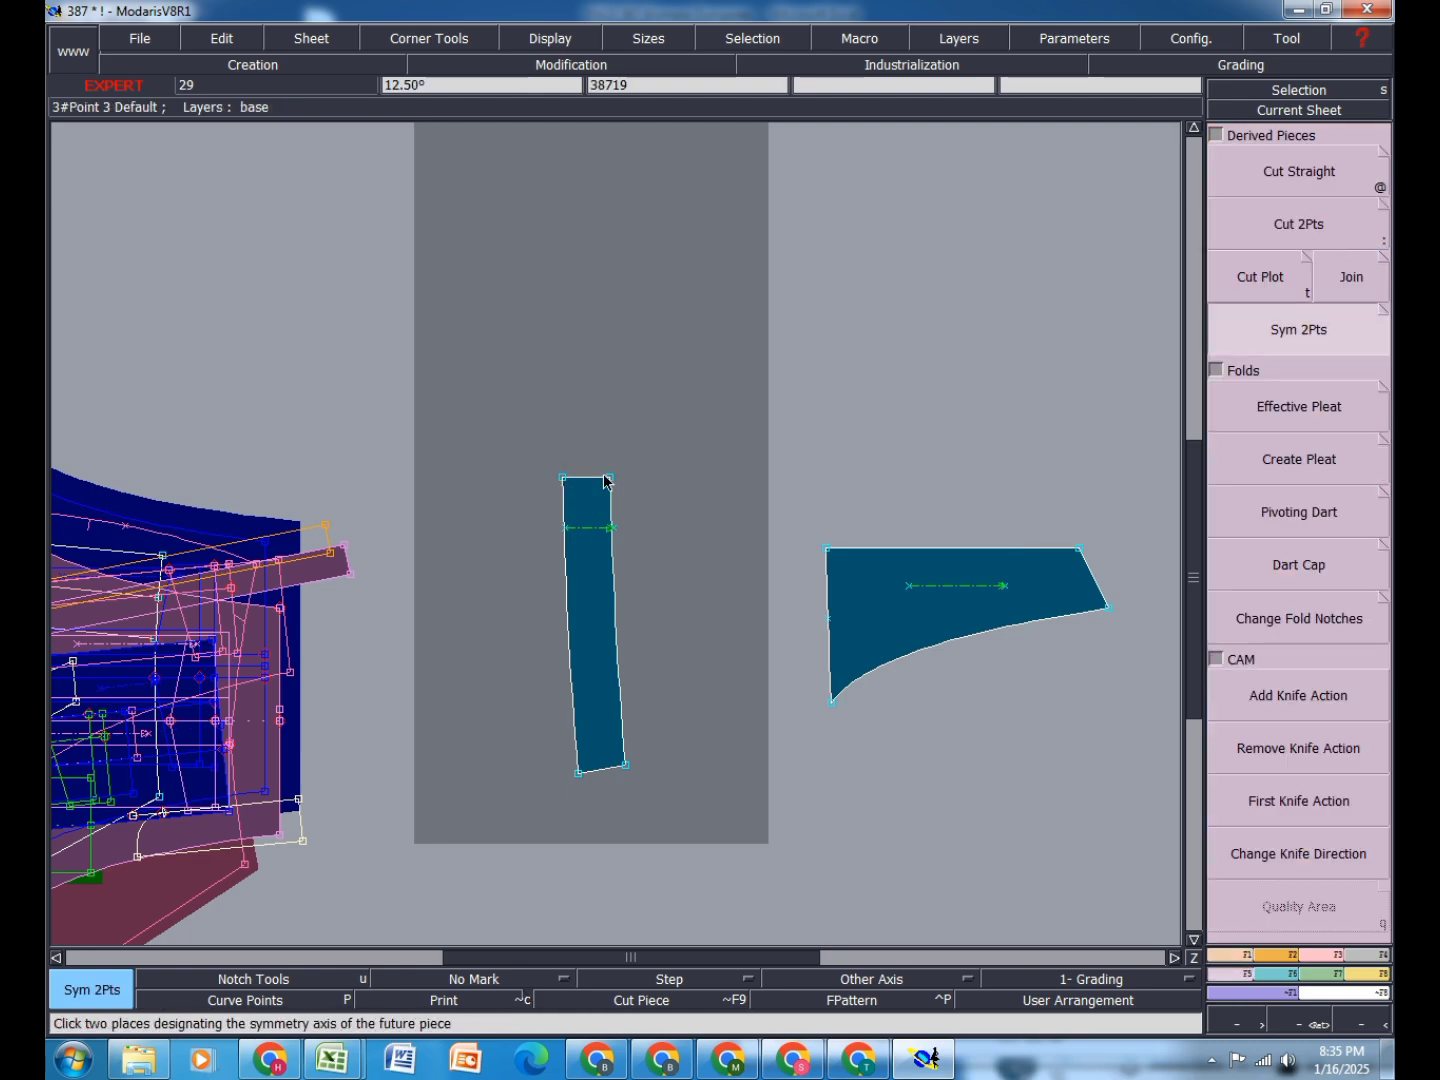
{"action": "left_click", "coordinate": [612, 478]}
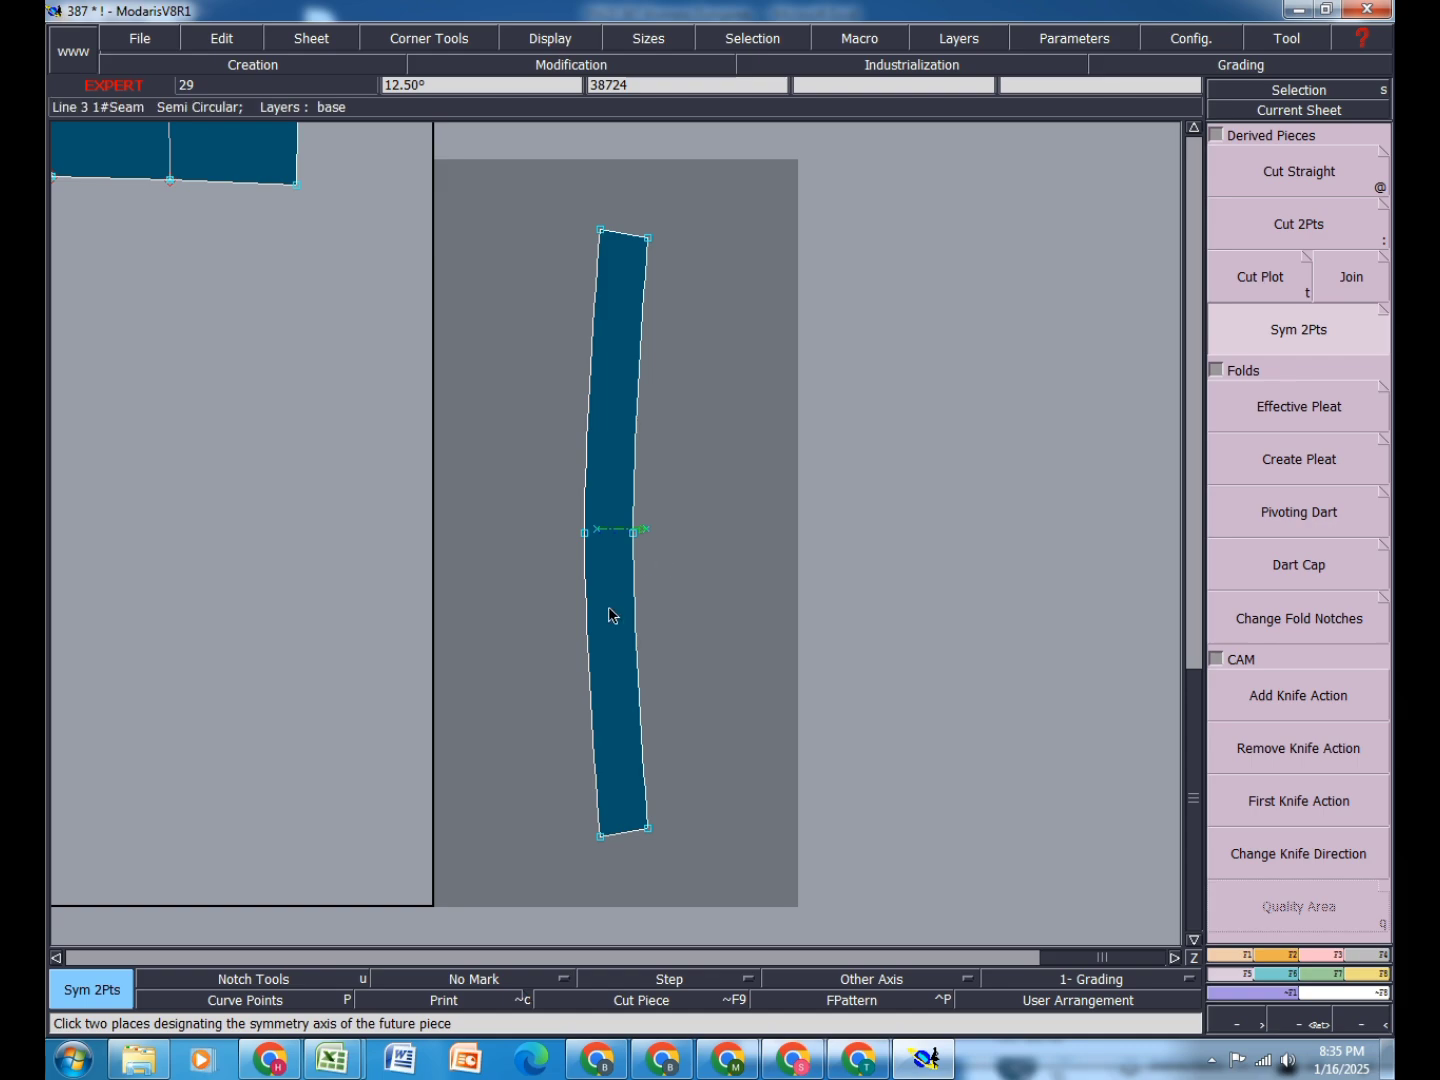
Step: Delete the original half band sheet and rearrange all sheets on the desk
{"action": "key", "text": "Home"}
{"action": "left_click", "coordinate": [479, 656]}
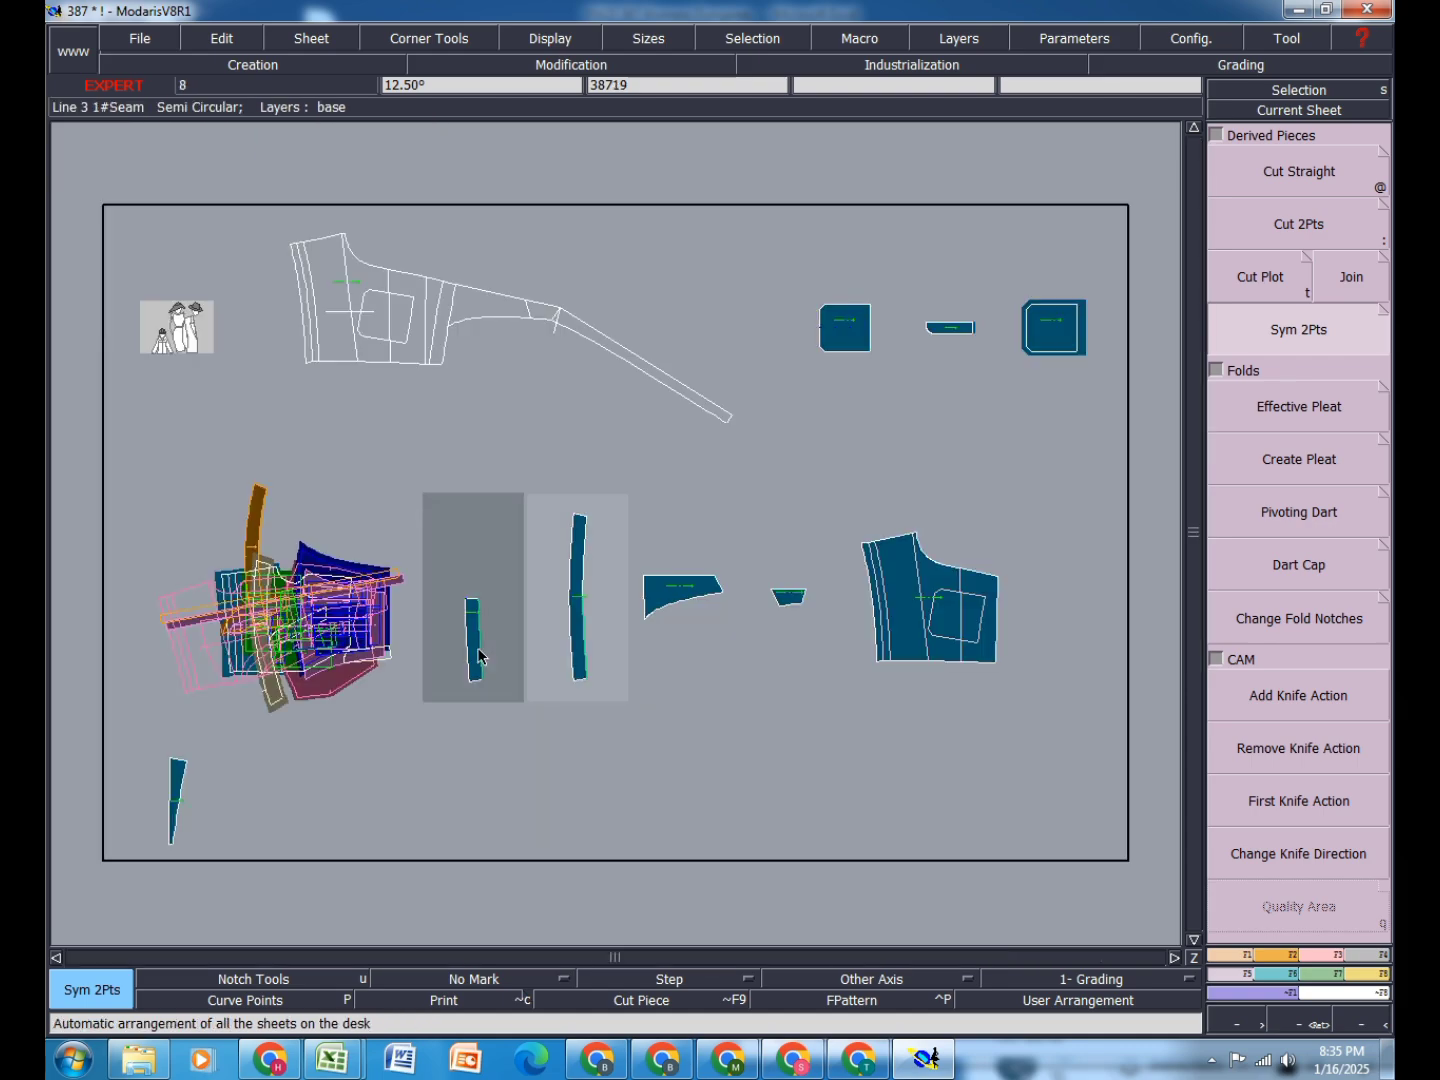
{"action": "key", "text": "Delete"}
{"action": "left_click", "coordinate": [479, 643]}
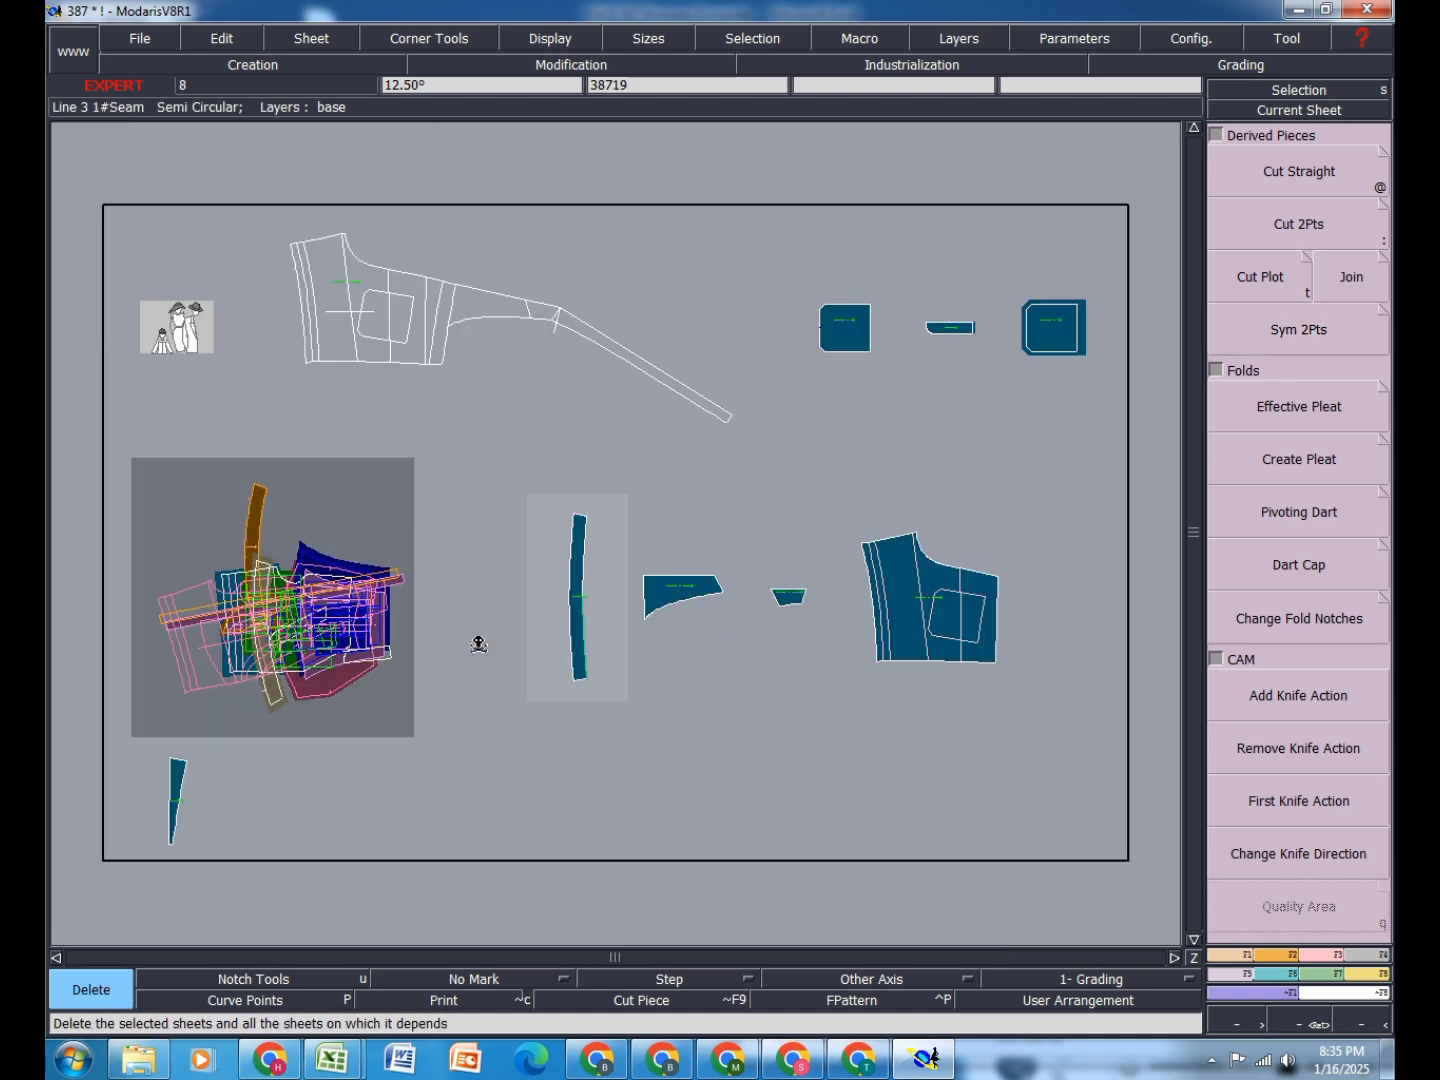
{"action": "key", "text": "j"}
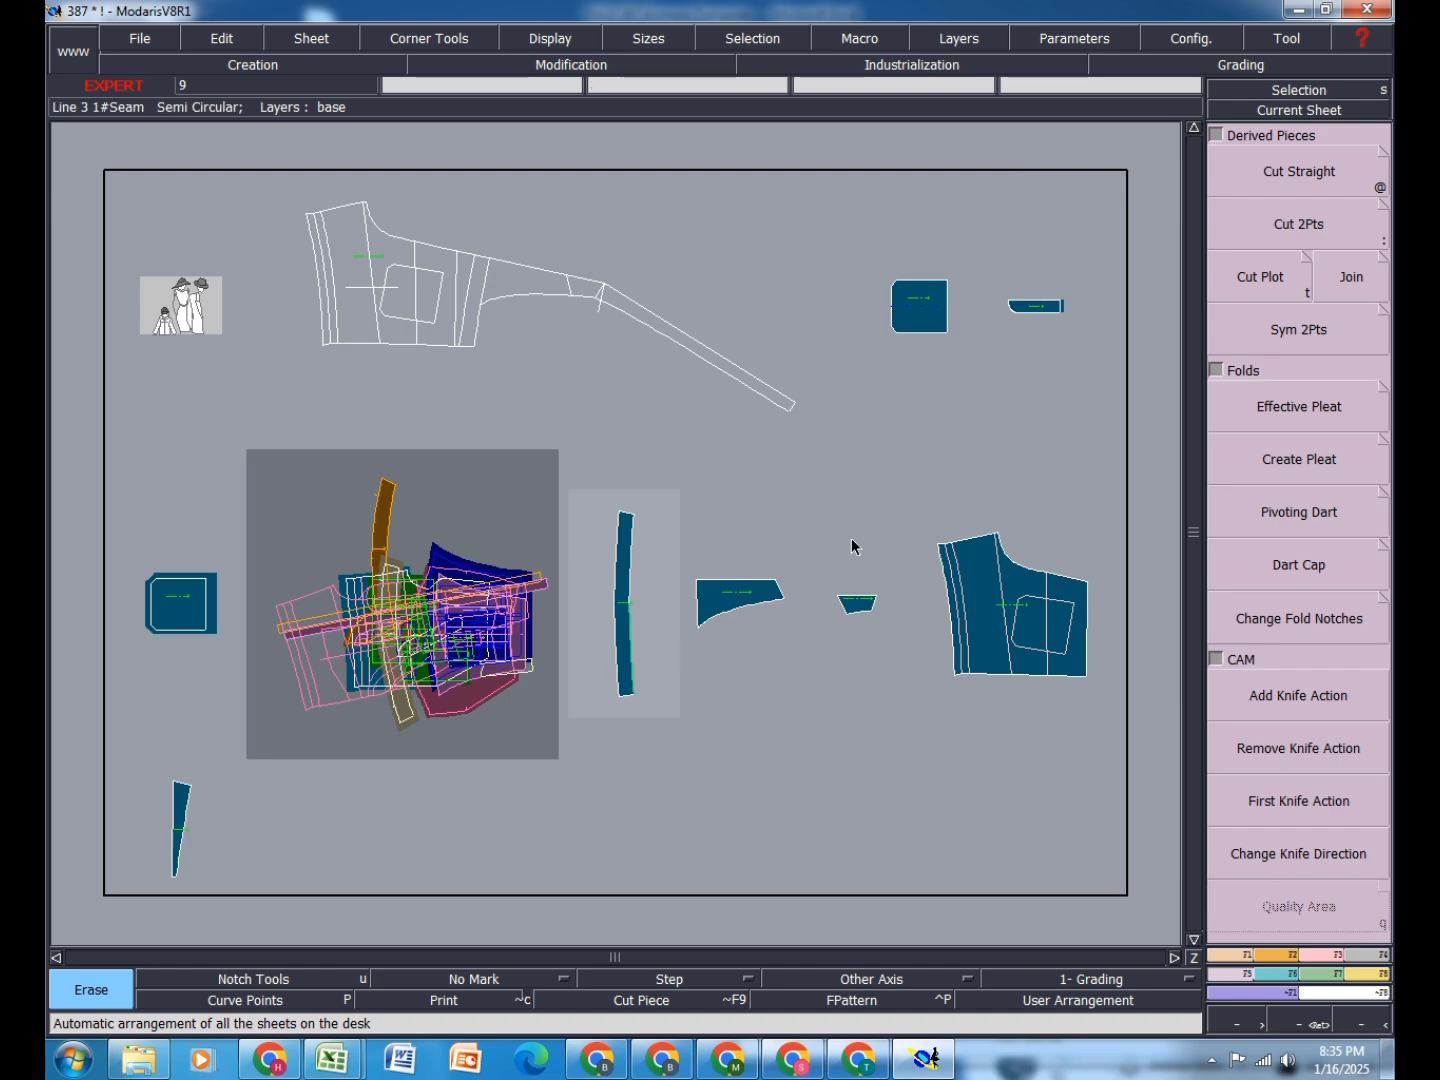
Step: Display the sheets' title blocks and size lists, and automatically rearrange all sheets on the desk
{"action": "scroll", "coordinate": [611, 716], "scroll_direction": "up", "scroll_amount": 2}
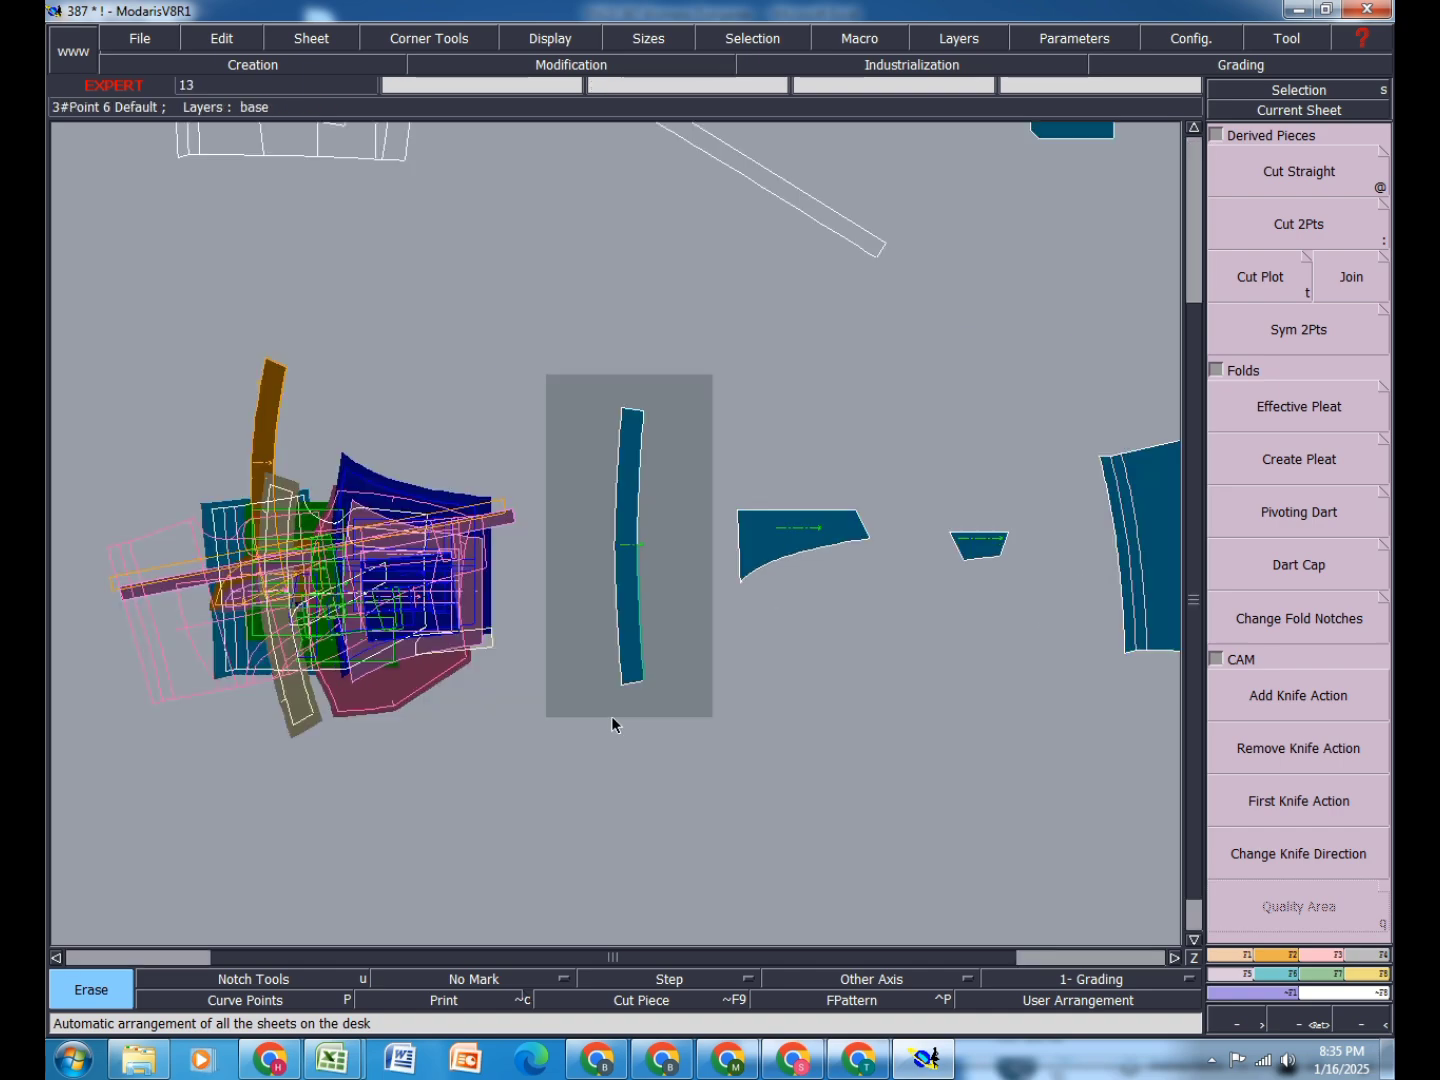
{"action": "key", "text": "ctrl+u"}
{"action": "key", "text": "j"}
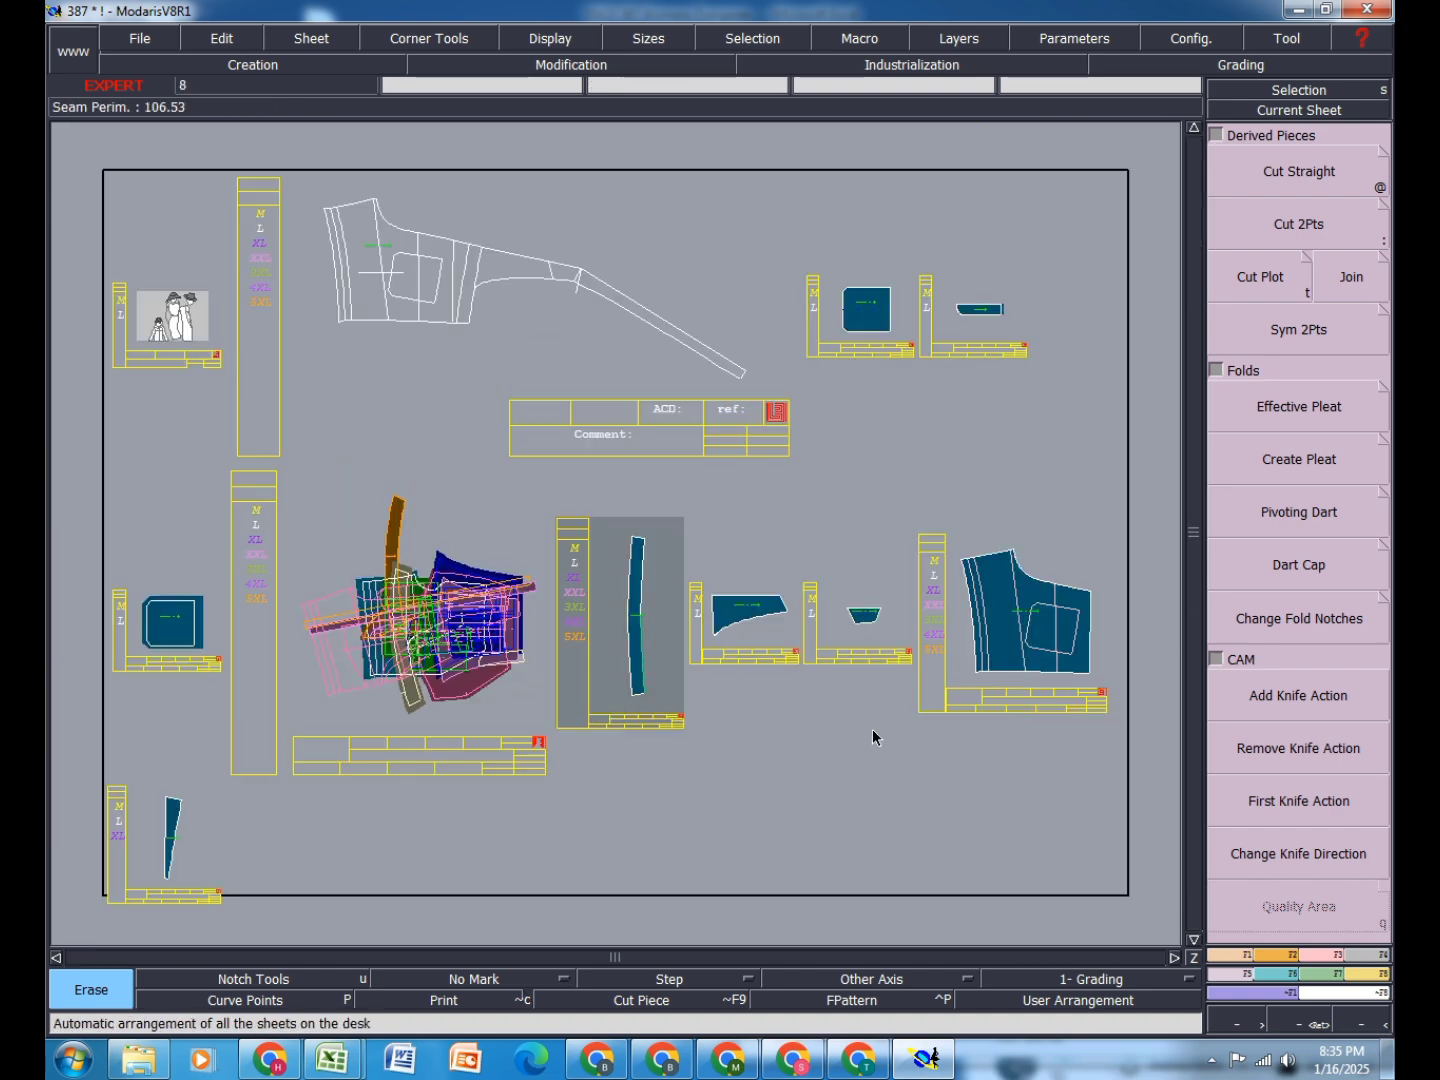
{"action": "scroll", "coordinate": [773, 637], "scroll_direction": "up", "scroll_amount": 4}
{"action": "scroll", "coordinate": [770, 636], "scroll_direction": "up", "scroll_amount": 2}
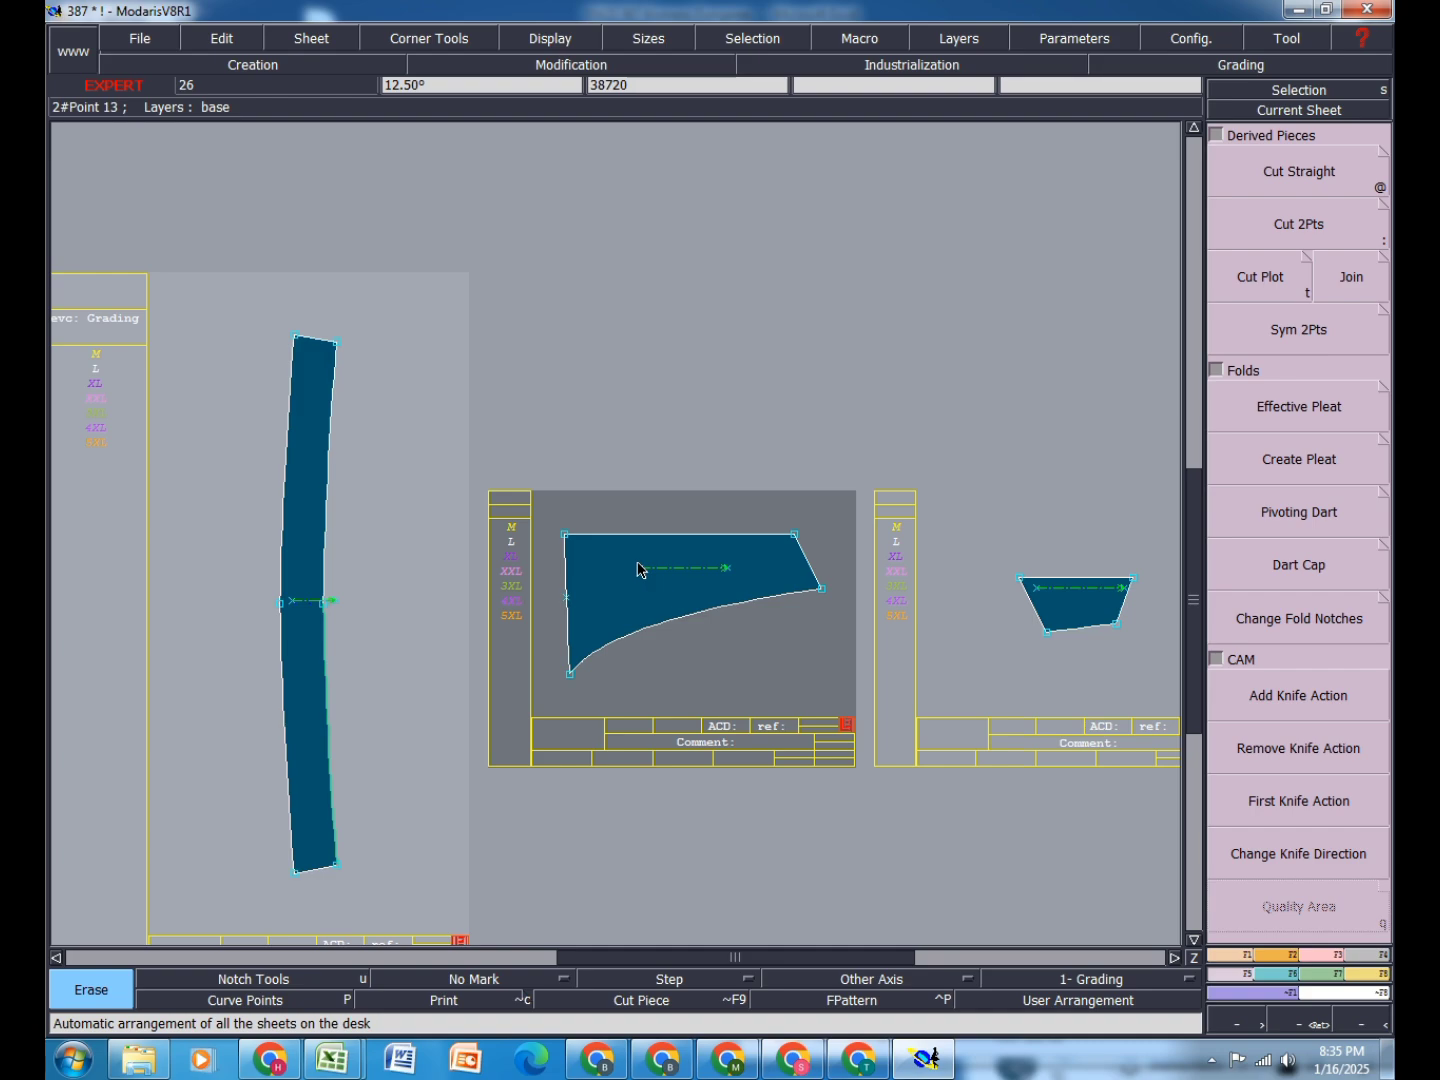
Step: Switch to the FW23 387 Womens Dungaree size spec in Excel
{"action": "mouse_move", "coordinate": [333, 1057]}
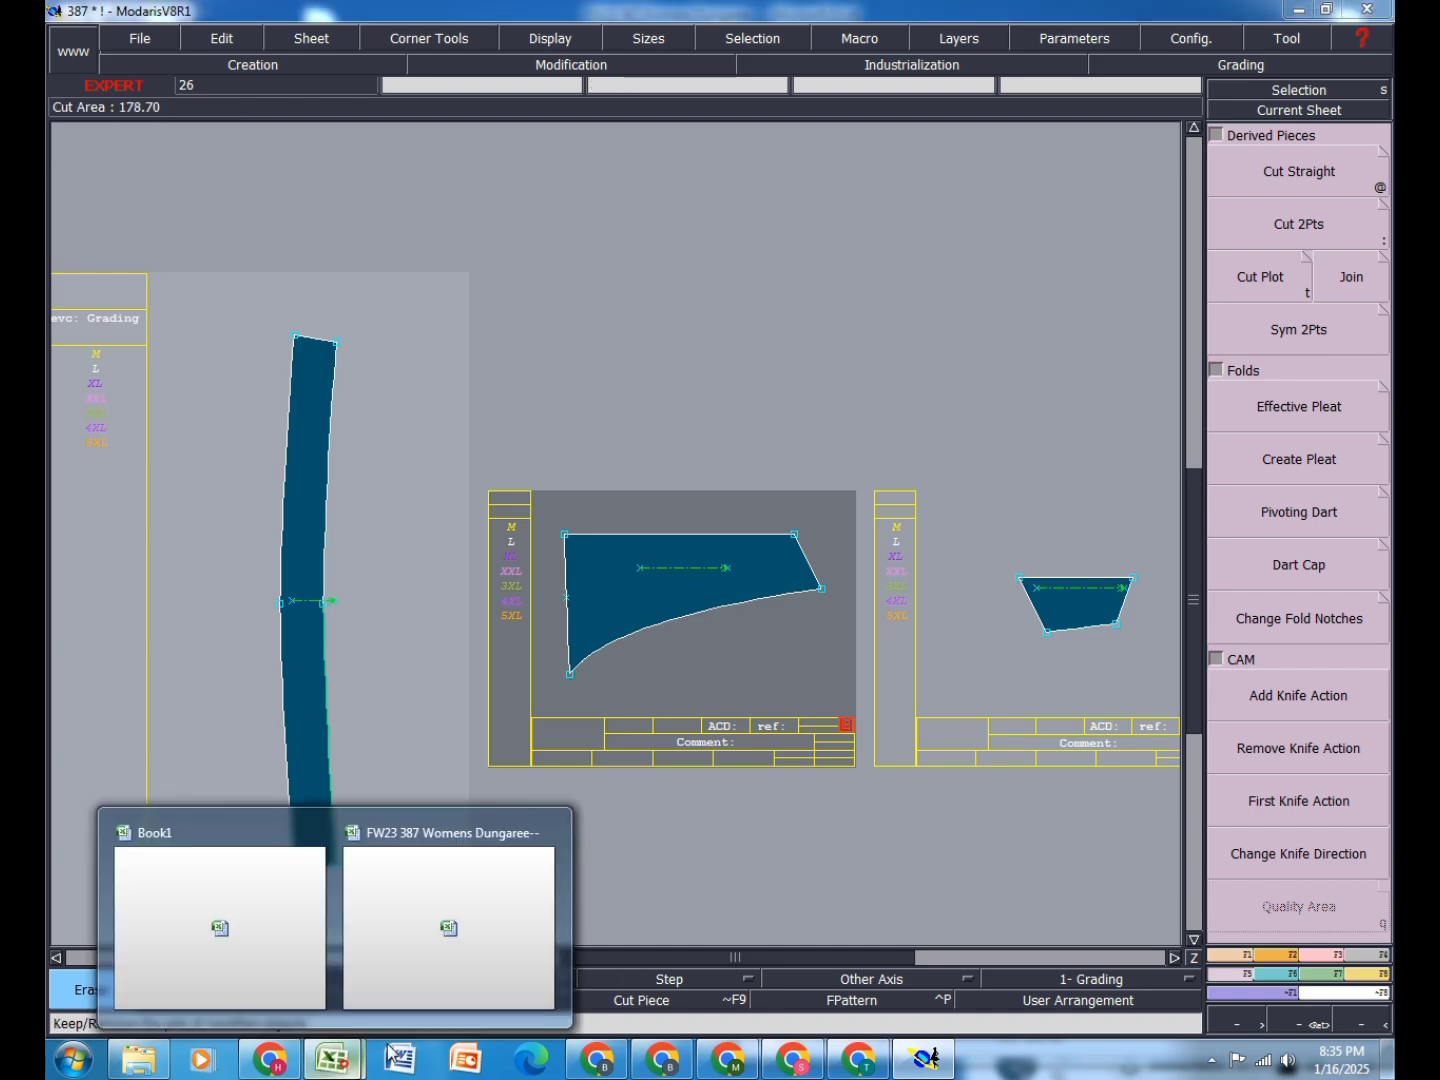
{"action": "left_click", "coordinate": [450, 977]}
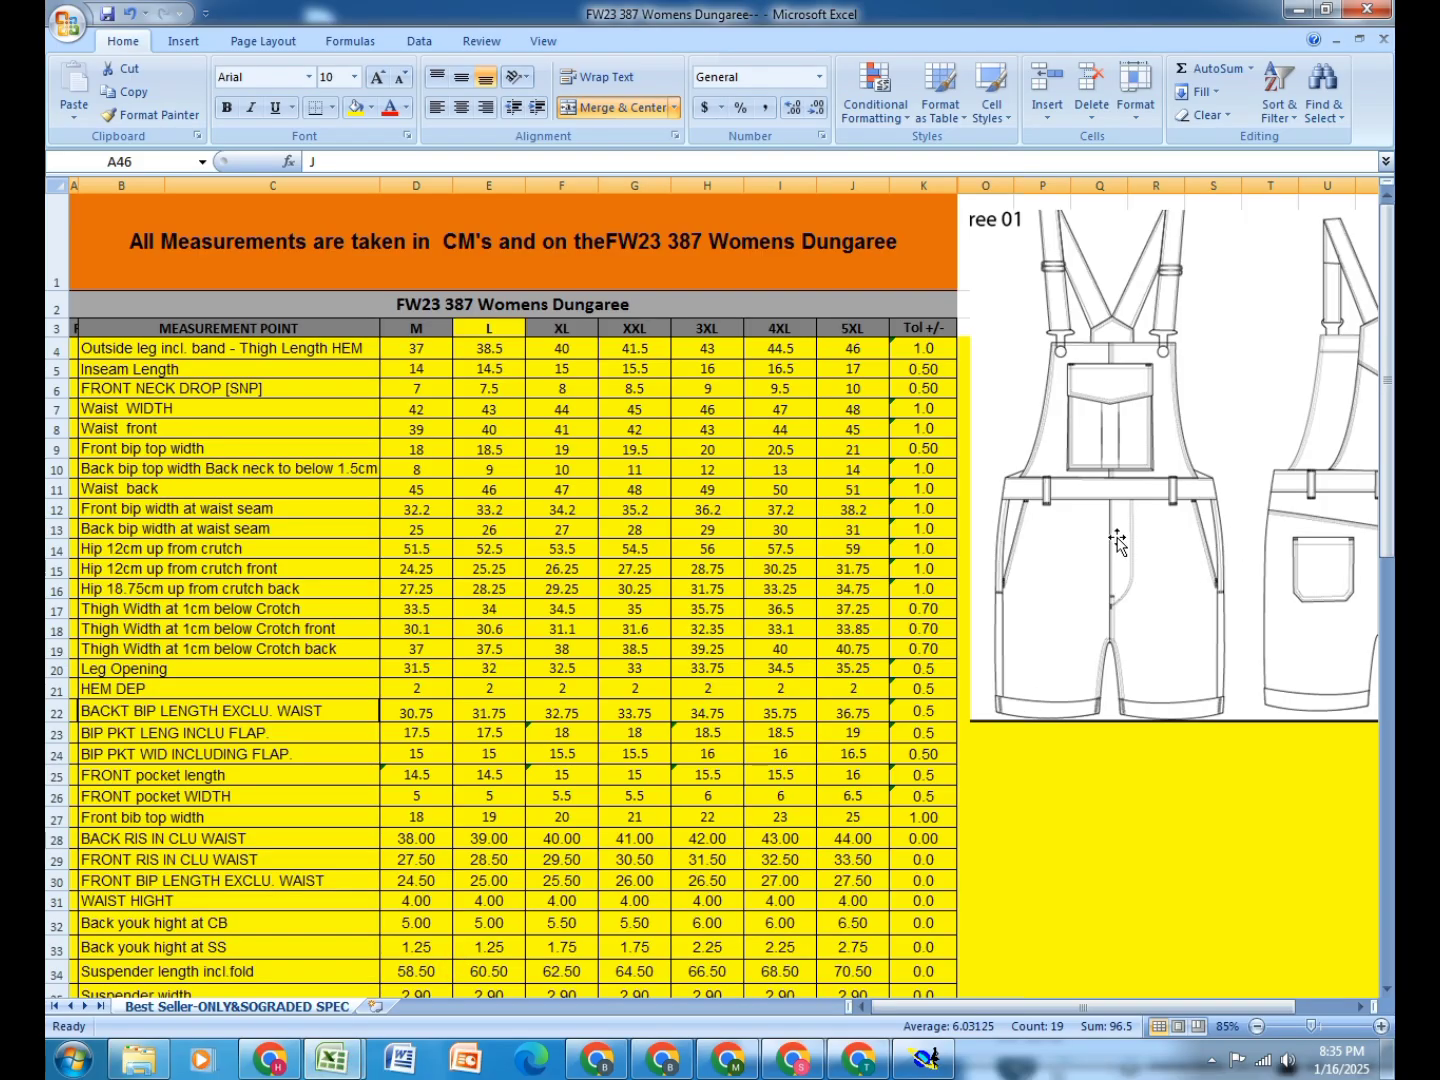
Step: Return to Modaris and create the full back bib with Sym 2Pts, using the half bib's straight upper edge as the symmetry axis
{"action": "left_click_drag", "start_coordinate": [1250, 498], "coordinate": [1269, 455]}
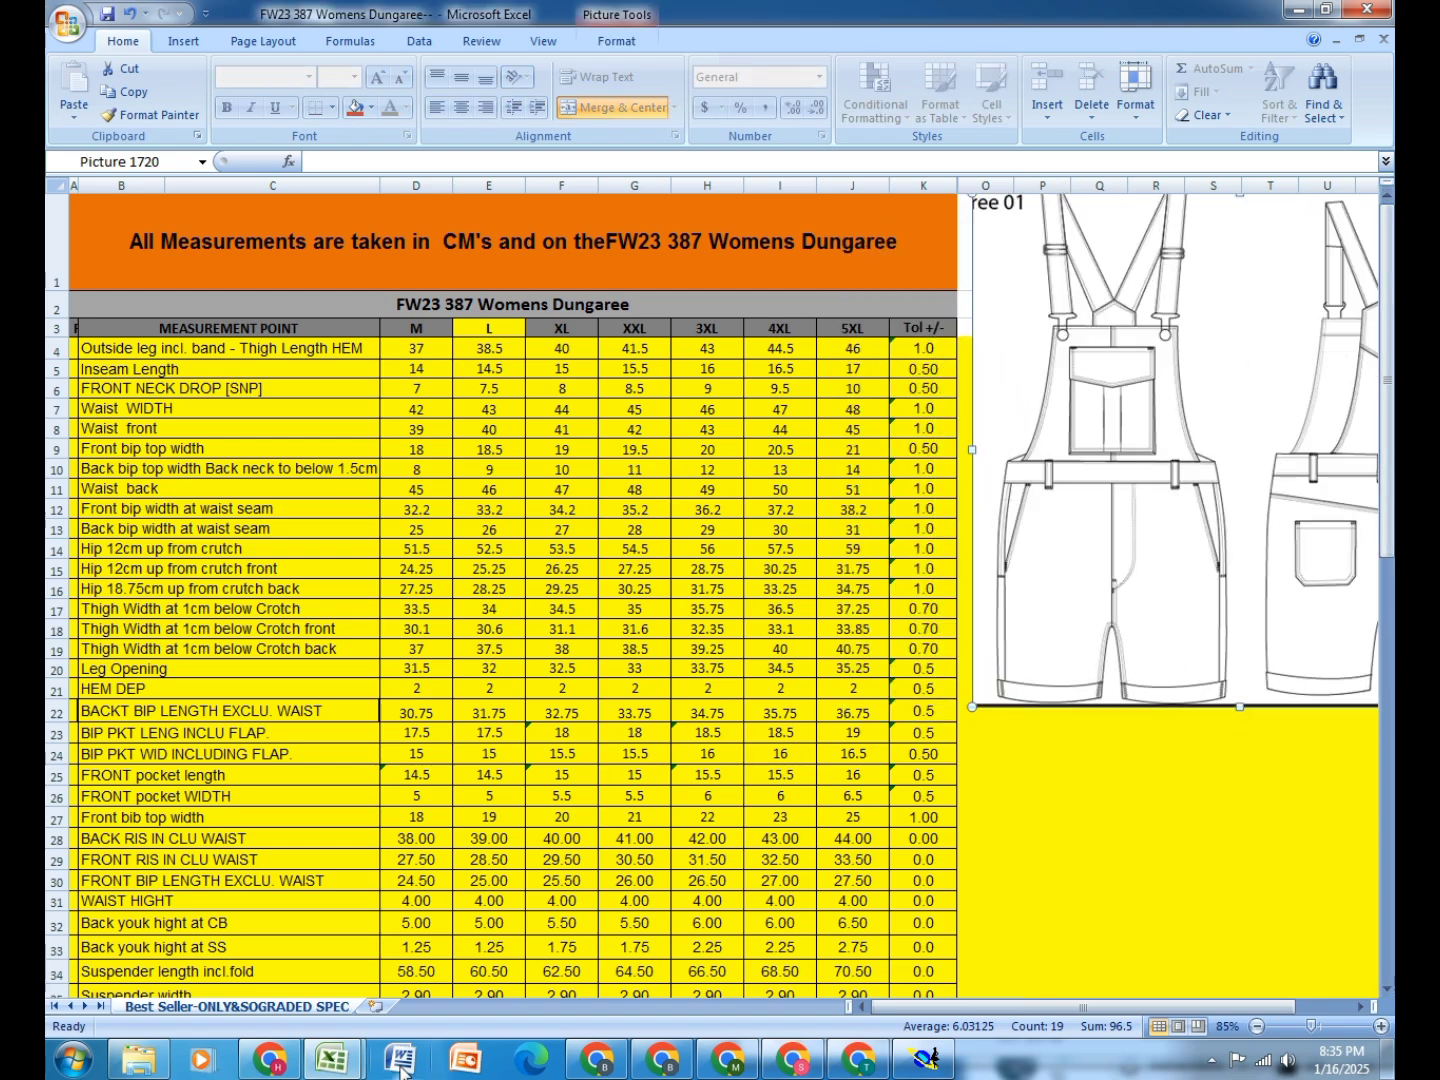
{"action": "left_click", "coordinate": [925, 1057]}
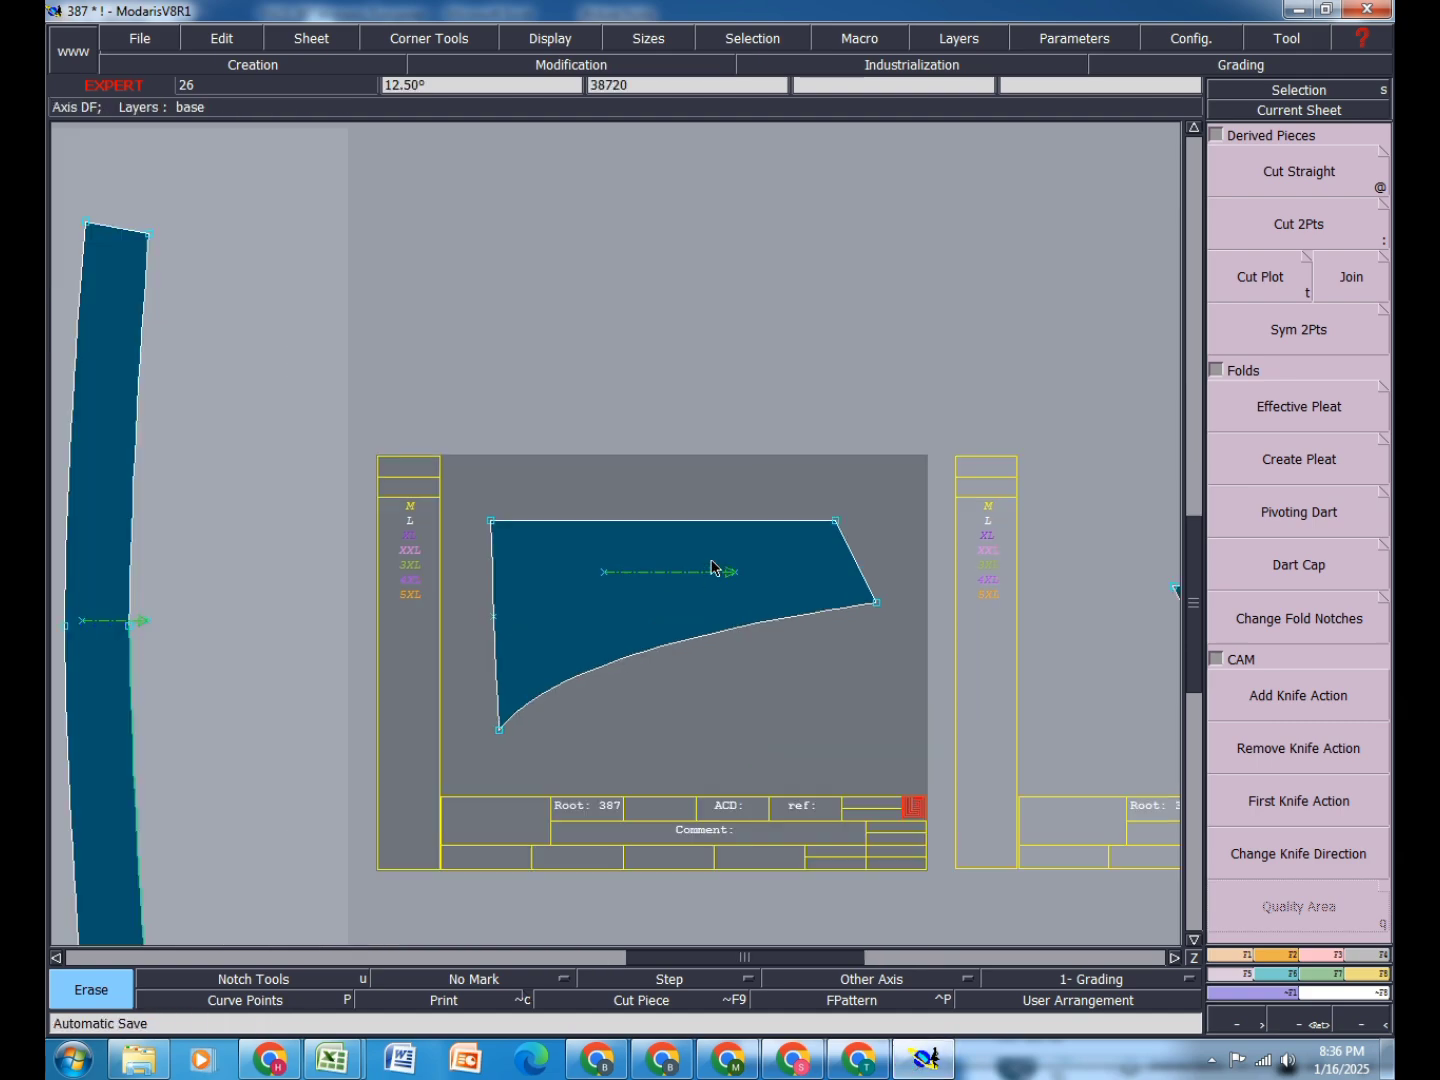
{"action": "left_click", "coordinate": [1299, 335]}
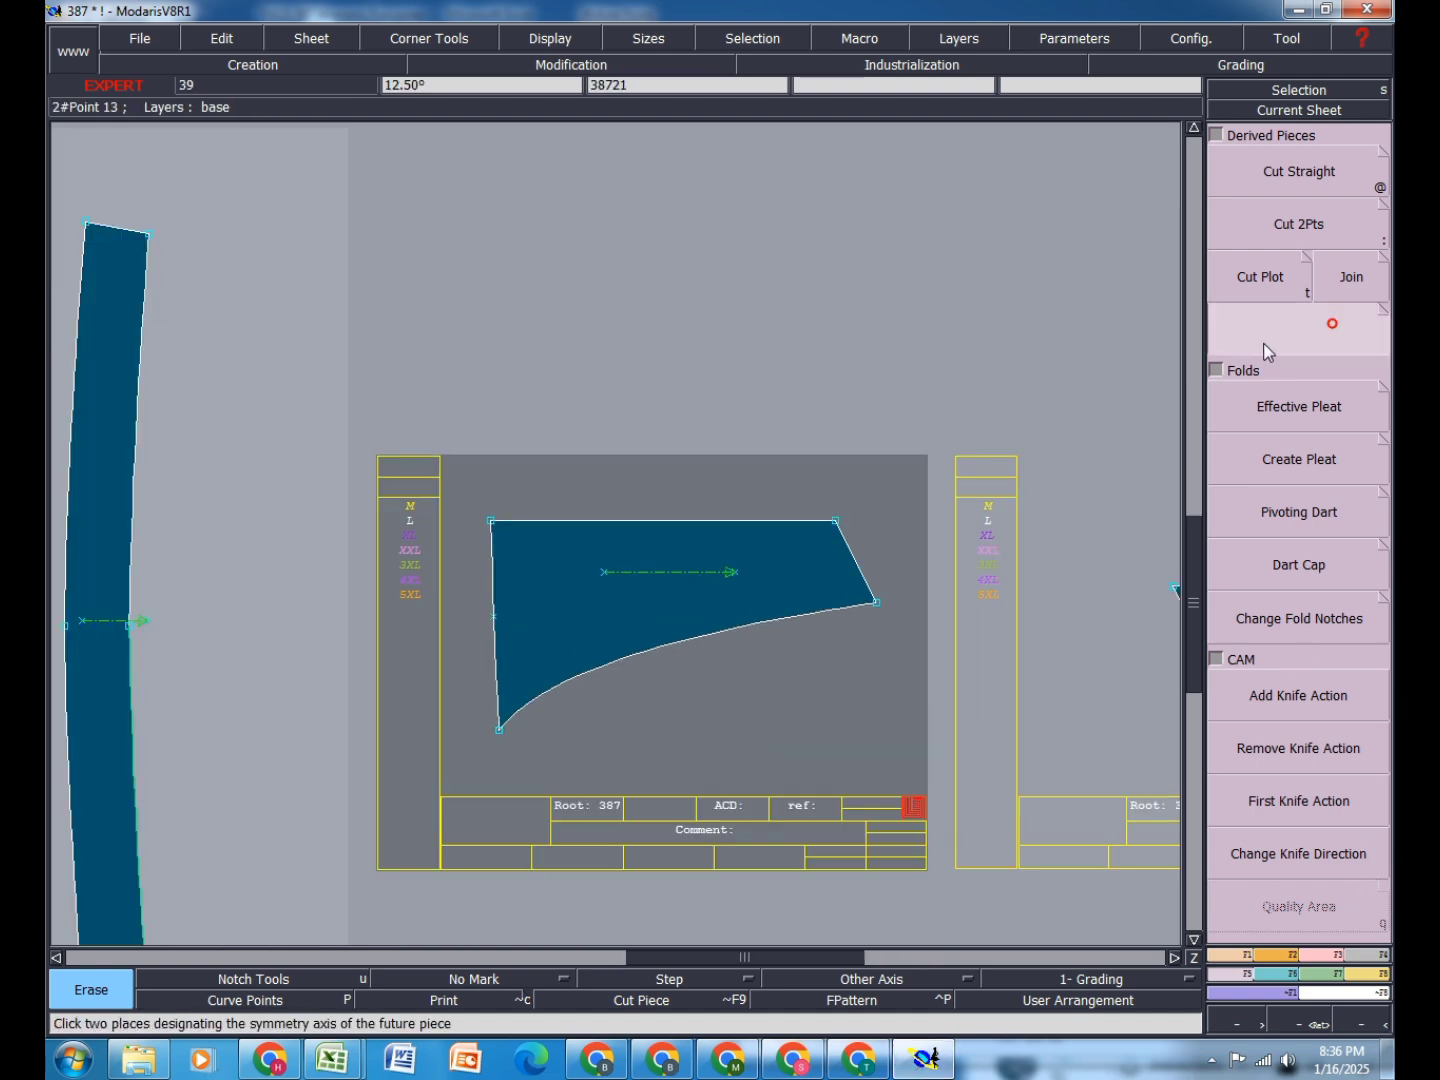
{"action": "left_click", "coordinate": [491, 521]}
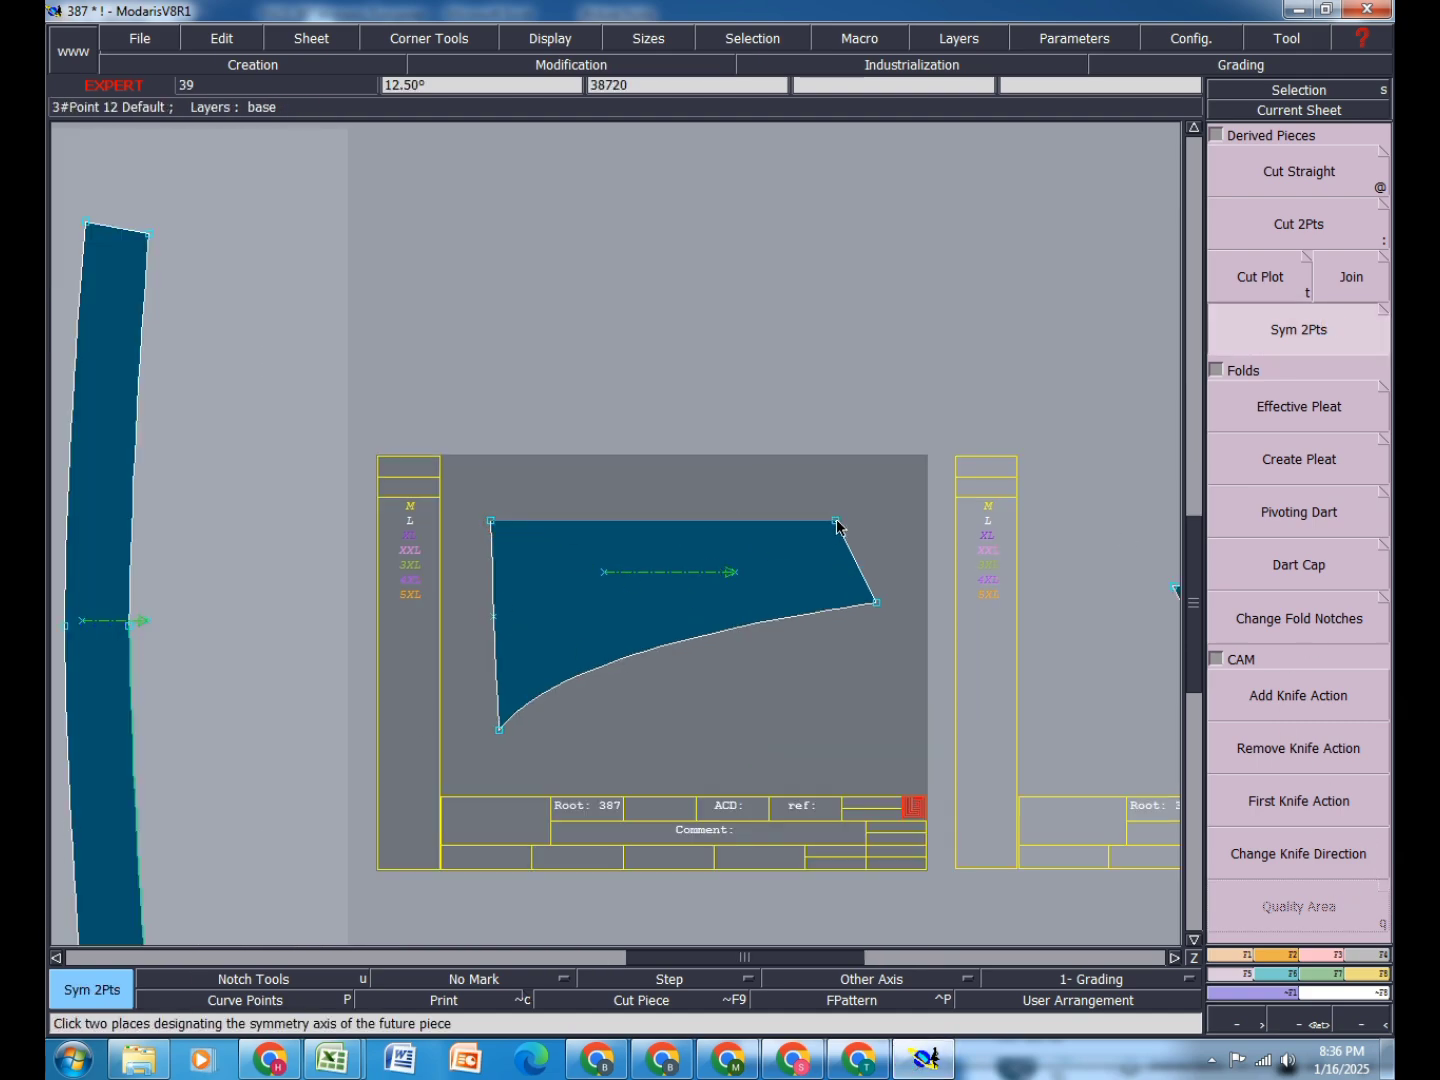
{"action": "left_click", "coordinate": [836, 521]}
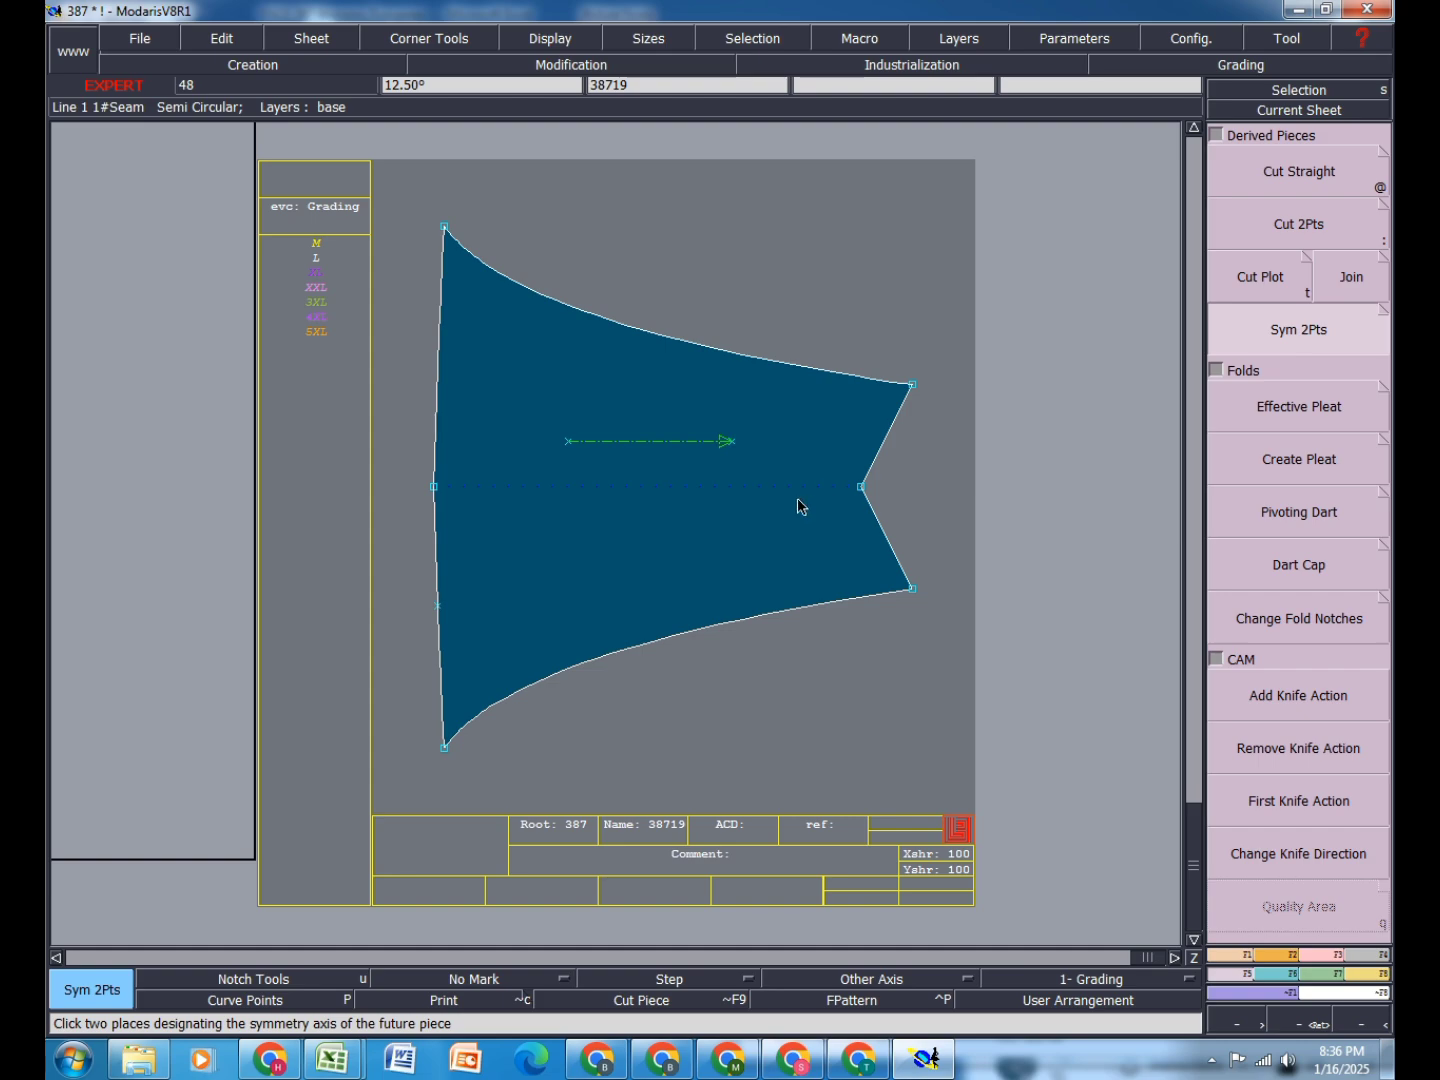
Step: Delete the original half back bib sheet and automatically rearrange all sheets on the desk
{"action": "key", "text": "j"}
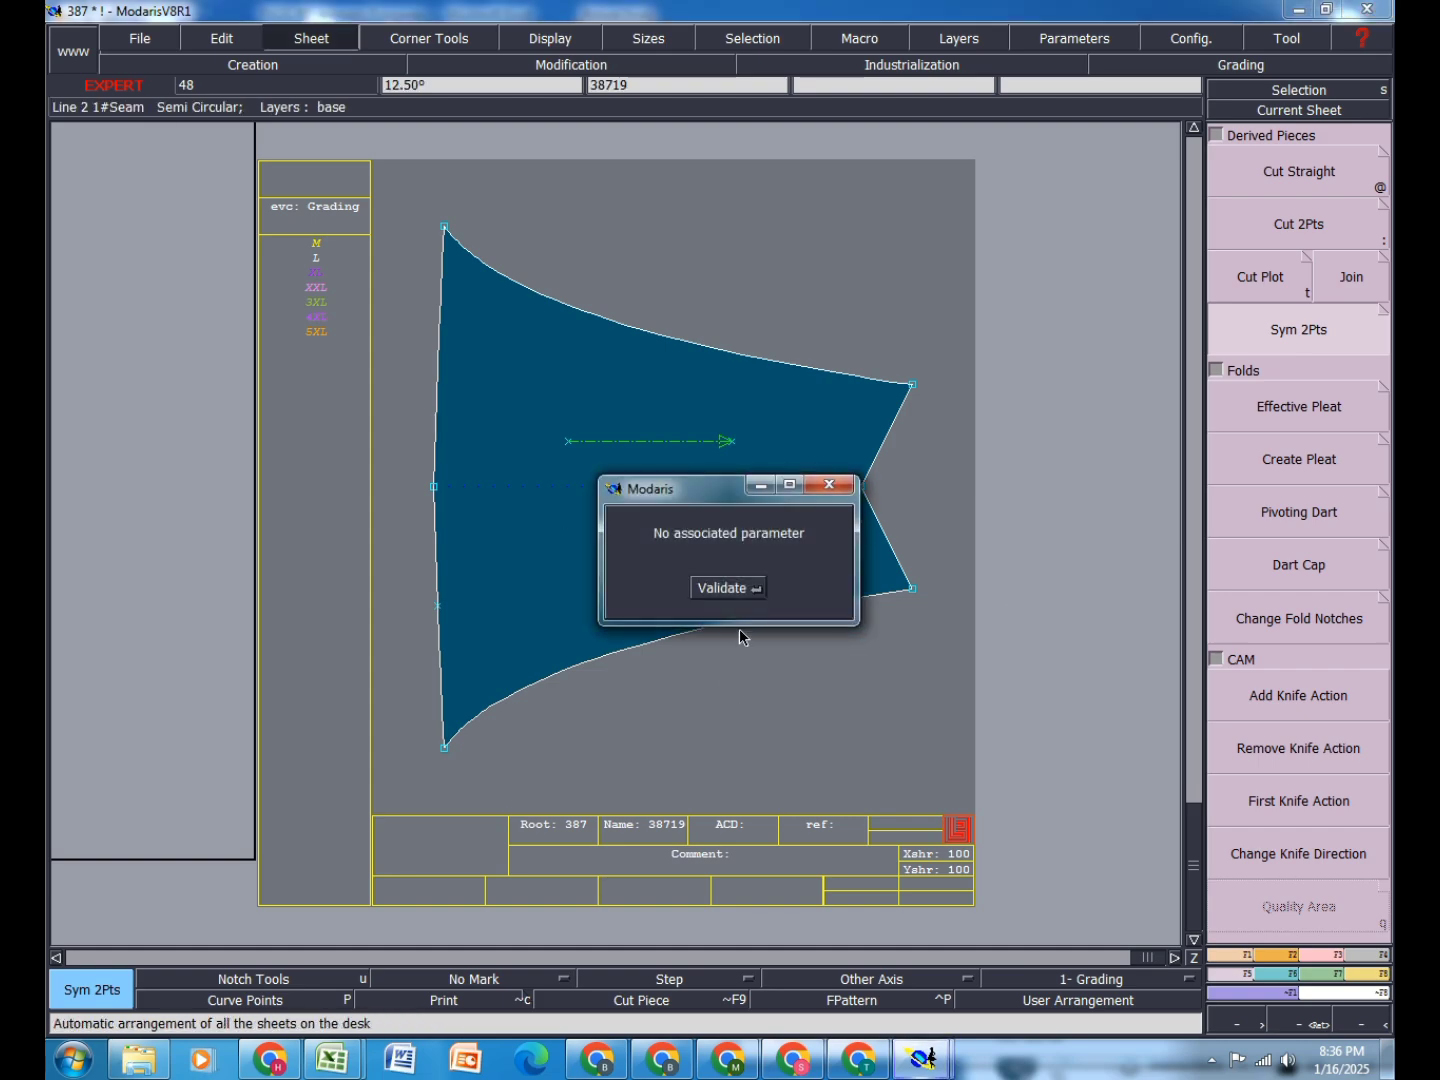
{"action": "left_click", "coordinate": [734, 589]}
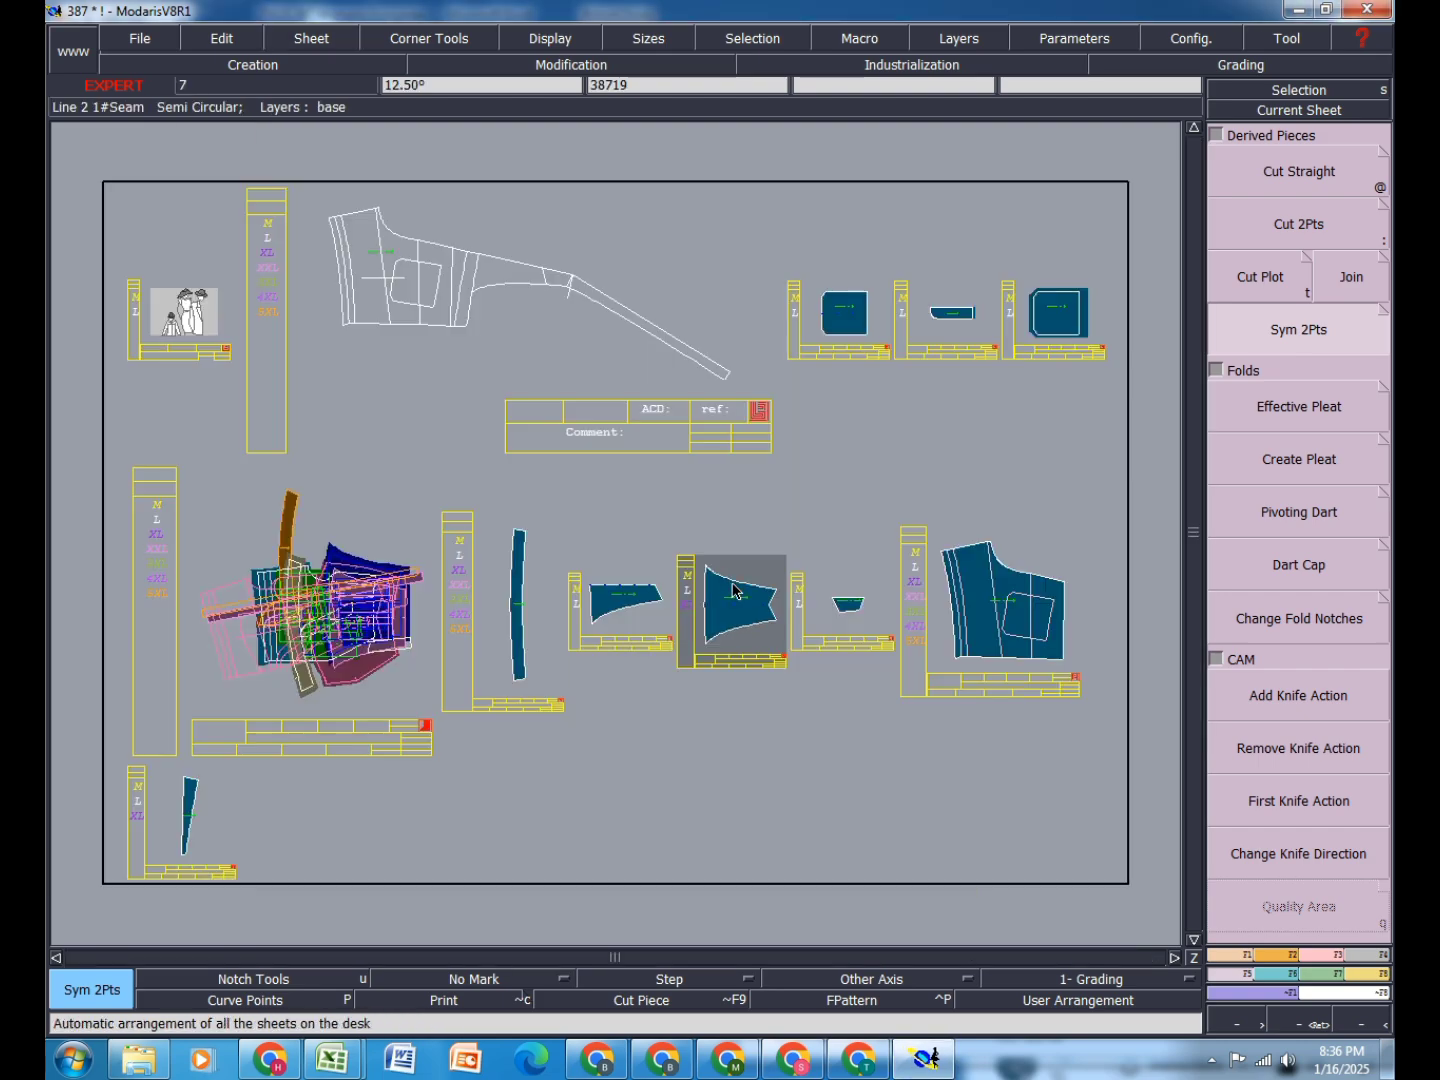
{"action": "key", "text": "Delete"}
{"action": "left_click", "coordinate": [634, 617]}
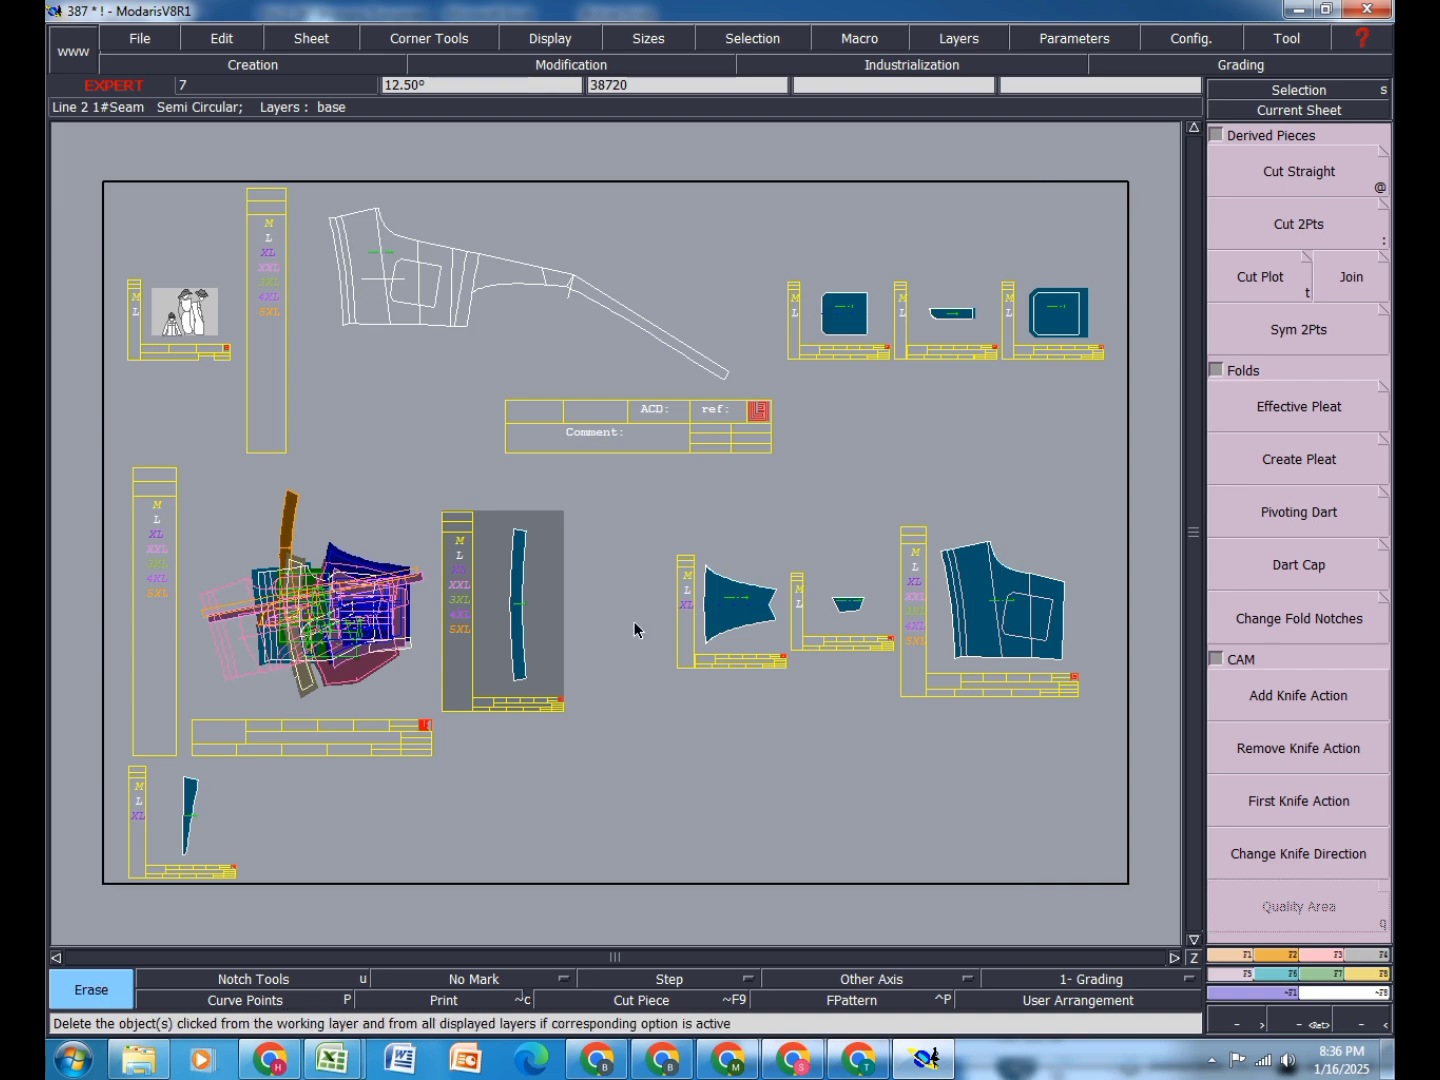
{"action": "key", "text": "j"}
Step: Enter the comment "B/WB FINISH" in the full back waistband sheet's title block
{"action": "scroll", "coordinate": [788, 661], "scroll_direction": "up", "scroll_amount": 3}
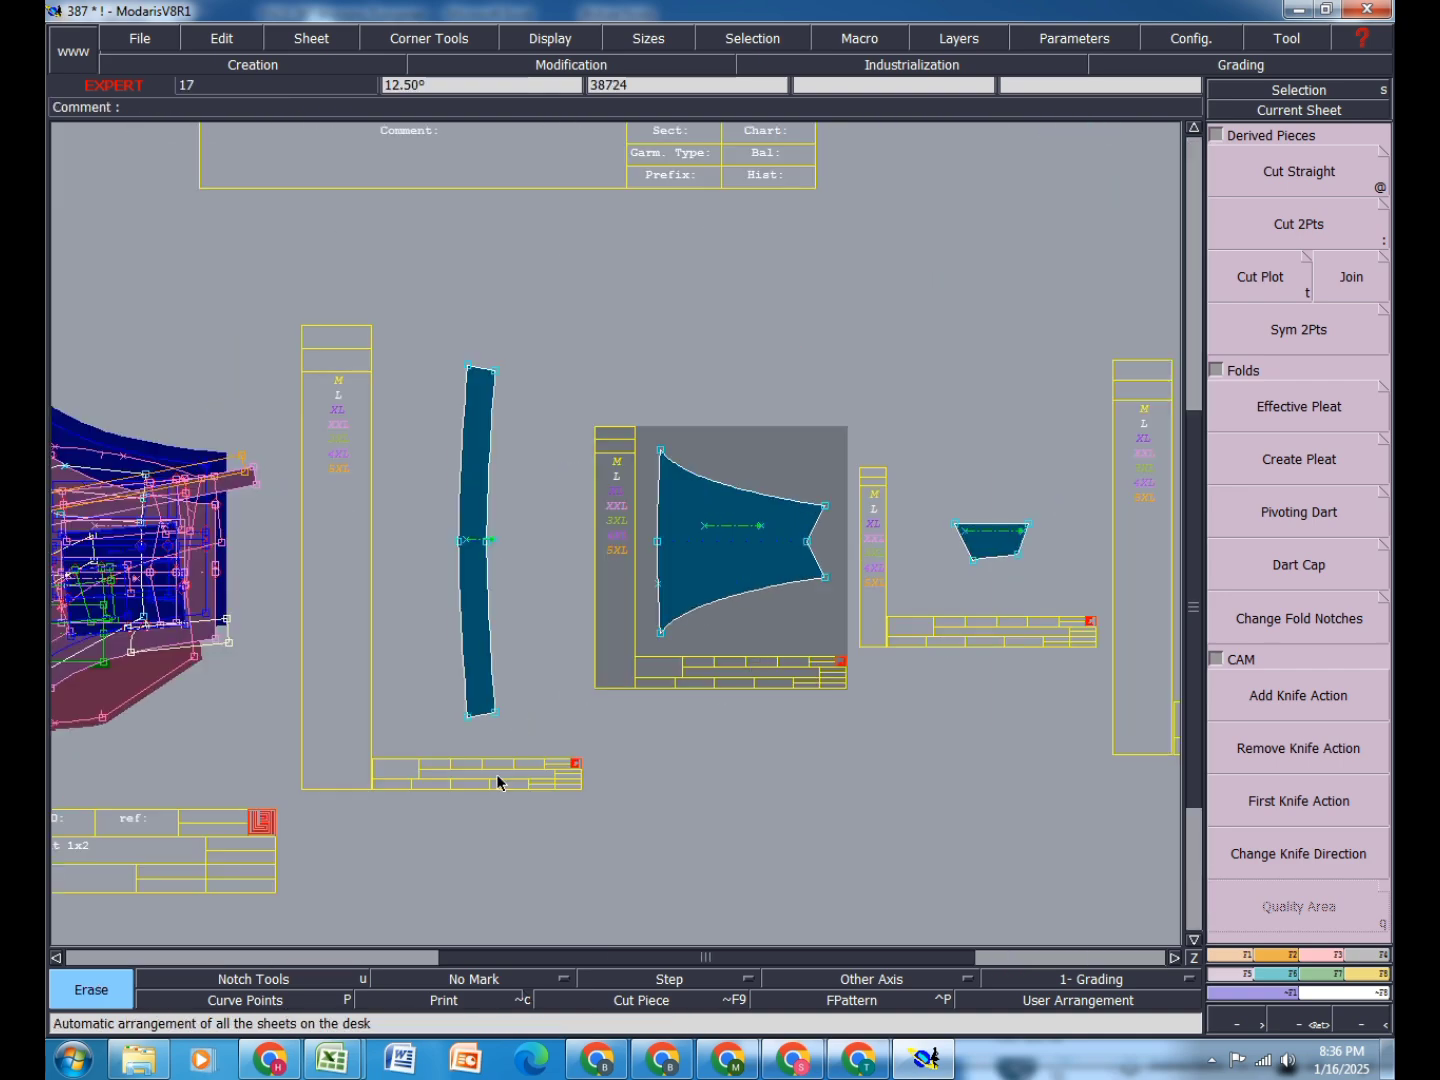
{"action": "scroll", "coordinate": [499, 779], "scroll_direction": "up", "scroll_amount": 1}
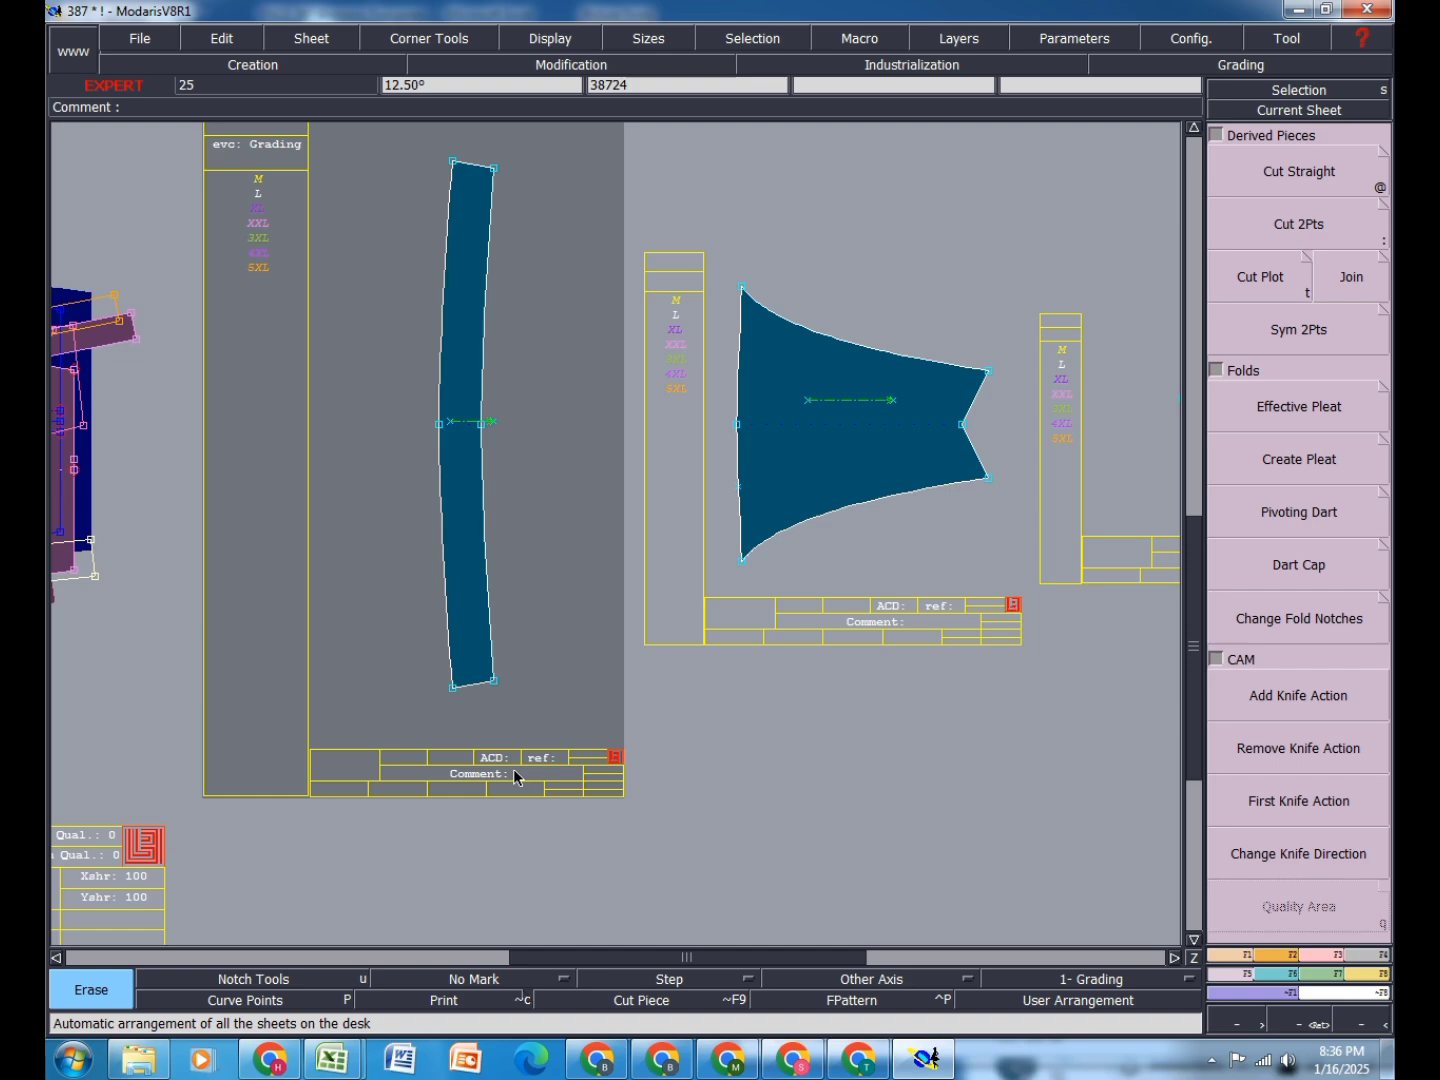
{"action": "key", "text": "Escape"}
{"action": "scroll", "coordinate": [512, 776], "scroll_direction": "up", "scroll_amount": 1}
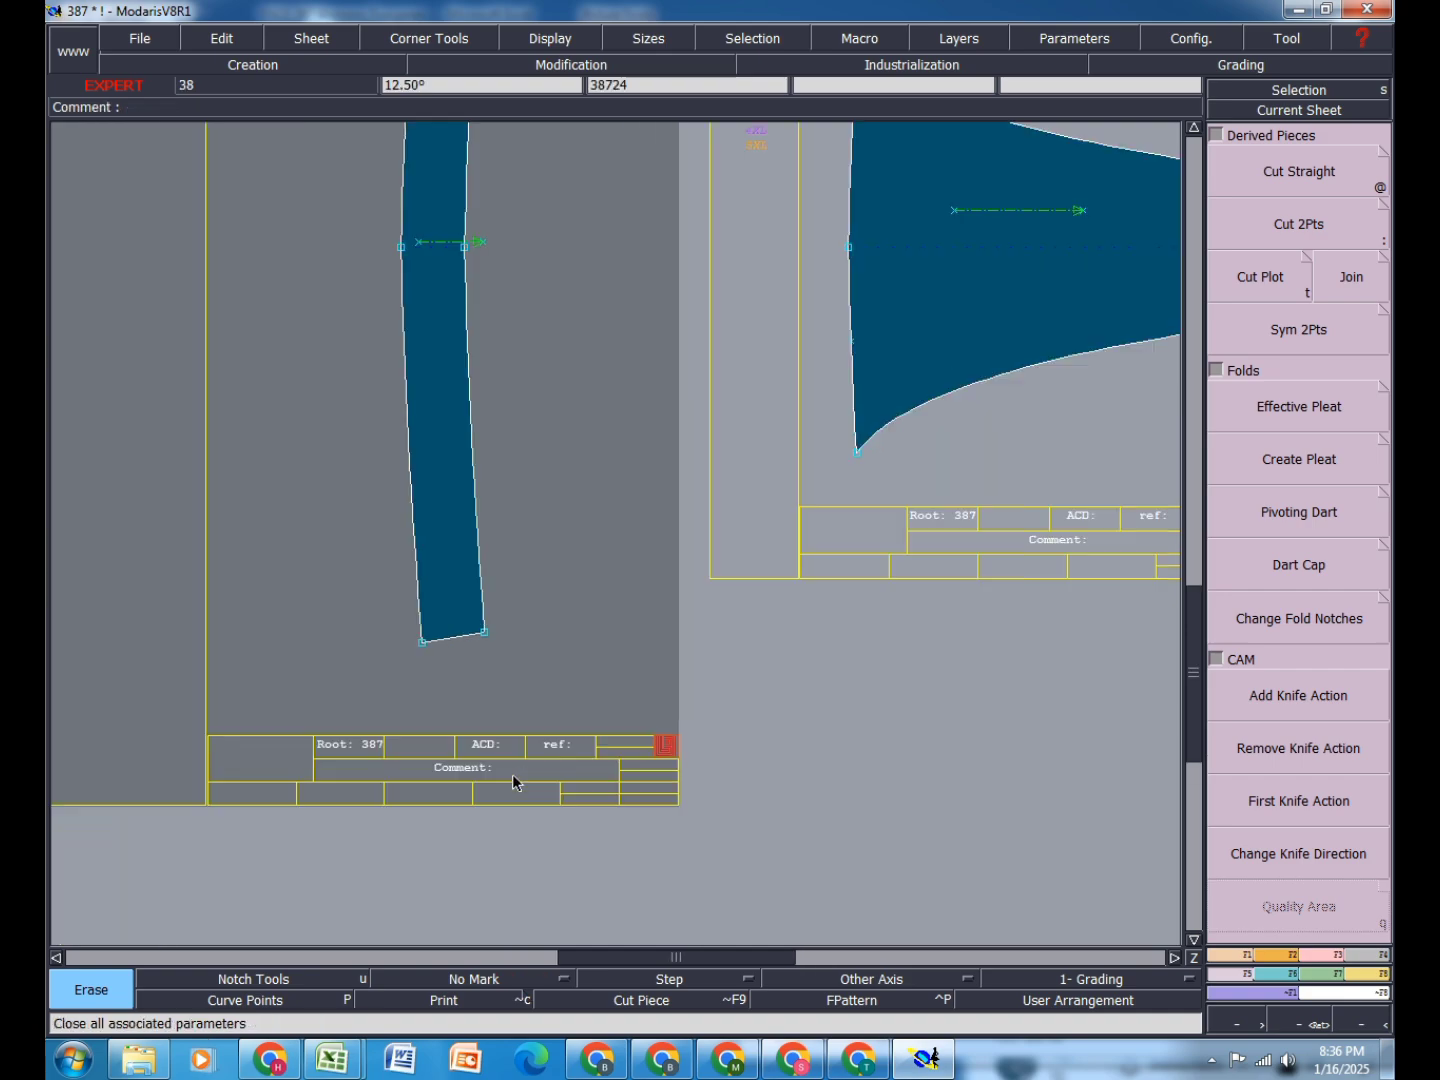
{"action": "left_click", "coordinate": [237, 40]}
{"action": "left_click", "coordinate": [293, 202]}
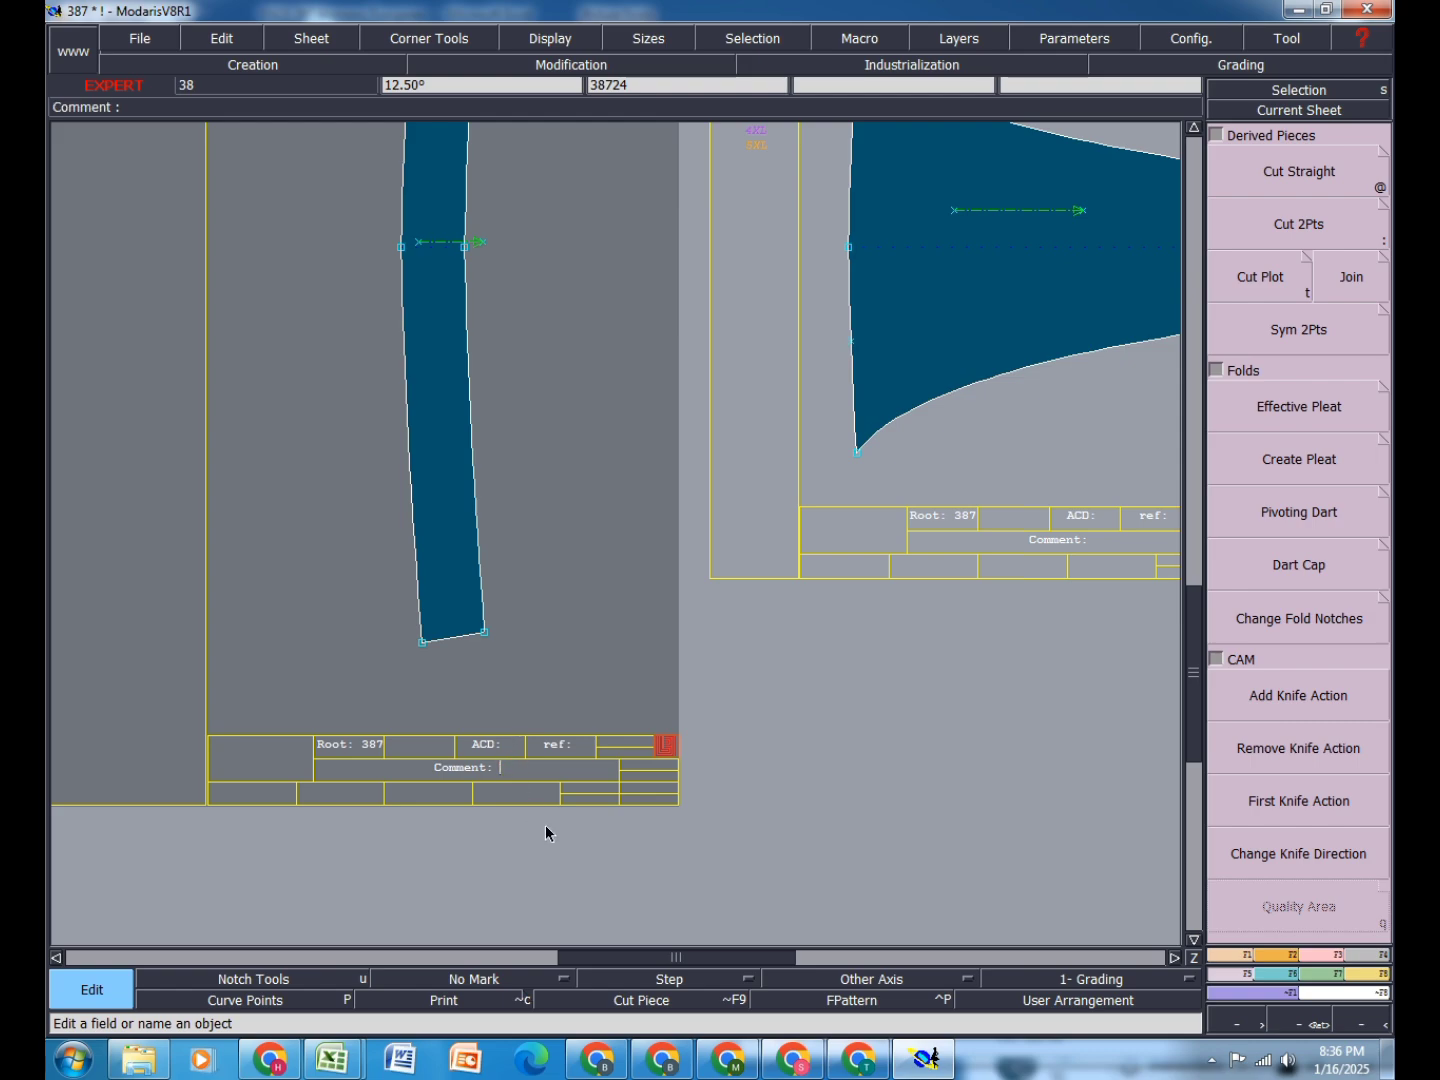
{"action": "type", "text": "B/WB FINISH"}
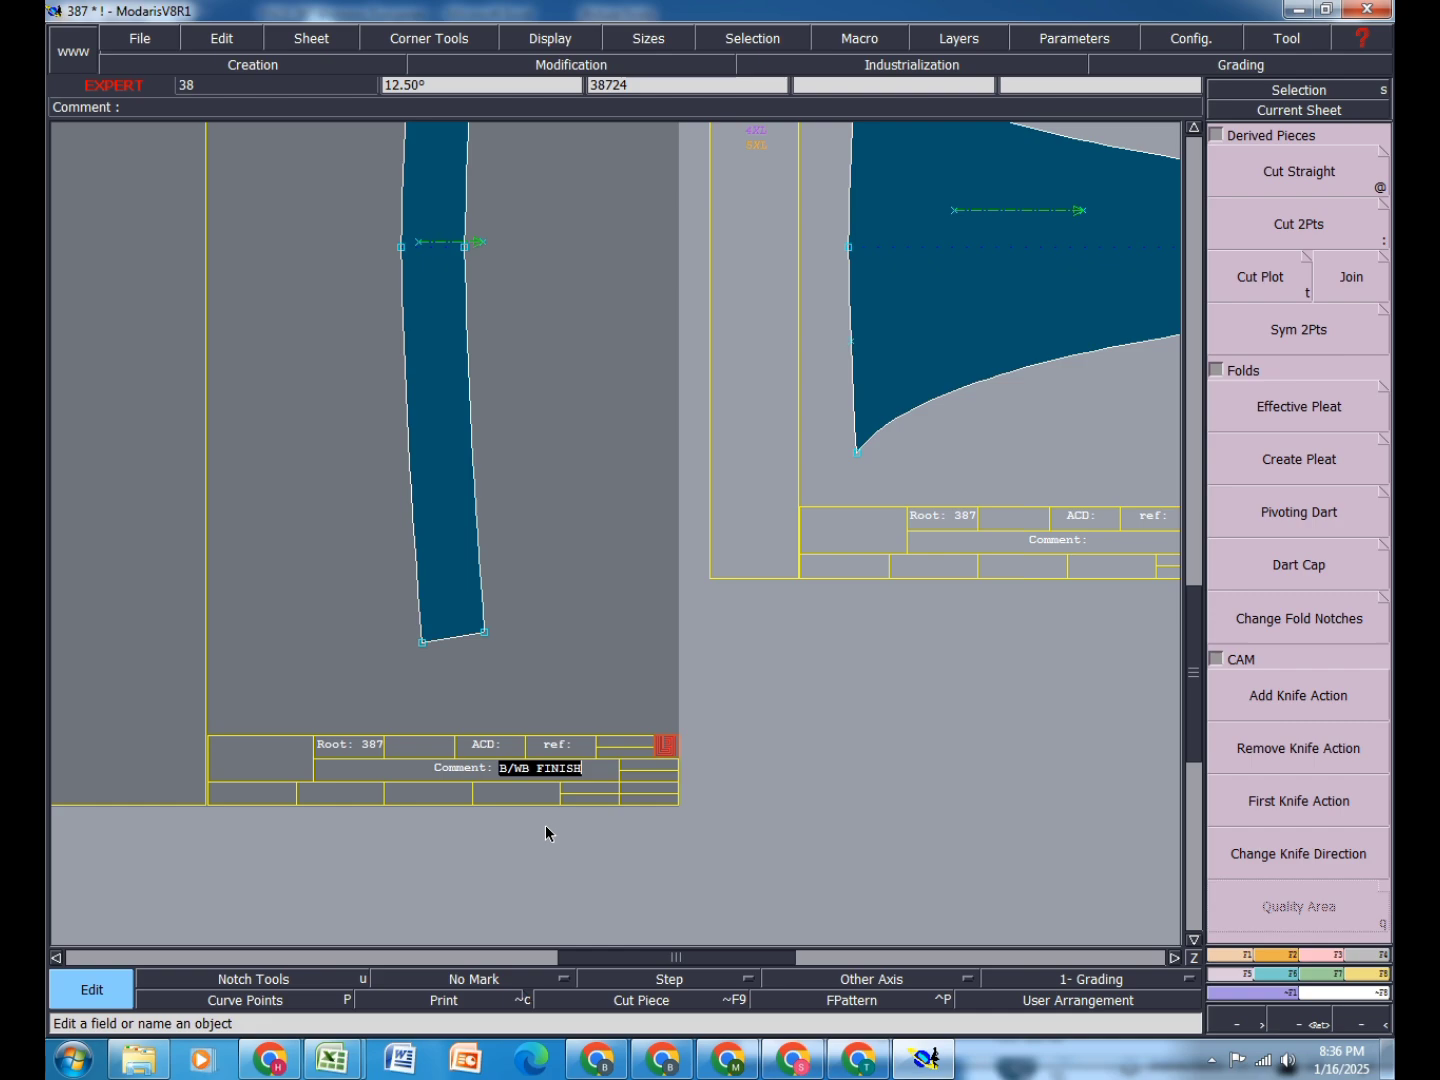
{"action": "key", "text": "Return"}
Step: Enter the comment "BK BIP FINISH" in the full back bib sheet's title block
{"action": "scroll", "coordinate": [389, 721], "scroll_direction": "down", "scroll_amount": 3}
{"action": "scroll", "coordinate": [725, 632], "scroll_direction": "up", "scroll_amount": 2}
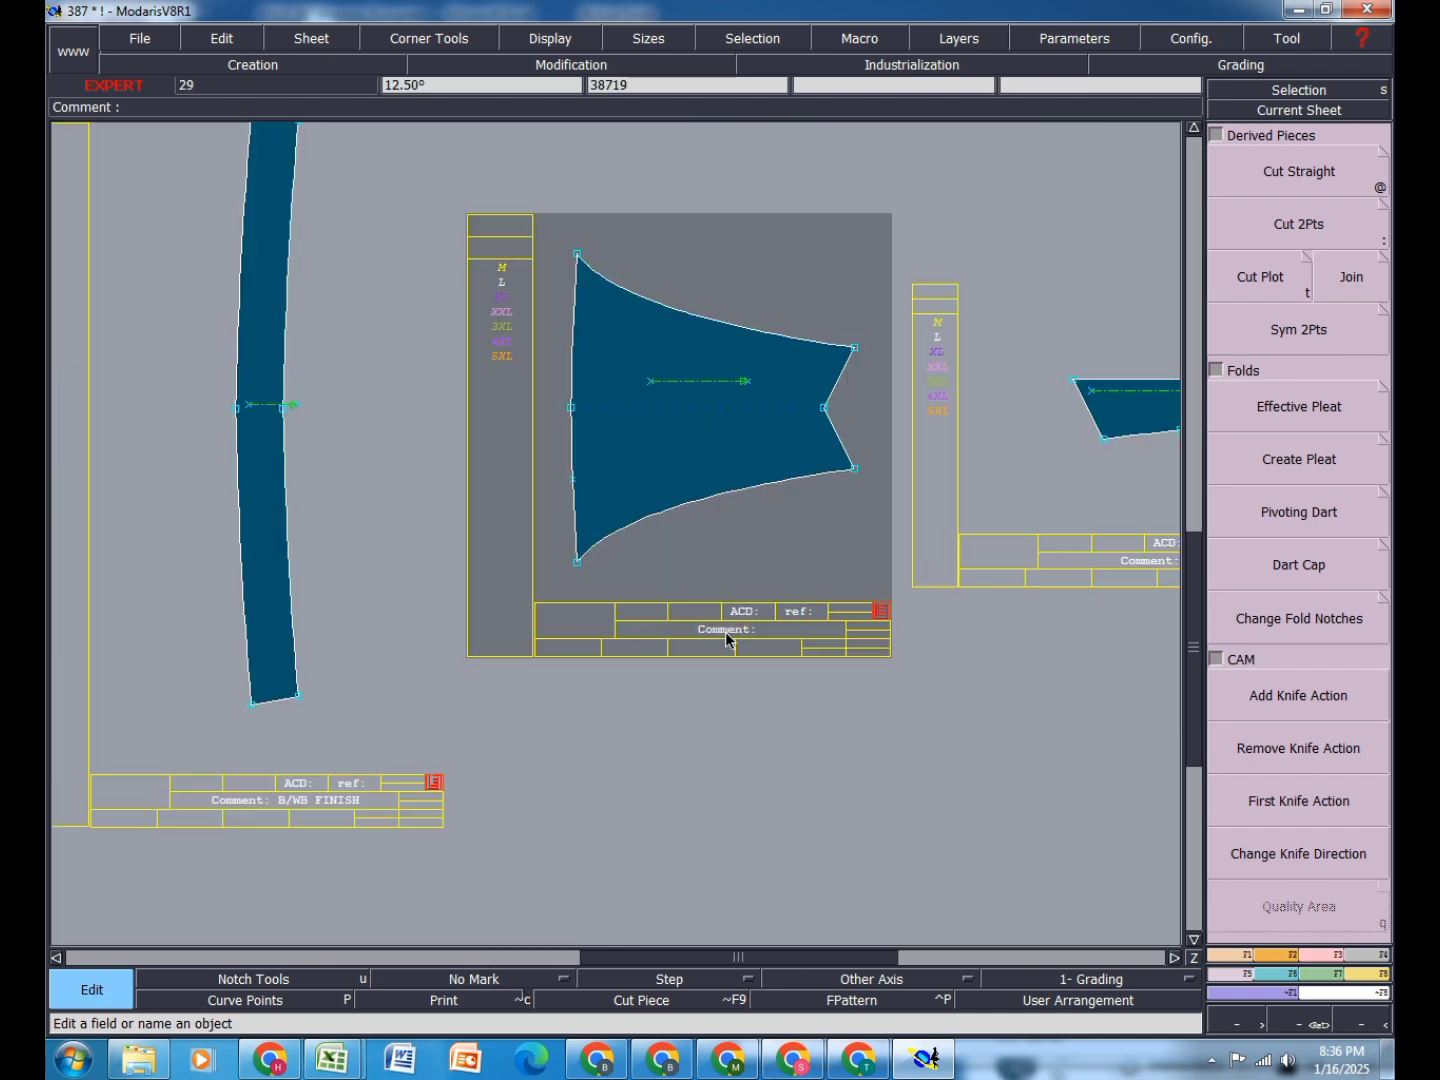
{"action": "type", "text": "RK"}
{"action": "type", "text": " BIP FINISH"}
{"action": "key", "text": "Return"}
Step: Create the full back bib top piece with Sym 2Pts, using the small half piece's upper edge as the symmetry axis
{"action": "scroll", "coordinate": [650, 551], "scroll_direction": "down", "scroll_amount": 2}
{"action": "scroll", "coordinate": [904, 475], "scroll_direction": "up", "scroll_amount": 3}
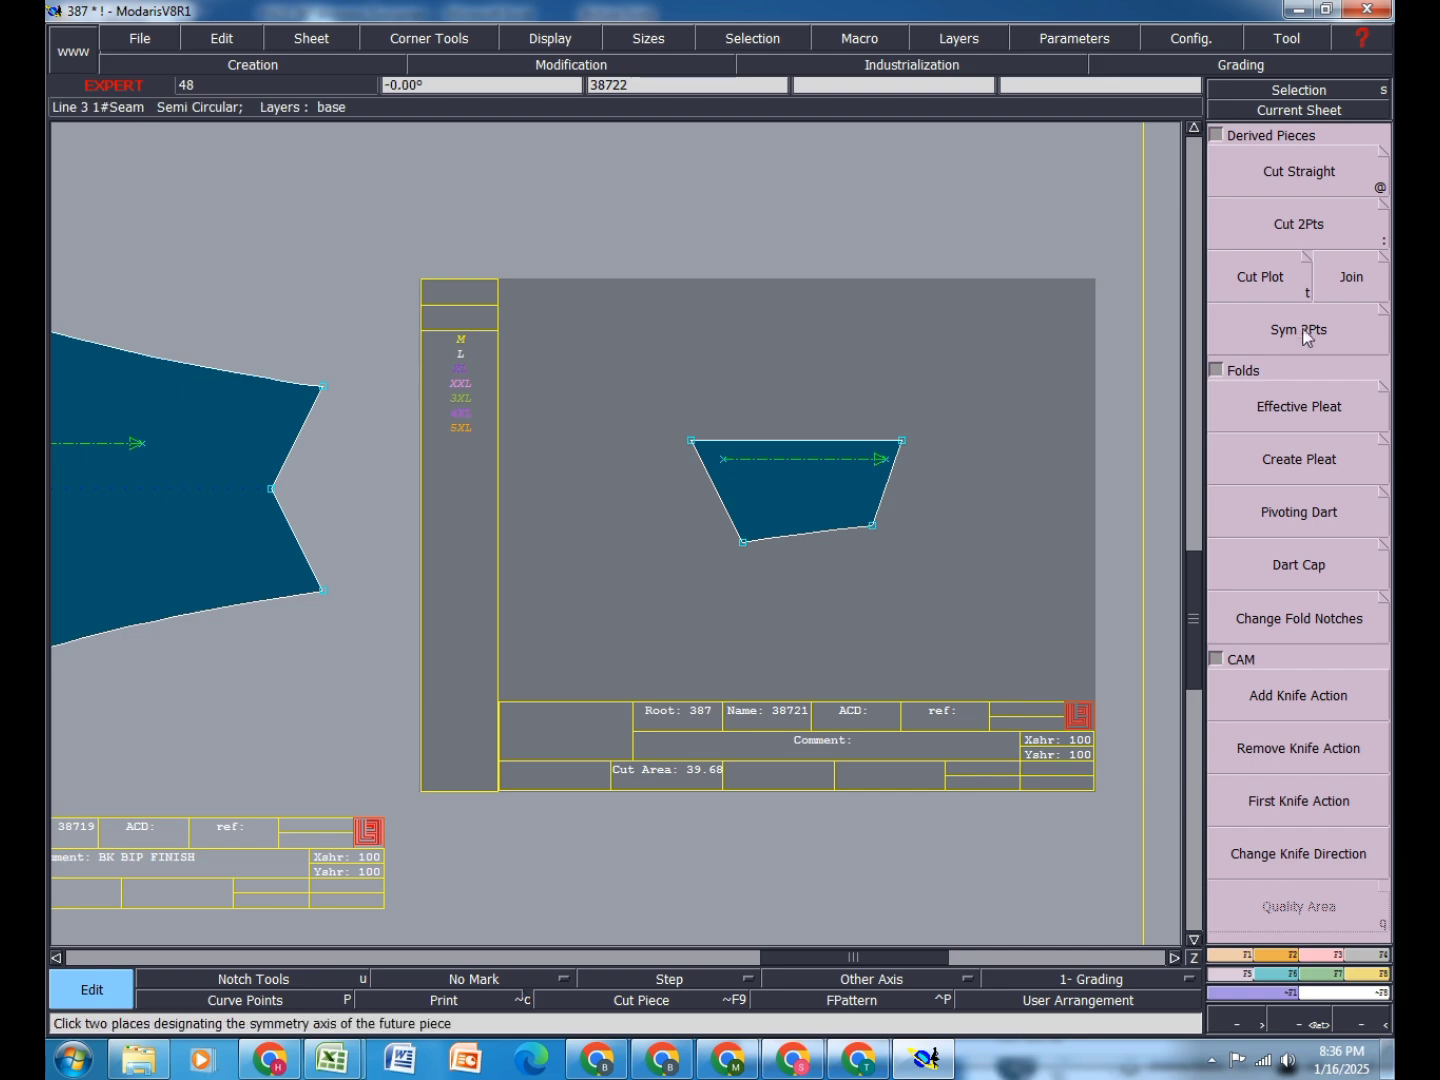
{"action": "left_click", "coordinate": [1306, 335]}
{"action": "left_click", "coordinate": [692, 441]}
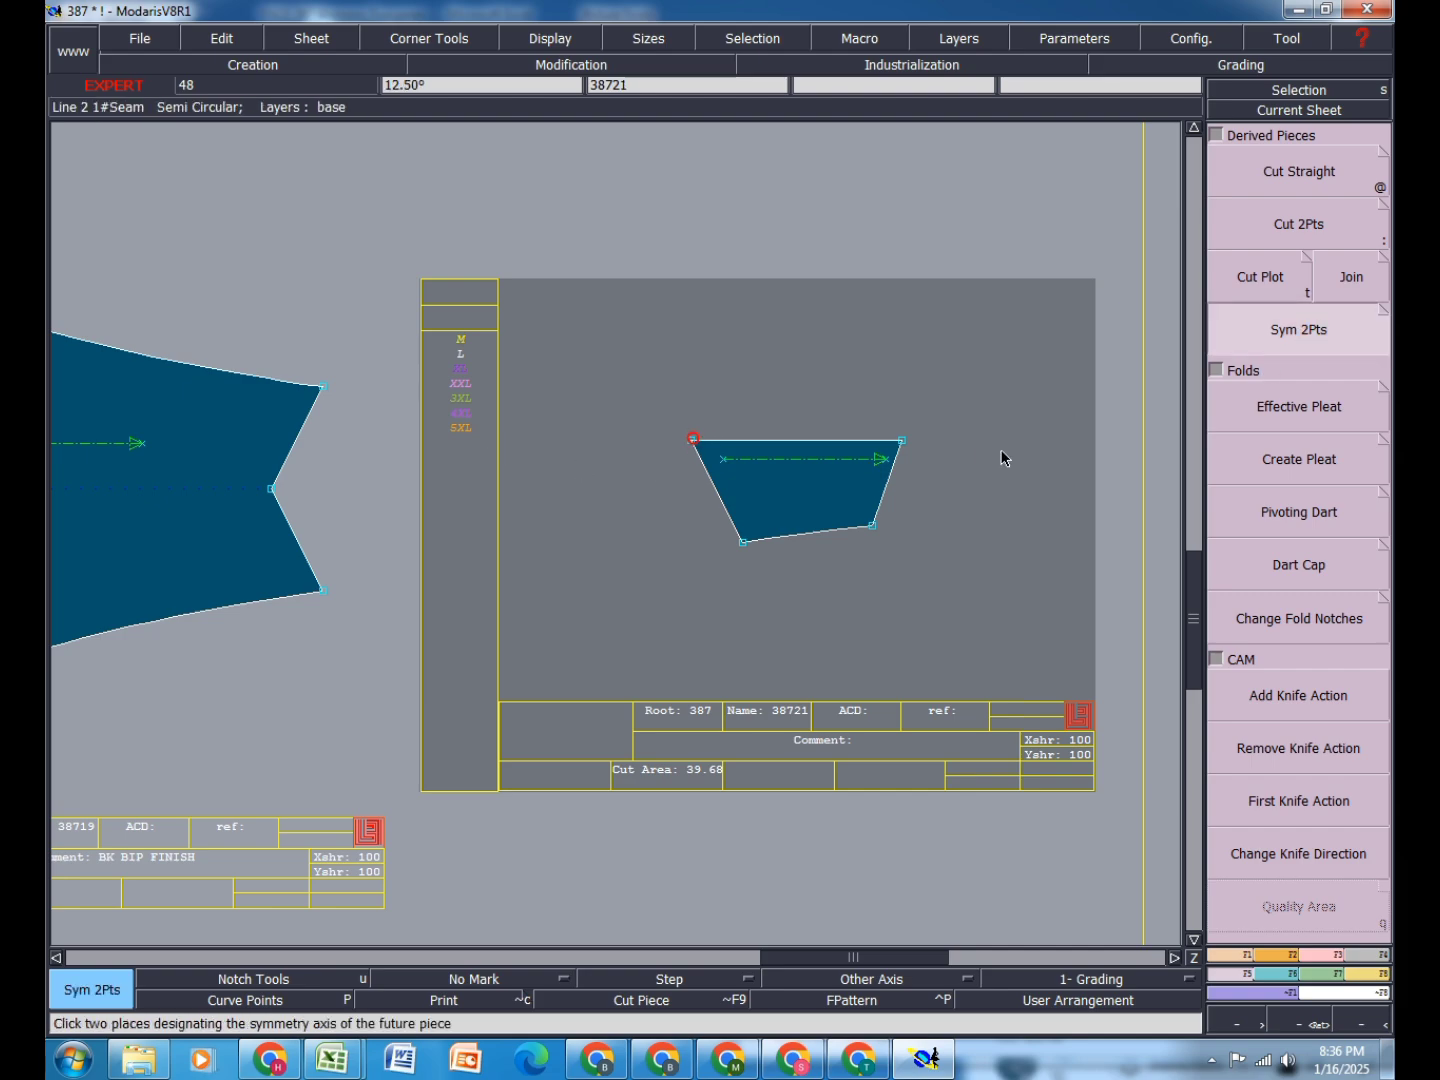
{"action": "left_click", "coordinate": [902, 441]}
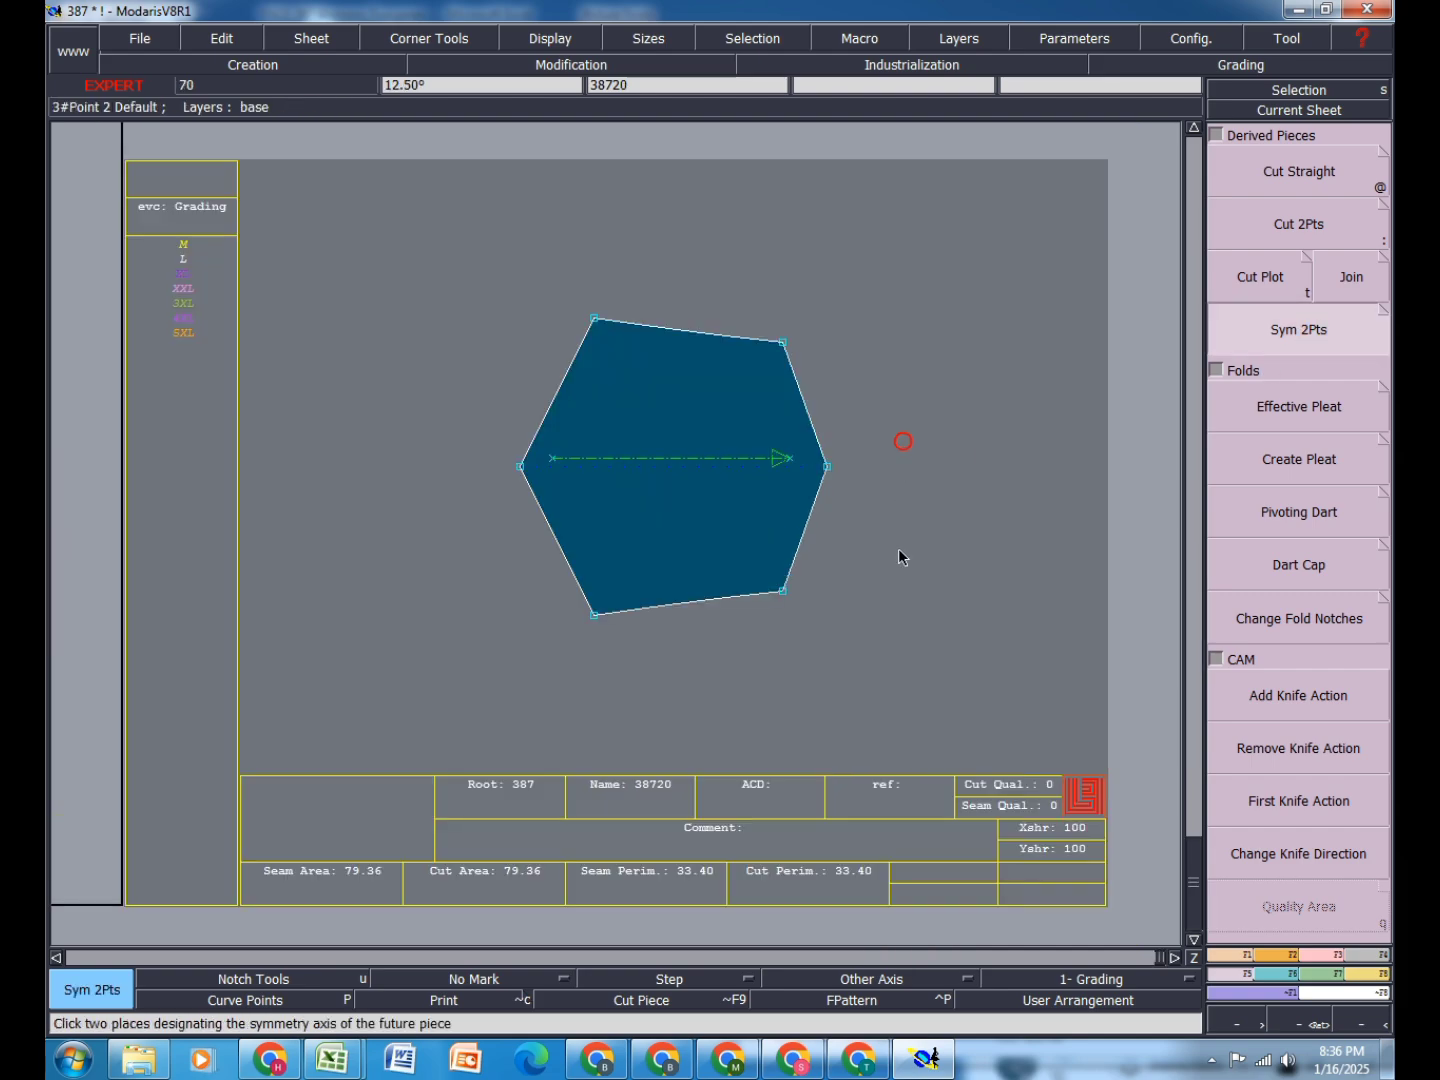
Step: Enter the comment "BK BIP TOP FINISH" in the title block of the full six-sided back bib top piece
{"action": "left_click", "coordinate": [752, 830]}
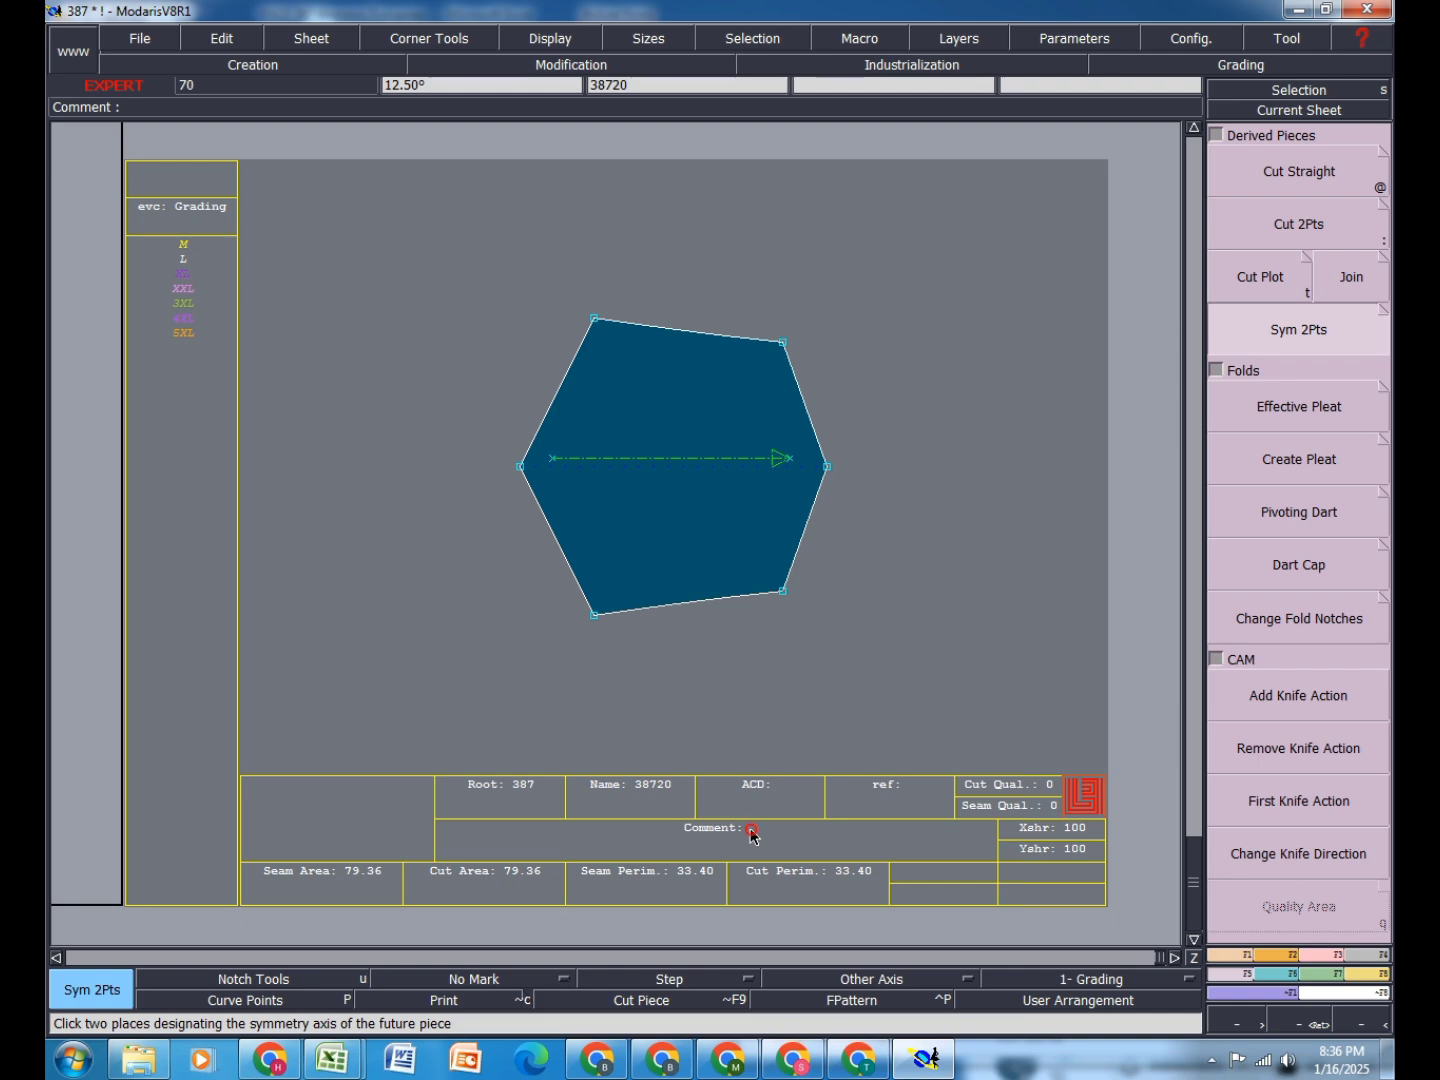
{"action": "left_click", "coordinate": [906, 855]}
{"action": "key", "text": "F1"}
{"action": "left_click", "coordinate": [870, 645]}
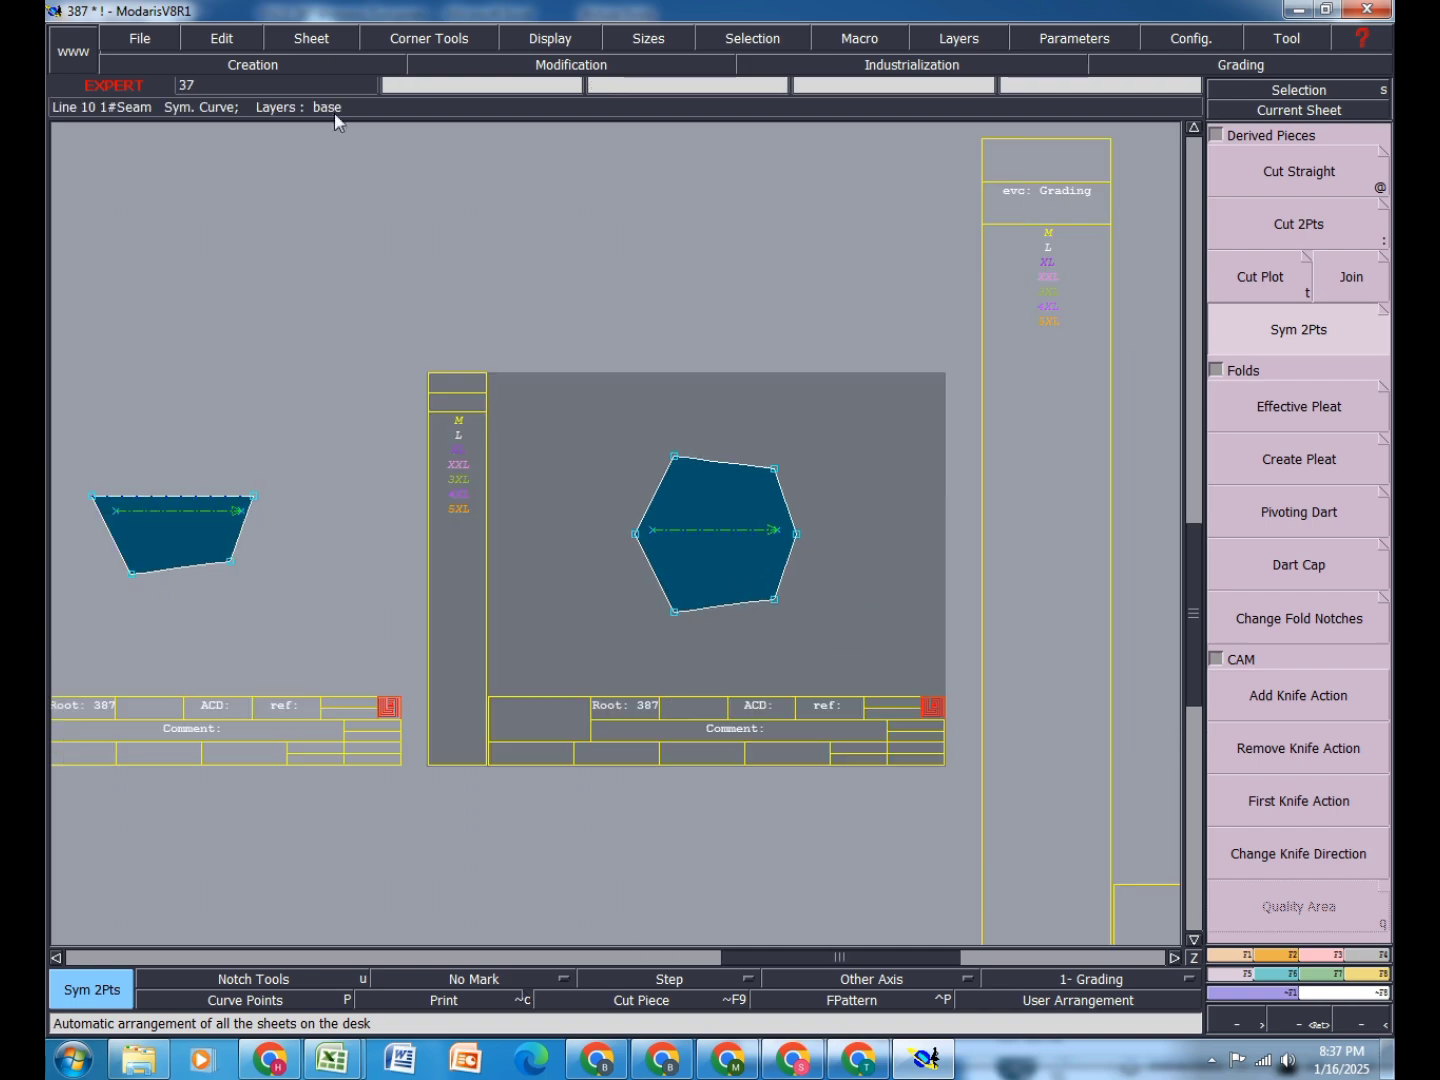
{"action": "left_click", "coordinate": [305, 40]}
{"action": "left_click", "coordinate": [222, 38]}
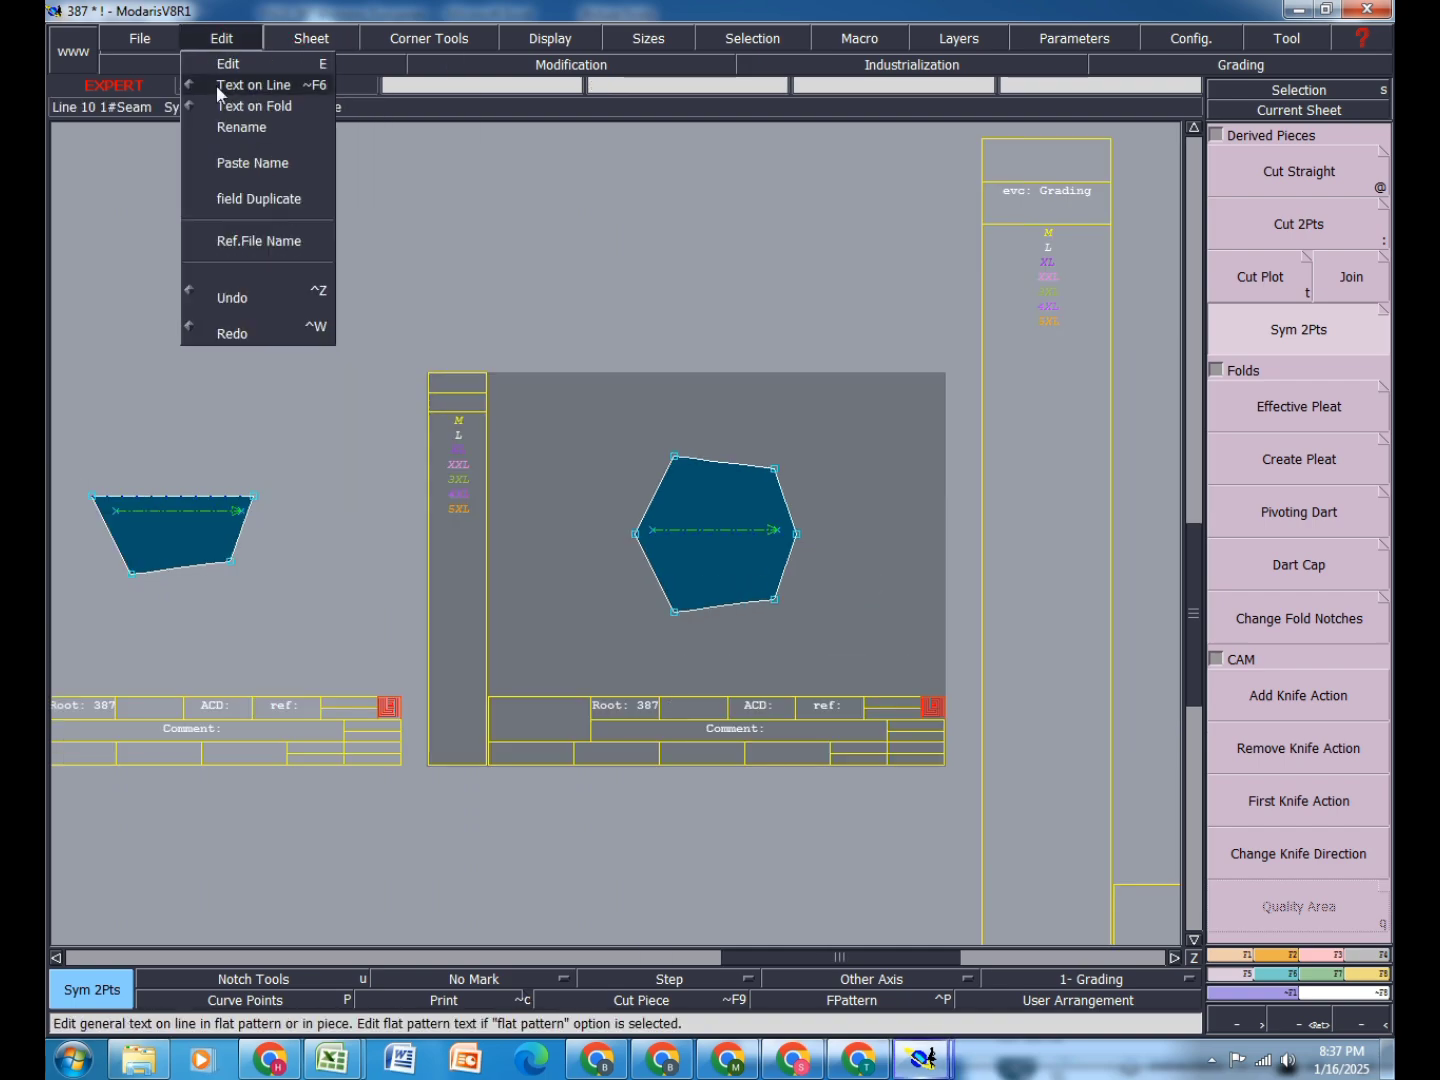
{"action": "left_click", "coordinate": [232, 66]}
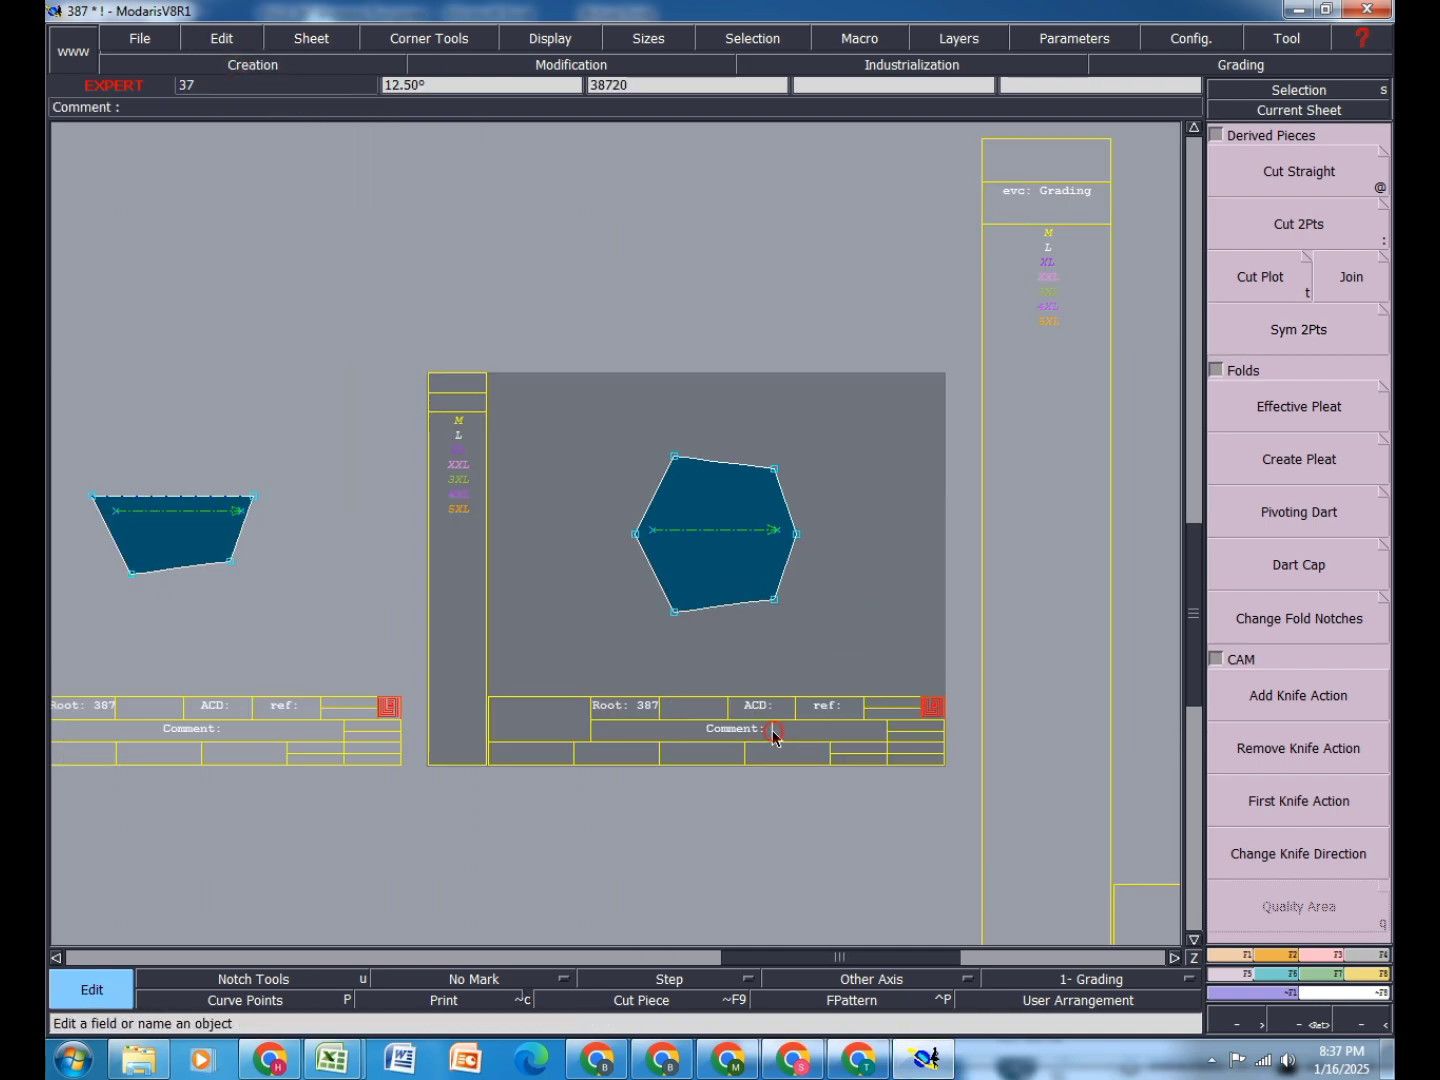
{"action": "type", "text": "BK BIP TOP FINISH"}
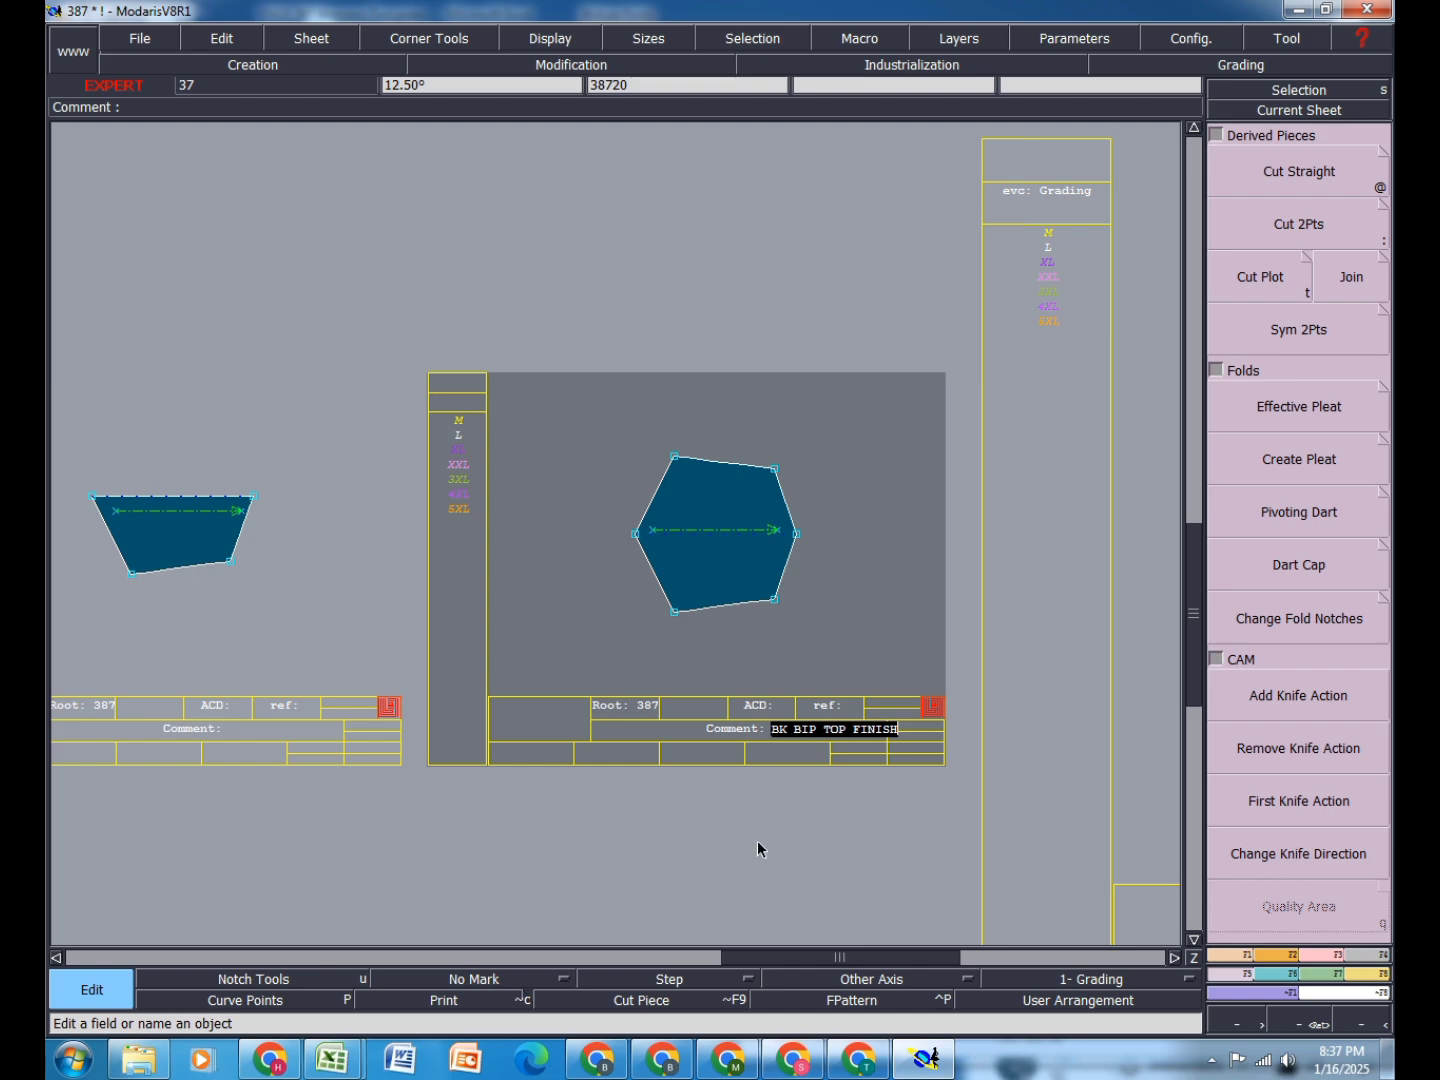
{"action": "key", "text": "Return"}
Step: Enter the comment "BK YOK FINISH" in the narrow tapered back yoke sheet's title block
{"action": "key", "text": "ctrl+a"}
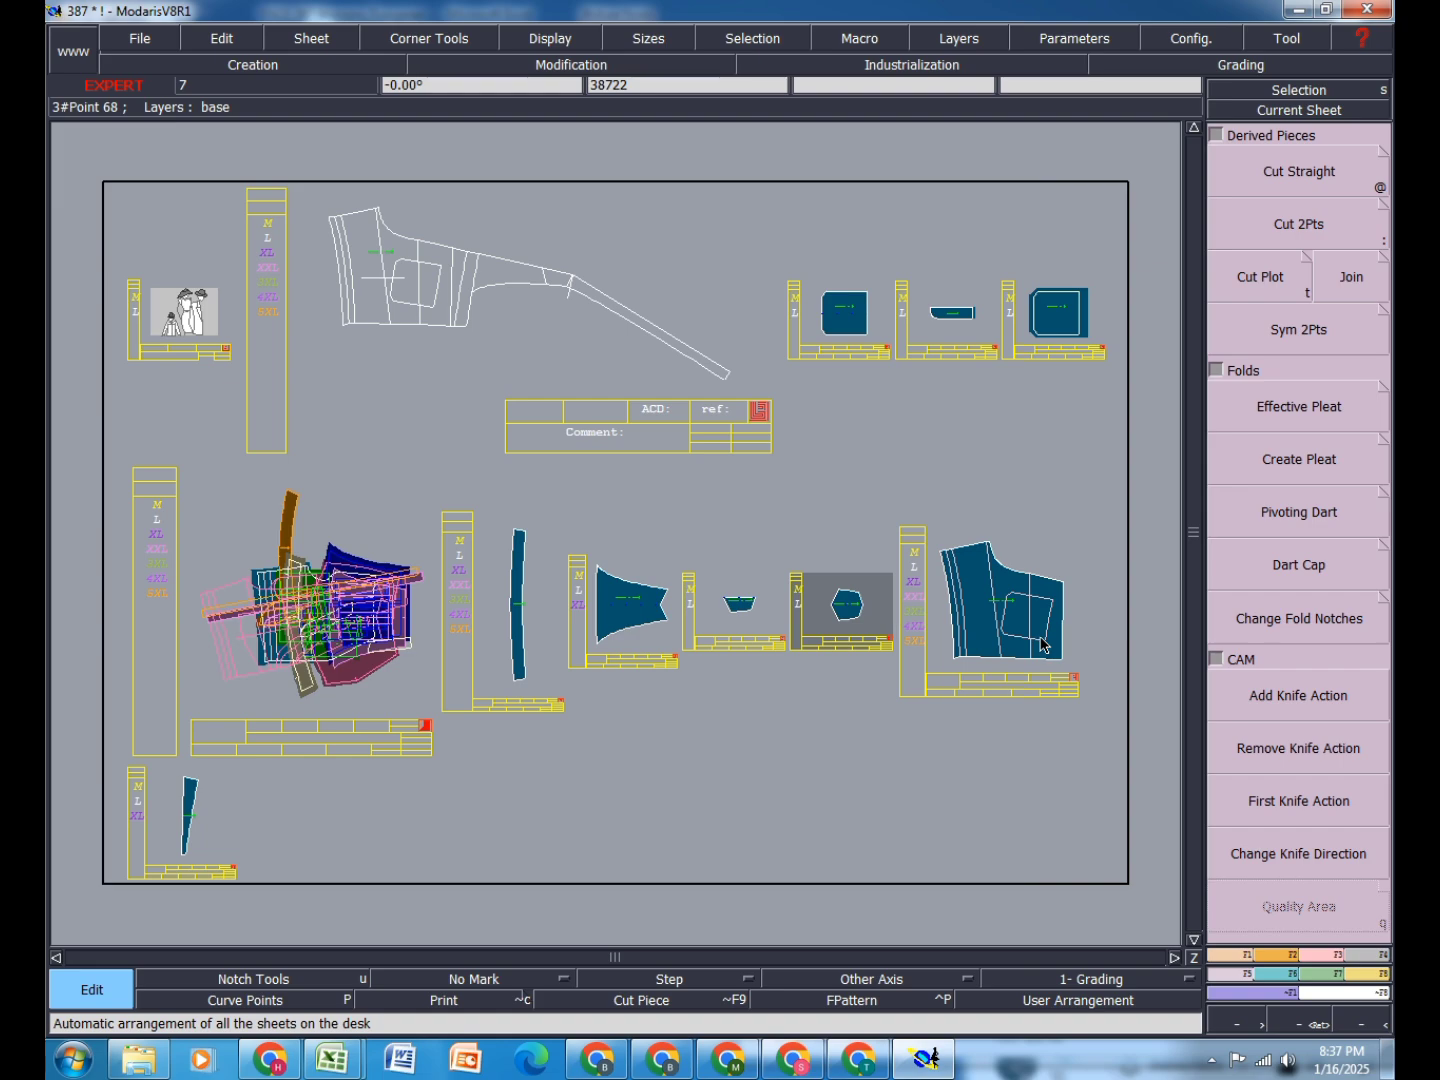
{"action": "scroll", "coordinate": [275, 871], "scroll_direction": "up", "scroll_amount": 5}
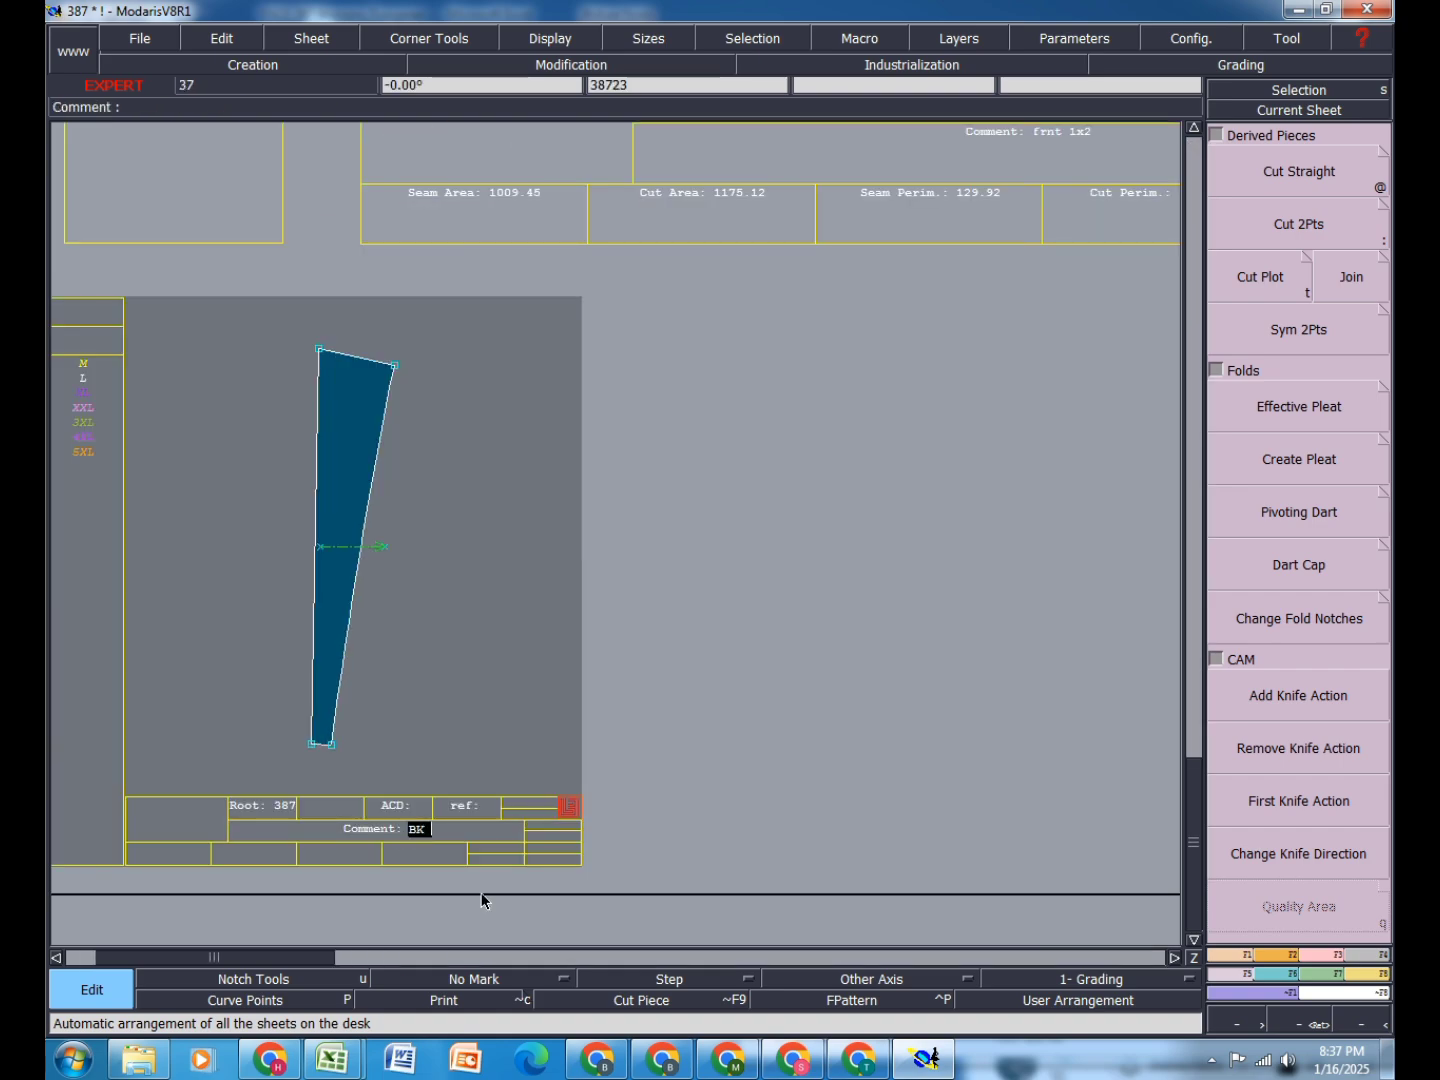
{"action": "type", "text": "K FINISH"}
{"action": "key", "text": "Return"}
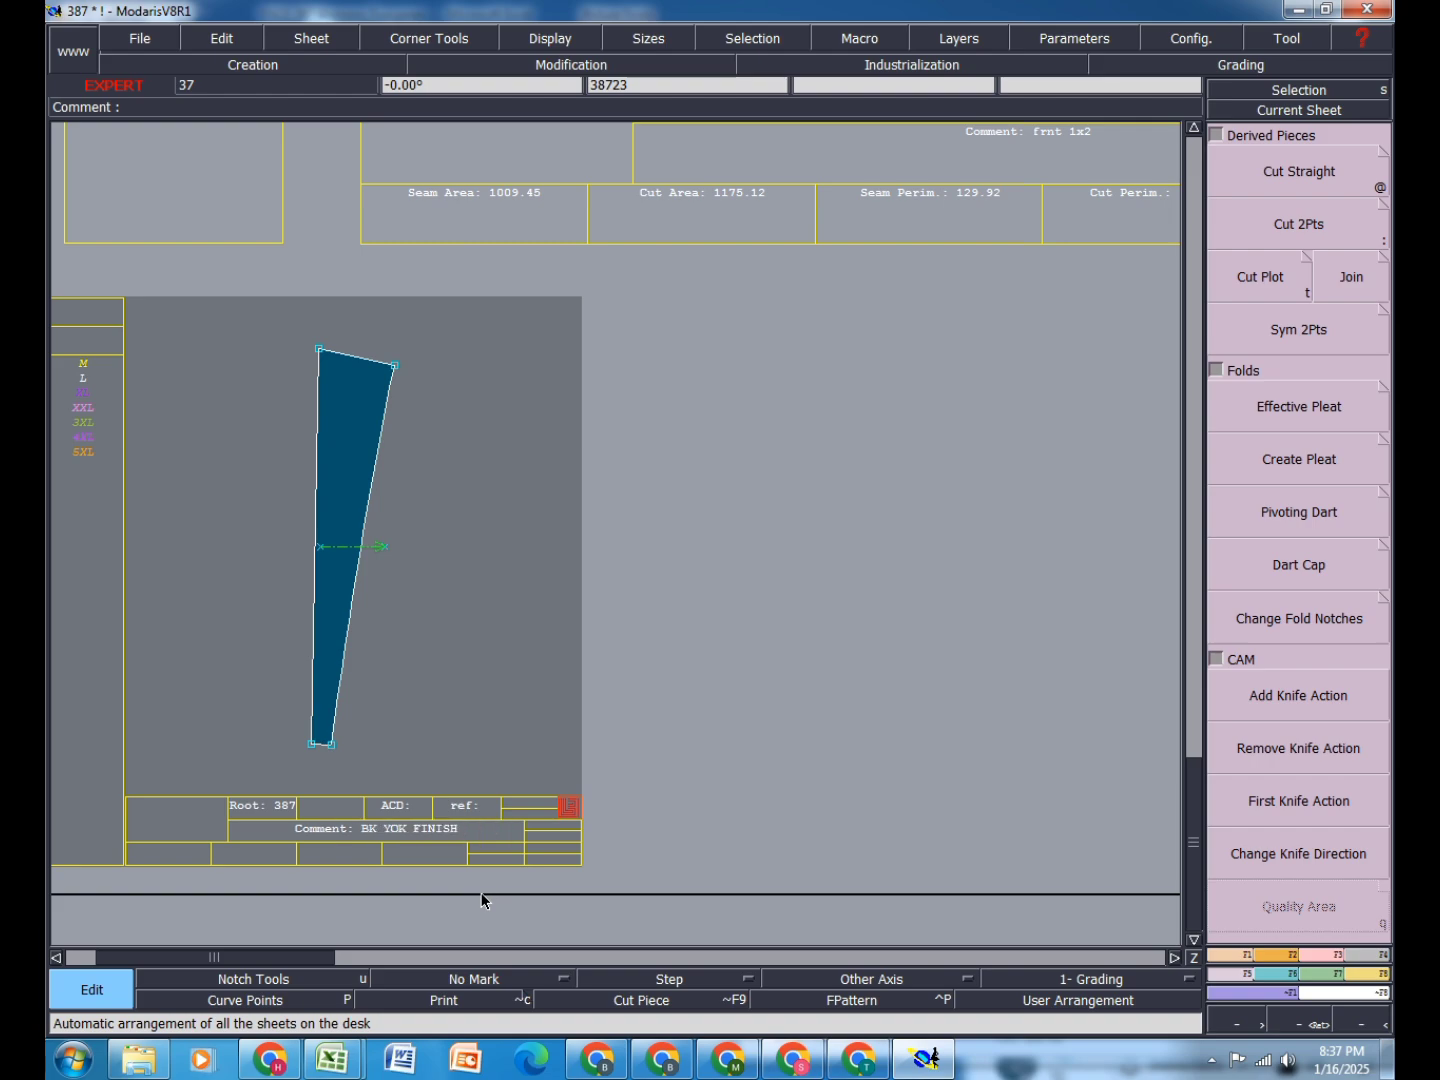
Step: Show the whole desk and save the 387 model in the save directory
{"action": "key", "text": "Home"}
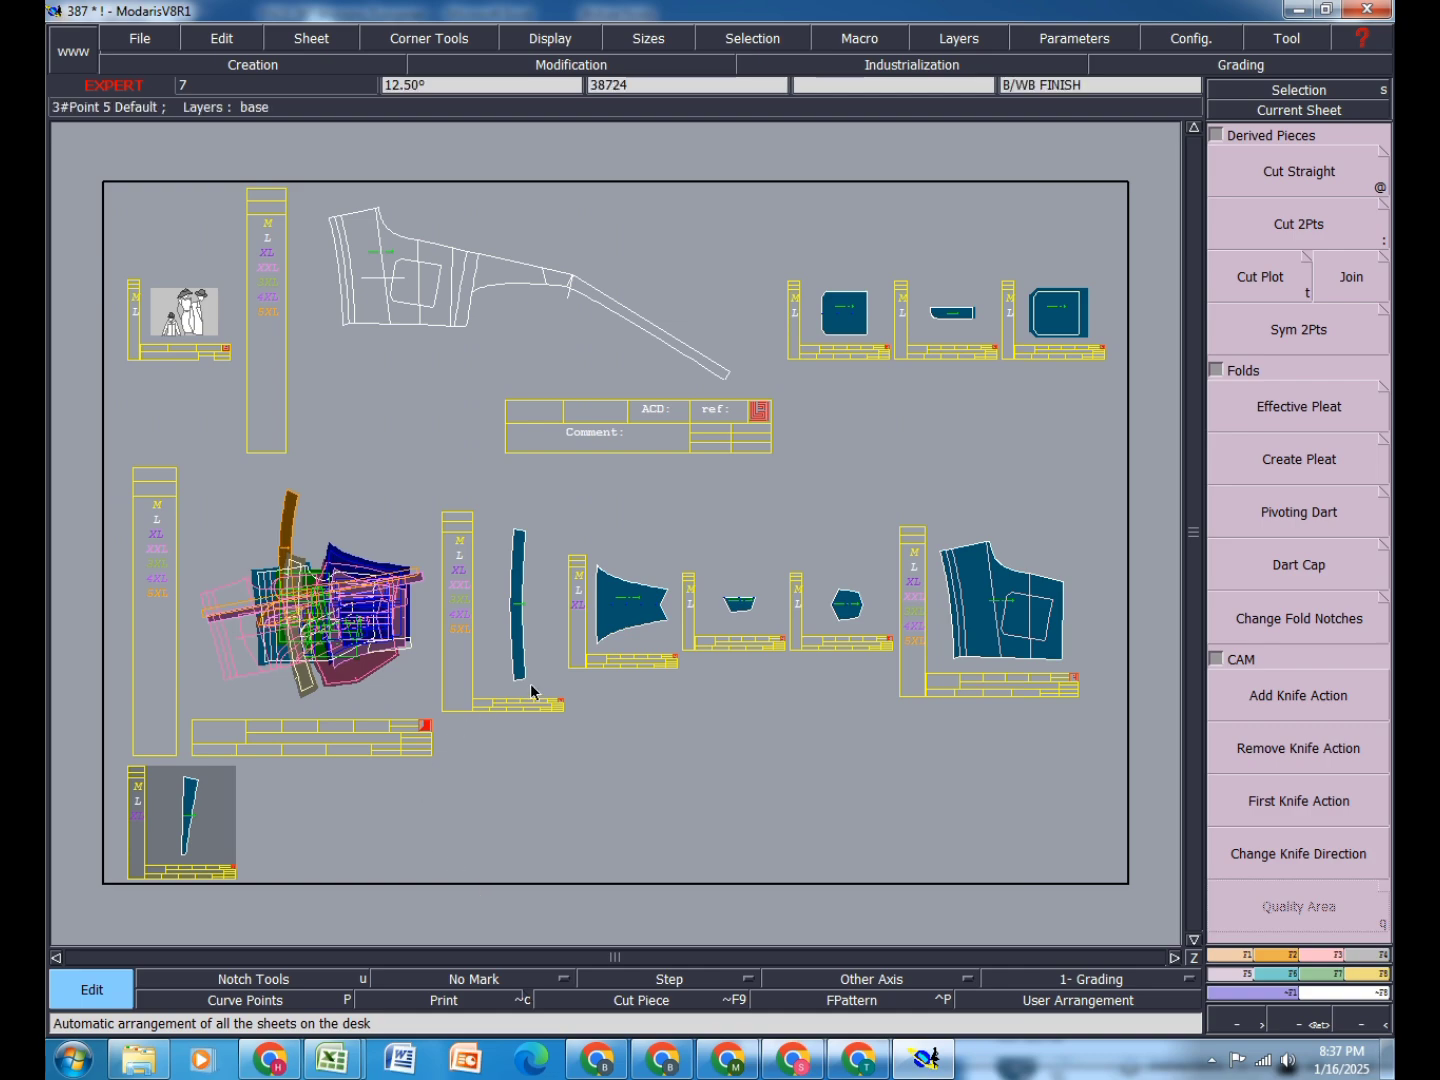
{"action": "left_click", "coordinate": [139, 41]}
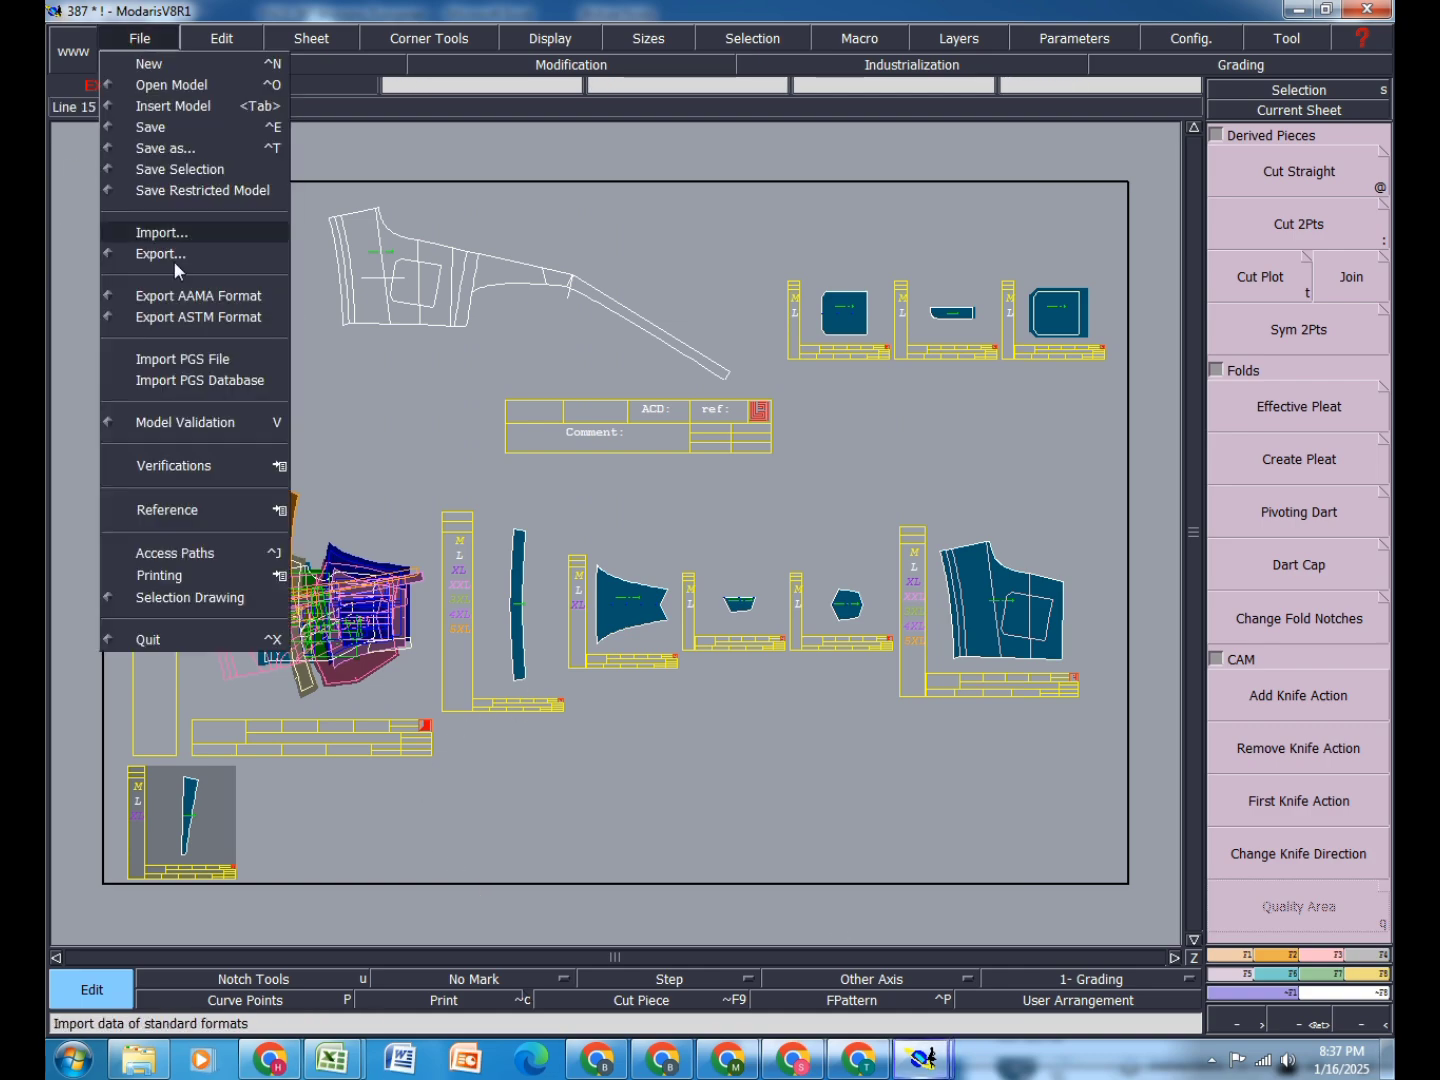
{"action": "left_click", "coordinate": [175, 140]}
{"action": "left_click", "coordinate": [582, 649]}
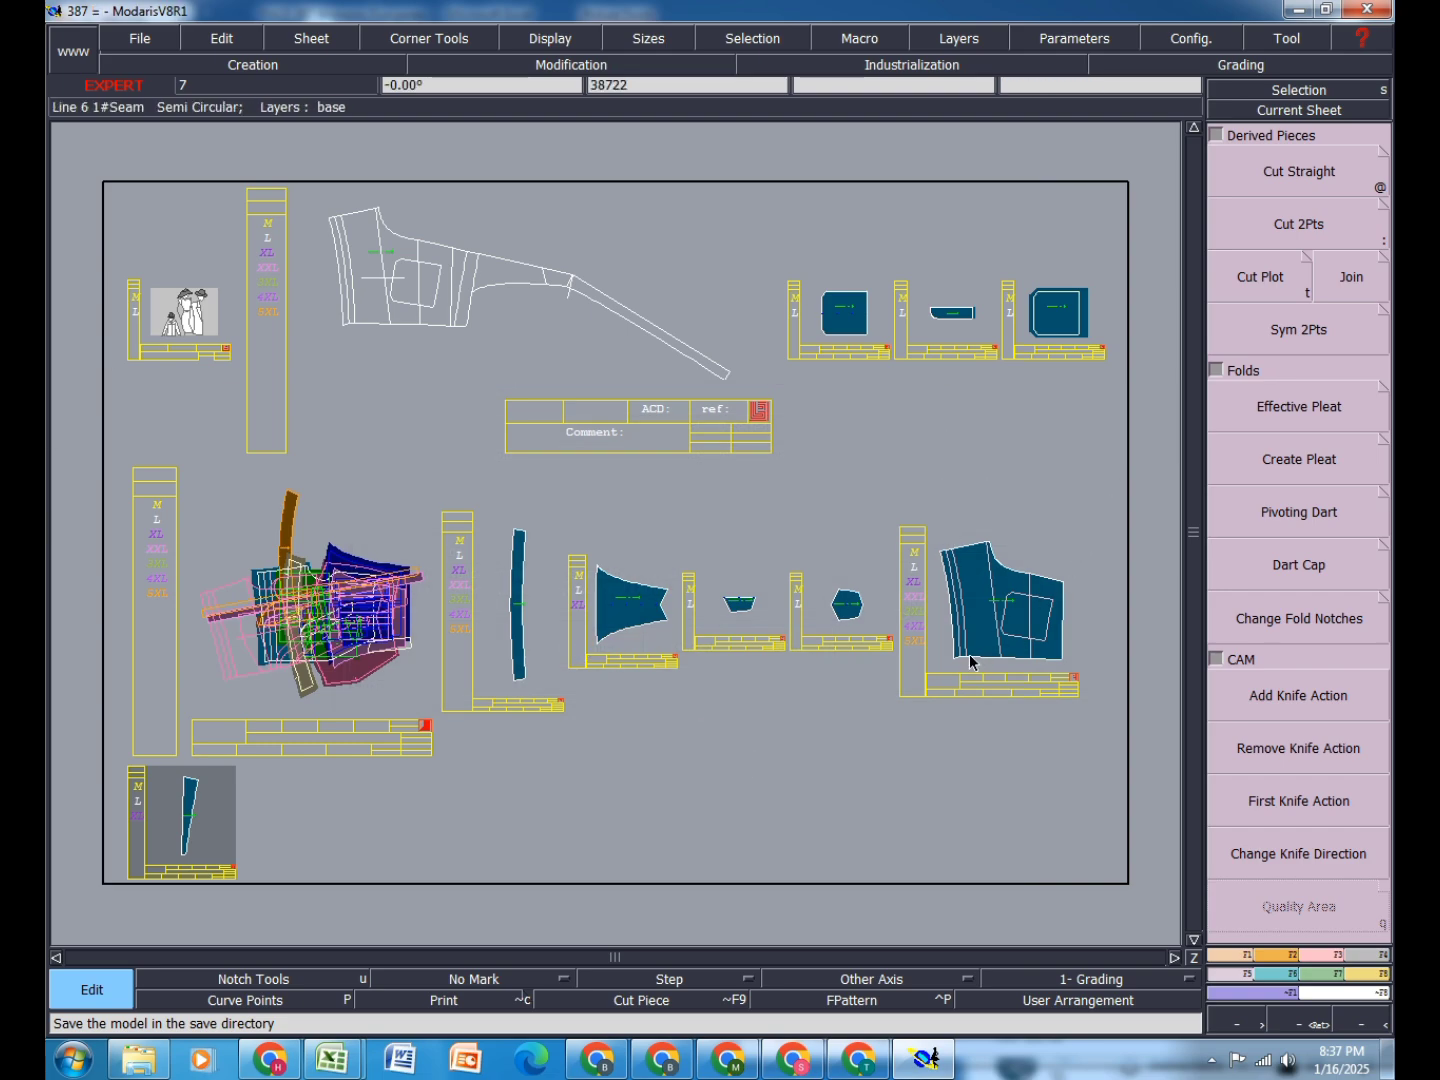
Step: Apply a Line Seam allowance of 1 cm at beginning and end to all lines of the back leg panel
{"action": "left_click_drag", "start_coordinate": [936, 662], "coordinate": [935, 672]}
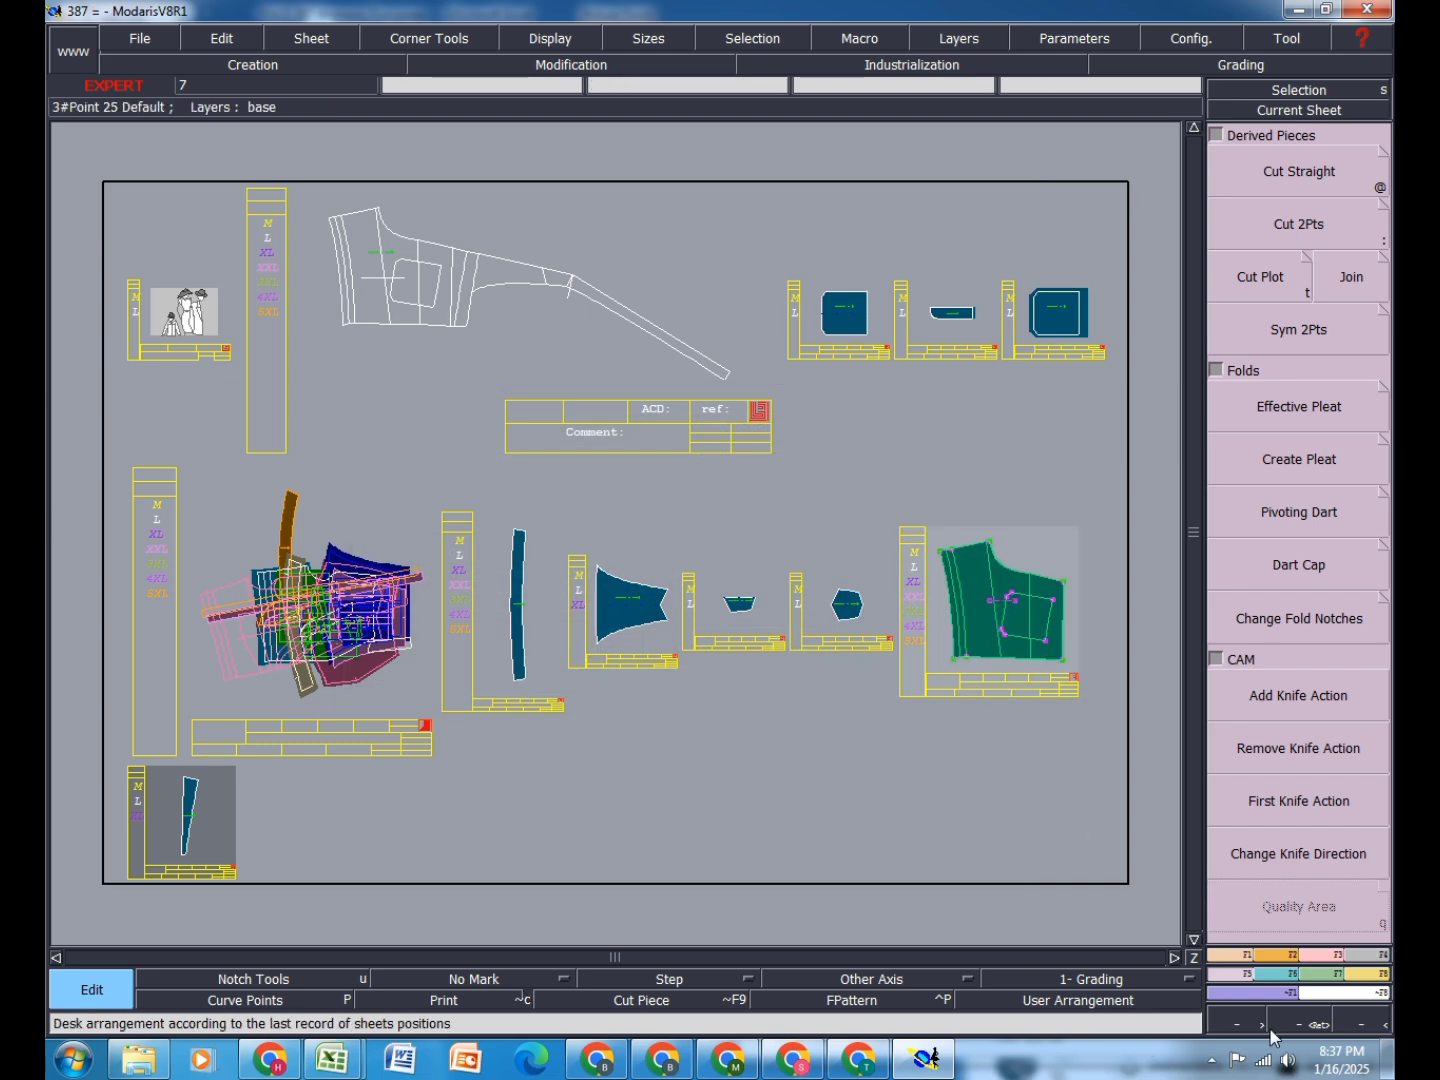
{"action": "left_click", "coordinate": [1356, 955]}
{"action": "left_click", "coordinate": [1300, 160]}
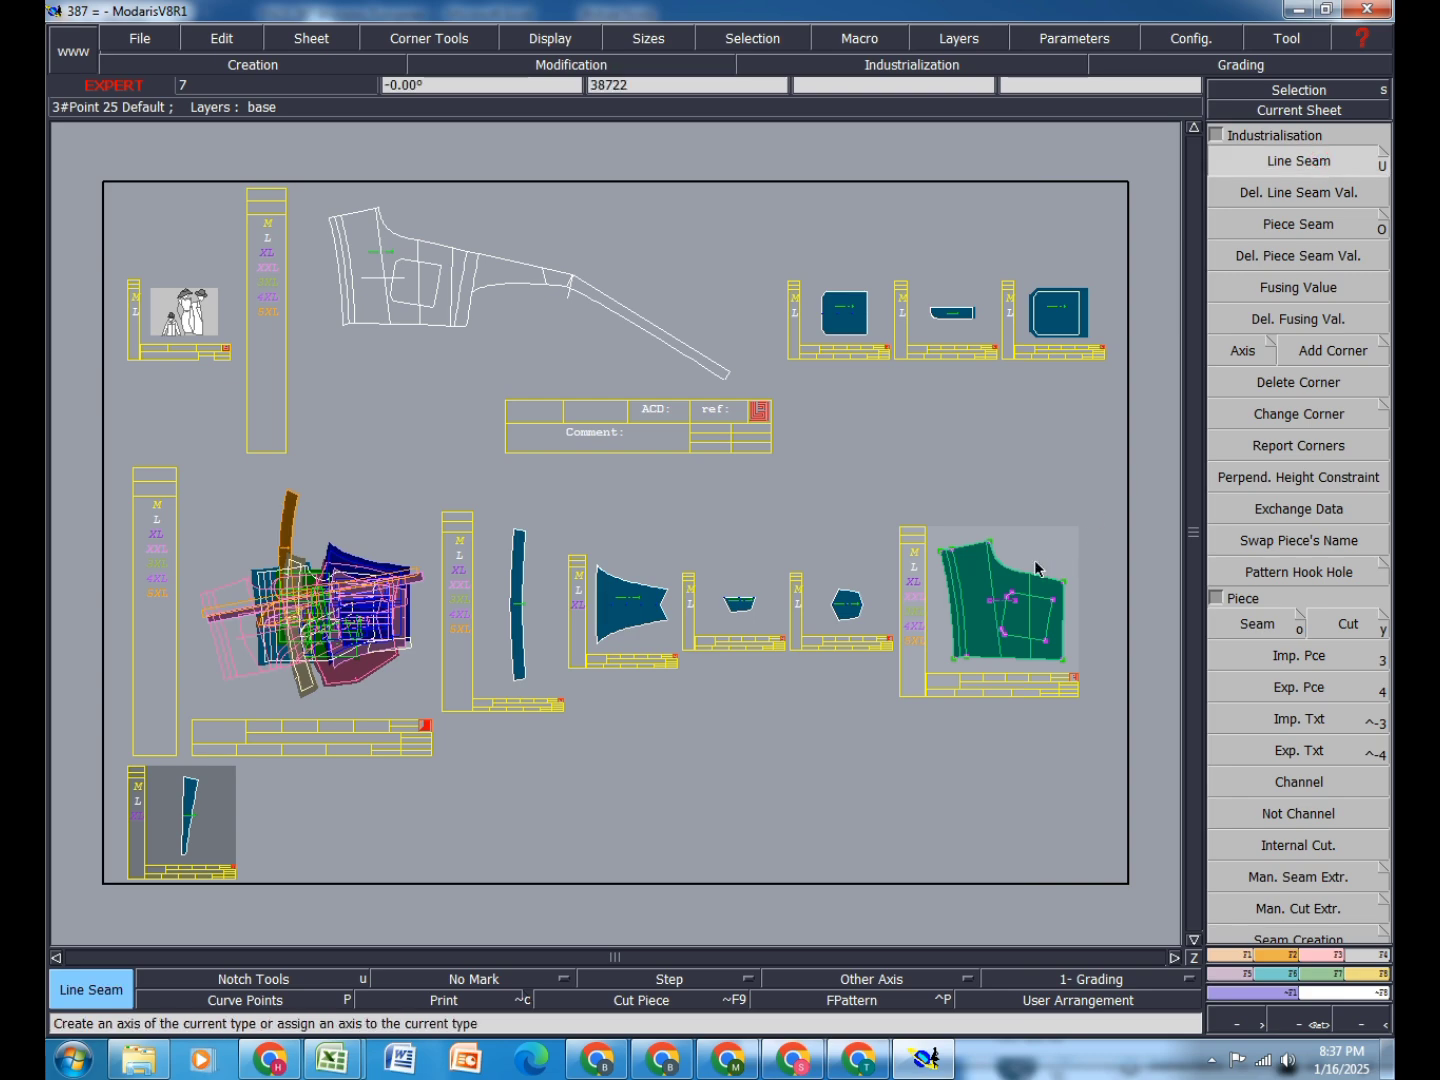
{"action": "left_click", "coordinate": [986, 548]}
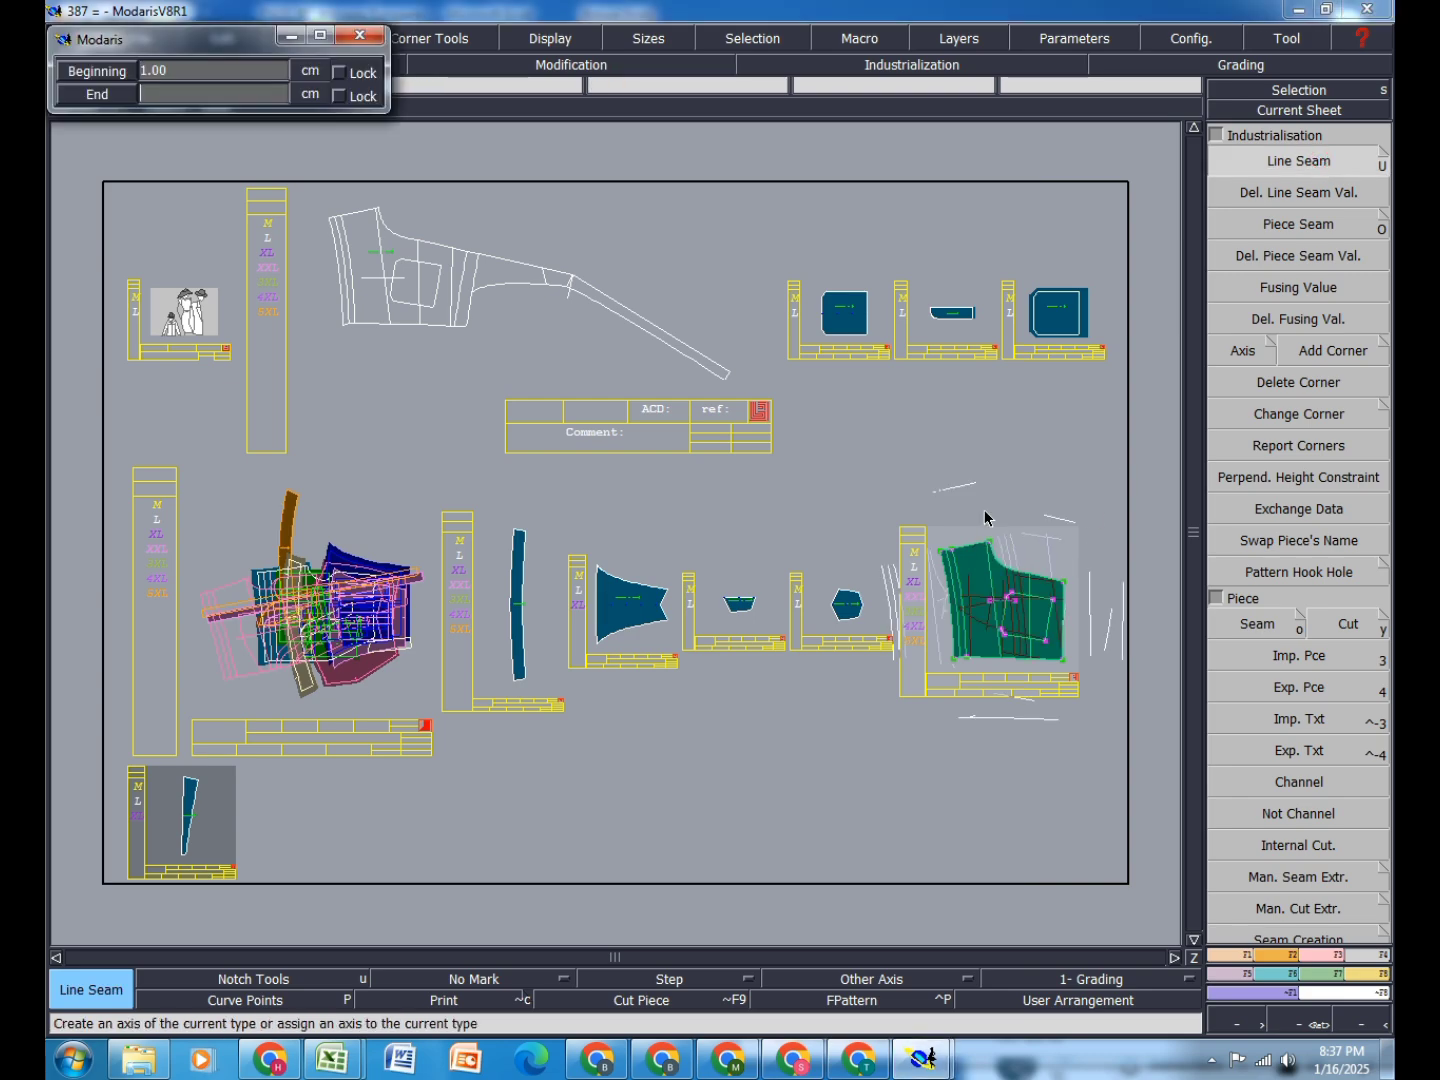
{"action": "type", "text": "1"}
{"action": "key", "text": "Return"}
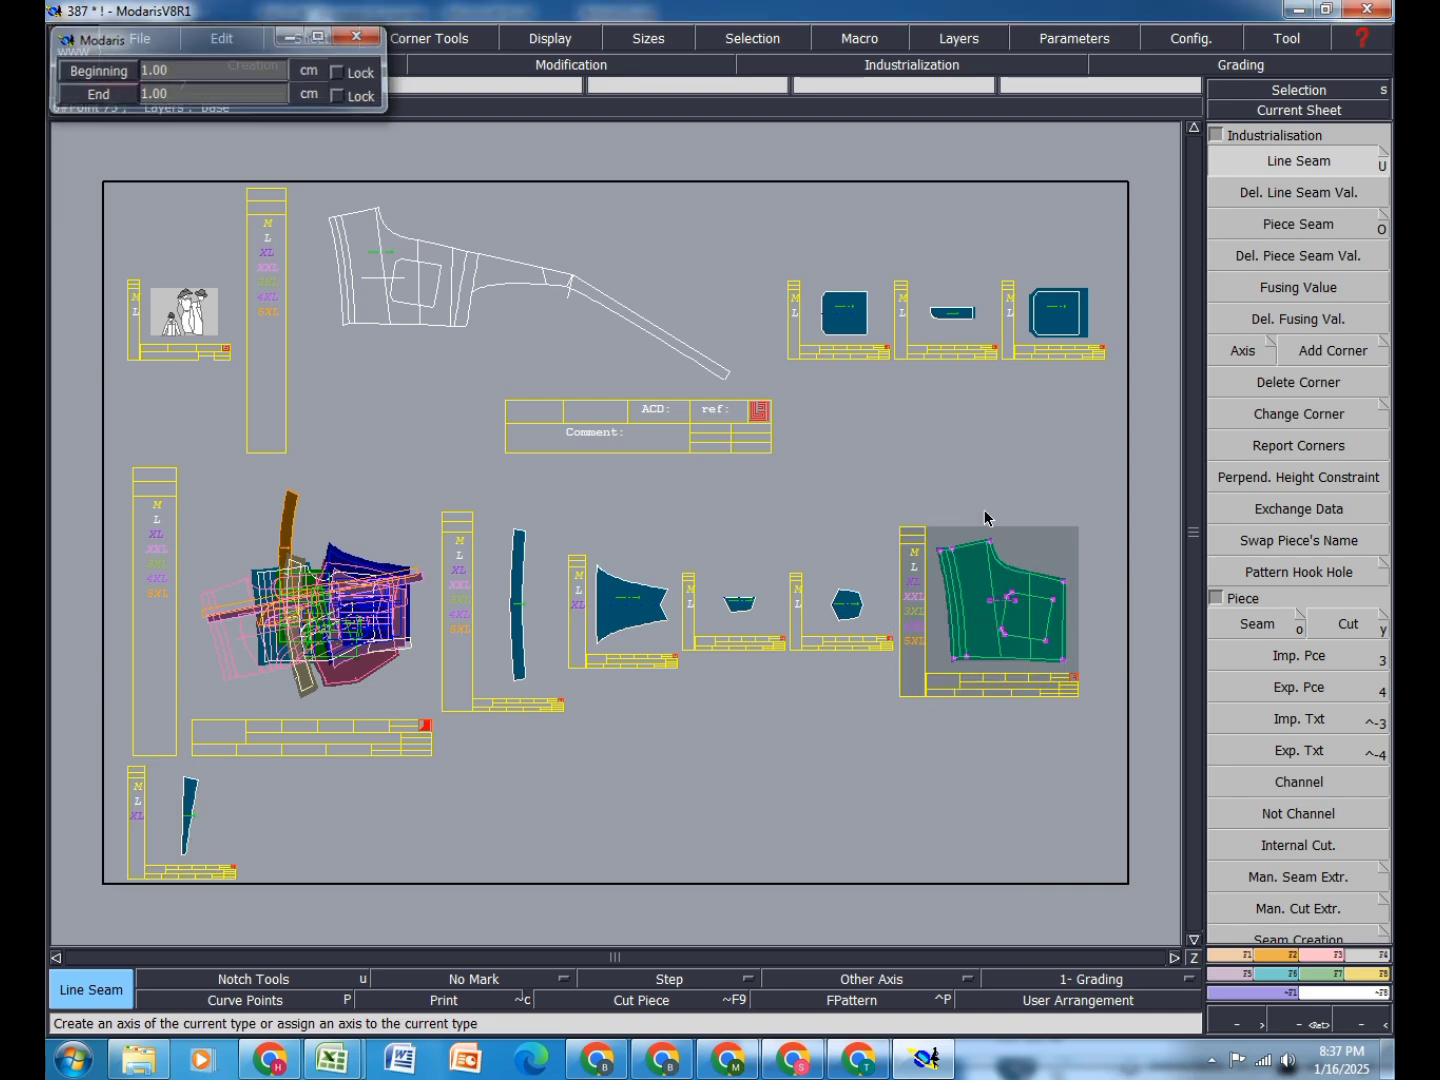
Step: Change the Line Seam allowance along the back leg panel's curved hem edge, entering 2 cm at the beginning
{"action": "scroll", "coordinate": [944, 599], "scroll_direction": "up", "scroll_amount": 3}
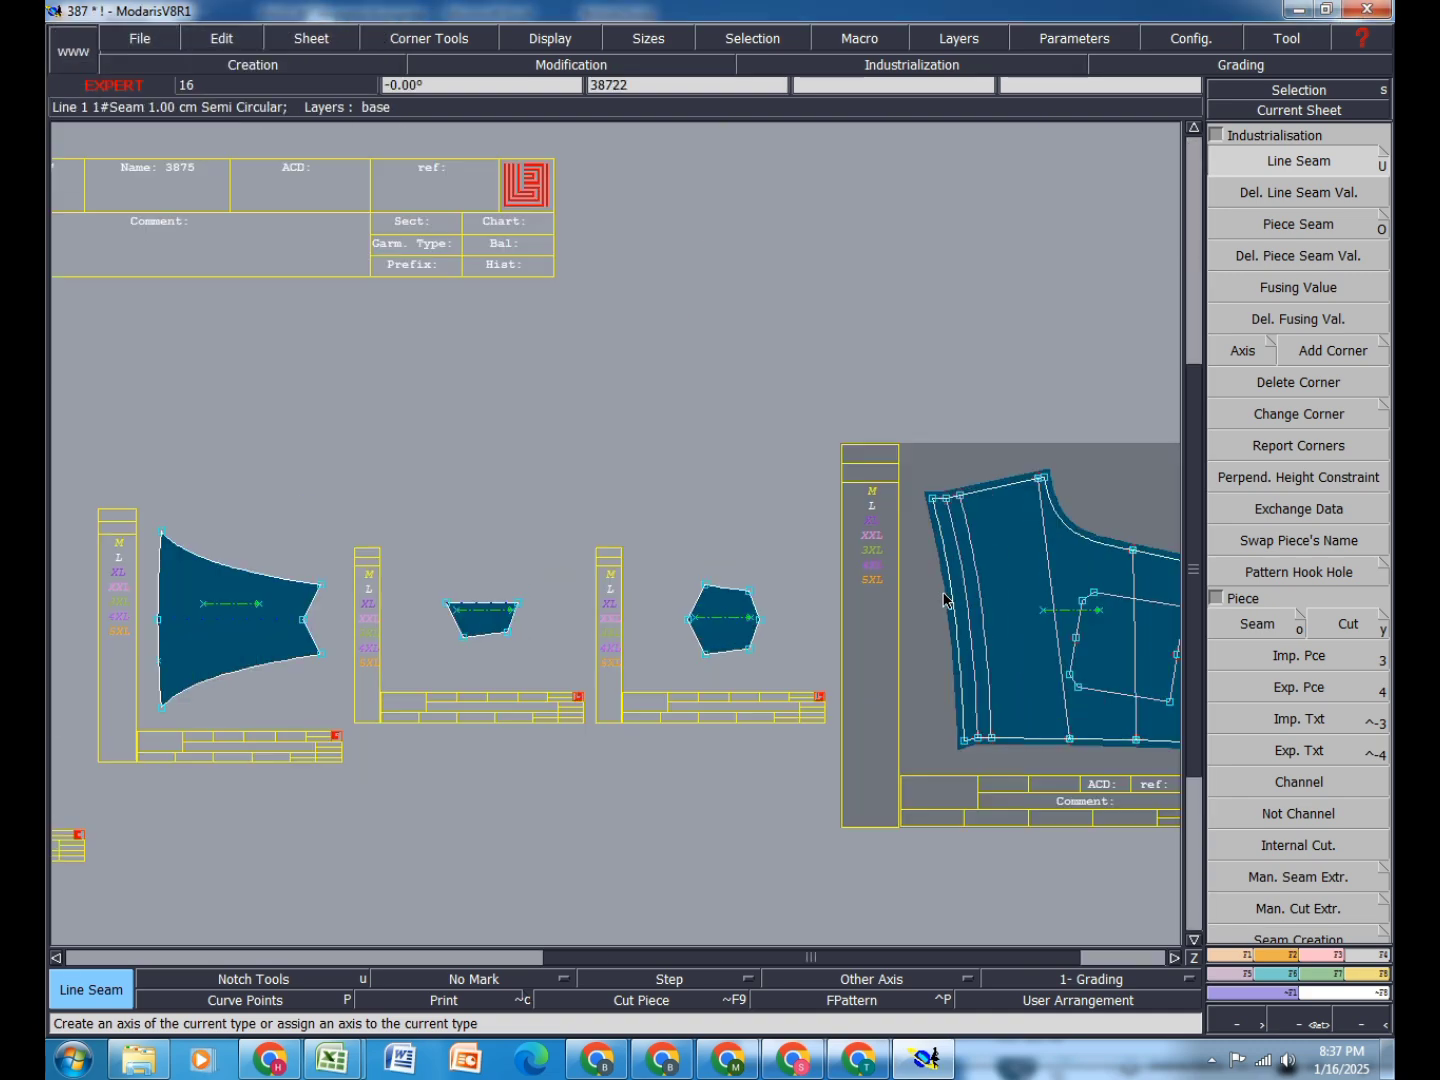
{"action": "left_click", "coordinate": [950, 600]}
{"action": "type", "text": "2"}
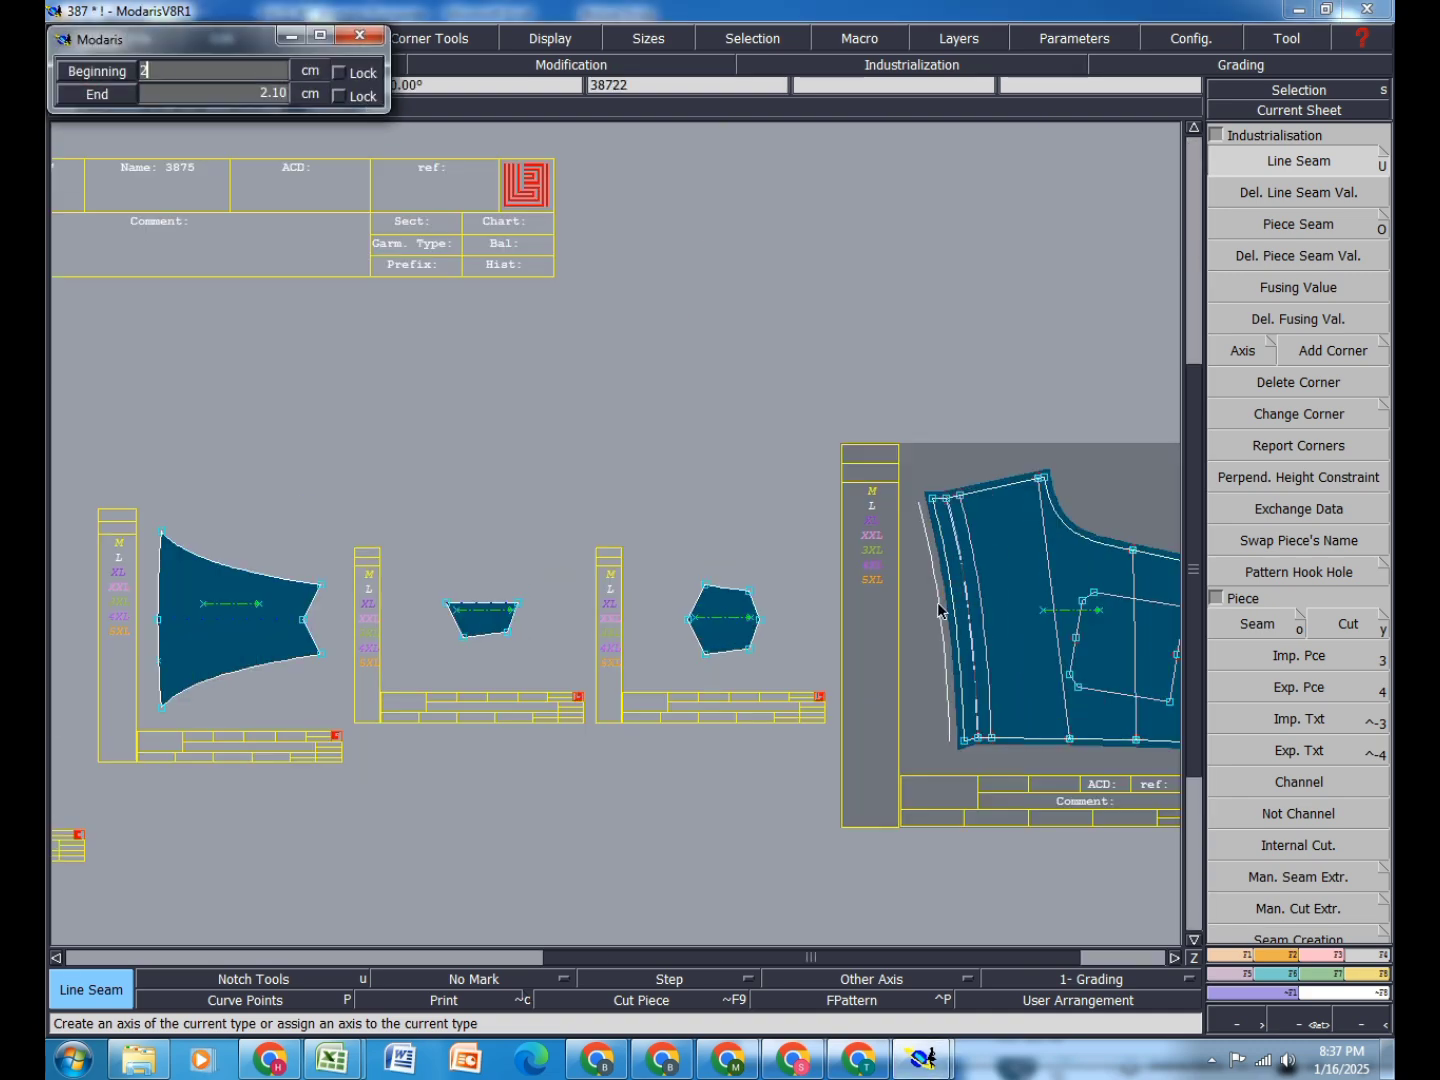
{"action": "key", "text": "Return"}
{"action": "key", "text": "Return"}
{"action": "scroll", "coordinate": [941, 610], "scroll_direction": "down", "scroll_amount": 3}
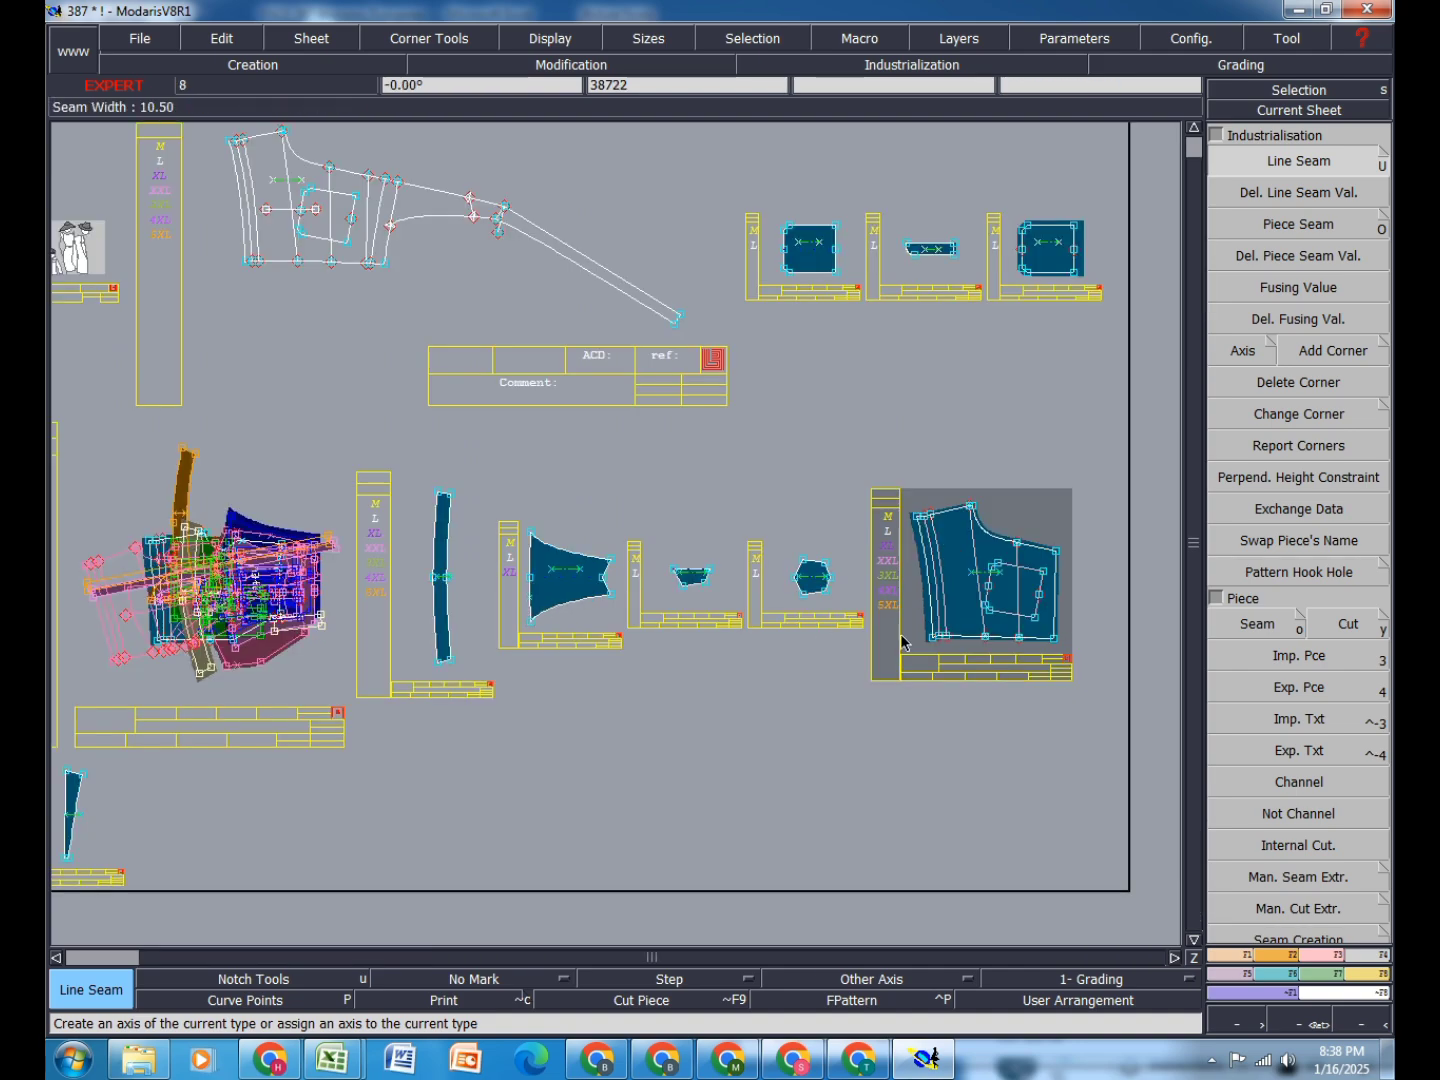
Step: Copy the back leg panel sheet and place the copy in the free area below the row of back pieces
{"action": "scroll", "coordinate": [1073, 640], "scroll_direction": "up", "scroll_amount": 3}
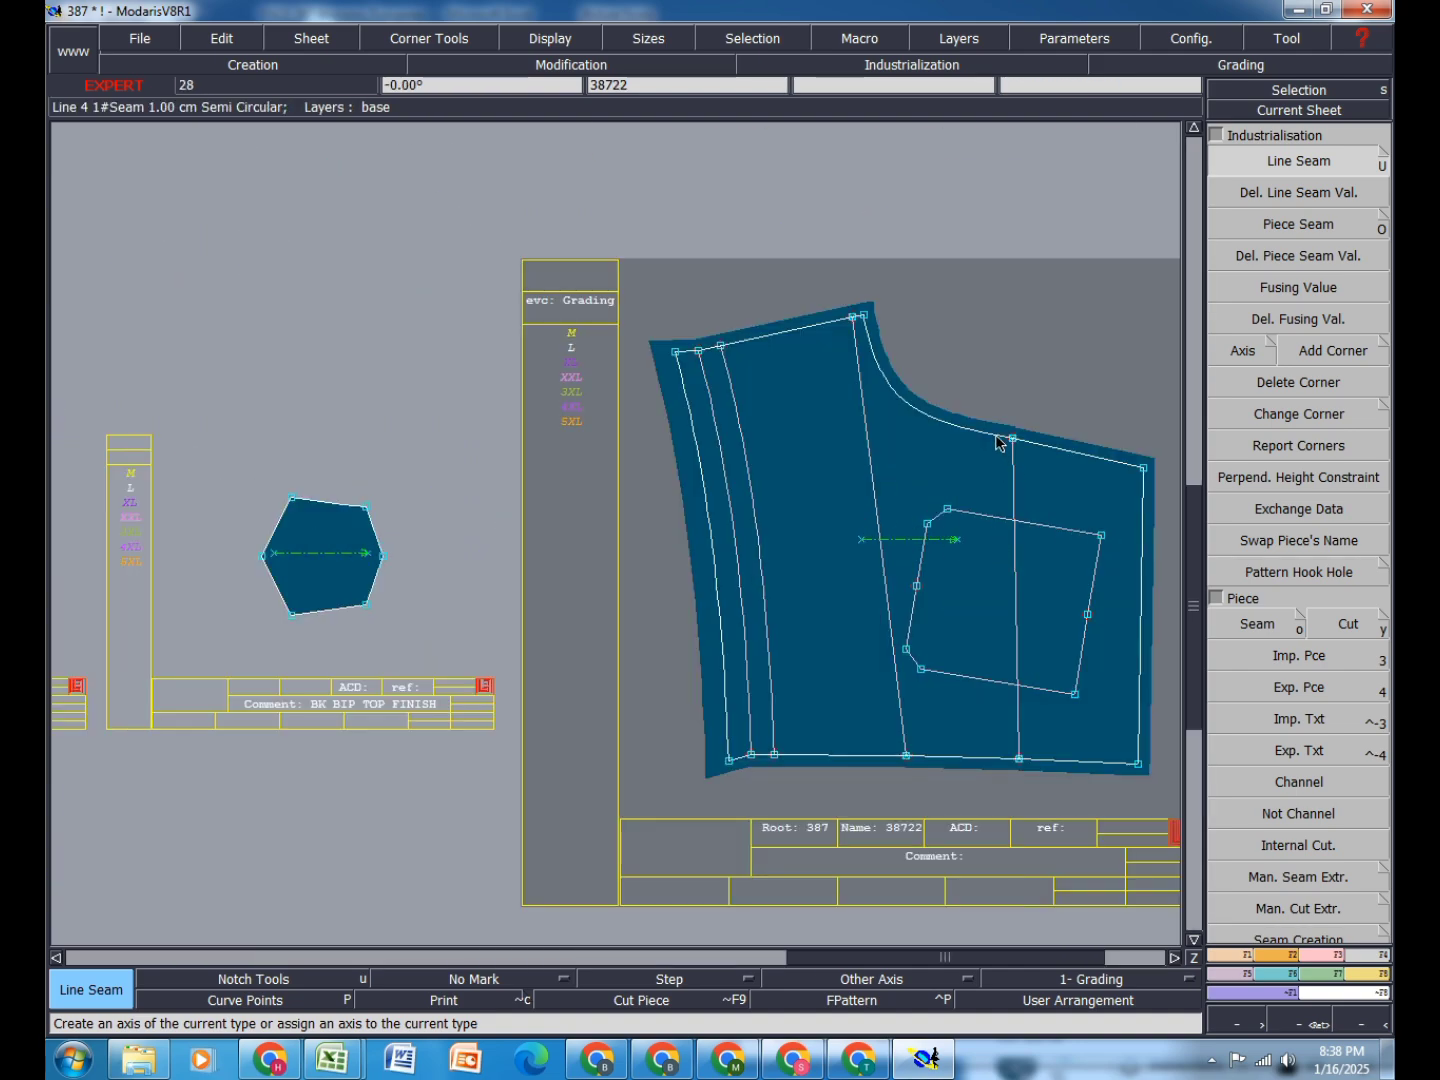
{"action": "scroll", "coordinate": [985, 440], "scroll_direction": "up", "scroll_amount": 3}
{"action": "scroll", "coordinate": [962, 436], "scroll_direction": "down", "scroll_amount": 4}
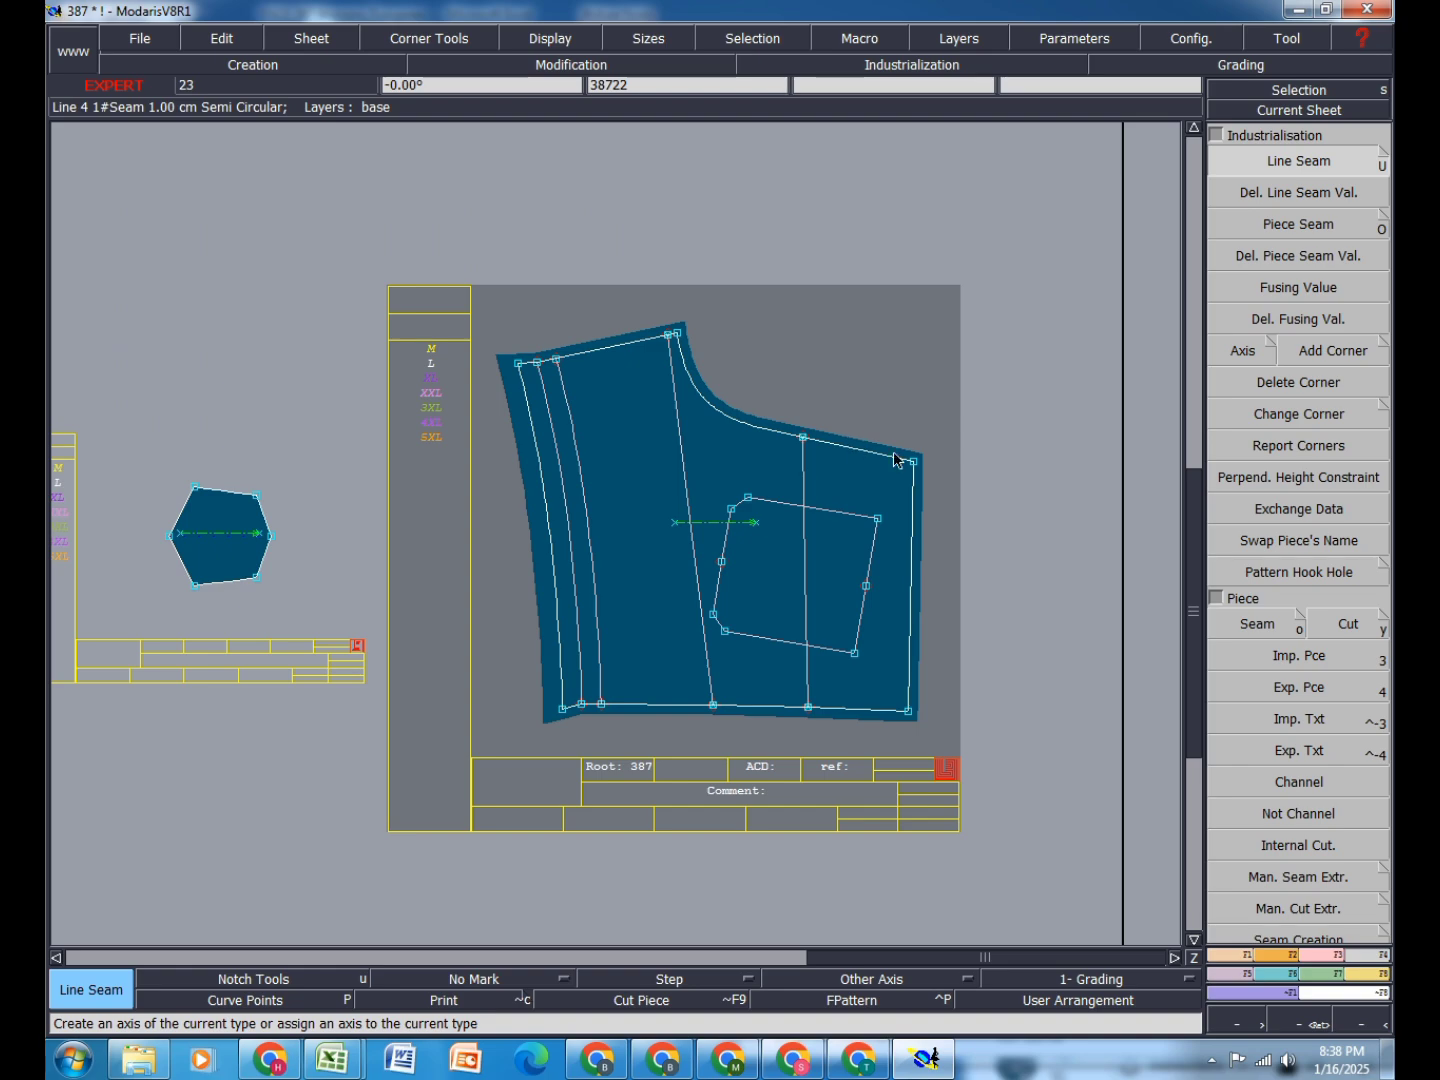
{"action": "scroll", "coordinate": [896, 460], "scroll_direction": "down", "scroll_amount": 3}
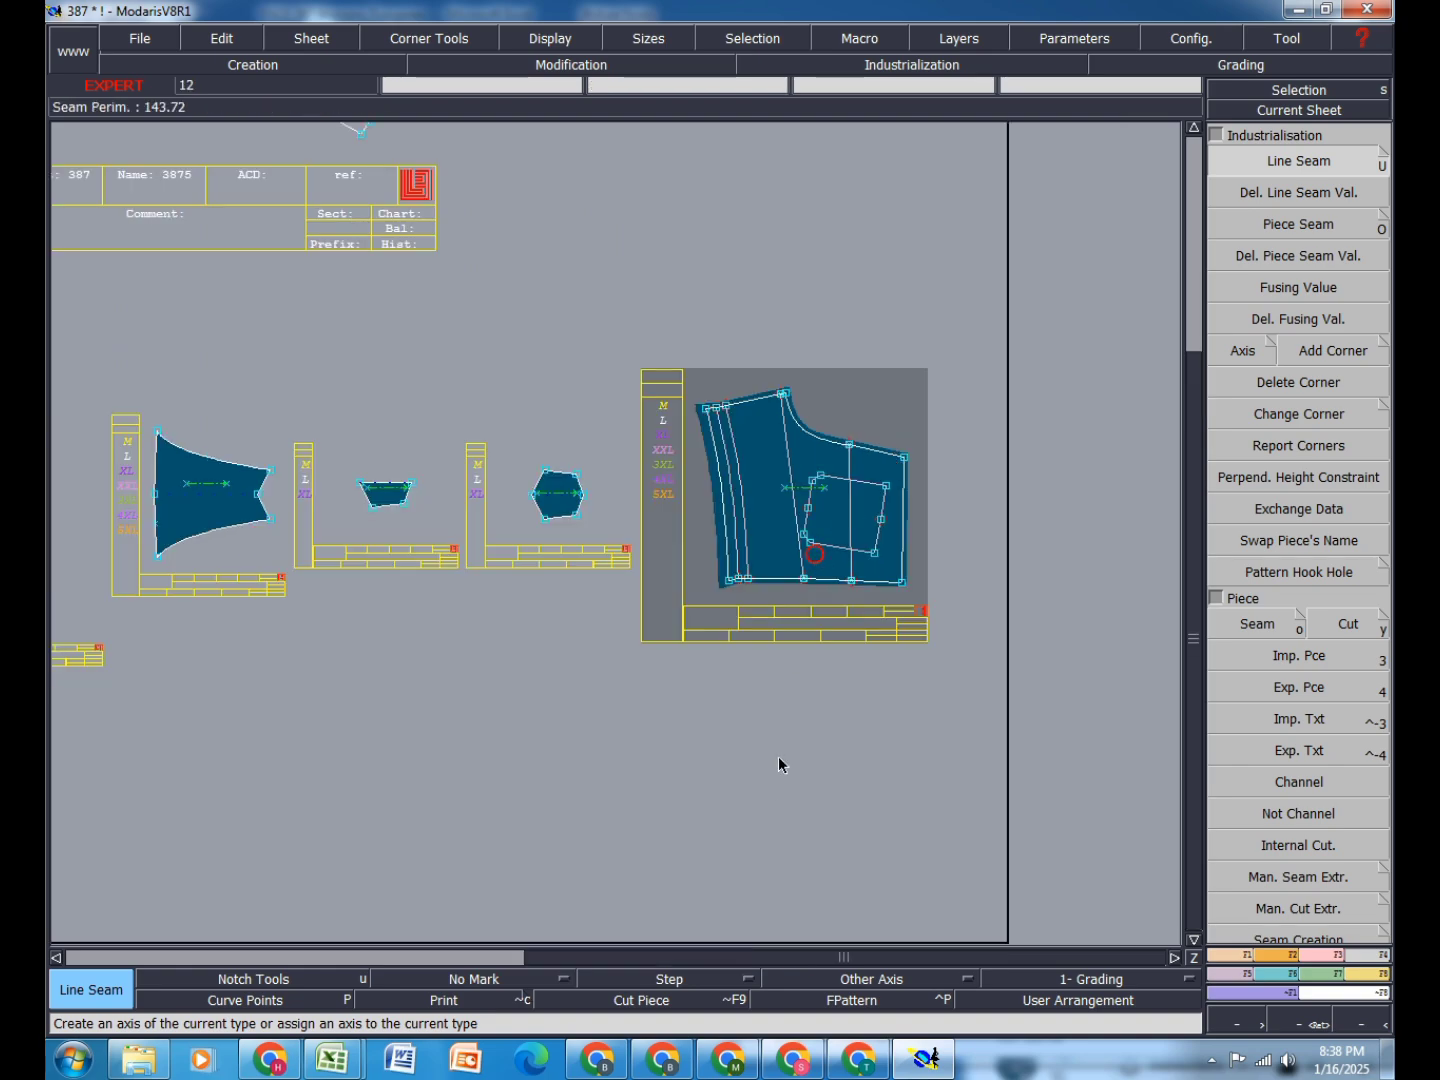
{"action": "left_click", "coordinate": [226, 40]}
{"action": "left_click", "coordinate": [248, 70]}
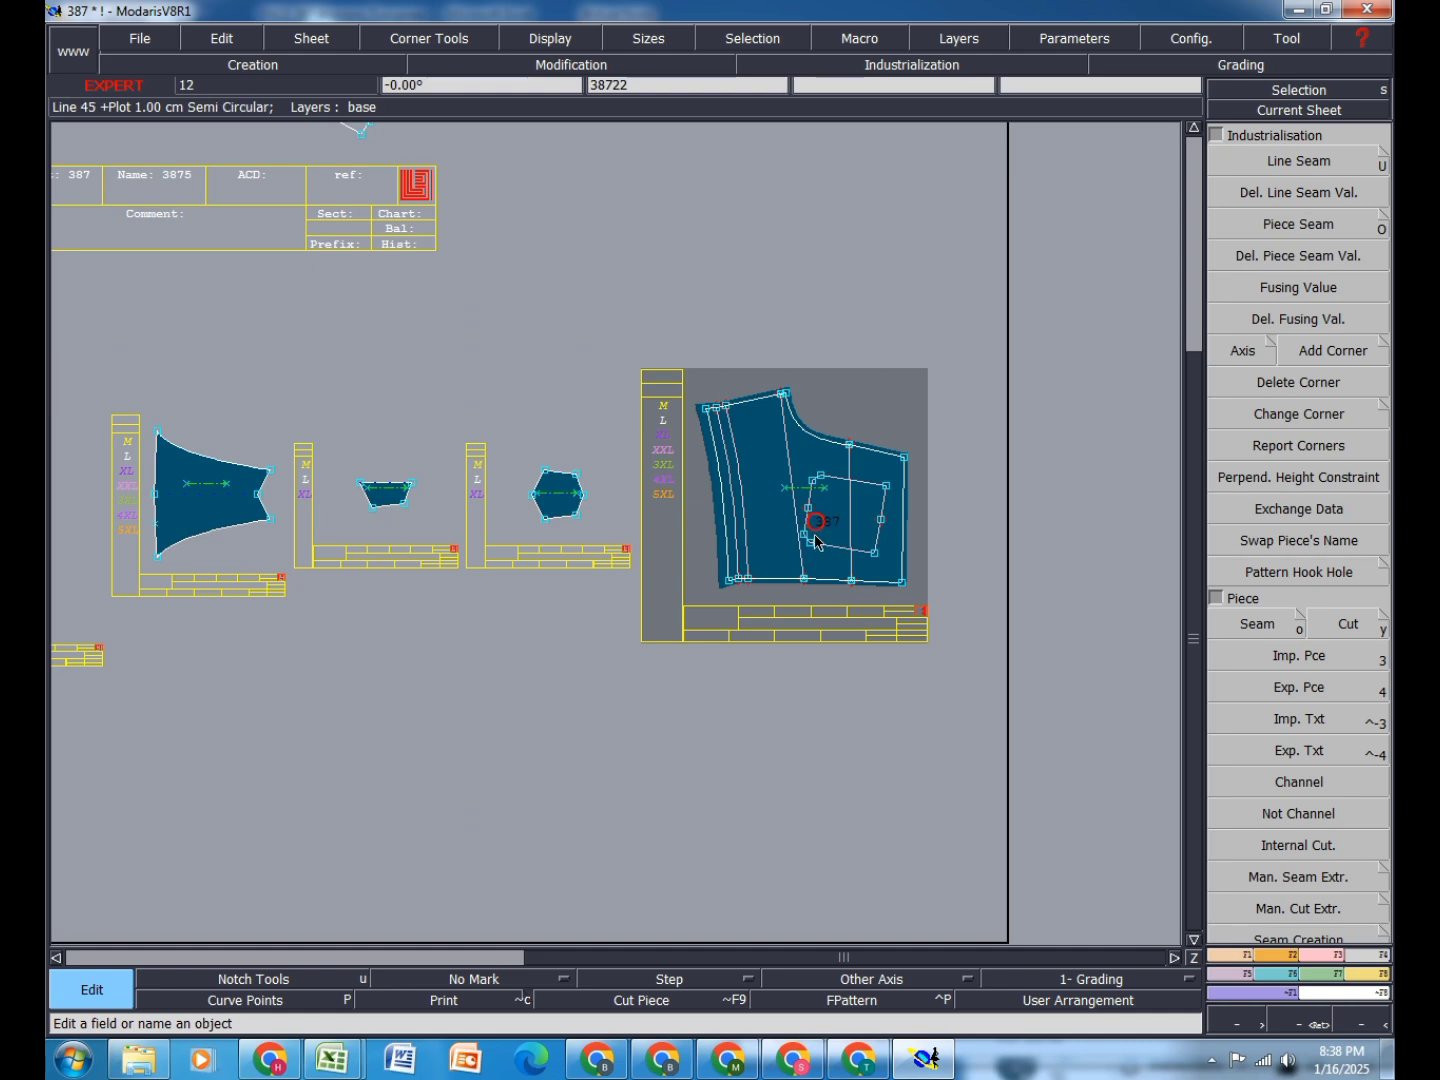
{"action": "left_click", "coordinate": [802, 479]}
{"action": "left_click", "coordinate": [297, 43]}
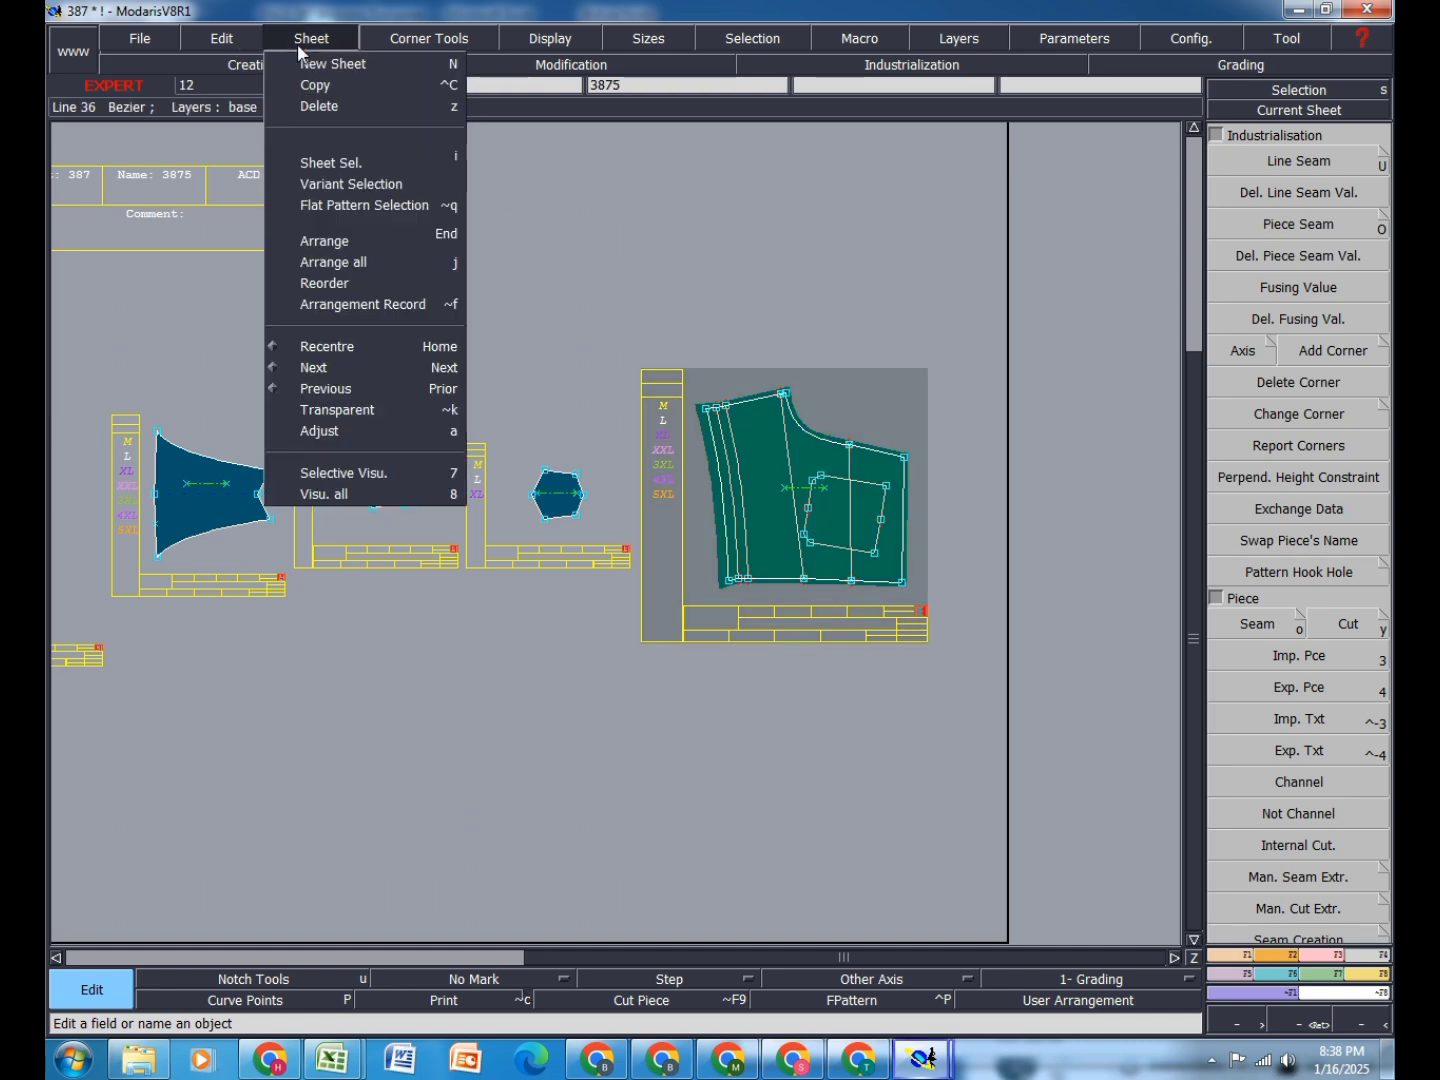
{"action": "left_click", "coordinate": [318, 91]}
{"action": "left_click", "coordinate": [855, 645]}
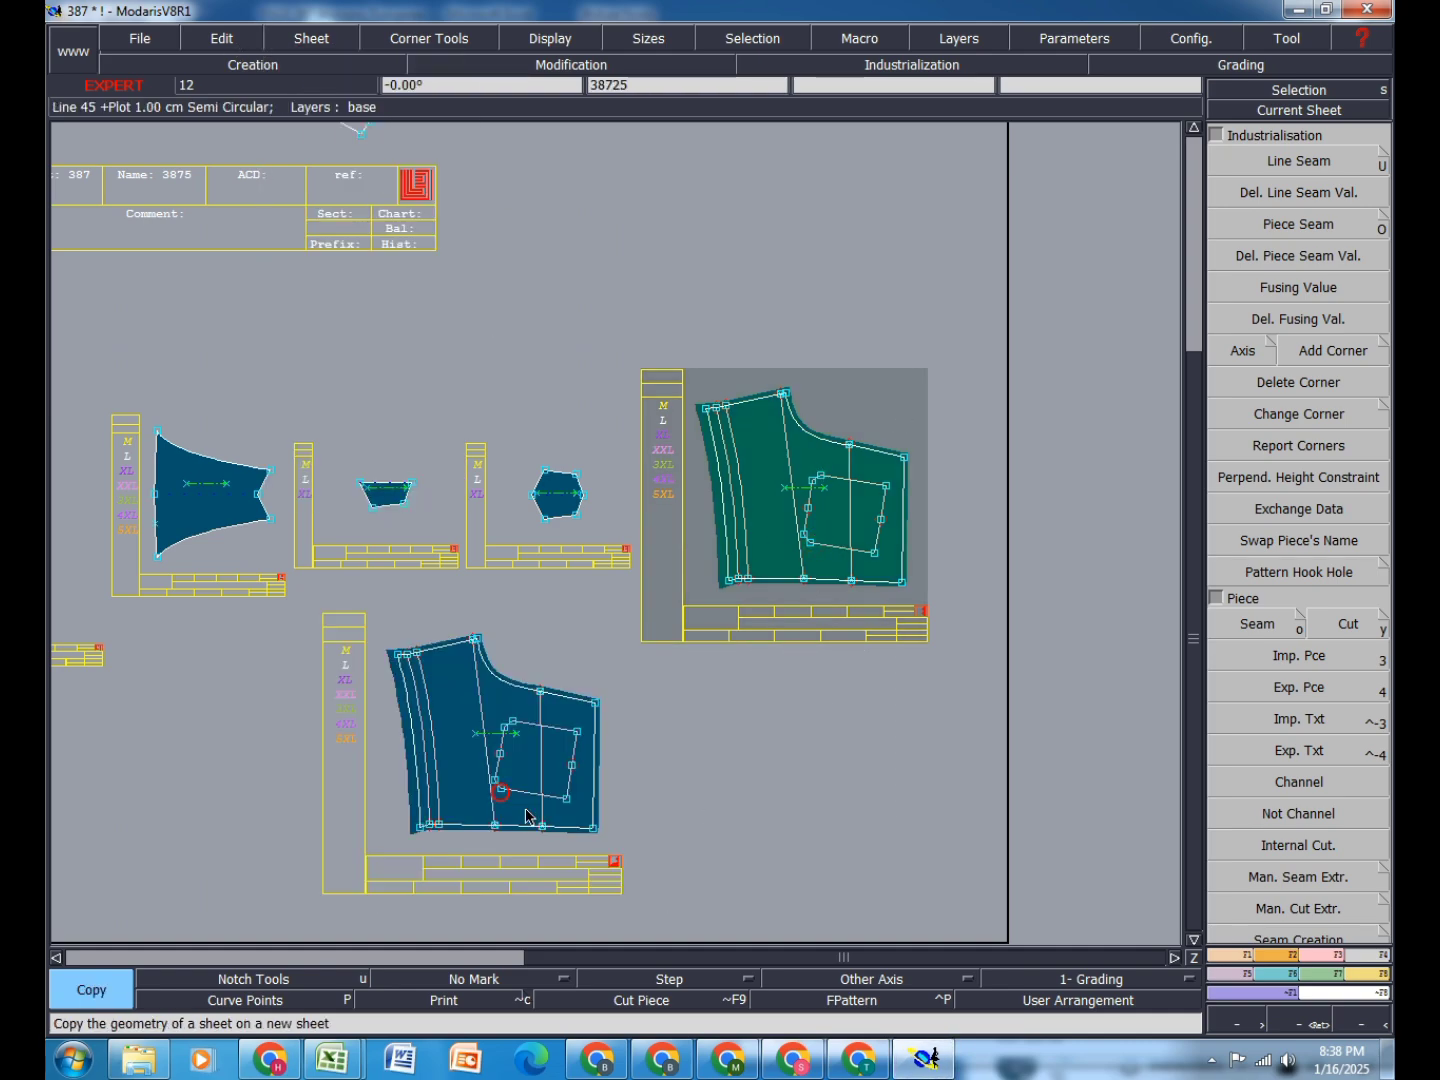
{"action": "left_click", "coordinate": [530, 870]}
Step: Mirror the copied back leg panel with X symmetry
{"action": "left_click", "coordinate": [1280, 957]}
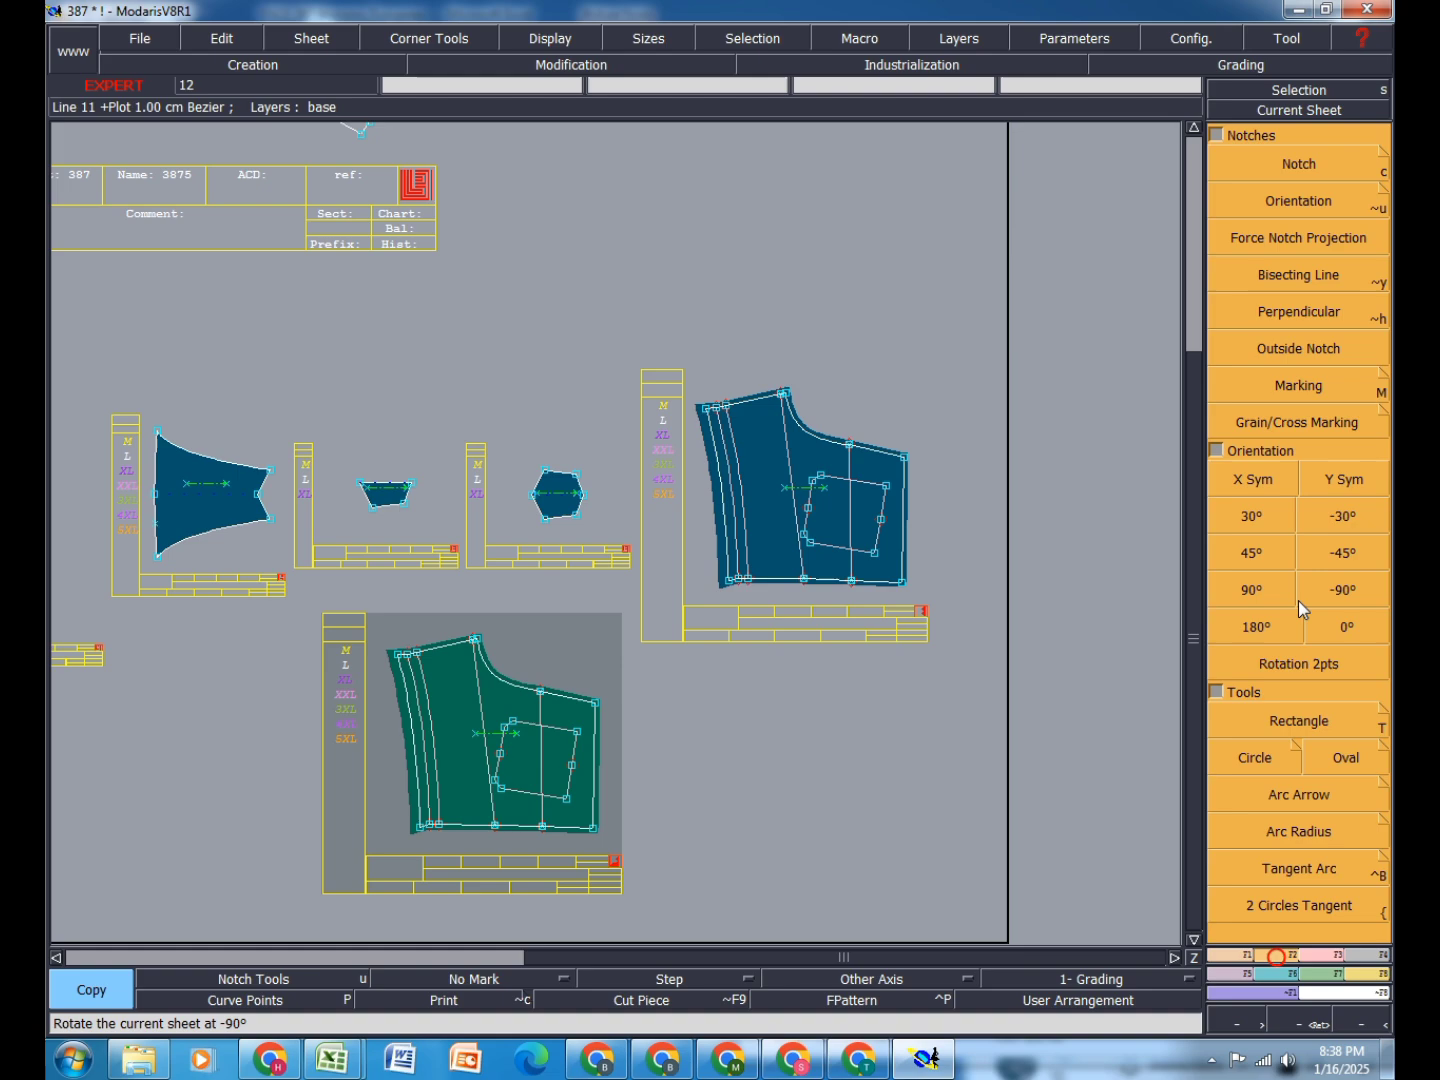
{"action": "left_click", "coordinate": [1262, 483]}
{"action": "scroll", "coordinate": [595, 620], "scroll_direction": "down", "scroll_amount": 2}
{"action": "scroll", "coordinate": [563, 779], "scroll_direction": "up", "scroll_amount": 4}
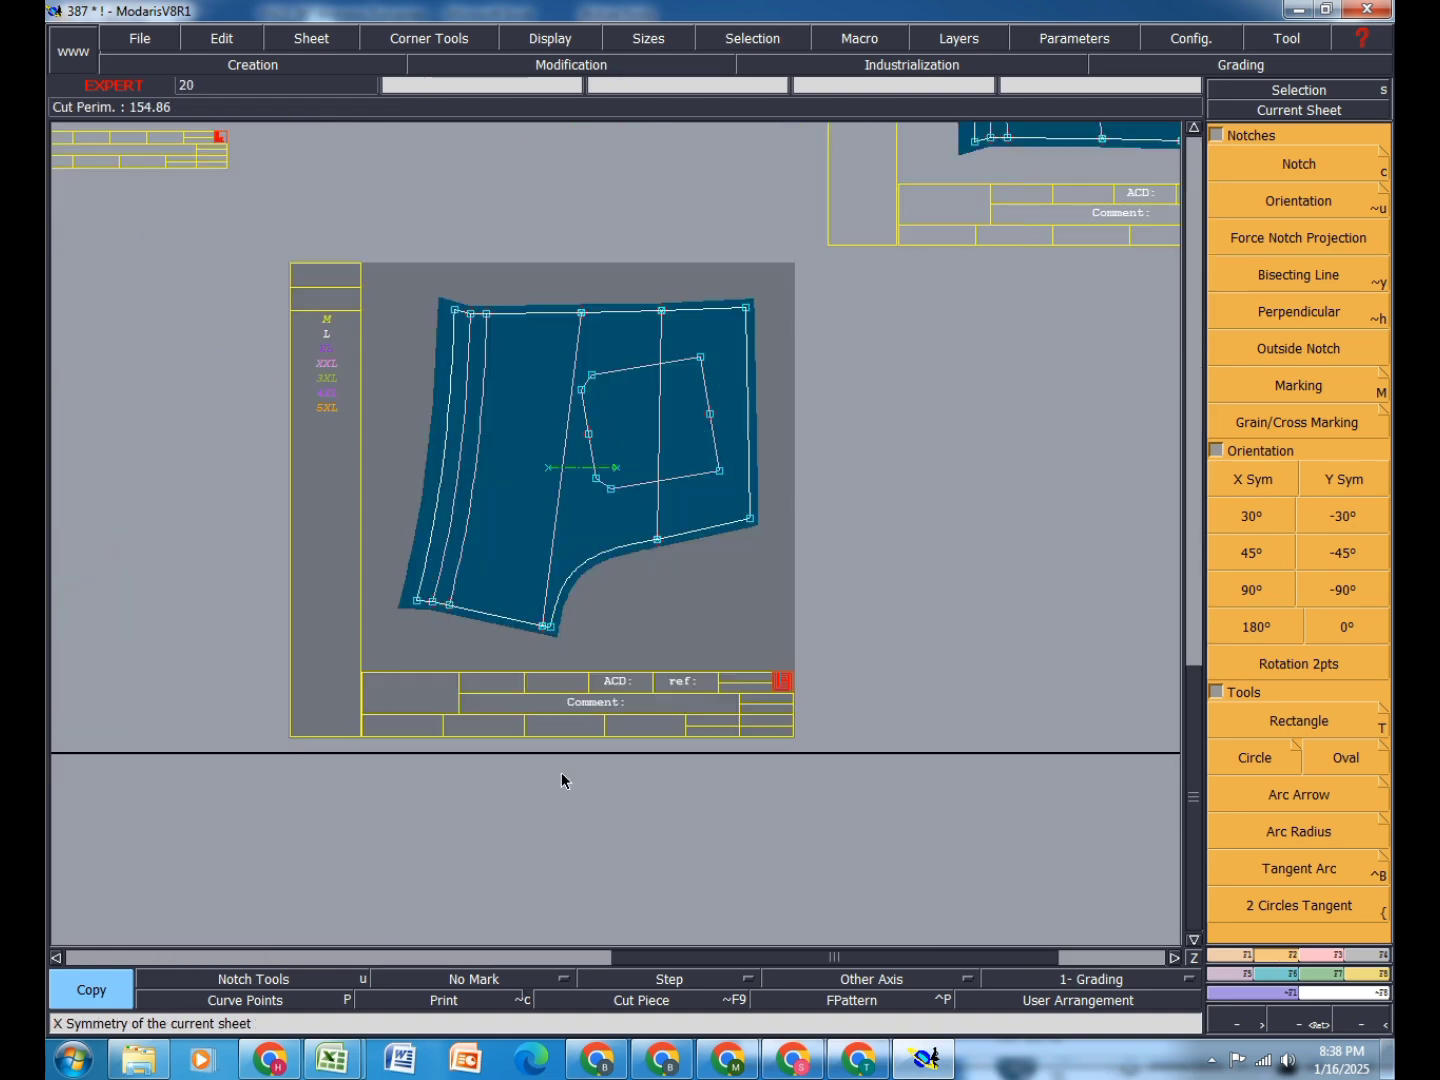
{"action": "scroll", "coordinate": [411, 767], "scroll_direction": "down", "scroll_amount": 2}
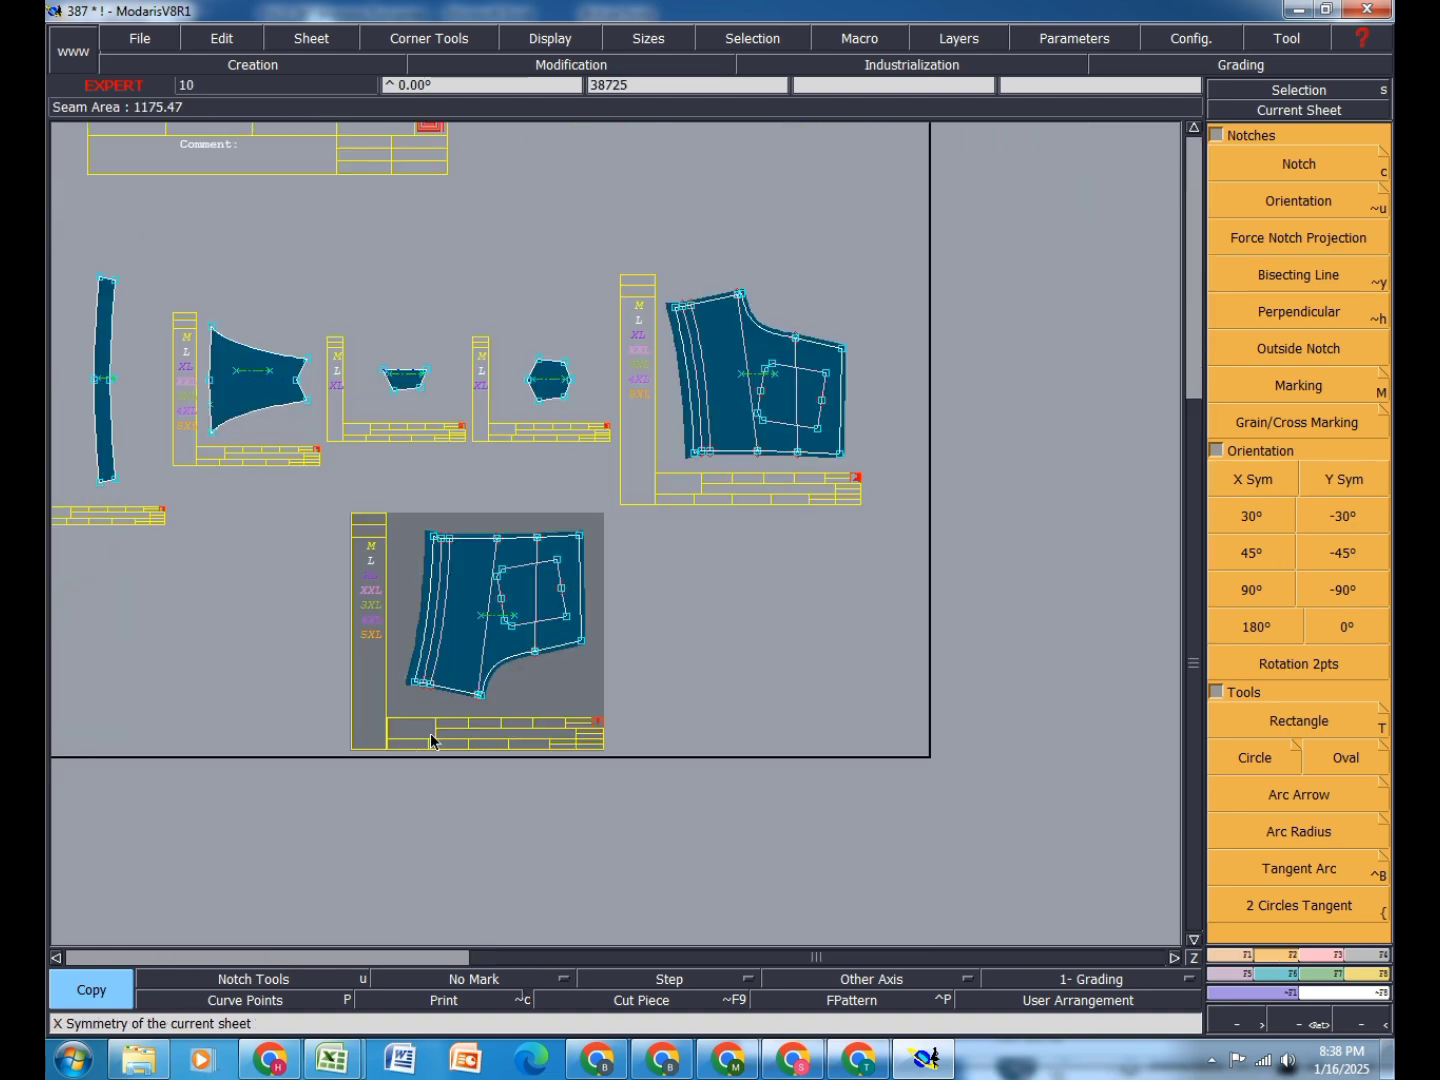
Step: Set the Line Seam allowance along the original back leg panel's curved rise edge, entering 2 cm at the beginning
{"action": "key", "text": "F6"}
{"action": "left_click", "coordinate": [786, 330]}
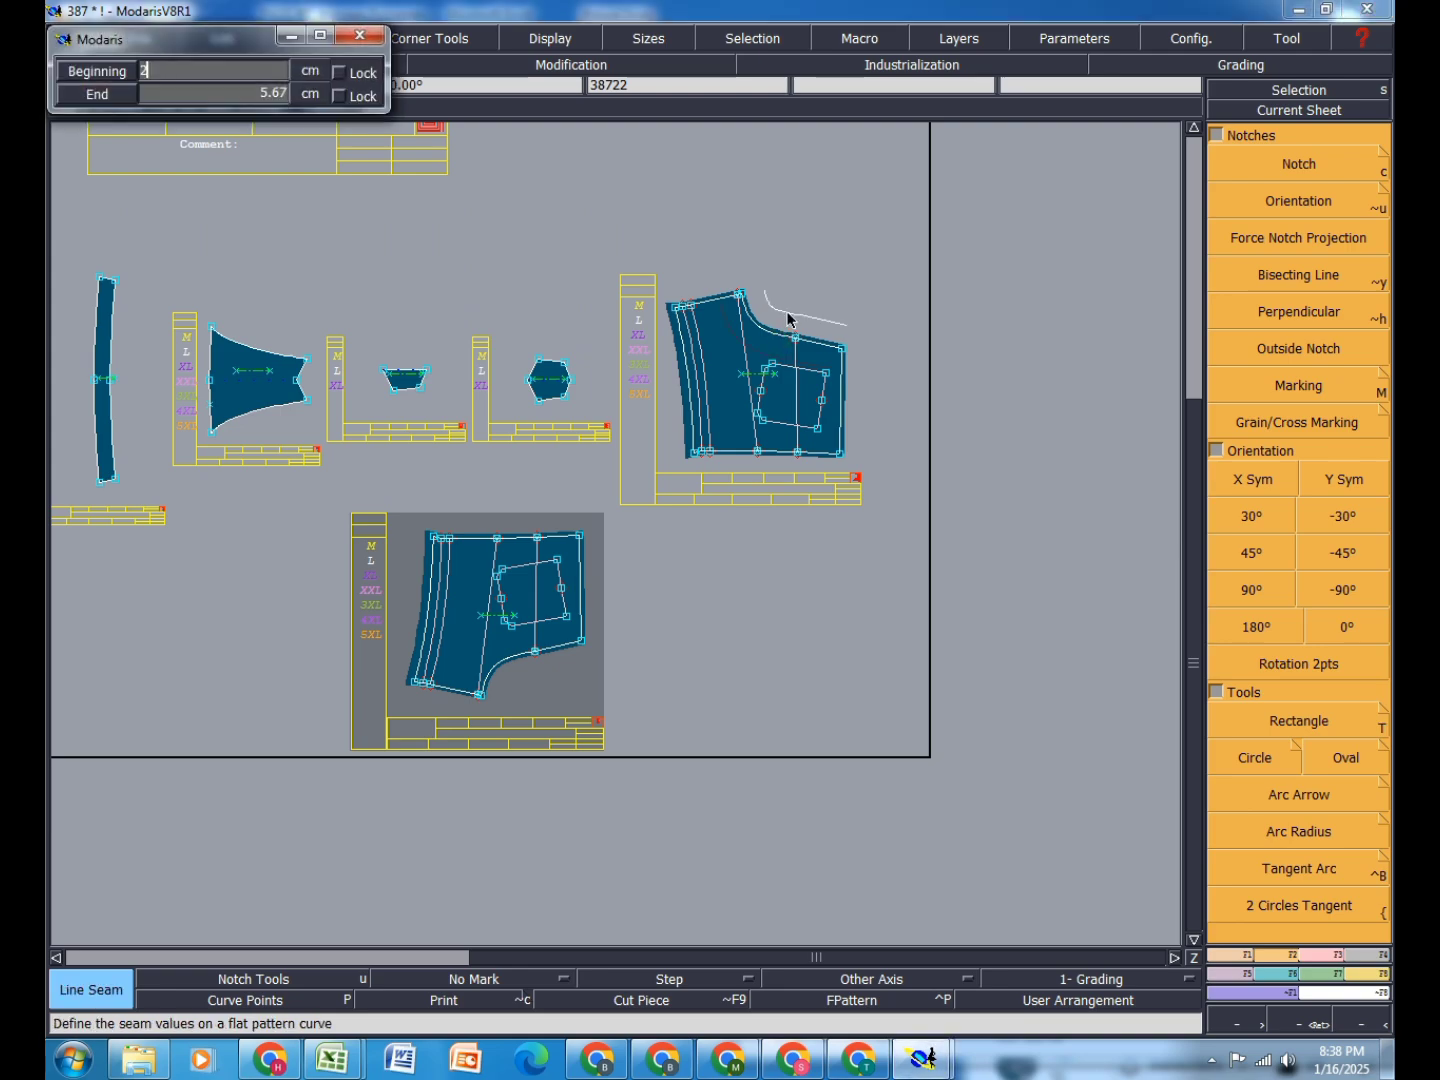
{"action": "key", "text": "Return"}
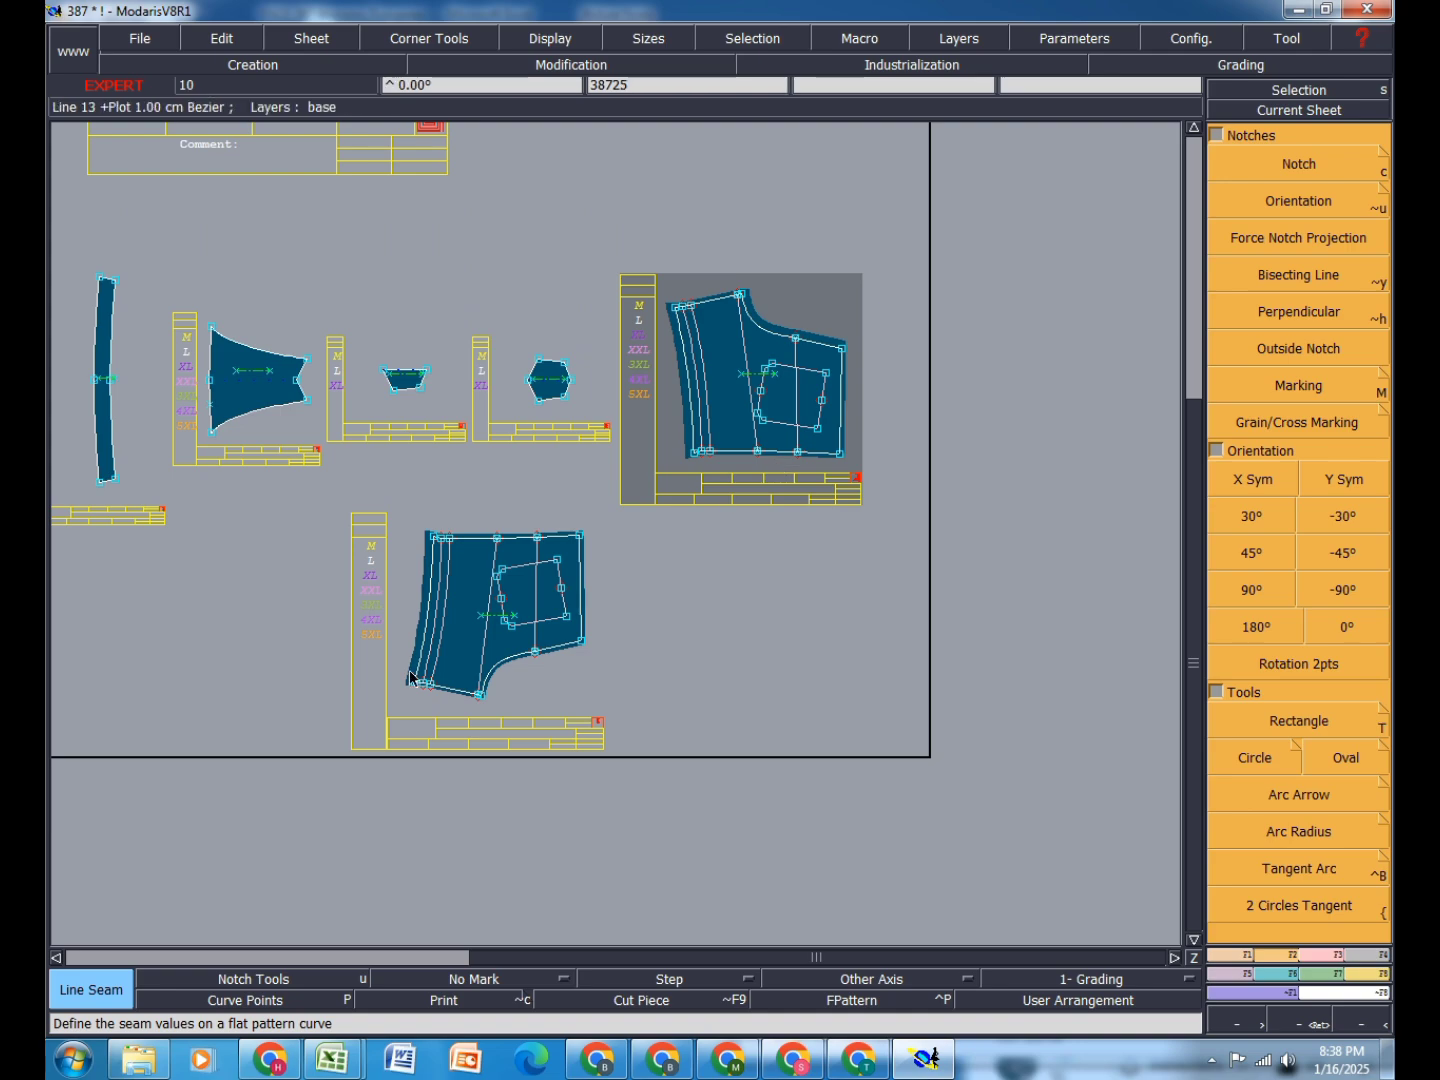
Step: Enter the comment "BAK SI-R" in the original back leg panel's title block
{"action": "scroll", "coordinate": [772, 384], "scroll_direction": "up", "scroll_amount": 1}
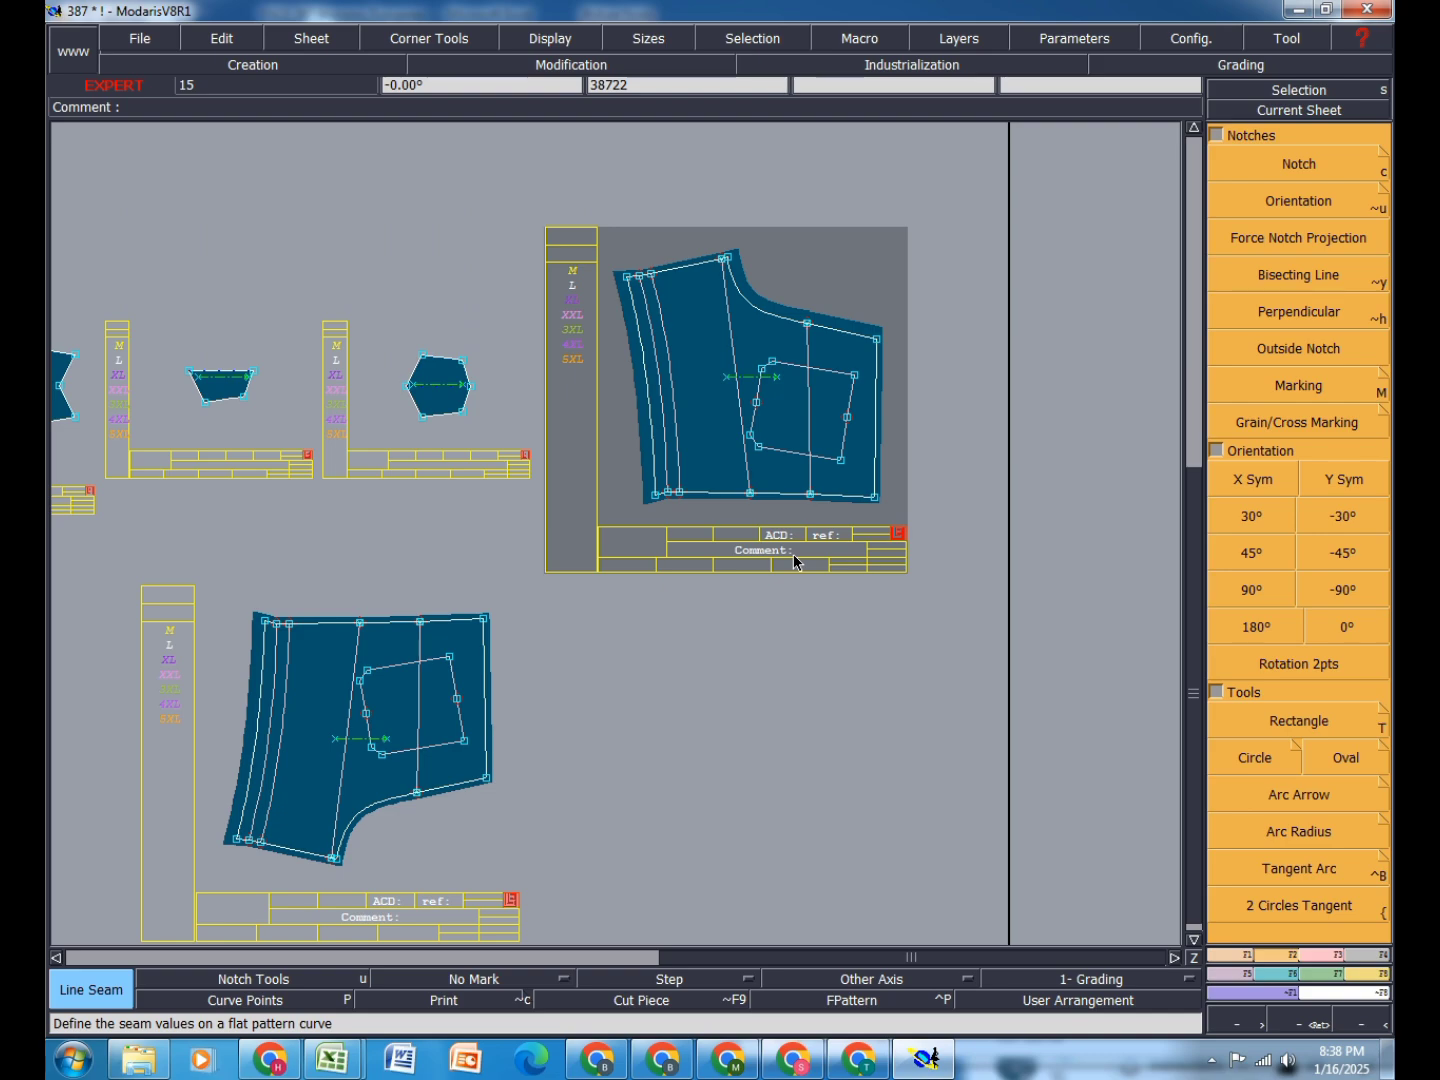
{"action": "left_click", "coordinate": [222, 40]}
{"action": "left_click", "coordinate": [222, 59]}
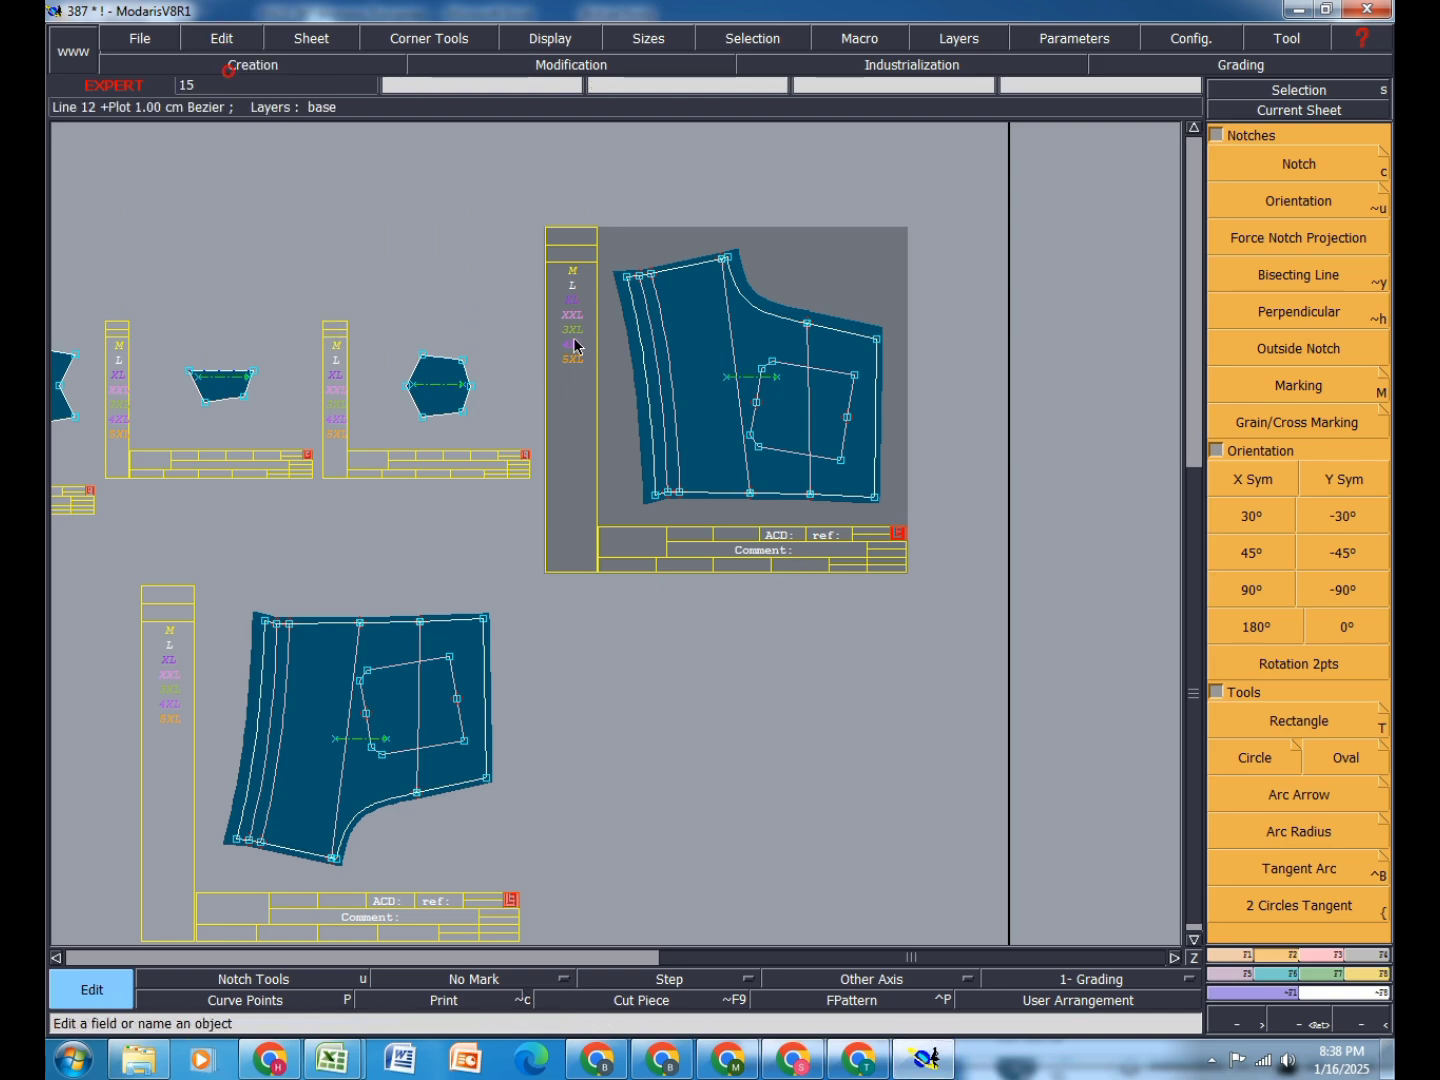
{"action": "left_click", "coordinate": [807, 551]}
{"action": "type", "text": "RA"}
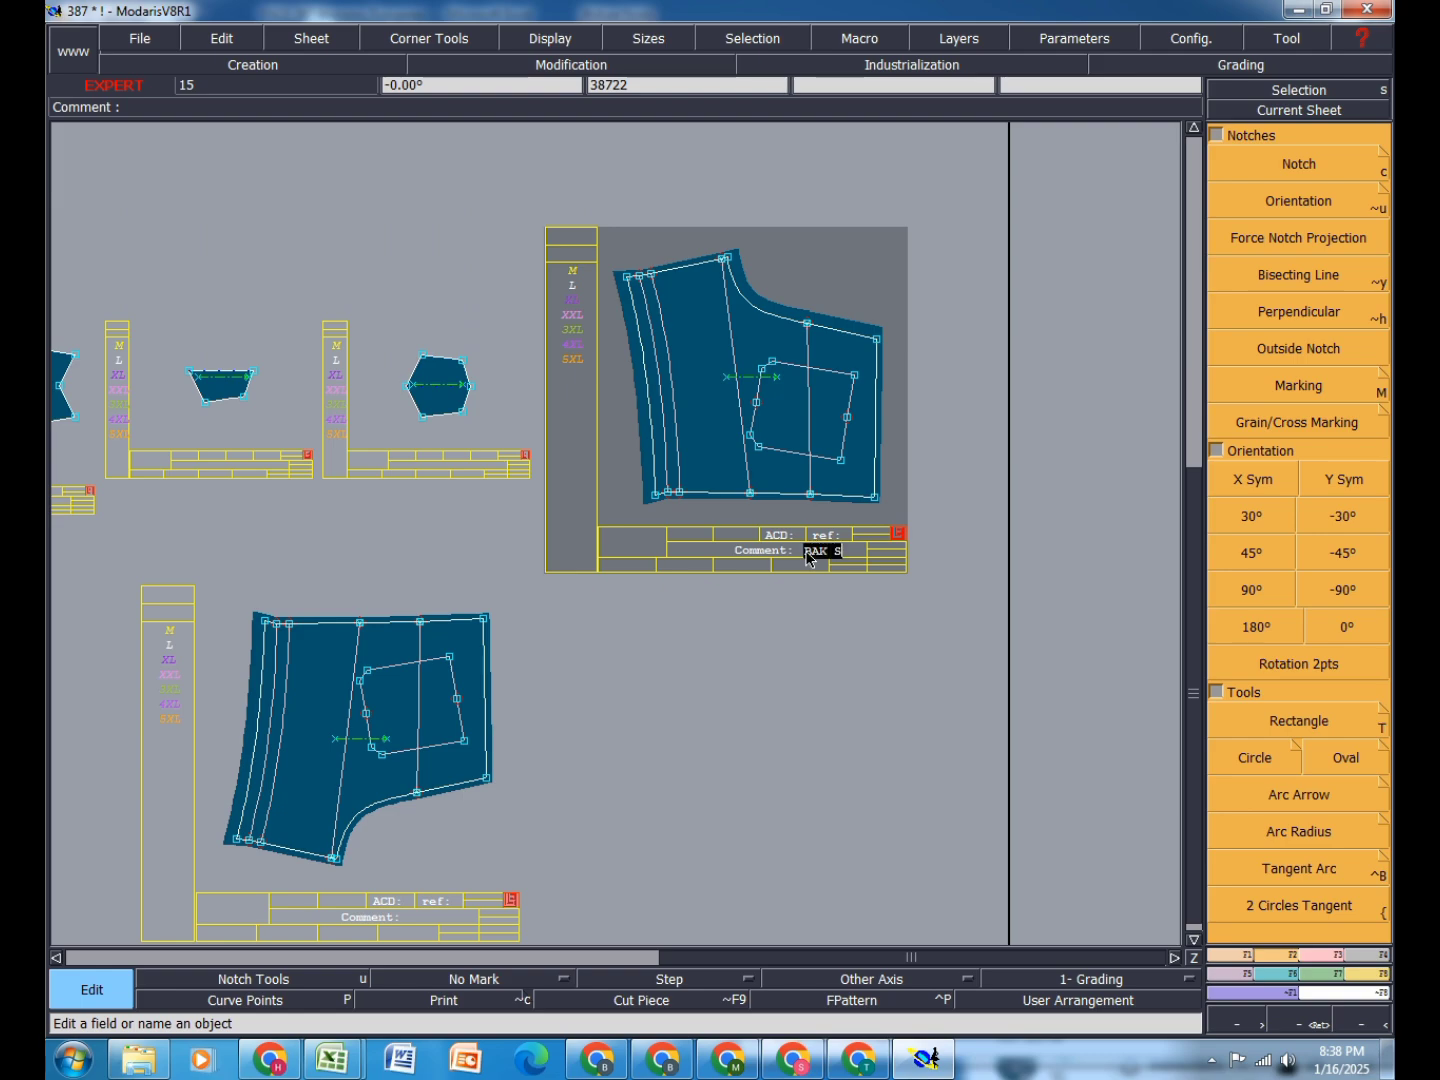
{"action": "type", "text": "K SI-R"}
{"action": "key", "text": "Return"}
Step: Enter the comment "BAK SI-L 1X1" in the mirrored back leg panel's title block
{"action": "scroll", "coordinate": [520, 780], "scroll_direction": "down", "scroll_amount": 2}
{"action": "scroll", "coordinate": [450, 870], "scroll_direction": "up", "scroll_amount": 3}
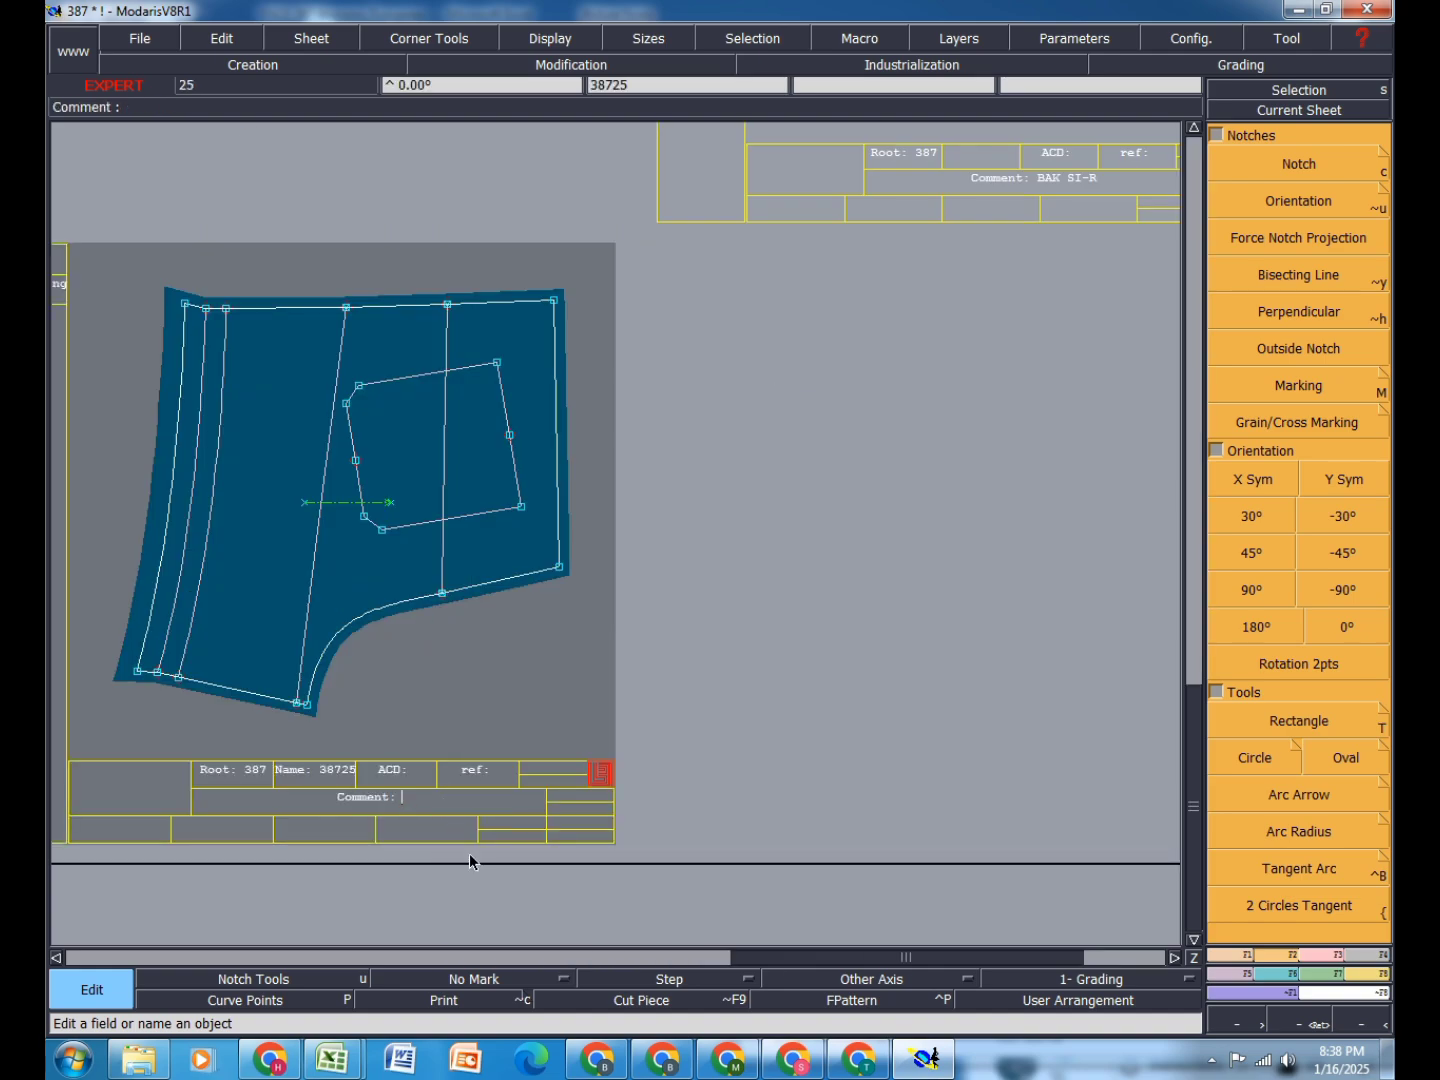
{"action": "type", "text": "BA"}
{"action": "type", "text": "K SI"}
{"action": "key", "text": "BackSpace"}
{"action": "type", "text": "-L"}
{"action": "key", "text": "Return"}
{"action": "left_click", "coordinate": [448, 797]}
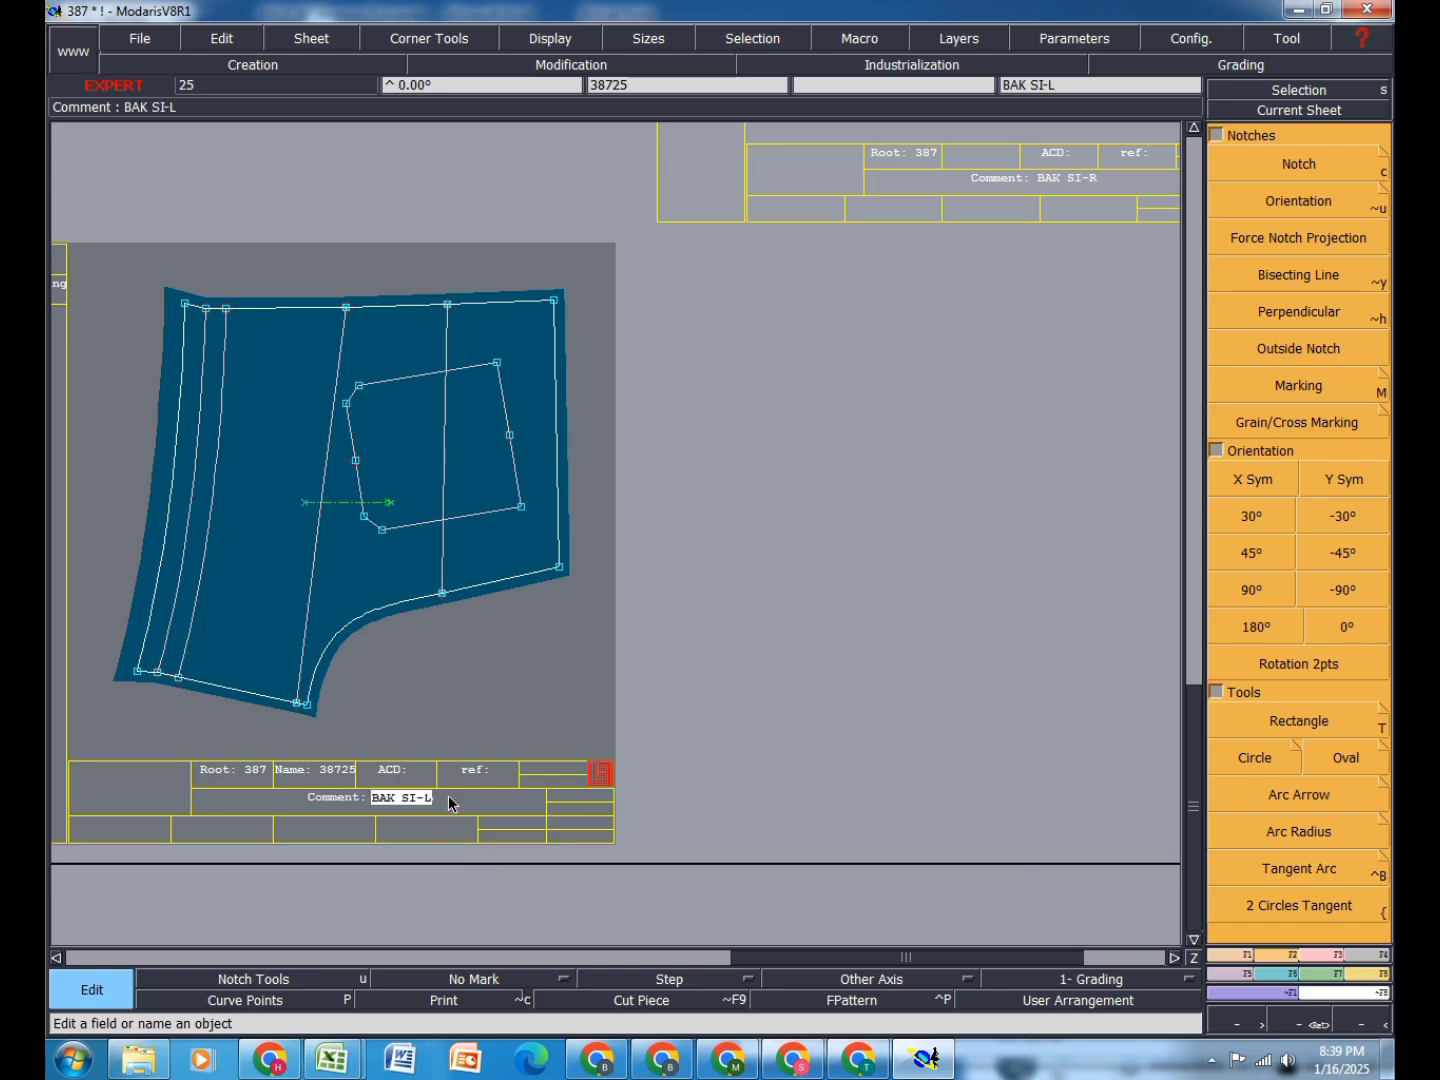
{"action": "type", "text": "1X1"}
{"action": "key", "text": "Return"}
Step: Extend the comment of the original back leg panel to "BAK SI-R 1X1"
{"action": "scroll", "coordinate": [420, 749], "scroll_direction": "down", "scroll_amount": 3}
{"action": "scroll", "coordinate": [761, 487], "scroll_direction": "up", "scroll_amount": 3}
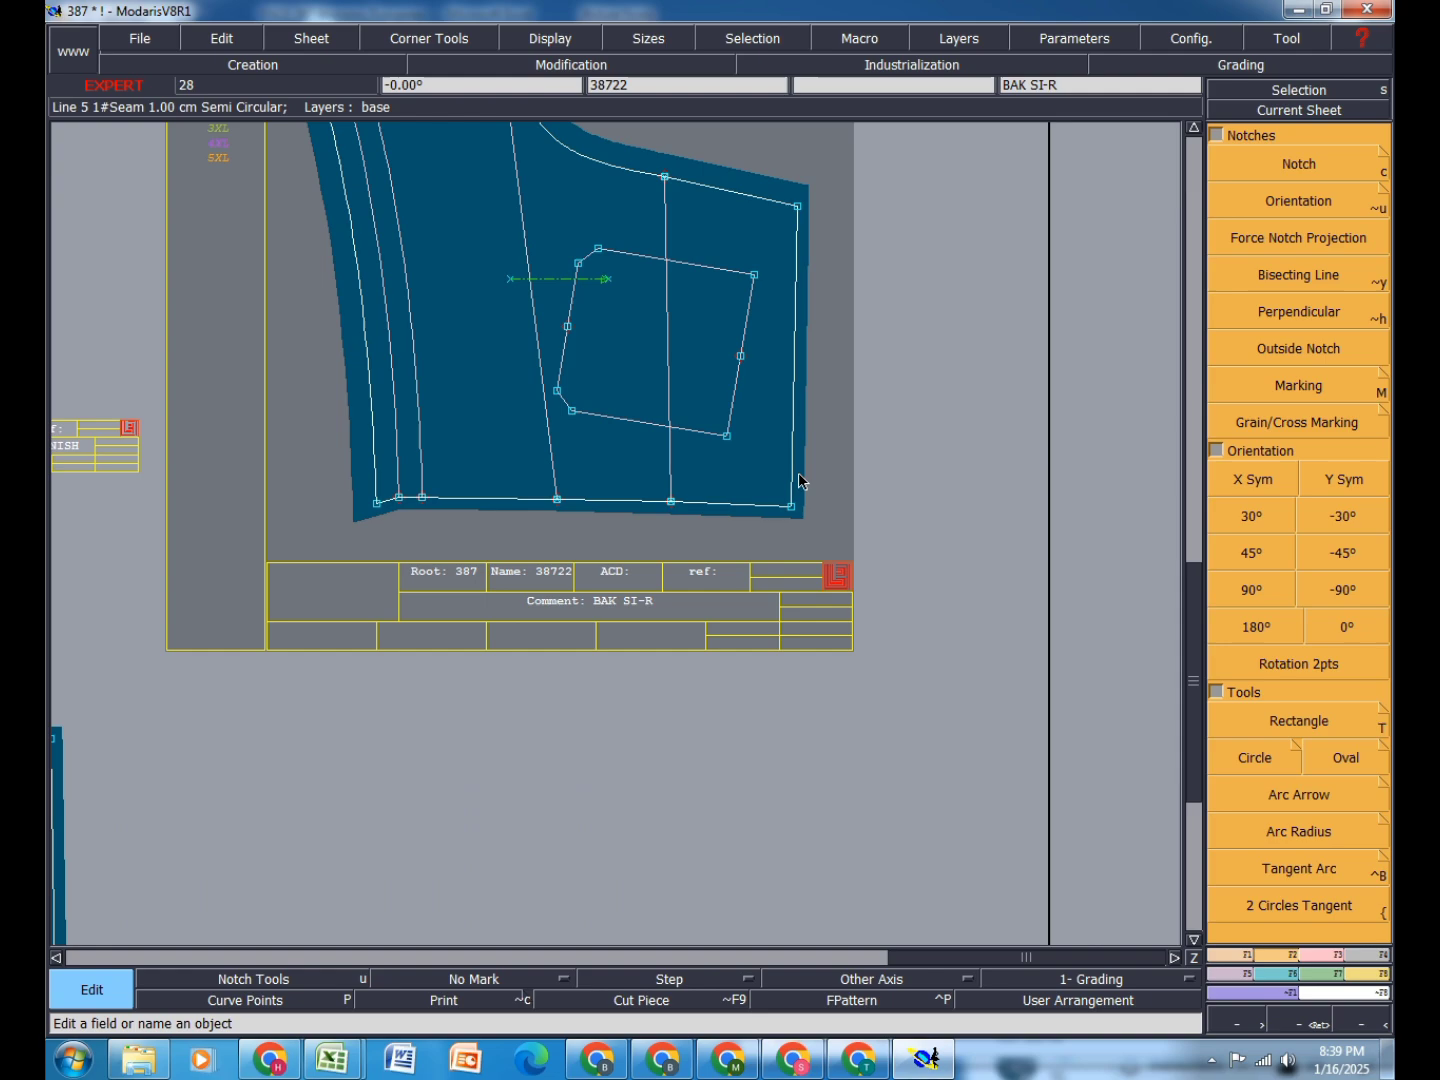
{"action": "left_click", "coordinate": [671, 596]}
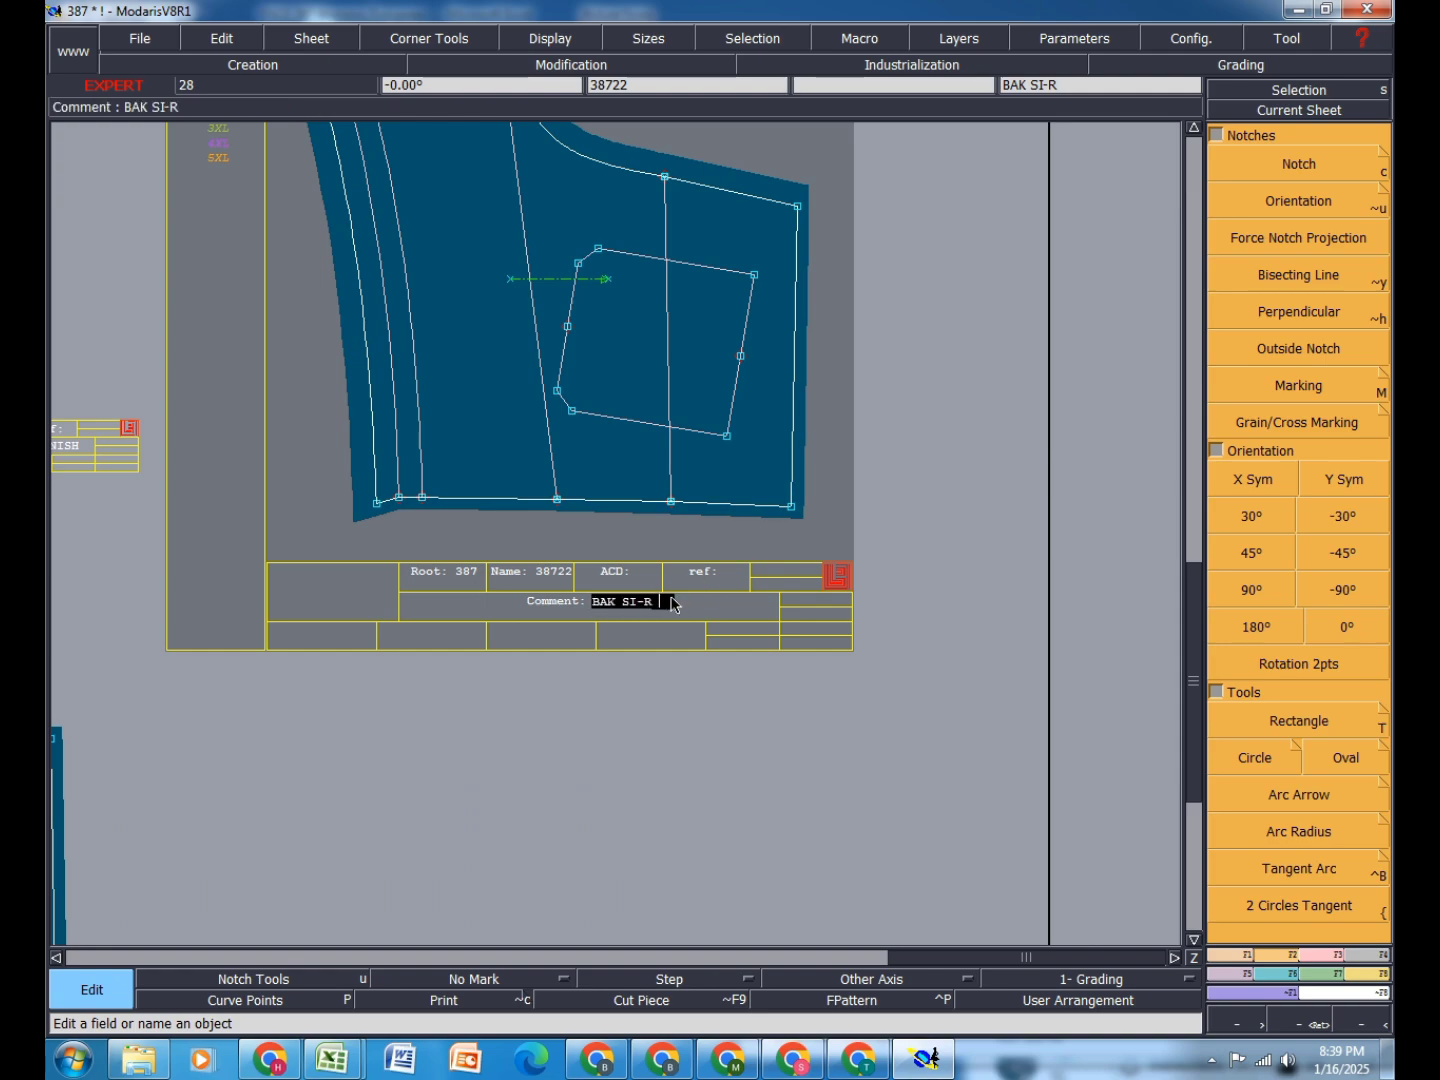
{"action": "type", "text": "1"}
{"action": "key", "text": "Return"}
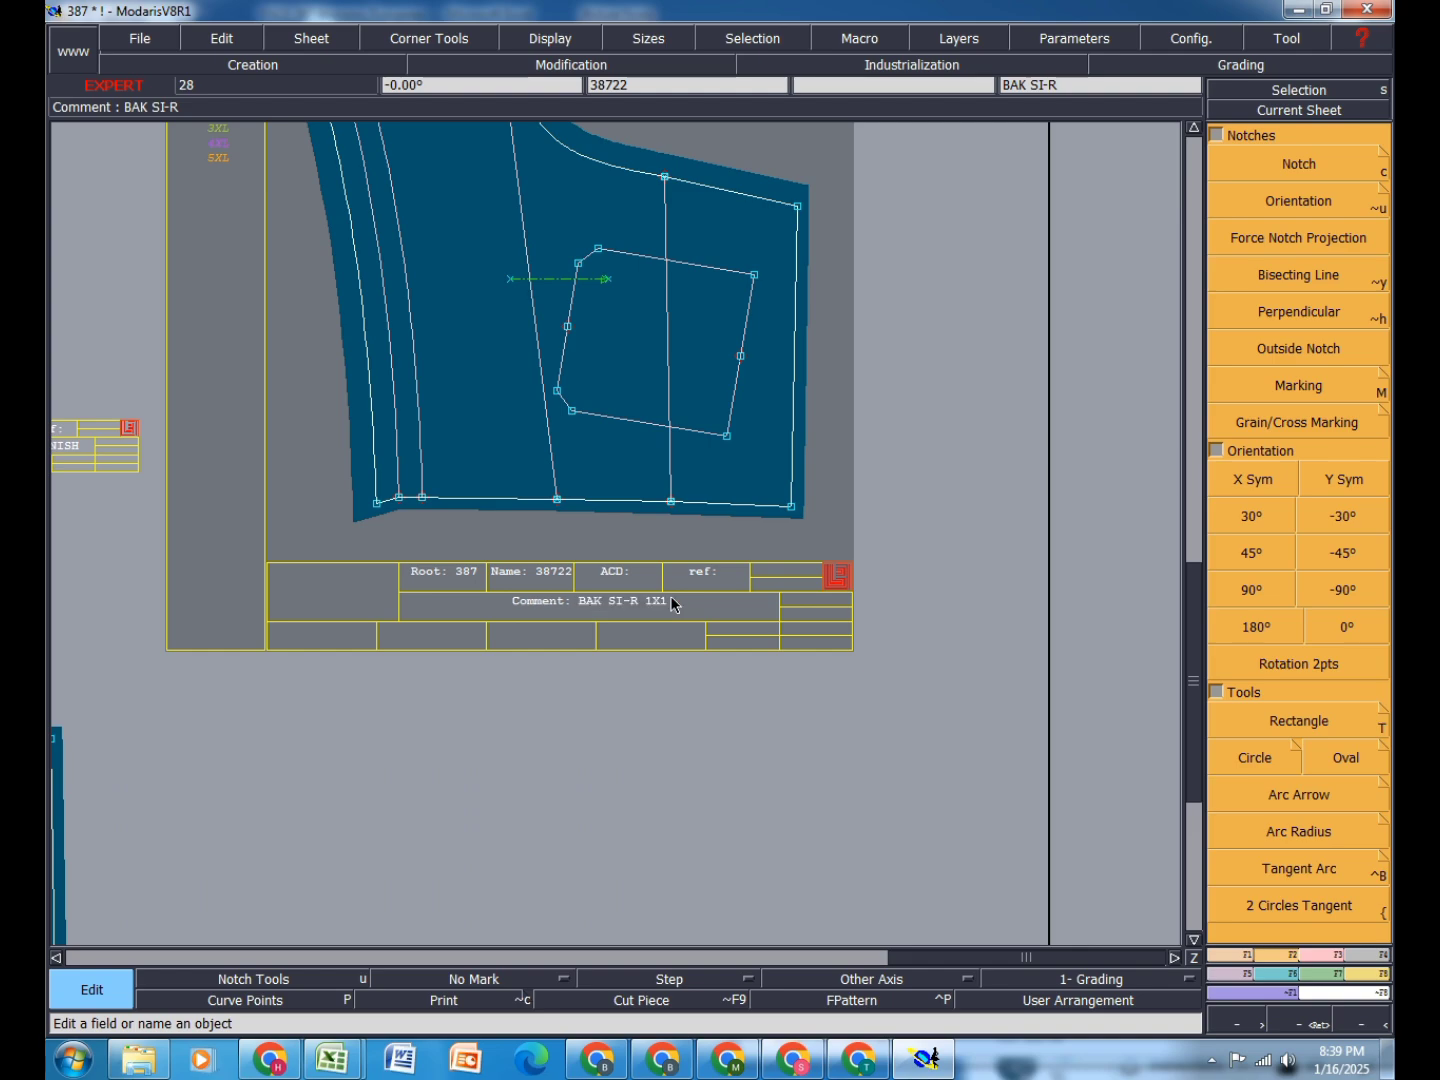
Step: Show the whole desk and marry the mirrored back leg panel onto the original back leg panel
{"action": "scroll", "coordinate": [671, 595], "scroll_direction": "down", "scroll_amount": 3}
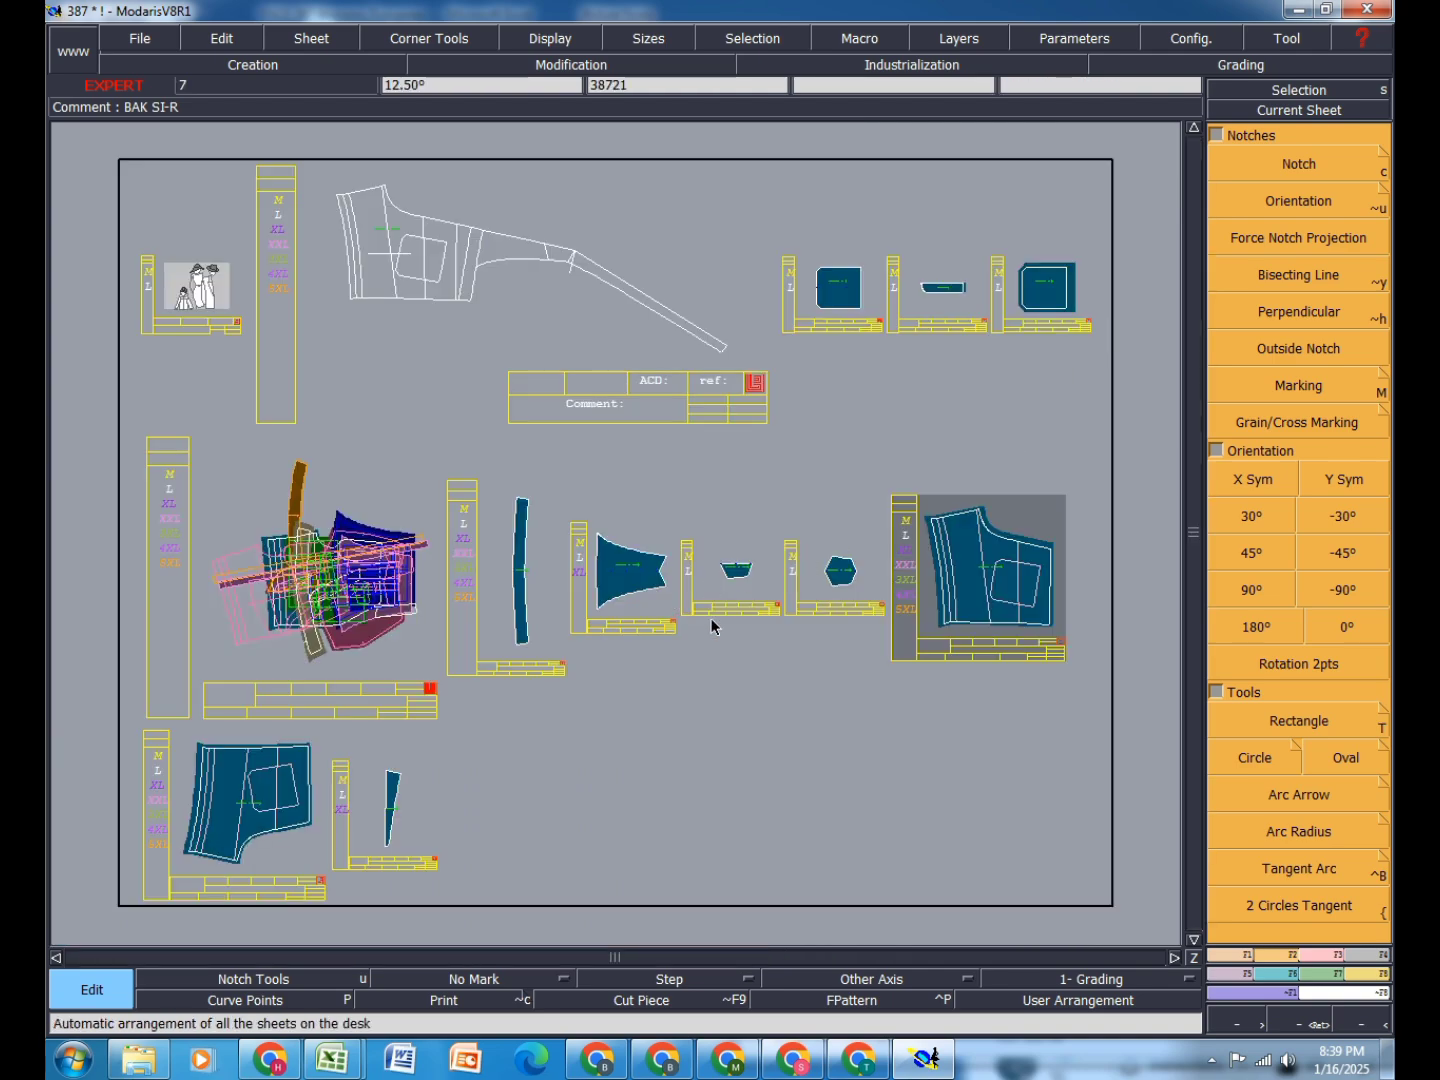
{"action": "key", "text": "m"}
{"action": "left_click", "coordinate": [242, 830]}
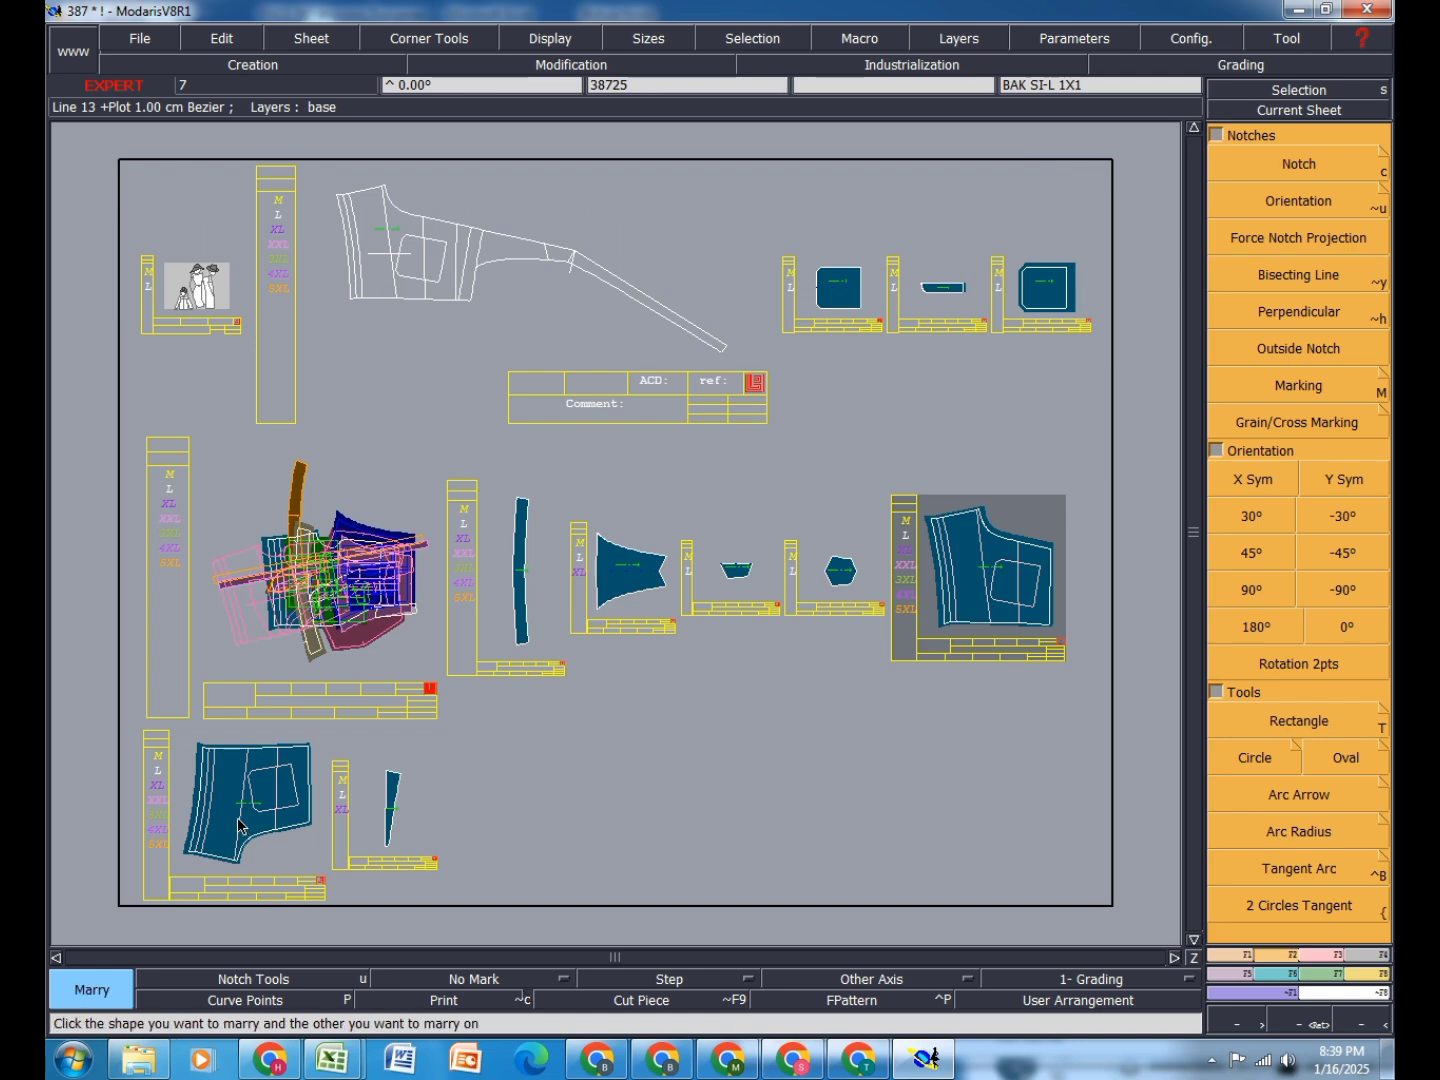
{"action": "left_click", "coordinate": [1003, 589]}
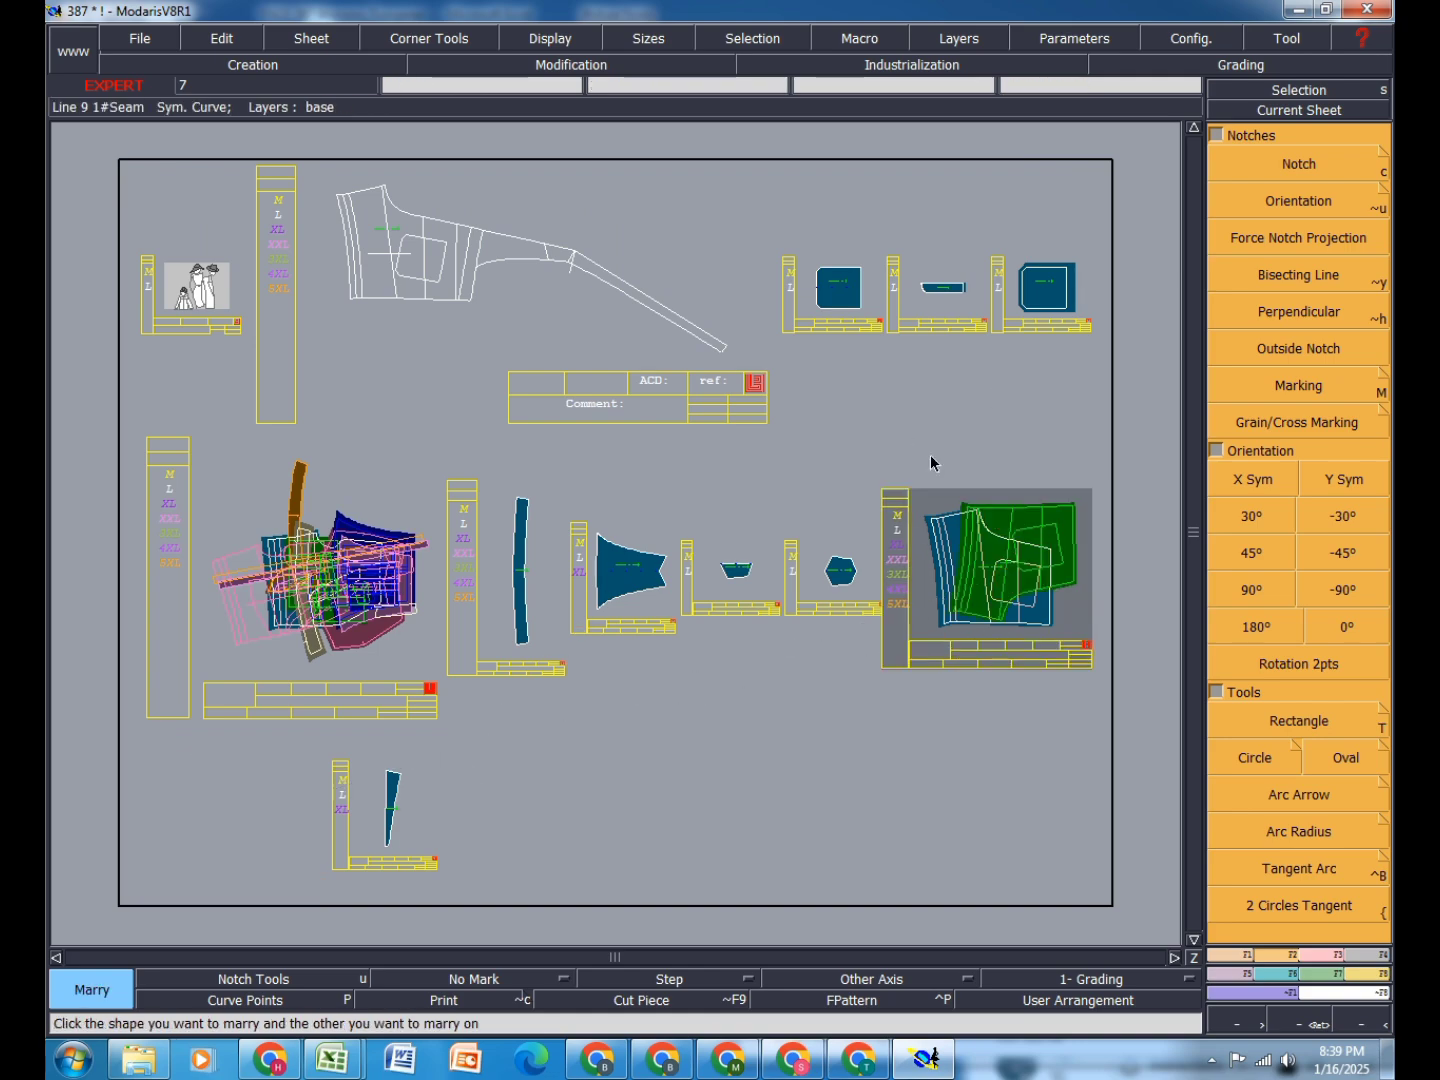
Step: Marry the two back pocket pieces and the narrow strip piece between them onto the back leg panel sheet
{"action": "left_click", "coordinate": [1040, 300]}
{"action": "left_click", "coordinate": [976, 529]}
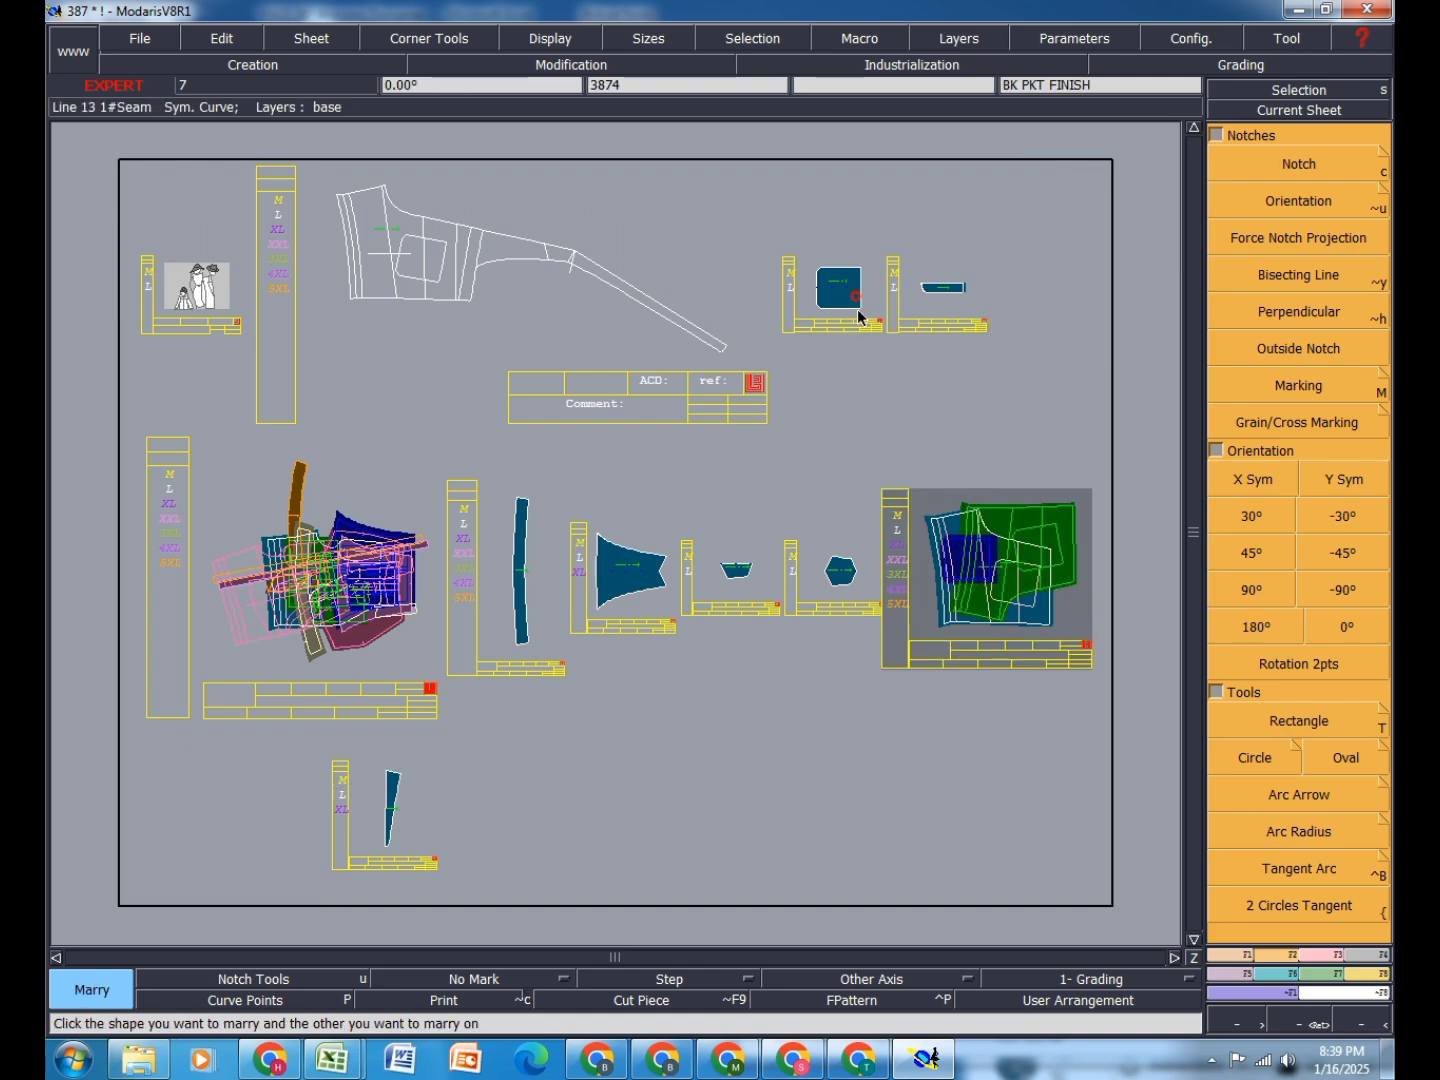
{"action": "left_click", "coordinate": [856, 291]}
{"action": "left_click", "coordinate": [976, 540]}
{"action": "left_click", "coordinate": [943, 289]}
{"action": "left_click", "coordinate": [959, 566]}
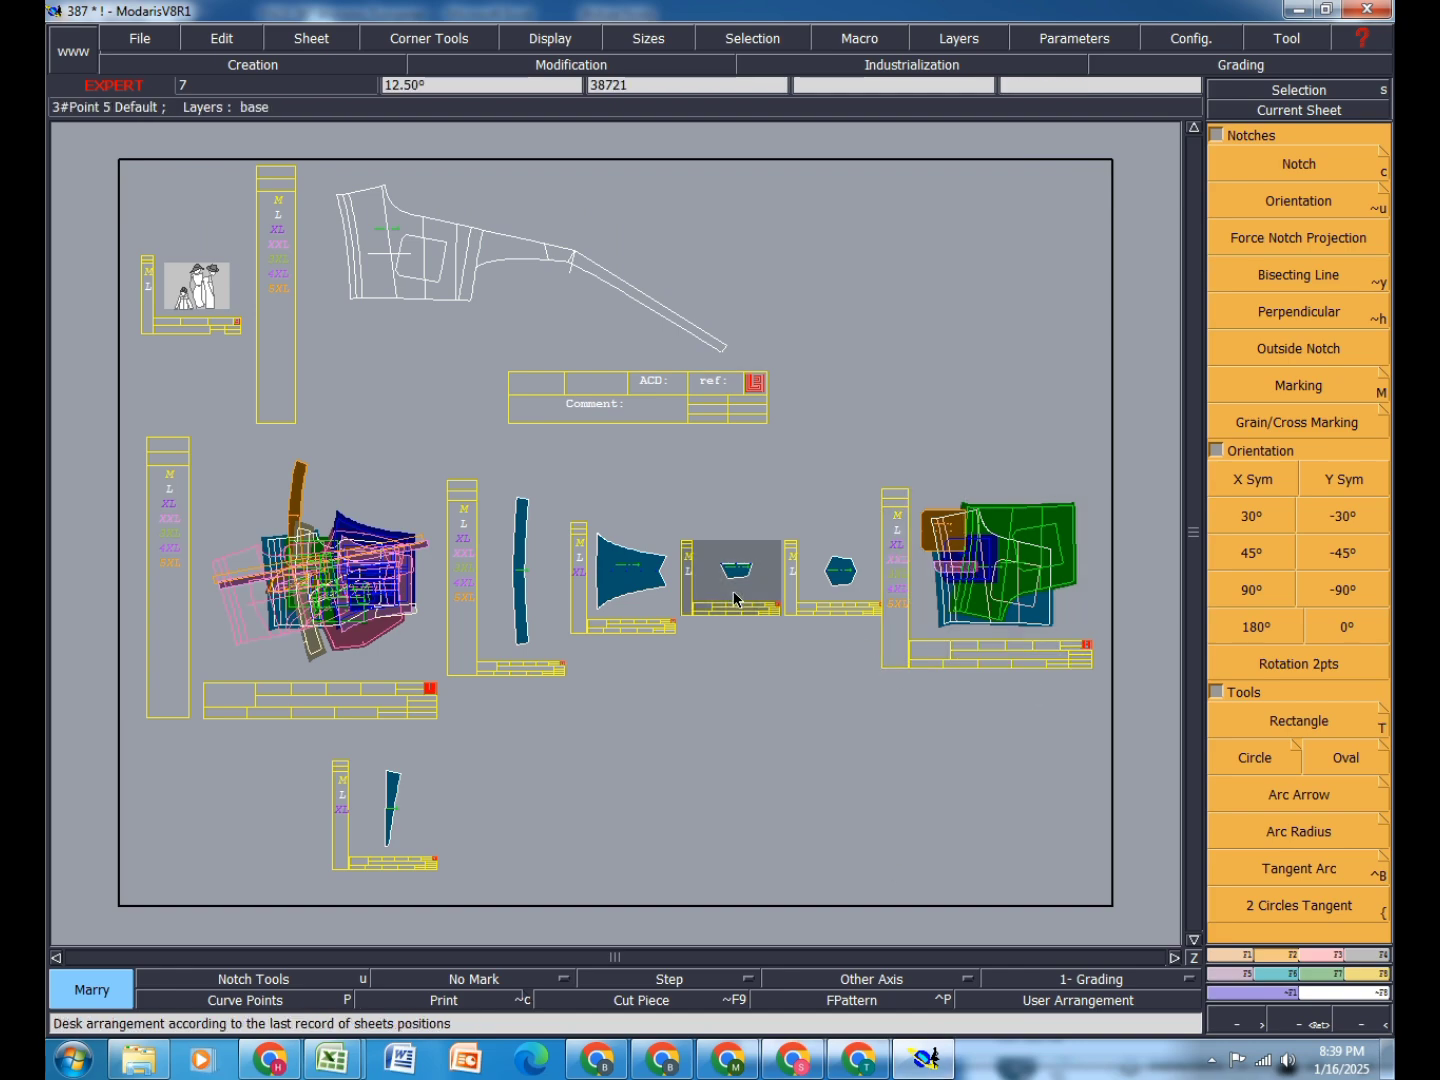
Step: Delete the small trapezoidal piece's sheet beside the back bib and automatically arrange all sheets on the desk
{"action": "key", "text": "Delete"}
{"action": "left_click", "coordinate": [766, 572]}
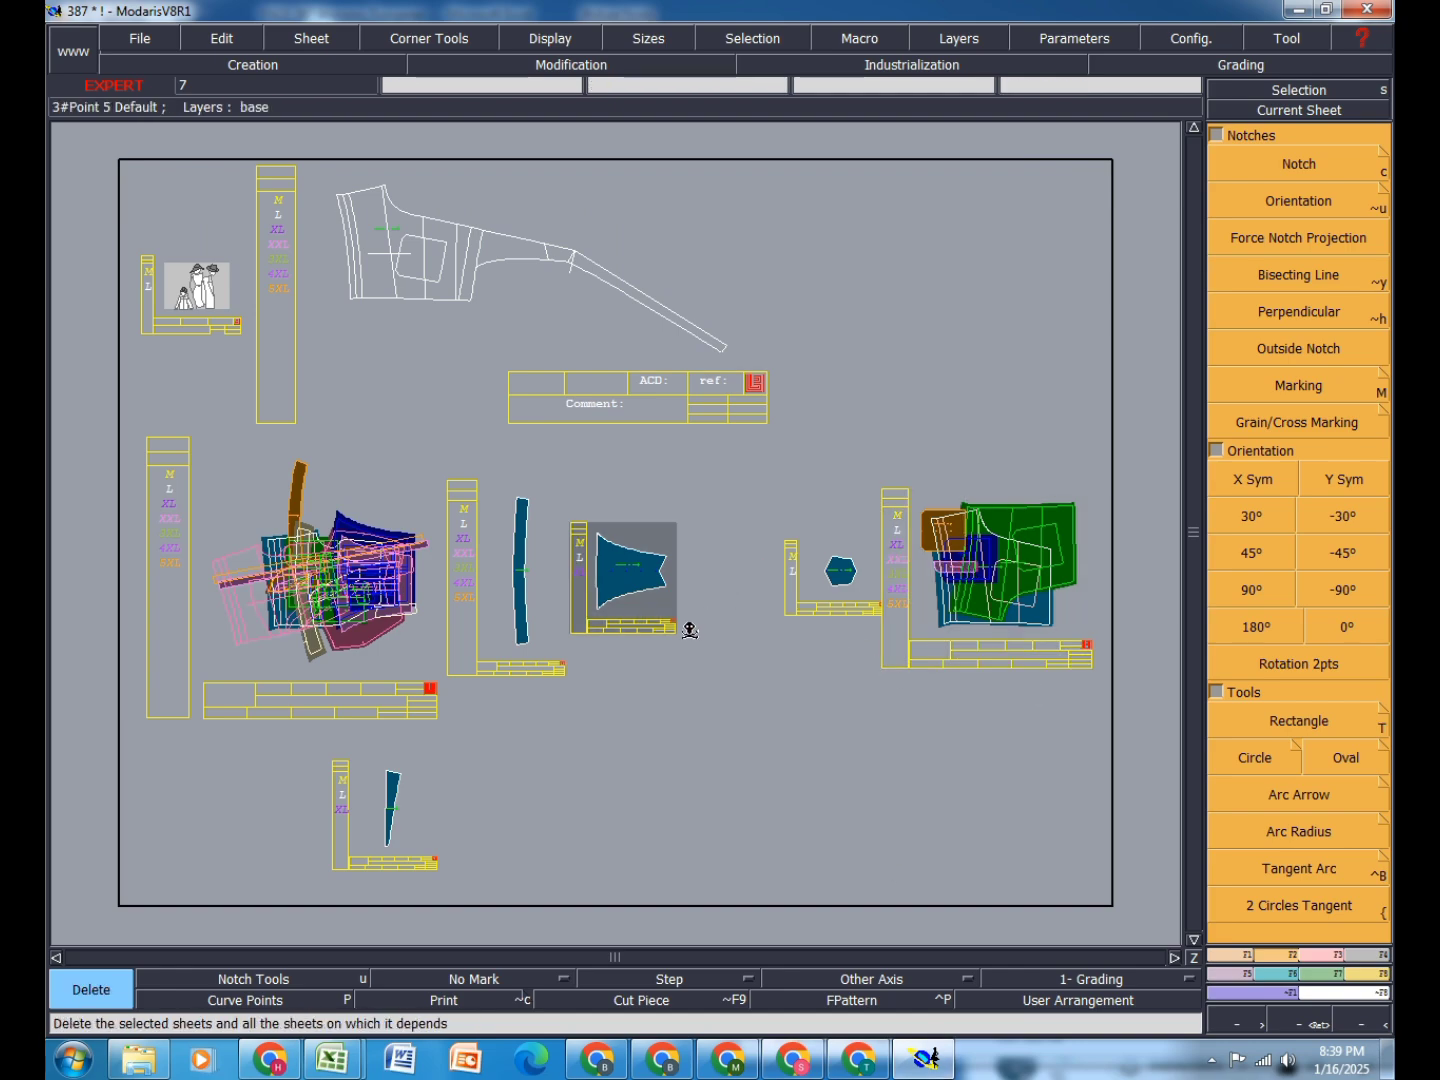
{"action": "key", "text": "Delete"}
{"action": "key", "text": "j"}
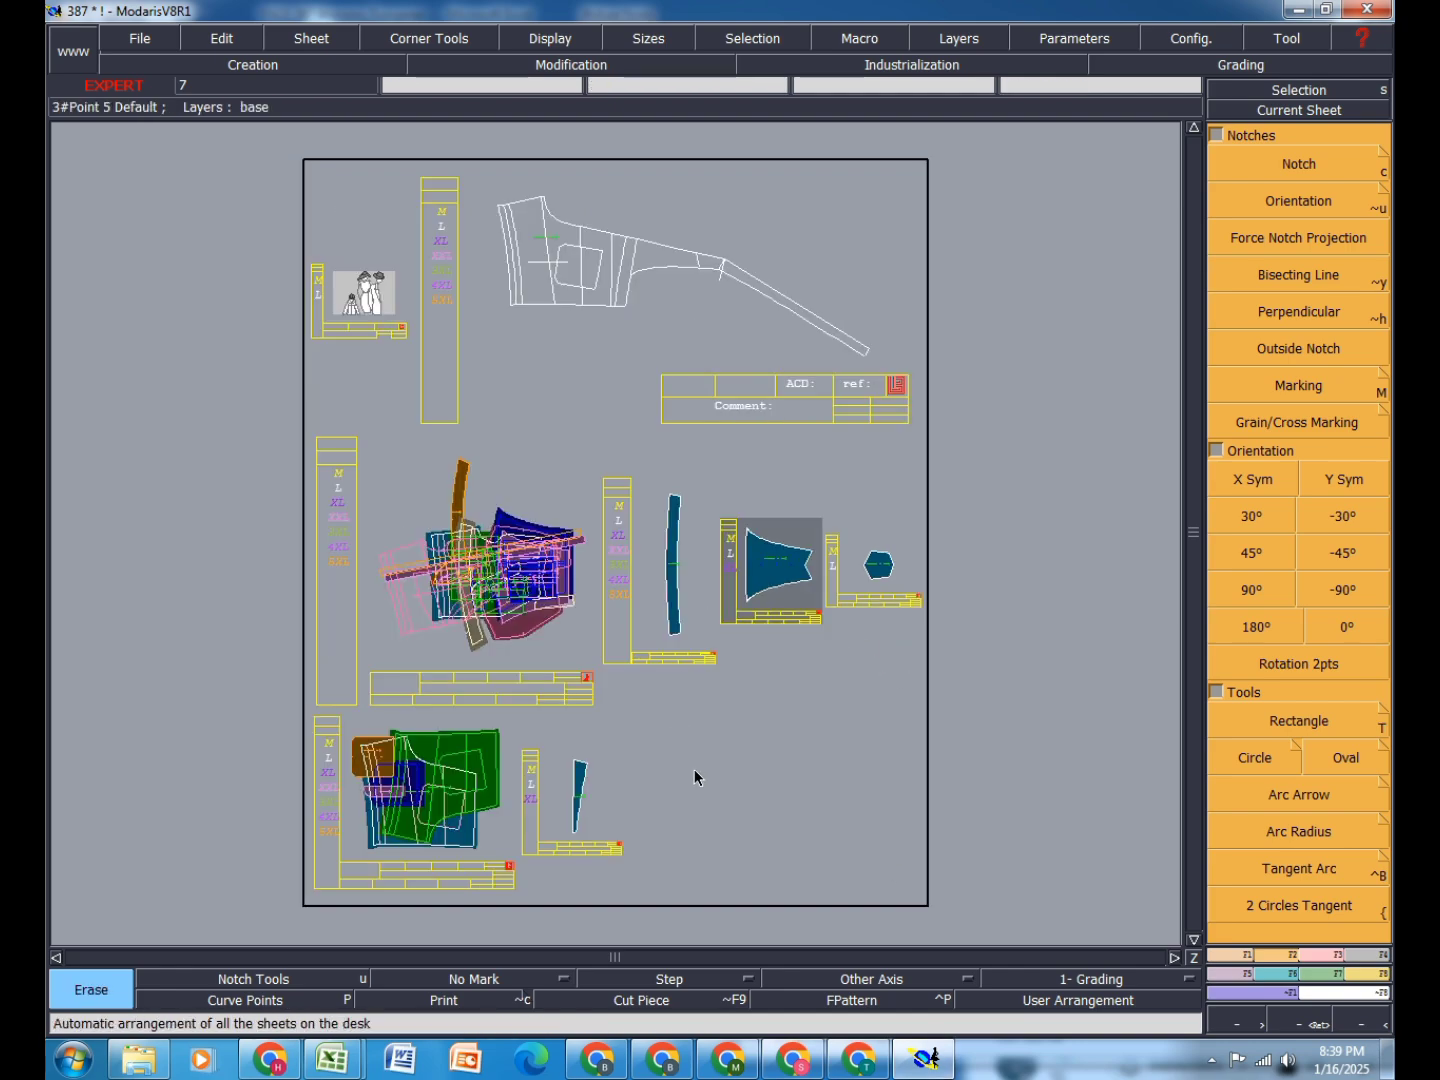
{"action": "left_click", "coordinate": [1211, 1060]}
{"action": "left_click", "coordinate": [1176, 950]}
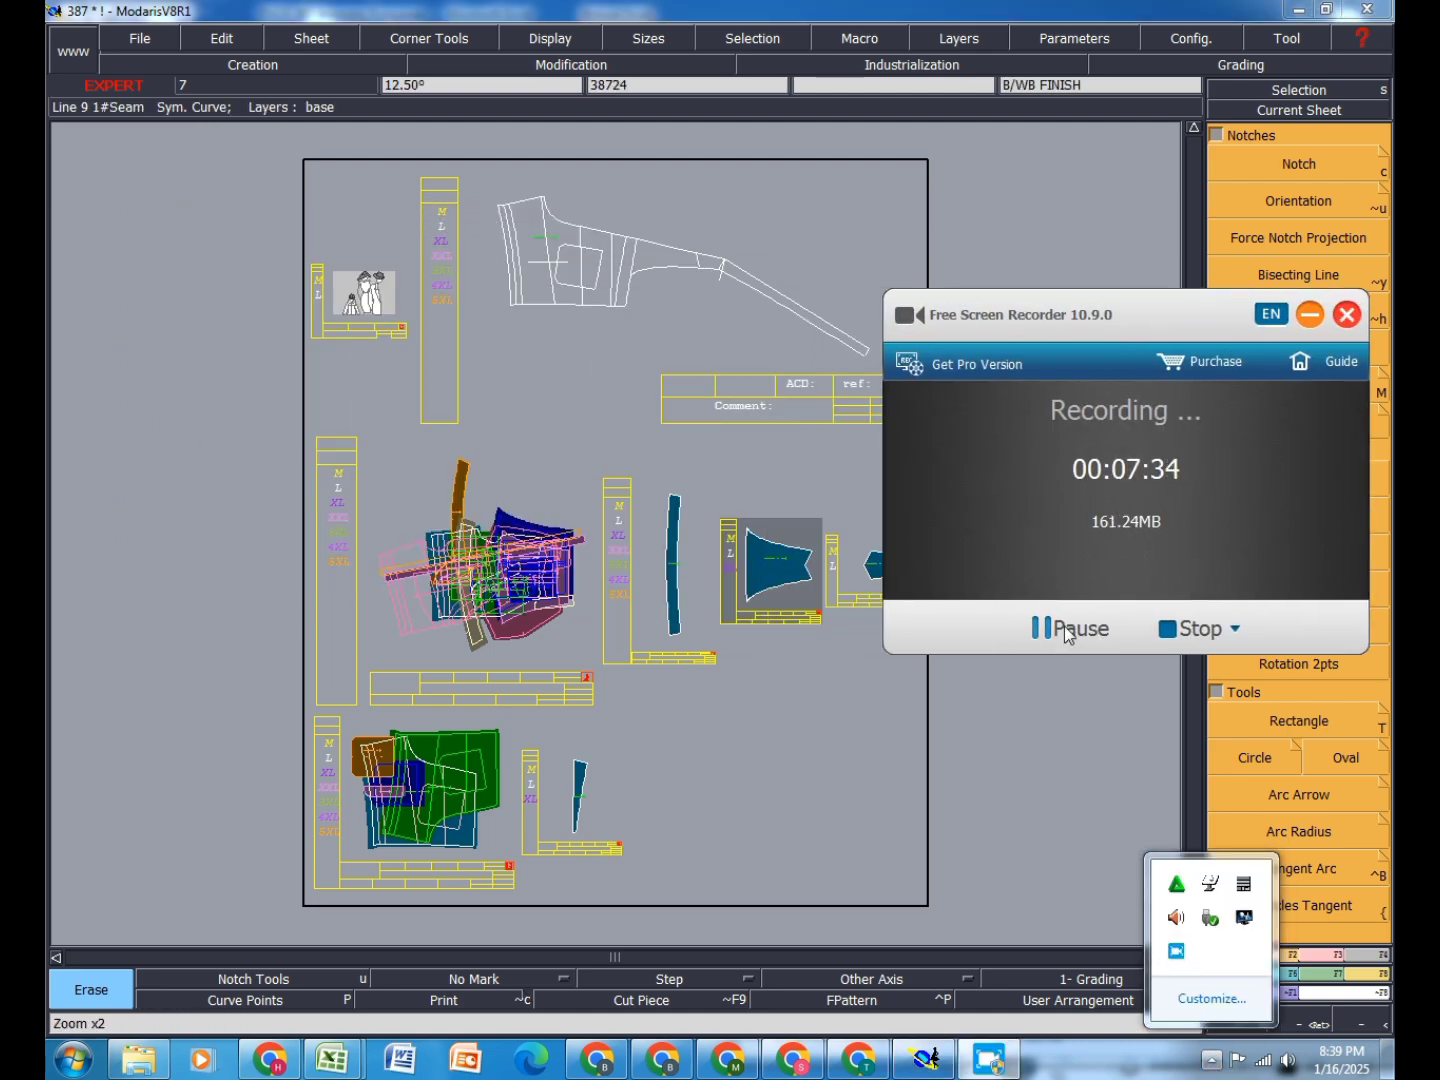
{"action": "left_click", "coordinate": [1066, 625]}
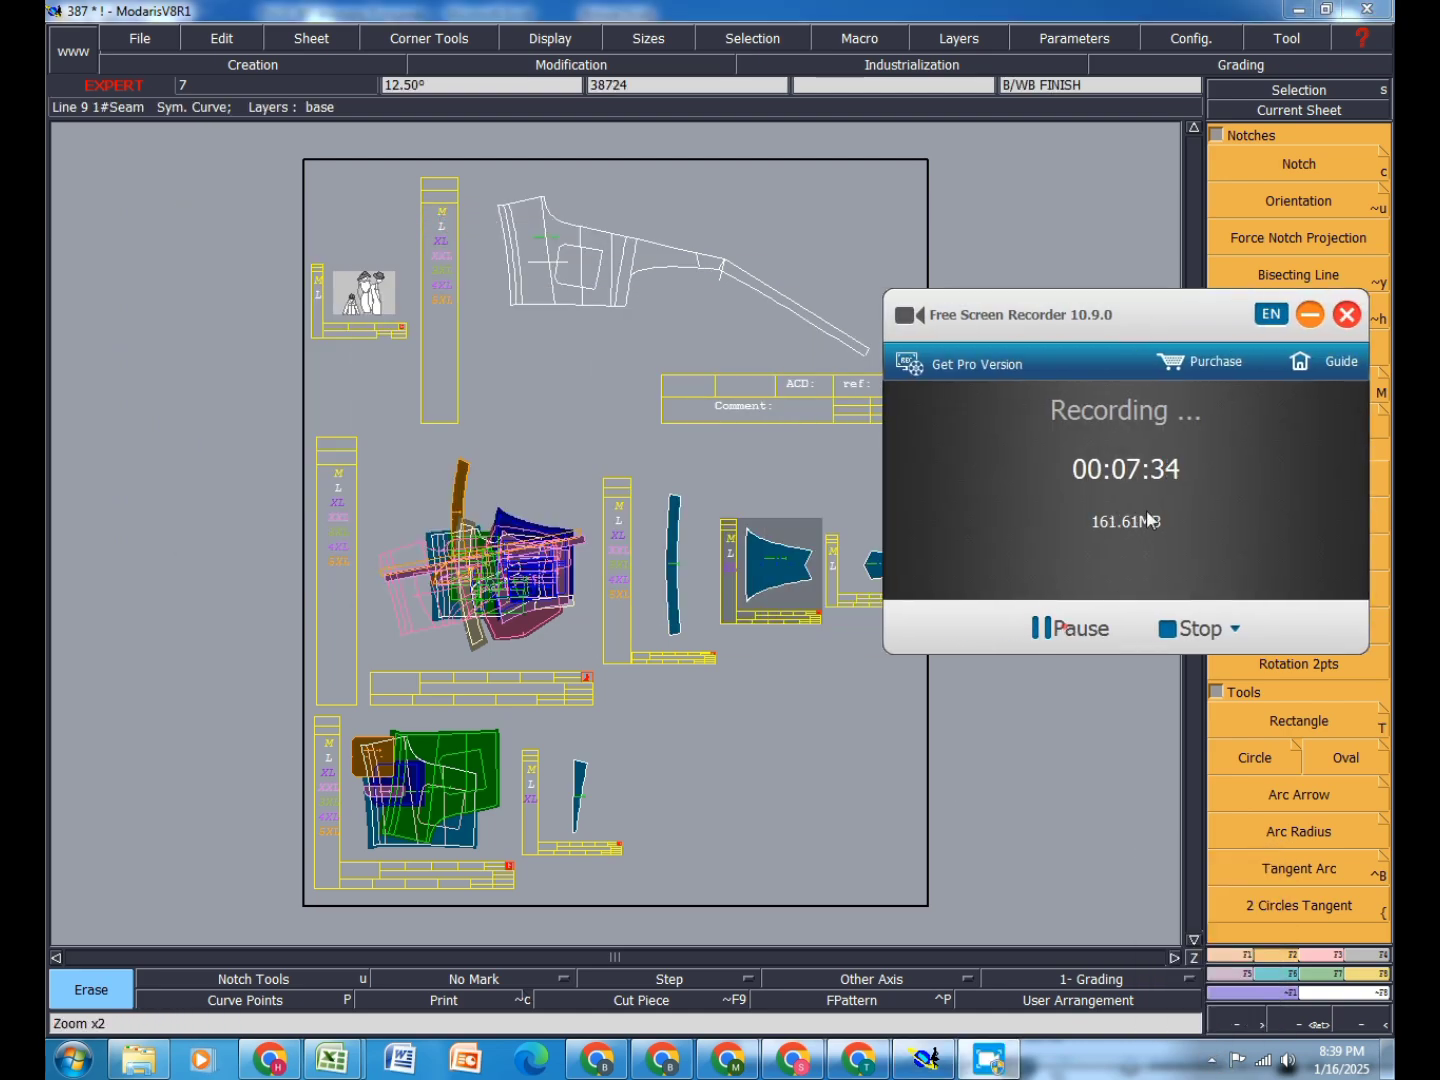
{"action": "left_click", "coordinate": [1309, 316]}
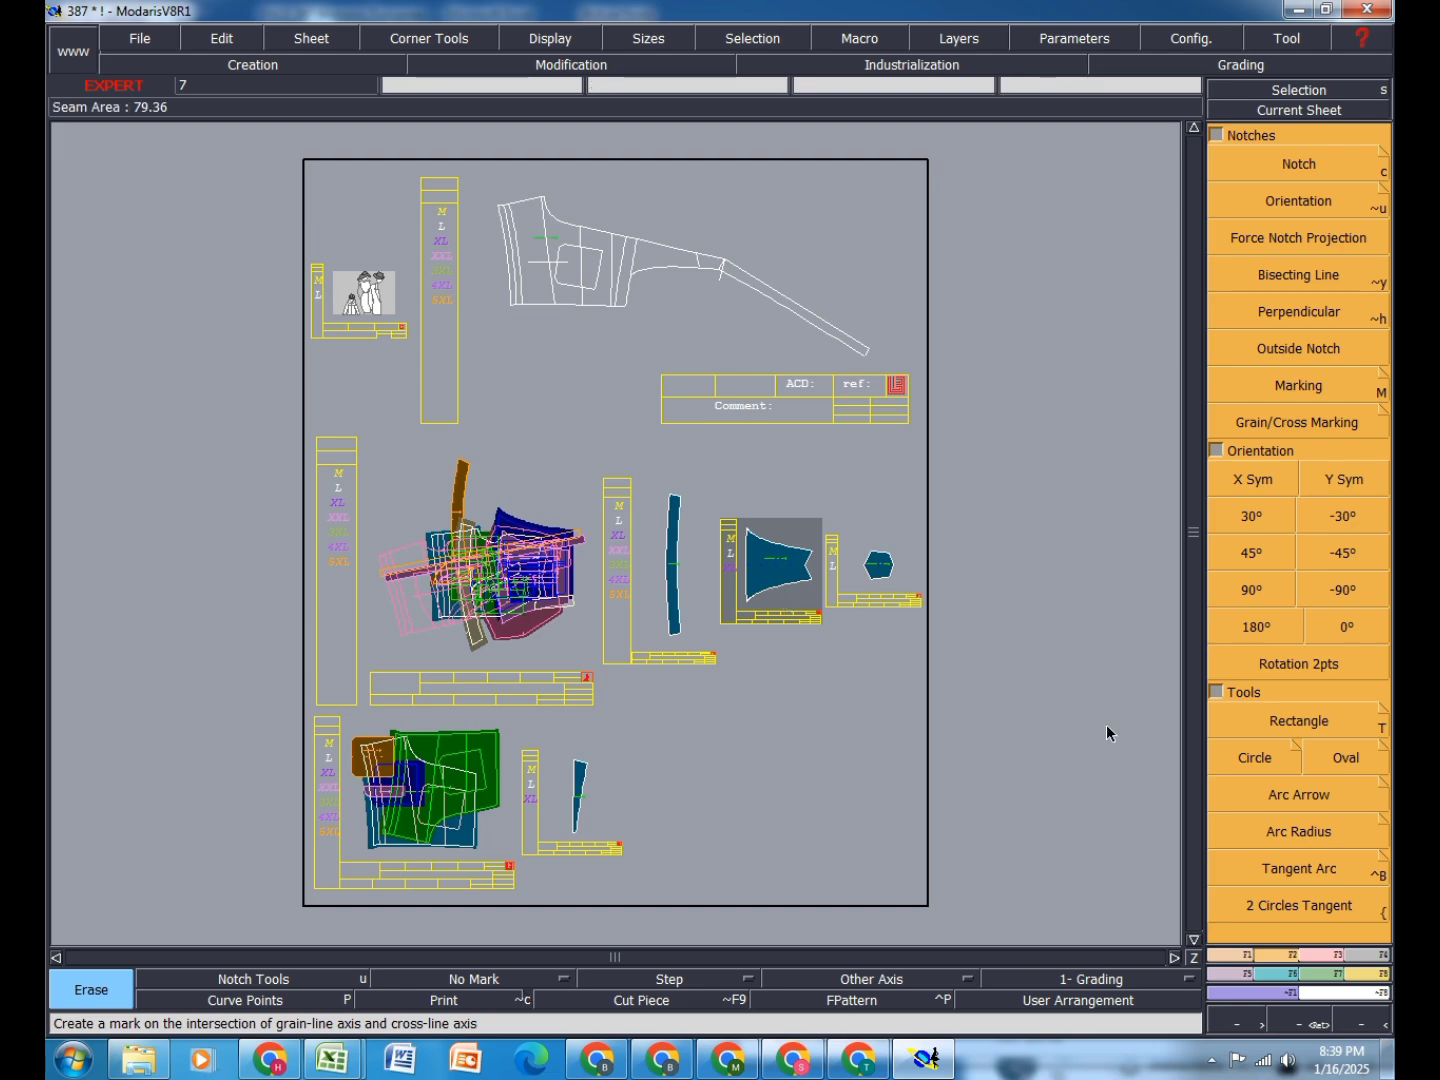
Step: Create a new blank sheet on the desk
{"action": "left_click", "coordinate": [221, 42]}
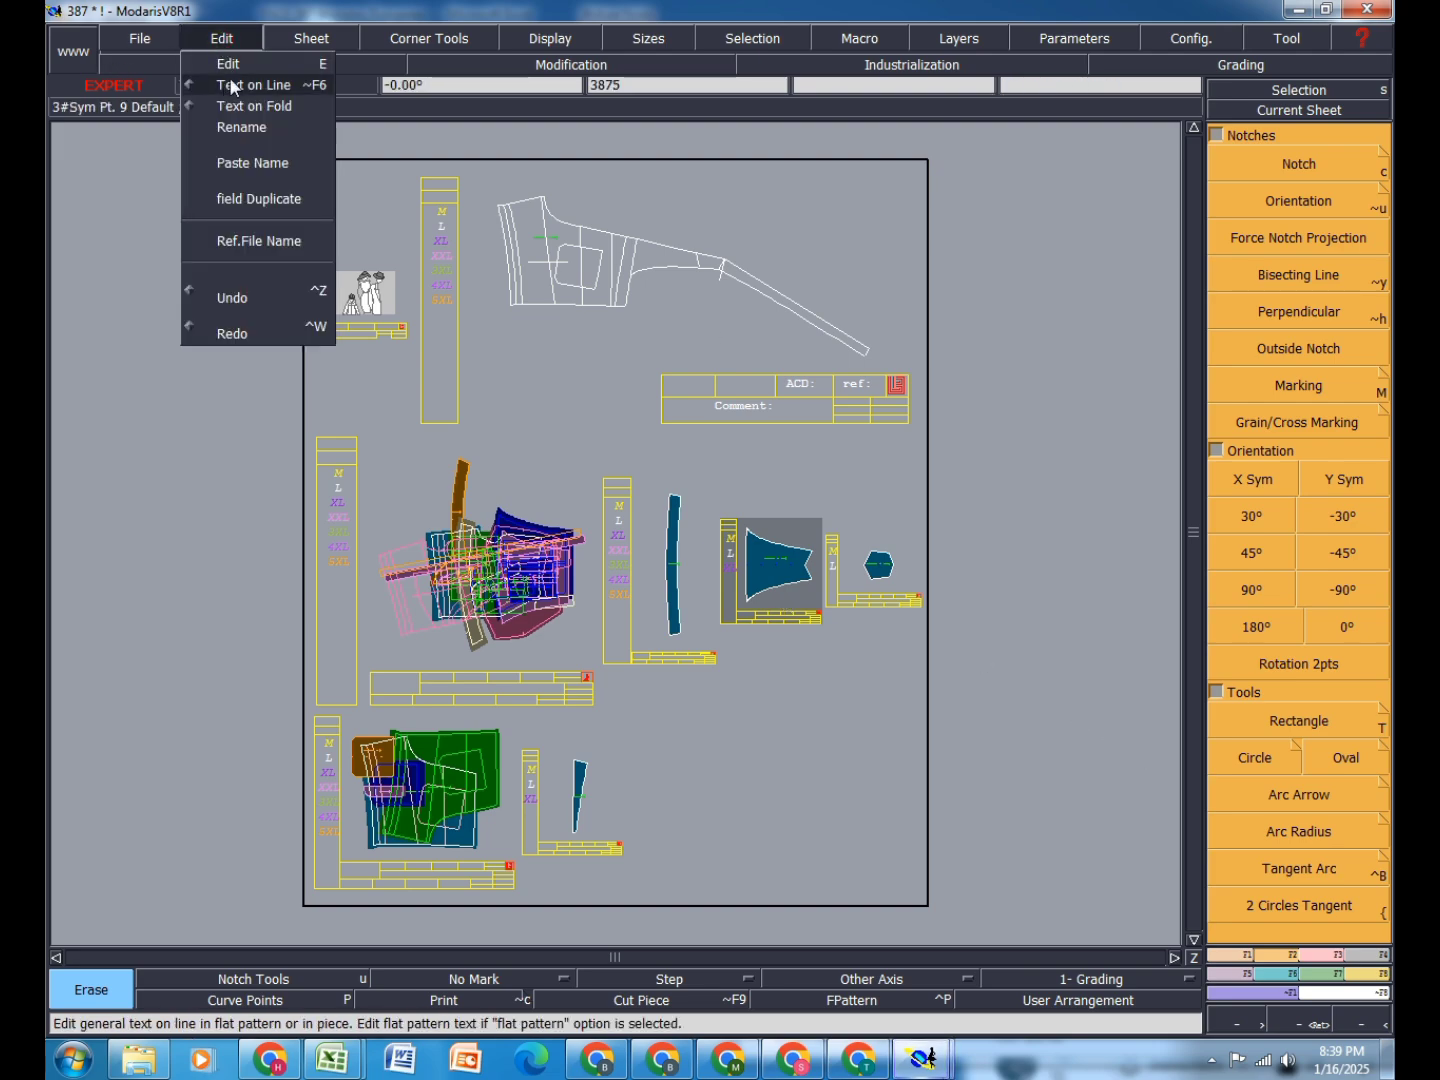
{"action": "left_click", "coordinate": [229, 58]}
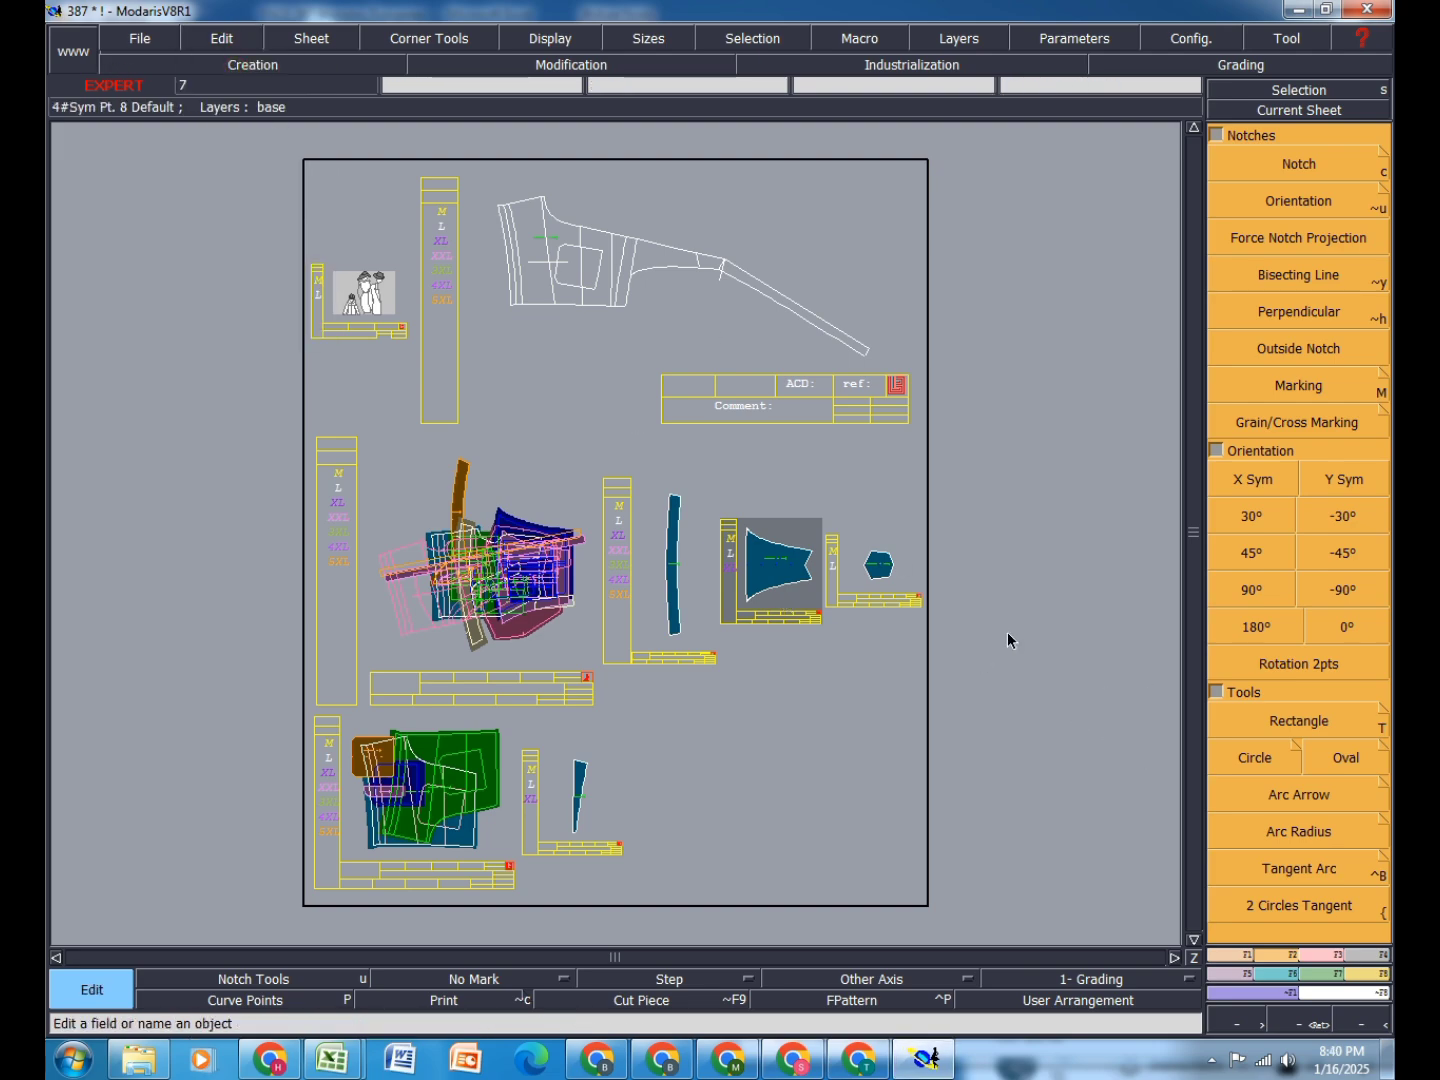
{"action": "left_click", "coordinate": [315, 42]}
{"action": "left_click", "coordinate": [324, 72]}
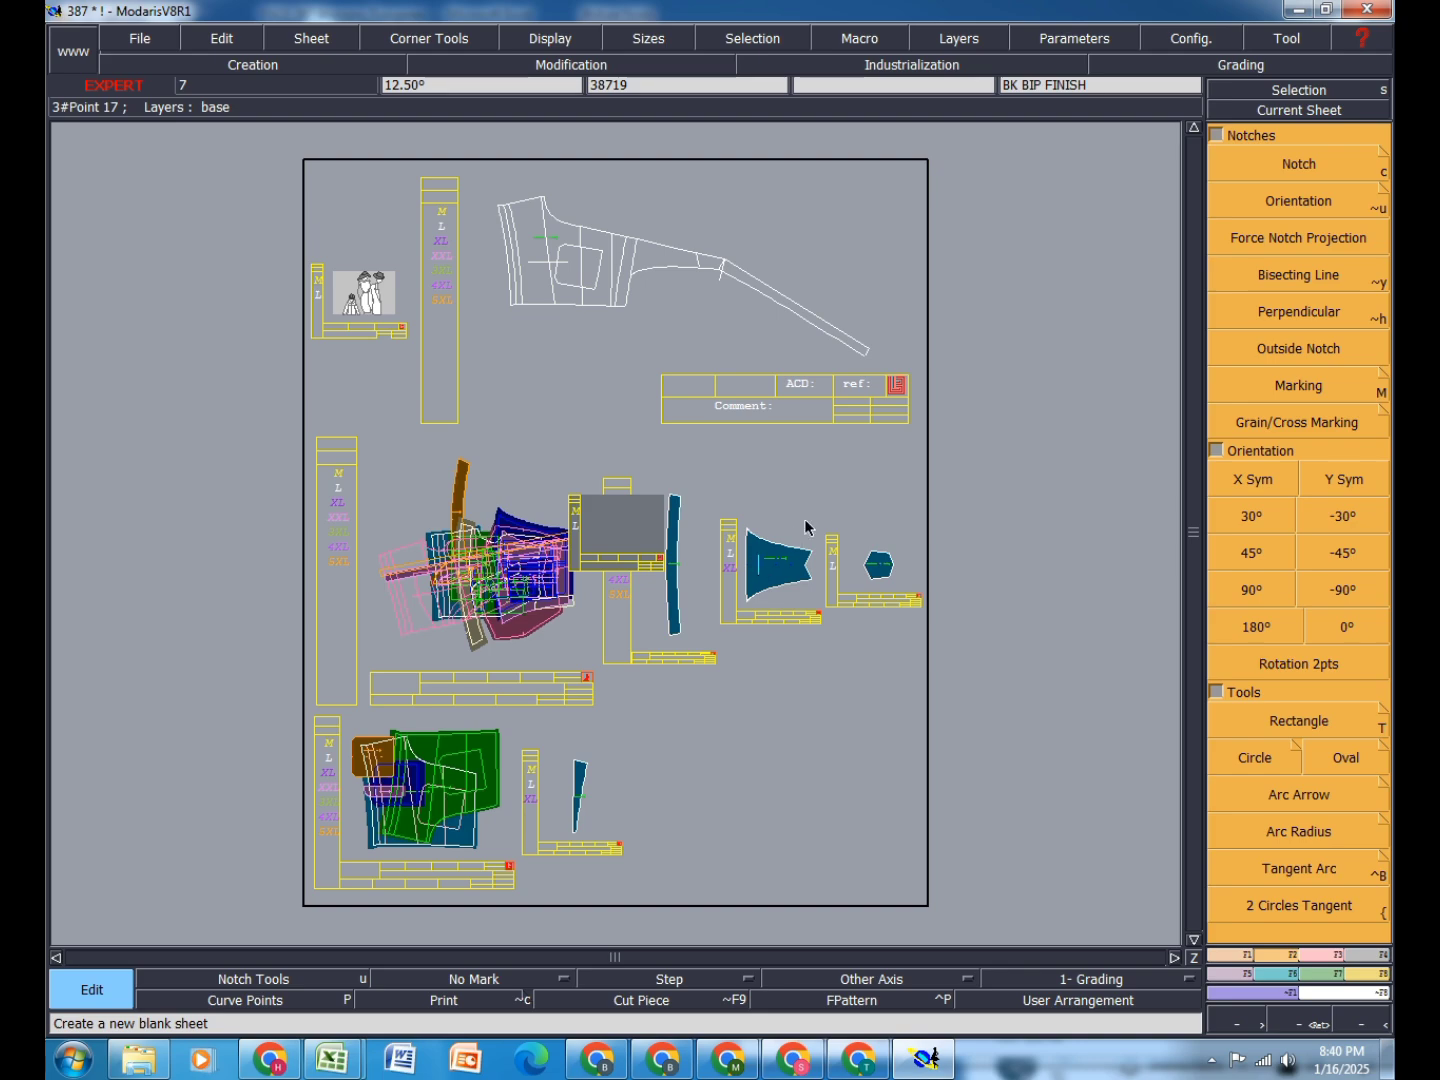
Step: Copy the back bib, back bib top and long curved waistband sheets, placing the copies outside the desk frame
{"action": "left_click", "coordinate": [296, 42]}
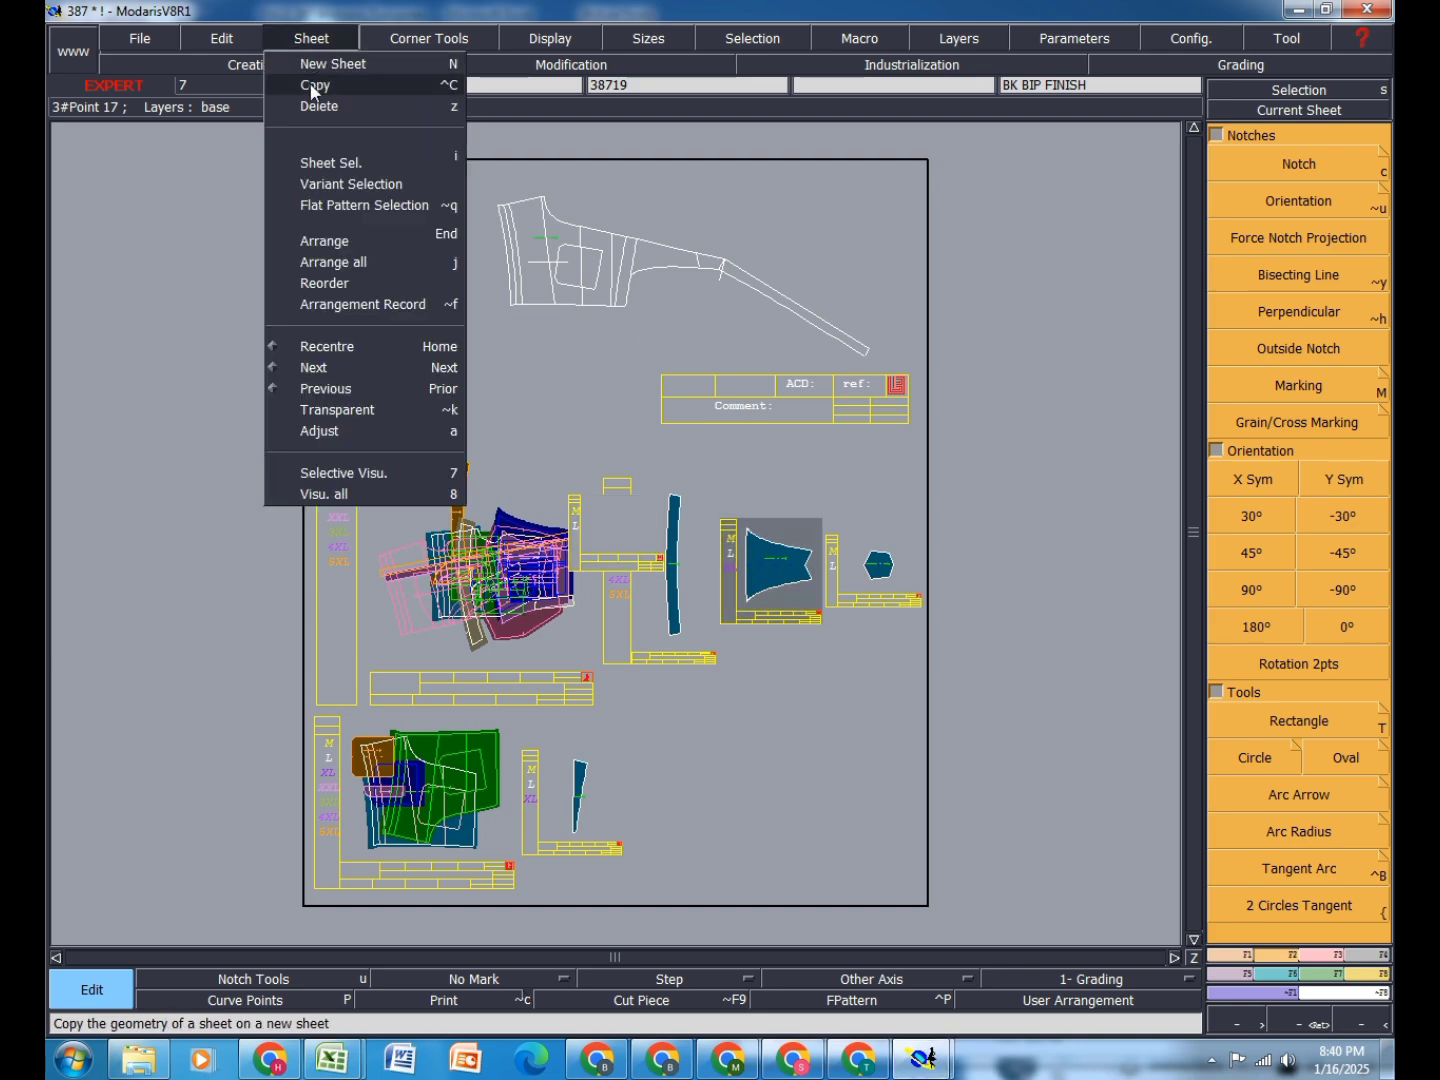
{"action": "left_click", "coordinate": [316, 87]}
{"action": "left_click", "coordinate": [765, 574]}
{"action": "left_click", "coordinate": [1017, 436]}
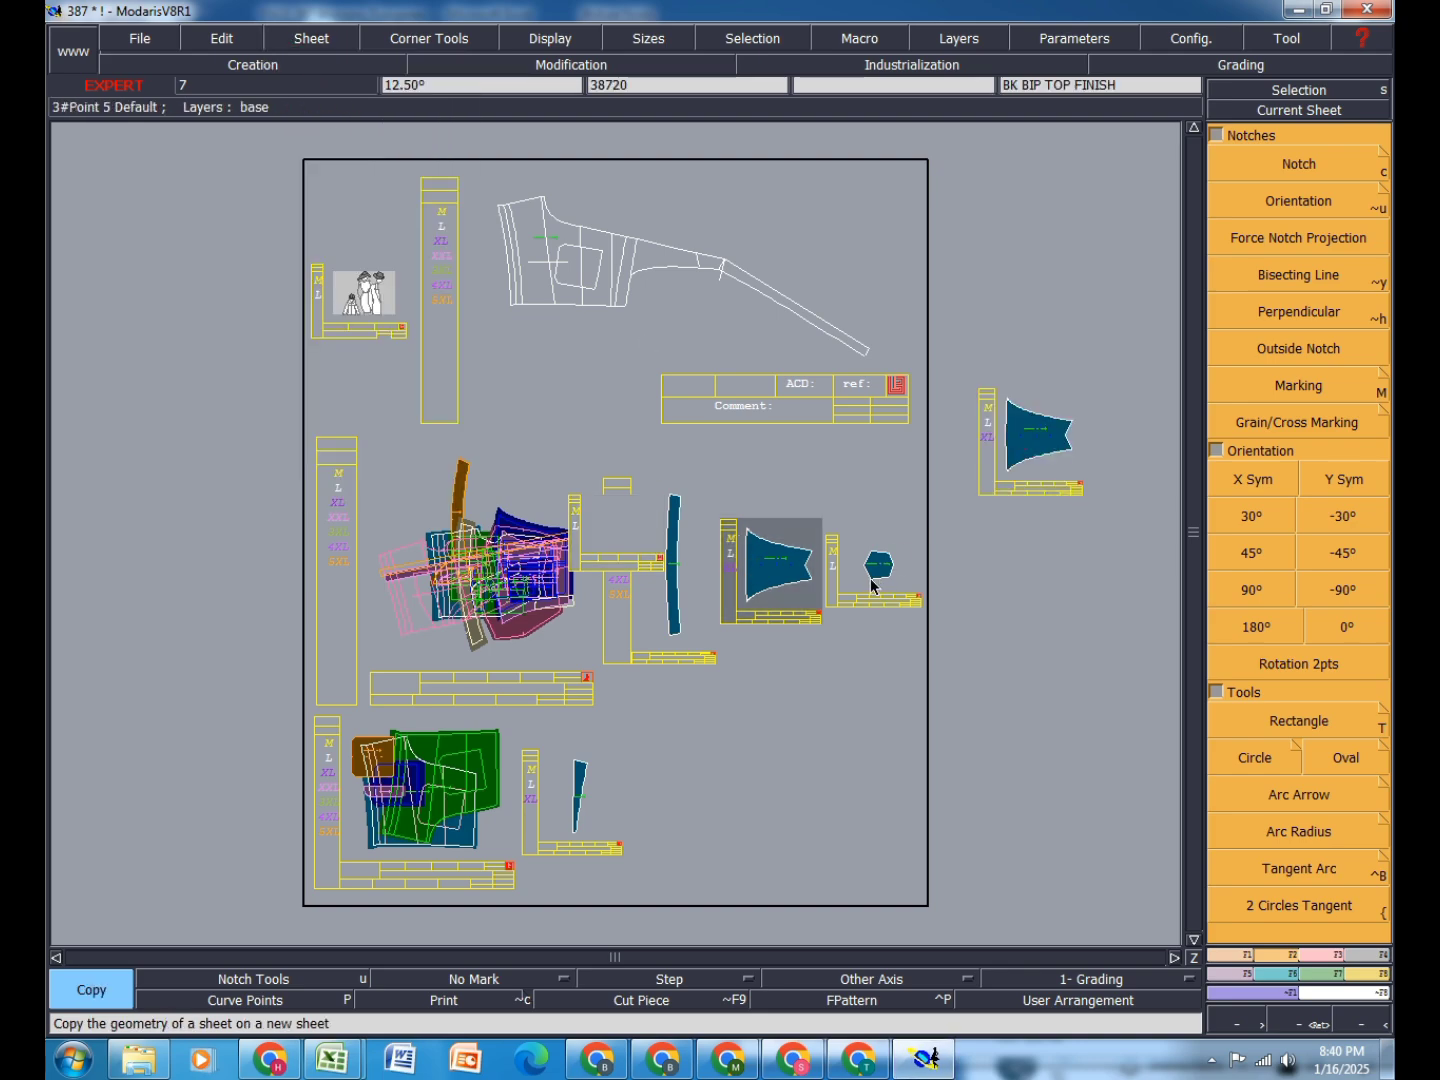
{"action": "left_click", "coordinate": [876, 568]}
{"action": "left_click", "coordinate": [1021, 604]}
{"action": "left_click", "coordinate": [675, 565]}
{"action": "left_click", "coordinate": [985, 775]}
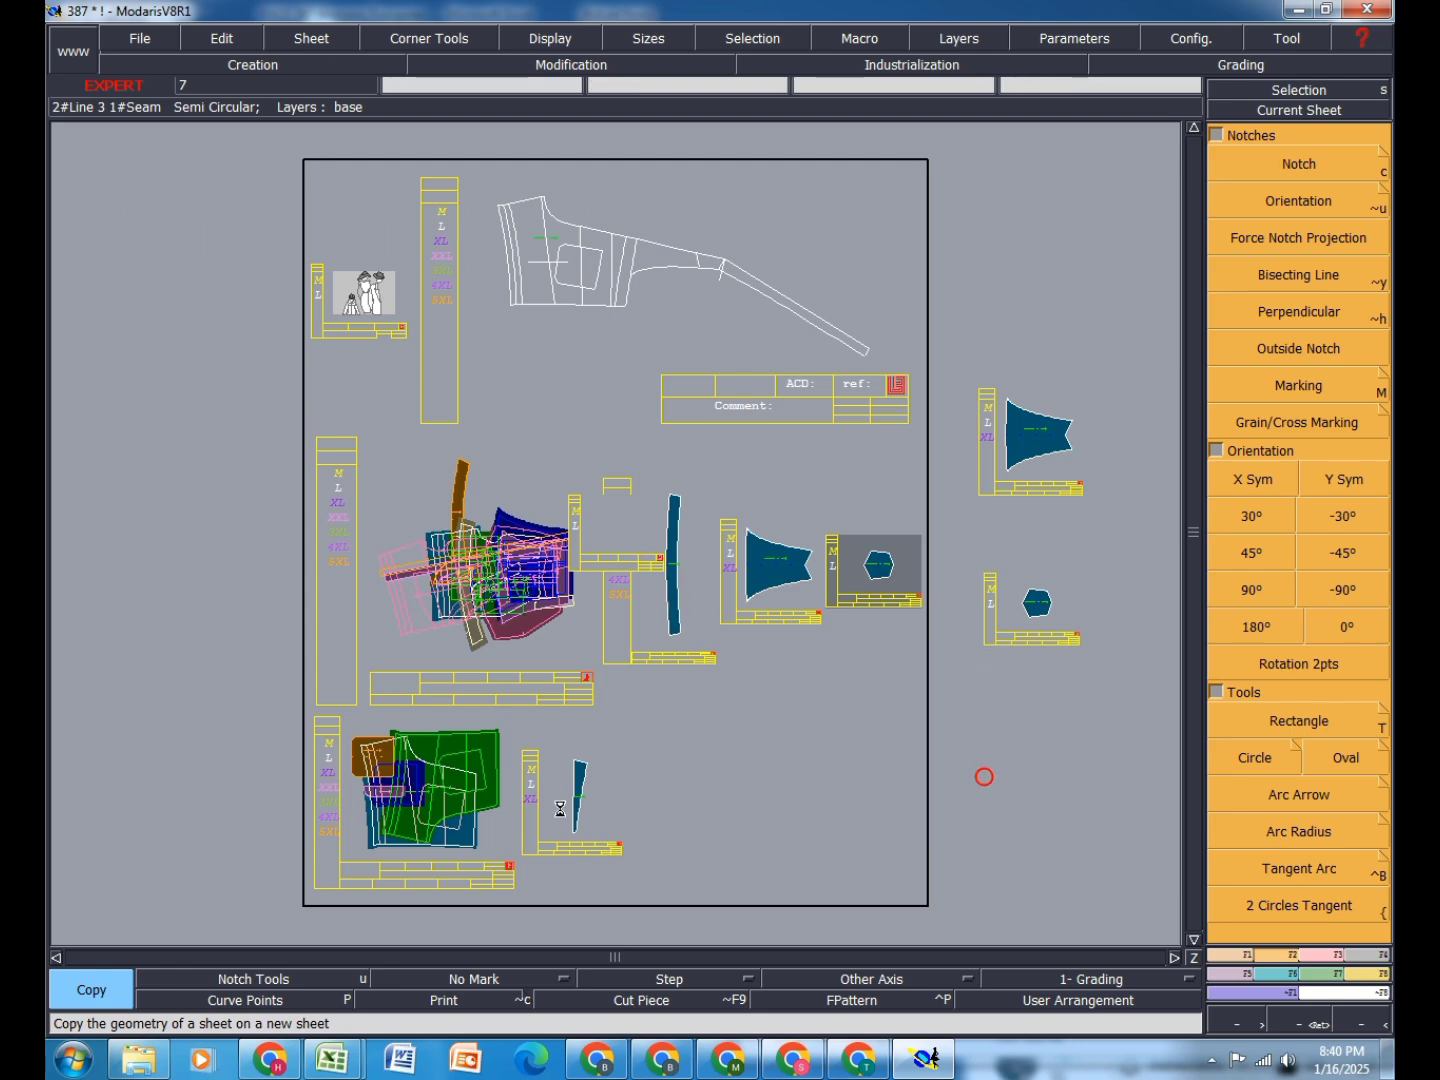
Step: Copy the narrow tapered piece's sheet onto a new sheet and automatically arrange all sheets on the desk
{"action": "left_click", "coordinate": [580, 812]}
{"action": "left_click", "coordinate": [822, 838]}
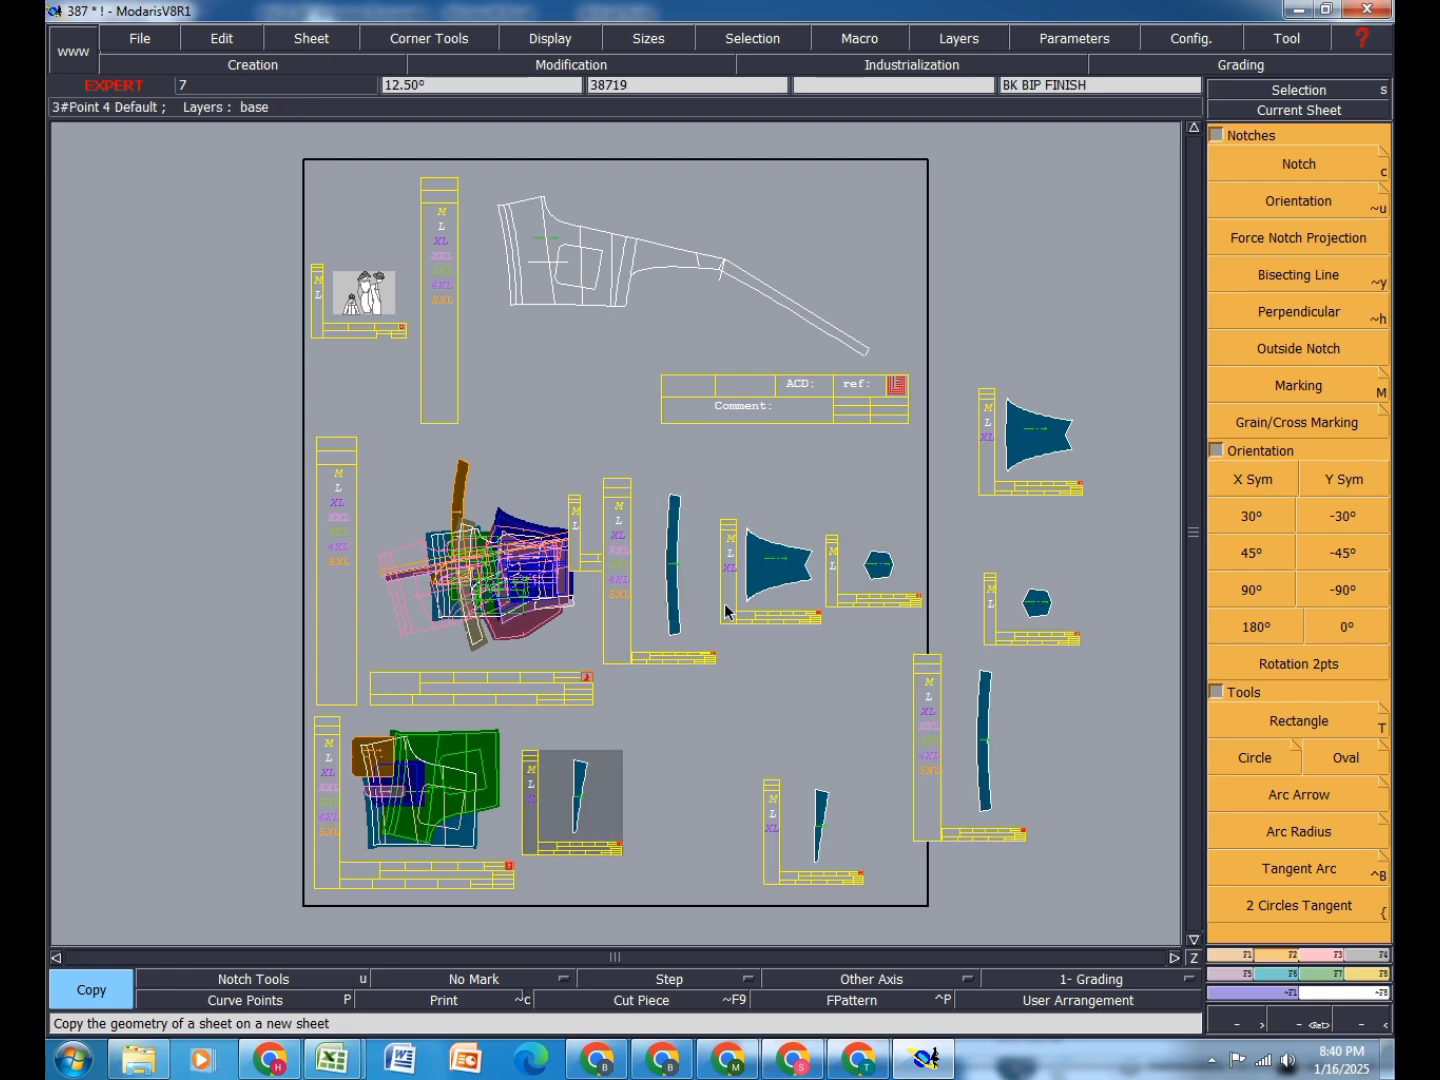
{"action": "key", "text": "j"}
Step: Delete the blank sheet next to the two narrow tapered pieces
{"action": "left_click", "coordinate": [662, 812]}
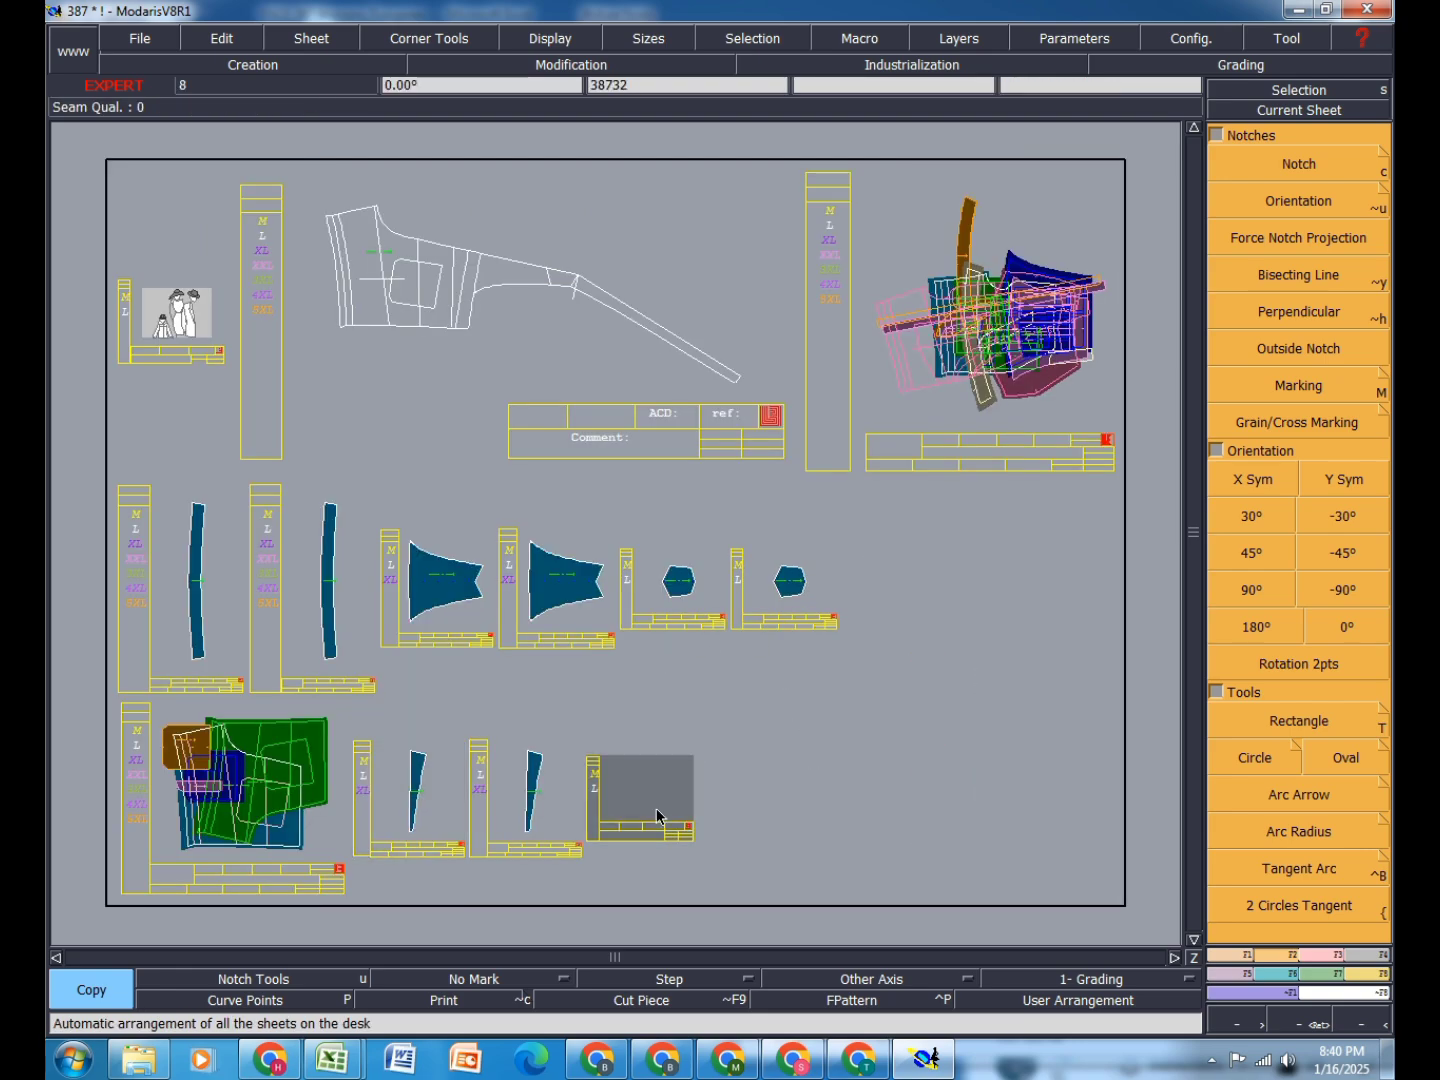
{"action": "key", "text": "Delete"}
{"action": "left_click", "coordinate": [657, 806]}
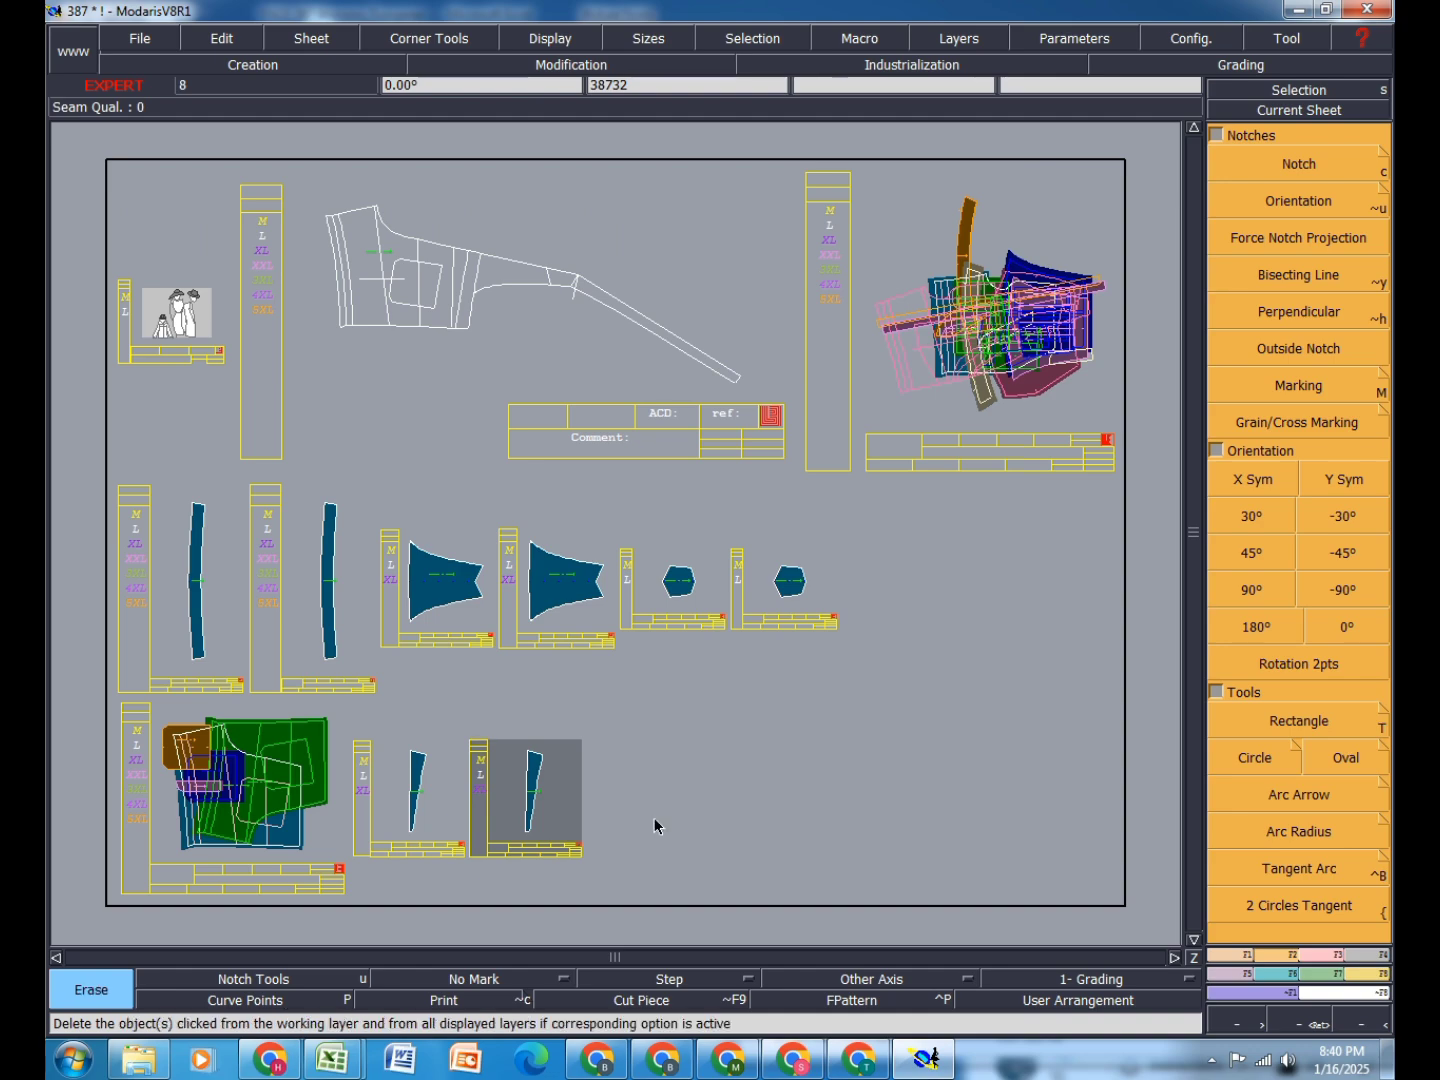
Step: Add a 1.2 cm line seam allowance to all edges of the first curved back waistband piece
{"action": "scroll", "coordinate": [161, 640], "scroll_direction": "up", "scroll_amount": 1}
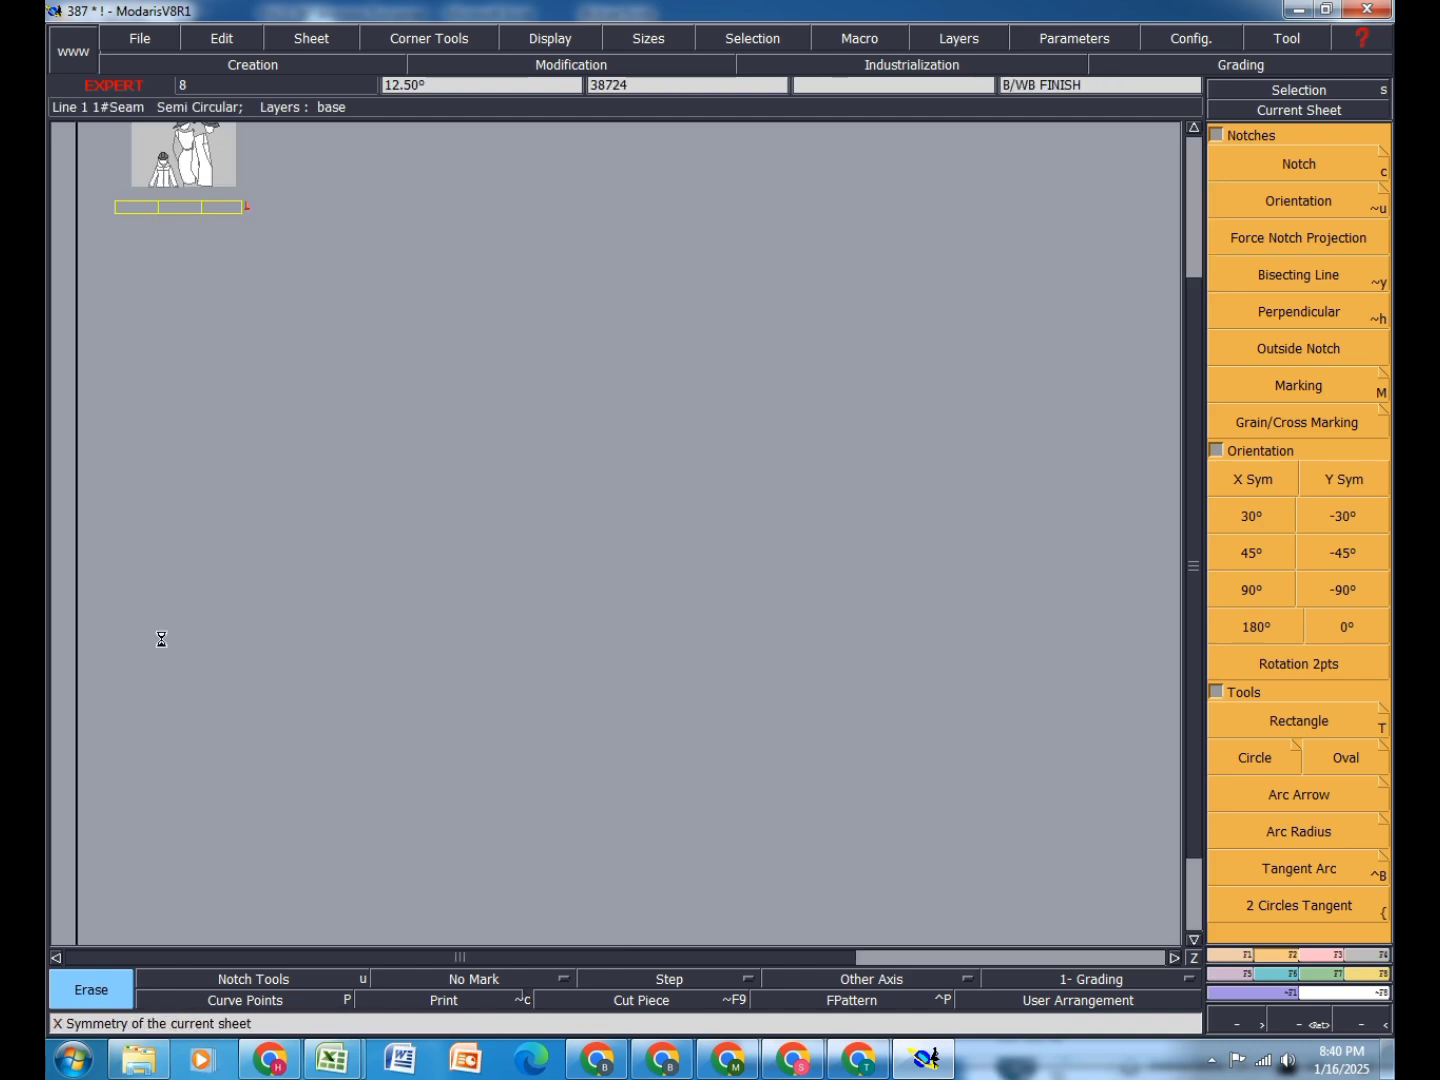
{"action": "left_click_drag", "start_coordinate": [261, 419], "coordinate": [166, 676]}
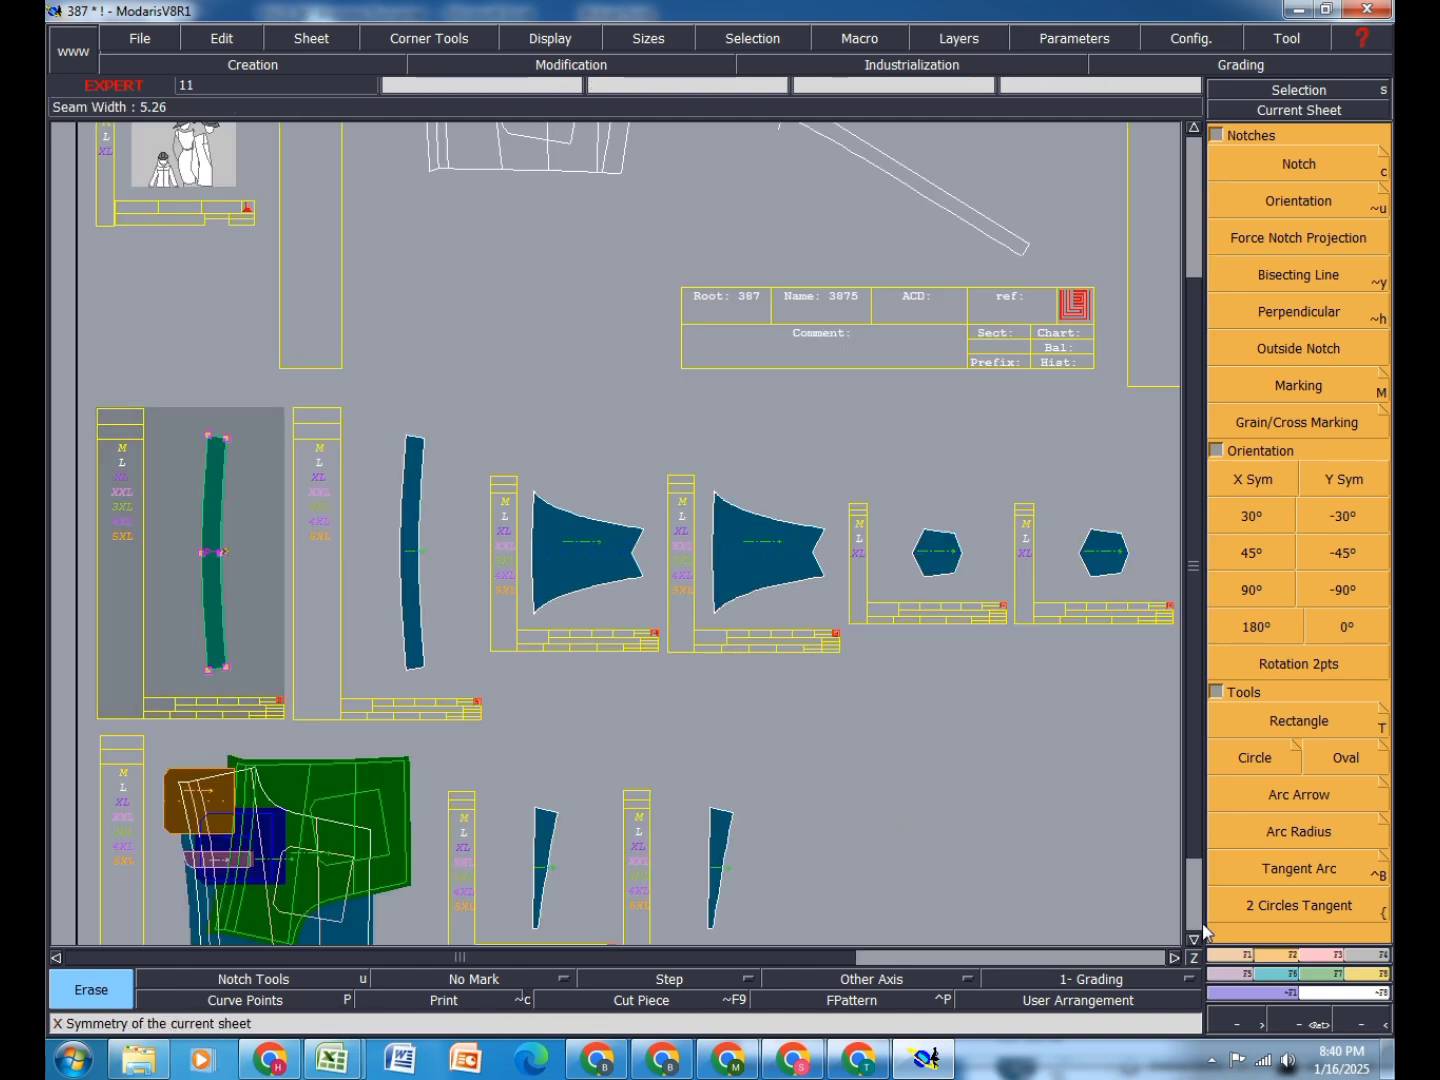
{"action": "left_click", "coordinate": [1362, 961]}
{"action": "left_click", "coordinate": [1290, 160]}
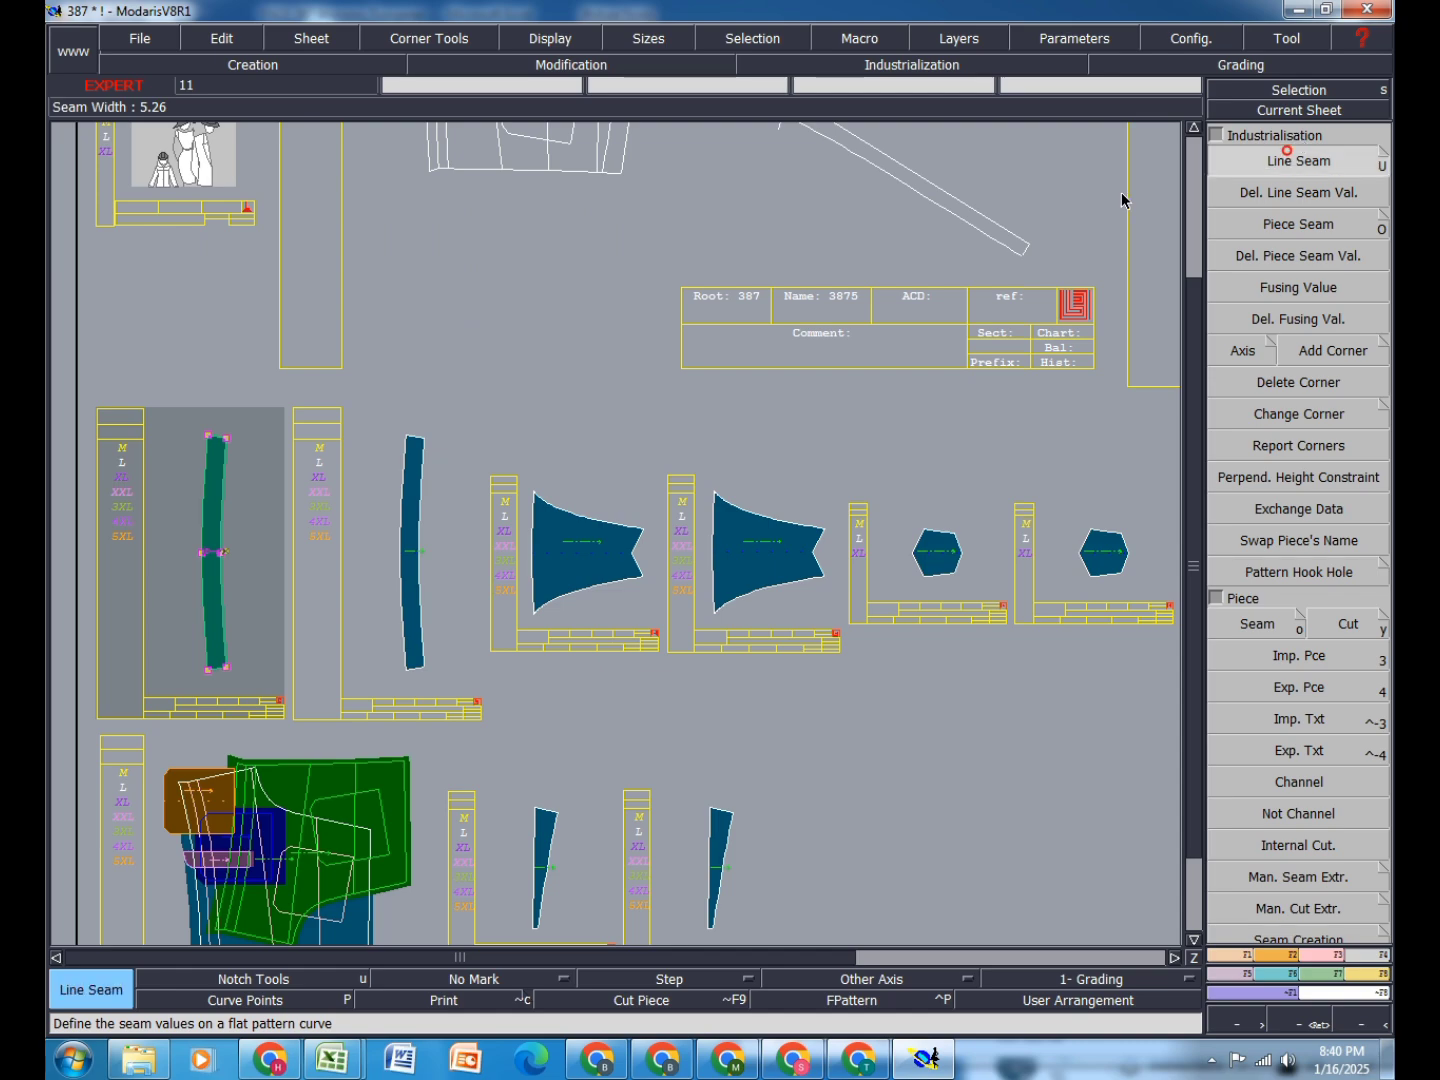
{"action": "left_click", "coordinate": [211, 460]}
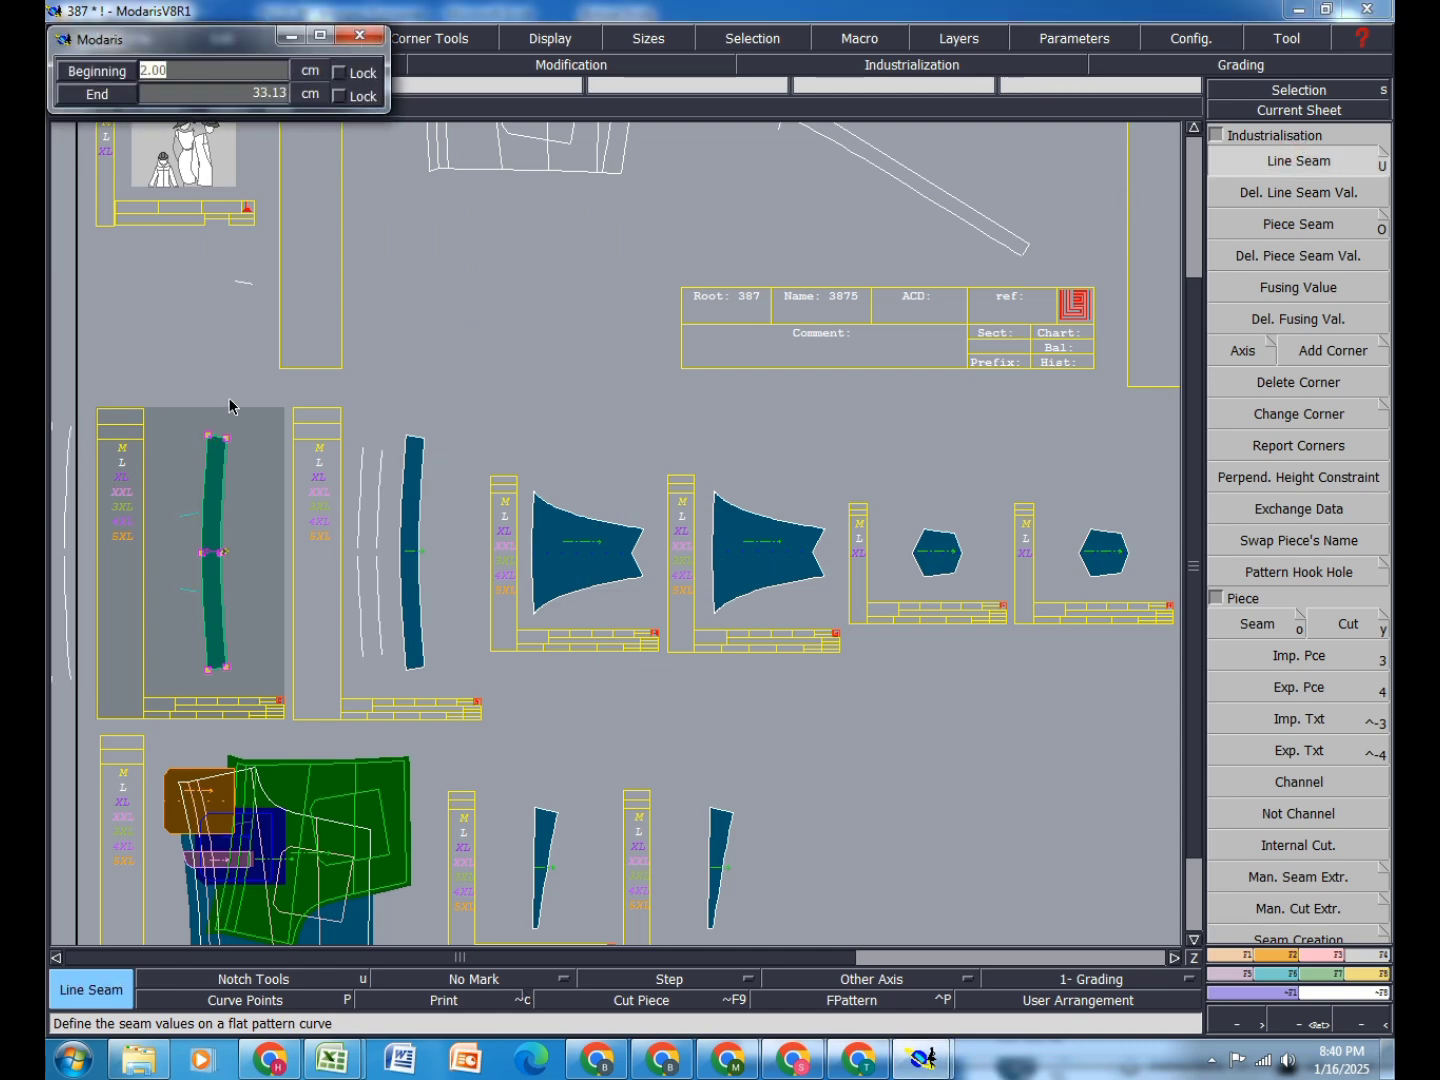
{"action": "key", "text": "Tab"}
{"action": "type", "text": "1.2"}
{"action": "key", "text": "Return"}
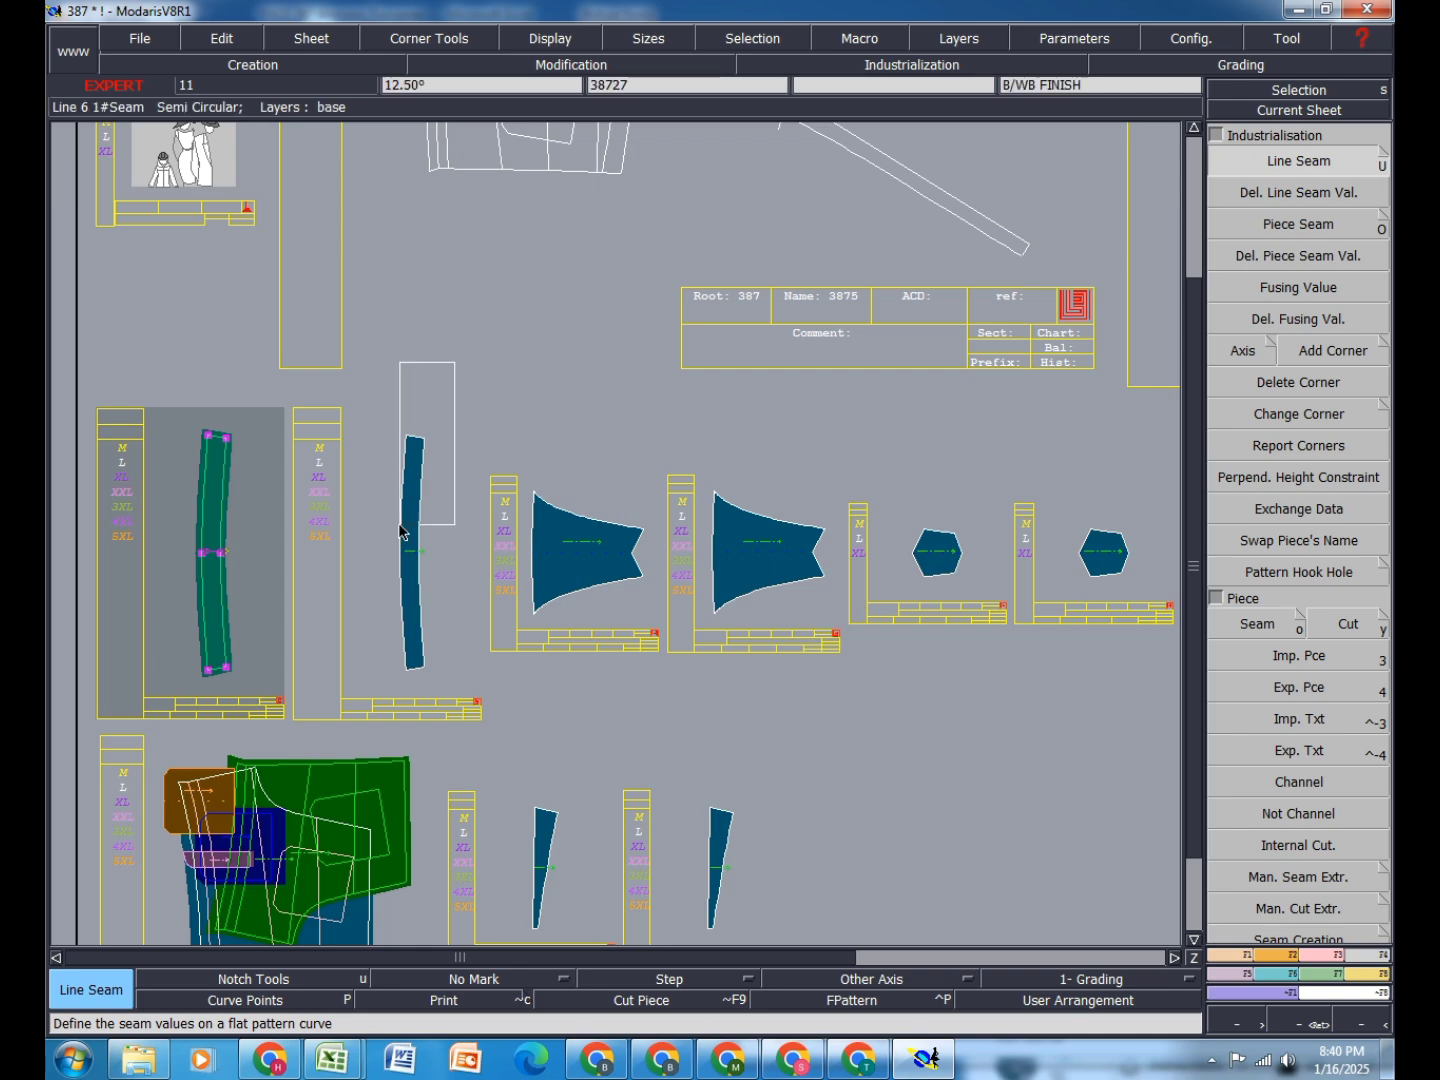
Step: Set a wider line seam allowance on the short ends of the first back waistband piece
{"action": "scroll", "coordinate": [225, 460], "scroll_direction": "up", "scroll_amount": 3}
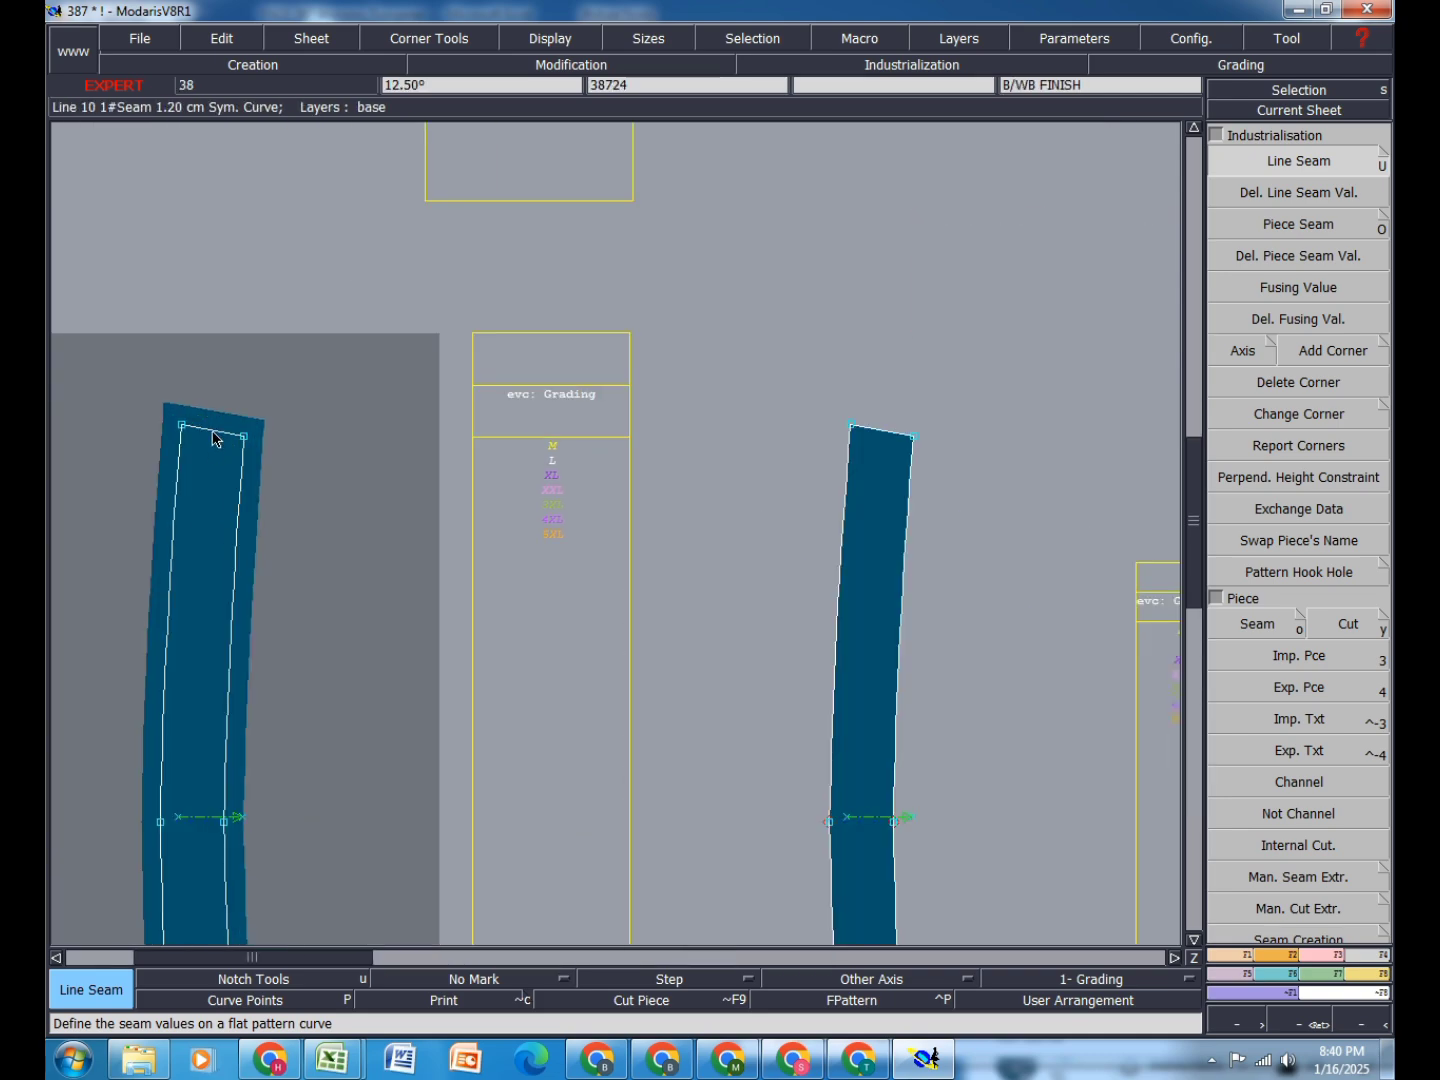
{"action": "left_click", "coordinate": [224, 369]}
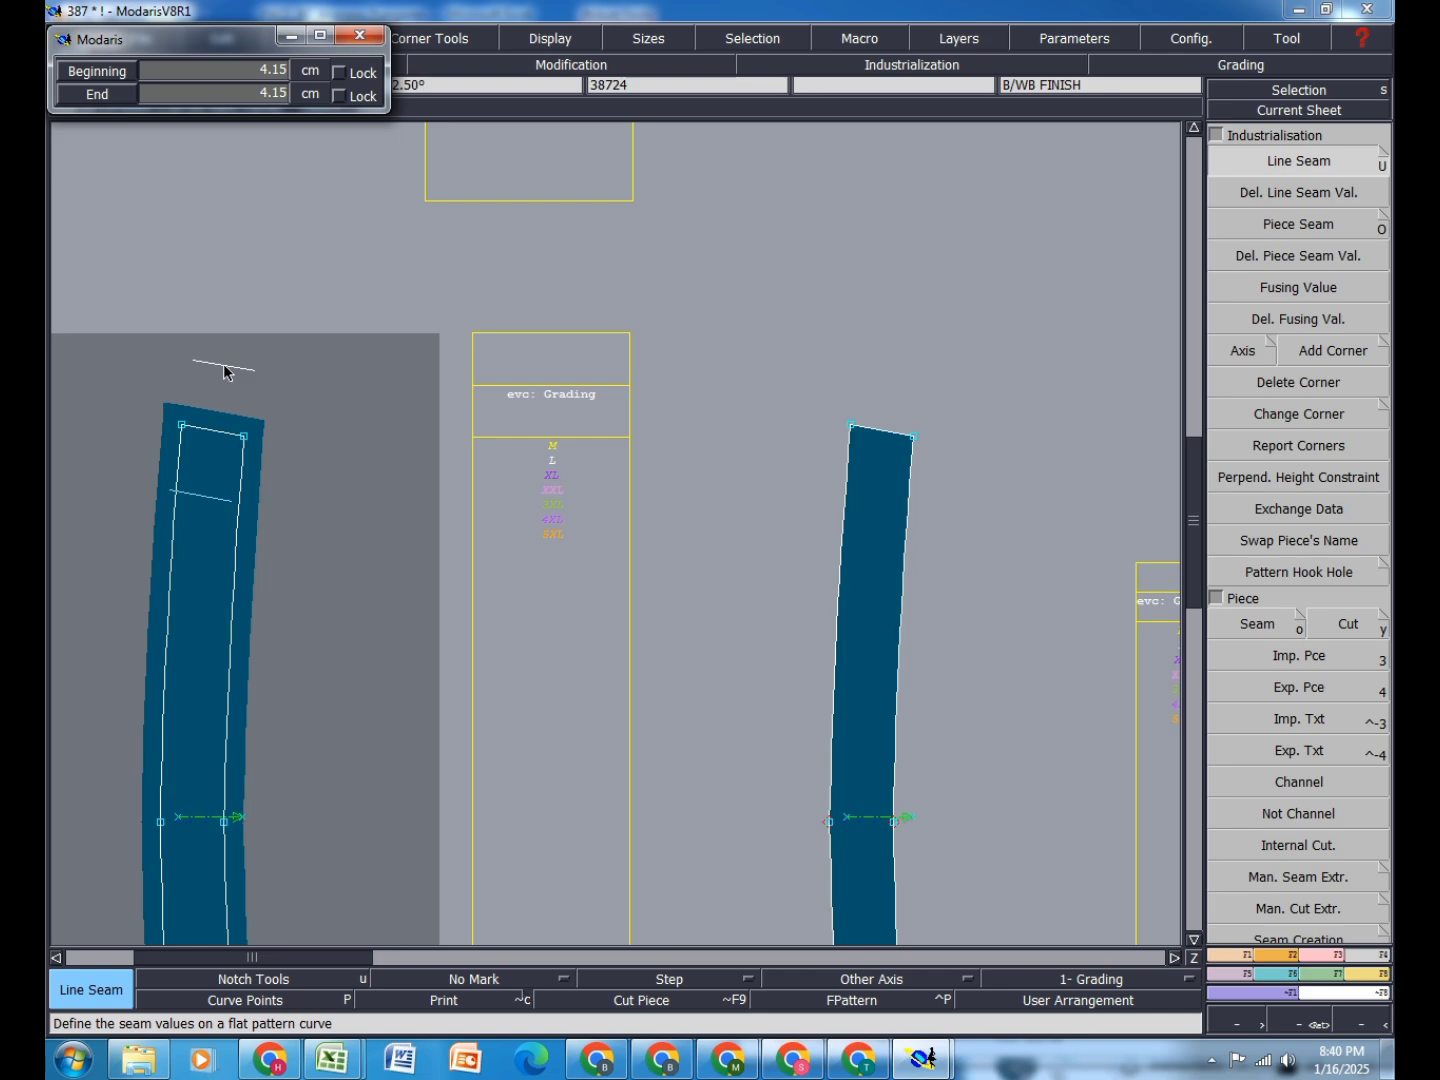
{"action": "type", "text": "1.20"}
{"action": "key", "text": "Return"}
{"action": "scroll", "coordinate": [228, 374], "scroll_direction": "down", "scroll_amount": 3}
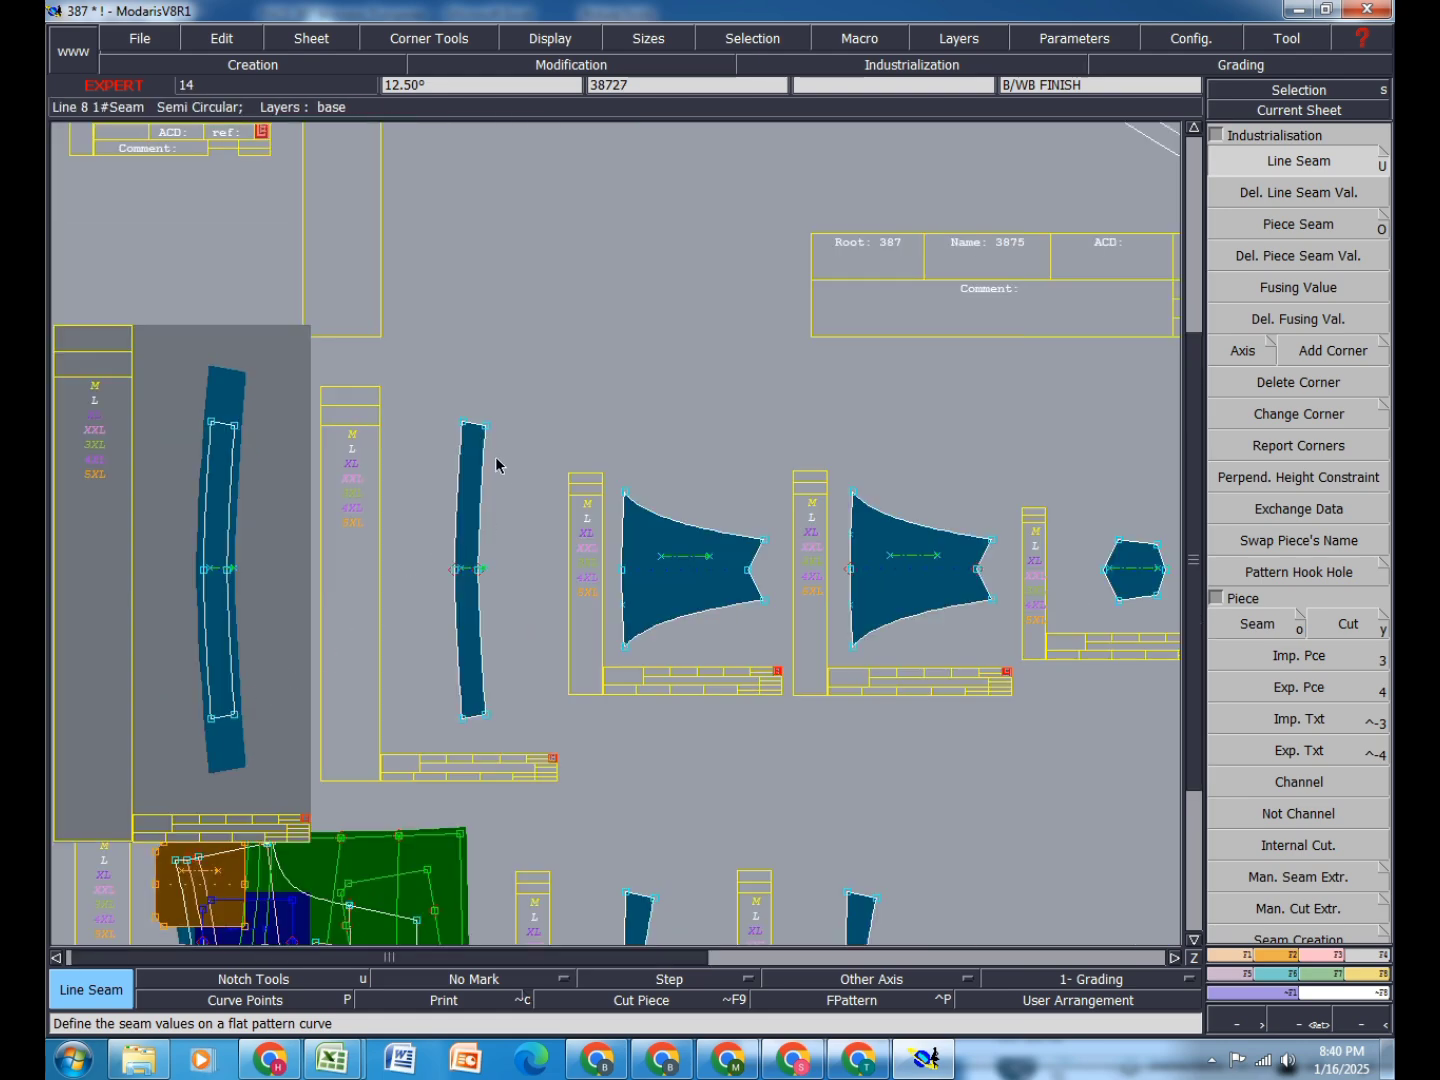
Step: Add the same long line seam allowance to both short ends of the second back waistband piece, leaving its long edges without seam
{"action": "left_click", "coordinate": [472, 419]}
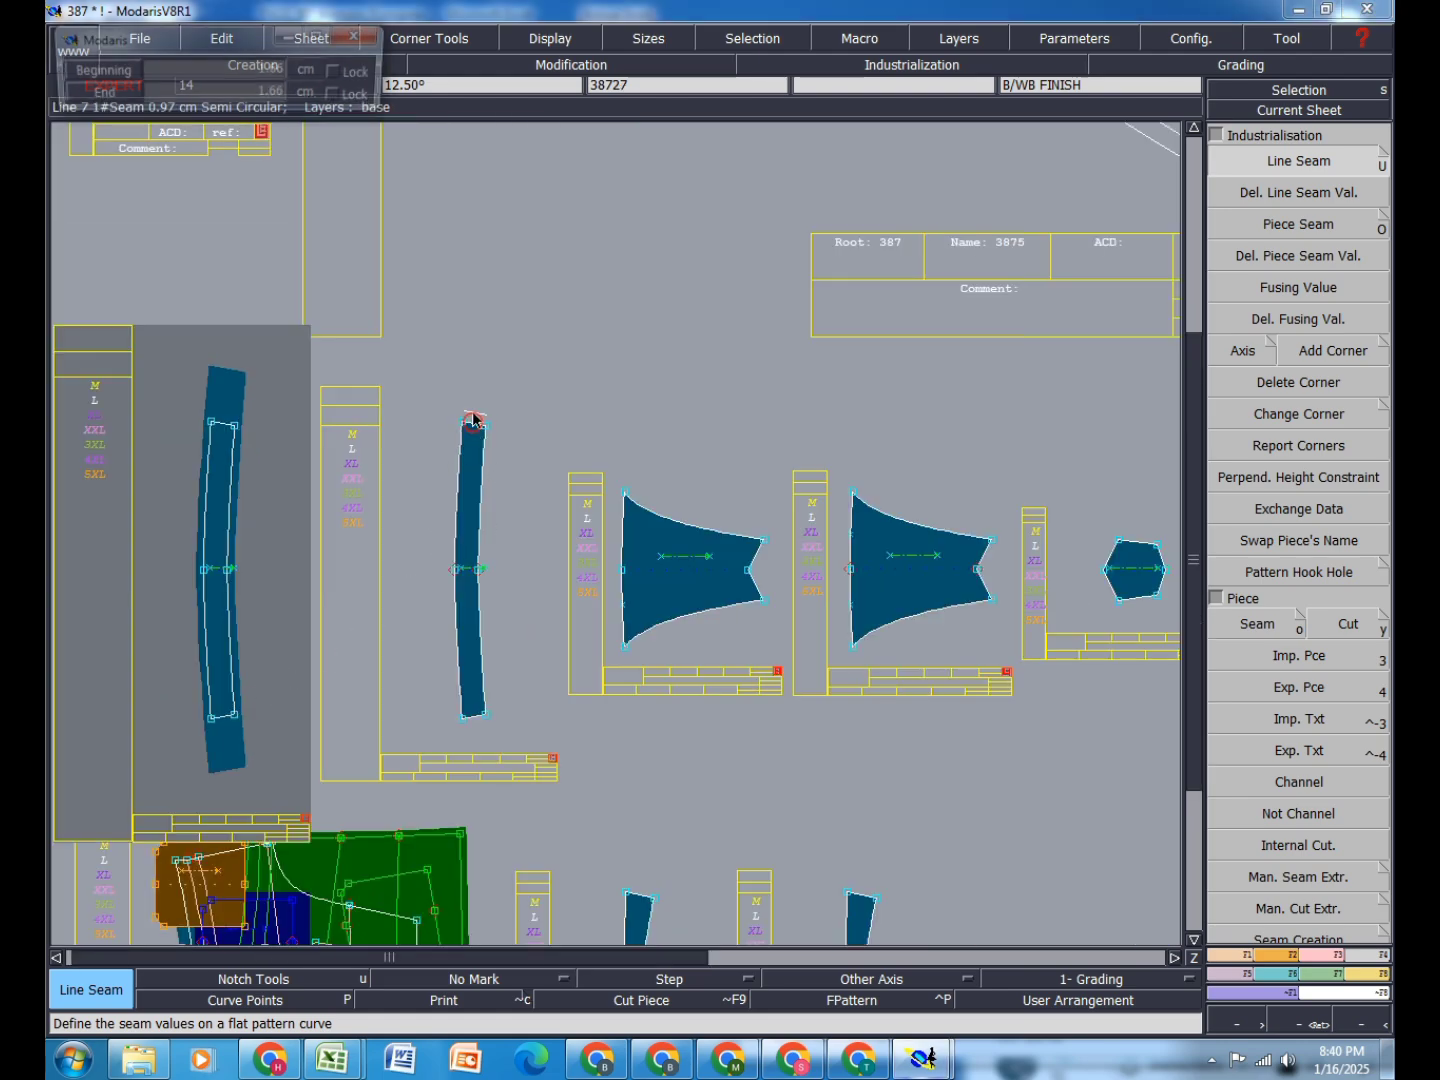
{"action": "key", "text": "Return"}
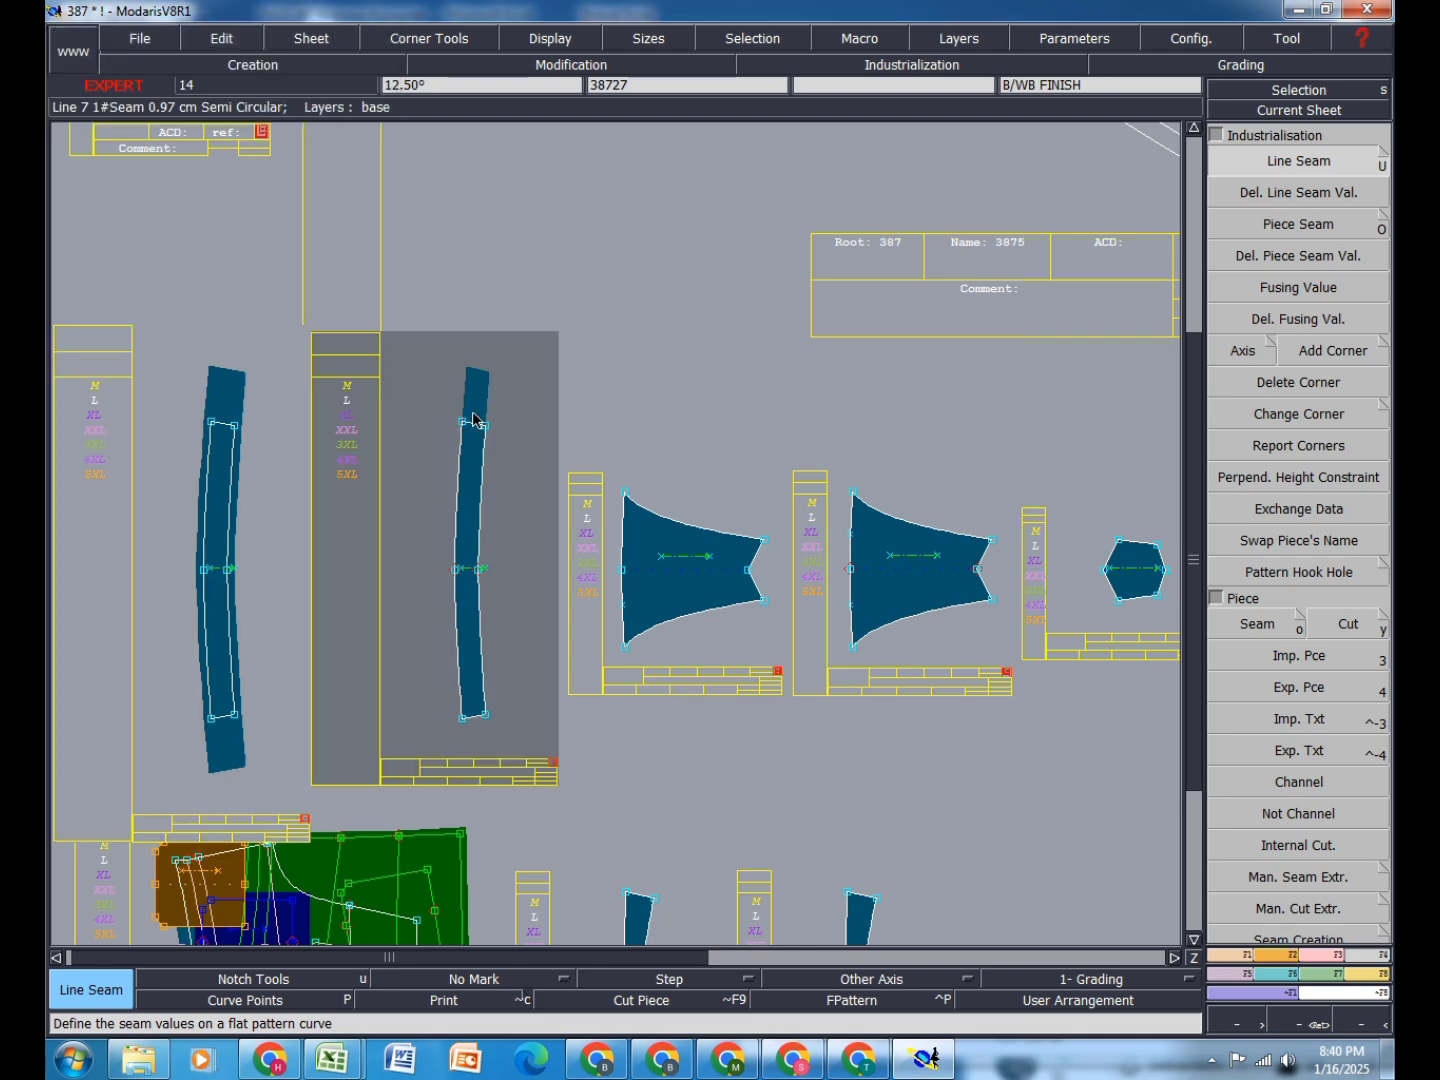
{"action": "left_click", "coordinate": [482, 692]}
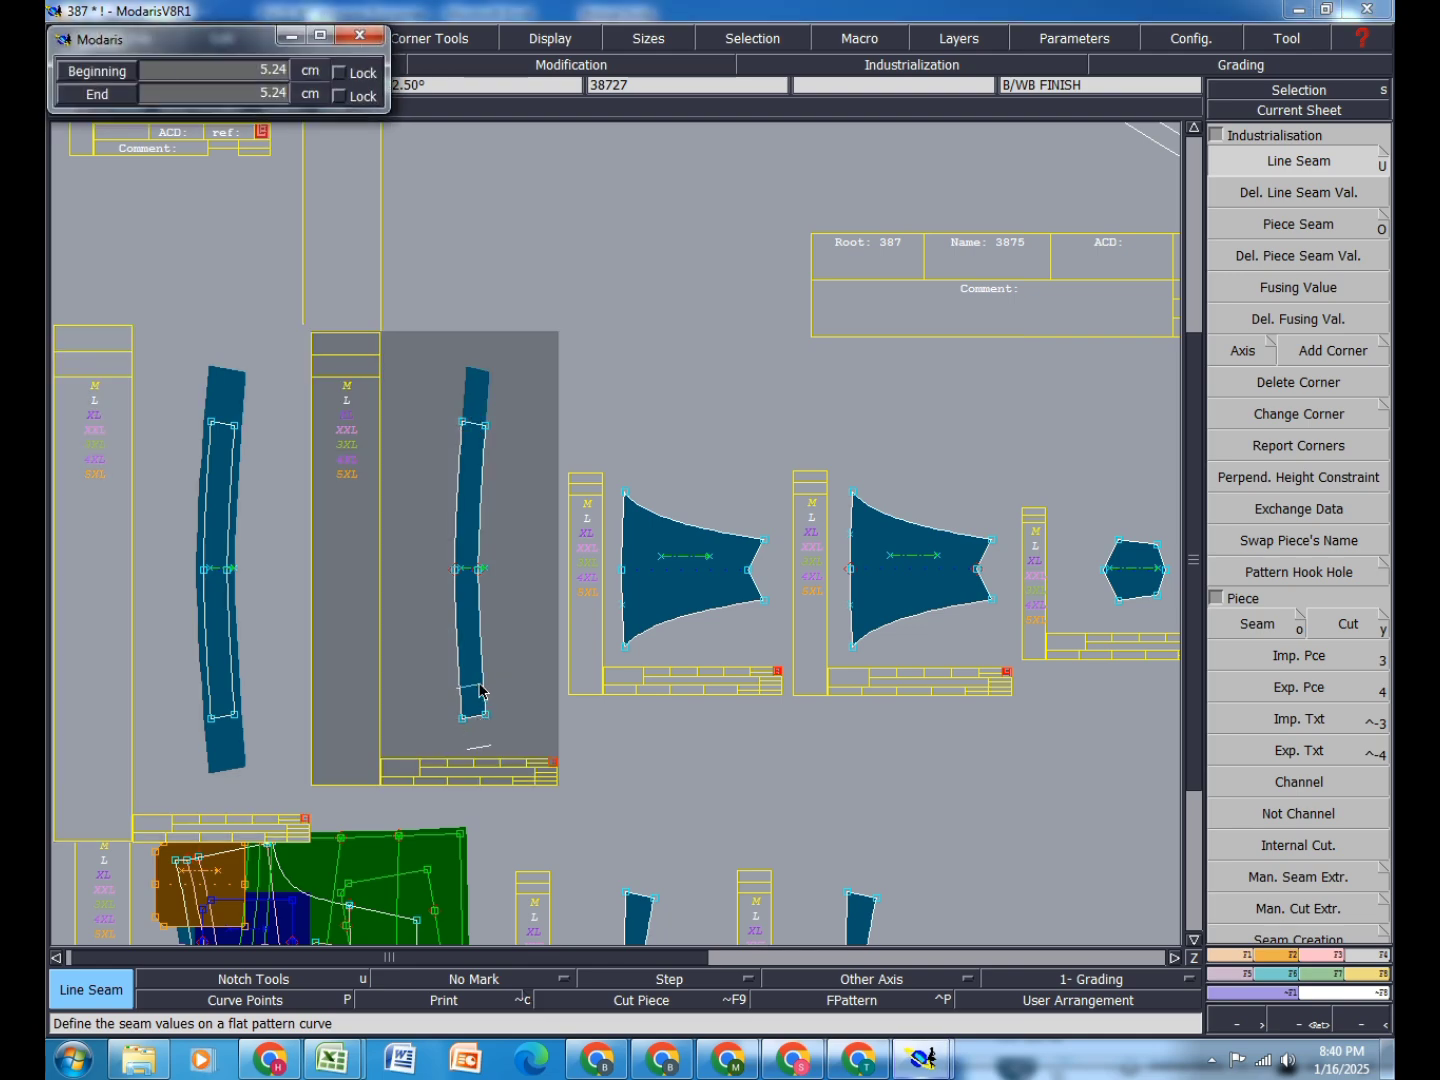
{"action": "key", "text": "Return"}
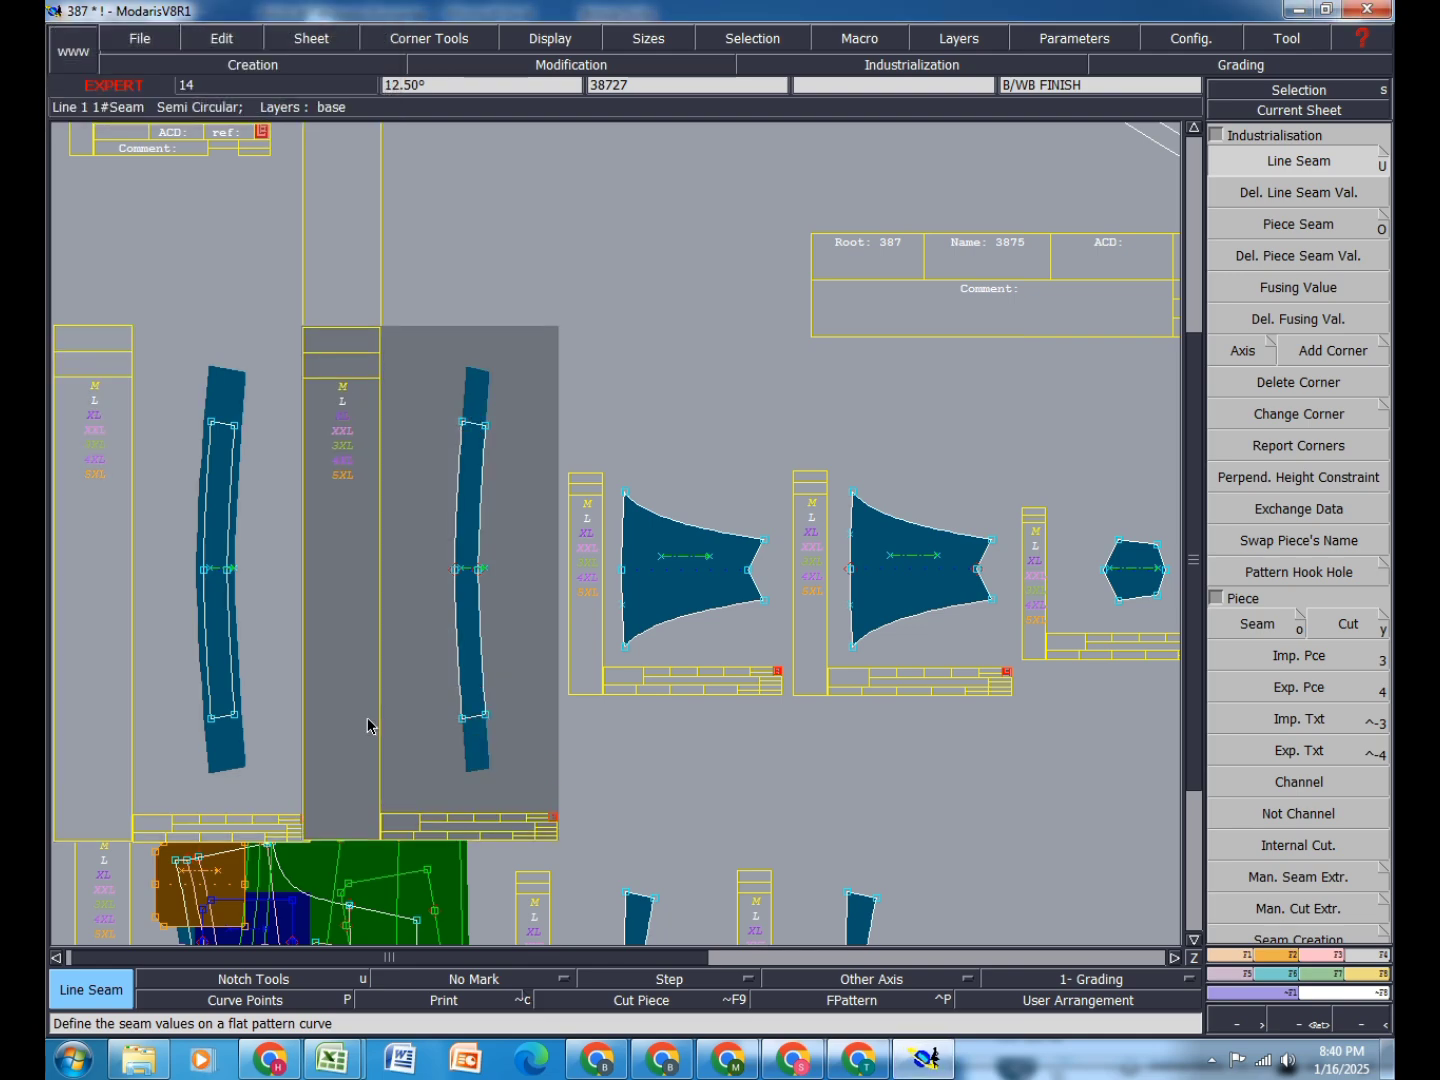
Step: Add a 1 cm line seam allowance to all edges of the second back bib piece
{"action": "scroll", "coordinate": [367, 724], "scroll_direction": "down", "scroll_amount": 3}
{"action": "scroll", "coordinate": [630, 685], "scroll_direction": "up", "scroll_amount": 5}
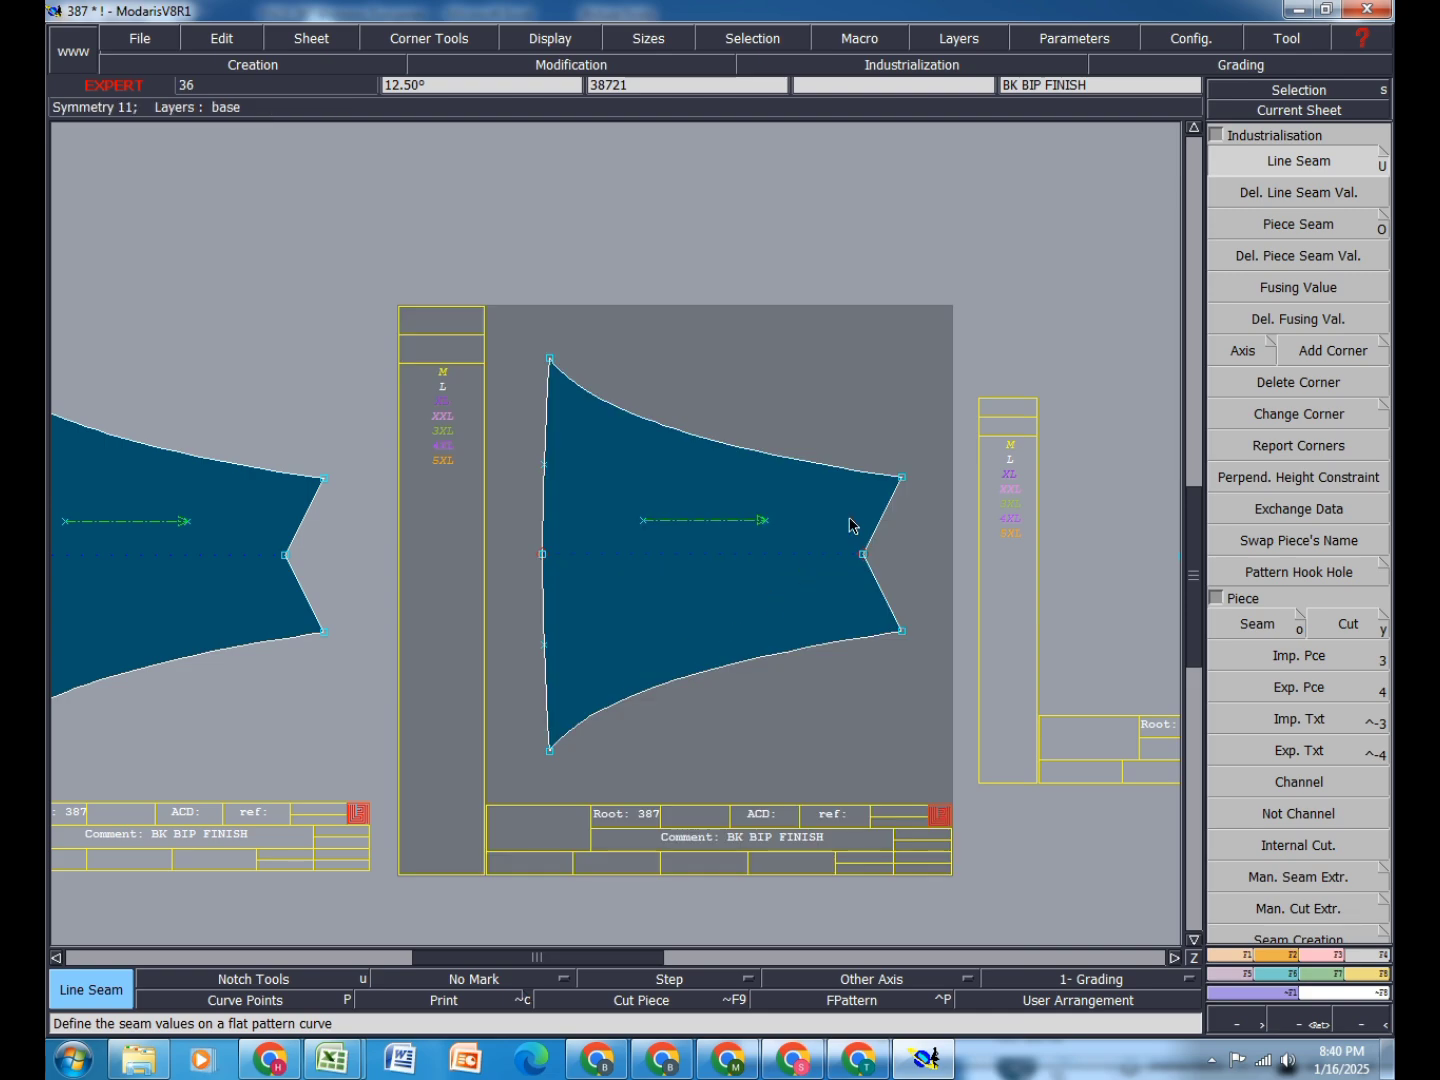
{"action": "left_click", "coordinate": [500, 771]}
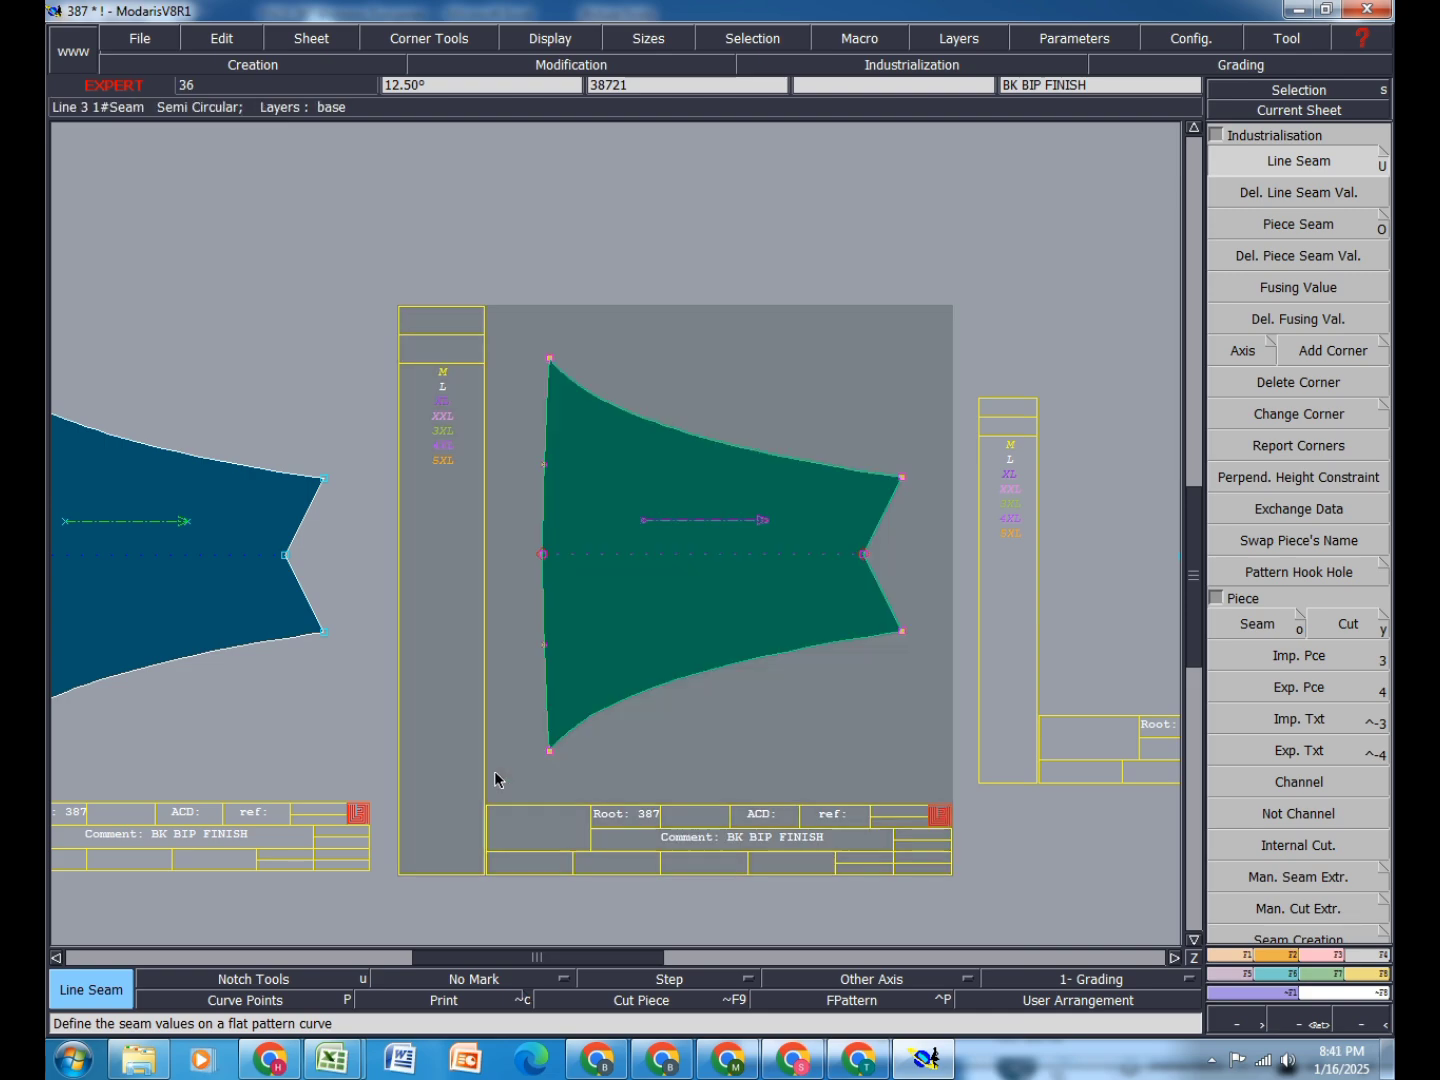
{"action": "left_click", "coordinate": [730, 450]}
{"action": "type", "text": "1"}
{"action": "key", "text": "Return"}
{"action": "type", "text": "1"}
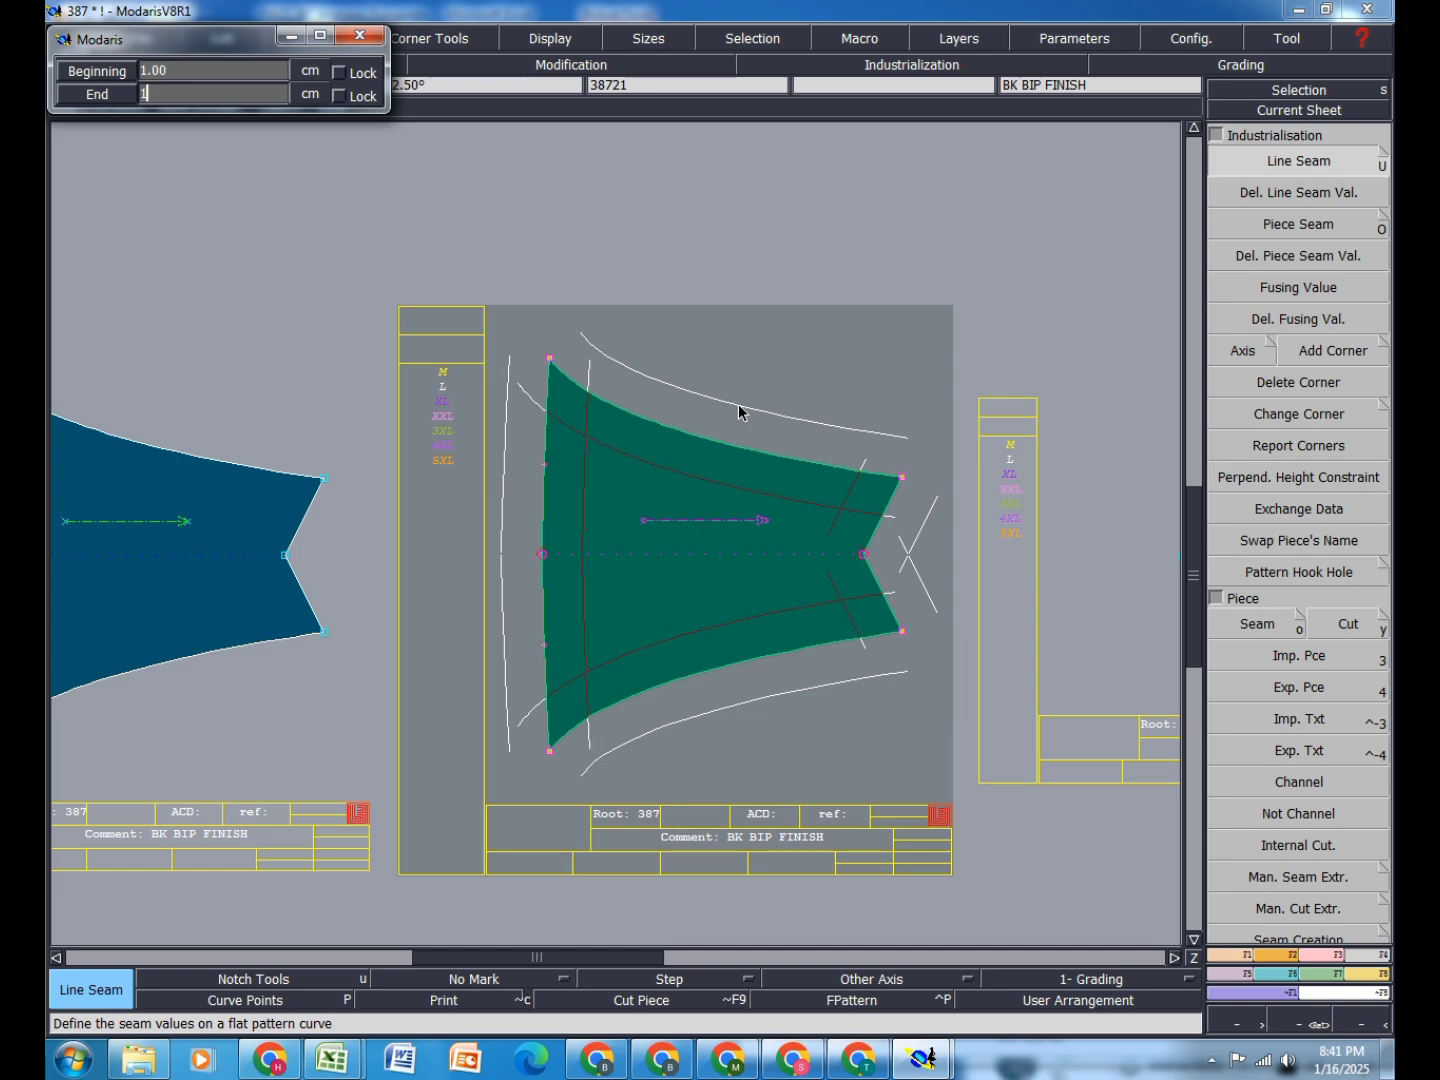
{"action": "key", "text": "Return"}
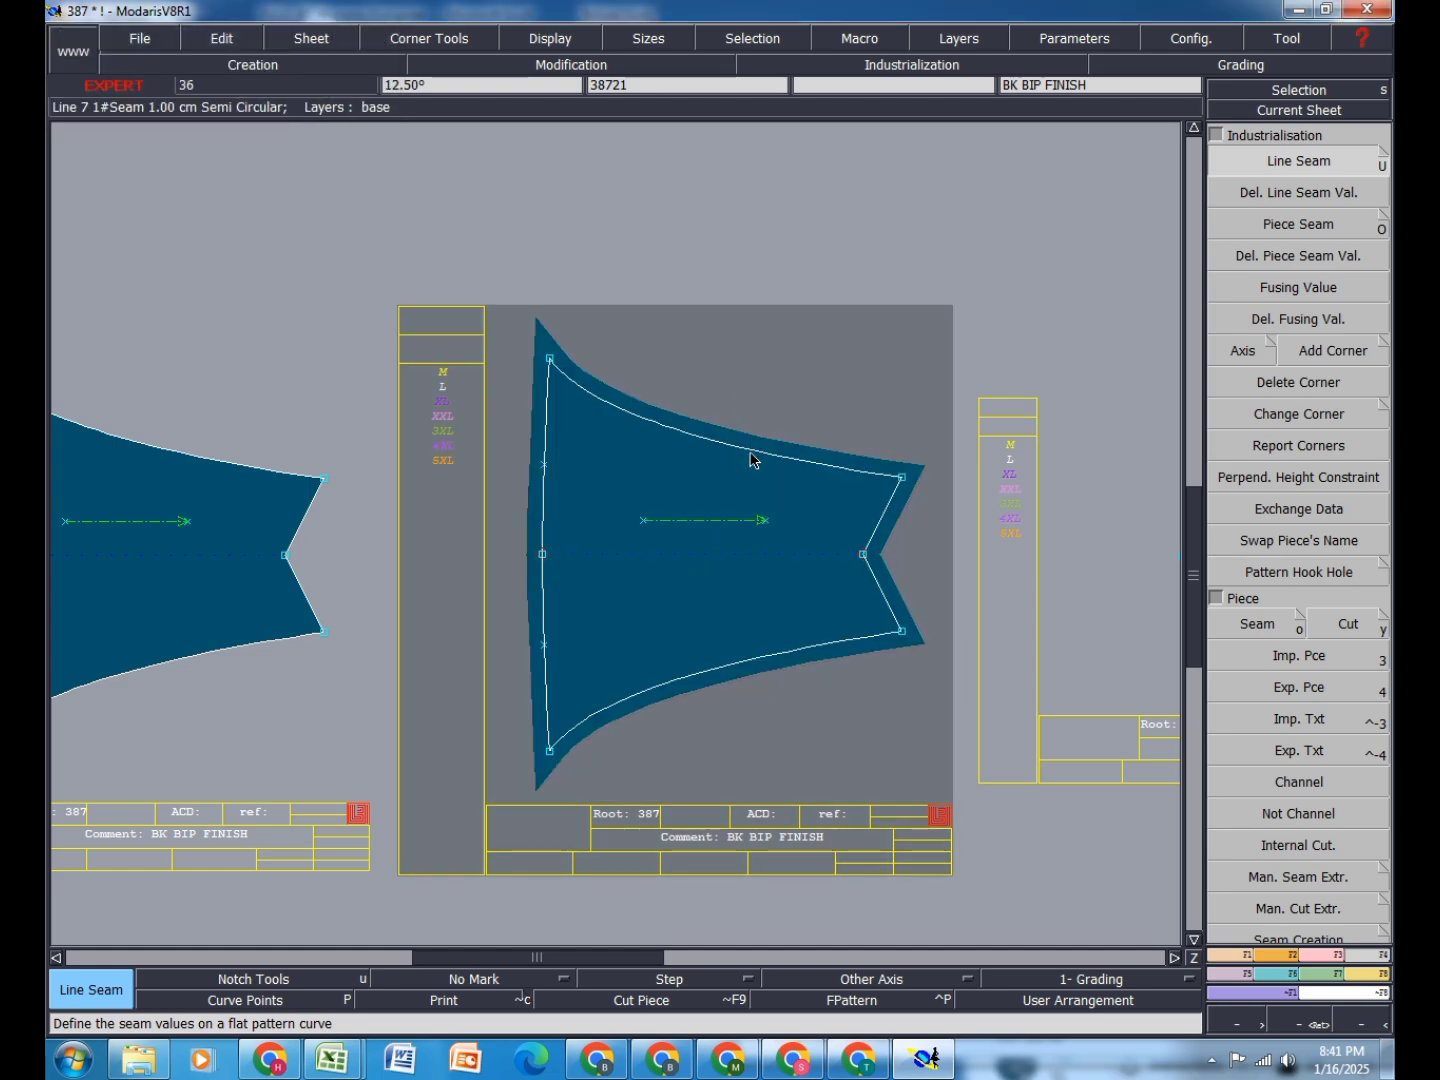
Step: Set the seam allowance on both curved side edges of the second back bib piece to 2 cm
{"action": "left_click", "coordinate": [758, 425]}
{"action": "type", "text": "2"}
{"action": "key", "text": "Return"}
{"action": "type", "text": "2"}
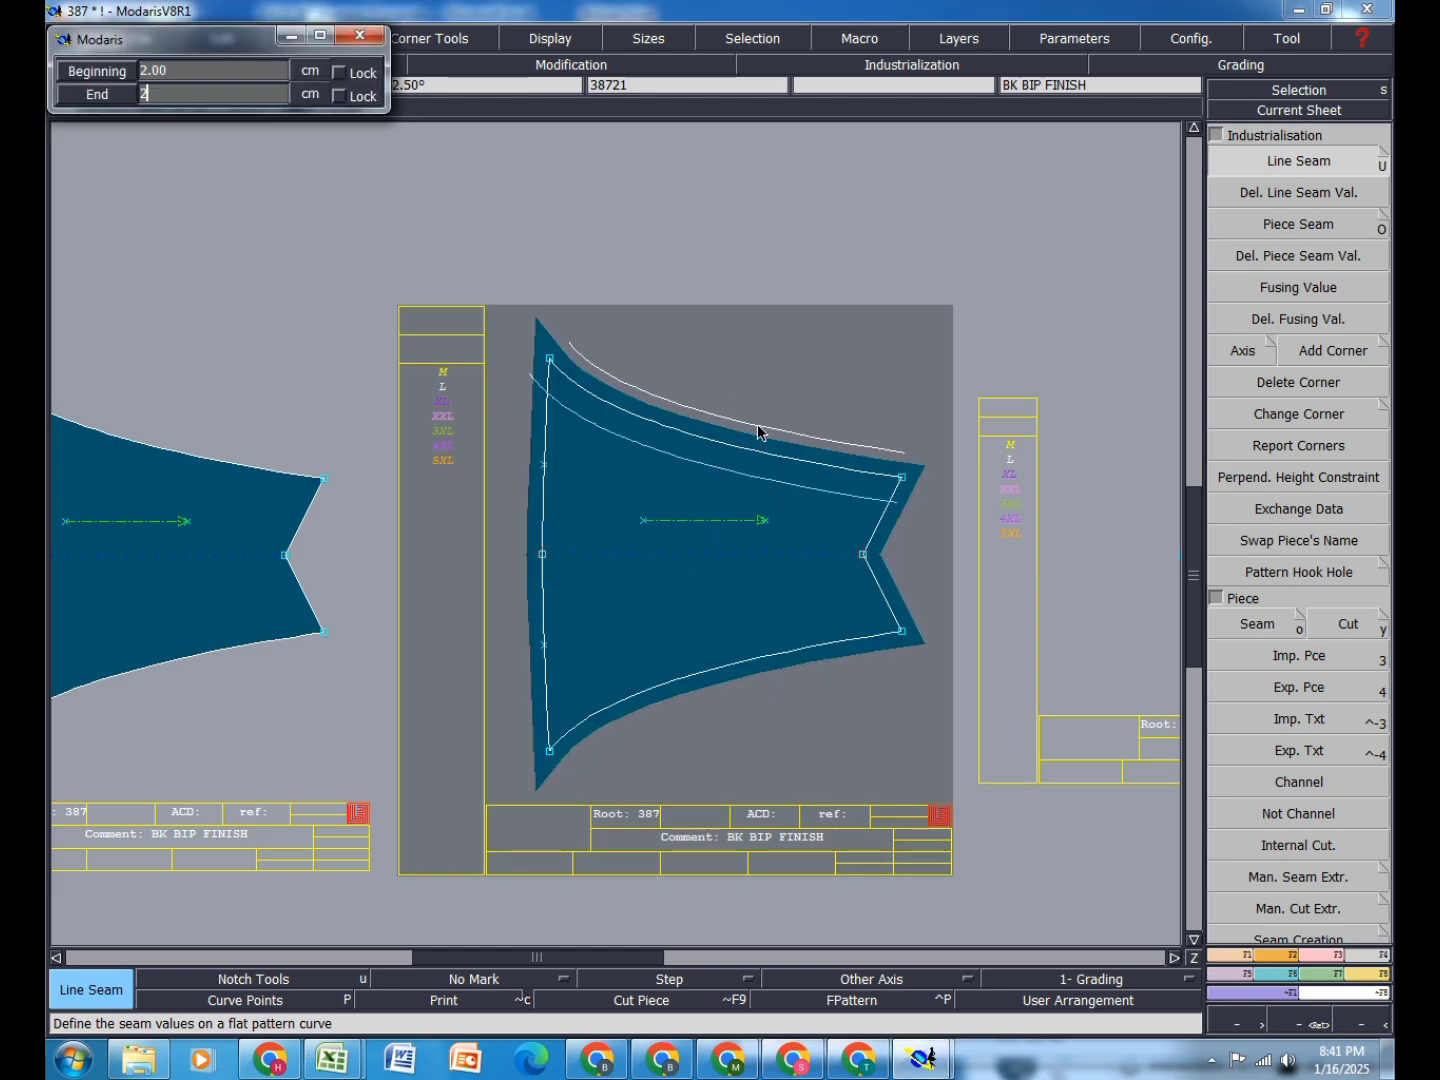
{"action": "key", "text": "Return"}
{"action": "left_click", "coordinate": [728, 668]}
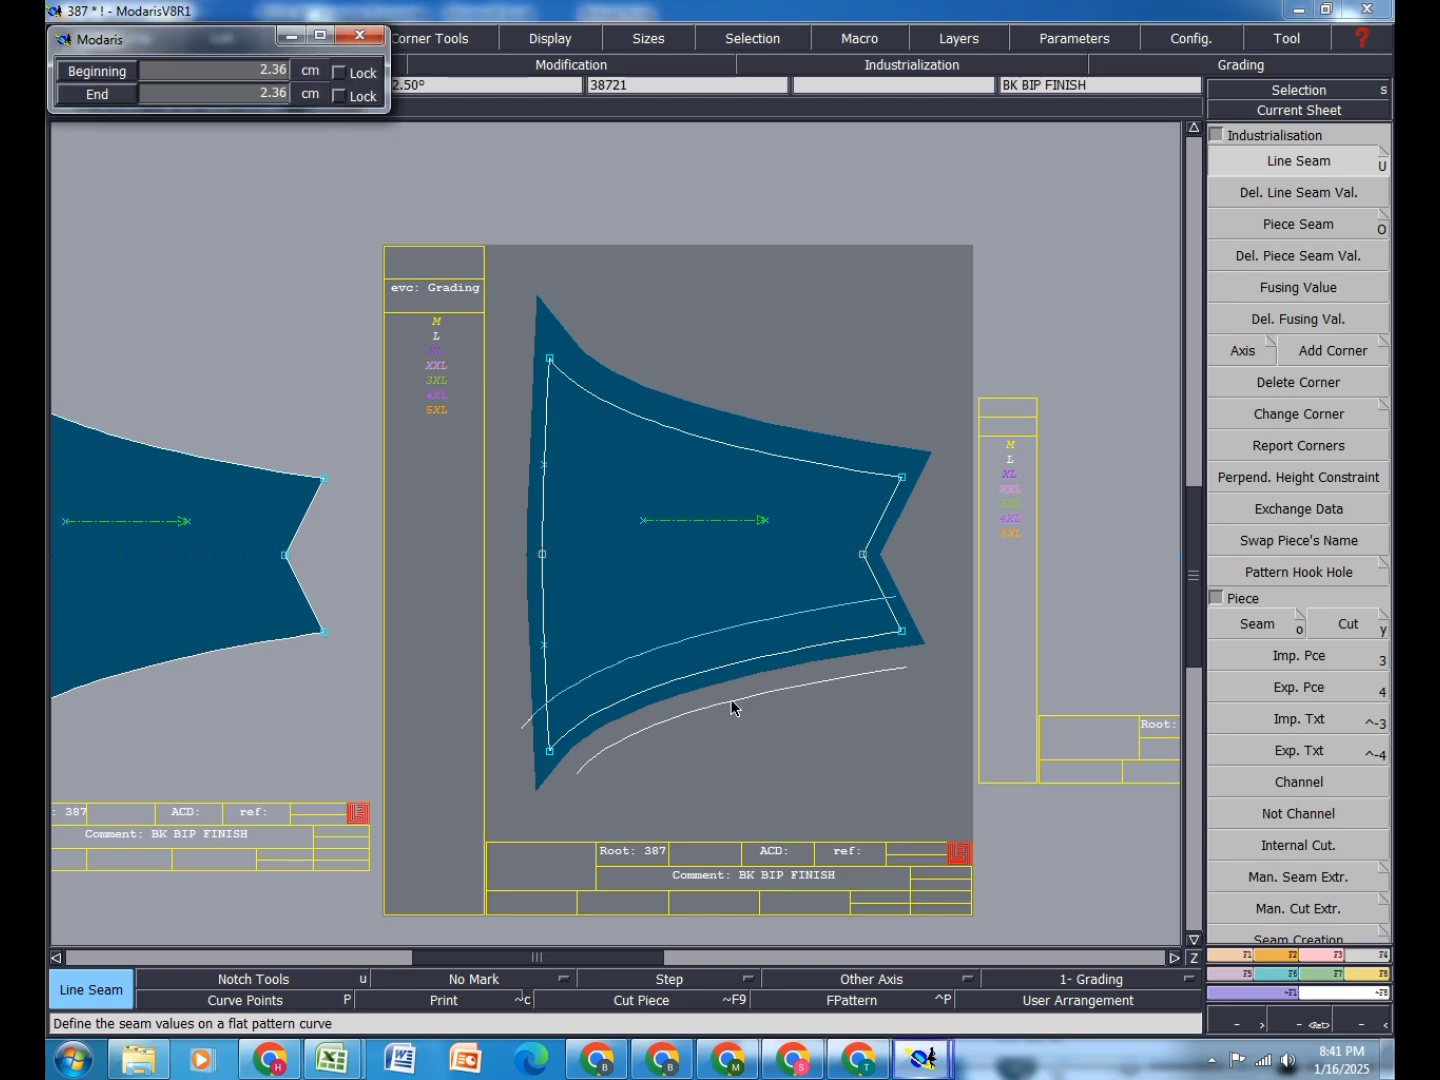
{"action": "type", "text": "2"}
{"action": "key", "text": "Return"}
{"action": "type", "text": "2"}
{"action": "key", "text": "Return"}
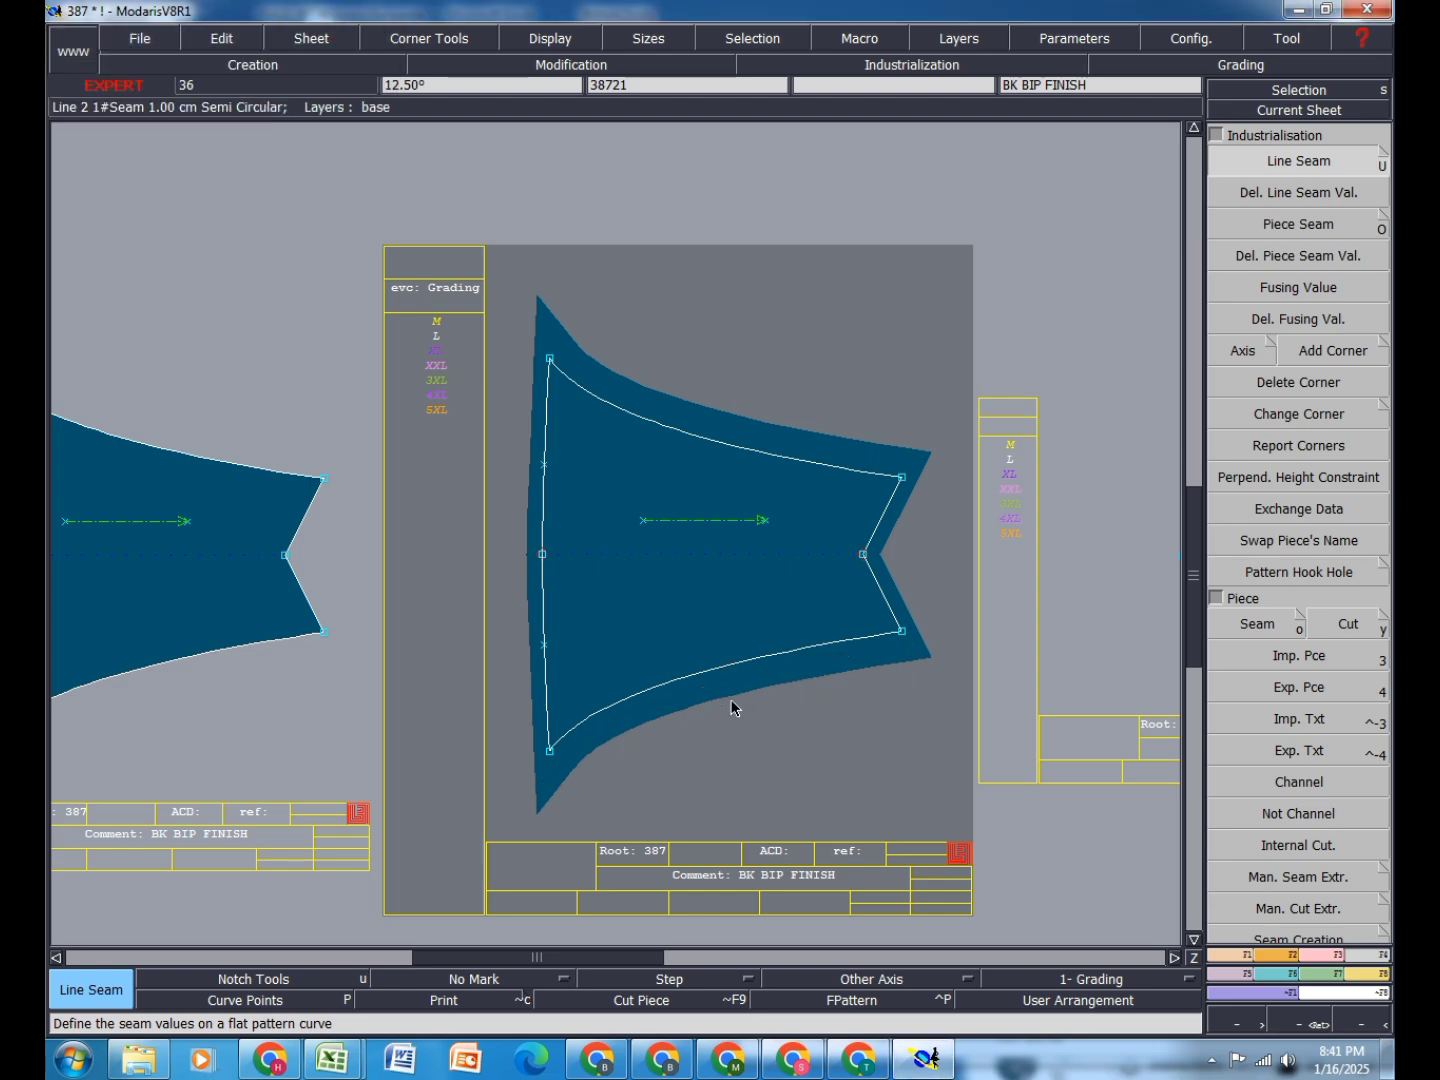
Step: Arrange the sheets on the desk and add a 1 cm line seam allowance to all edges of the first back bib top piece
{"action": "key", "text": "F6"}
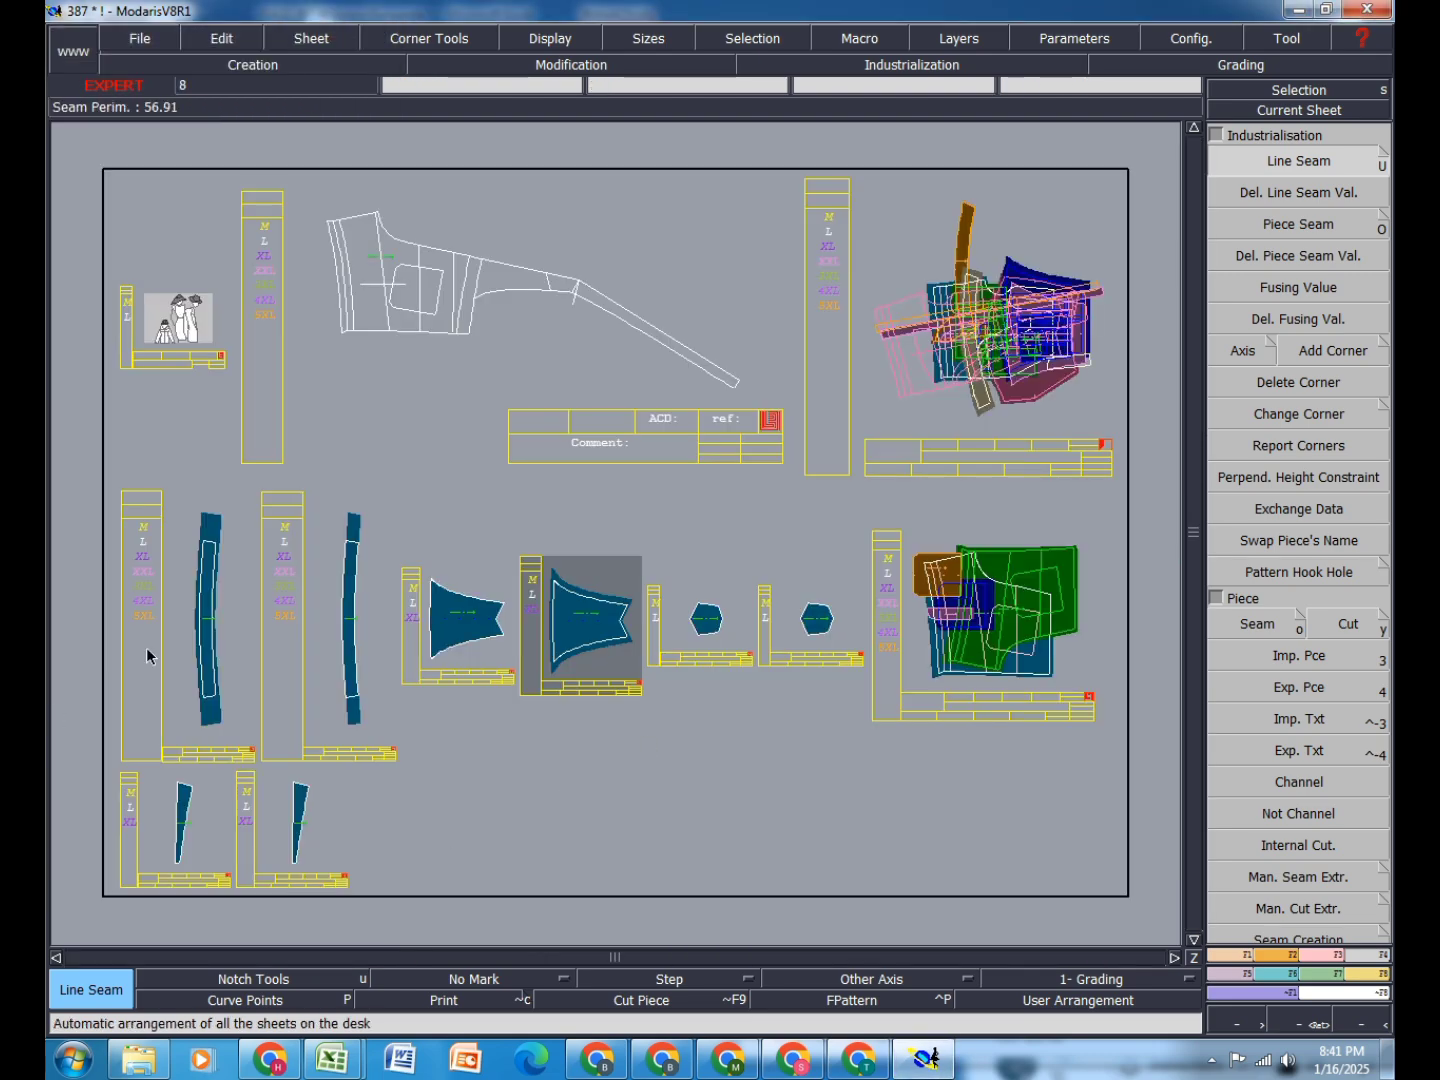
{"action": "left_click", "coordinate": [707, 603]}
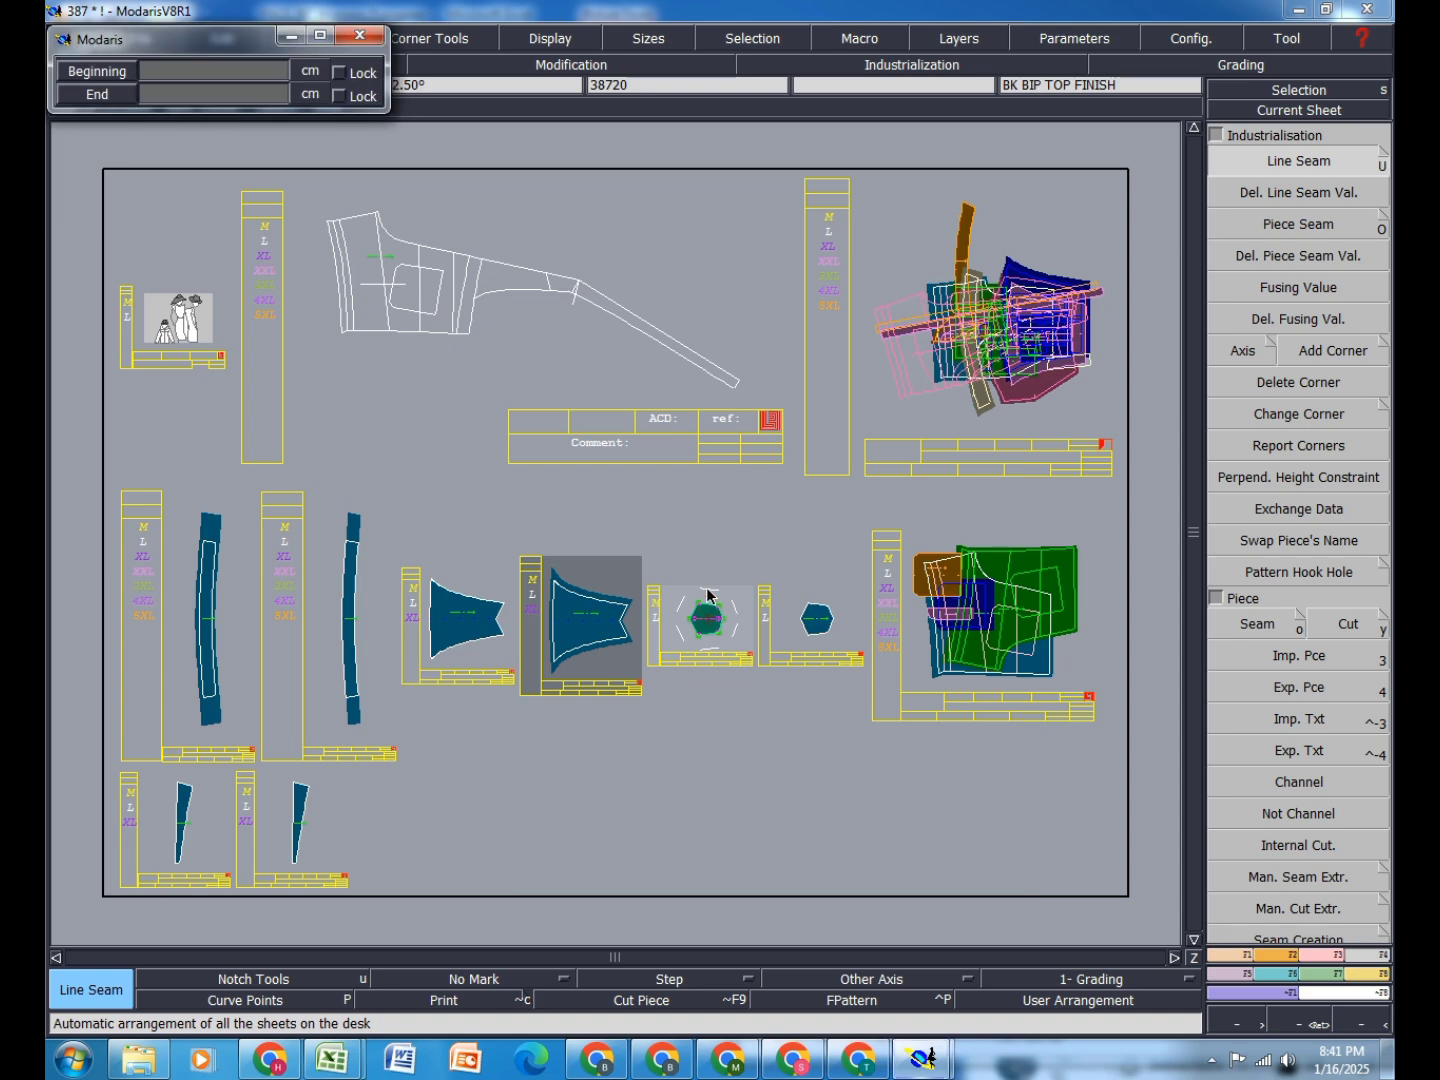
{"action": "type", "text": "1"}
{"action": "key", "text": "Return"}
{"action": "type", "text": "1"}
{"action": "key", "text": "Return"}
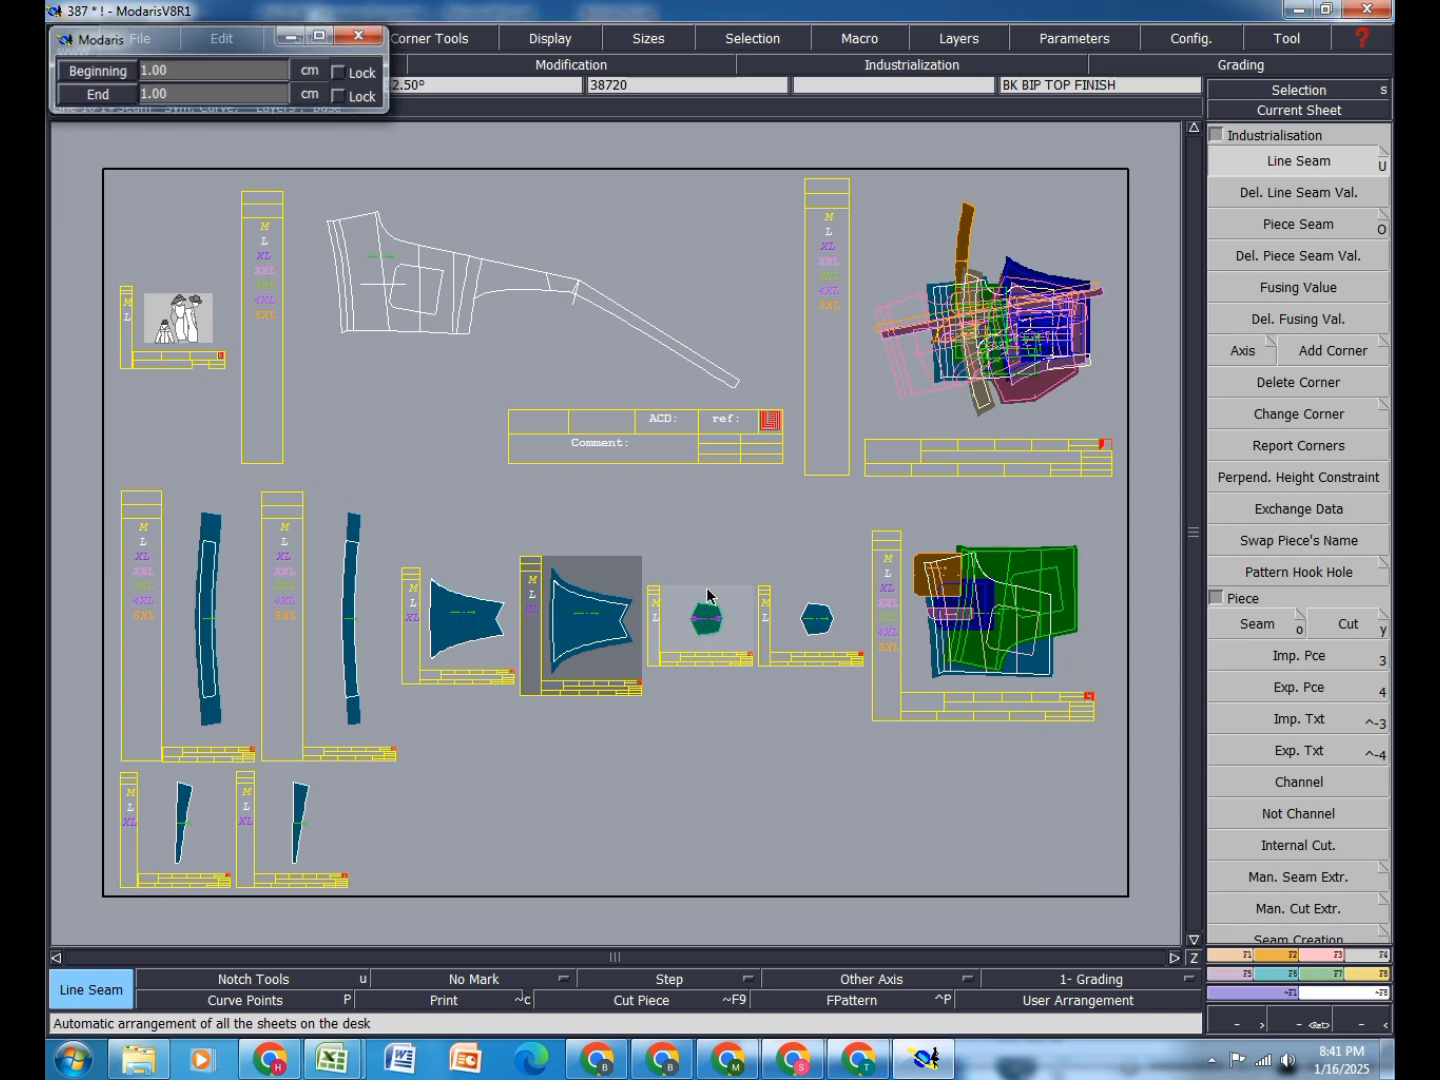
Step: Change the comment of the first back waistband sheet, with seam allowance on all edges, to "B/WB 1x2"
{"action": "scroll", "coordinate": [685, 656], "scroll_direction": "up", "scroll_amount": 3}
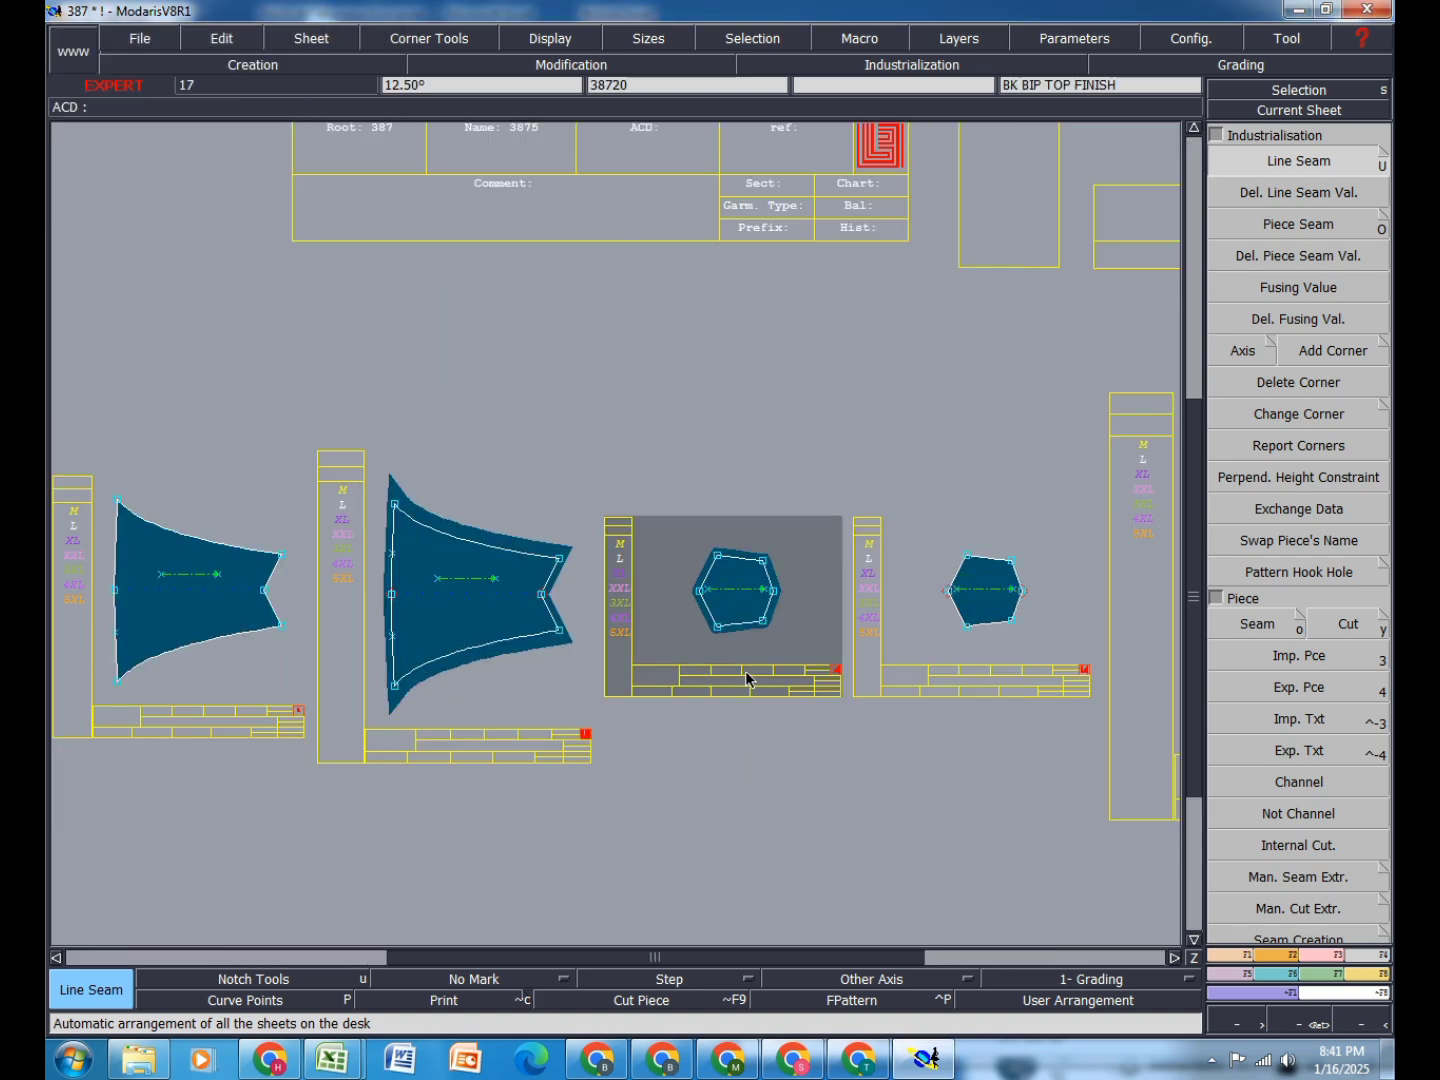
{"action": "scroll", "coordinate": [749, 678], "scroll_direction": "up", "scroll_amount": 3}
{"action": "scroll", "coordinate": [858, 684], "scroll_direction": "down", "scroll_amount": 3}
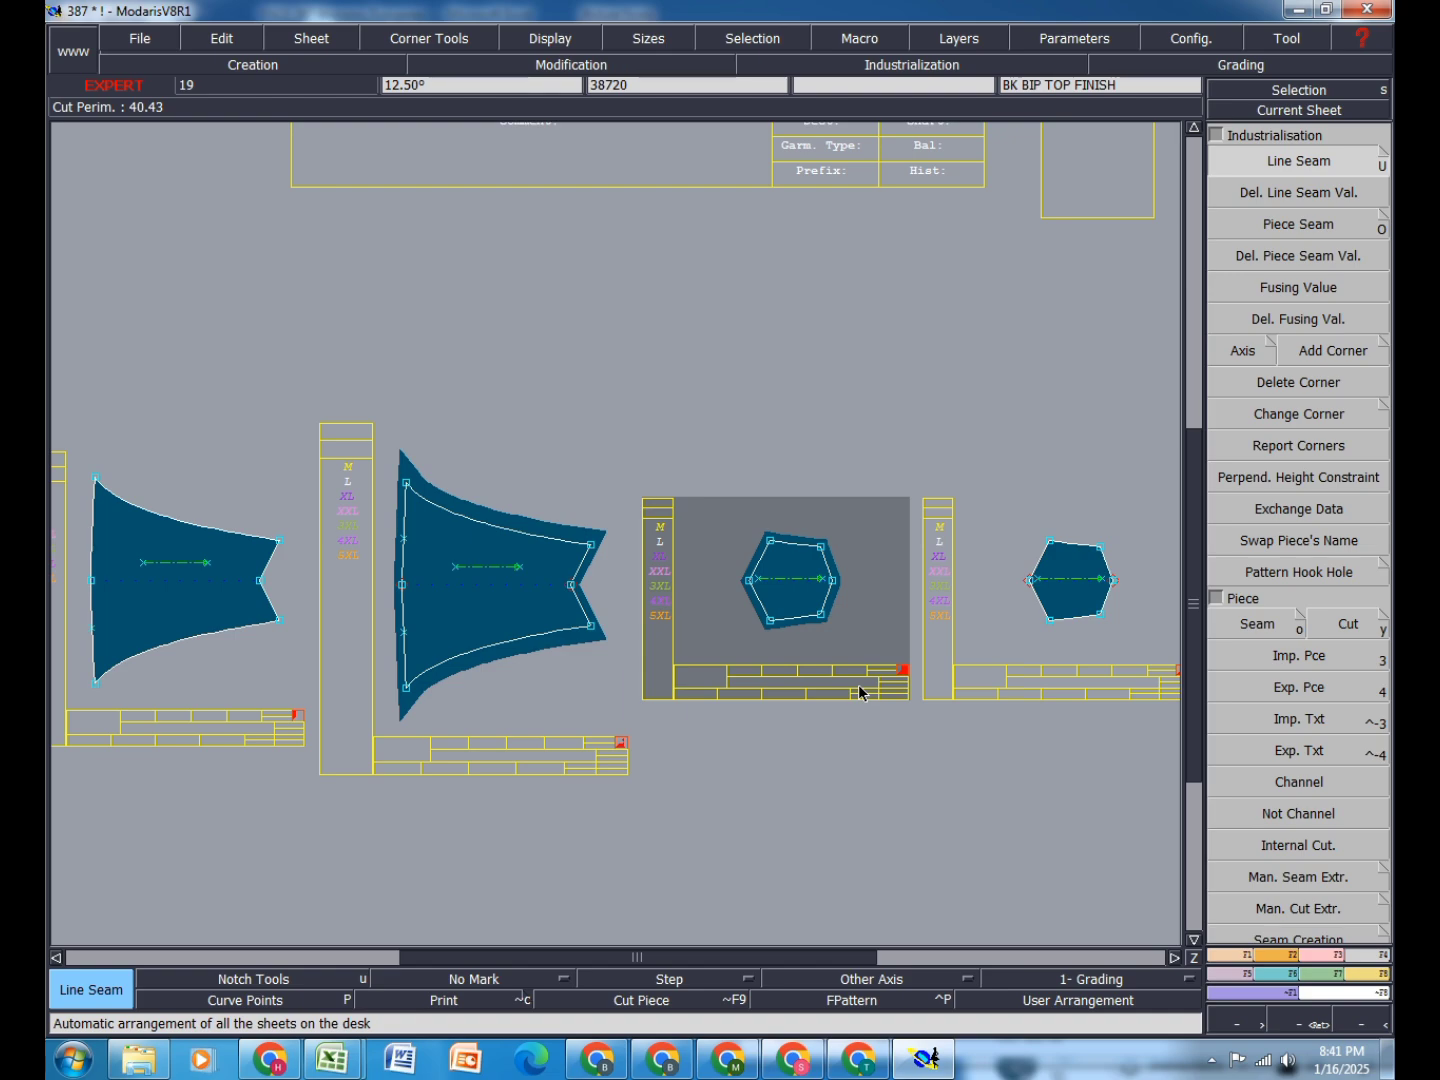
{"action": "scroll", "coordinate": [764, 642], "scroll_direction": "down", "scroll_amount": 3}
{"action": "scroll", "coordinate": [149, 778], "scroll_direction": "up", "scroll_amount": 4}
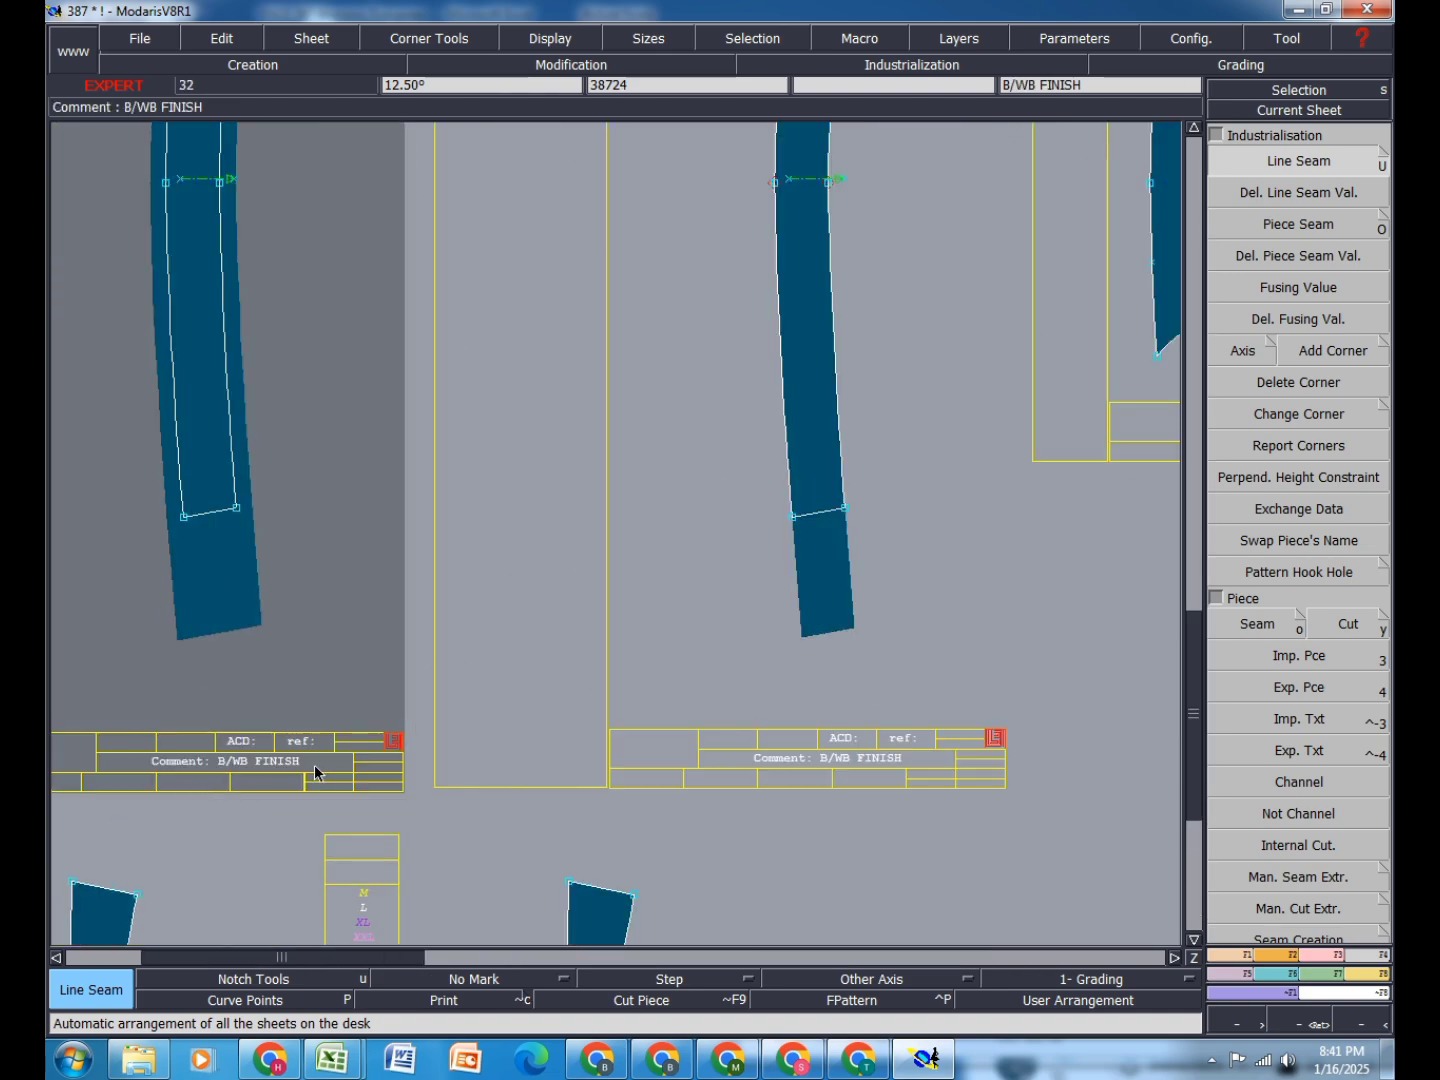
{"action": "left_click", "coordinate": [228, 36]}
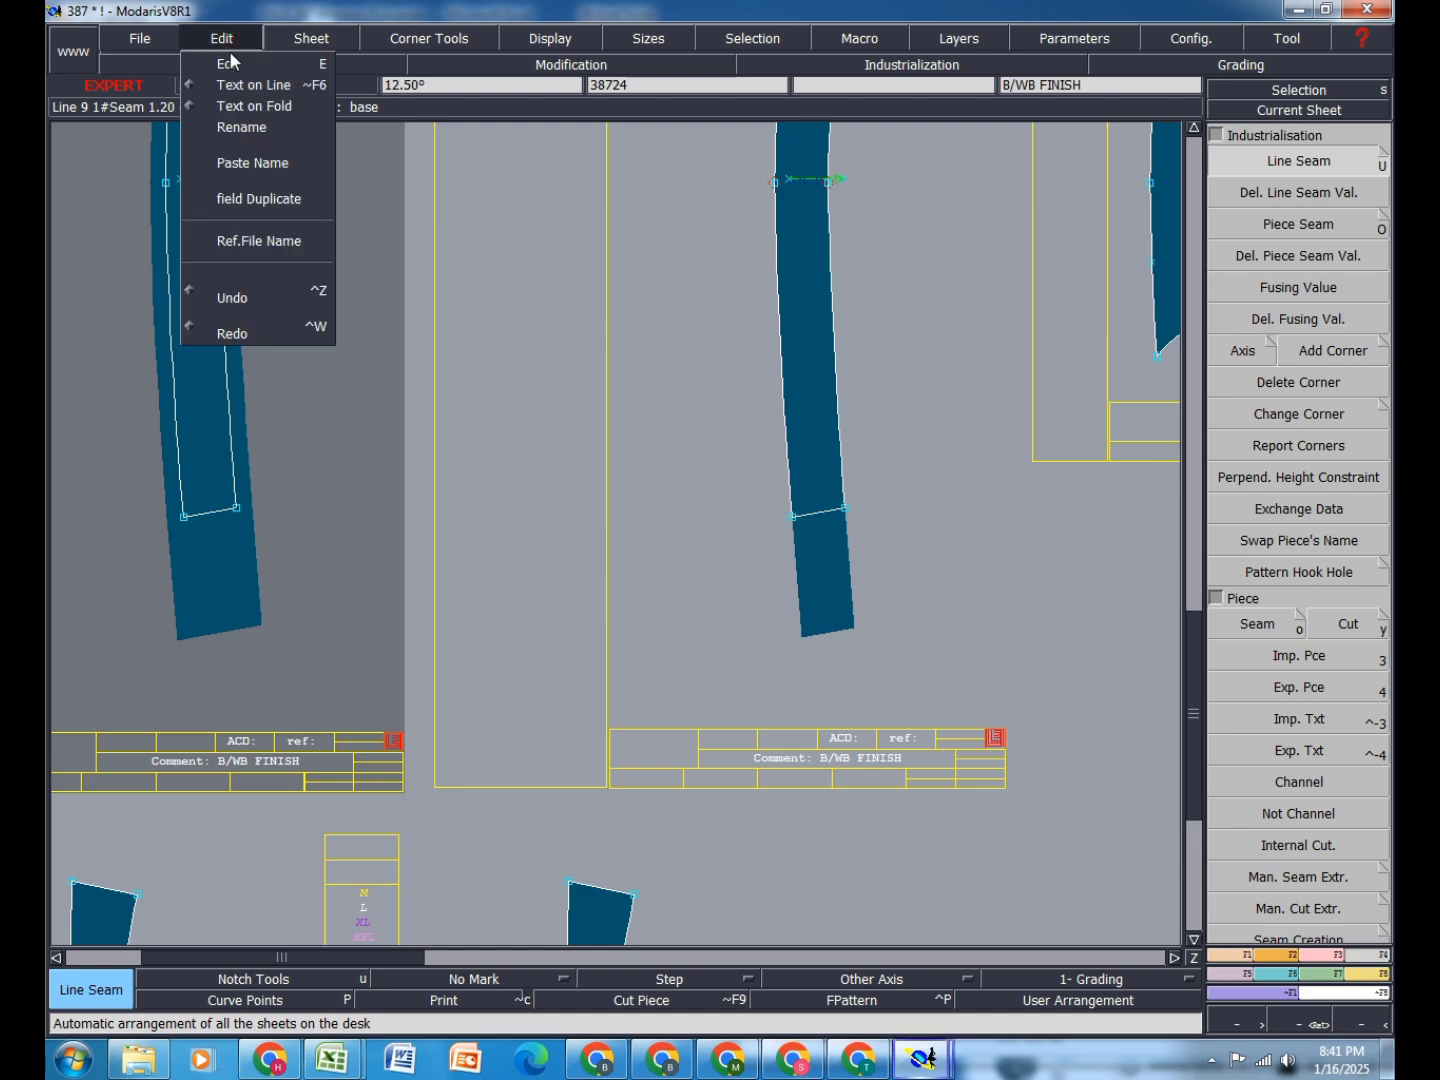
{"action": "left_click", "coordinate": [229, 63]}
{"action": "left_click", "coordinate": [304, 765]}
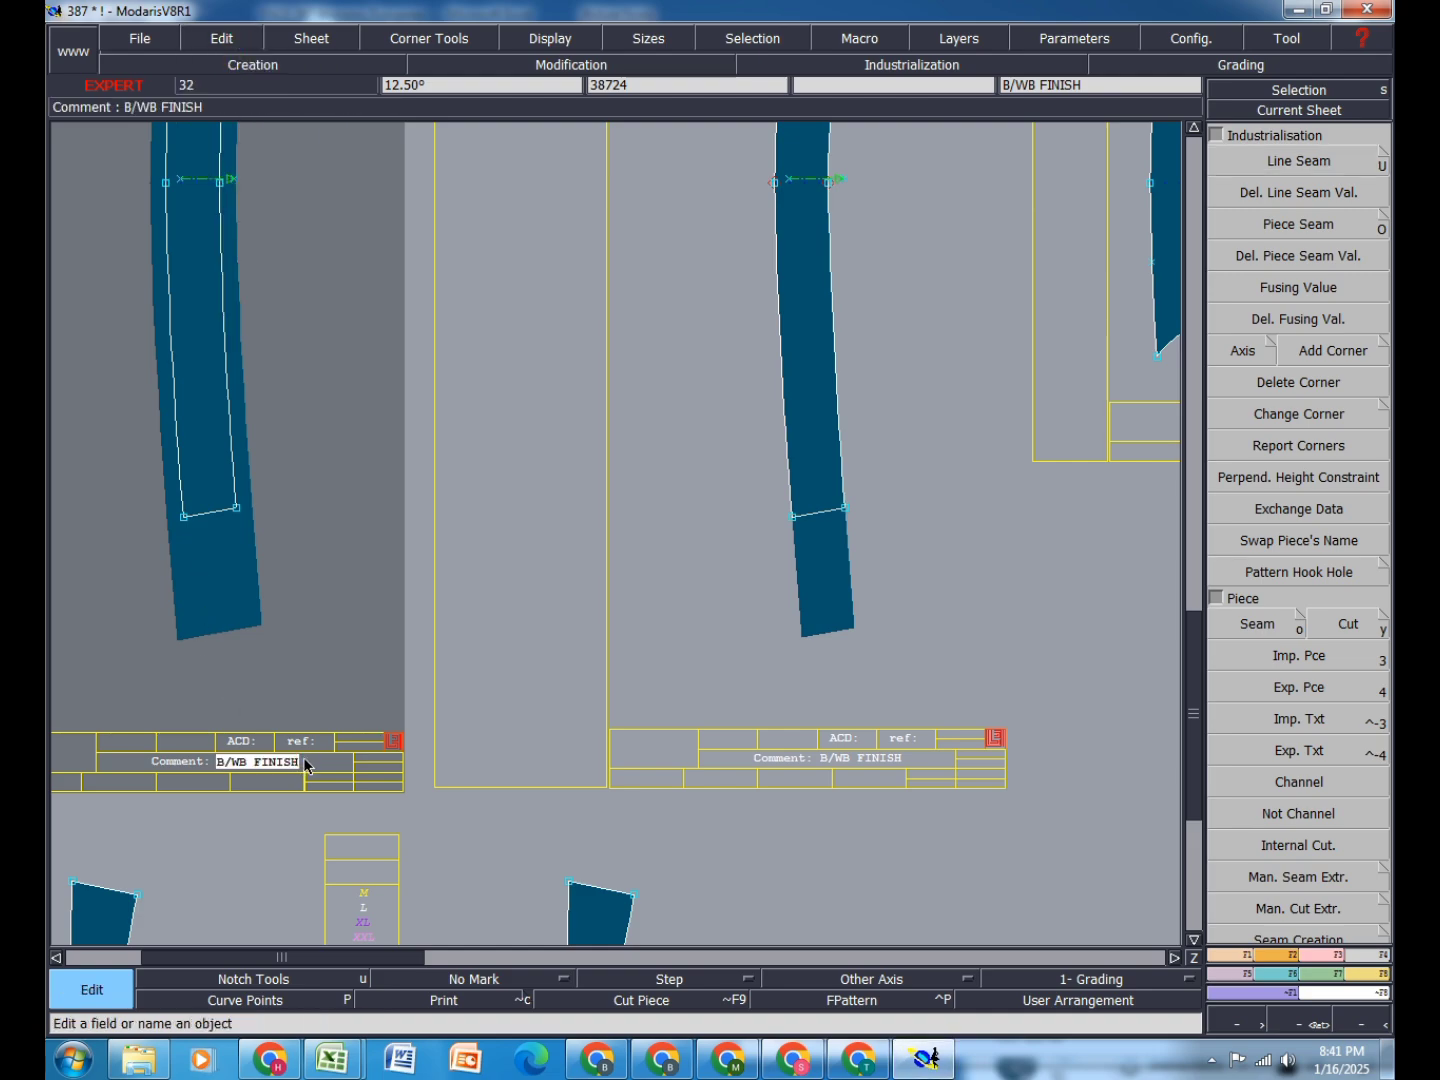
{"action": "triple_click", "coordinate": [305, 765]}
{"action": "type", "text": "B/WB 1x2"}
{"action": "key", "text": "Return"}
Step: Change the comment of the back bib sheet that has seam allowances to "BK BIP 1X1"
{"action": "key", "text": "Page_Down"}
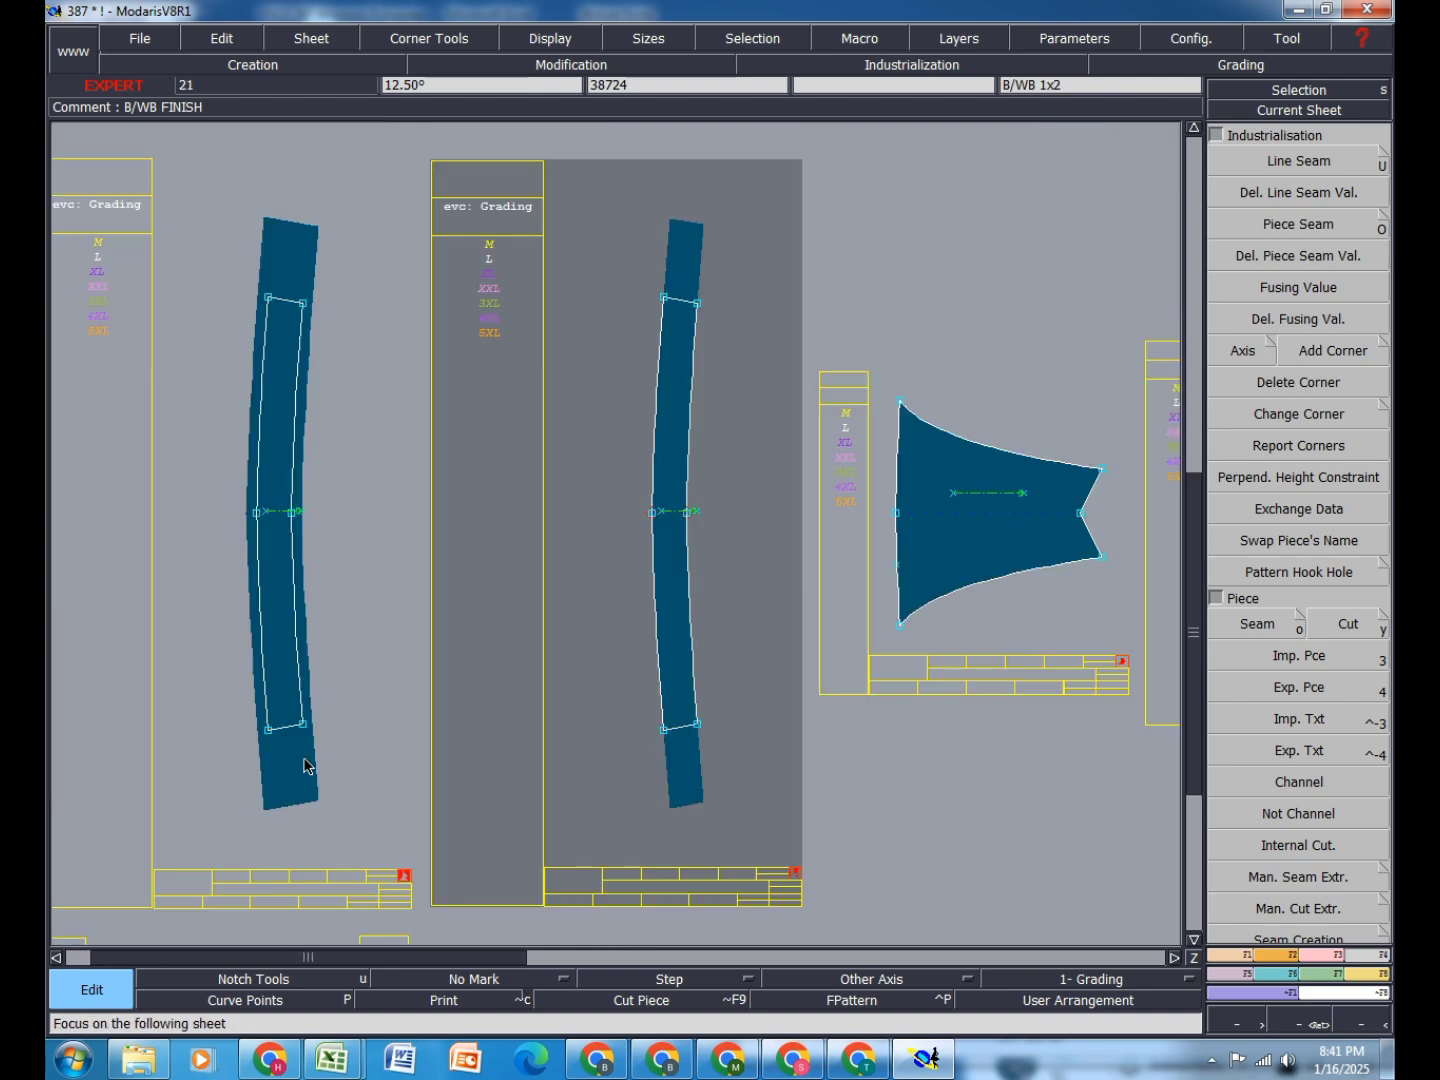
{"action": "key", "text": "Page_Down"}
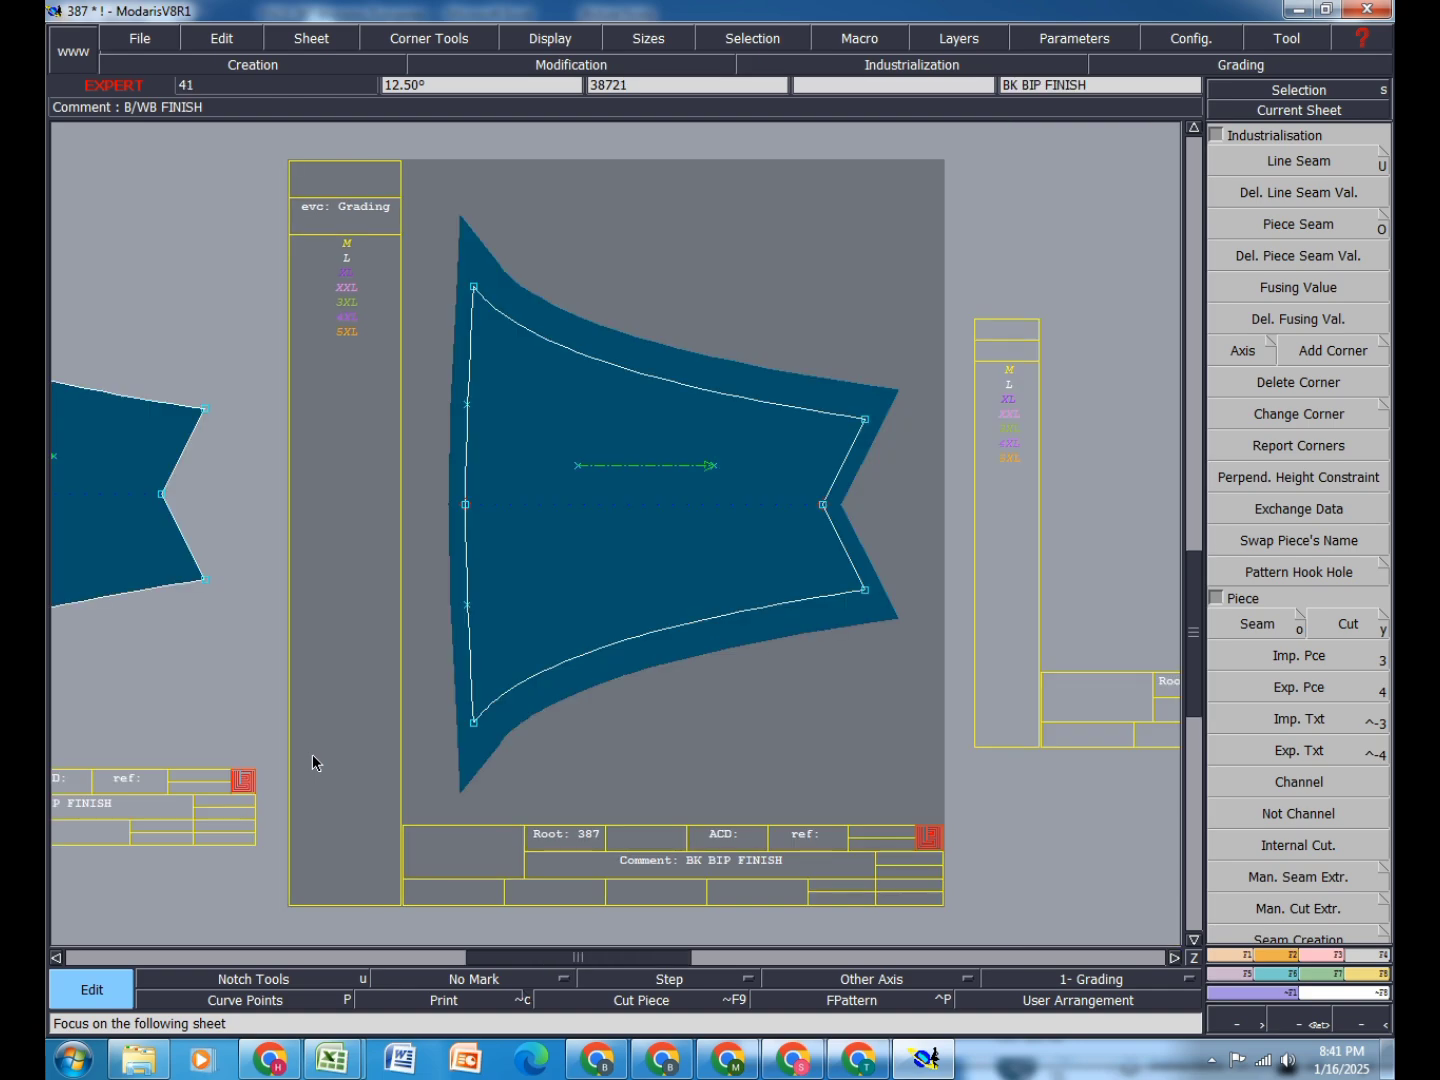
{"action": "left_click", "coordinate": [793, 860]}
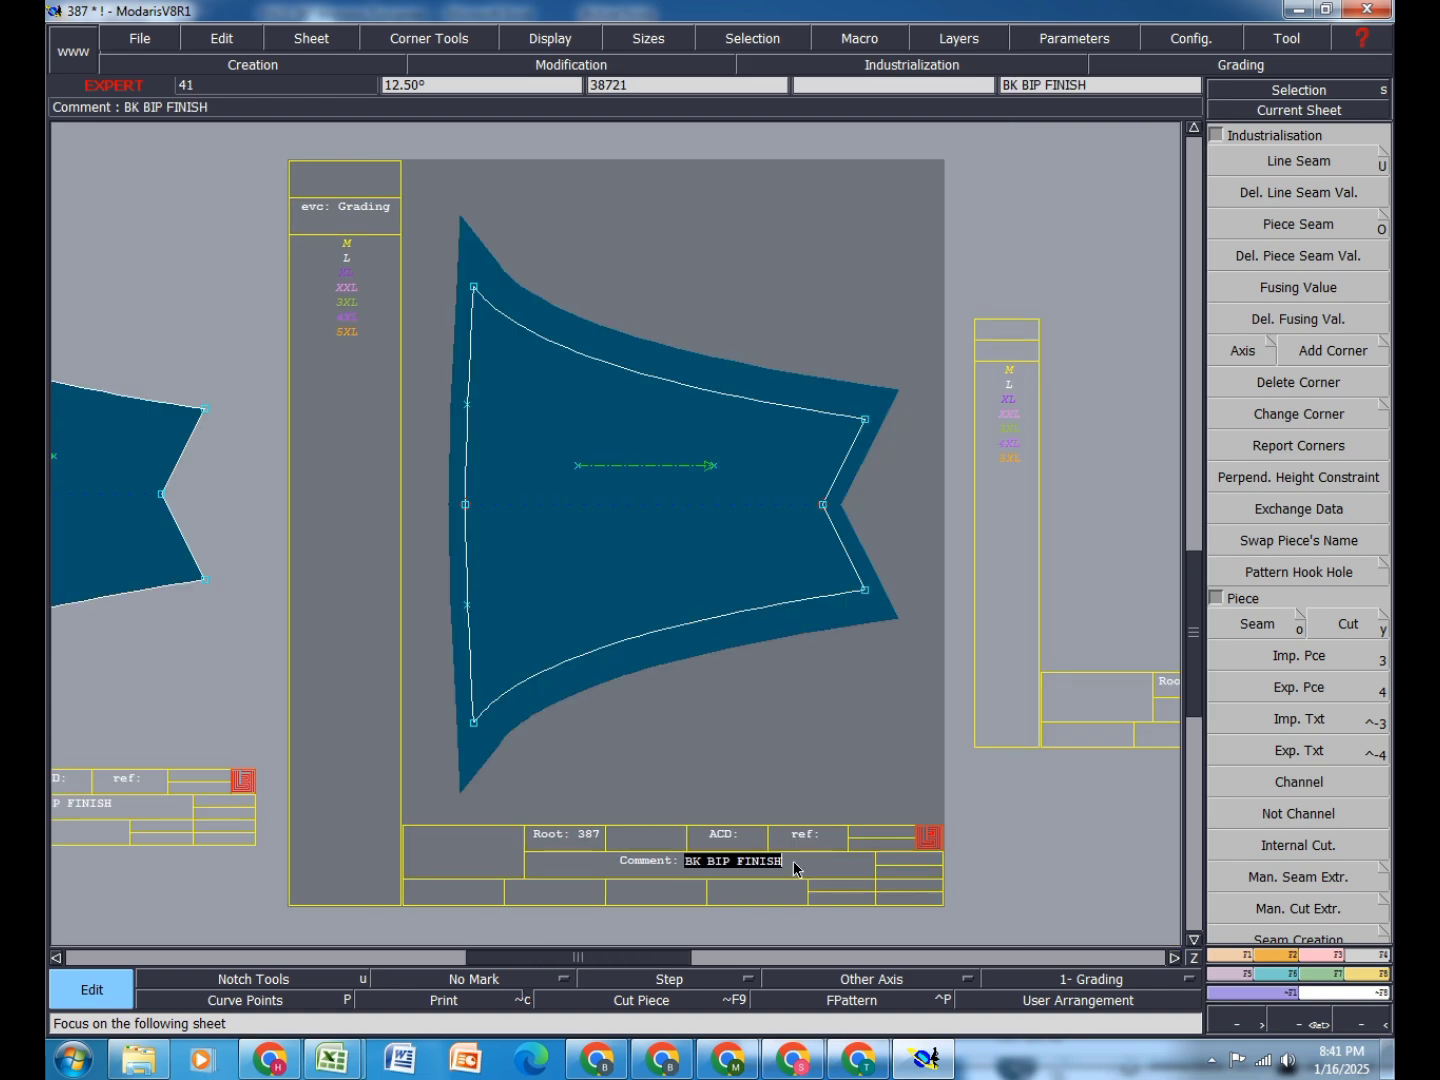
{"action": "key", "text": "BackSpace"}
{"action": "key", "text": "BackSpace"}
{"action": "key", "text": "BackSpace"}
{"action": "key", "text": "BackSpace"}
{"action": "key", "text": "BackSpace"}
{"action": "key", "text": "BackSpace"}
{"action": "type", "text": "1X1"}
{"action": "key", "text": "Return"}
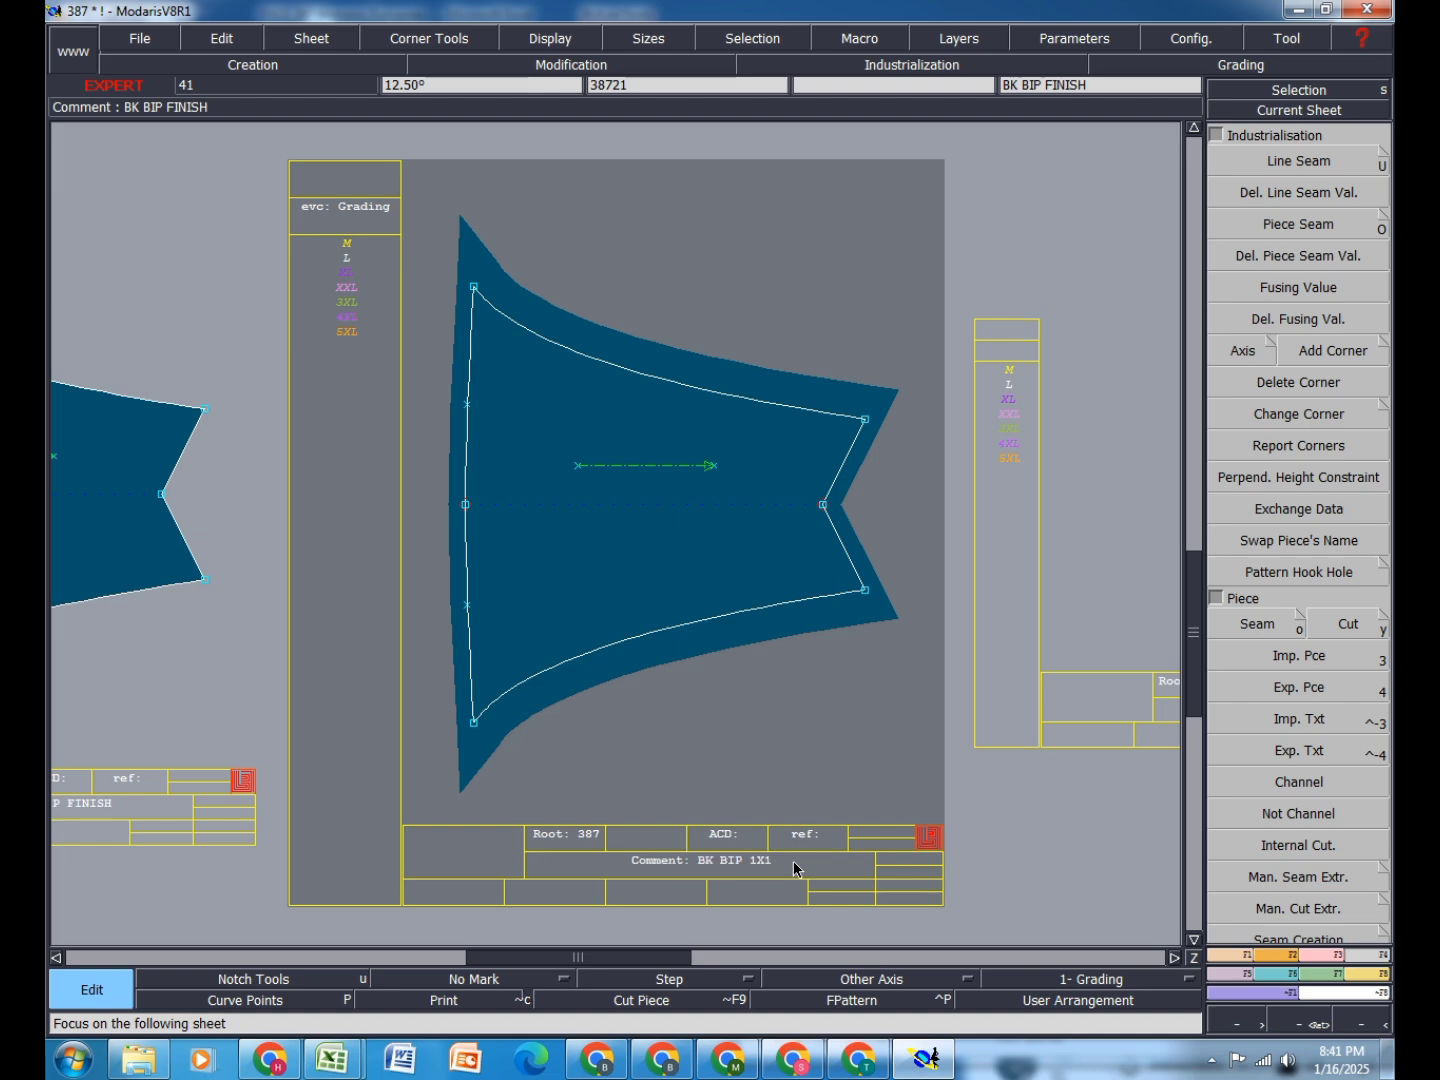
Step: Change the comment of the back bib top sheet with seam allowance to "BK BIP TOP 1X2"
{"action": "key", "text": "Page_Down"}
{"action": "double_click", "coordinate": [814, 825]}
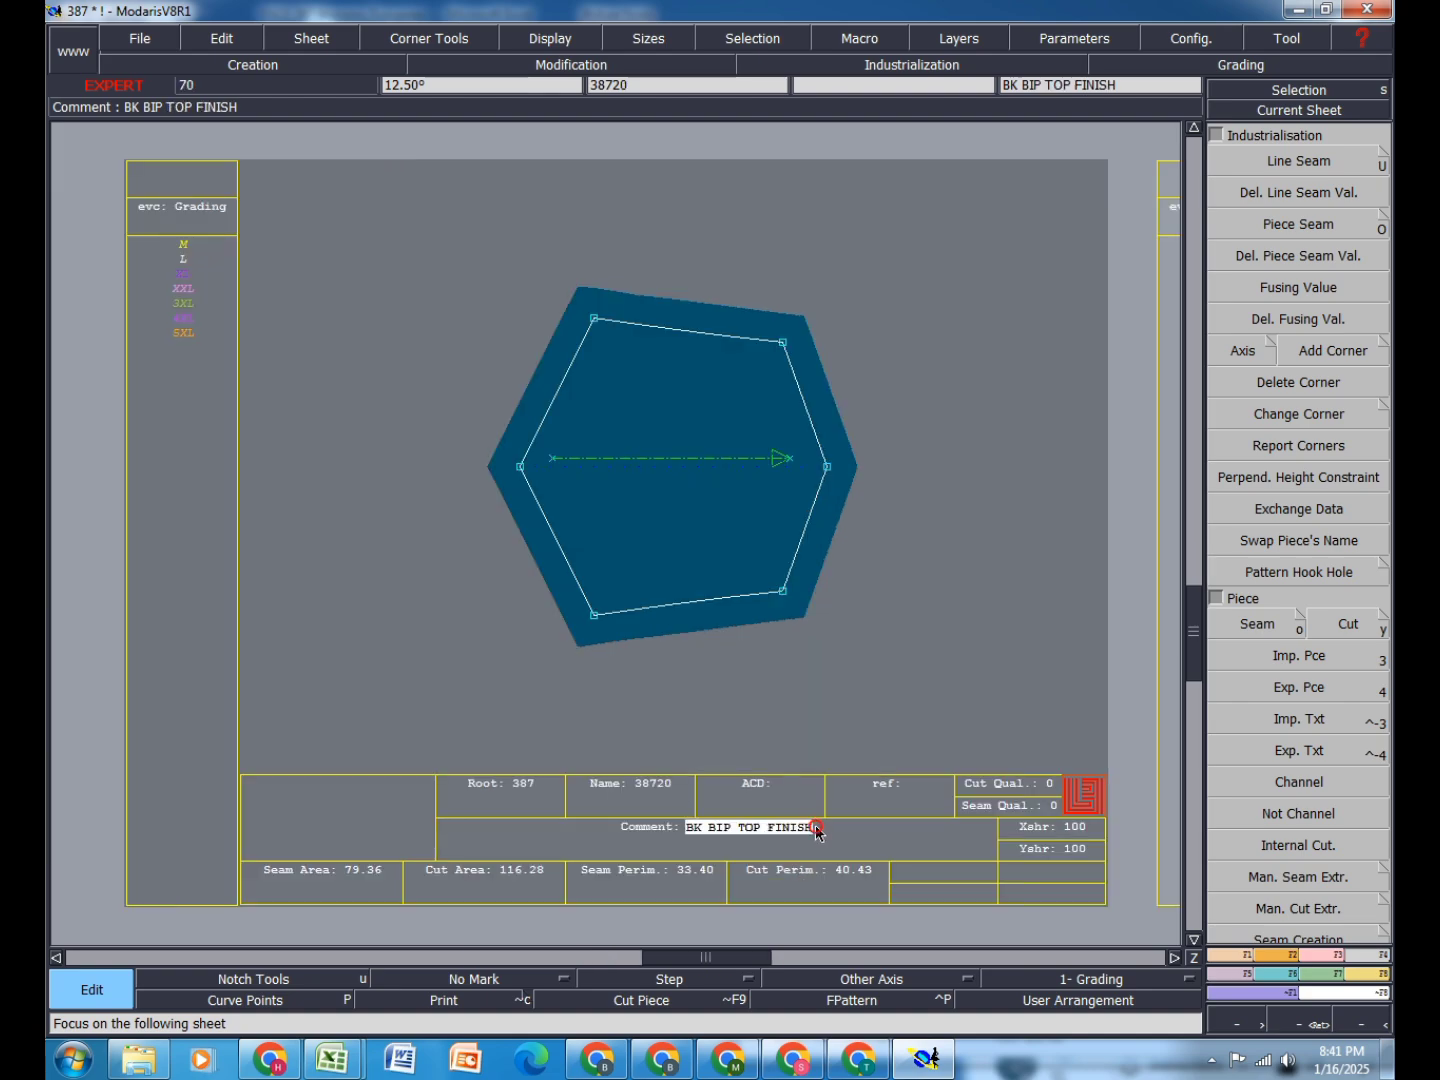
{"action": "key", "text": "BackSpace"}
{"action": "key", "text": "BackSpace"}
{"action": "key", "text": "BackSpace"}
{"action": "key", "text": "BackSpace"}
{"action": "key", "text": "BackSpace"}
{"action": "key", "text": "BackSpace"}
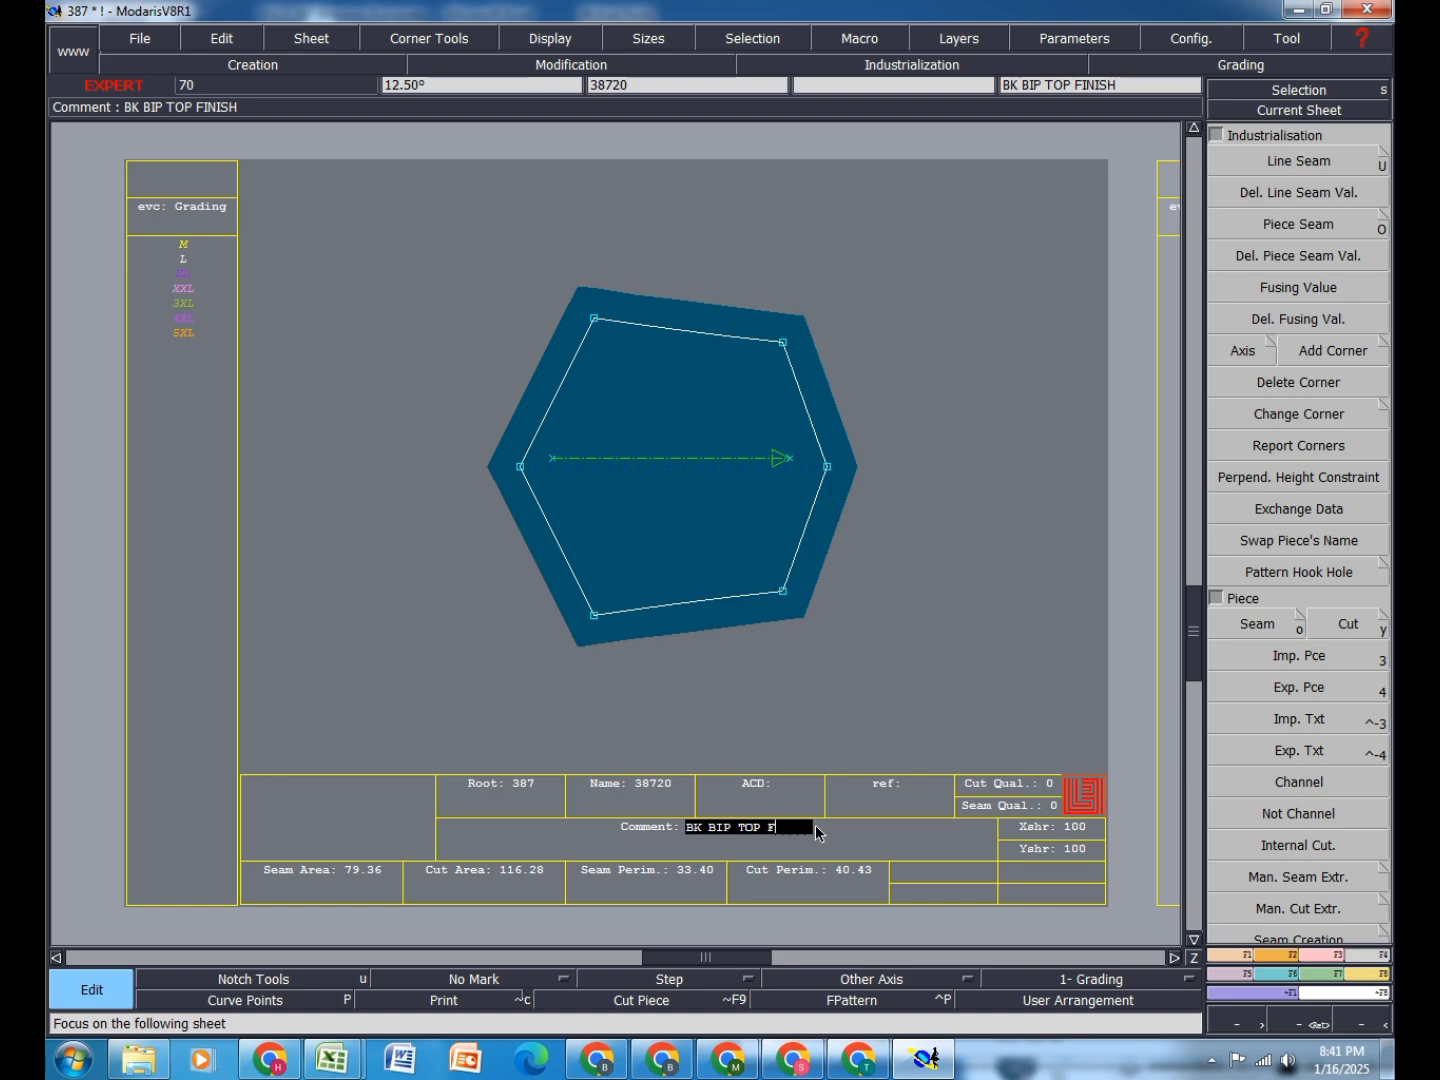
{"action": "type", "text": "1X2"}
{"action": "key", "text": "Return"}
Step: Add a 1 cm line seam allowance to all edges of the first back yoke piece
{"action": "key", "text": "Page_Down"}
{"action": "key", "text": "Page_Down"}
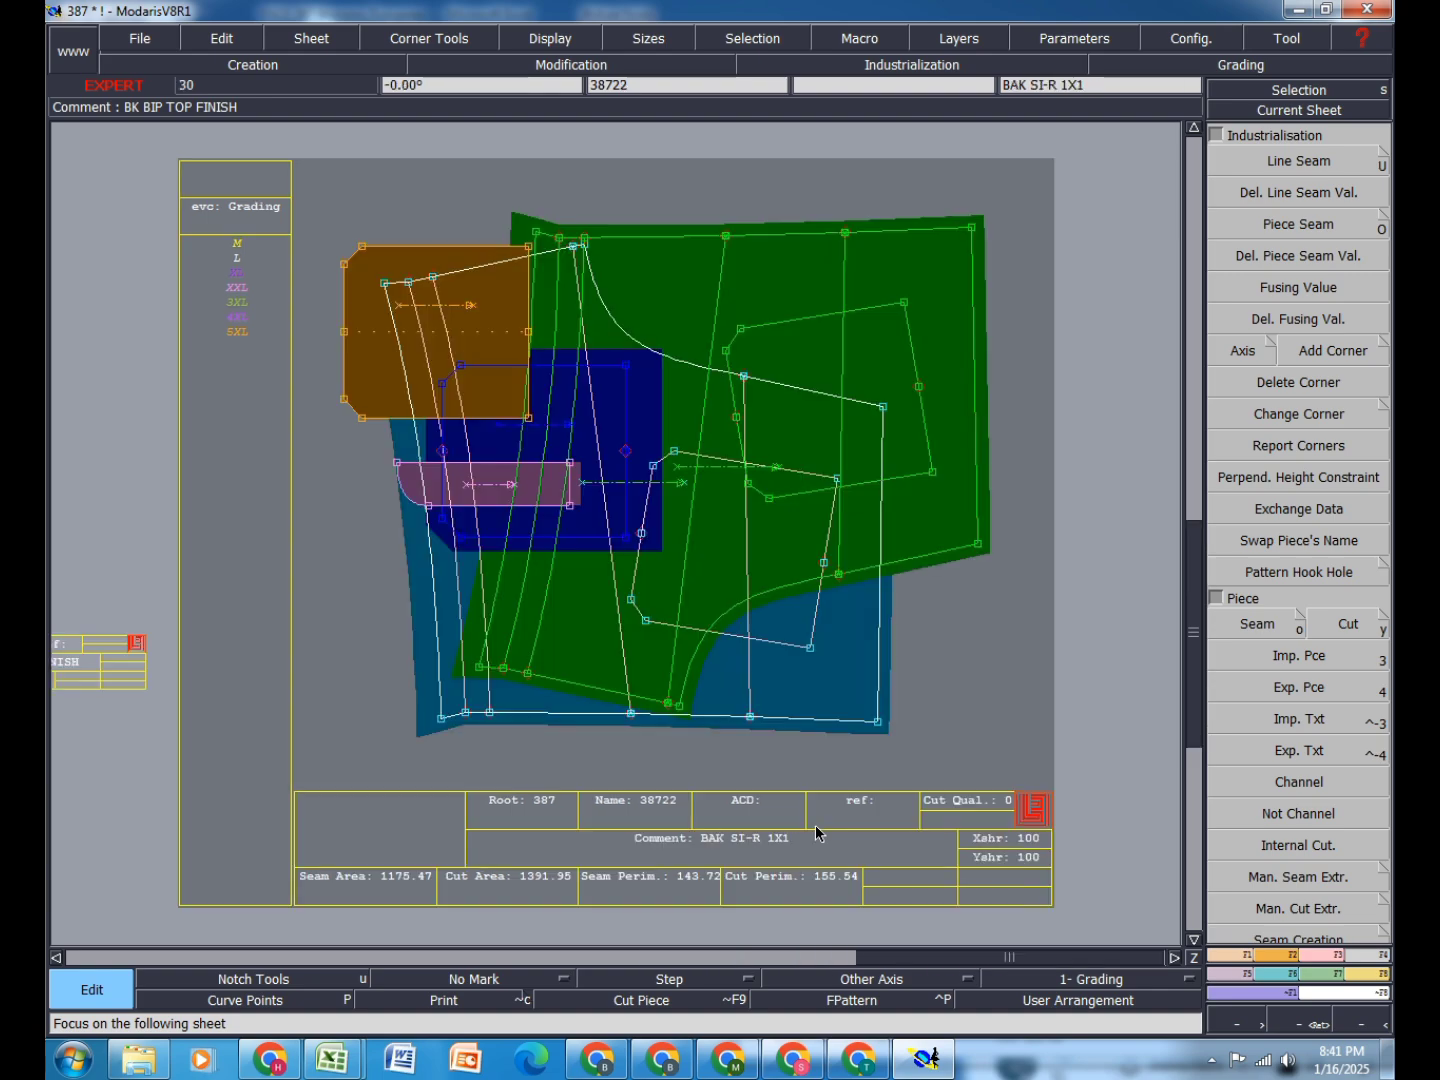
{"action": "key", "text": "Page_Down"}
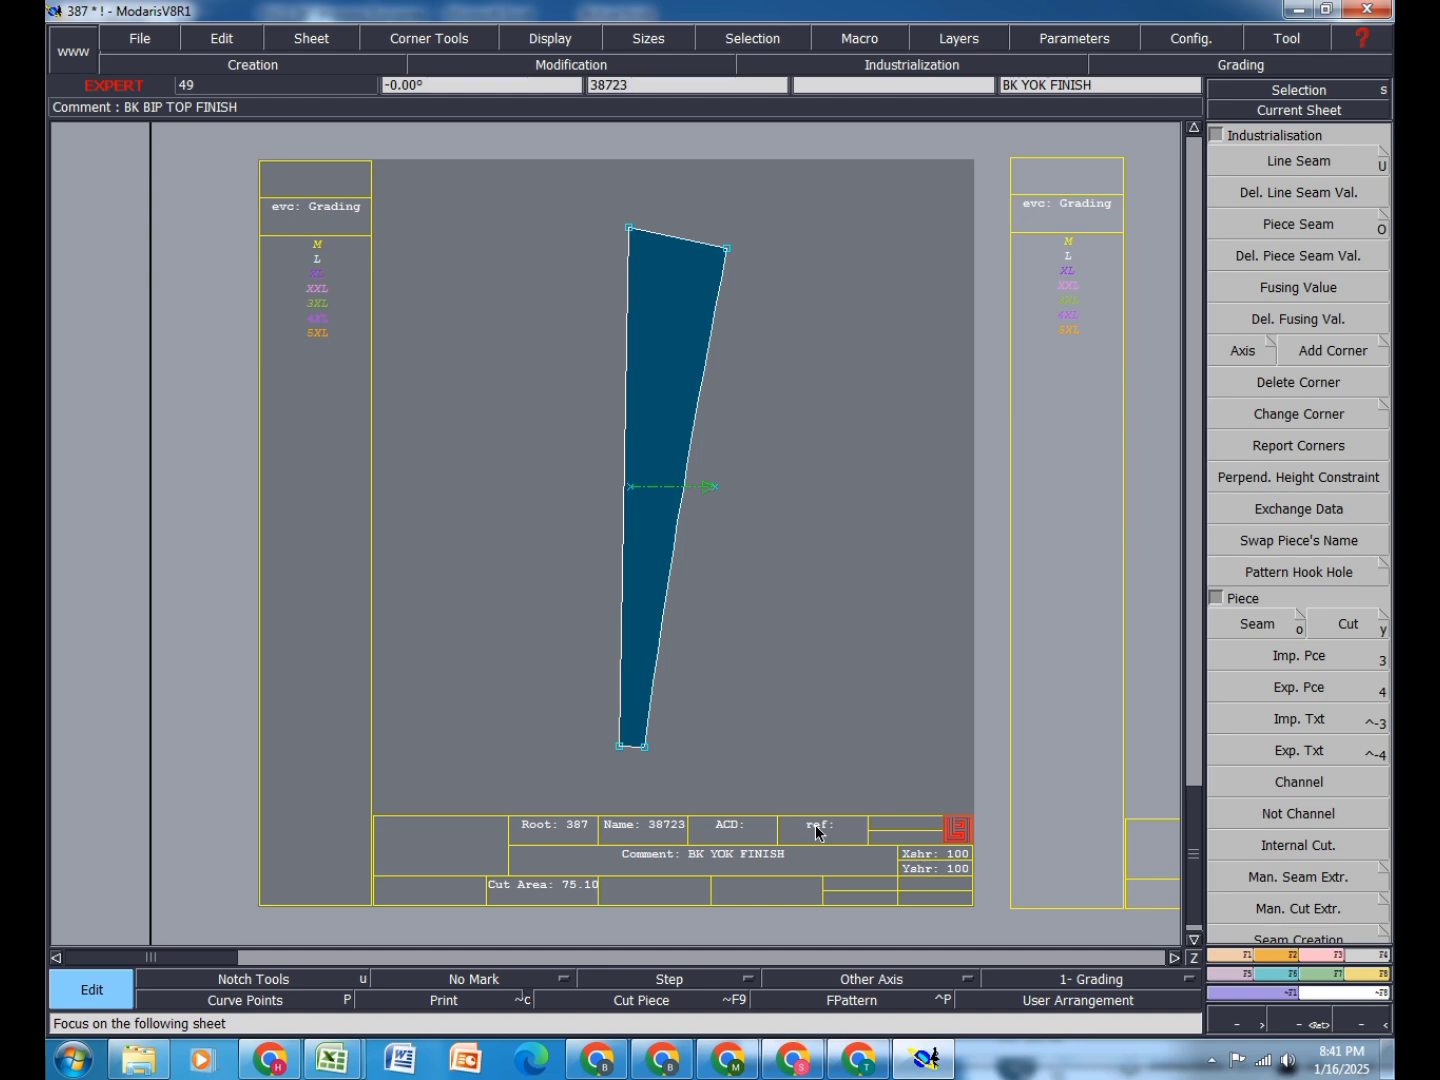
{"action": "scroll", "coordinate": [620, 735], "scroll_direction": "down", "scroll_amount": 2}
{"action": "scroll", "coordinate": [645, 805], "scroll_direction": "up", "scroll_amount": 1}
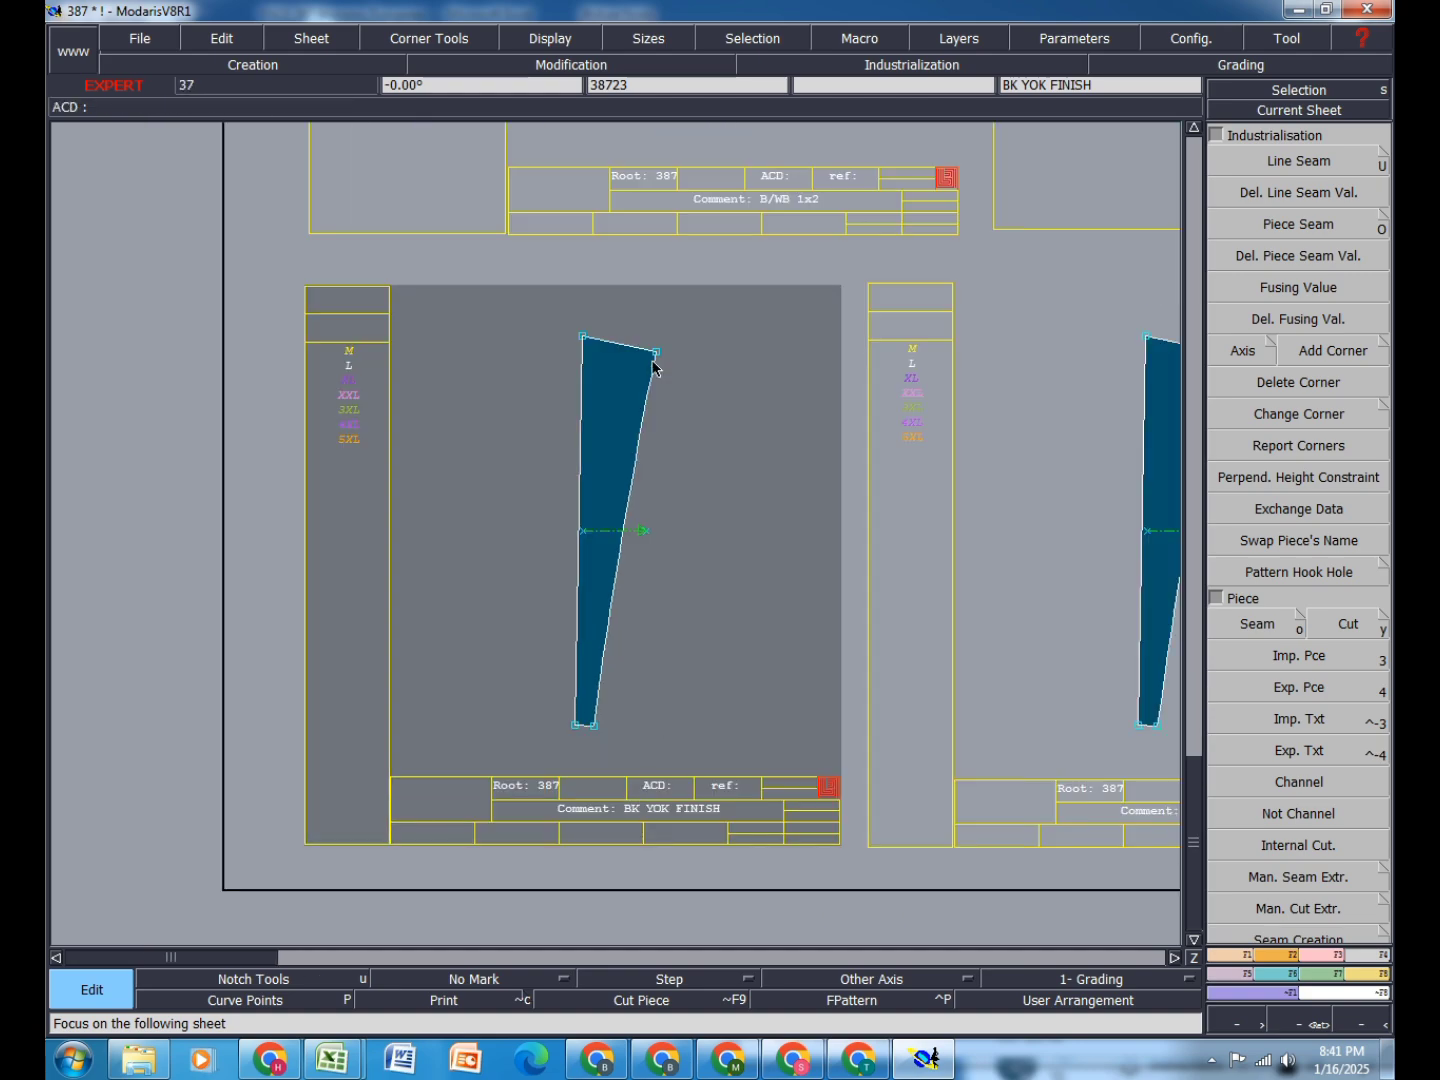
{"action": "left_click", "coordinate": [620, 560]}
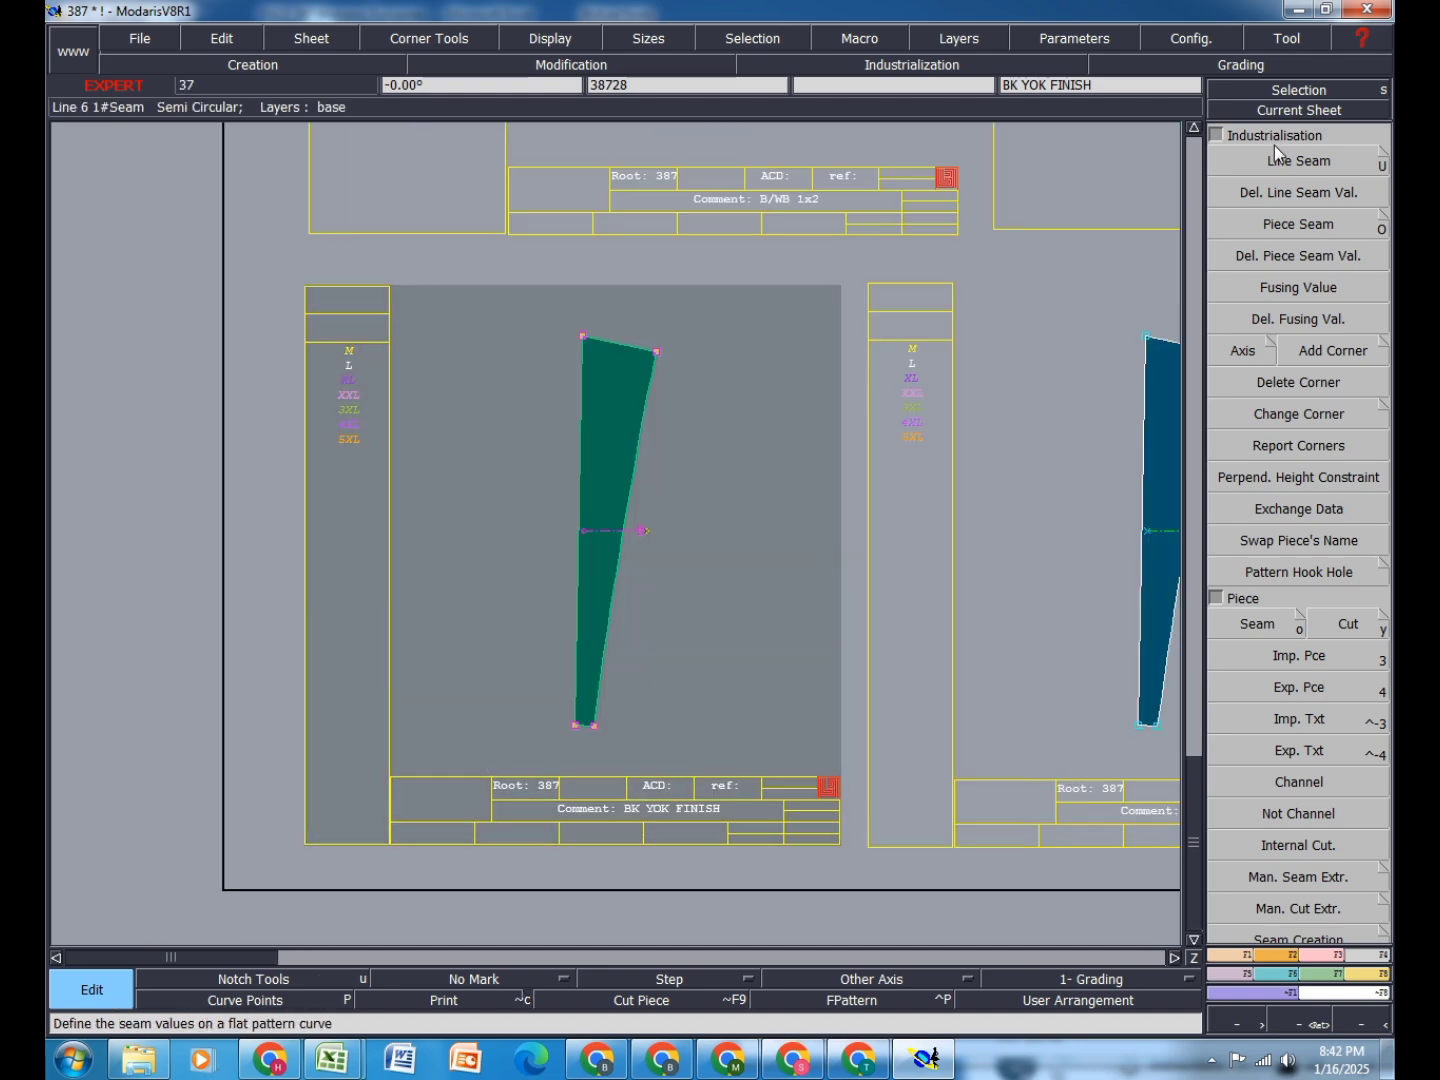
{"action": "left_click", "coordinate": [1241, 171]}
{"action": "left_click", "coordinate": [633, 321]}
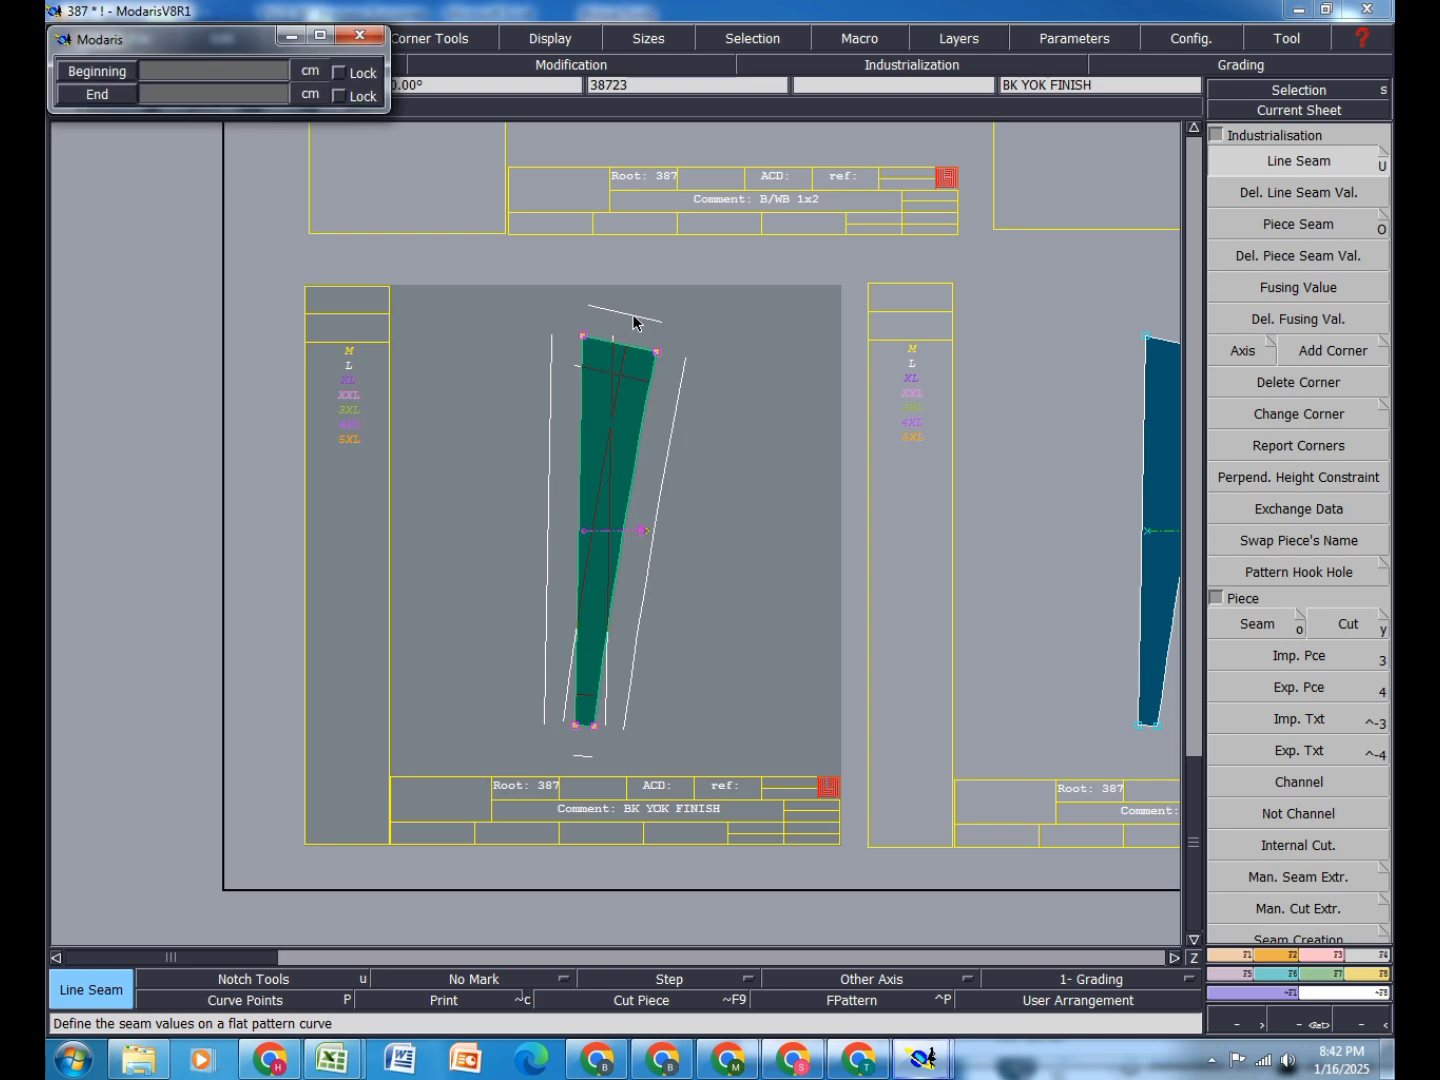
{"action": "key", "text": "Return"}
{"action": "key", "text": "Return"}
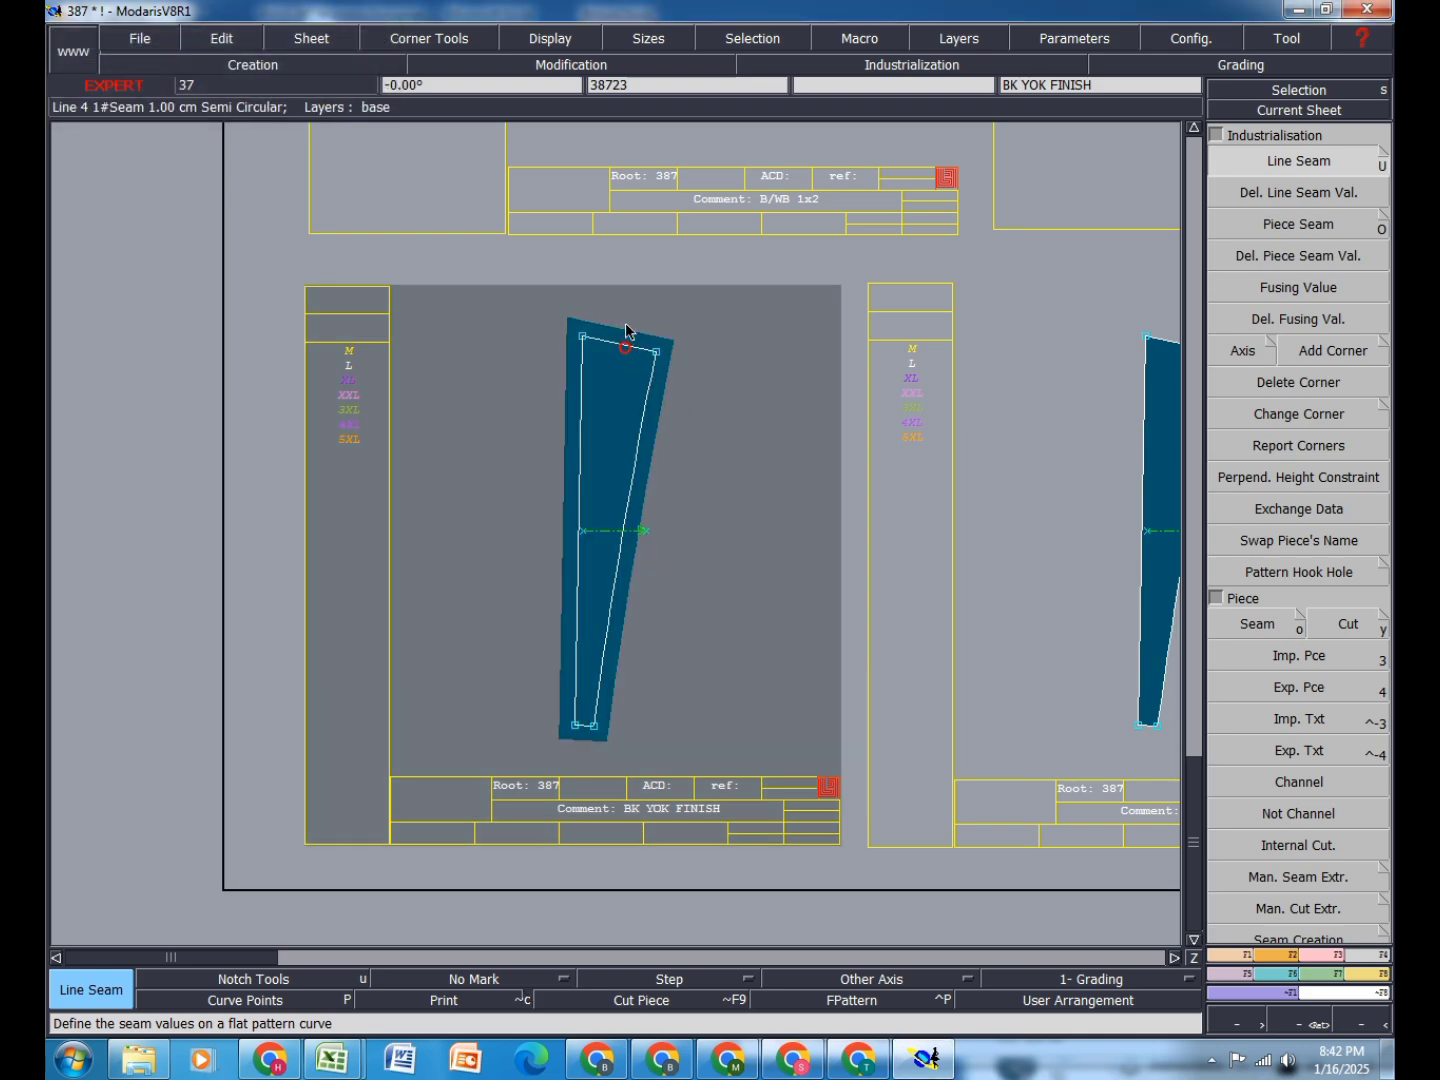
Step: Set the seam allowance on the first back yoke piece's wide end and long straight edge to 2 cm
{"action": "left_click", "coordinate": [628, 328]}
{"action": "key", "text": "Return"}
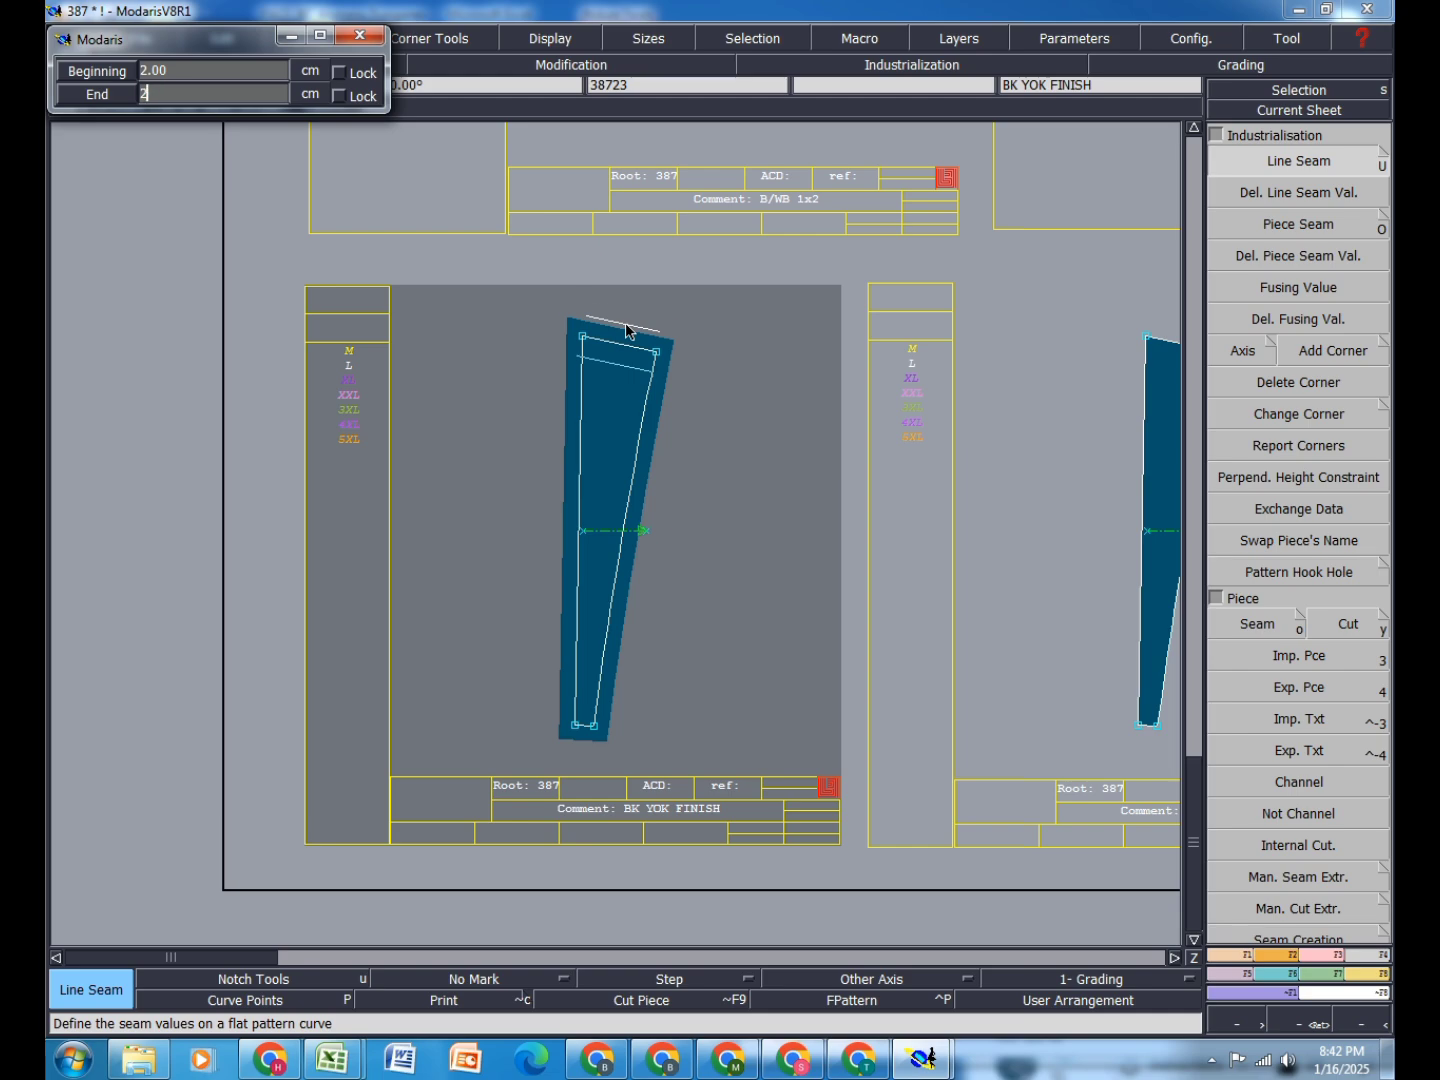
{"action": "key", "text": "Return"}
{"action": "left_click", "coordinate": [572, 420]}
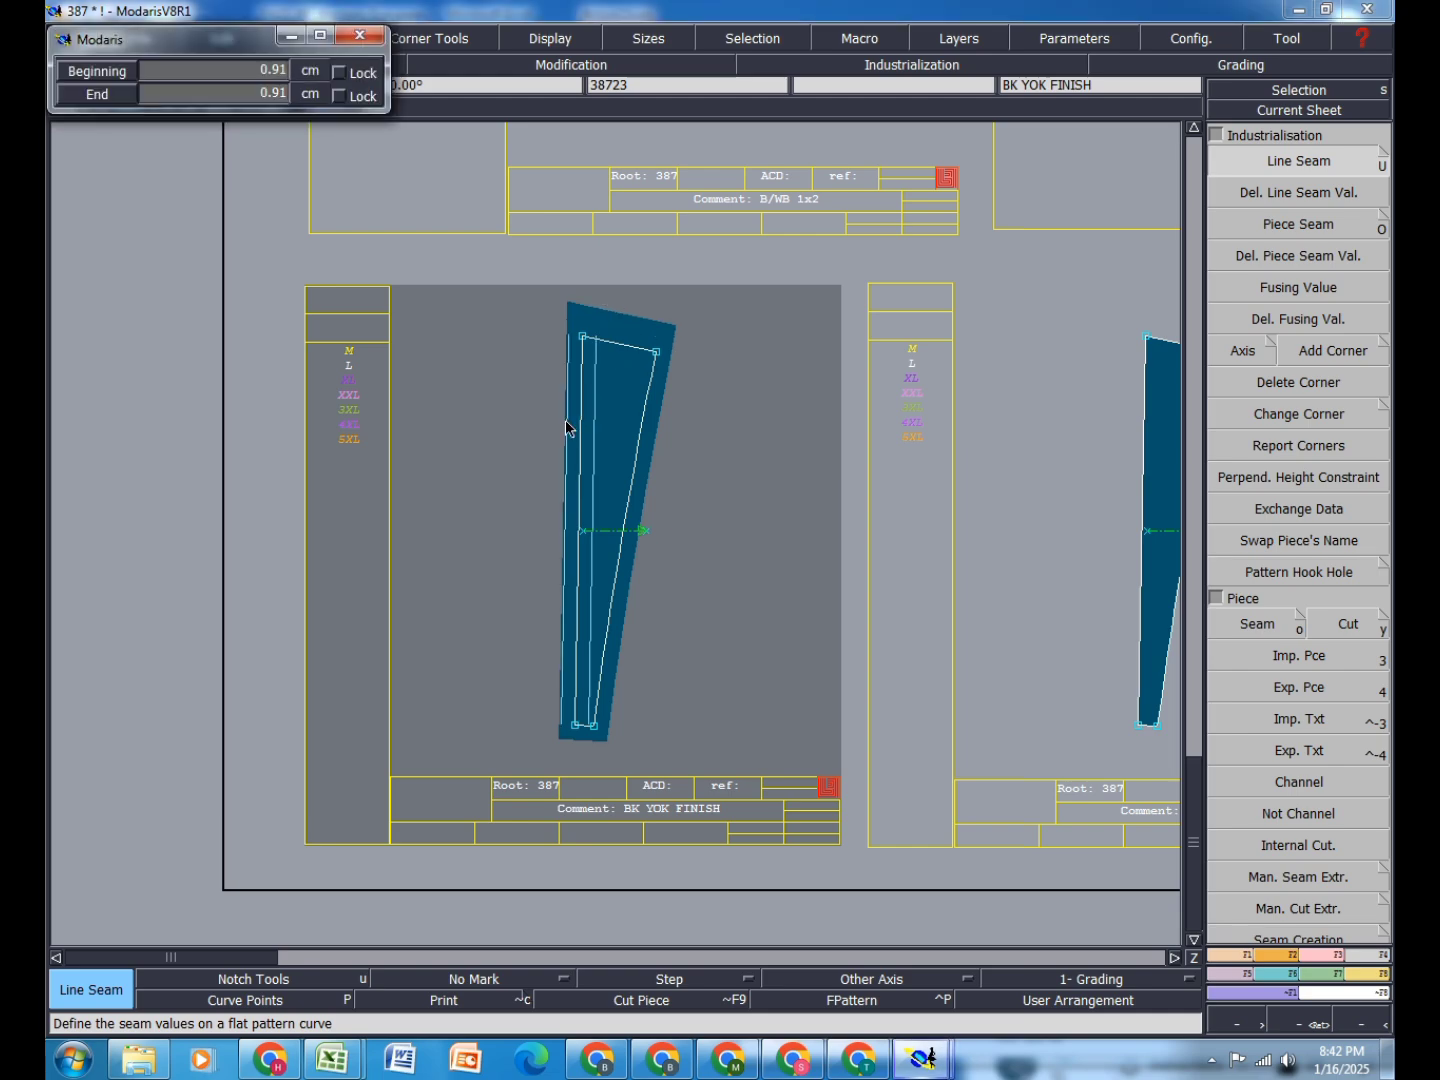
{"action": "key", "text": "Return"}
{"action": "key", "text": "Return"}
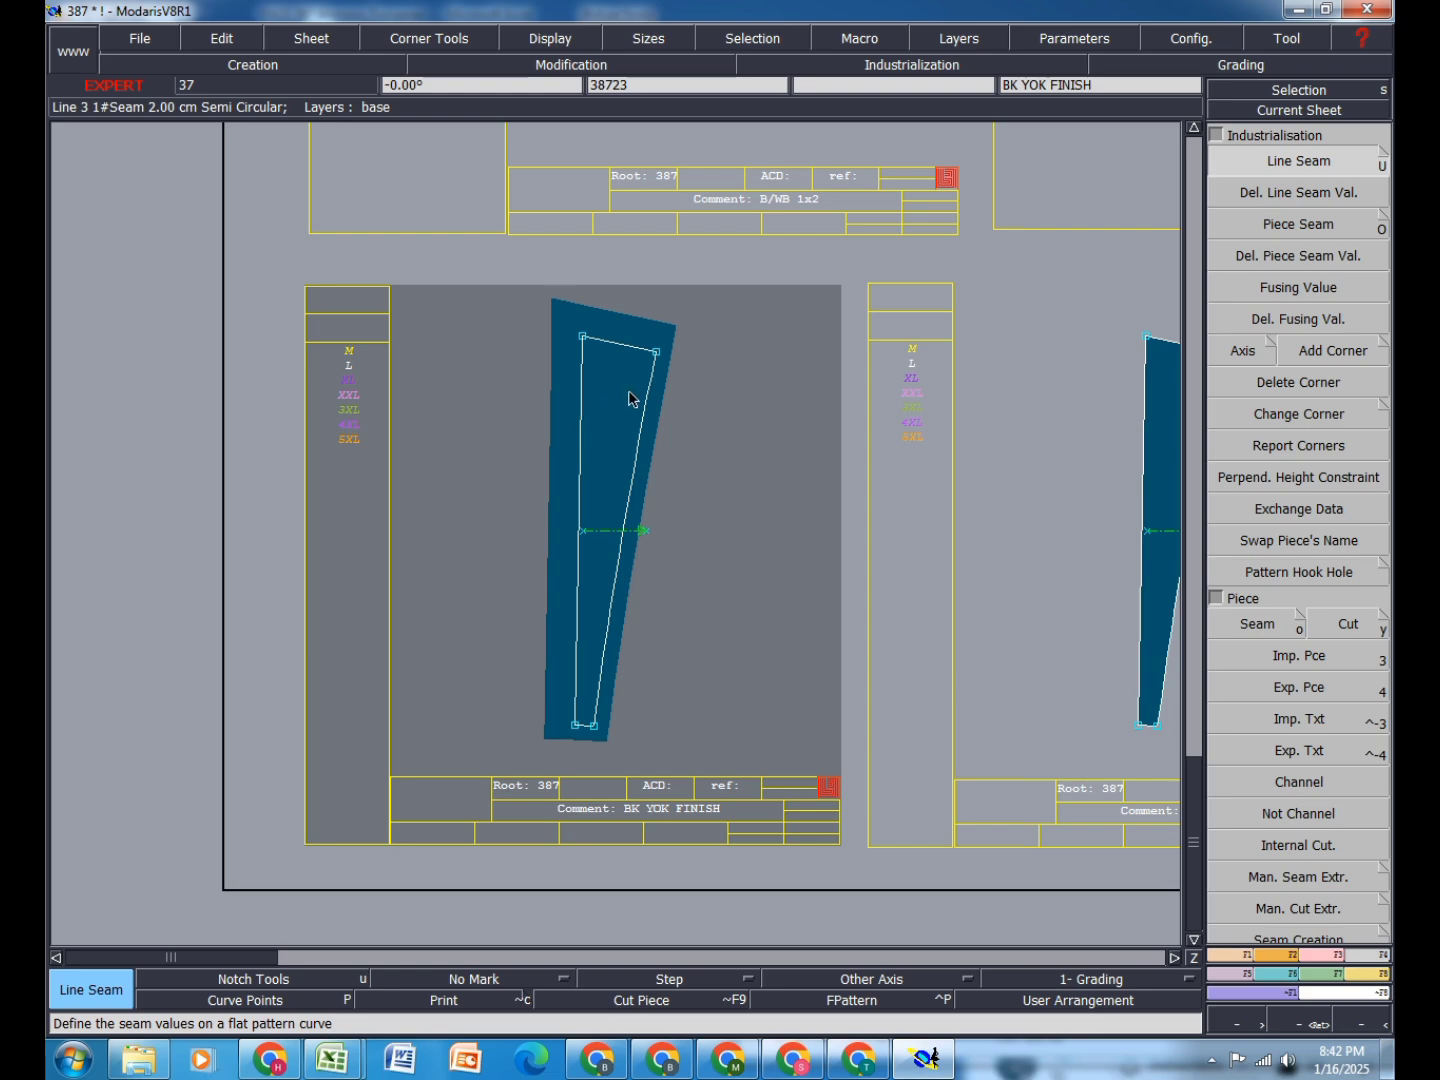
Step: Set the seam allowance on the first back yoke piece's wide end and long straight edge to 1.80 cm
{"action": "left_click", "coordinate": [619, 349]}
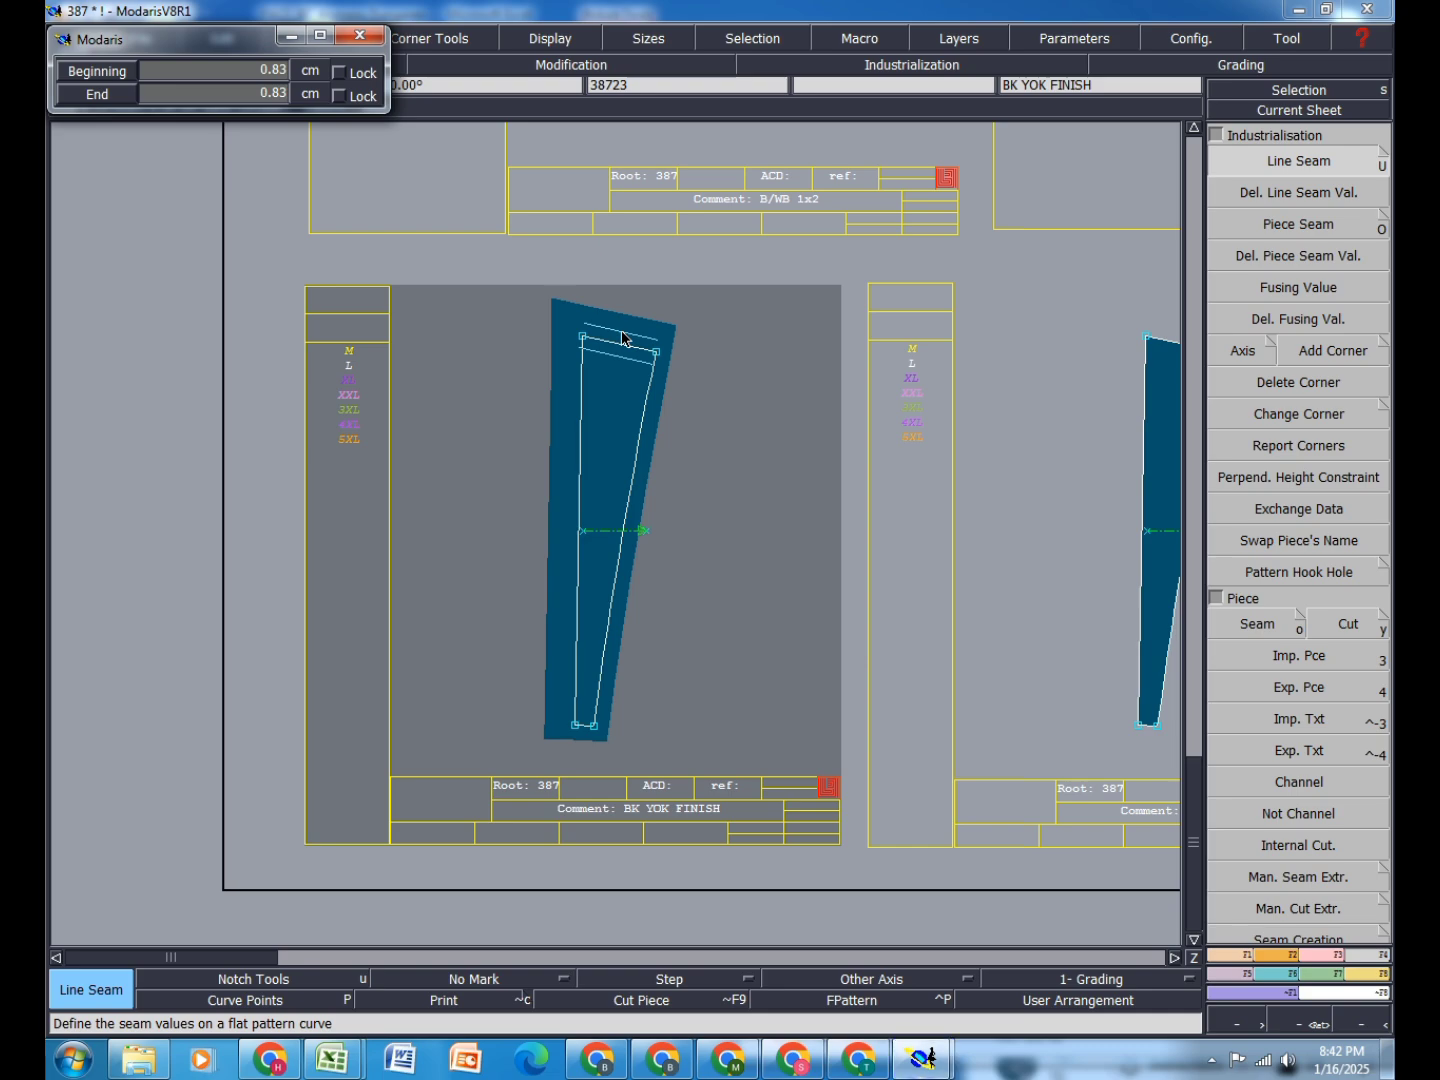
{"action": "type", "text": "1.80"}
{"action": "key", "text": "Tab"}
{"action": "type", "text": "1.80"}
{"action": "key", "text": "Return"}
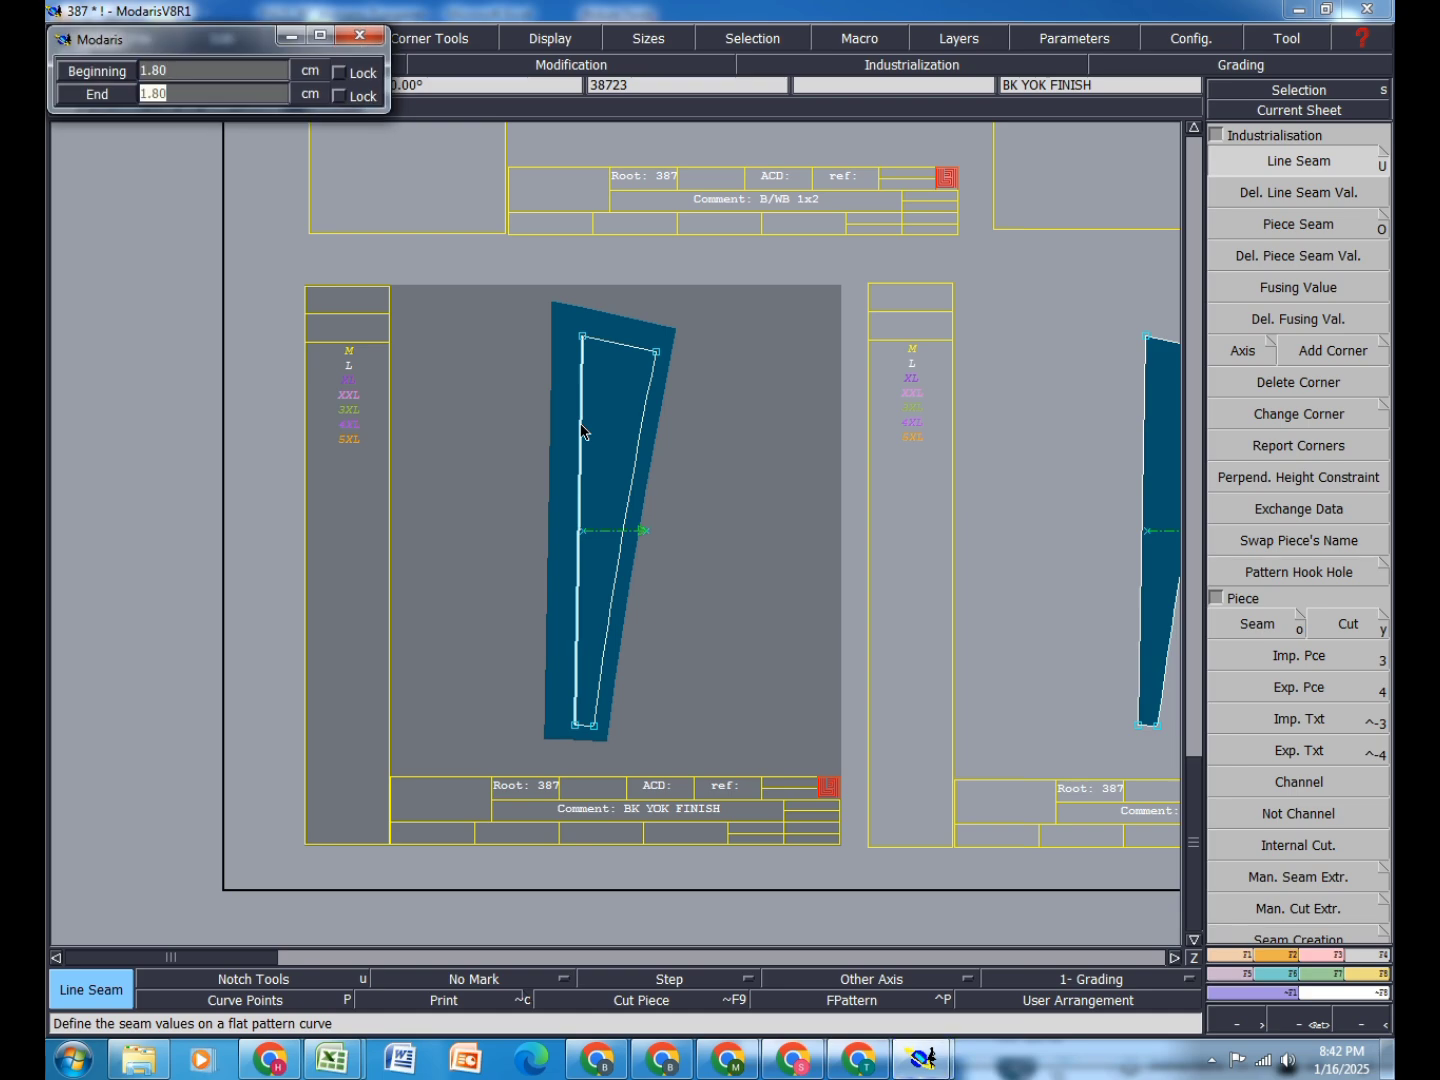
{"action": "key", "text": "Return"}
Step: Add a 1 cm line seam allowance to the narrow end of the second back yoke piece and arrange all sheets on the desk
{"action": "scroll", "coordinate": [503, 440], "scroll_direction": "down", "scroll_amount": 1}
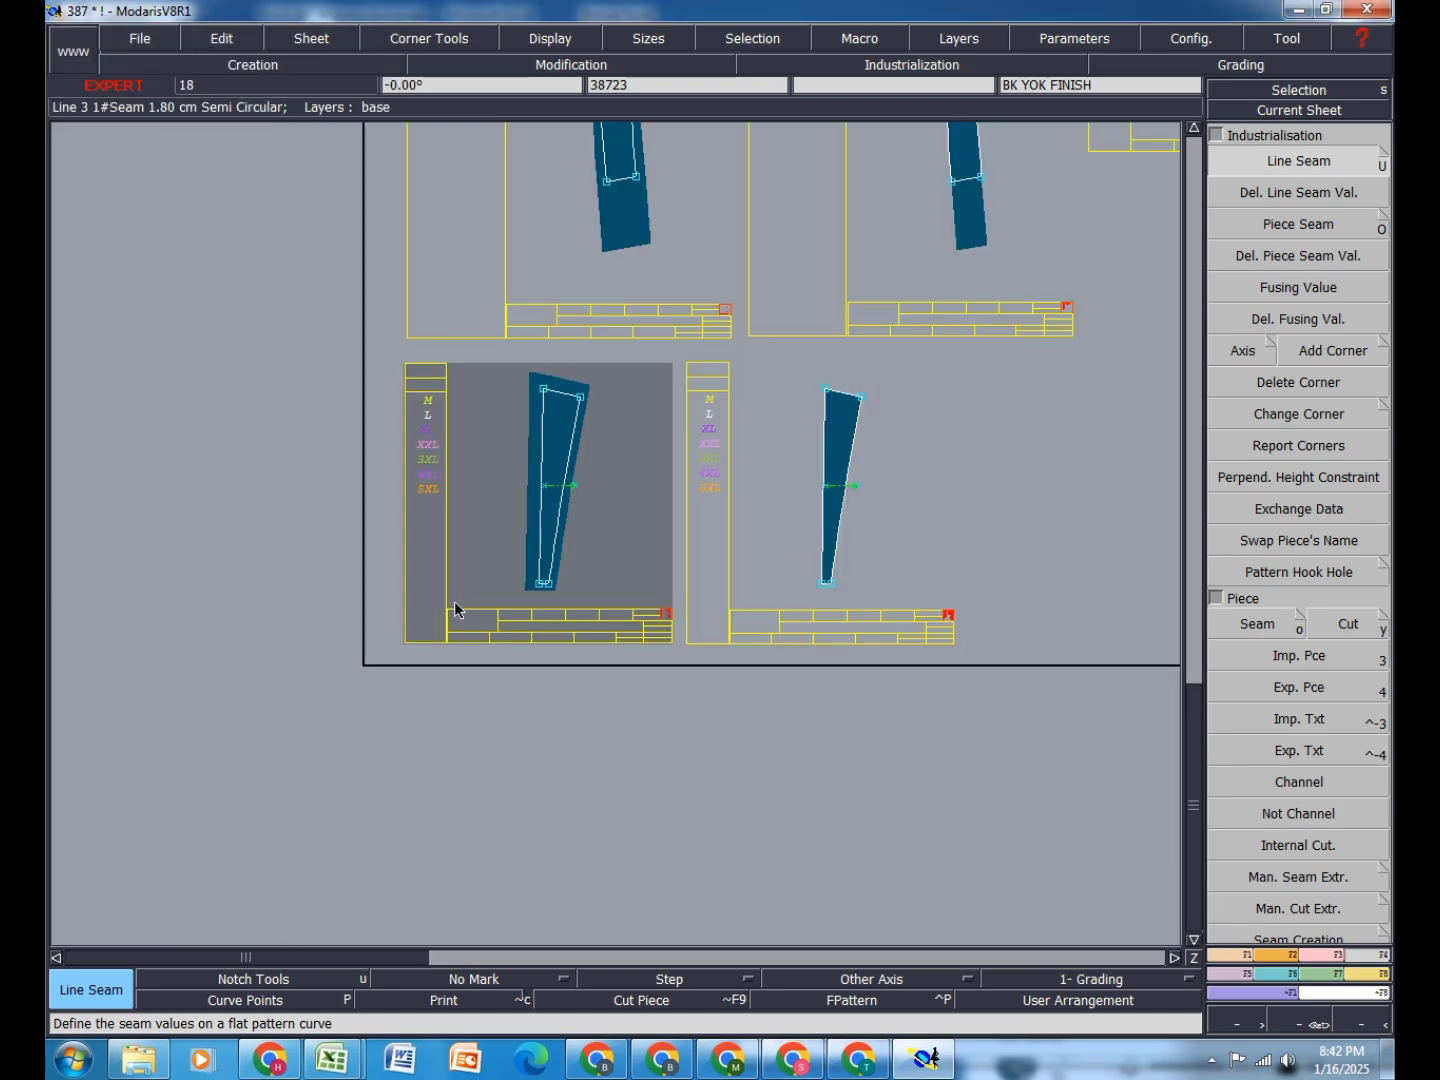
{"action": "scroll", "coordinate": [500, 602], "scroll_direction": "down", "scroll_amount": 1}
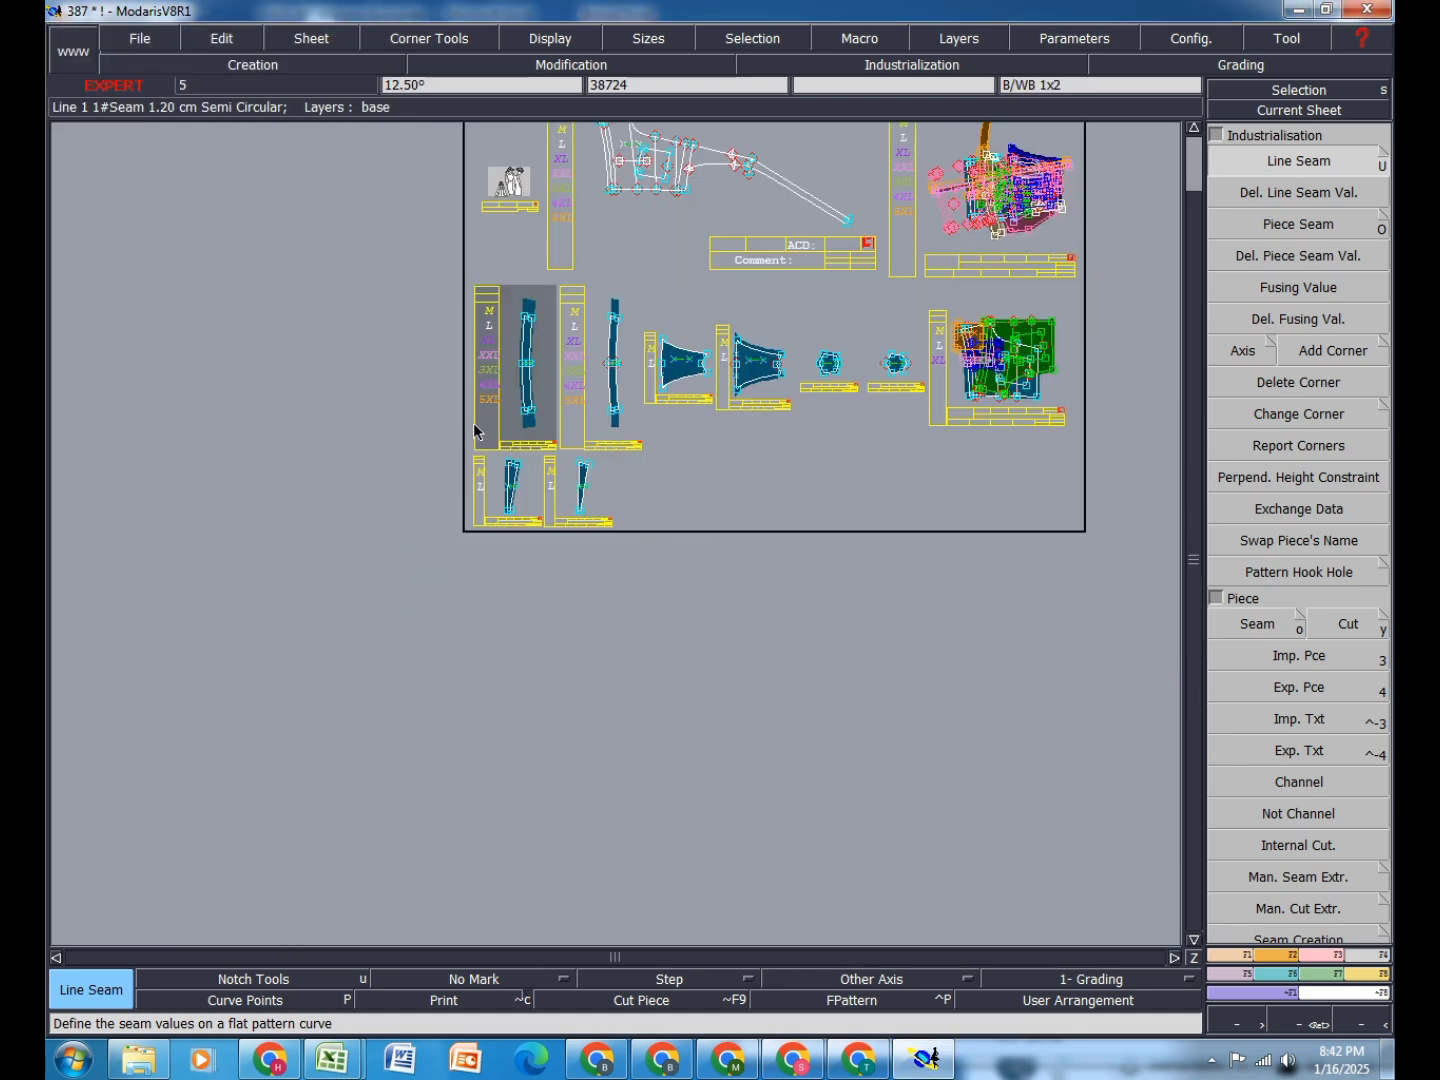
{"action": "scroll", "coordinate": [478, 430], "scroll_direction": "down", "scroll_amount": 1}
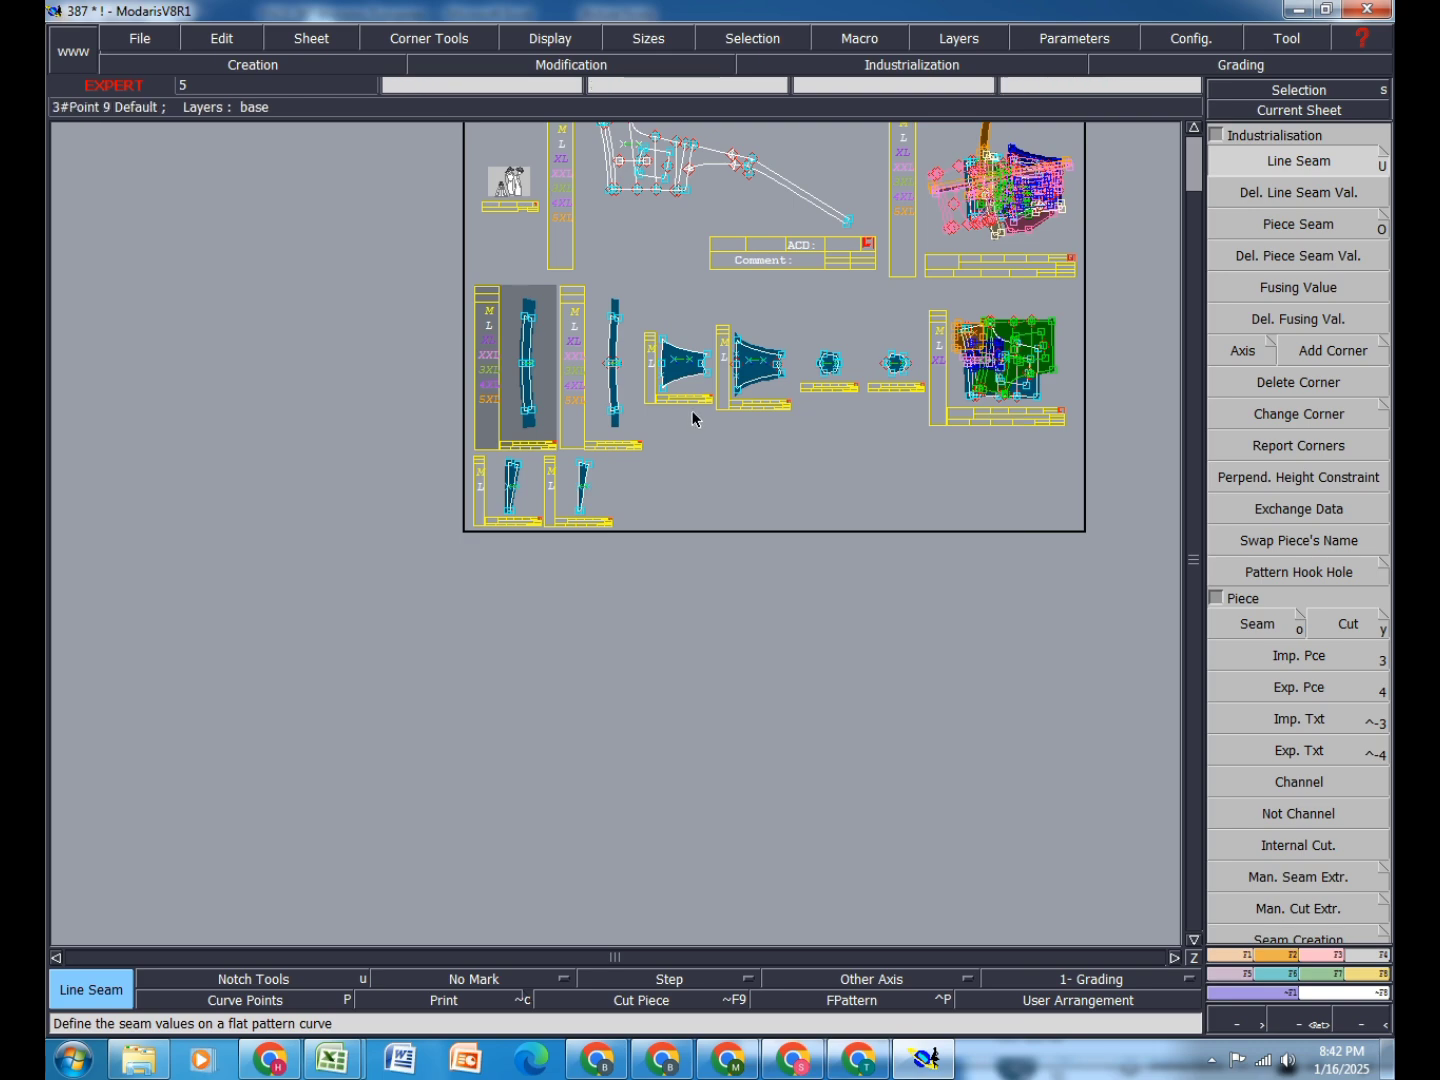
{"action": "scroll", "coordinate": [621, 463], "scroll_direction": "up", "scroll_amount": 1}
{"action": "scroll", "coordinate": [616, 530], "scroll_direction": "up", "scroll_amount": 3}
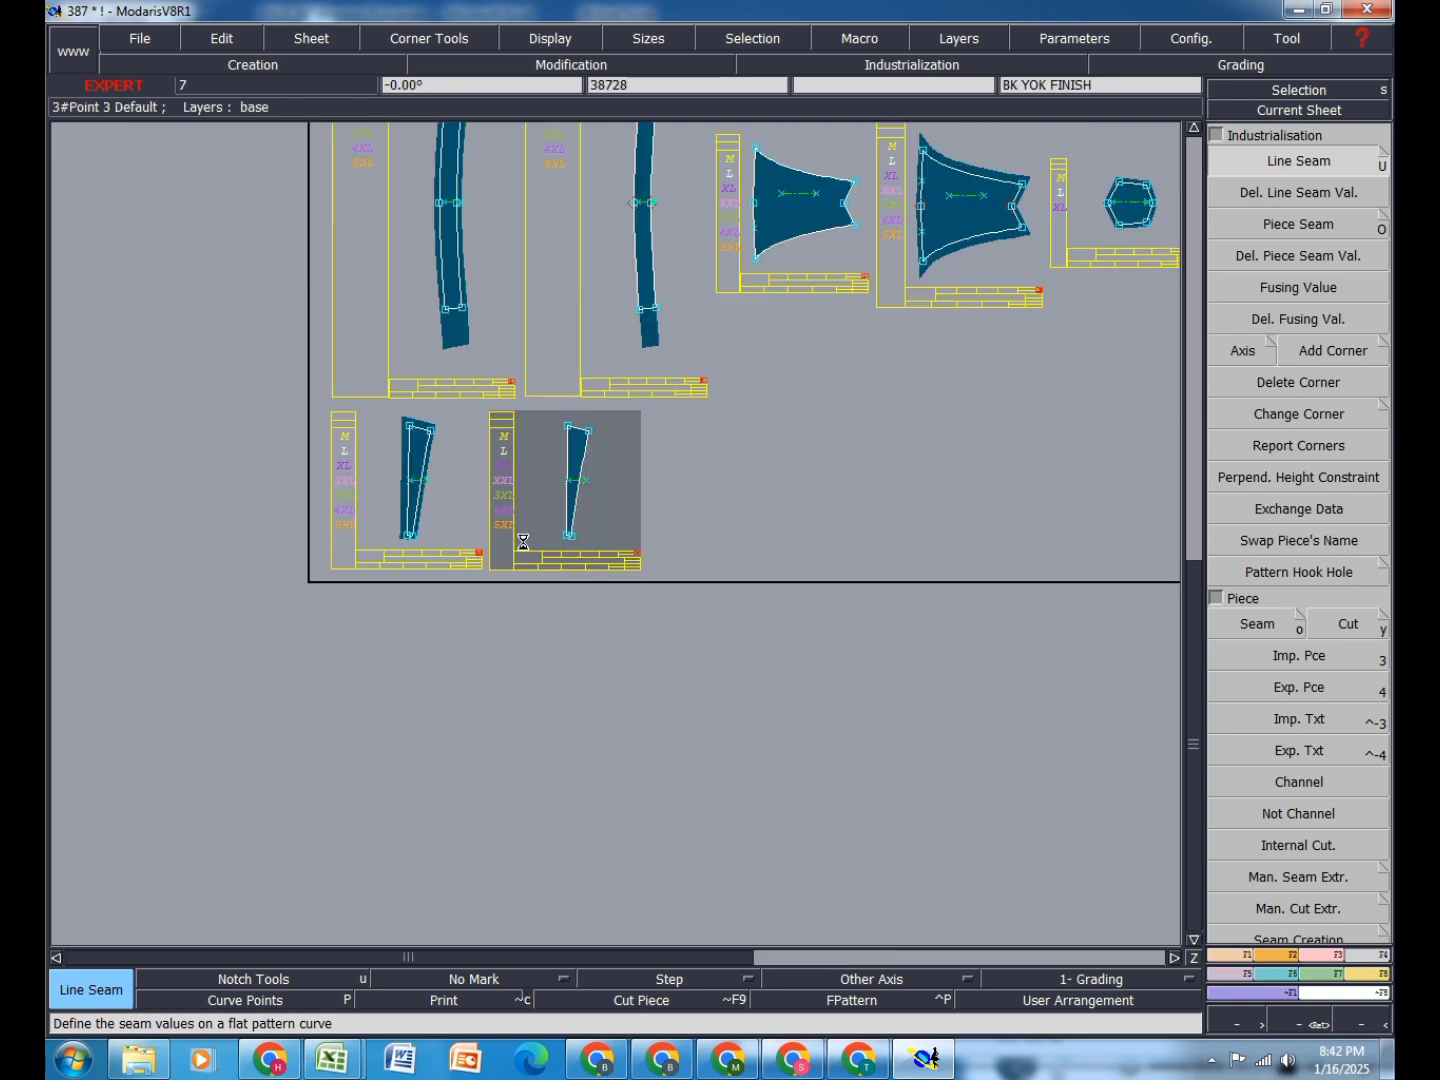
{"action": "left_click", "coordinate": [598, 512]}
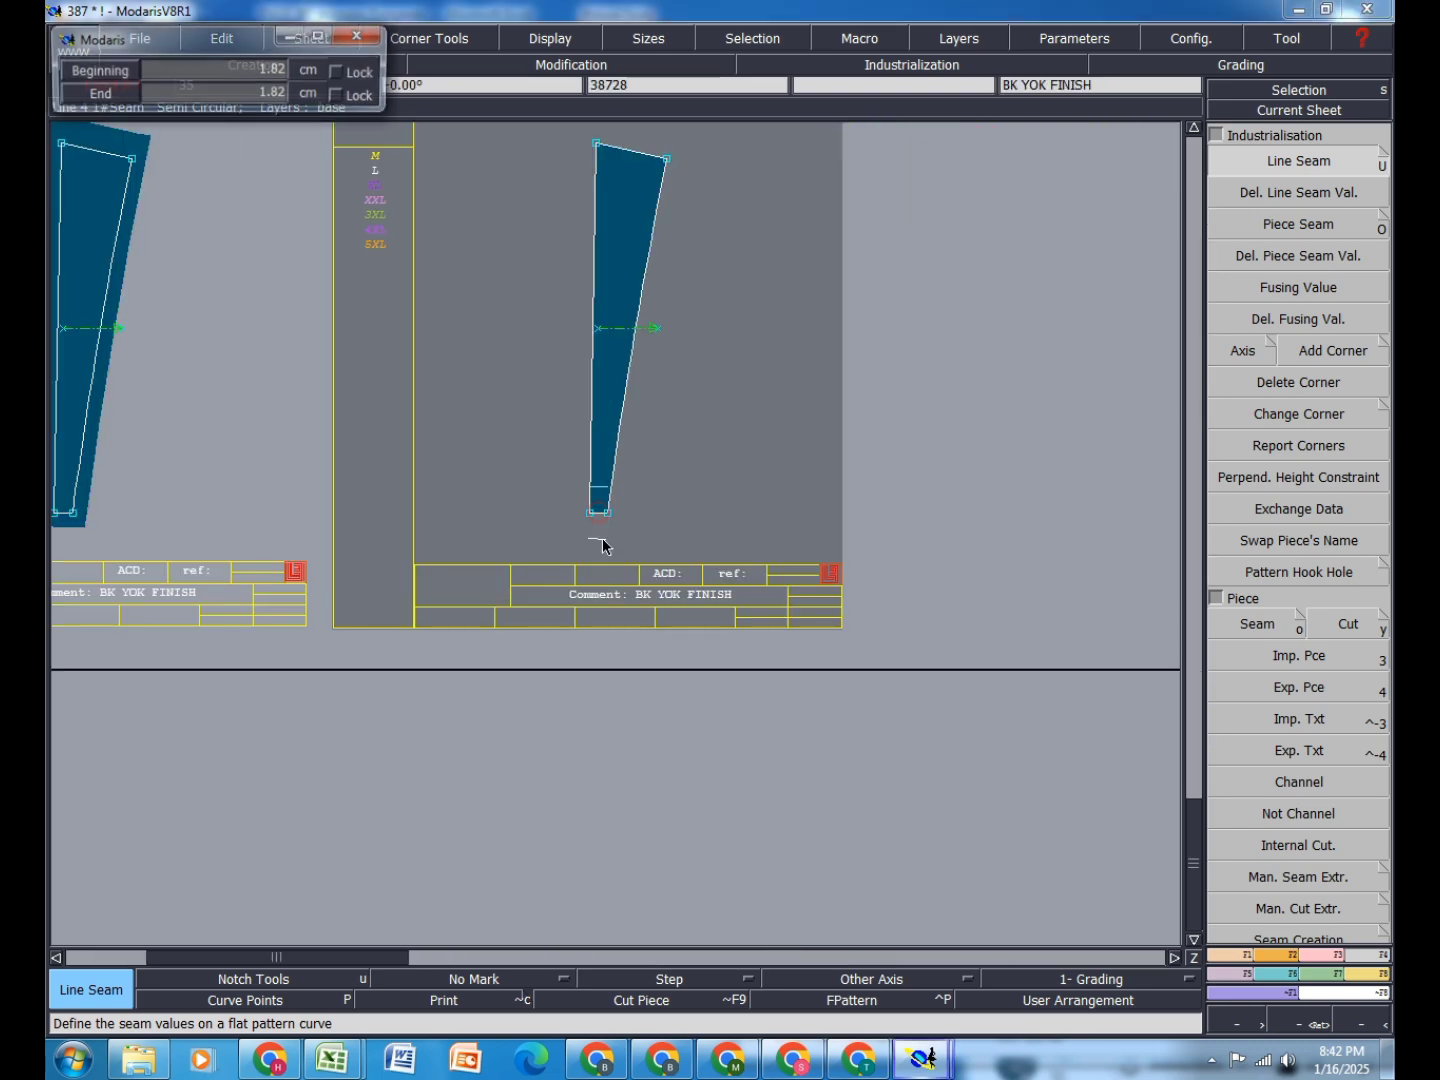
{"action": "key", "text": "Tab"}
{"action": "type", "text": "1"}
{"action": "key", "text": "Tab"}
{"action": "type", "text": "1"}
{"action": "key", "text": "Return"}
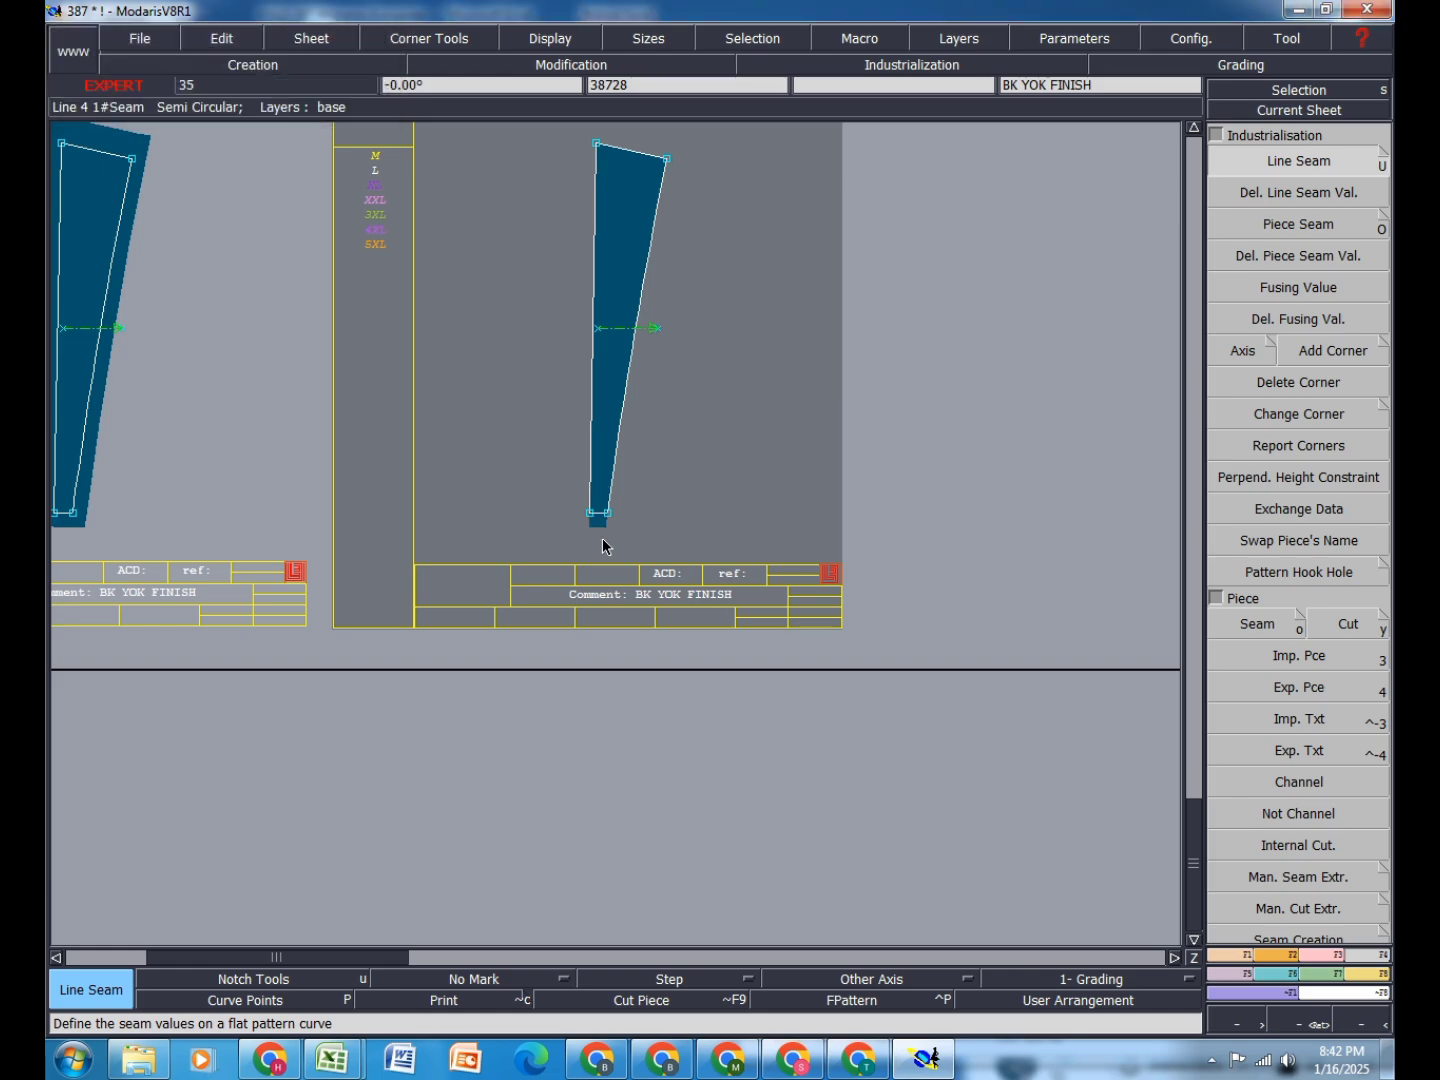
{"action": "key", "text": "j"}
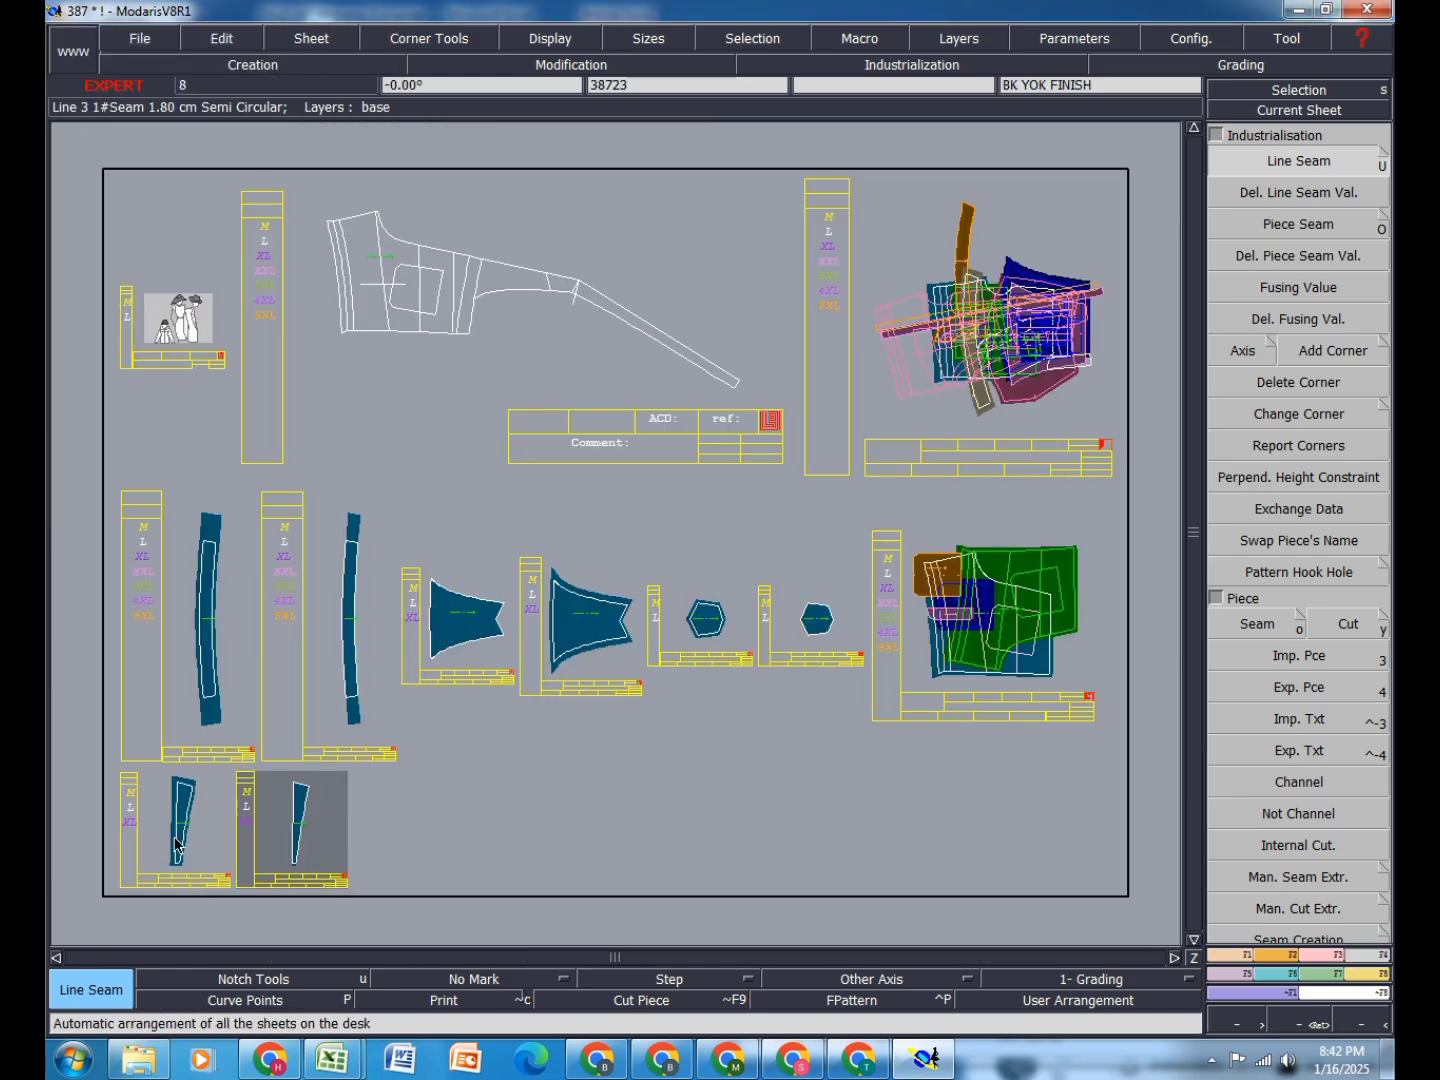
Step: Change the comment of the first back yoke sheet, with seam allowance on all edges, to "BK YOK 1X1"
{"action": "scroll", "coordinate": [123, 891], "scroll_direction": "up", "scroll_amount": 5}
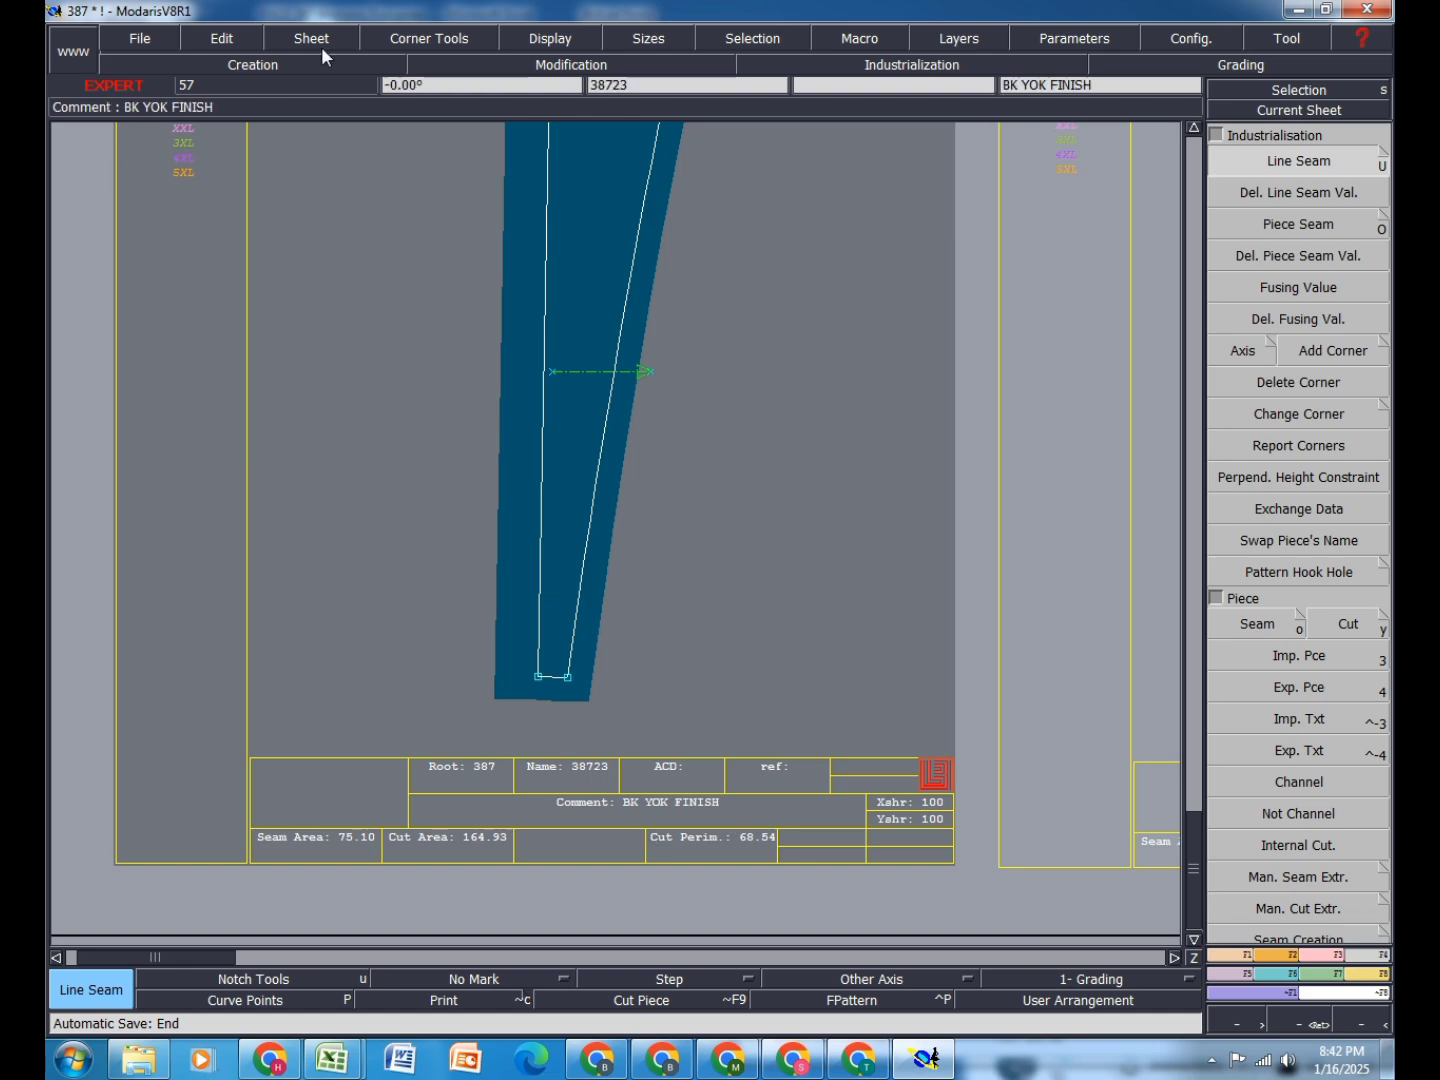
{"action": "left_click", "coordinate": [220, 39]}
{"action": "left_click", "coordinate": [228, 60]}
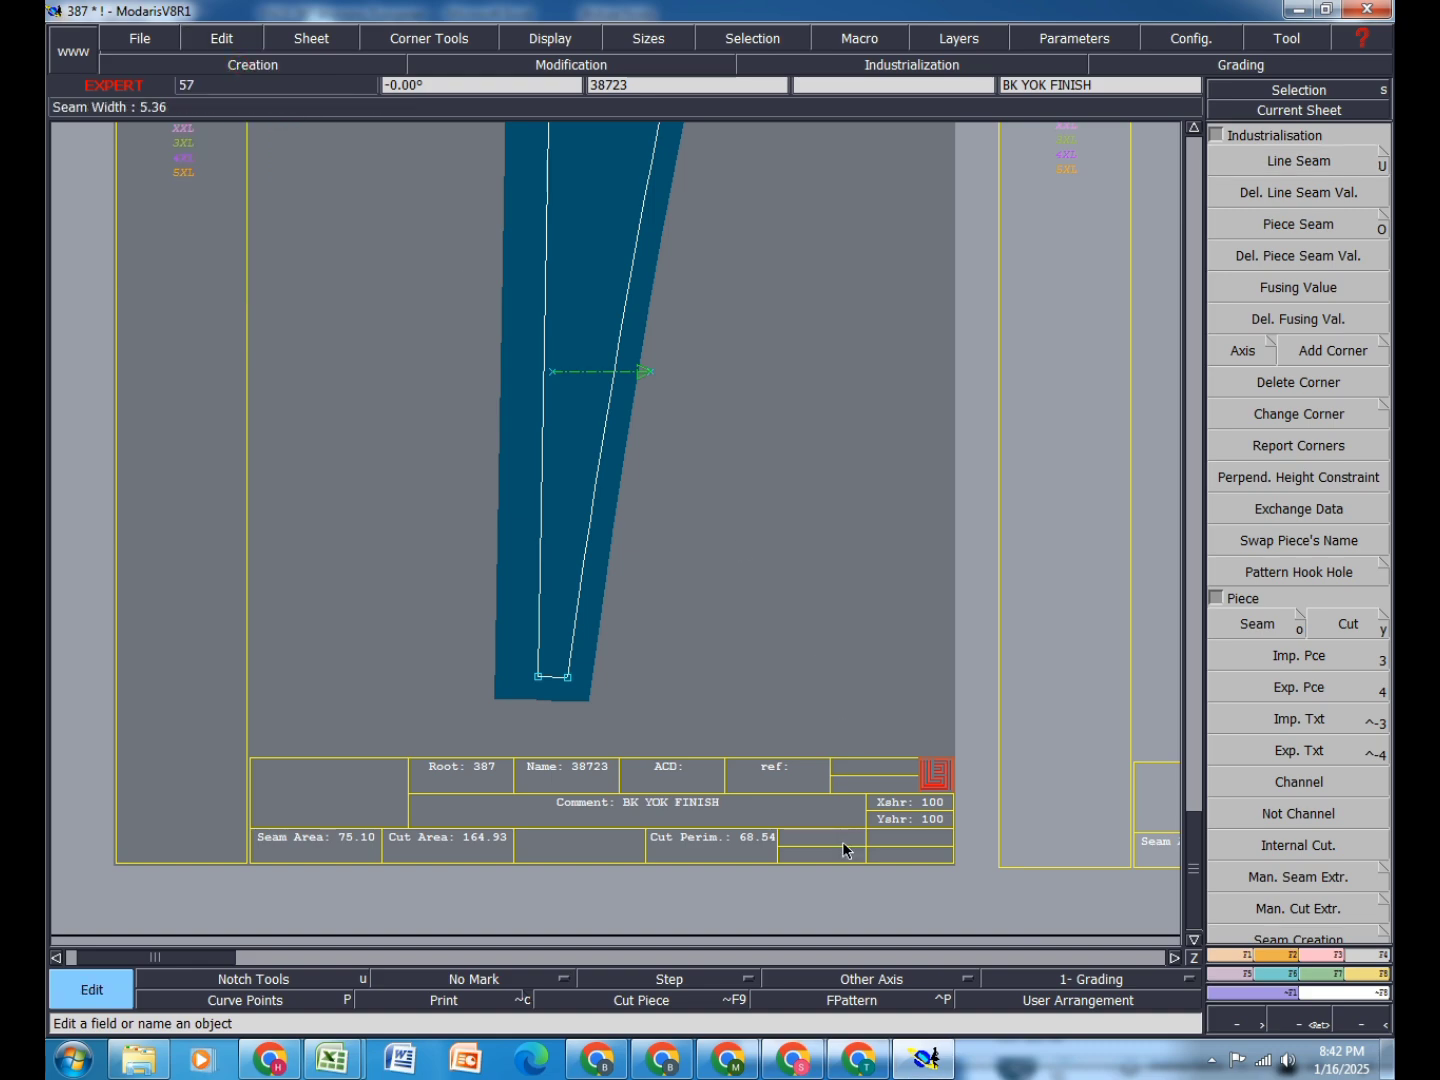
{"action": "left_click", "coordinate": [735, 804]}
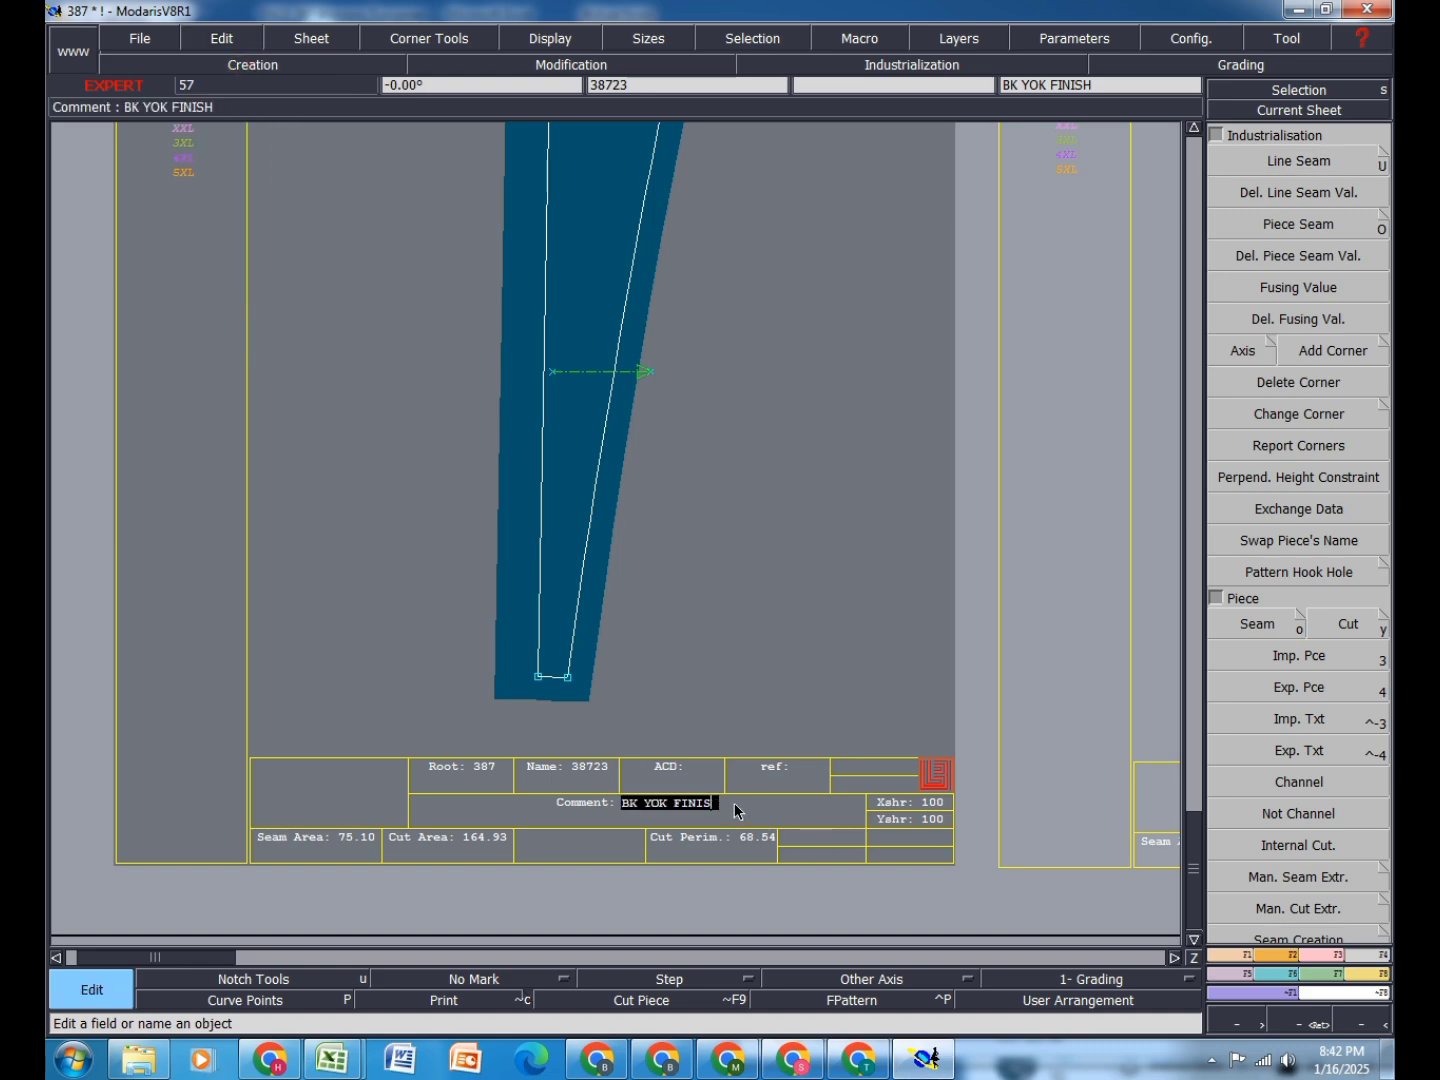
{"action": "key", "text": "BackSpace"}
{"action": "key", "text": "BackSpace"}
{"action": "key", "text": "BackSpace"}
{"action": "key", "text": "BackSpace"}
{"action": "key", "text": "BackSpace"}
{"action": "type", "text": "1X1"}
{"action": "key", "text": "Return"}
{"action": "scroll", "coordinate": [734, 801], "scroll_direction": "down", "scroll_amount": 2}
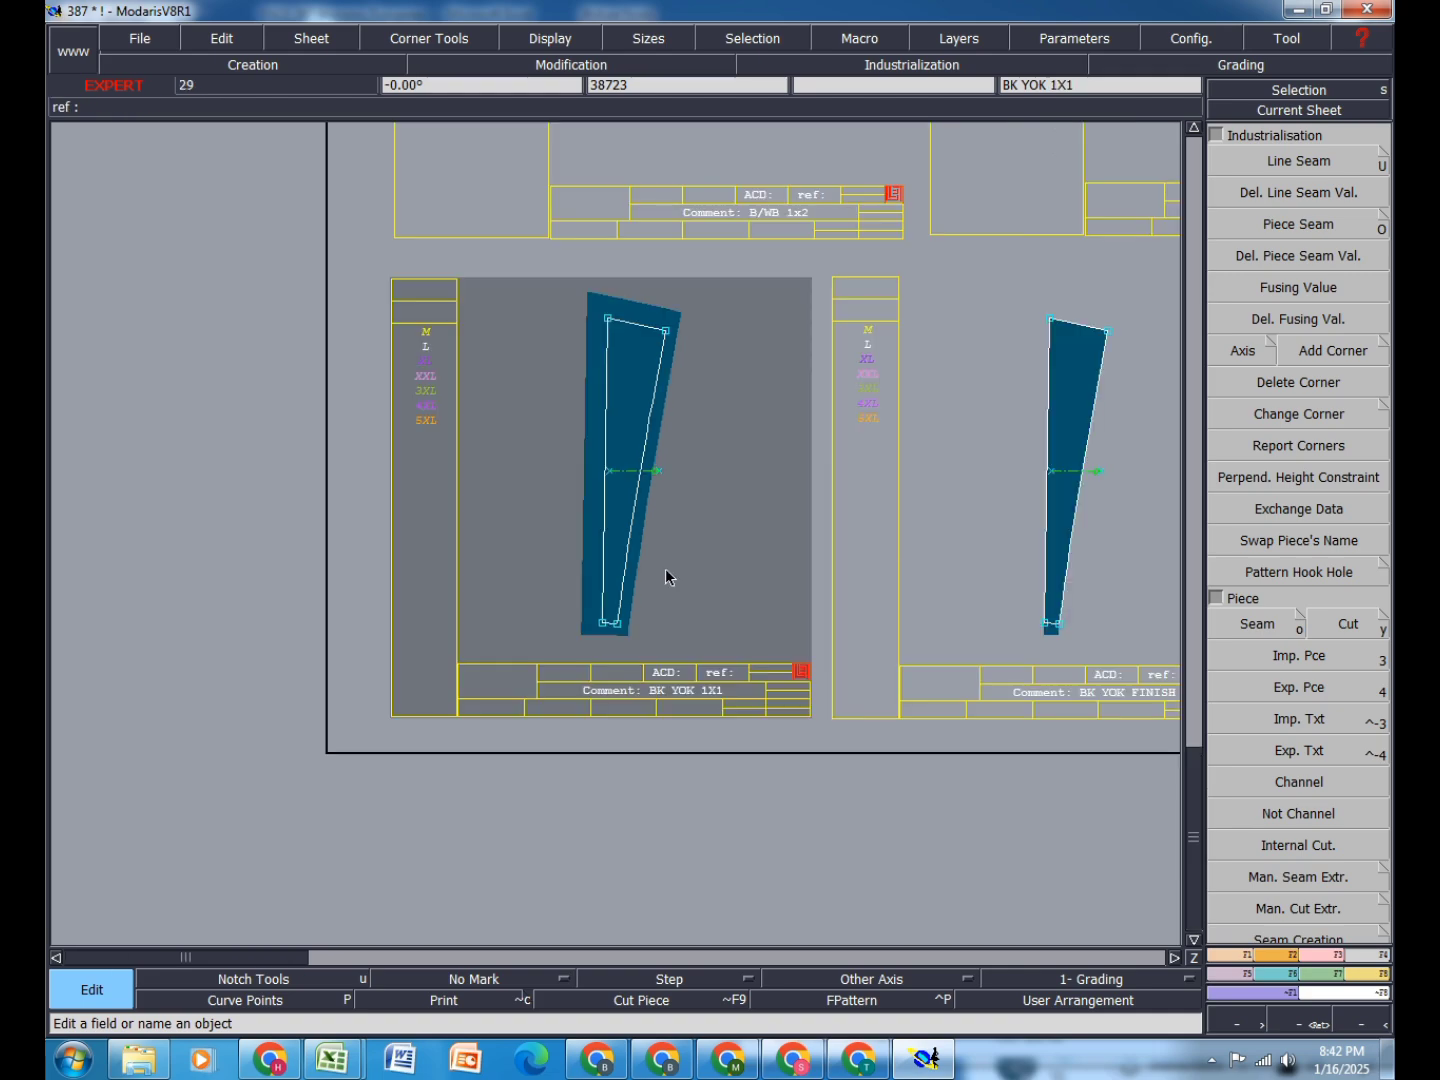
Step: Extend the first back yoke sheet's comment to "BK YOK 1X1-R"
{"action": "scroll", "coordinate": [725, 717], "scroll_direction": "up", "scroll_amount": 2}
{"action": "scroll", "coordinate": [712, 766], "scroll_direction": "down", "scroll_amount": 2}
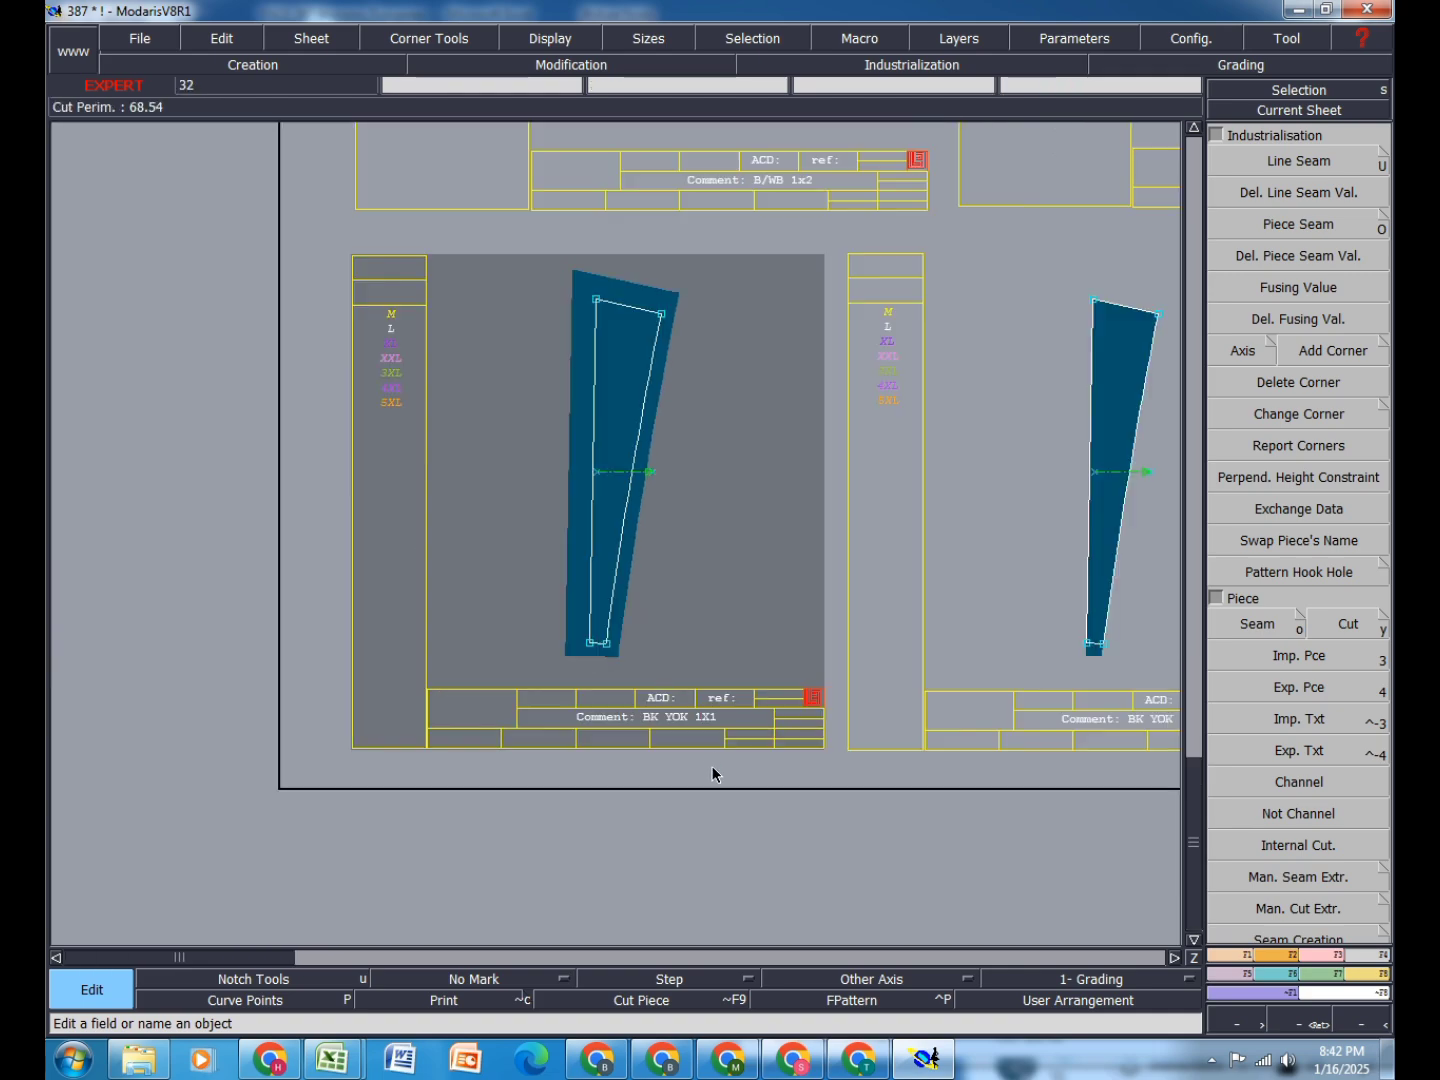
{"action": "scroll", "coordinate": [725, 733], "scroll_direction": "up", "scroll_amount": 1}
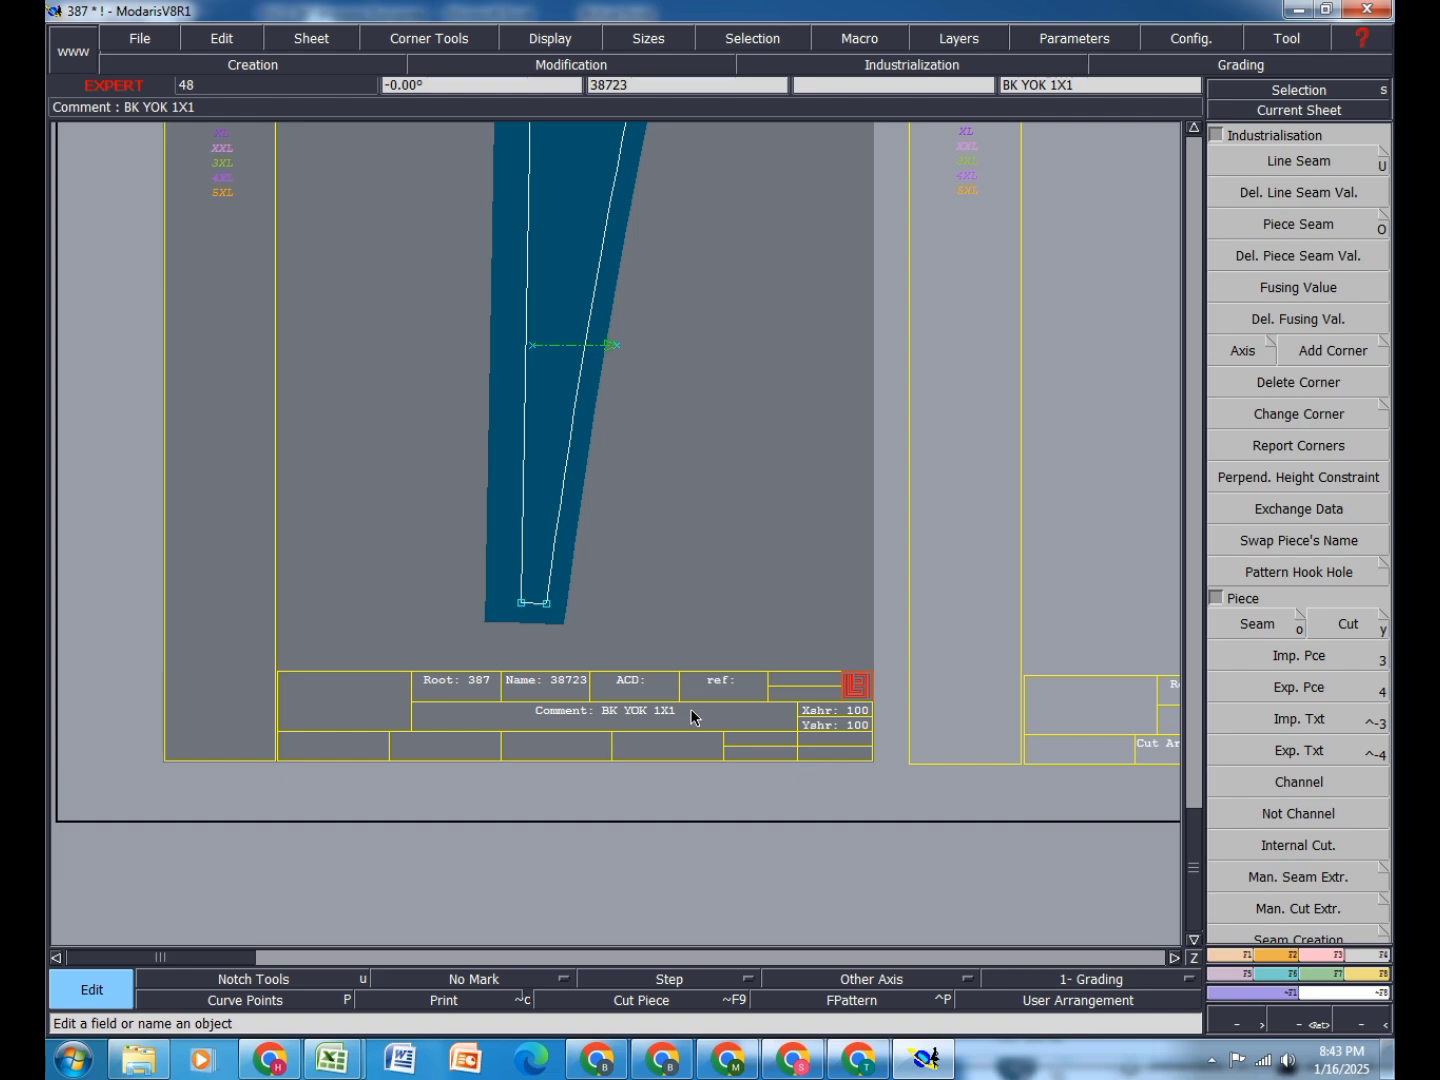
{"action": "left_click", "coordinate": [254, 41]}
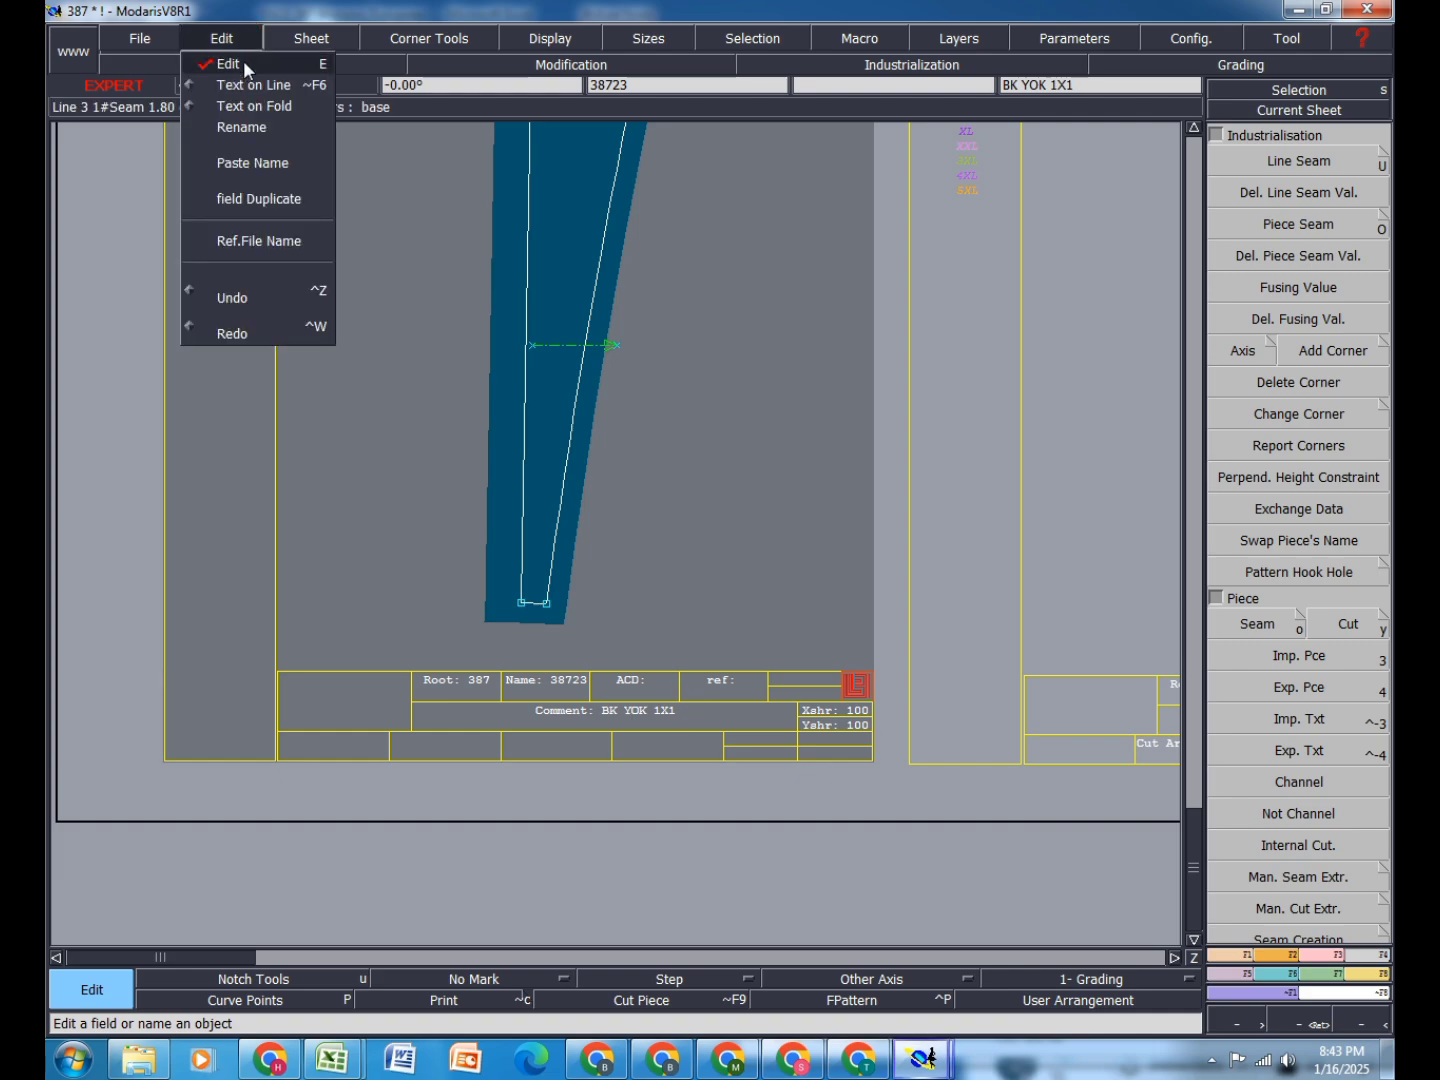
{"action": "left_click", "coordinate": [231, 59]}
{"action": "left_click", "coordinate": [693, 708]}
{"action": "left_click", "coordinate": [693, 707]}
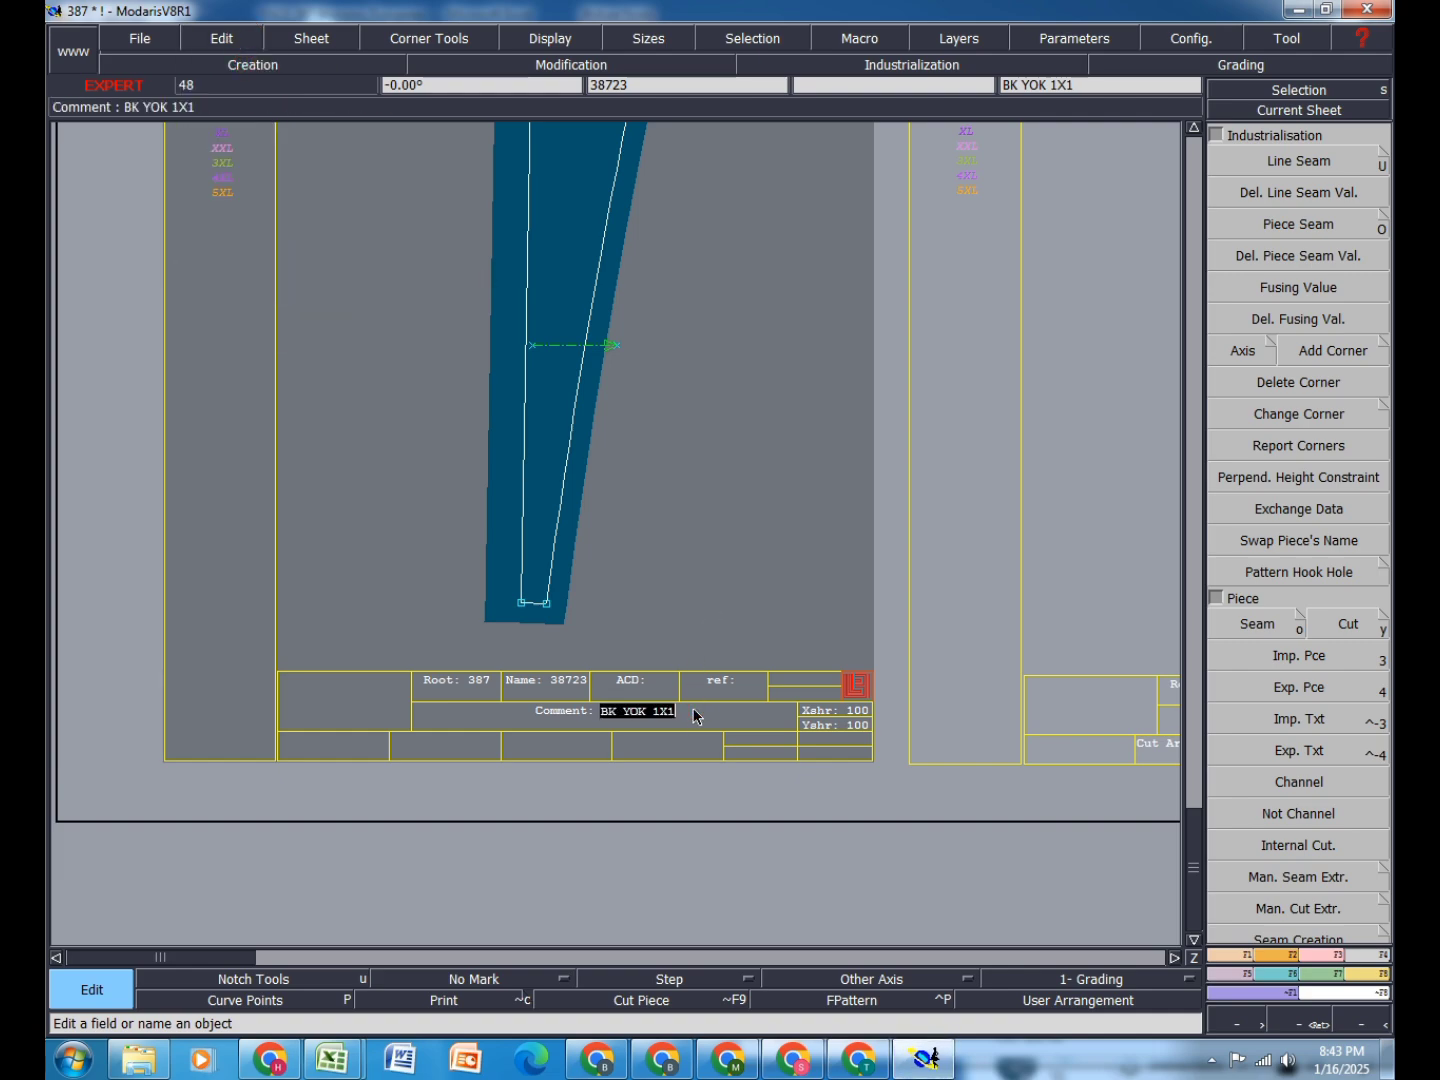
{"action": "type", "text": "-R"}
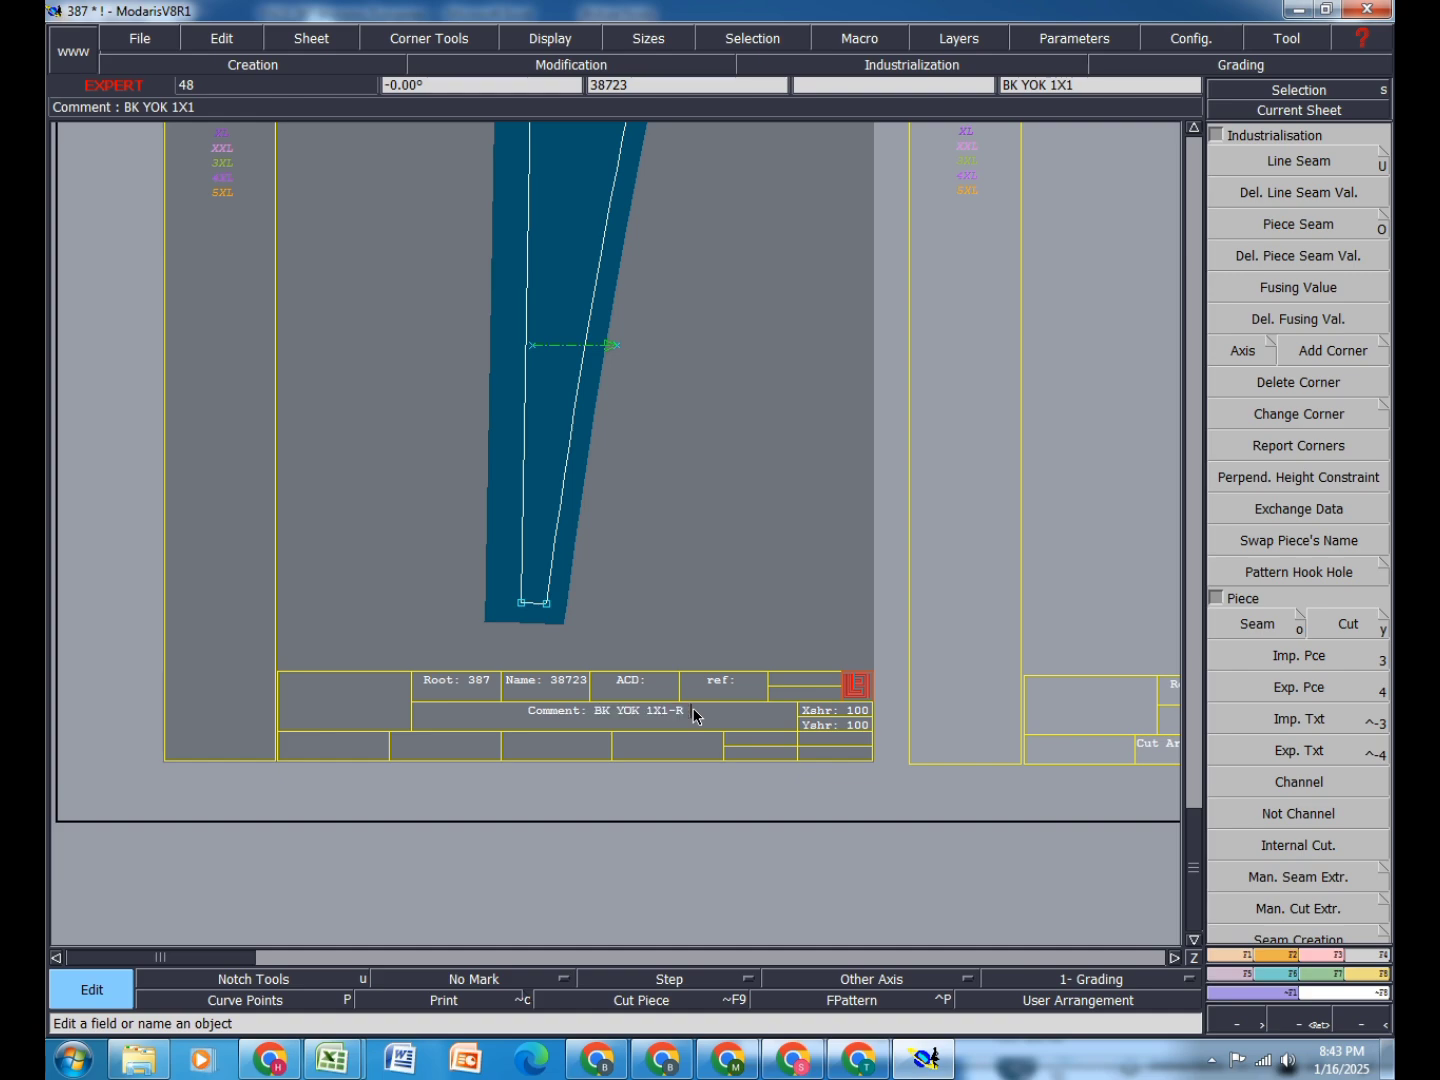
{"action": "key", "text": "Return"}
Step: Copy the "BK YOK 1X1-R" sheet to the empty area below the desk frame and mirror the copy with X Sym
{"action": "scroll", "coordinate": [670, 518], "scroll_direction": "down", "scroll_amount": 4}
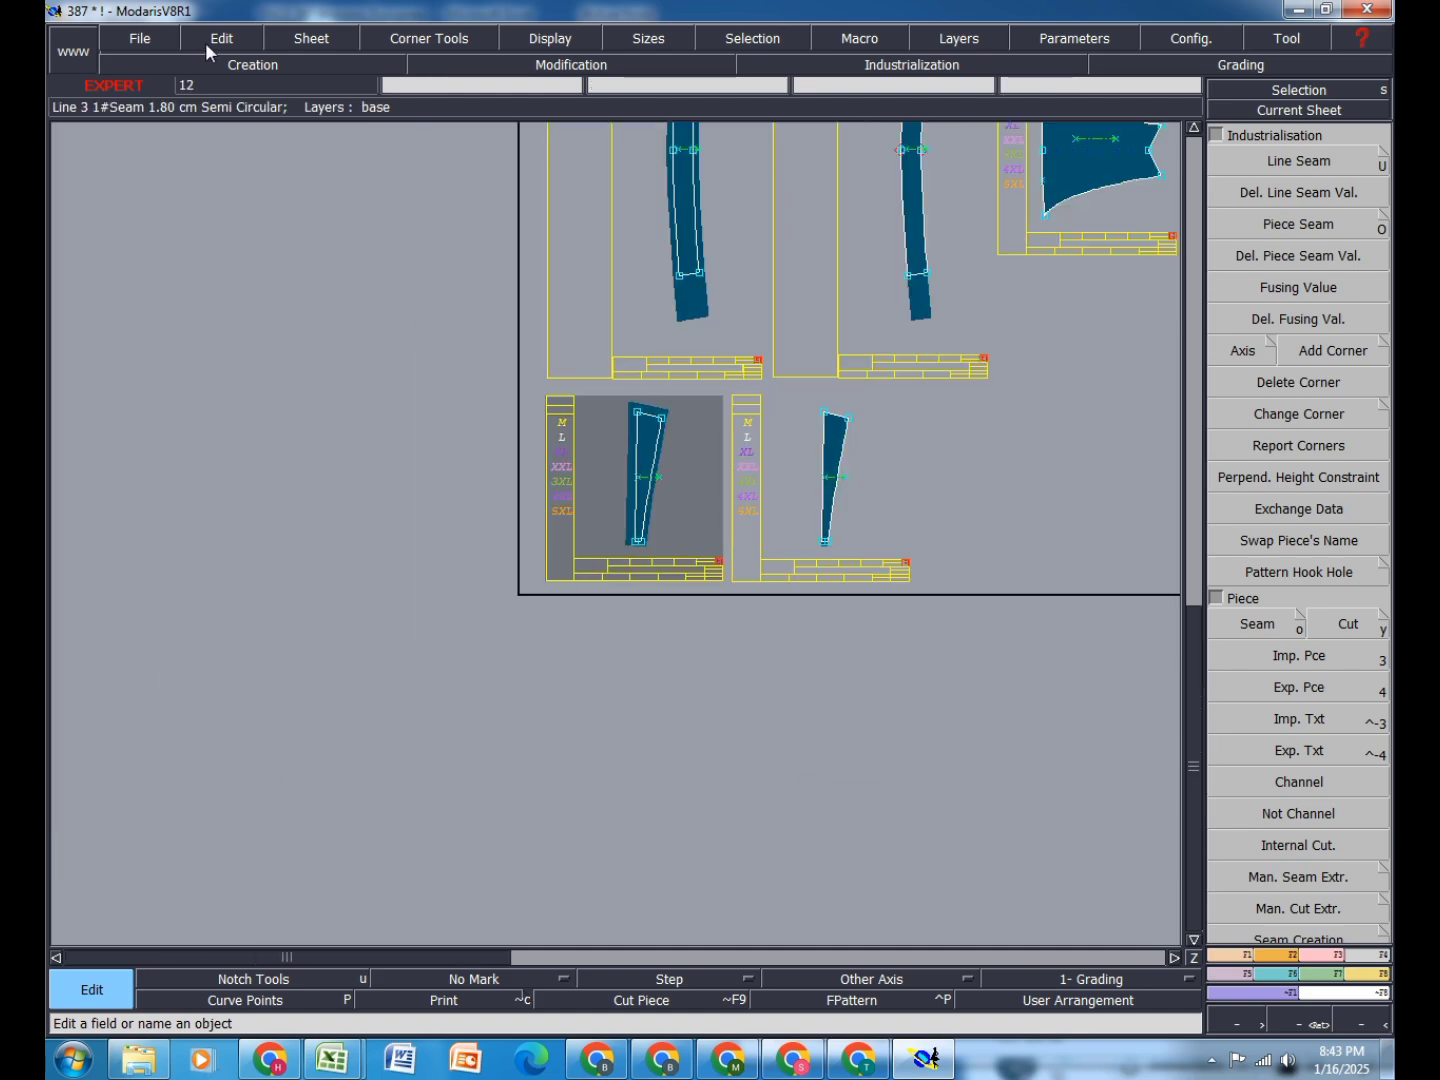
{"action": "left_click", "coordinate": [297, 44]}
{"action": "left_click", "coordinate": [314, 85]}
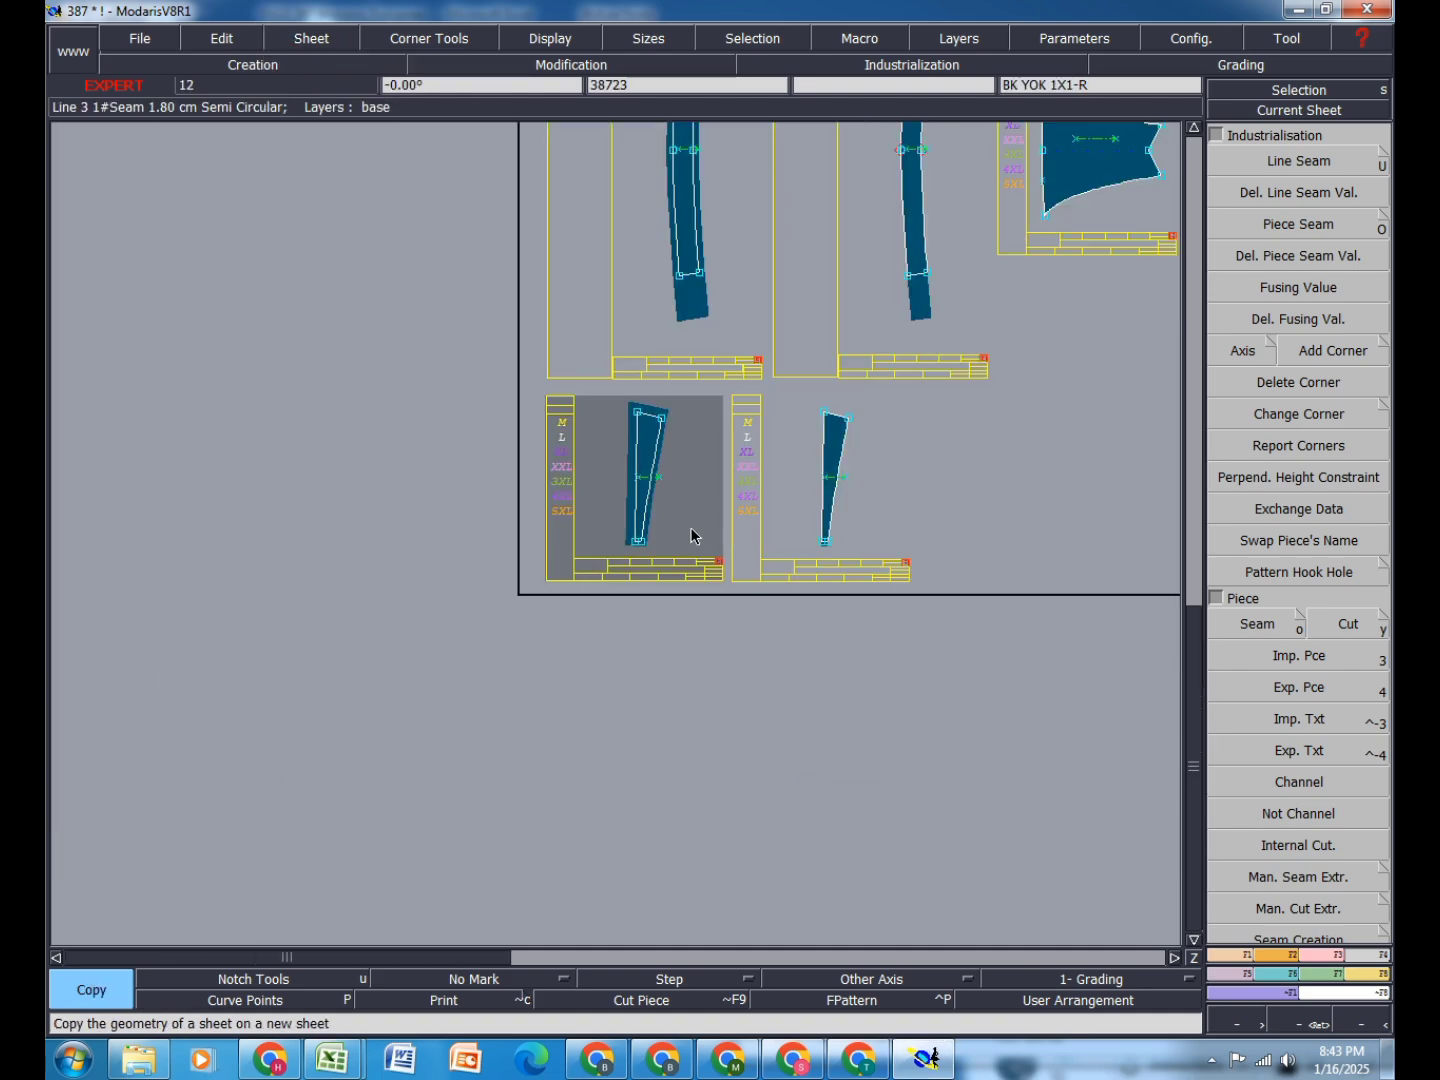
{"action": "left_click", "coordinate": [689, 526]}
{"action": "left_click", "coordinate": [862, 770]}
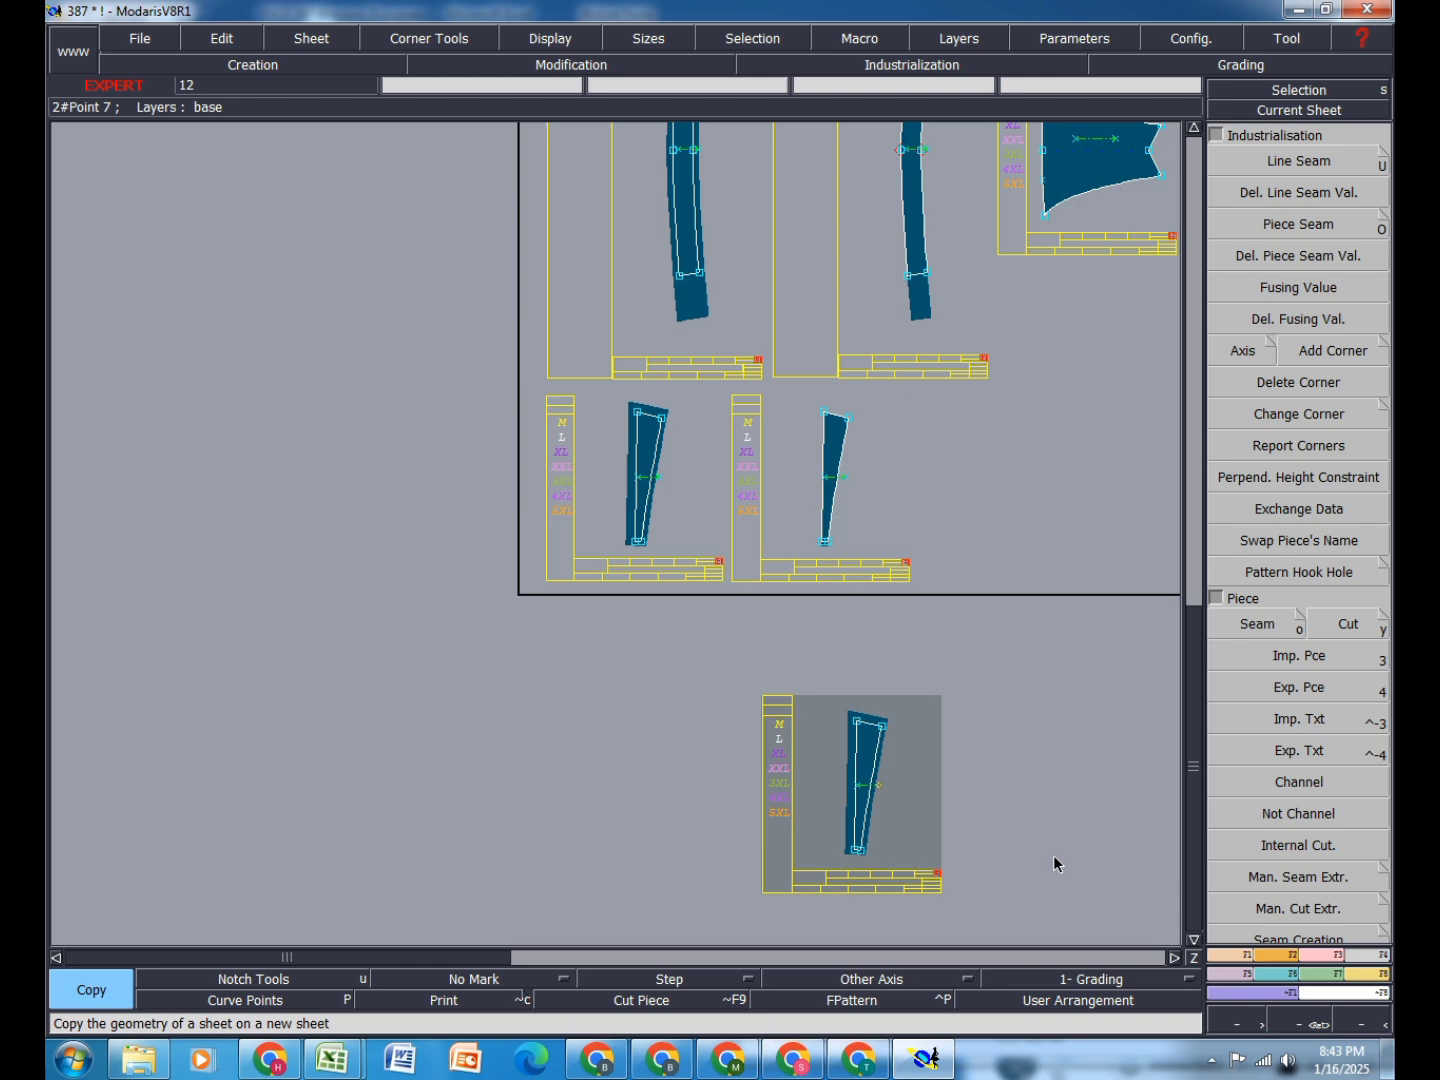
{"action": "left_click", "coordinate": [1279, 959]}
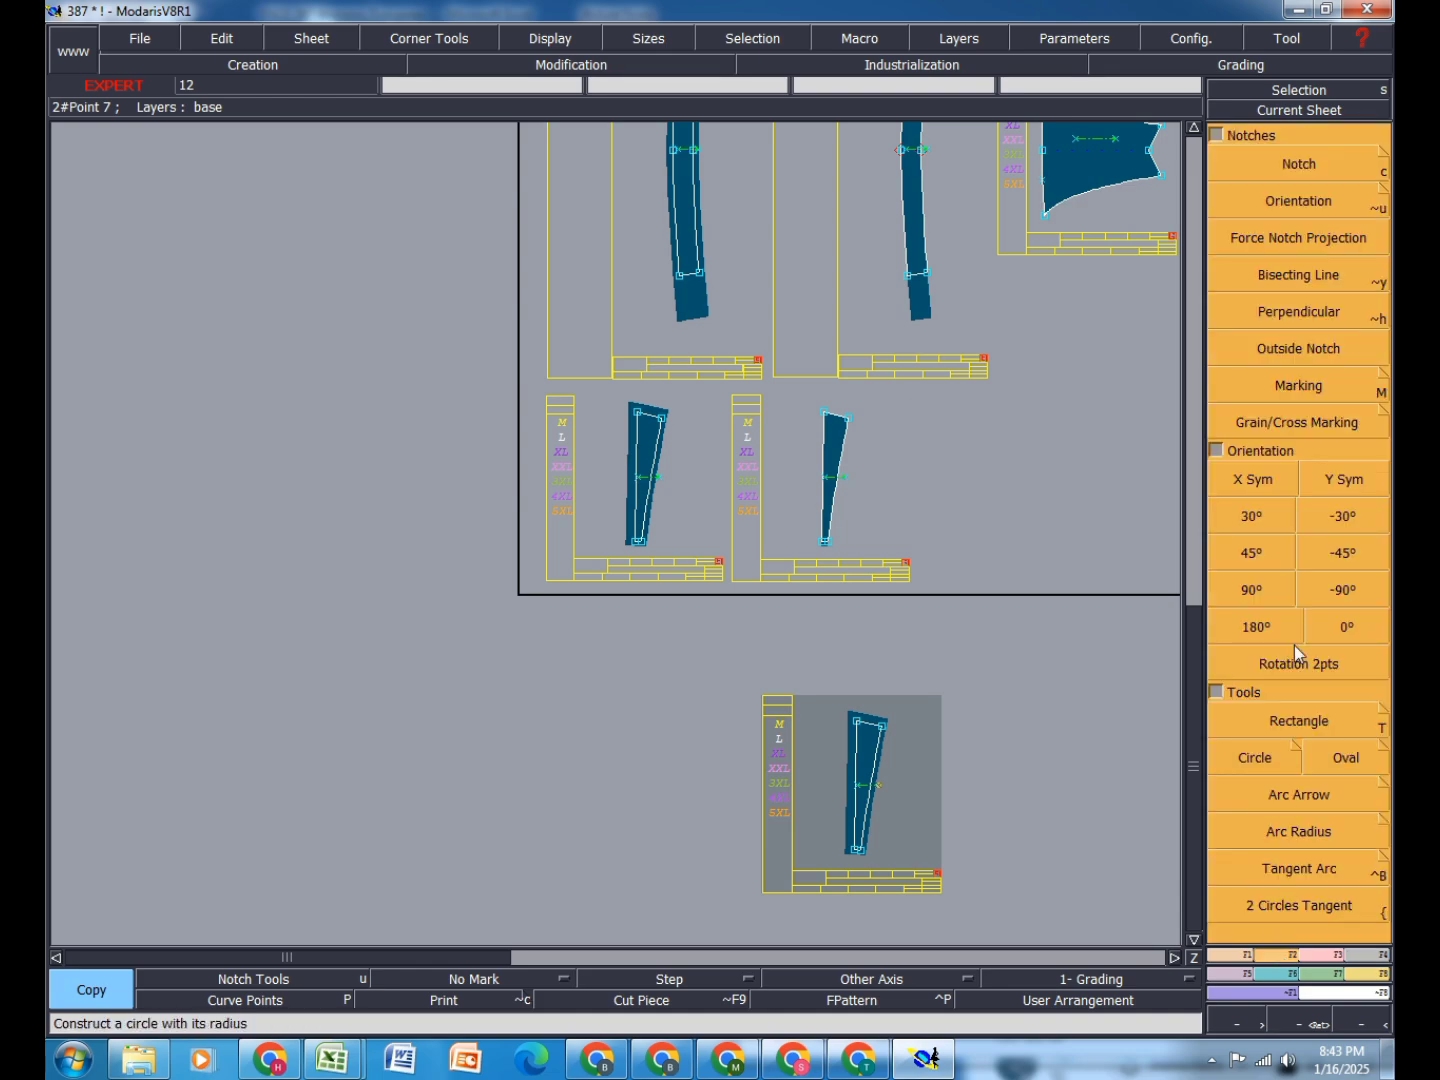
{"action": "left_click", "coordinate": [1259, 475]}
{"action": "scroll", "coordinate": [891, 907], "scroll_direction": "up", "scroll_amount": 2}
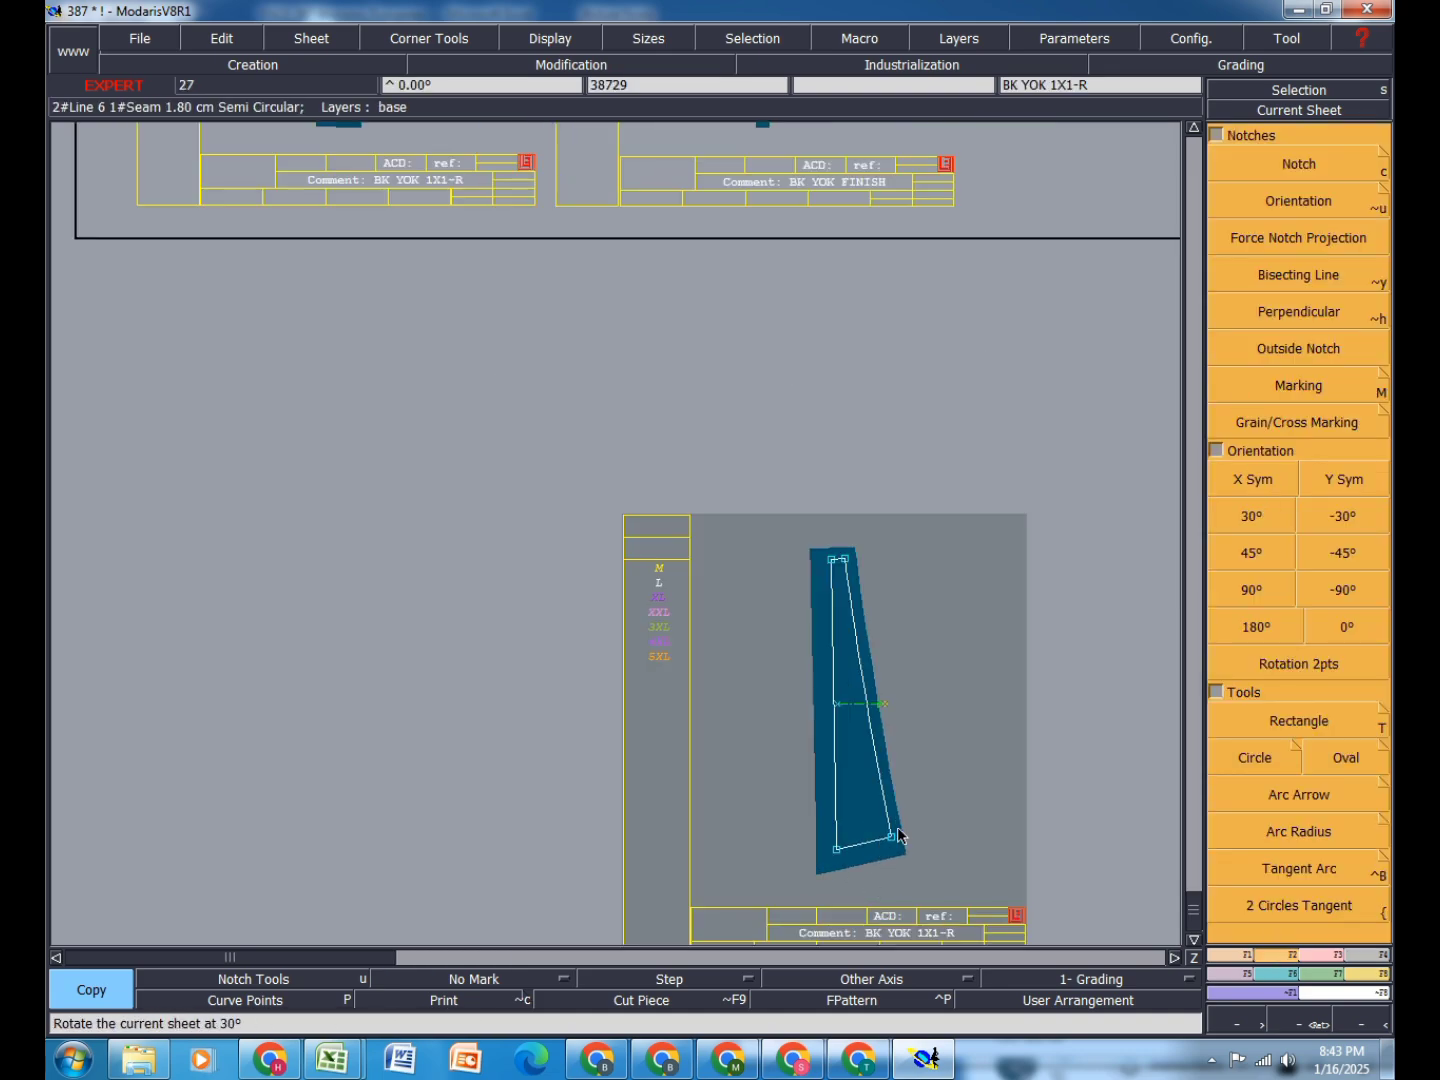
Step: Set the line seam allowance on the wide slanted end of the mirrored back yoke copy to 1 cm
{"action": "left_click", "coordinate": [1357, 955]}
{"action": "left_click", "coordinate": [1300, 160]}
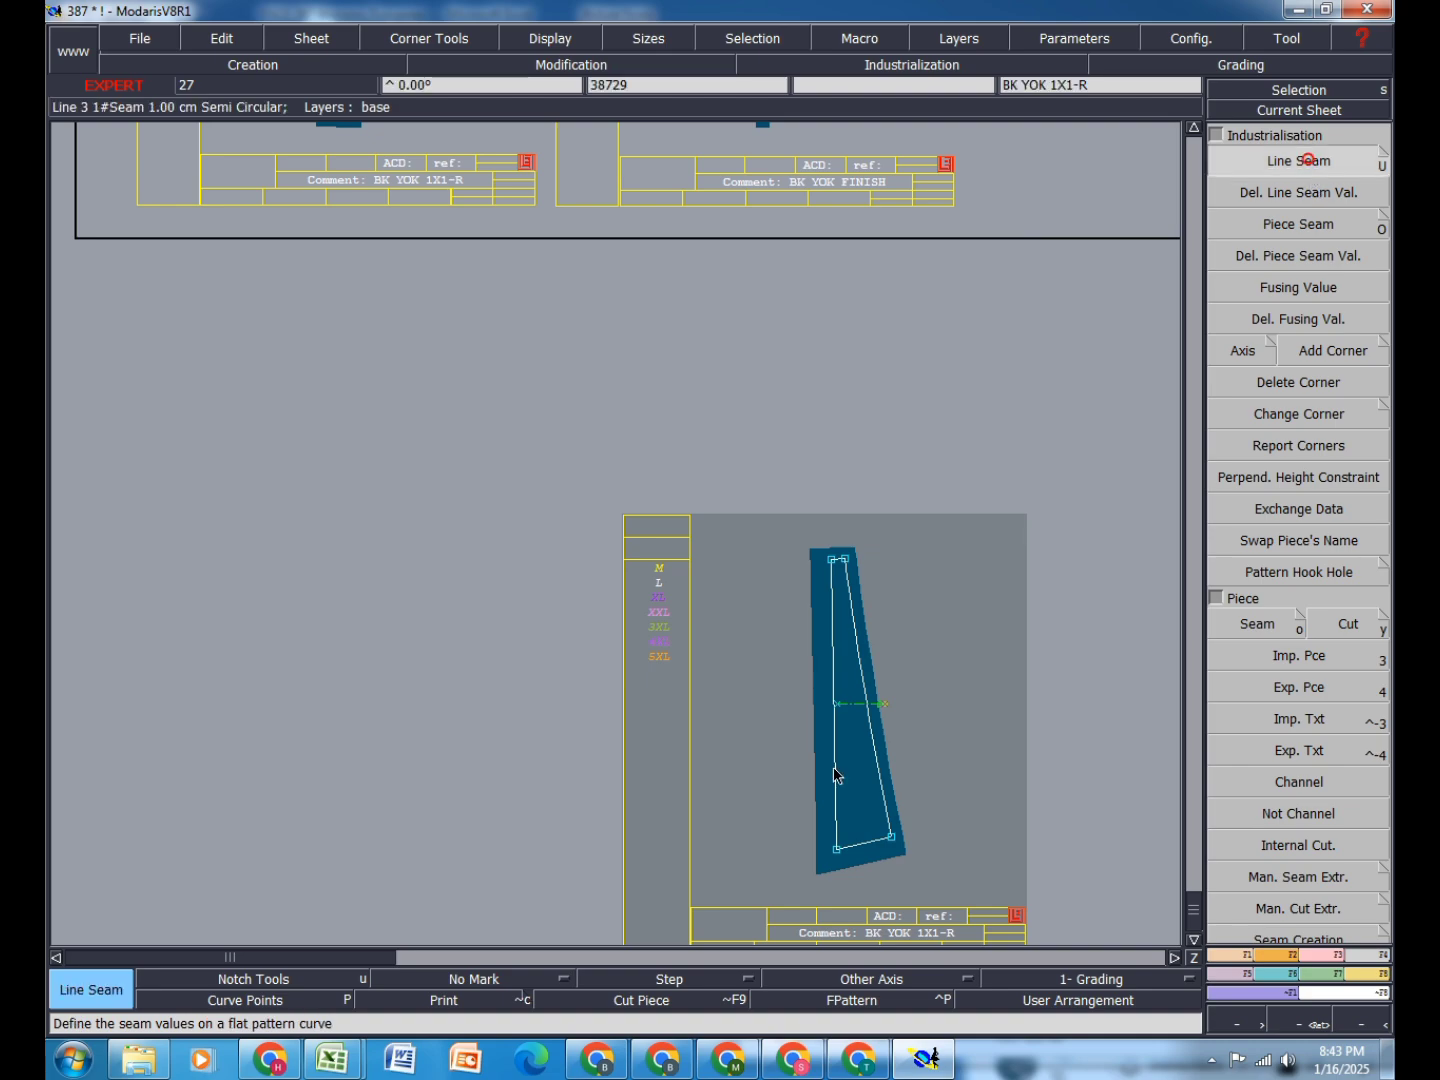
{"action": "left_click", "coordinate": [873, 846]}
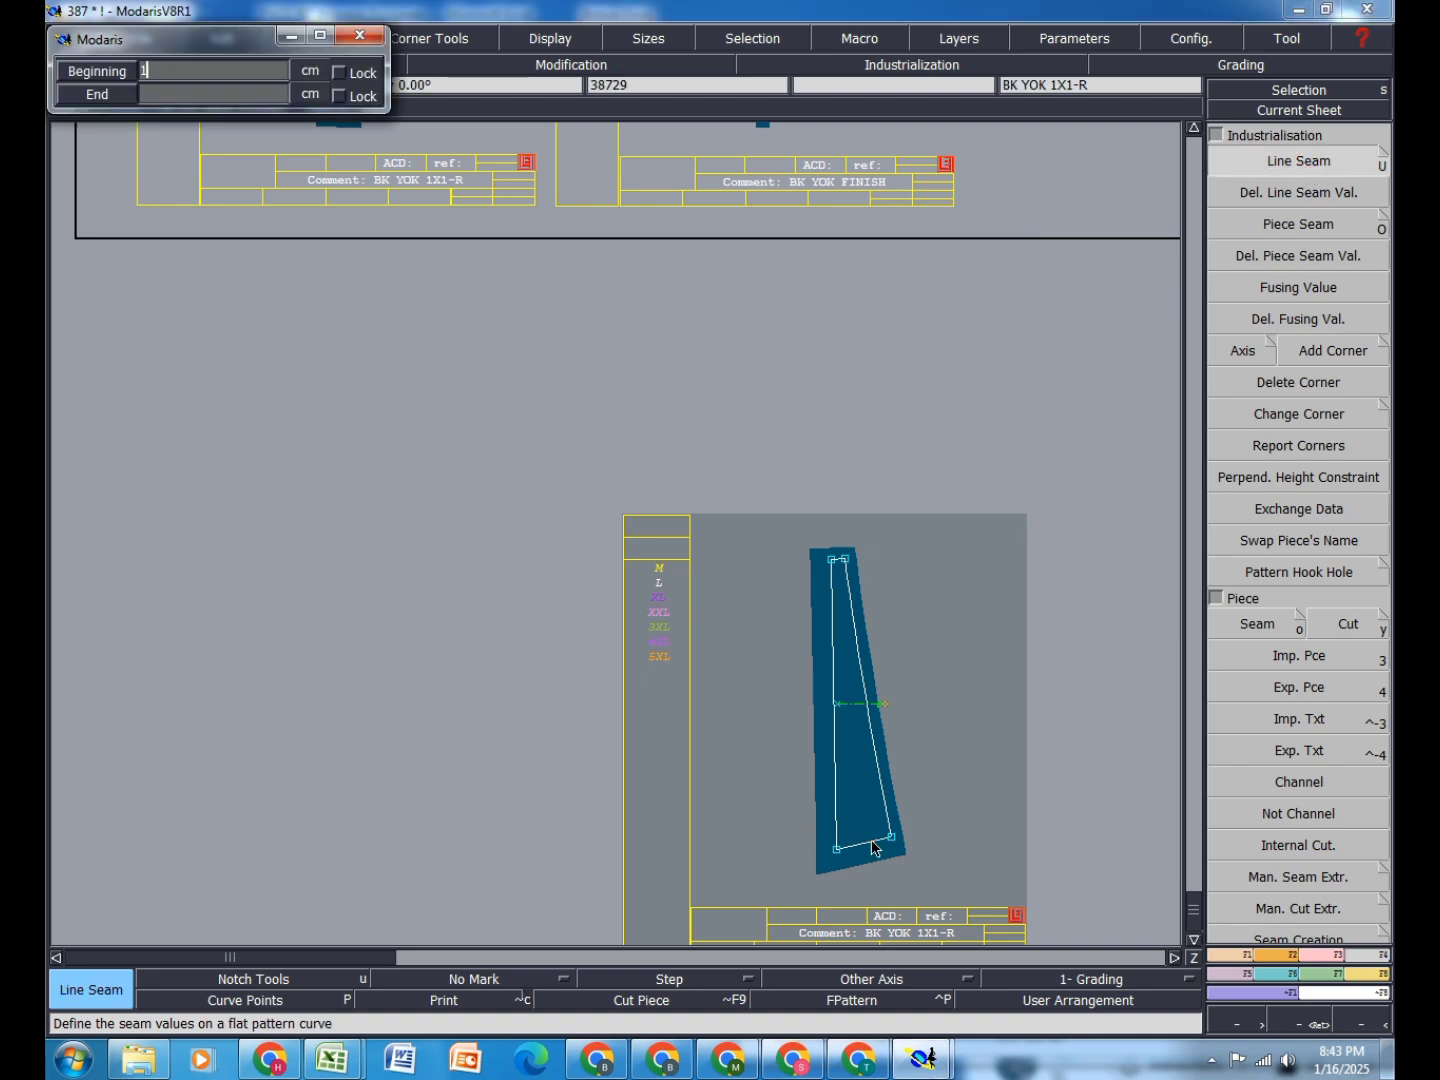
{"action": "key", "text": "Return"}
{"action": "type", "text": "1"}
{"action": "key", "text": "Return"}
{"action": "scroll", "coordinate": [824, 657], "scroll_direction": "down", "scroll_amount": 2}
{"action": "scroll", "coordinate": [874, 794], "scroll_direction": "up", "scroll_amount": 3}
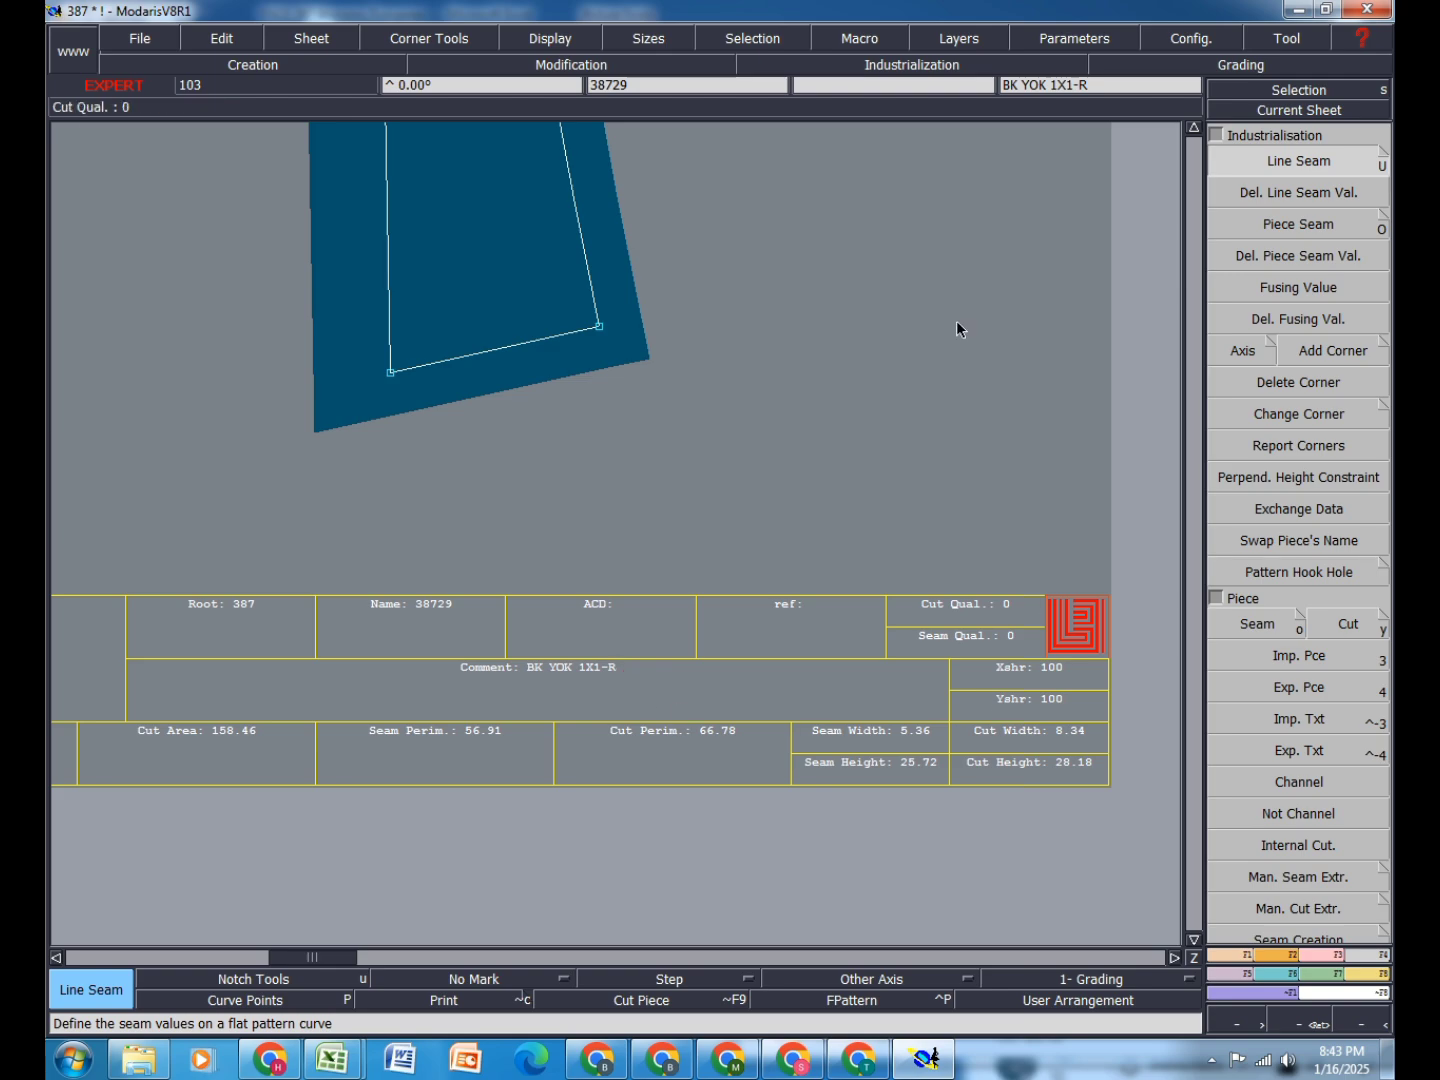
Step: Edit the yoke piece's comment on sheet 38729, removing the trailing R, and rearrange all sheets on the desk
{"action": "left_click", "coordinate": [210, 50]}
{"action": "left_click", "coordinate": [225, 61]}
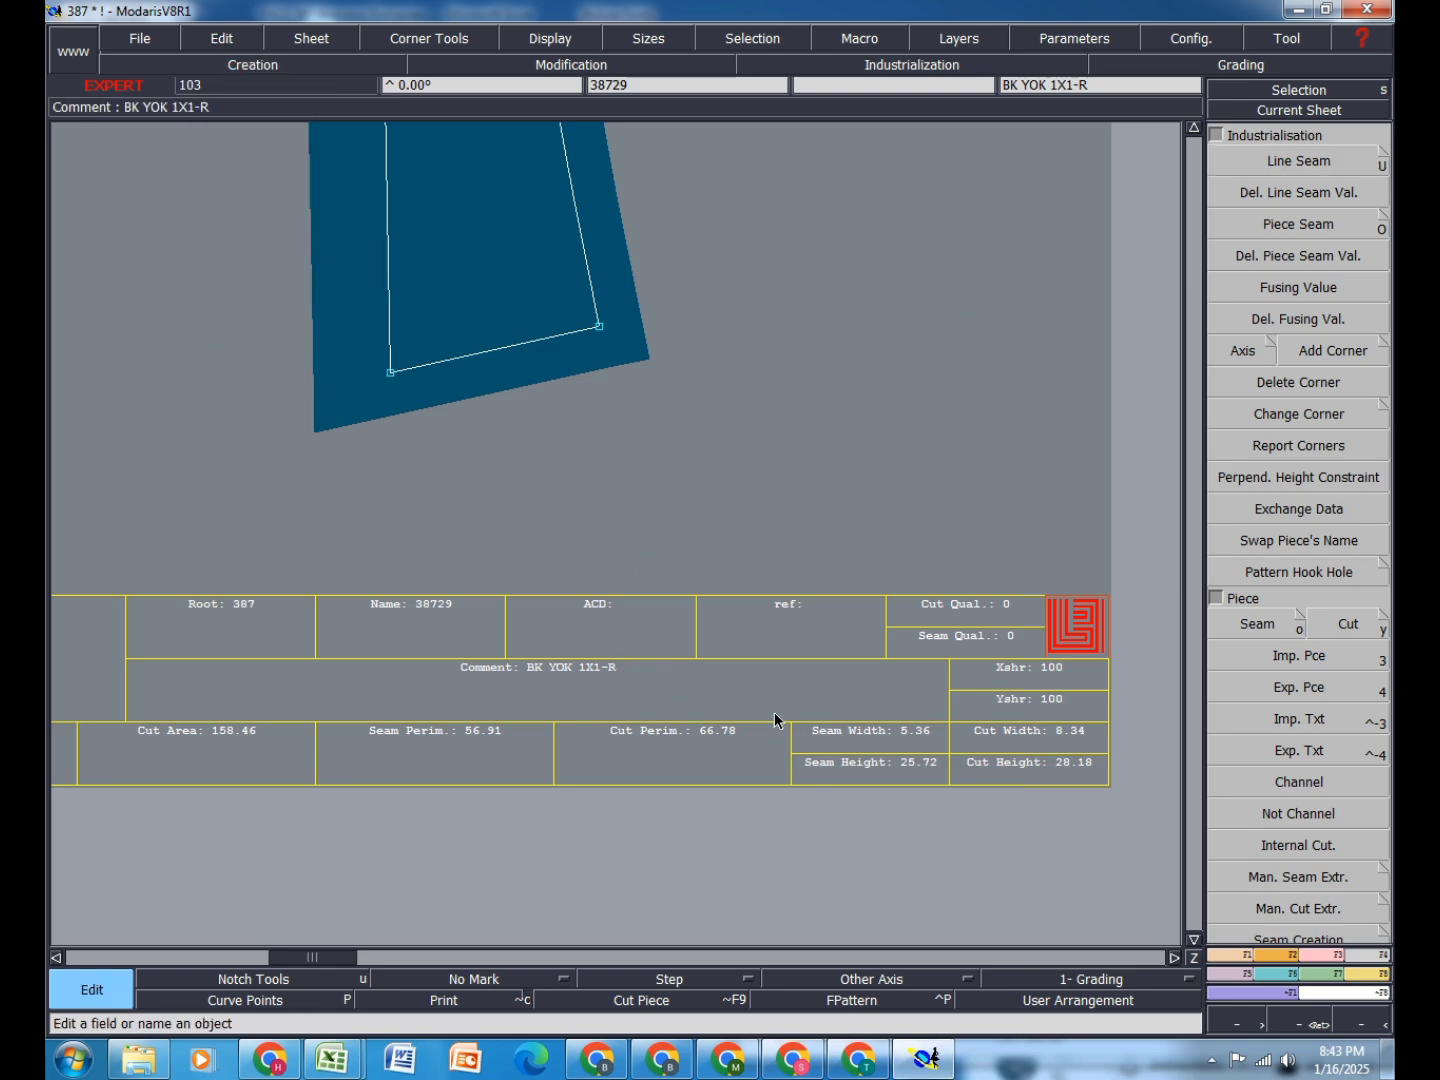
{"action": "left_click", "coordinate": [626, 671]}
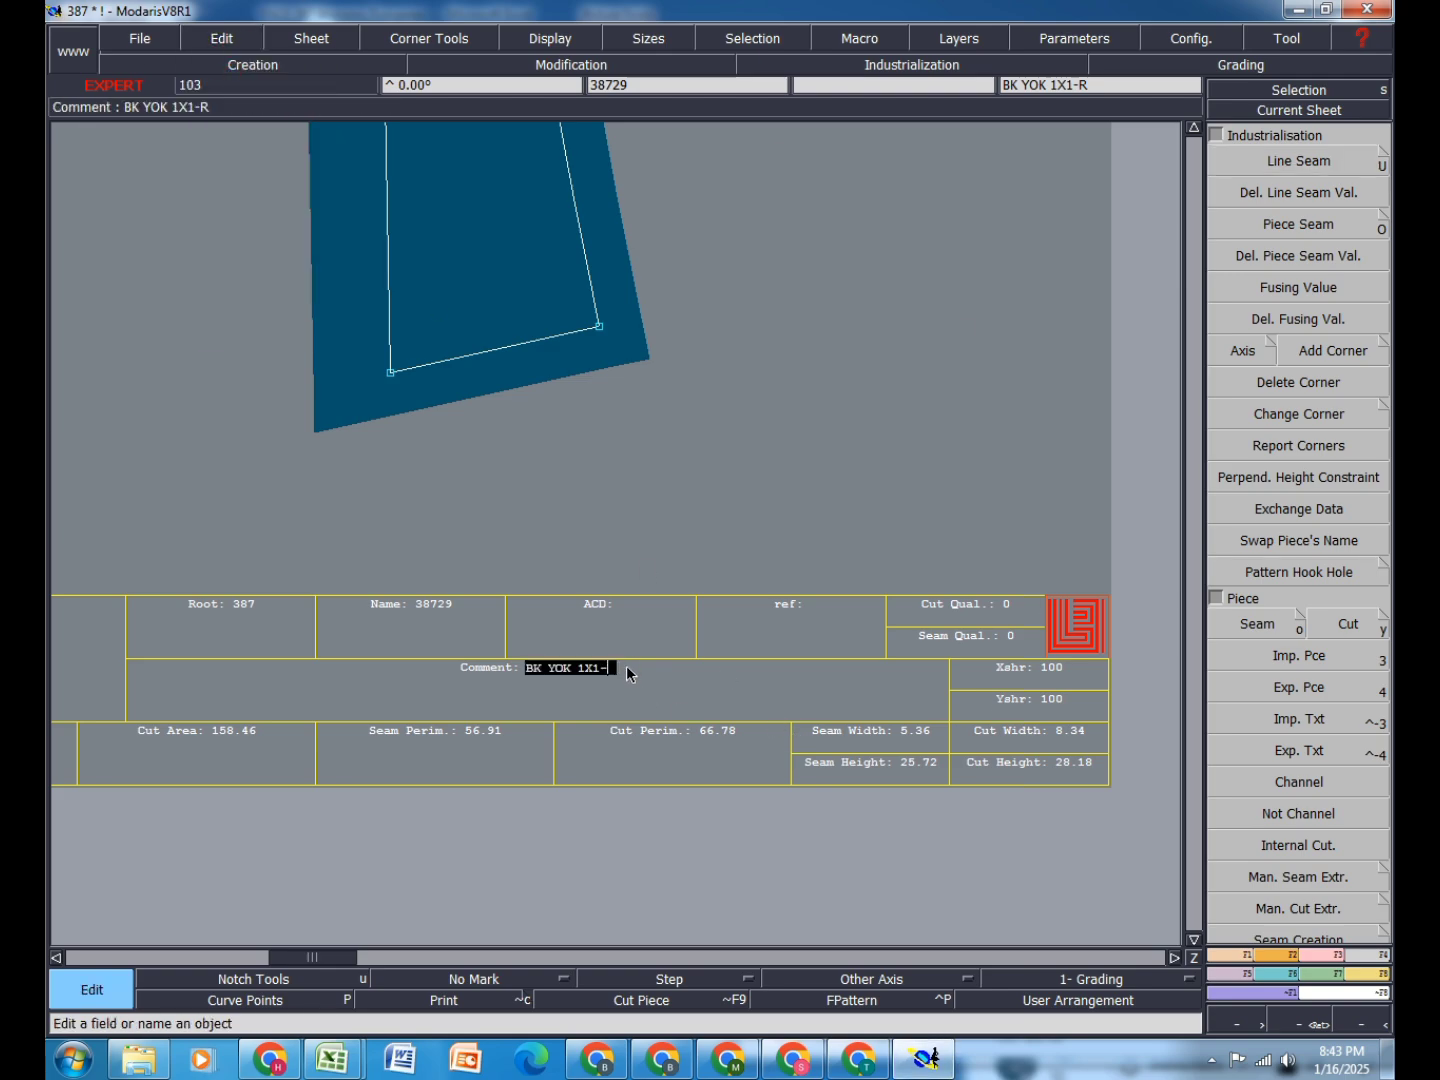
{"action": "key", "text": "Return"}
{"action": "key", "text": "j"}
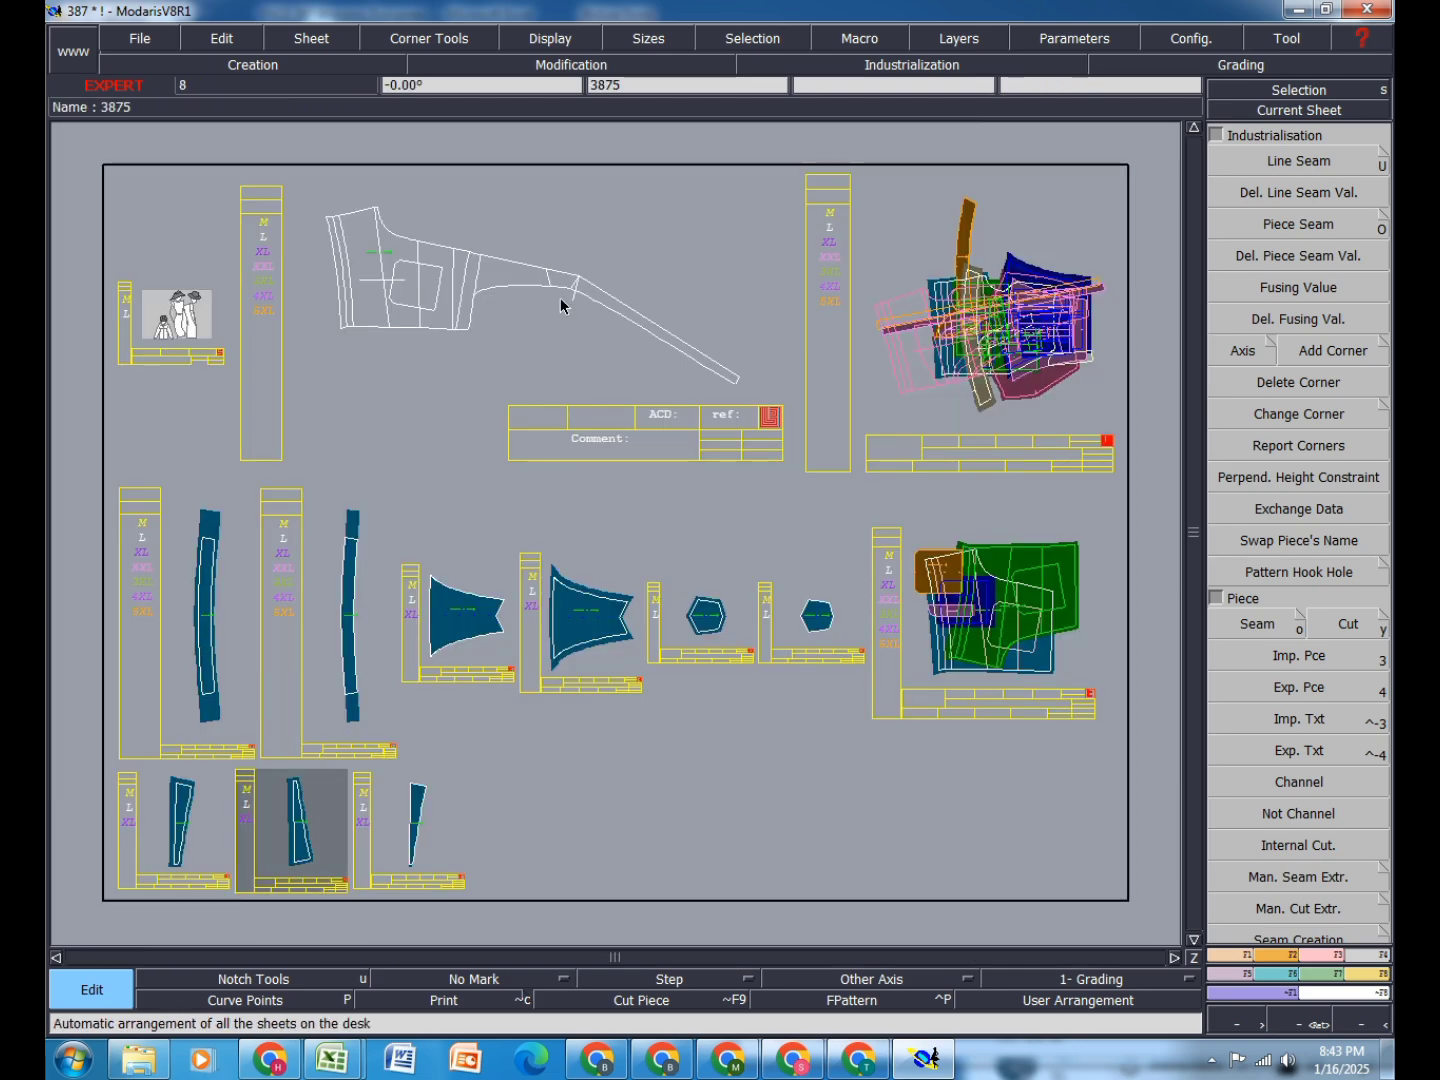
Step: Extract the long narrow strap of base pattern 3875 as a seam piece and arrange all sheets
{"action": "scroll", "coordinate": [661, 340], "scroll_direction": "up", "scroll_amount": 3}
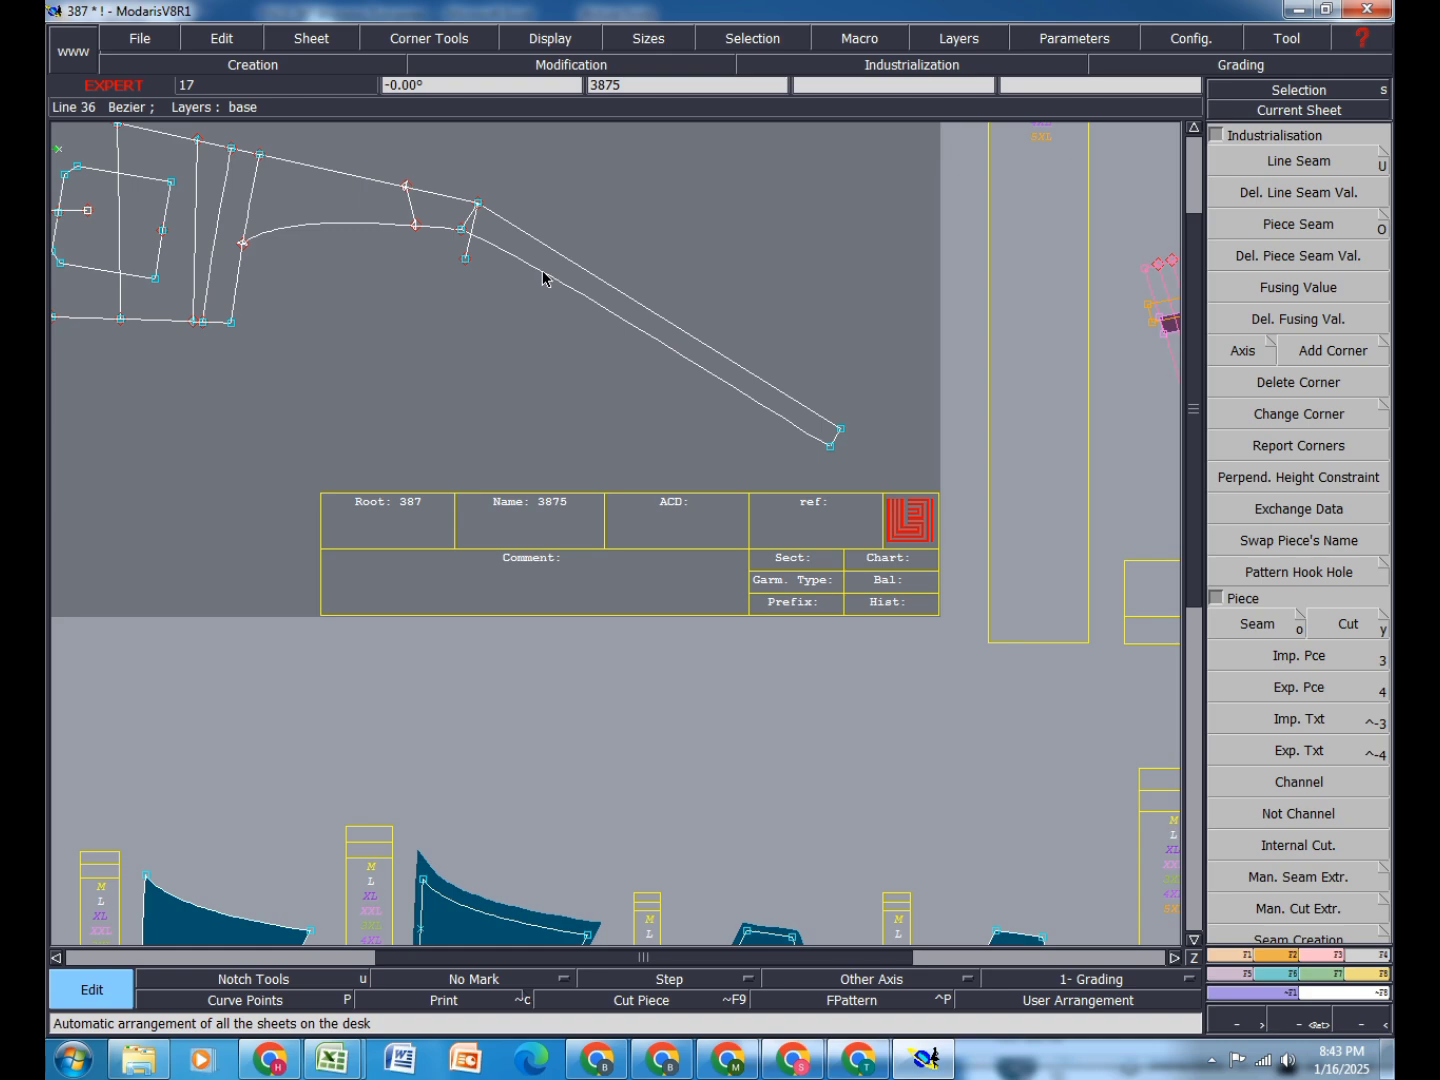
{"action": "key", "text": "o"}
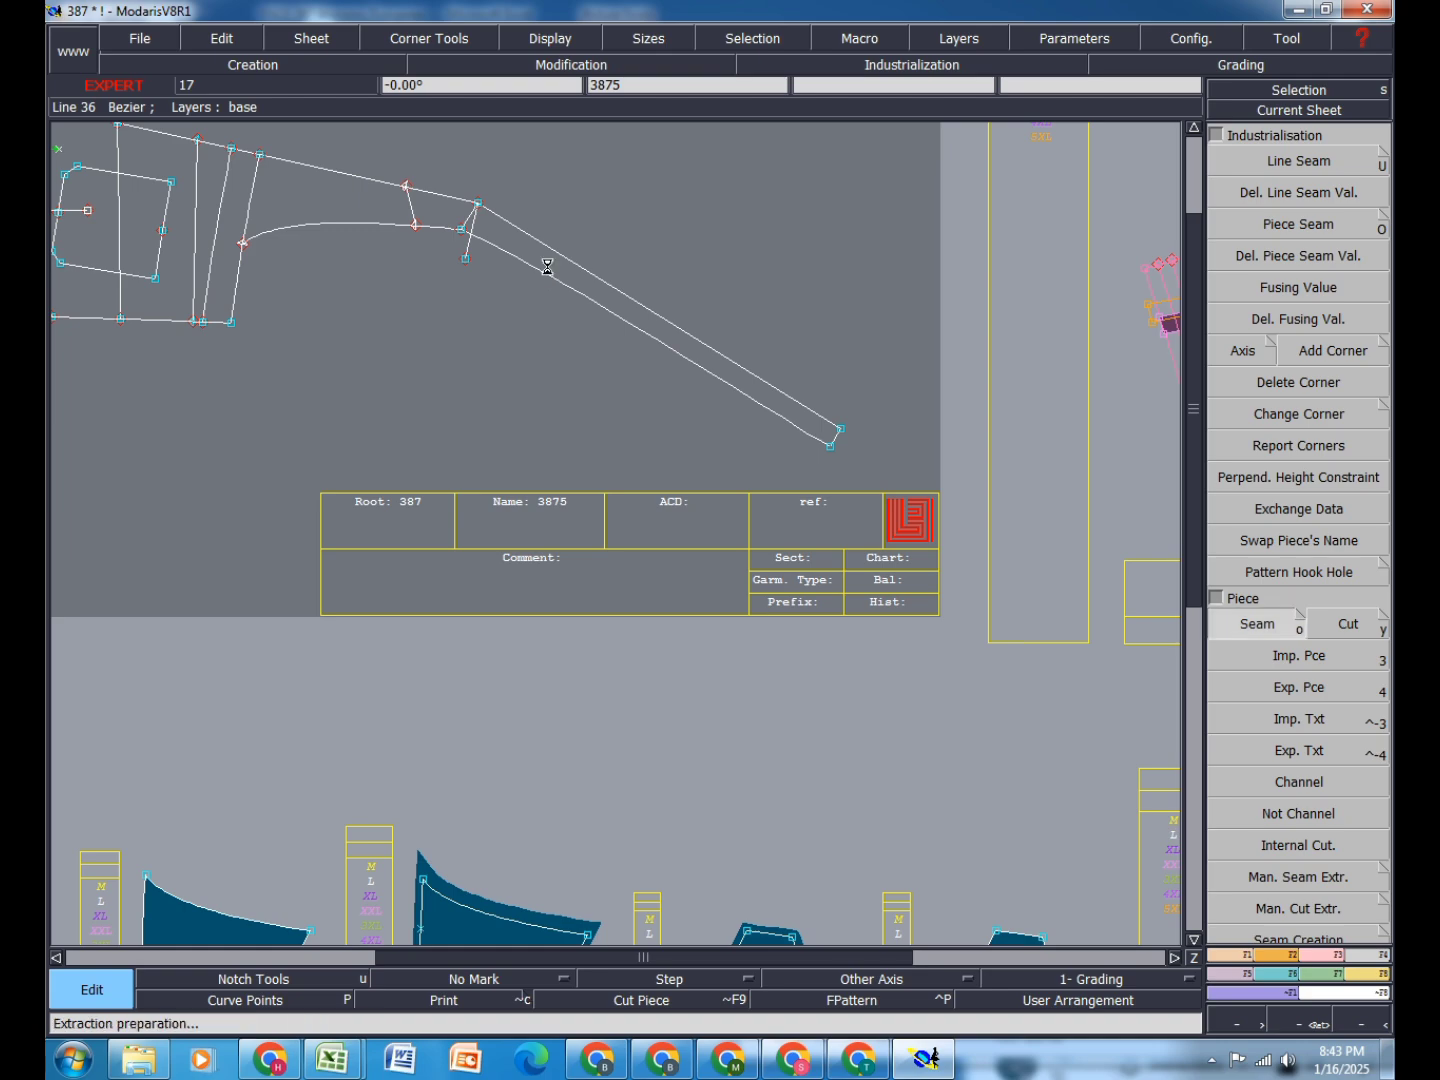
{"action": "right_click", "coordinate": [473, 228]}
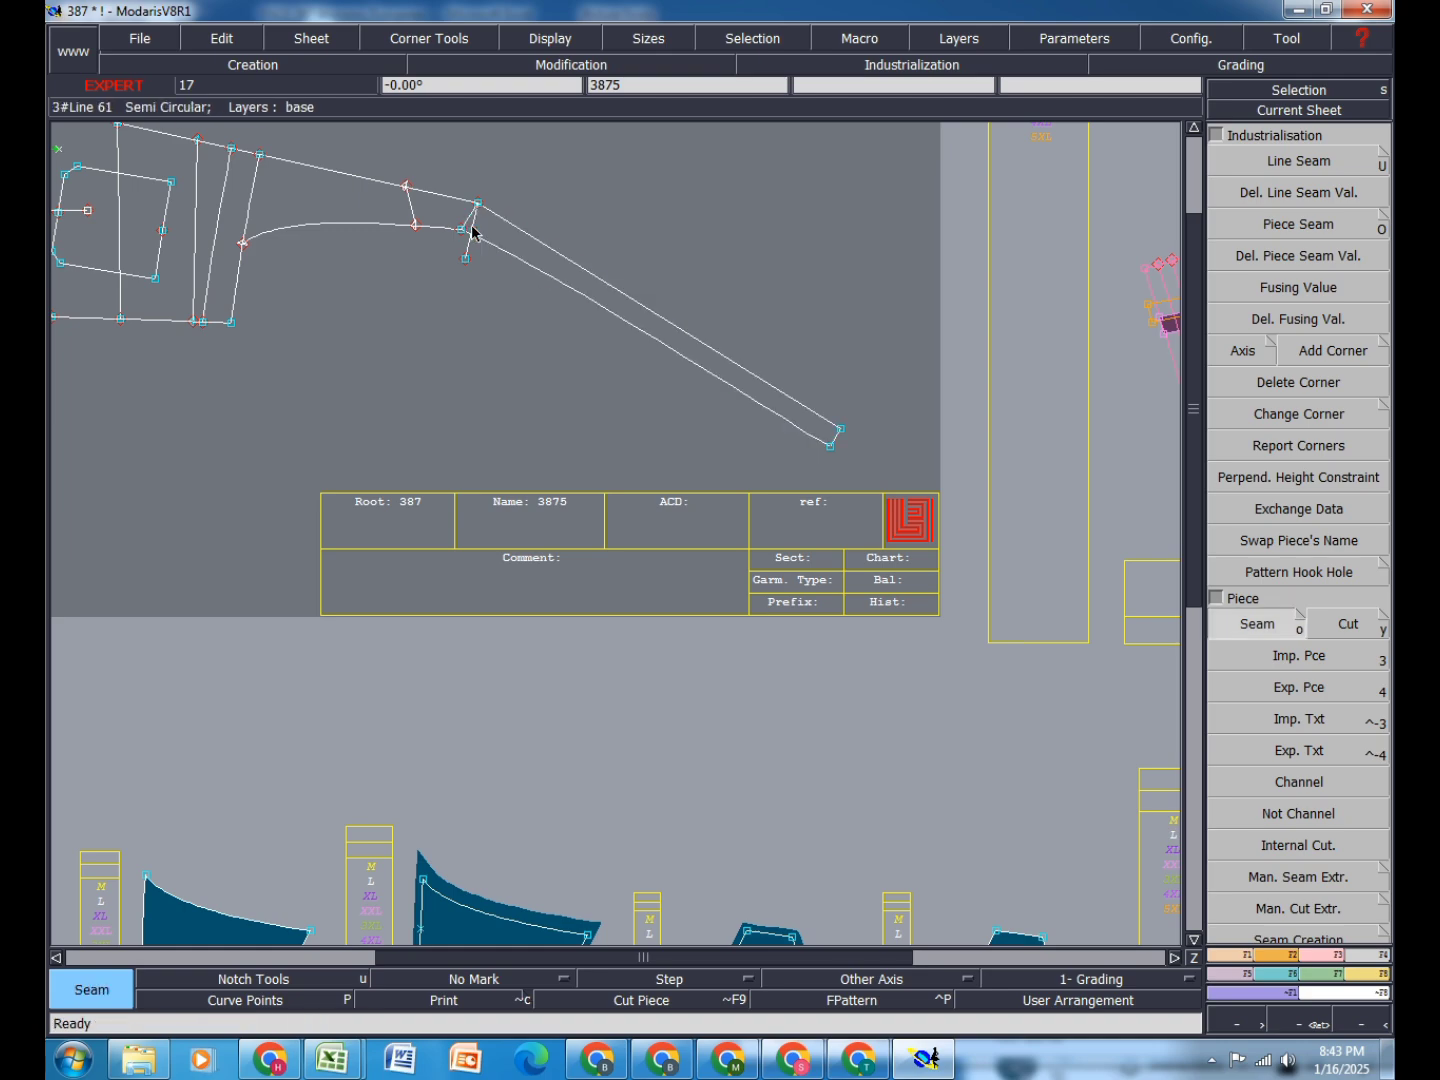
{"action": "key", "text": "j"}
Step: Rotate the extracted strap's sheet by two points so that the strap's upper long edge lies horizontal
{"action": "scroll", "coordinate": [1054, 302], "scroll_direction": "up", "scroll_amount": 2}
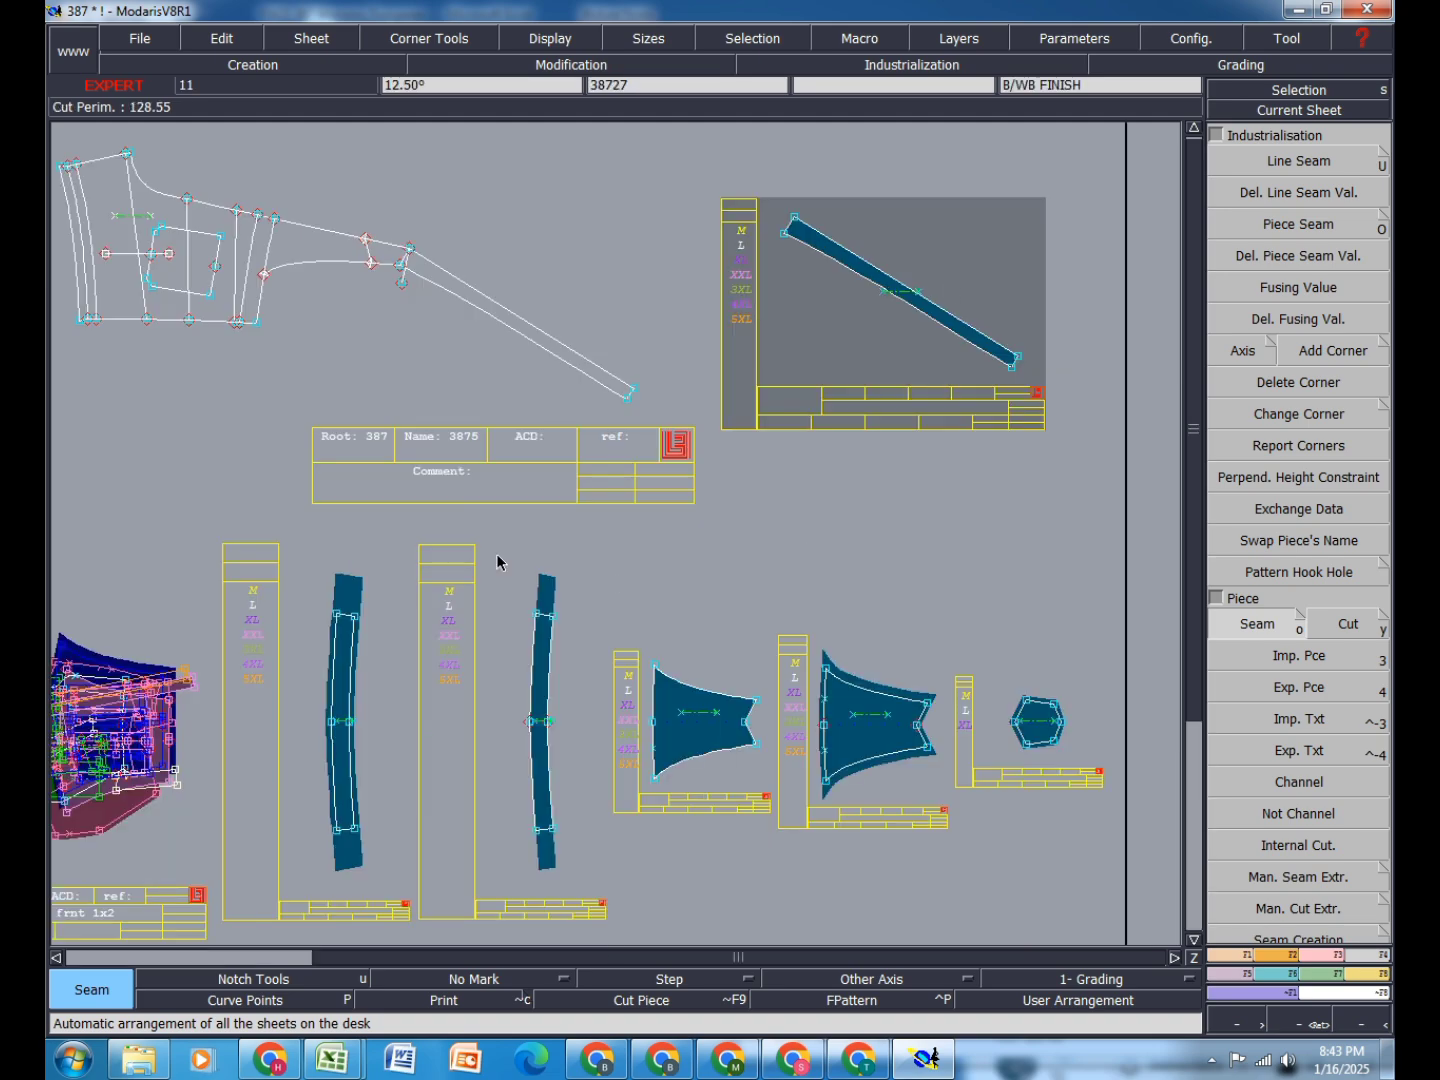
{"action": "scroll", "coordinate": [1285, 935], "scroll_direction": "down", "scroll_amount": 3}
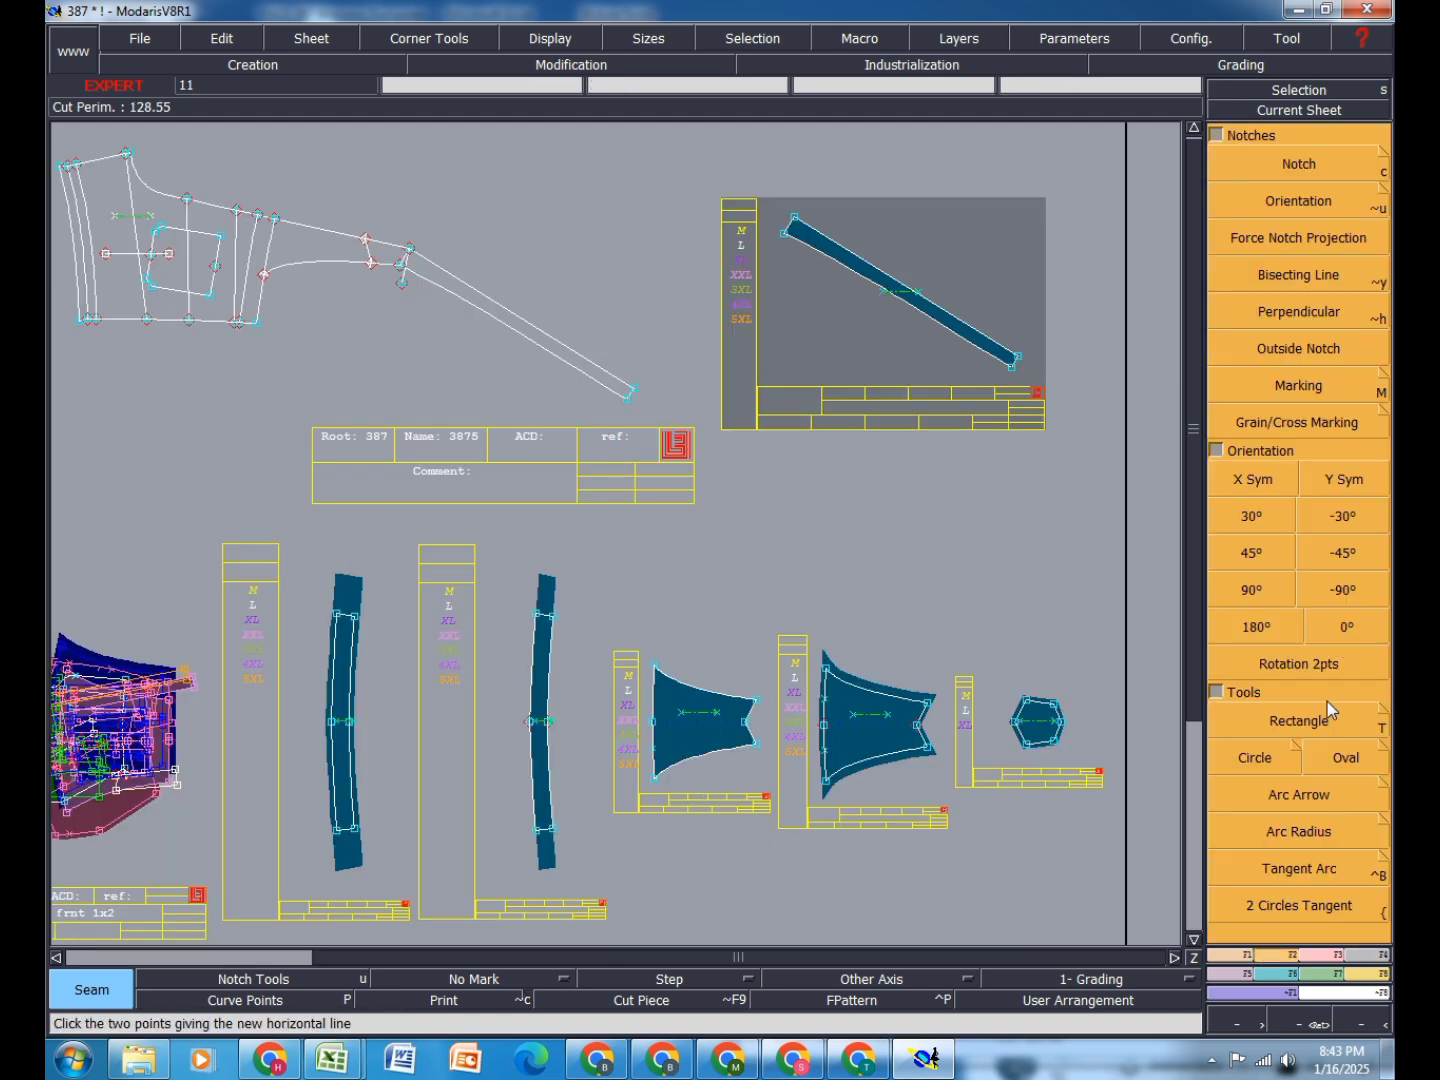
{"action": "left_click", "coordinate": [1333, 660]}
{"action": "left_click", "coordinate": [787, 222]}
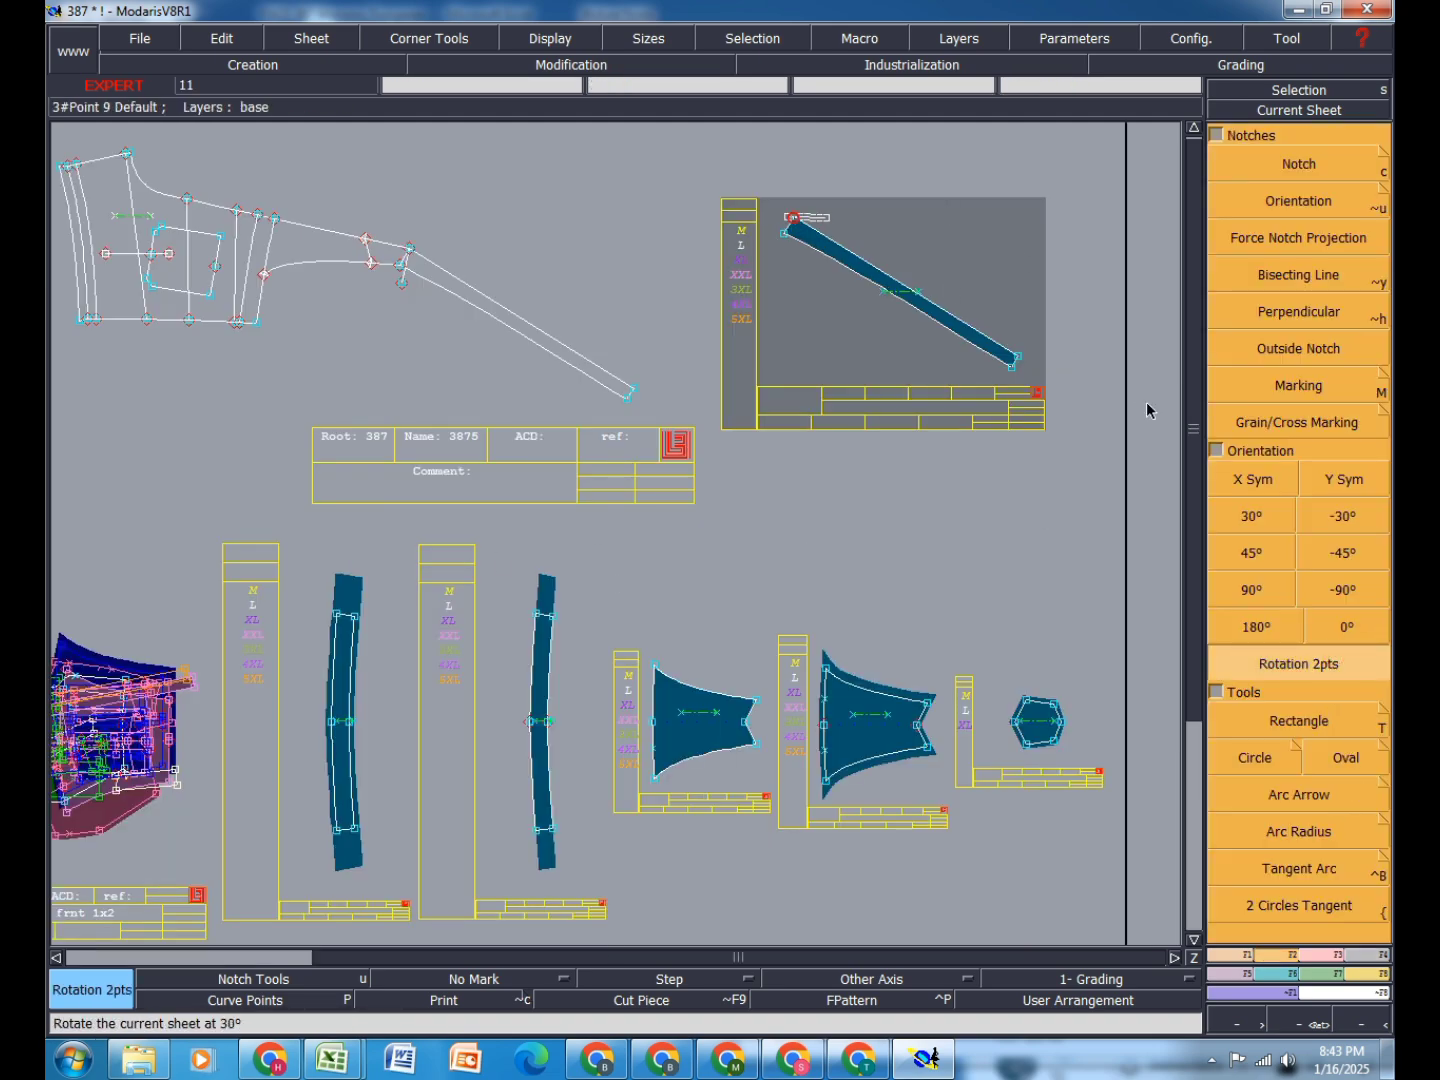
{"action": "left_click", "coordinate": [1014, 359]}
Step: Align the two end points of the strap's slanted grain line so that it runs horizontally
{"action": "scroll", "coordinate": [959, 258], "scroll_direction": "up", "scroll_amount": 2}
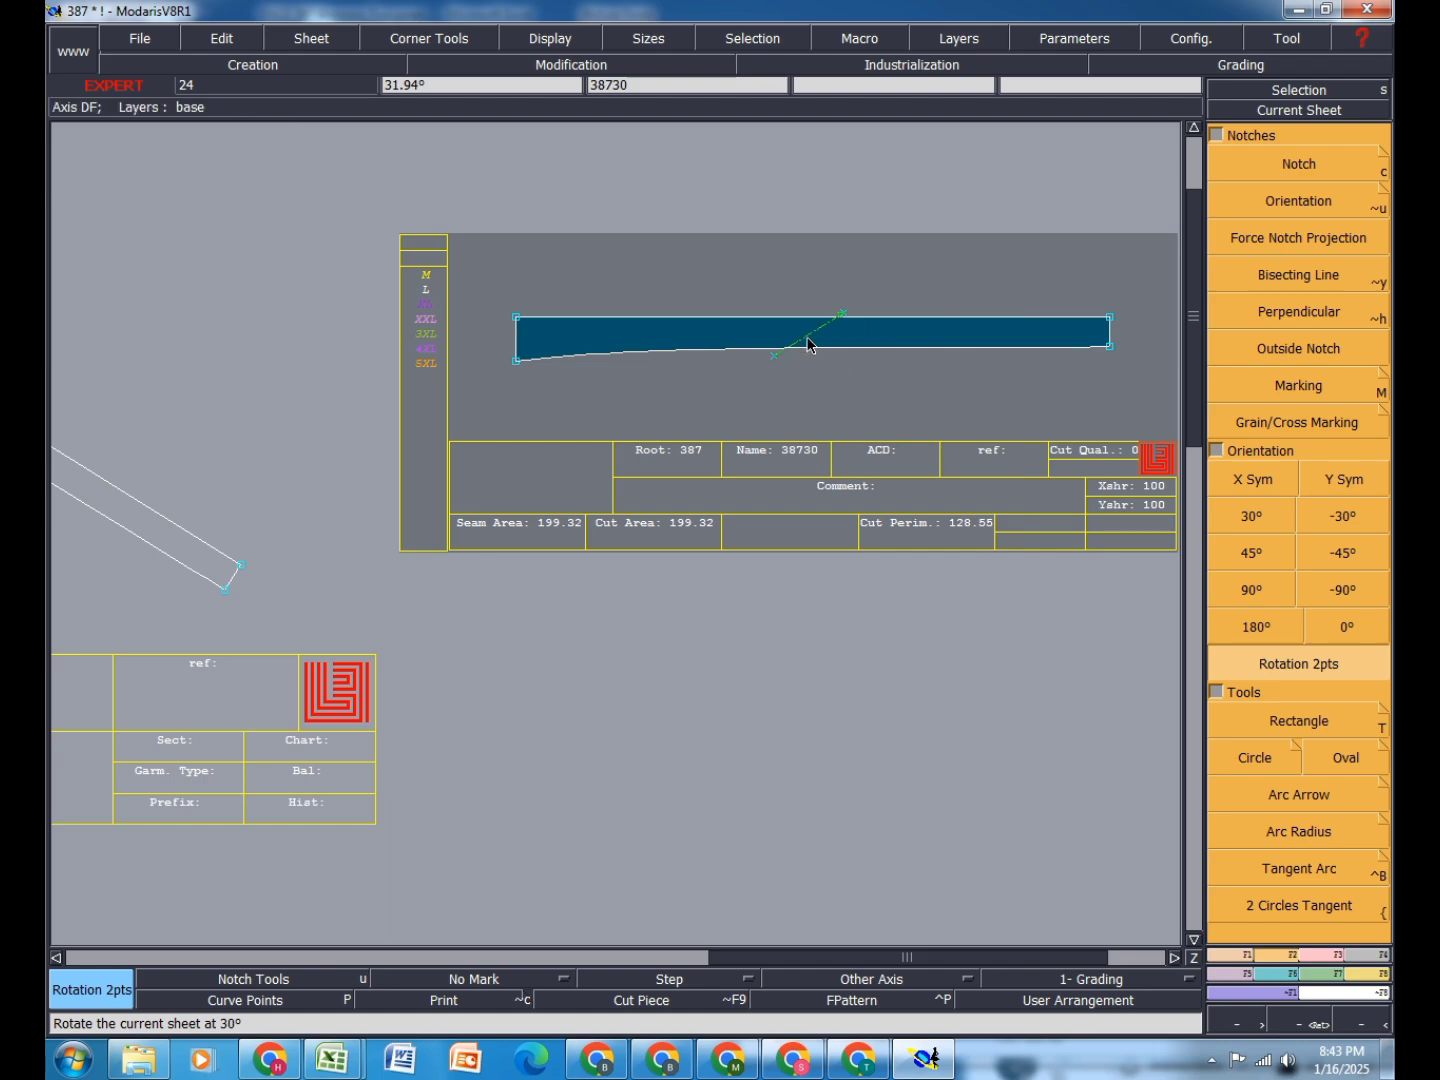
{"action": "scroll", "coordinate": [795, 367], "scroll_direction": "up", "scroll_amount": 1}
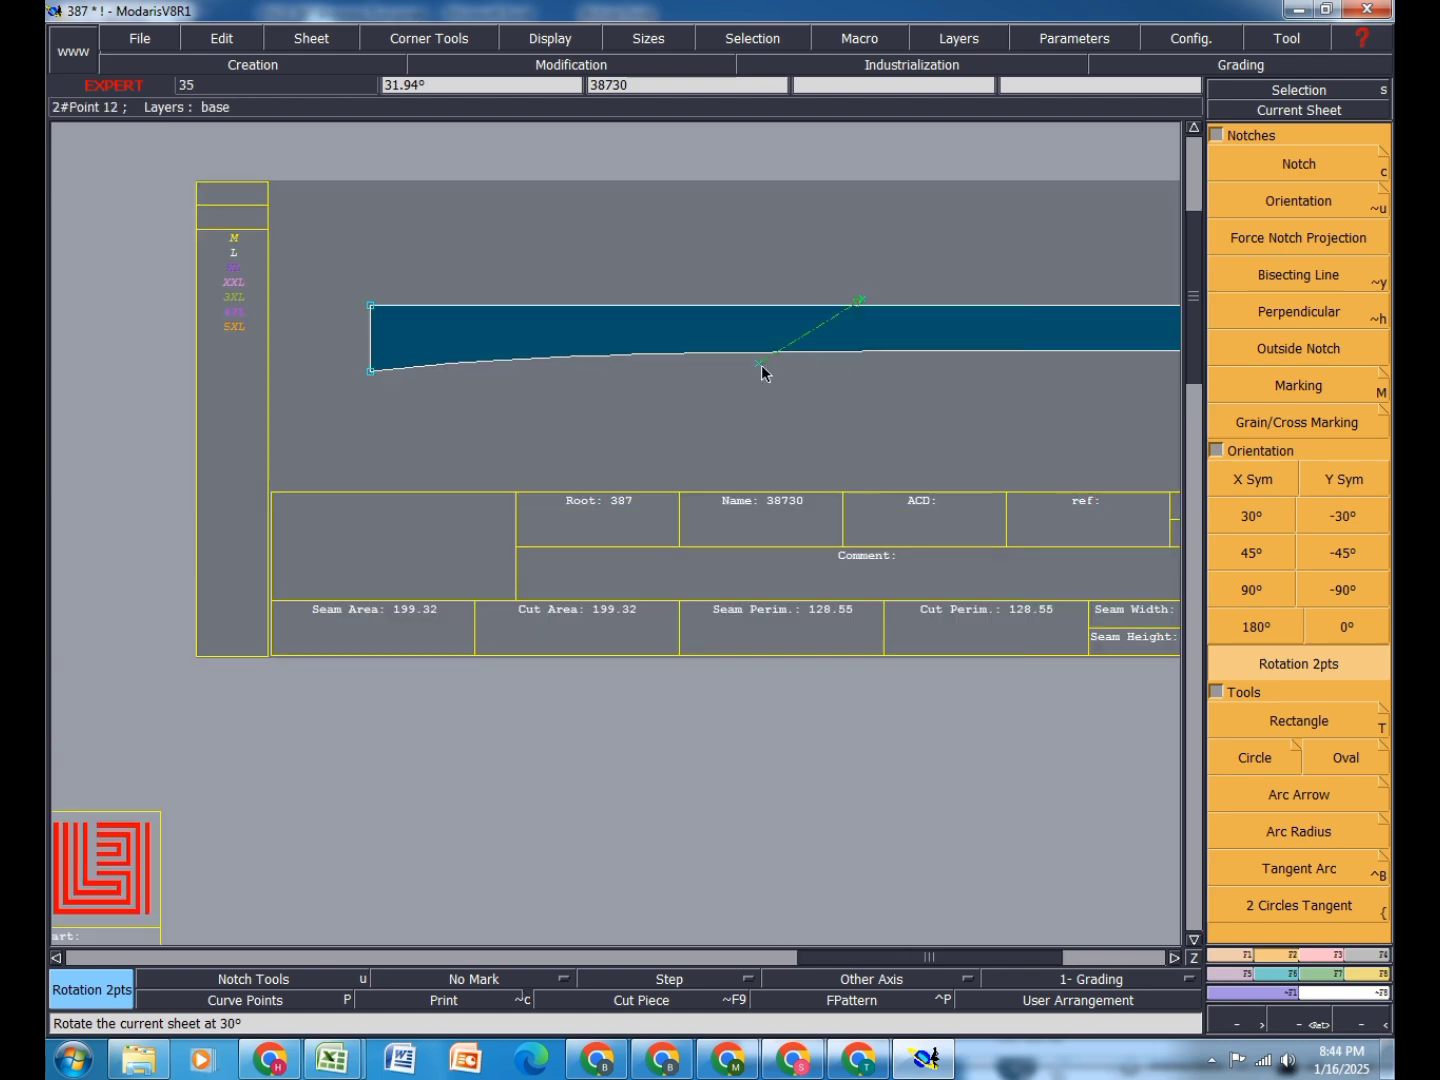
{"action": "key", "text": "a"}
{"action": "left_click", "coordinate": [761, 364]}
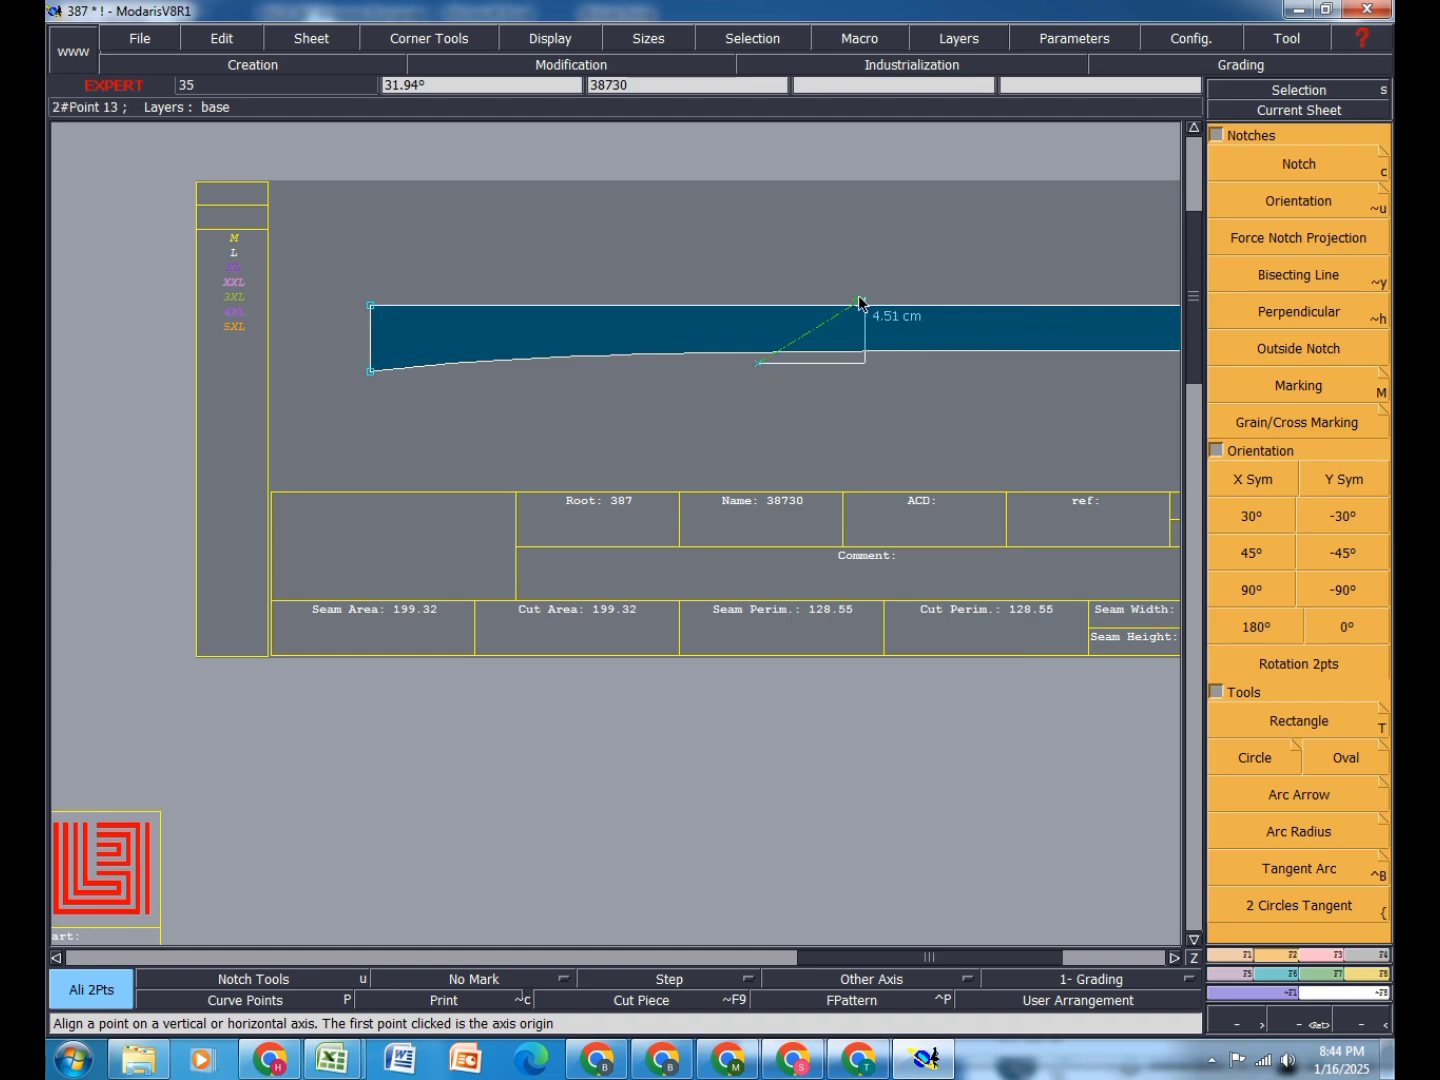
{"action": "left_click", "coordinate": [859, 302]}
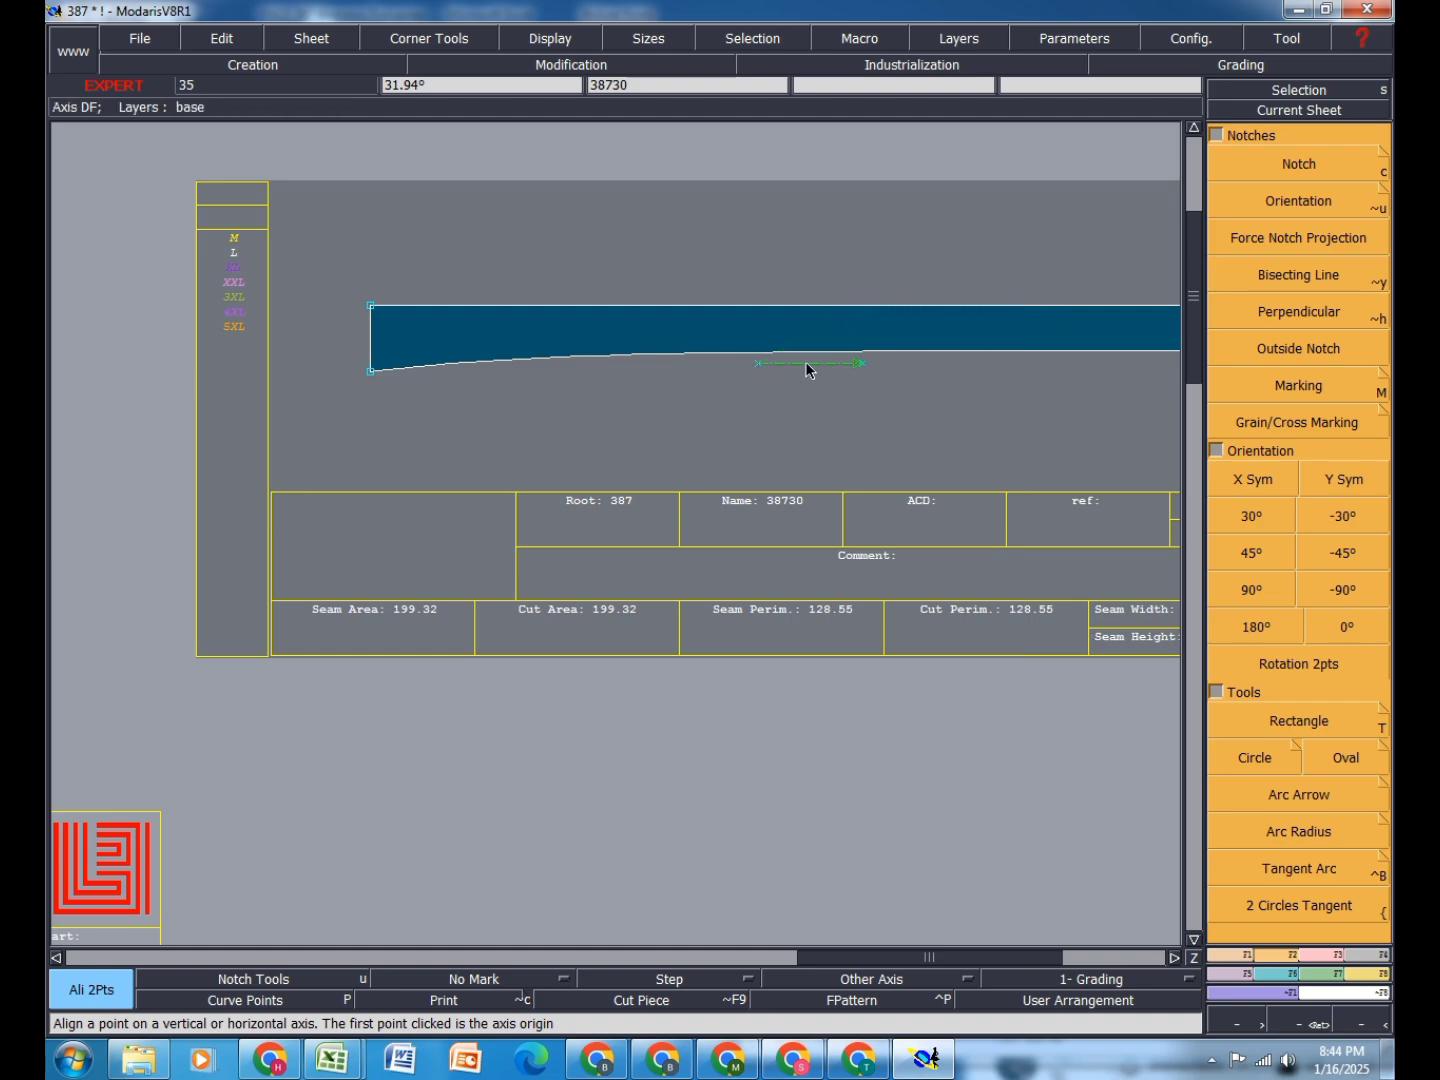
Step: Move the strap's horizontal grain line up so that it lies inside the piece
{"action": "left_click", "coordinate": [806, 366]}
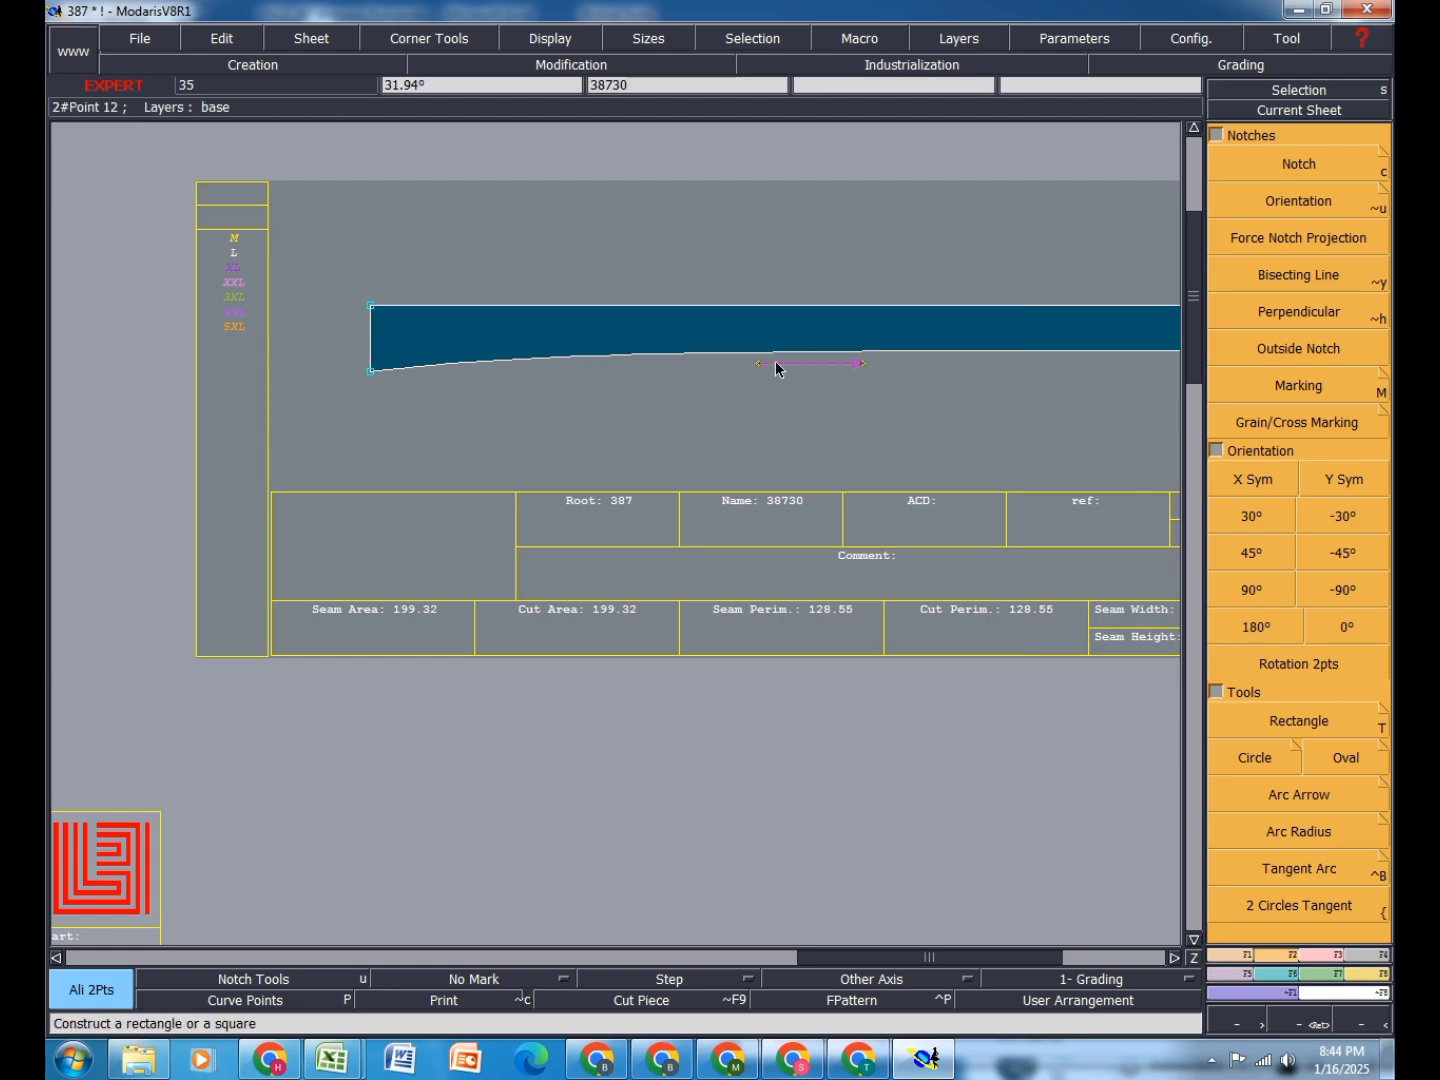
{"action": "left_click", "coordinate": [1316, 962]}
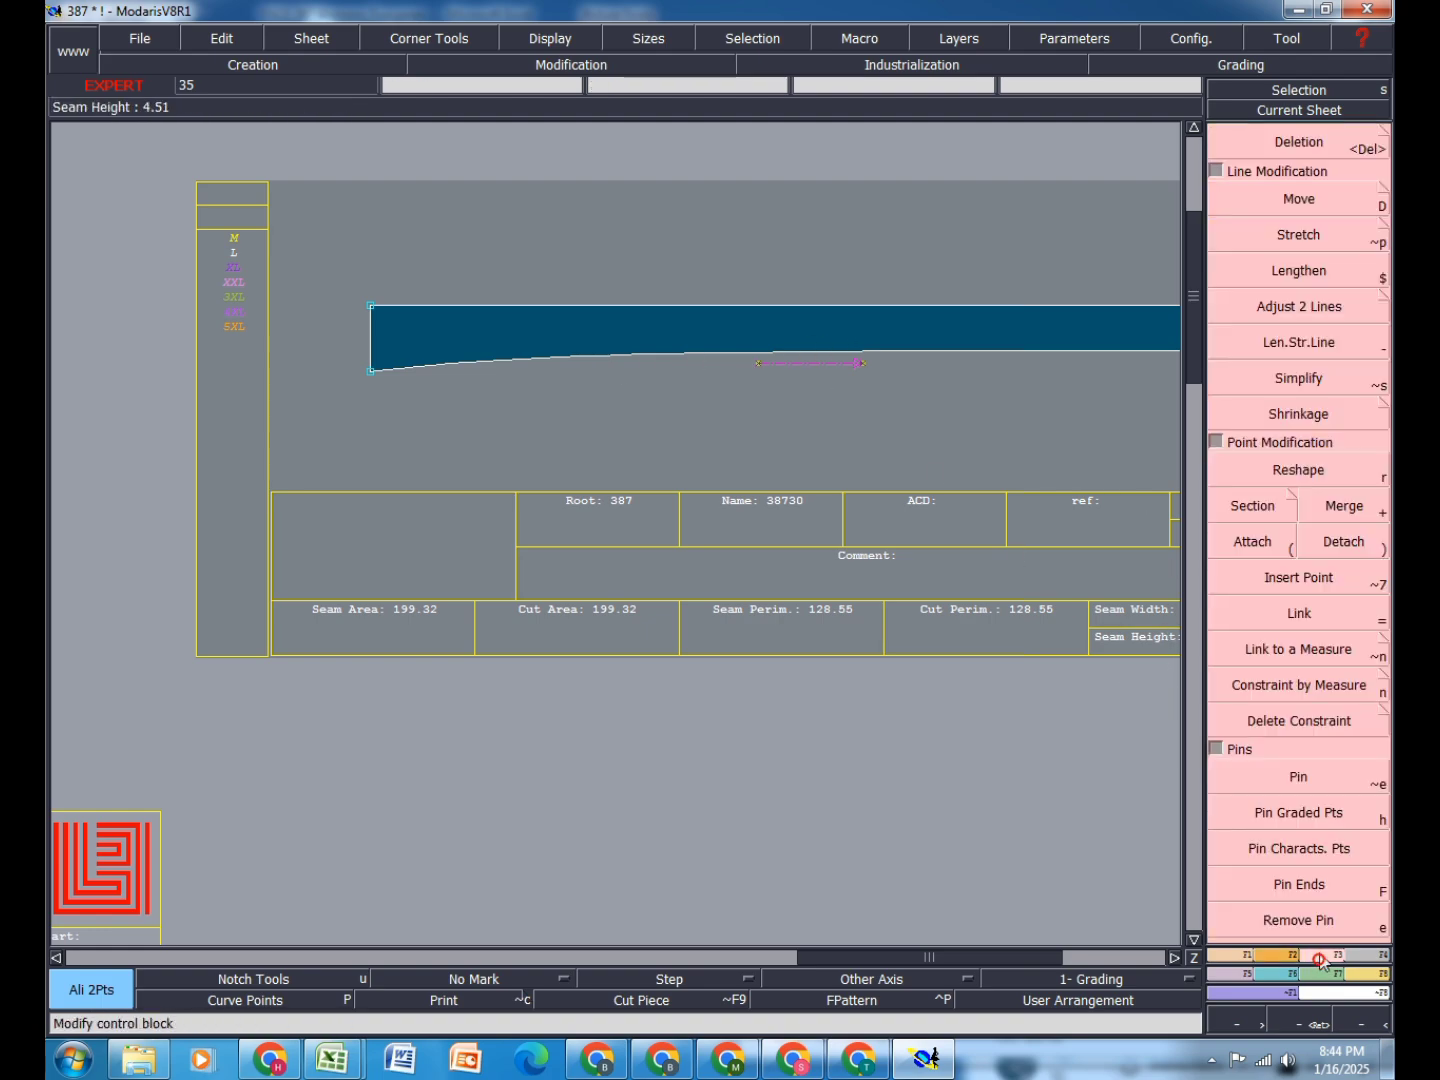
{"action": "left_click", "coordinate": [1313, 204]}
{"action": "left_click", "coordinate": [796, 363]}
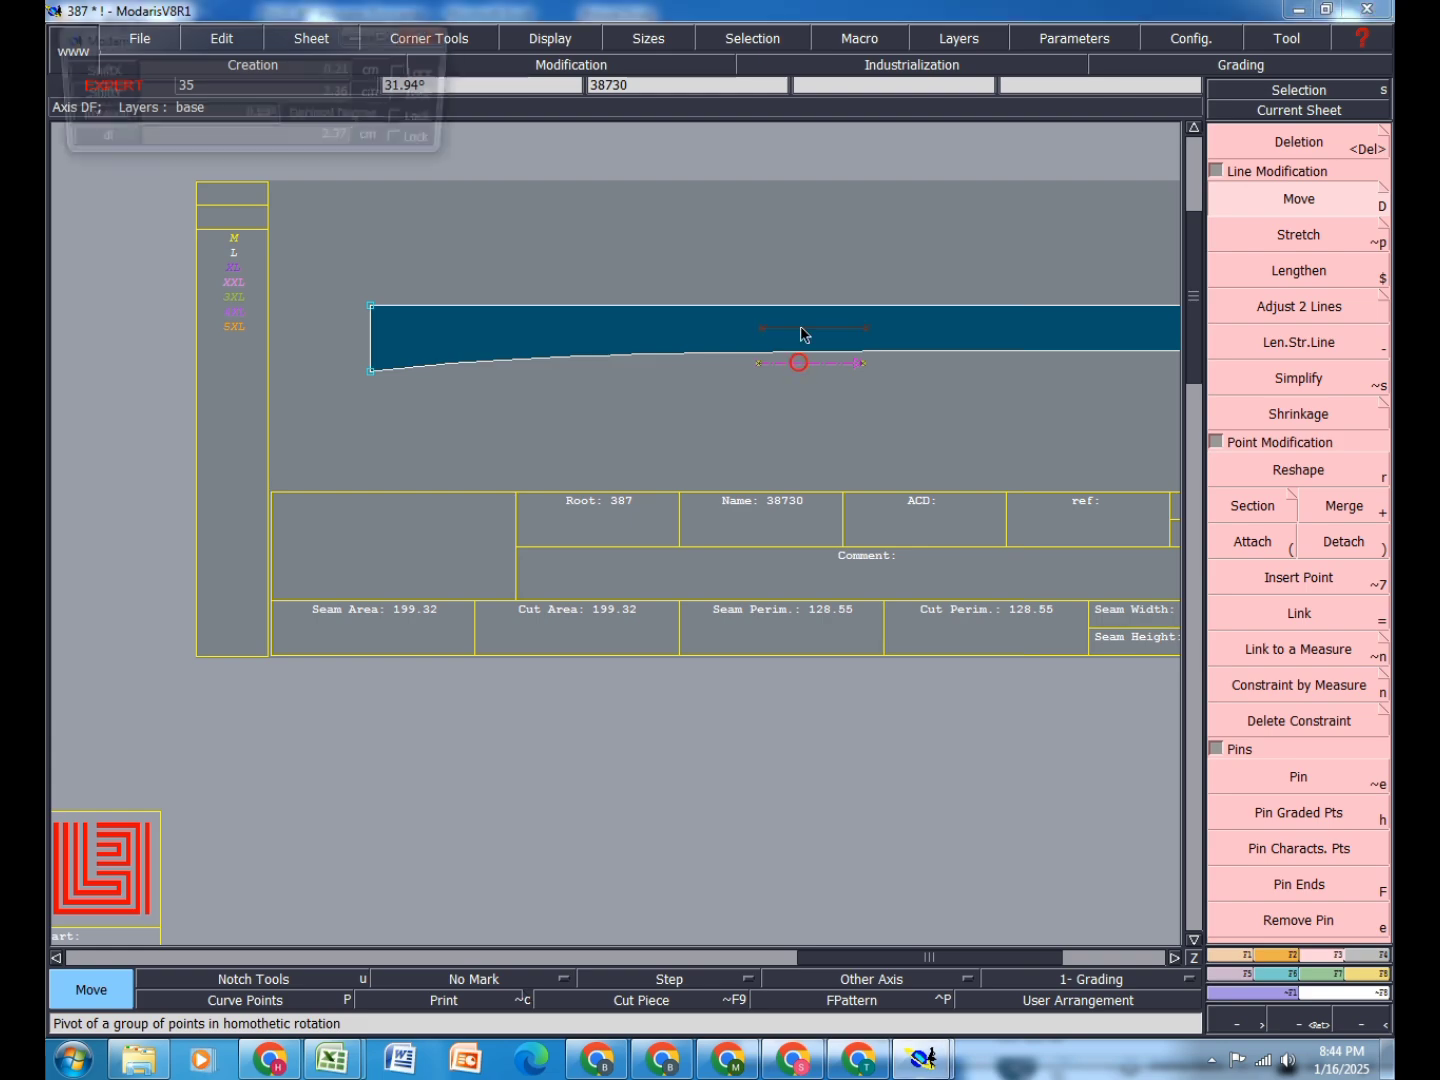
{"action": "left_click", "coordinate": [800, 329]}
Step: Set the comment of strap piece 38730 to SUS FINISH
{"action": "scroll", "coordinate": [295, 314], "scroll_direction": "down", "scroll_amount": 2}
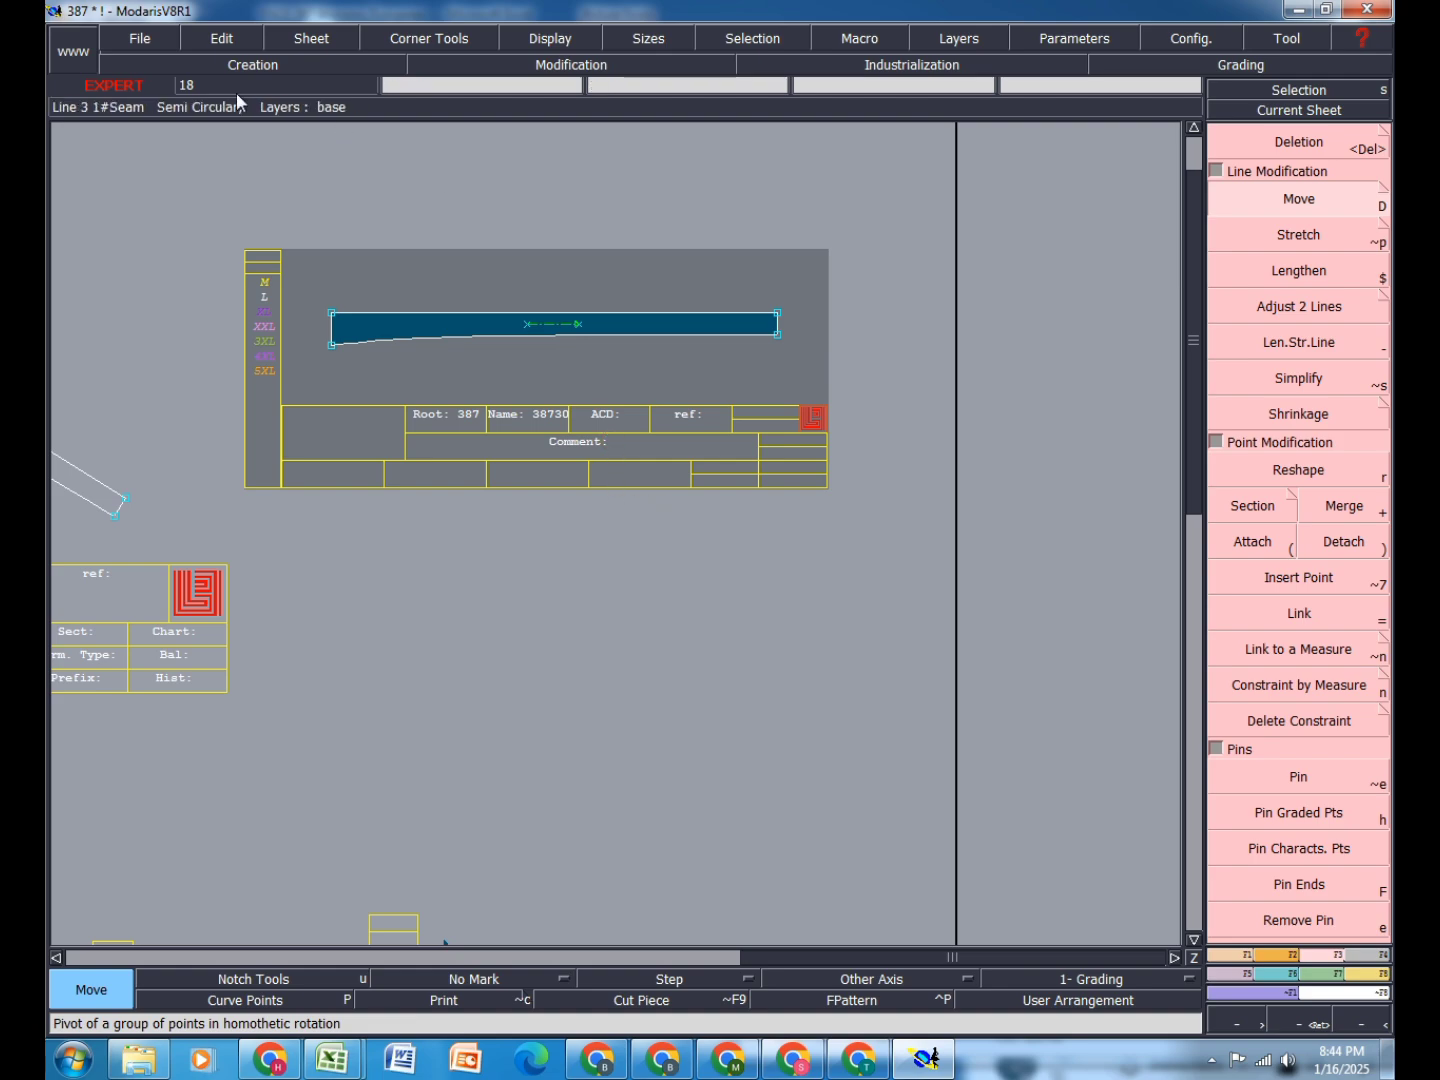
{"action": "left_click", "coordinate": [224, 41]}
{"action": "left_click", "coordinate": [222, 64]}
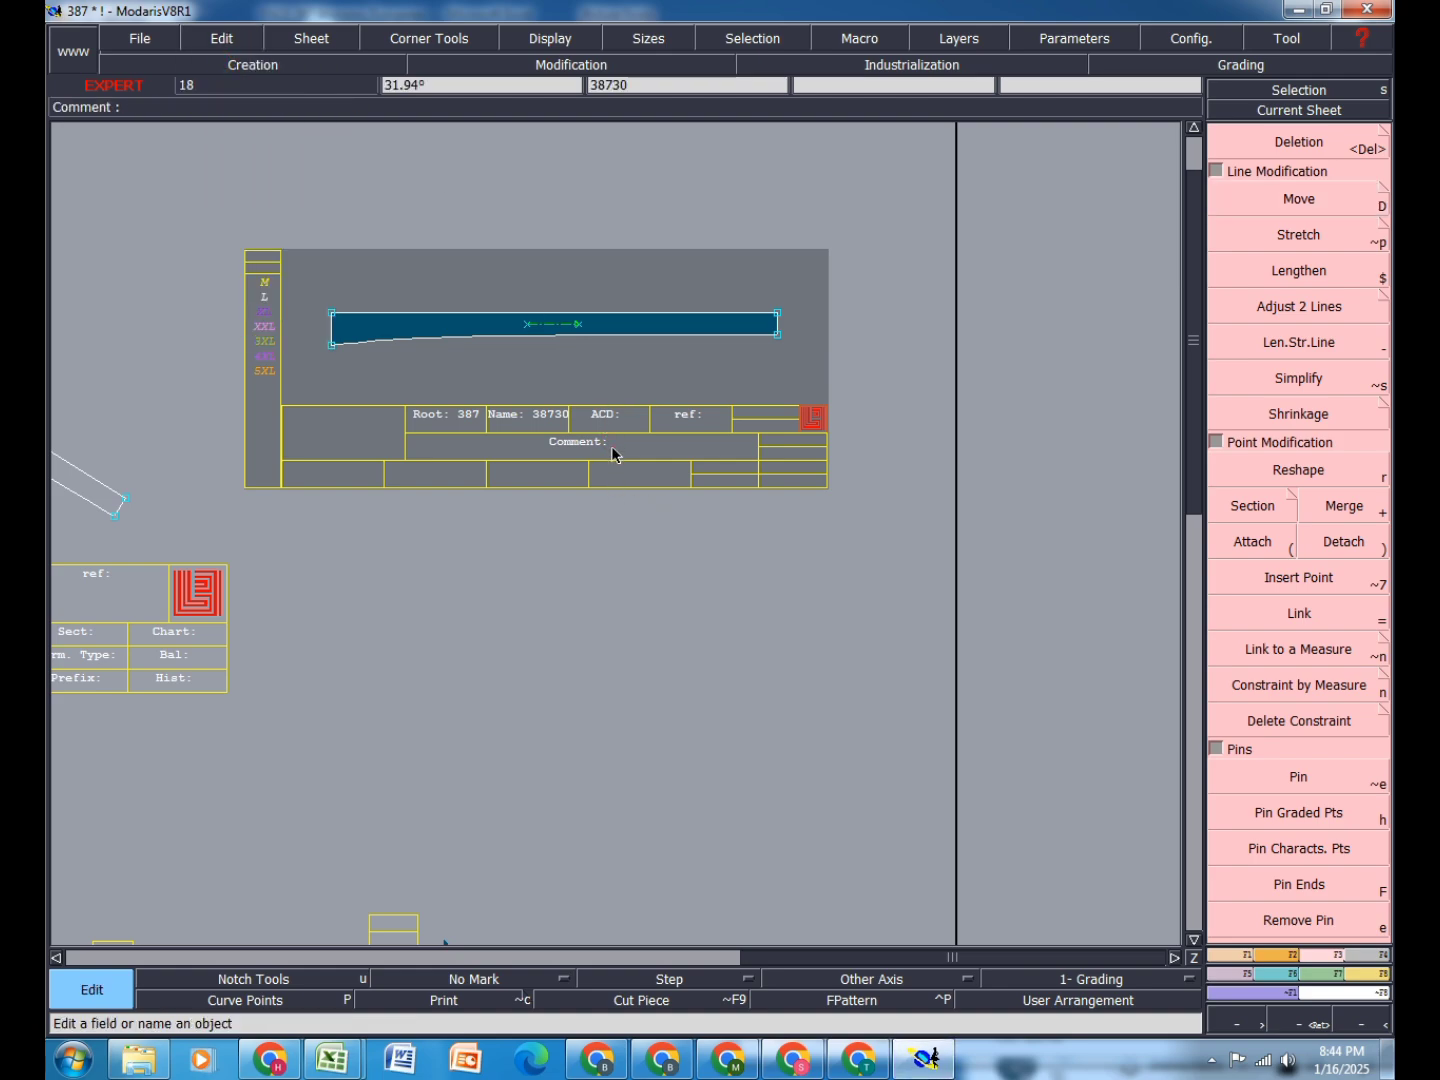
{"action": "left_click", "coordinate": [621, 441]}
{"action": "type", "text": "US FINISH"}
{"action": "key", "text": "Return"}
{"action": "left_click", "coordinate": [660, 447]}
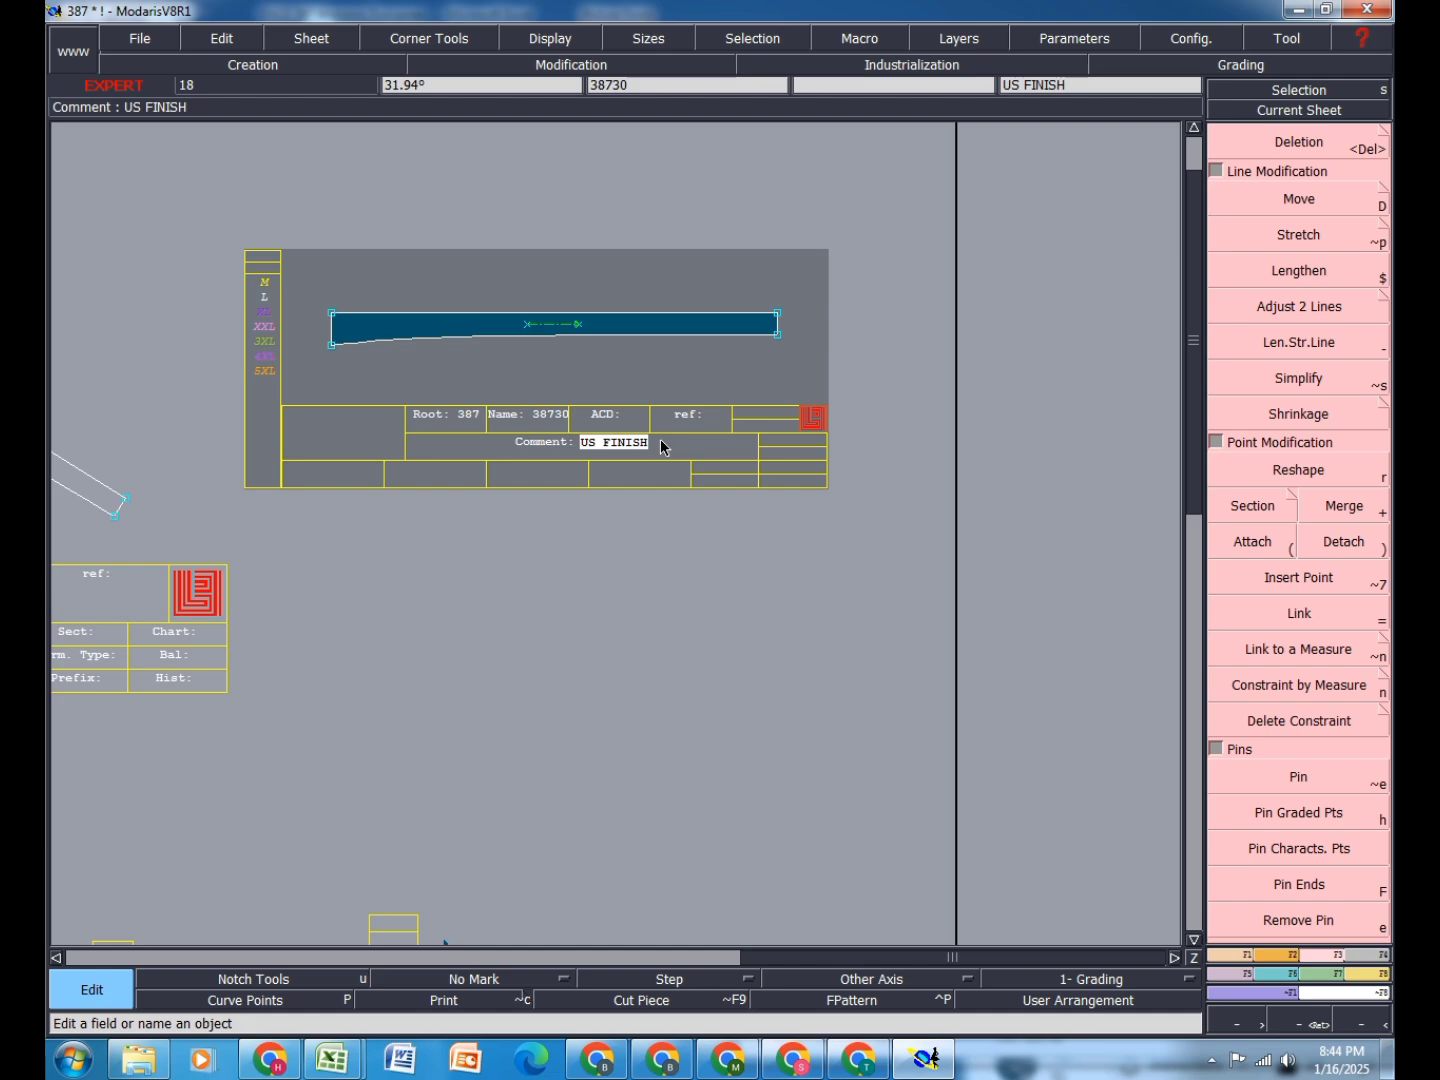
{"action": "key", "text": "shift+Home"}
{"action": "type", "text": "S"}
{"action": "key", "text": "Return"}
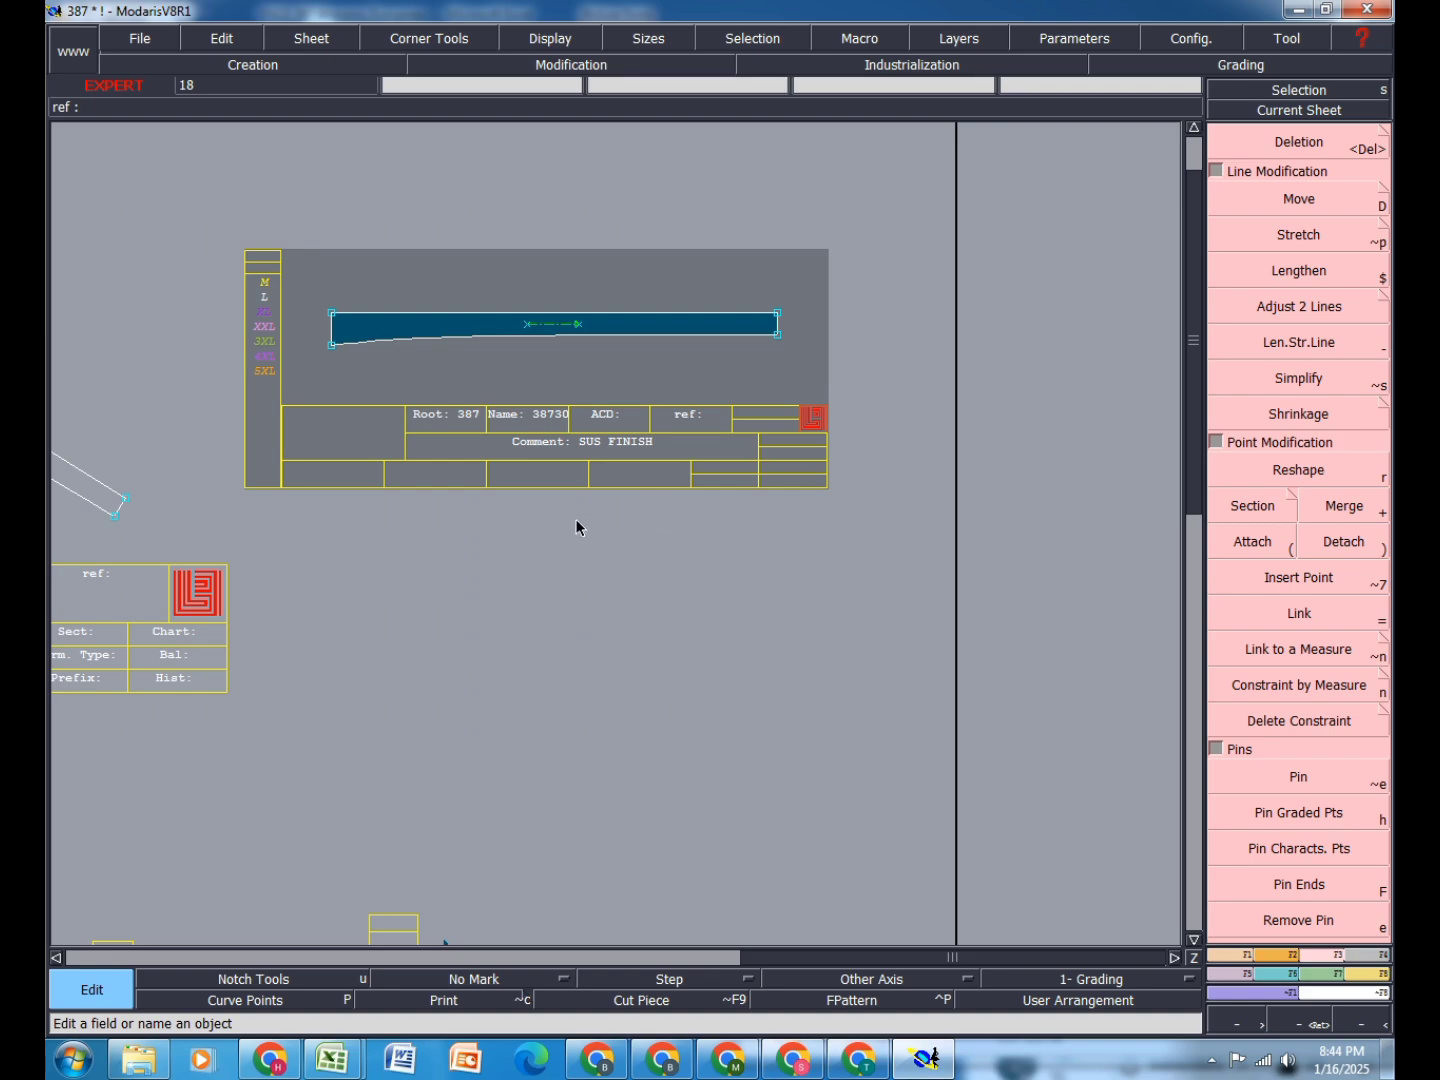
Step: Copy the SUS FINISH sheet 38730 and place the copy directly below the original
{"action": "left_click", "coordinate": [203, 36]}
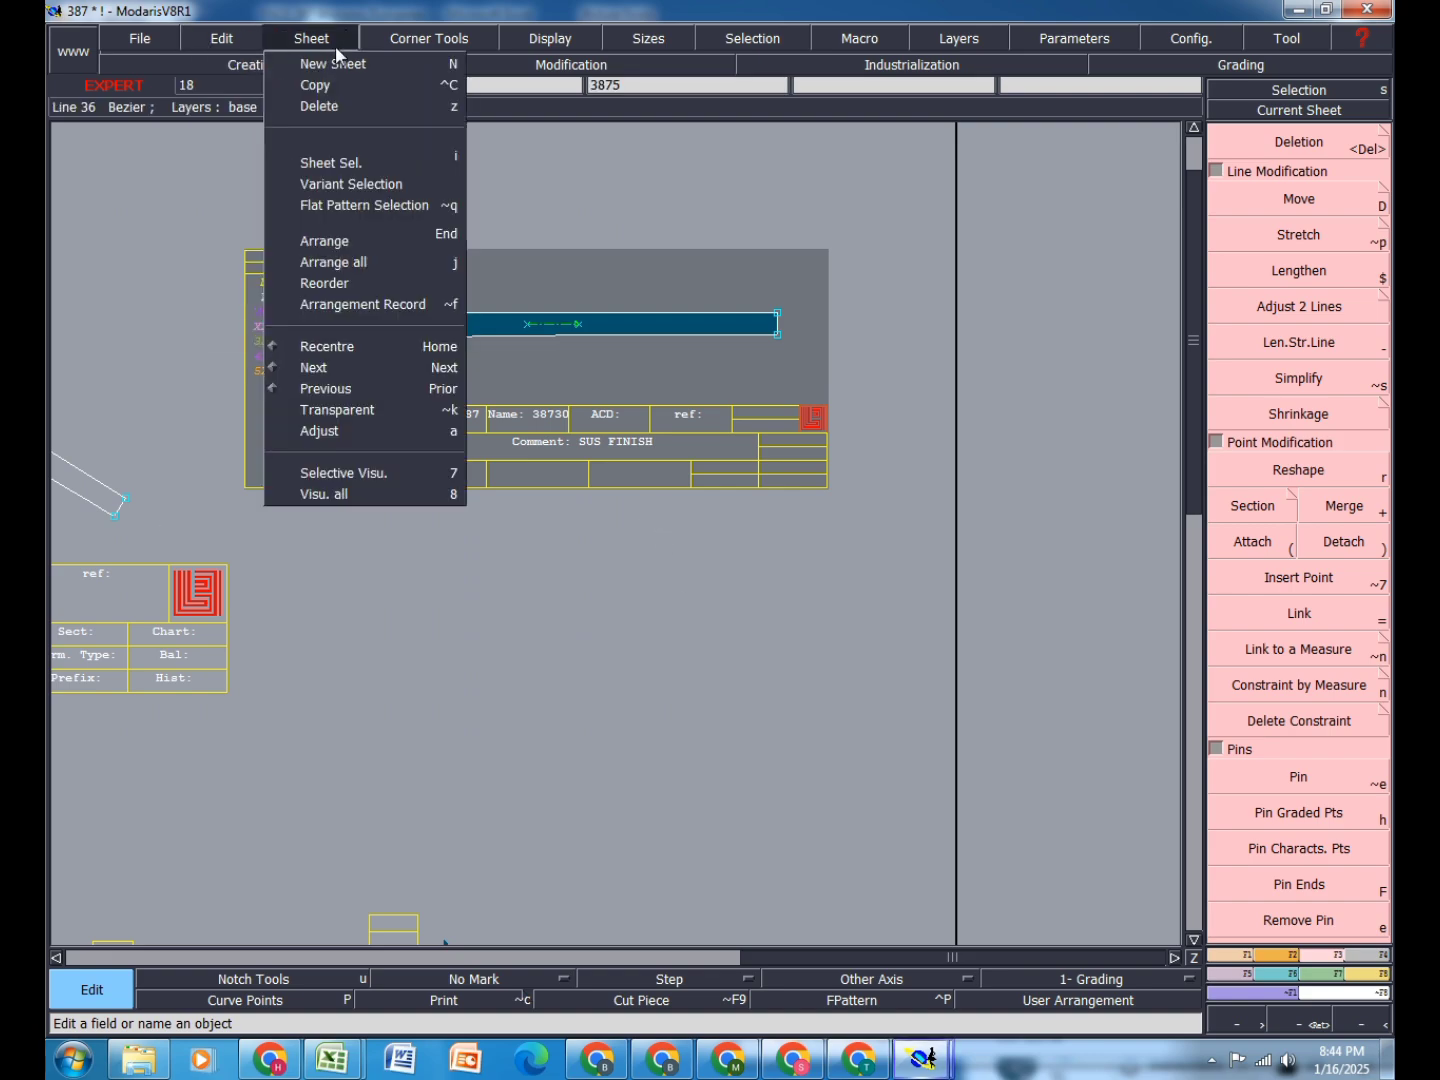
{"action": "left_click", "coordinate": [321, 85]}
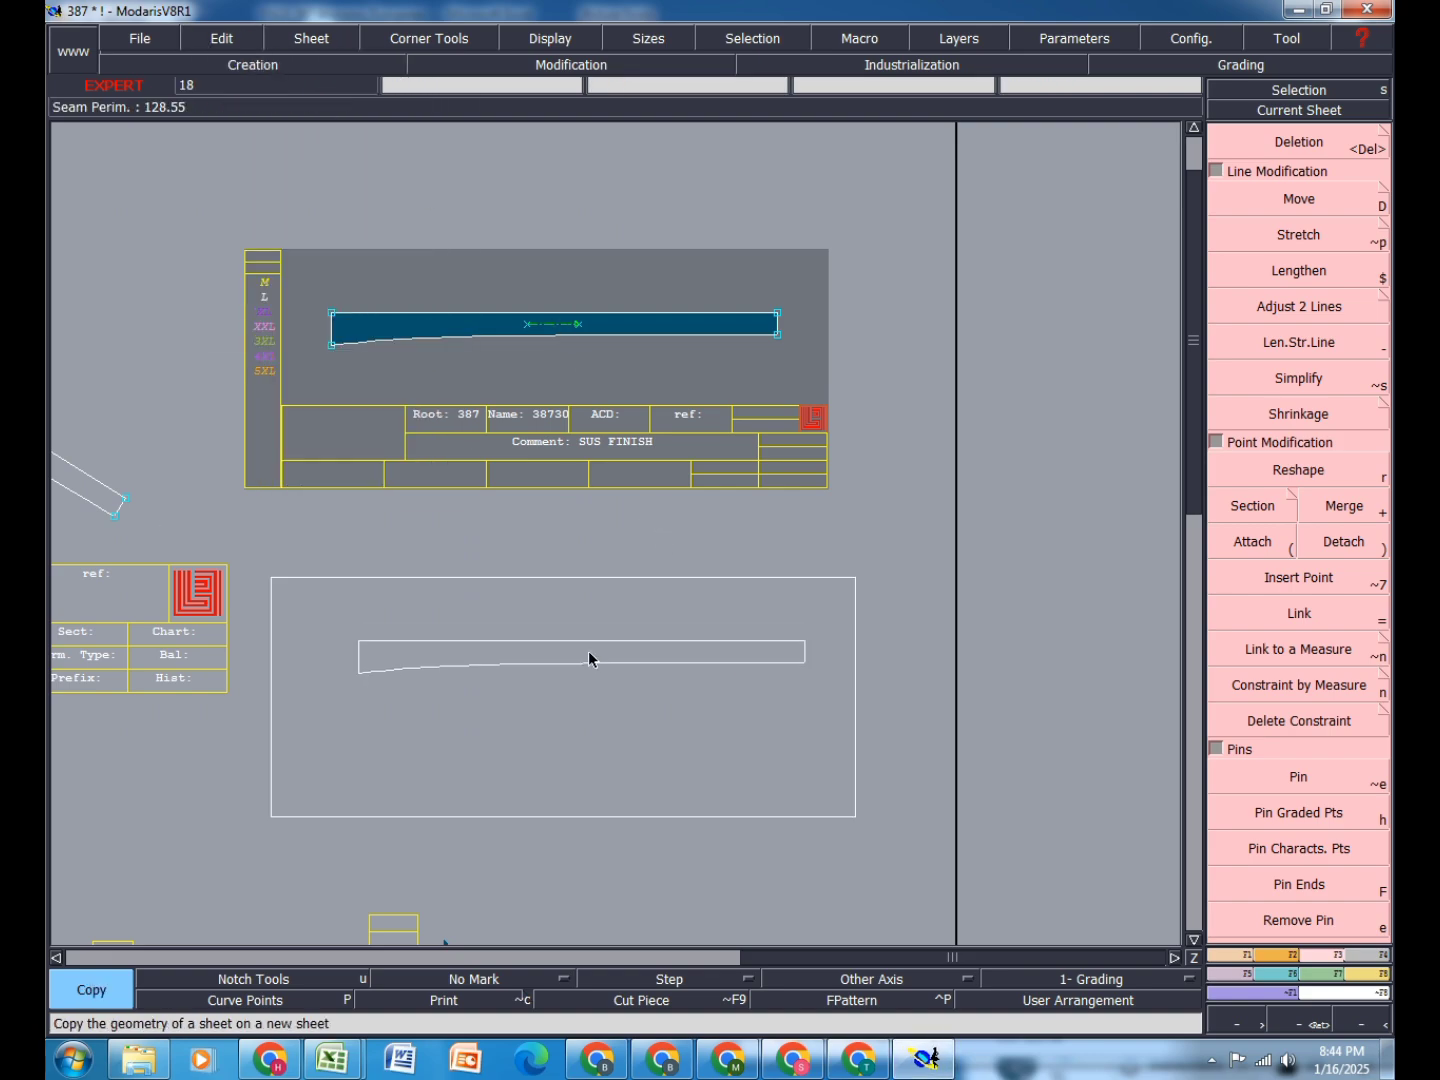
{"action": "left_click", "coordinate": [589, 660]}
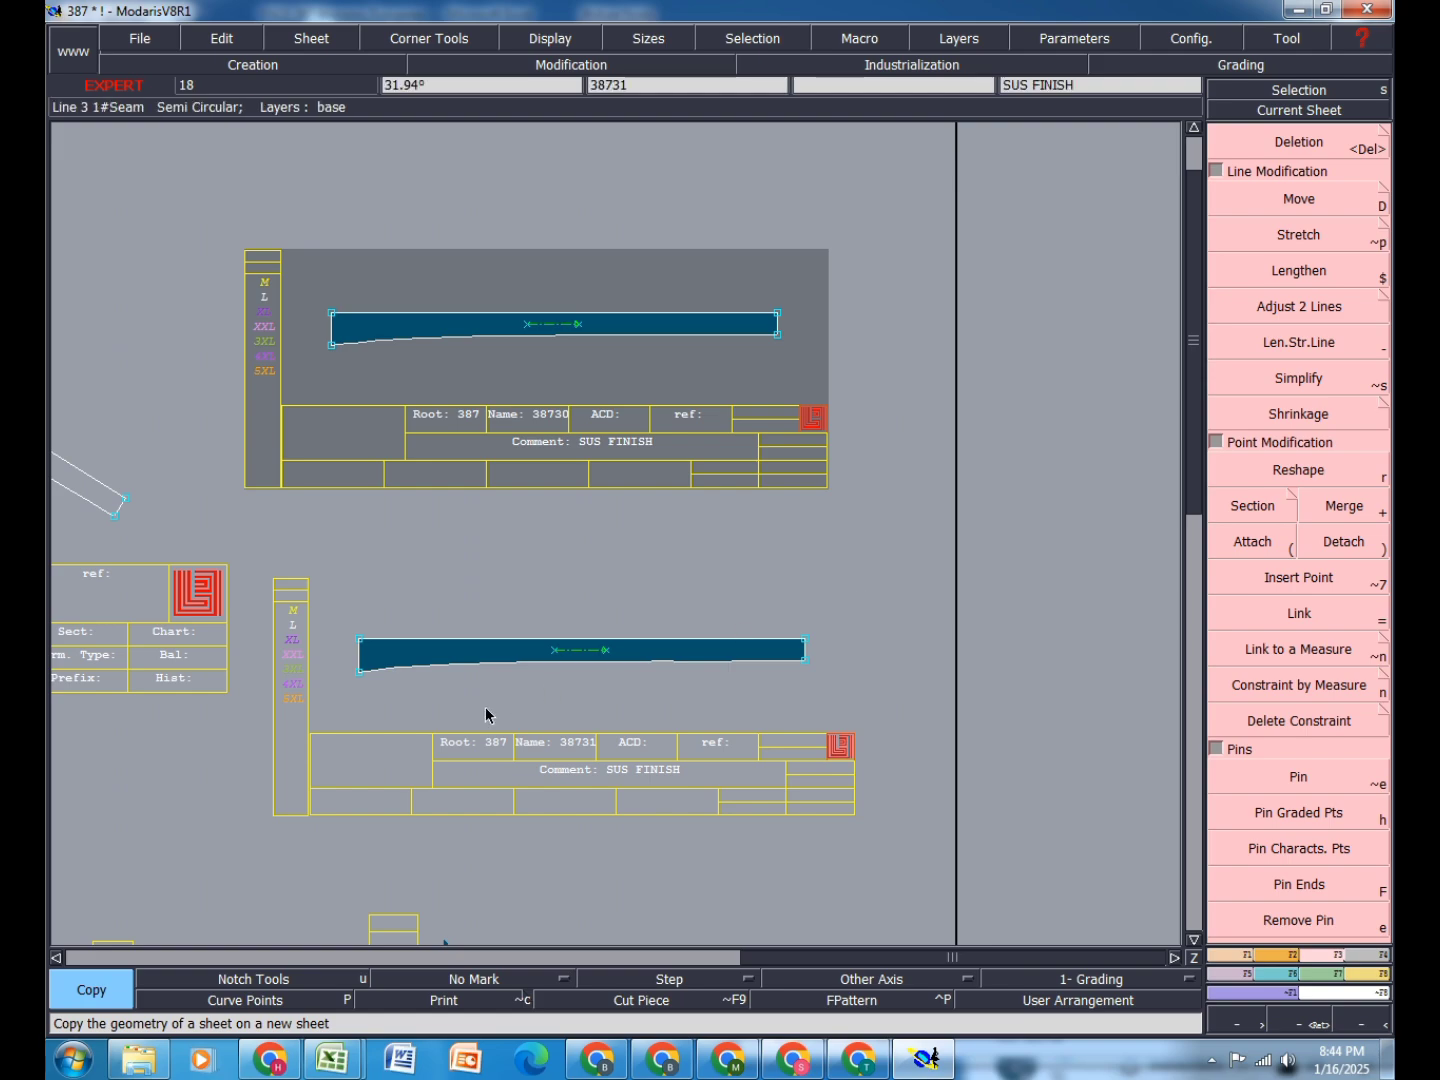
Step: Add a line seam allowance of 1 cm at beginning and end to all edges of the copied strap 38731
{"action": "left_click", "coordinate": [1364, 968]}
{"action": "left_click", "coordinate": [1300, 163]}
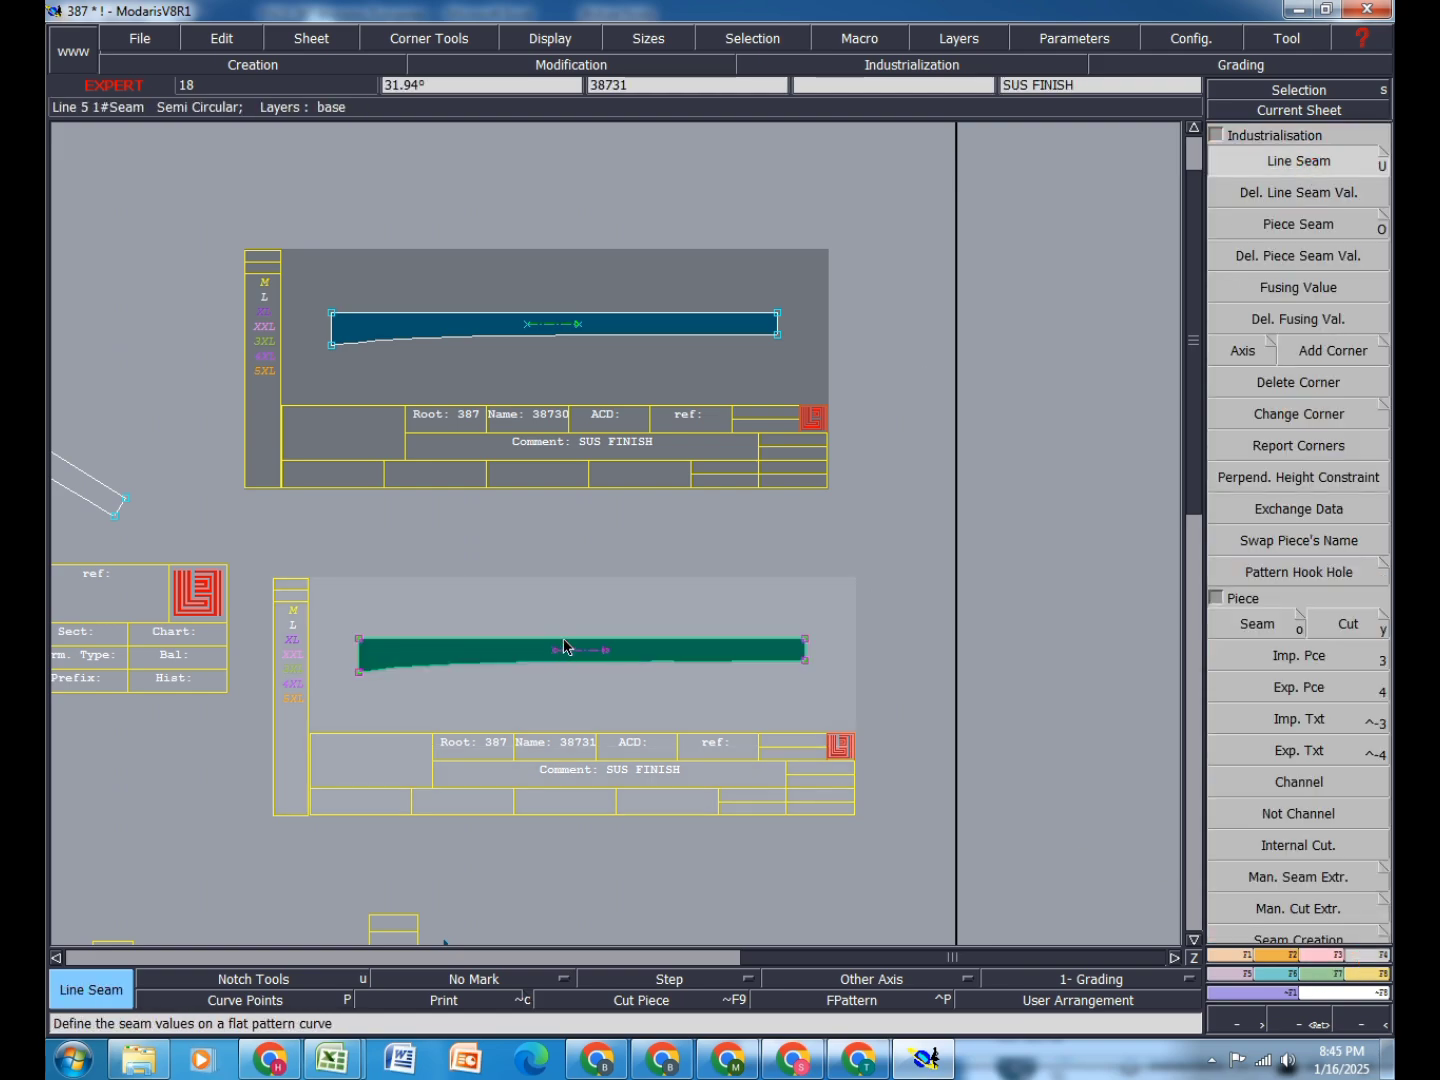
{"action": "left_click", "coordinate": [565, 646]}
{"action": "type", "text": "1"}
{"action": "key", "text": "Return"}
{"action": "type", "text": "1"}
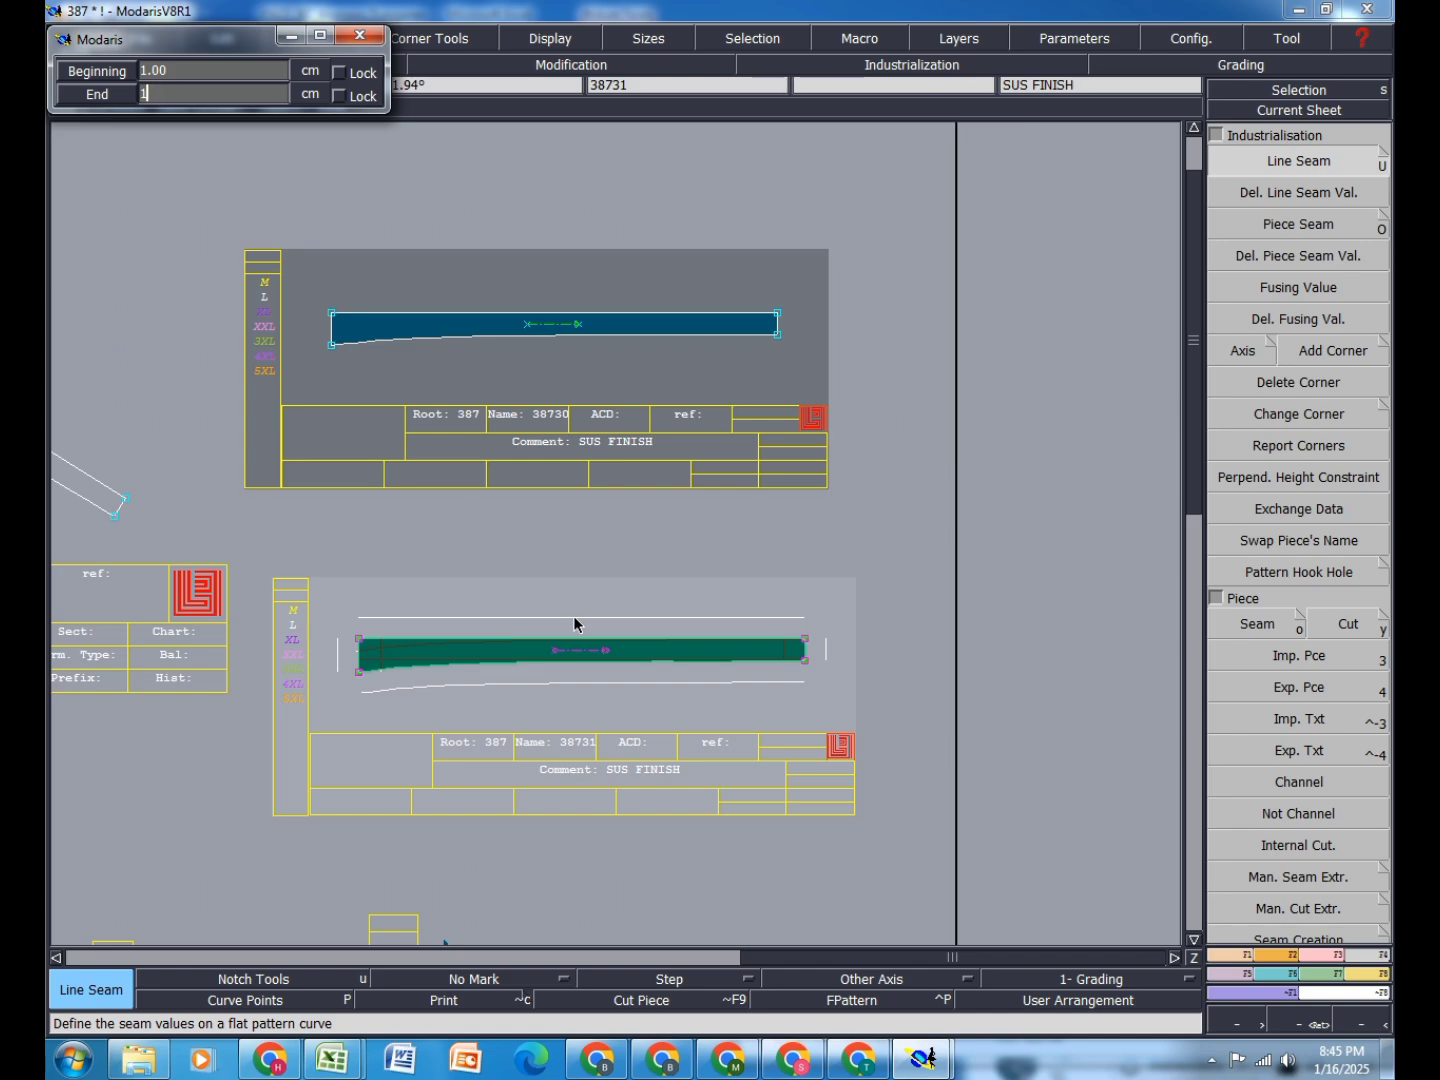
{"action": "key", "text": "Return"}
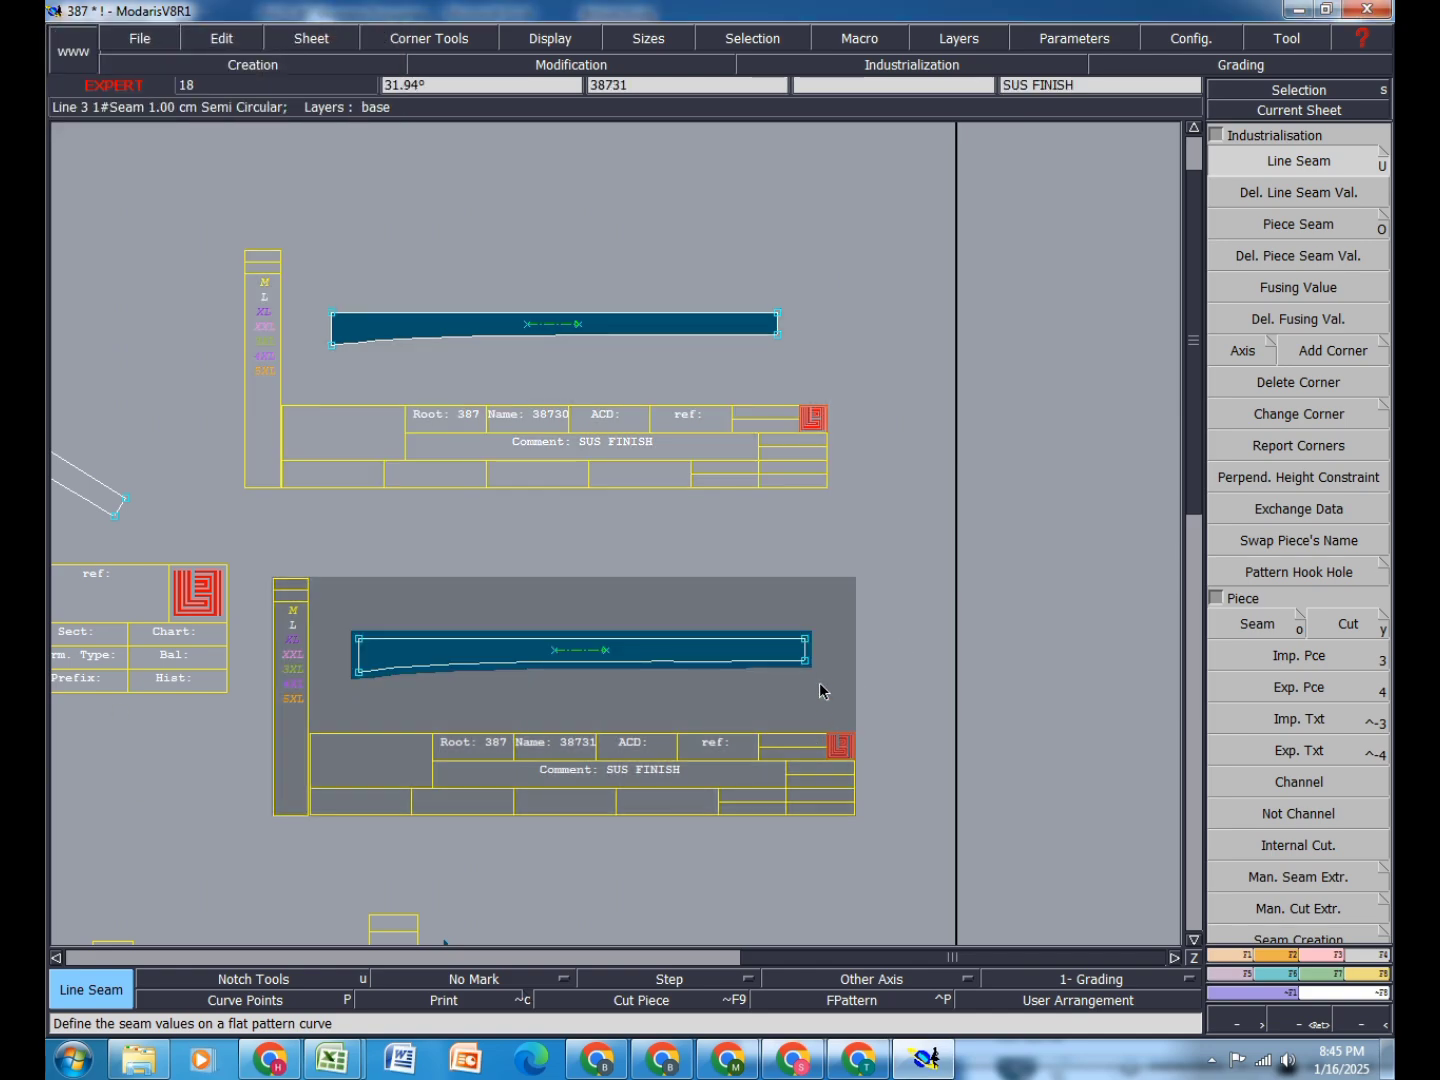
Step: Set the line seam on the right short end of strap 38731 to 2 cm at beginning and end
{"action": "left_click", "coordinate": [808, 655]}
{"action": "type", "text": "2"}
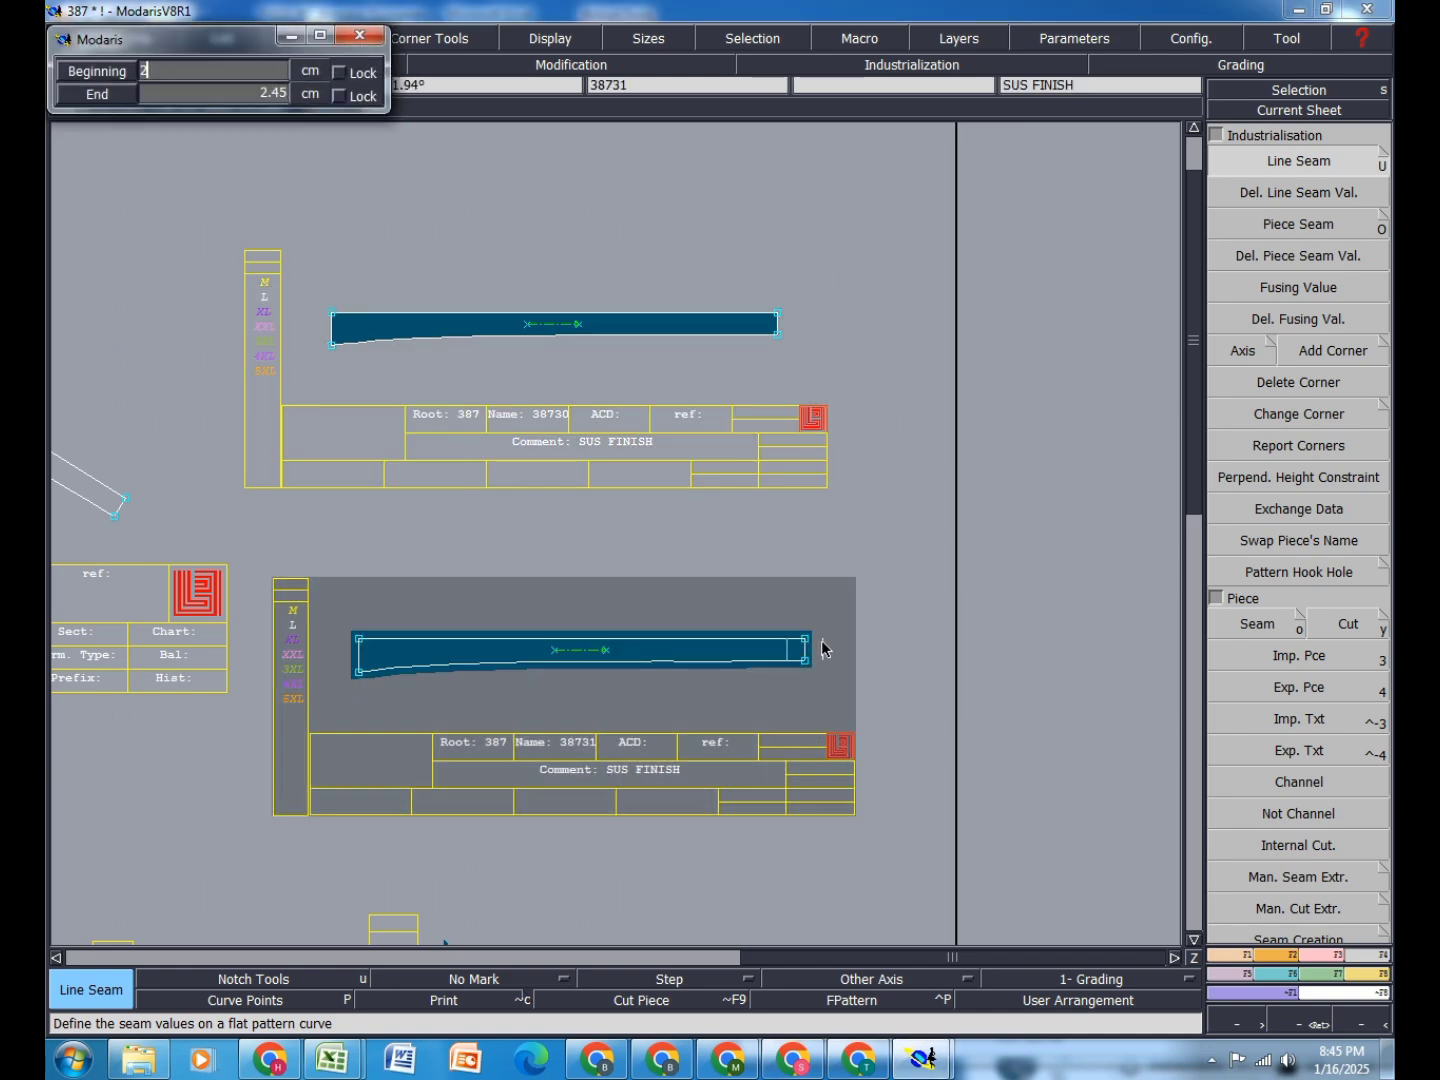
{"action": "key", "text": "Return"}
{"action": "type", "text": "2"}
{"action": "key", "text": "Return"}
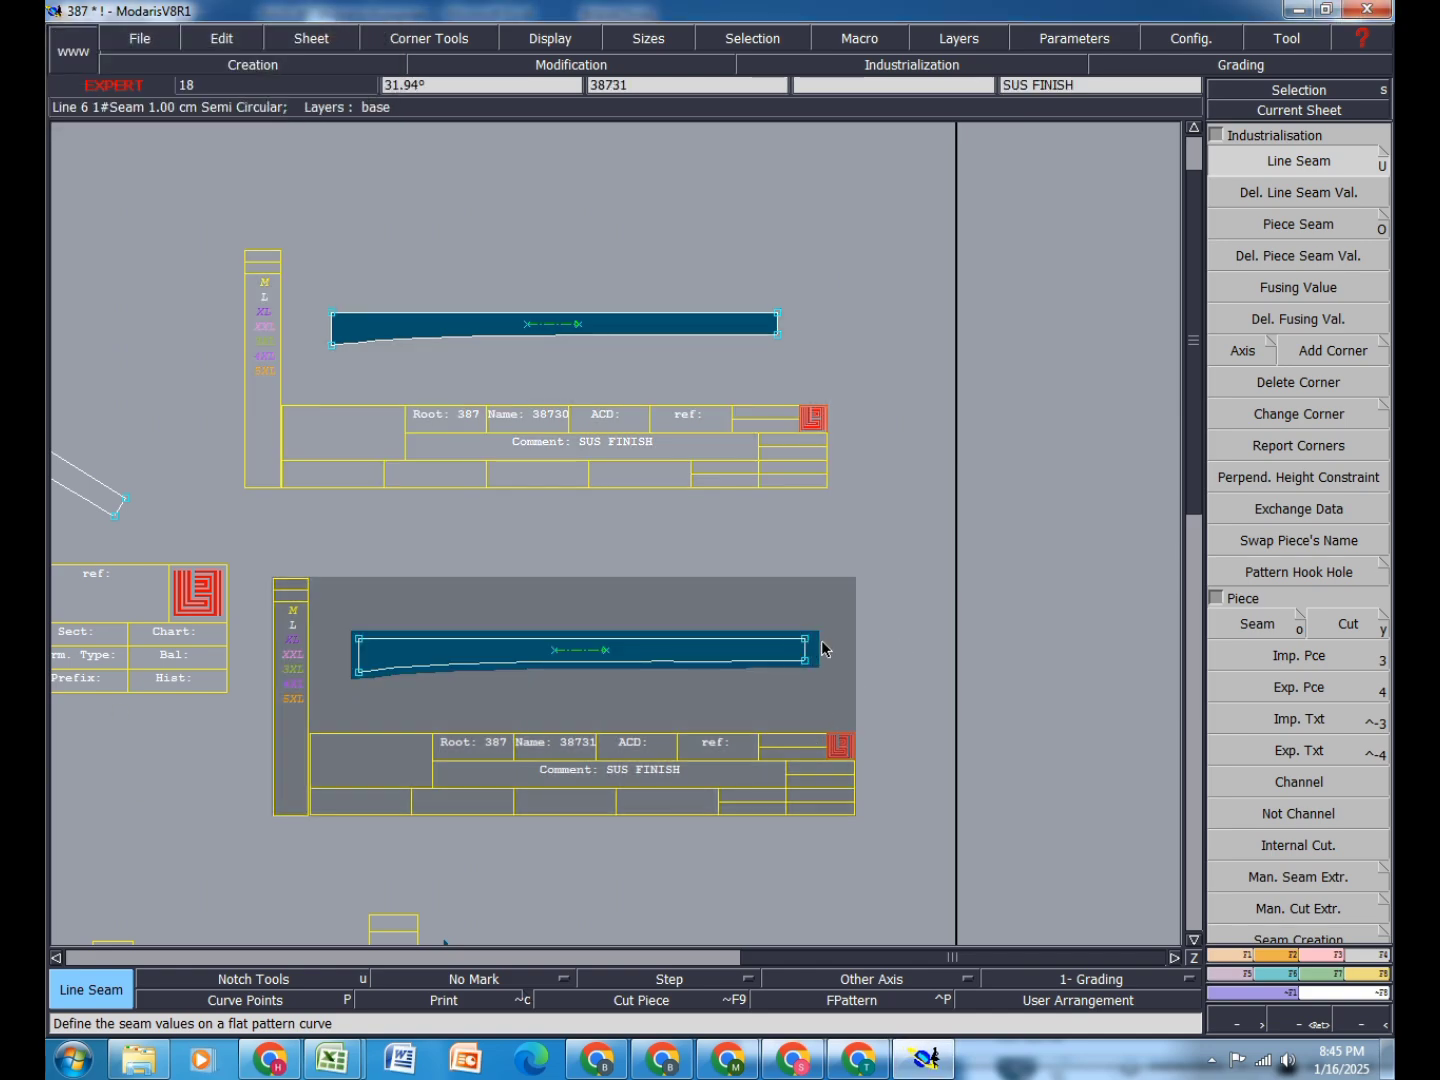
Step: Add a 2 cm line seam allowance to the right short end of the original strap 38730
{"action": "left_click", "coordinate": [798, 321]}
{"action": "type", "text": "1"}
{"action": "key", "text": "Return"}
{"action": "type", "text": "1"}
{"action": "key", "text": "Return"}
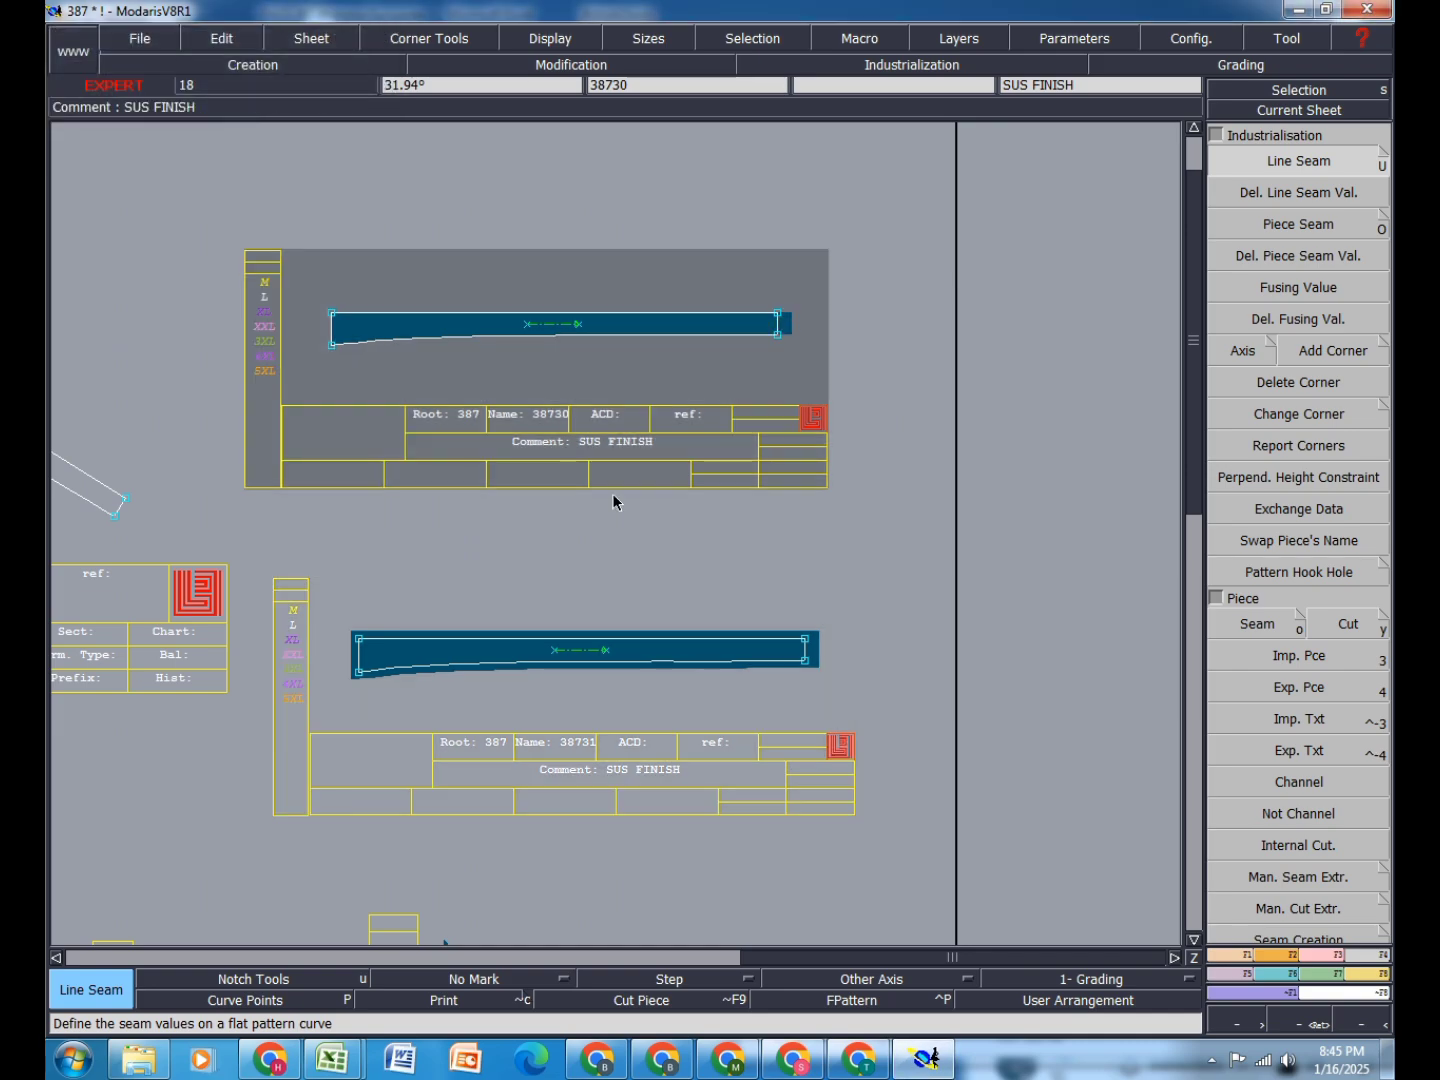
Step: Arrange all sheets on the desk and save the model, continuing past the detected anomalies
{"action": "key", "text": "Home"}
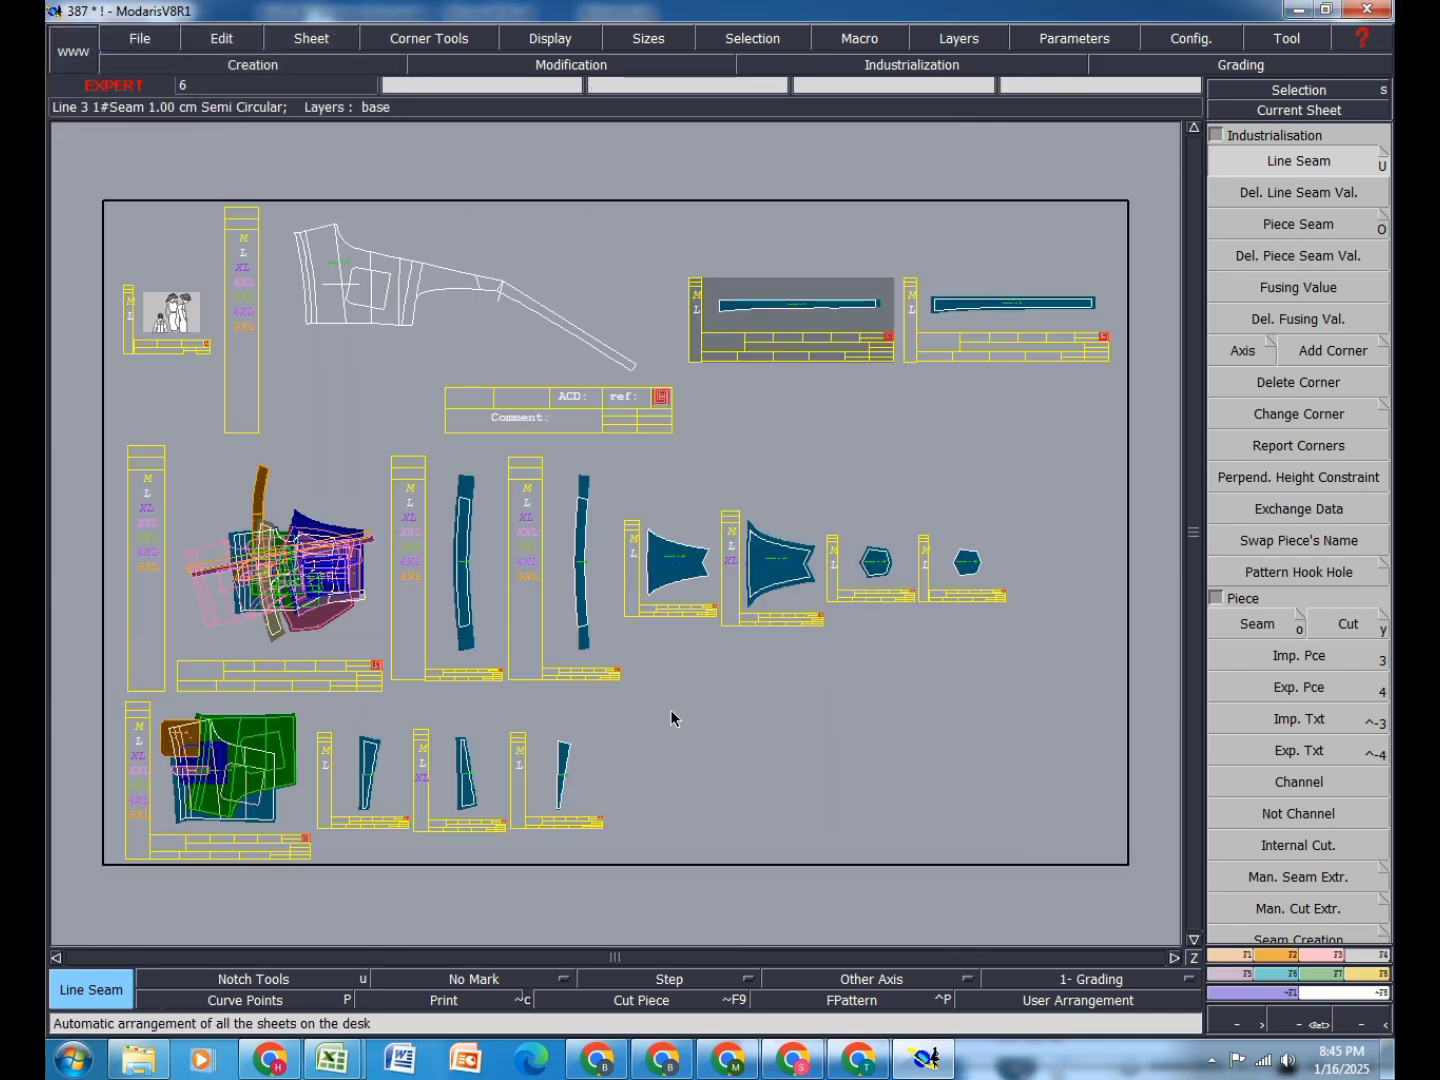
{"action": "left_click", "coordinate": [145, 38]}
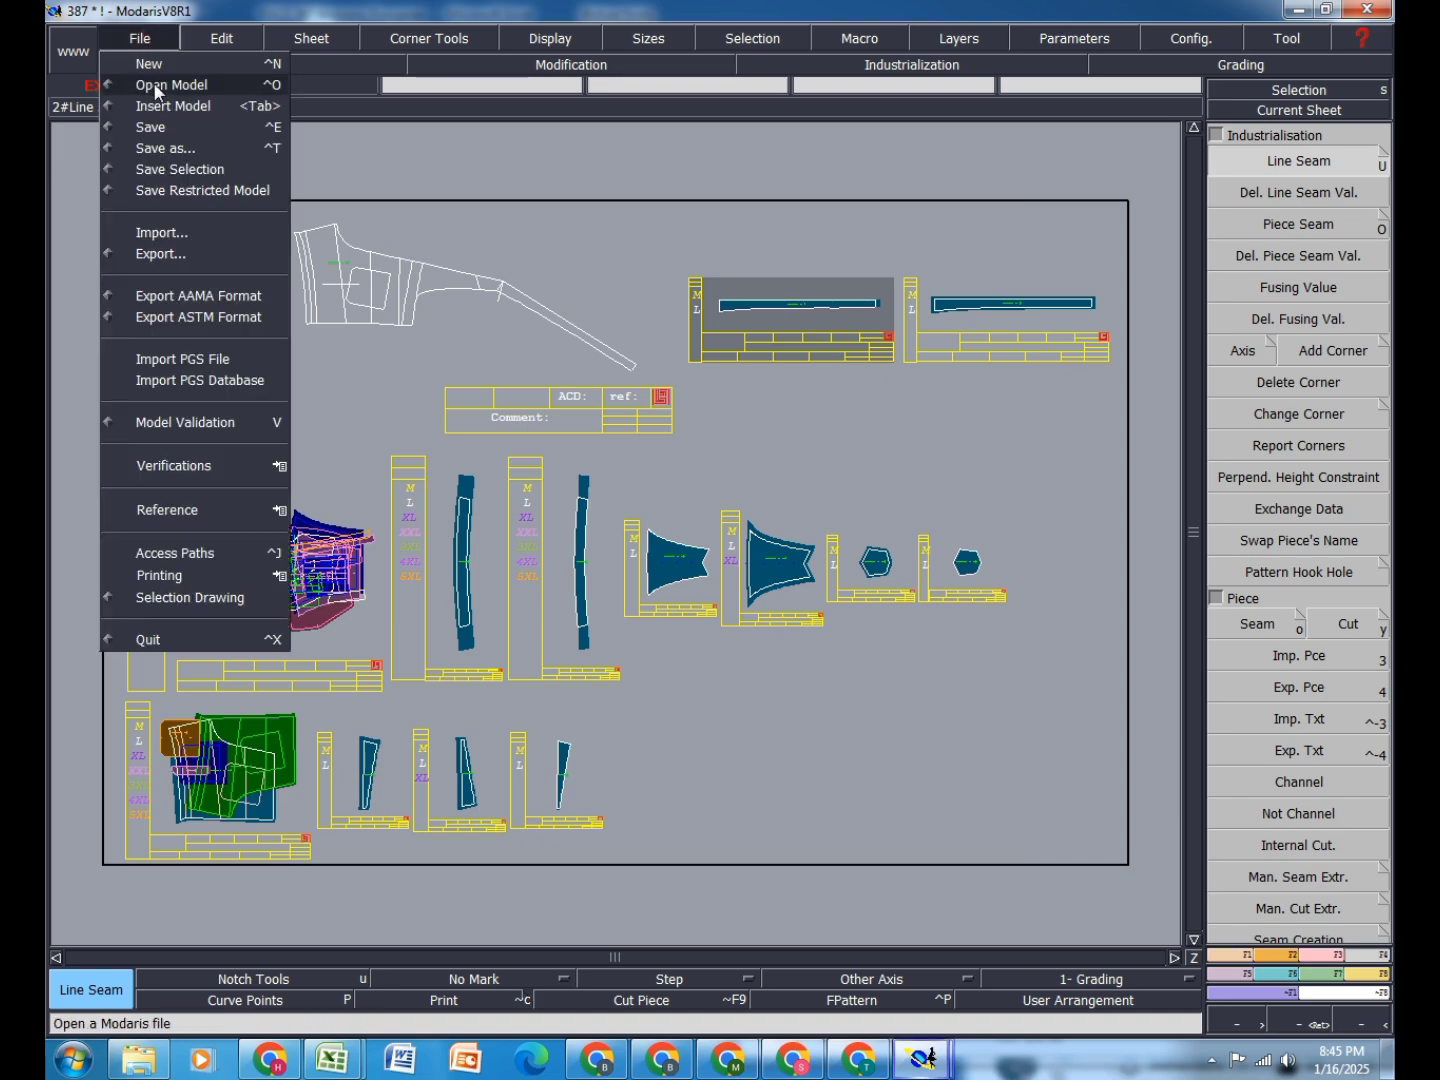
{"action": "left_click", "coordinate": [149, 127]}
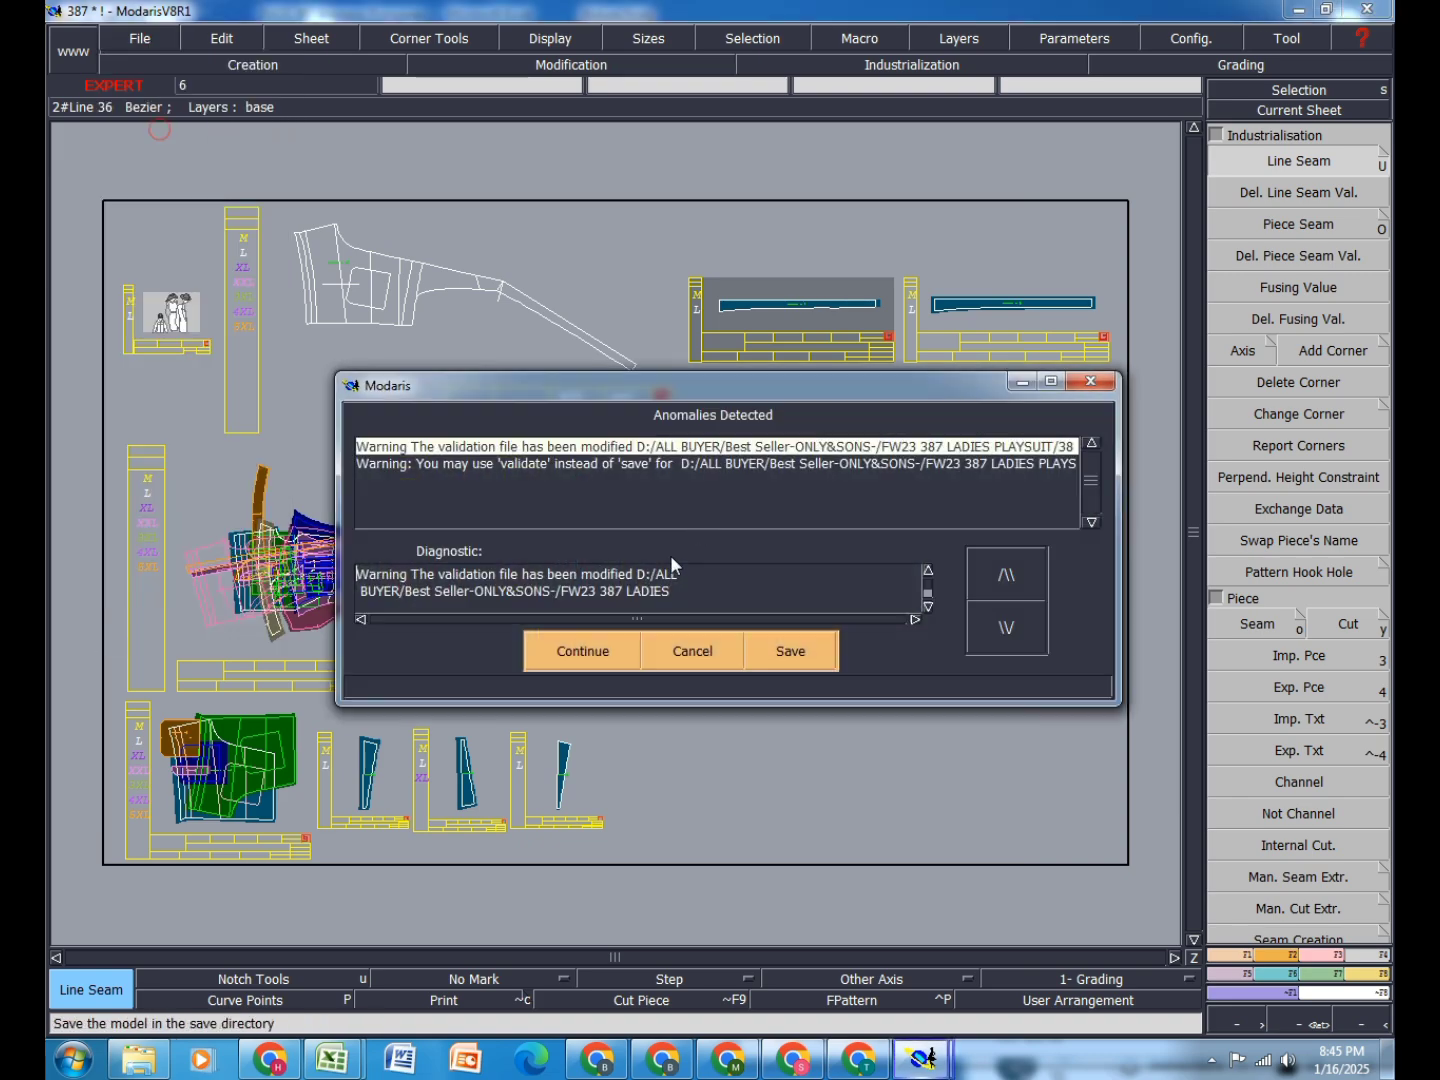
{"action": "left_click", "coordinate": [578, 648]}
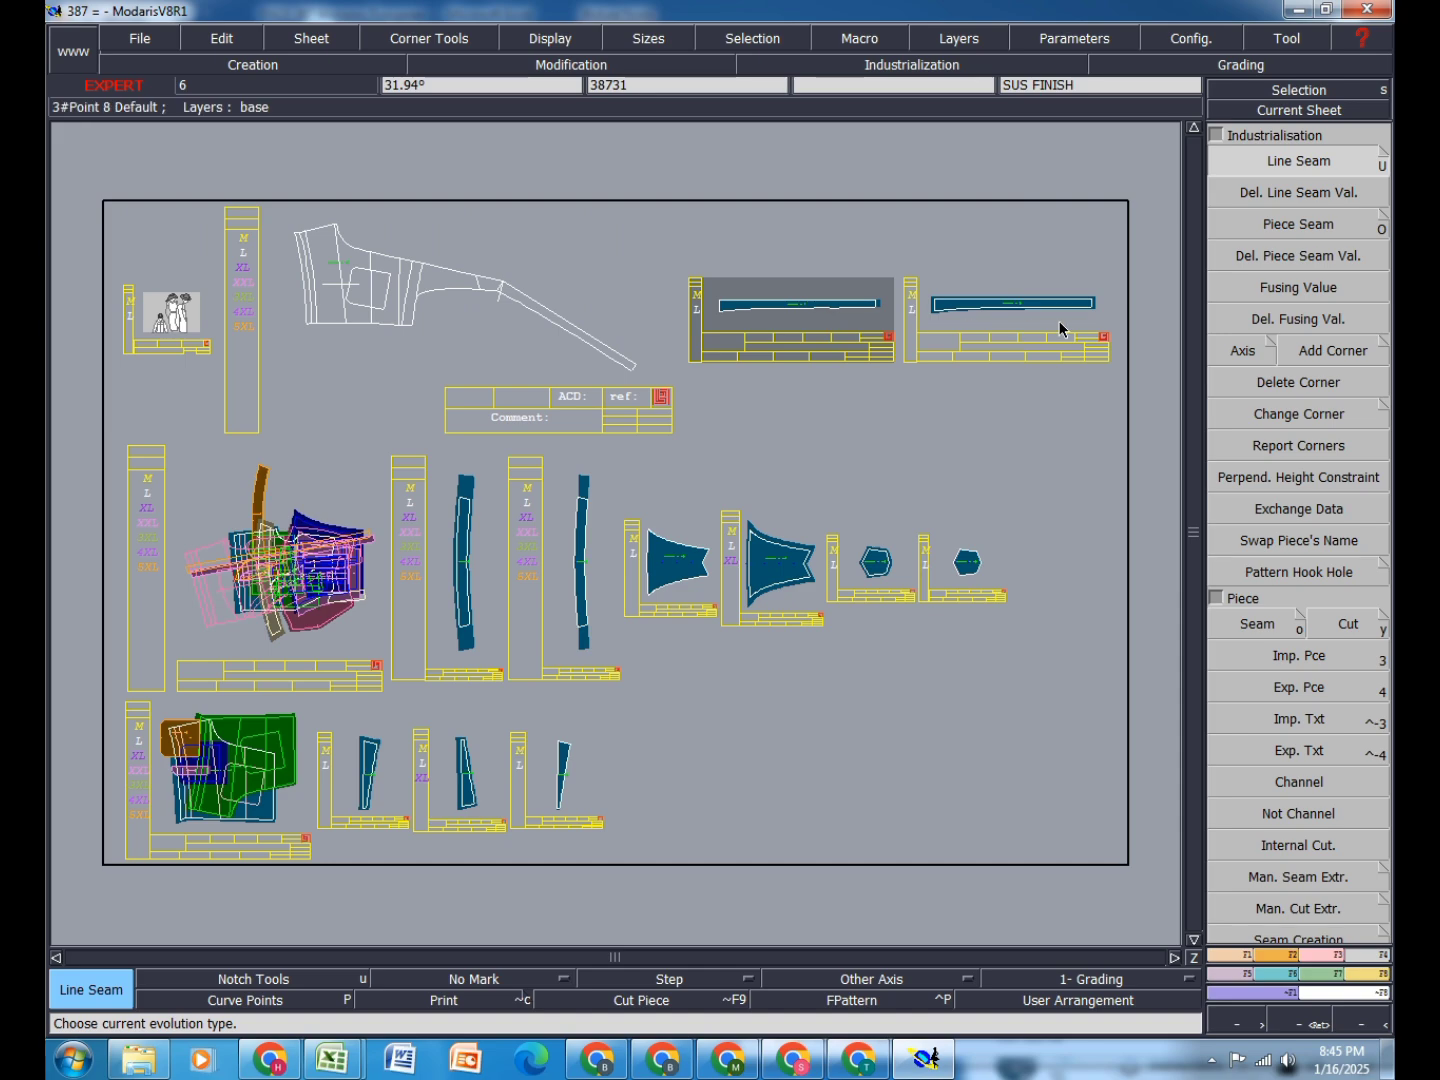
Step: Change the comment of strap piece 38731 to SUS 1X4
{"action": "scroll", "coordinate": [1125, 321], "scroll_direction": "up", "scroll_amount": 3}
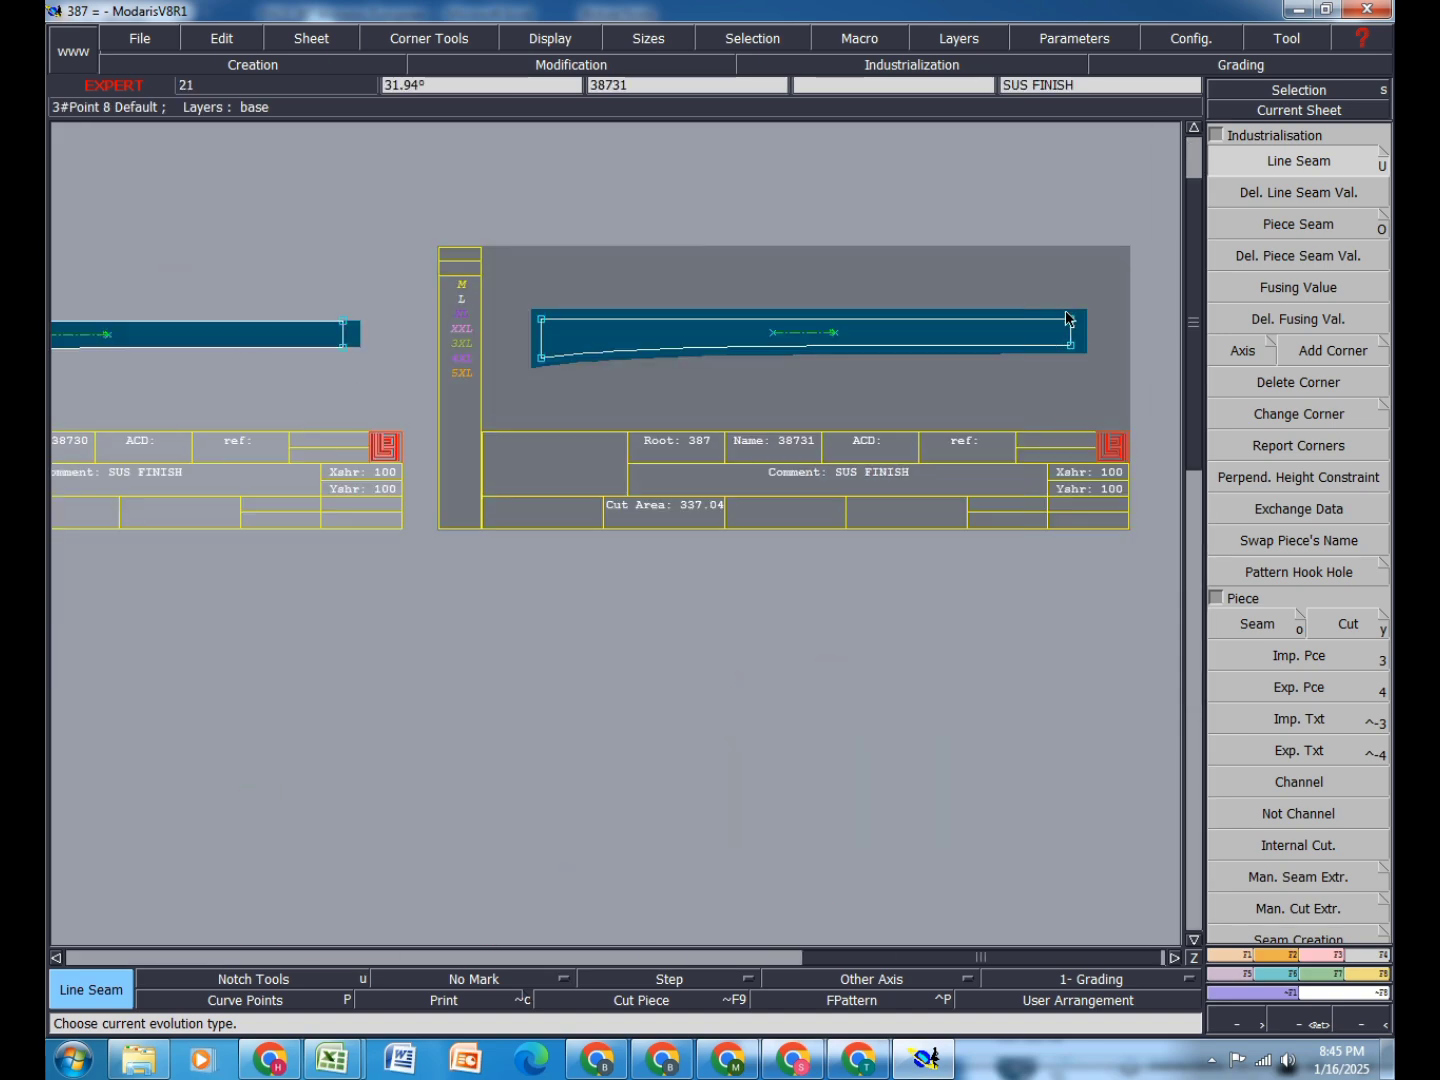
{"action": "left_click", "coordinate": [222, 39]}
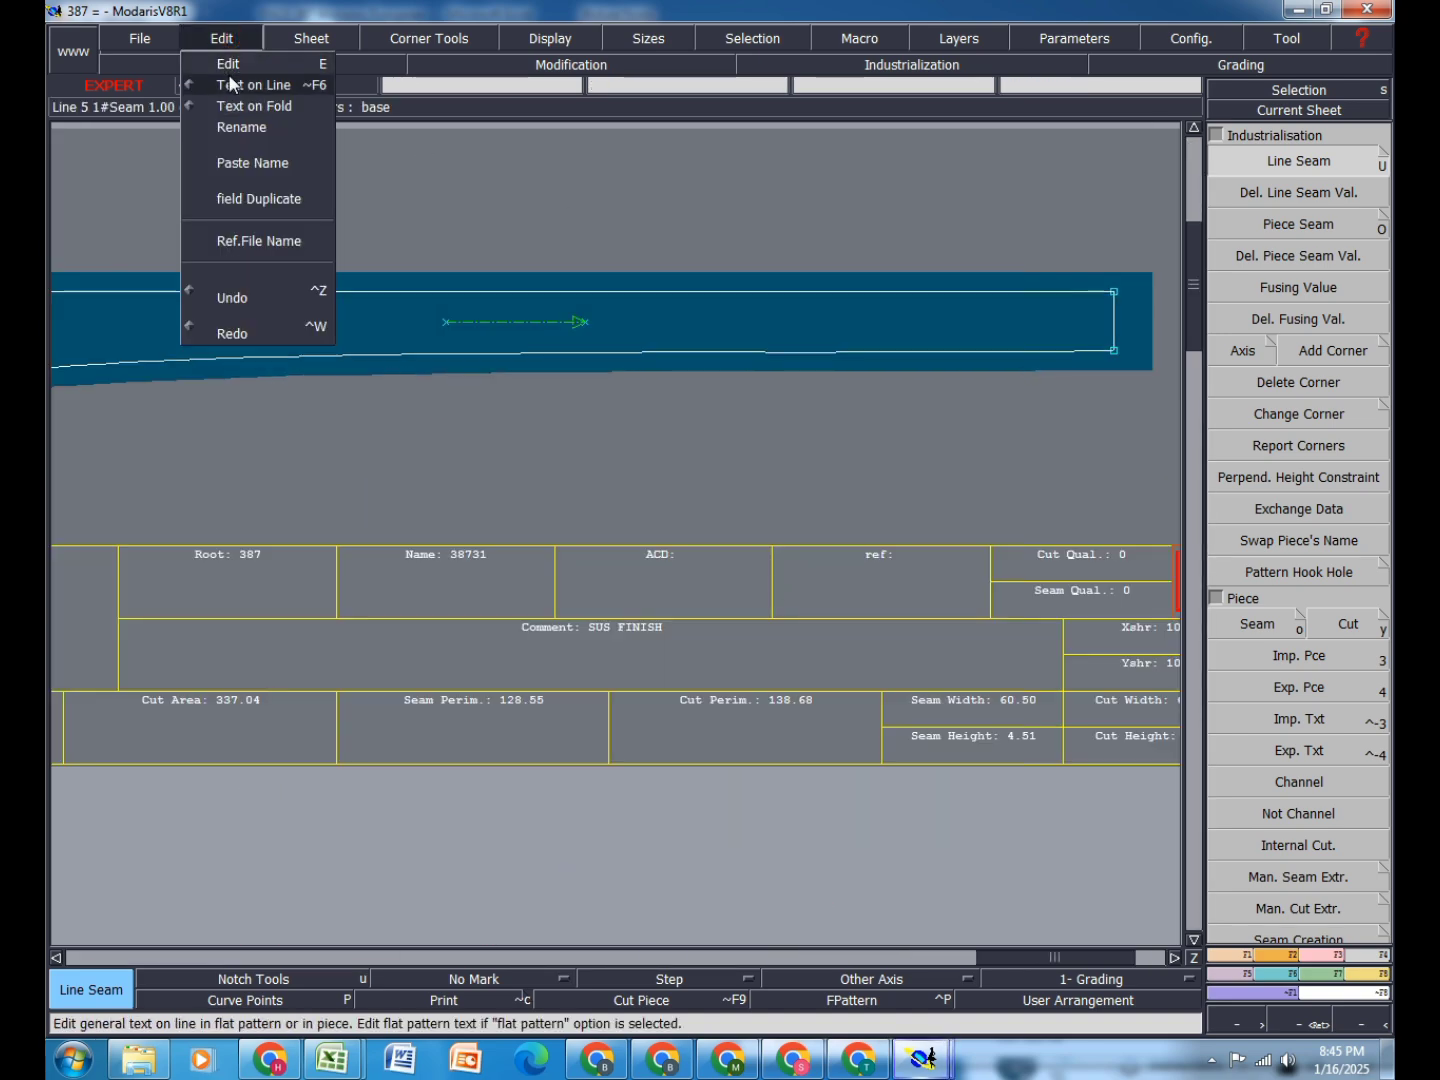
{"action": "left_click", "coordinate": [232, 62]}
{"action": "left_click", "coordinate": [652, 630]}
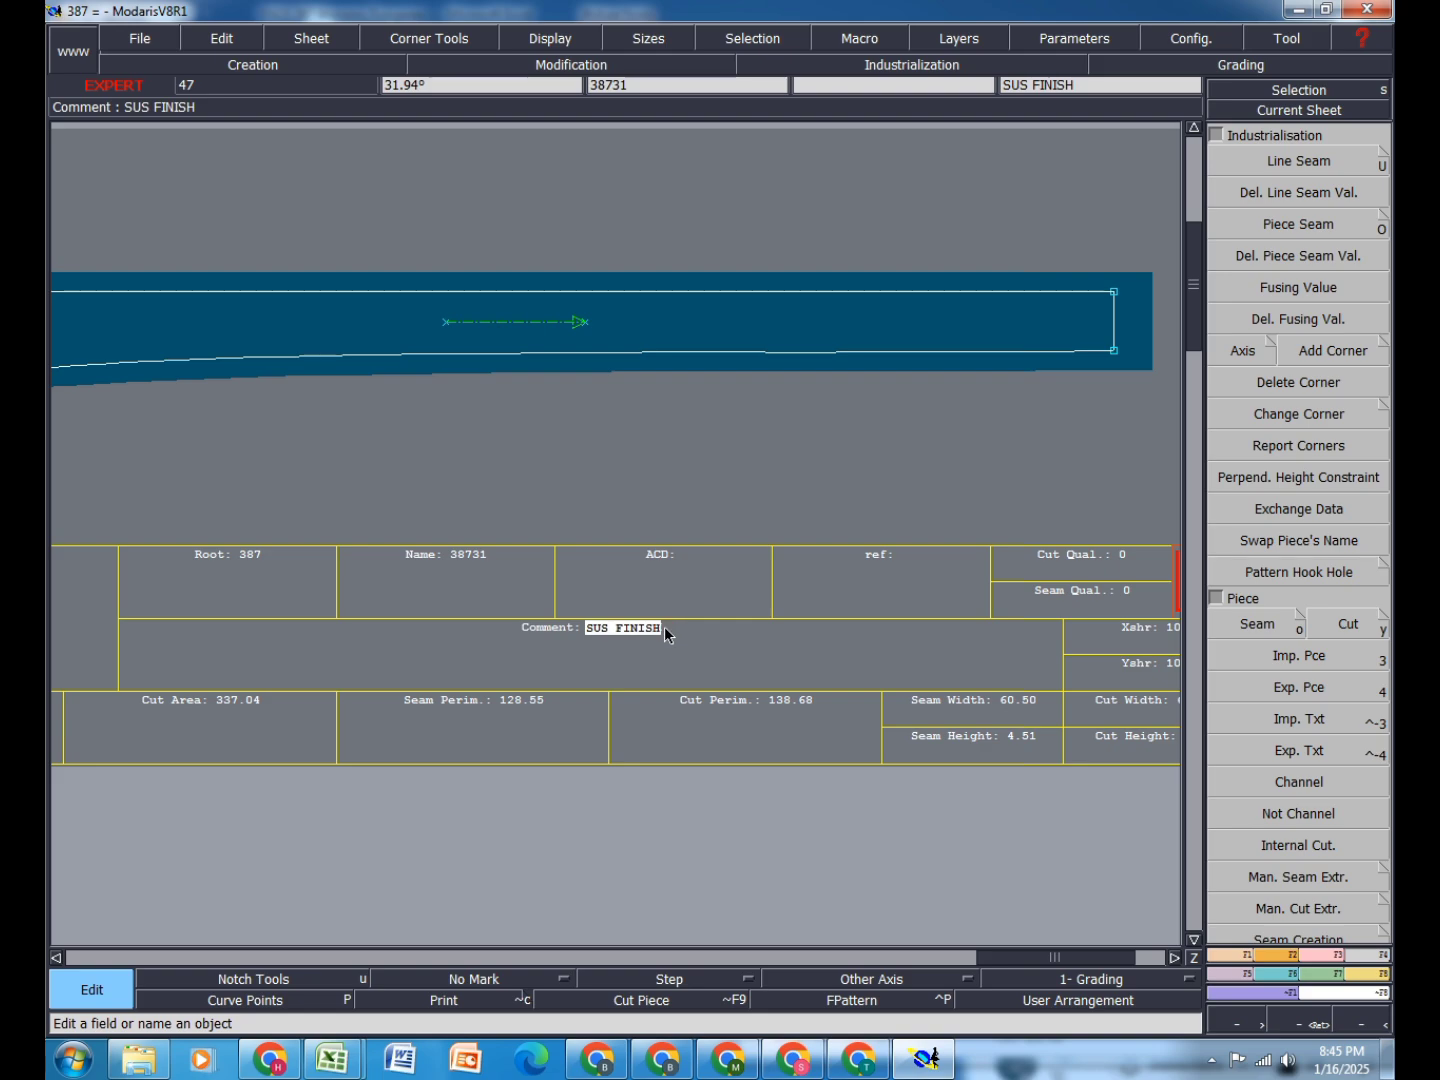
{"action": "key", "text": "BackSpace"}
{"action": "key", "text": "BackSpace"}
{"action": "key", "text": "BackSpace"}
{"action": "type", "text": "1X4"}
{"action": "key", "text": "Return"}
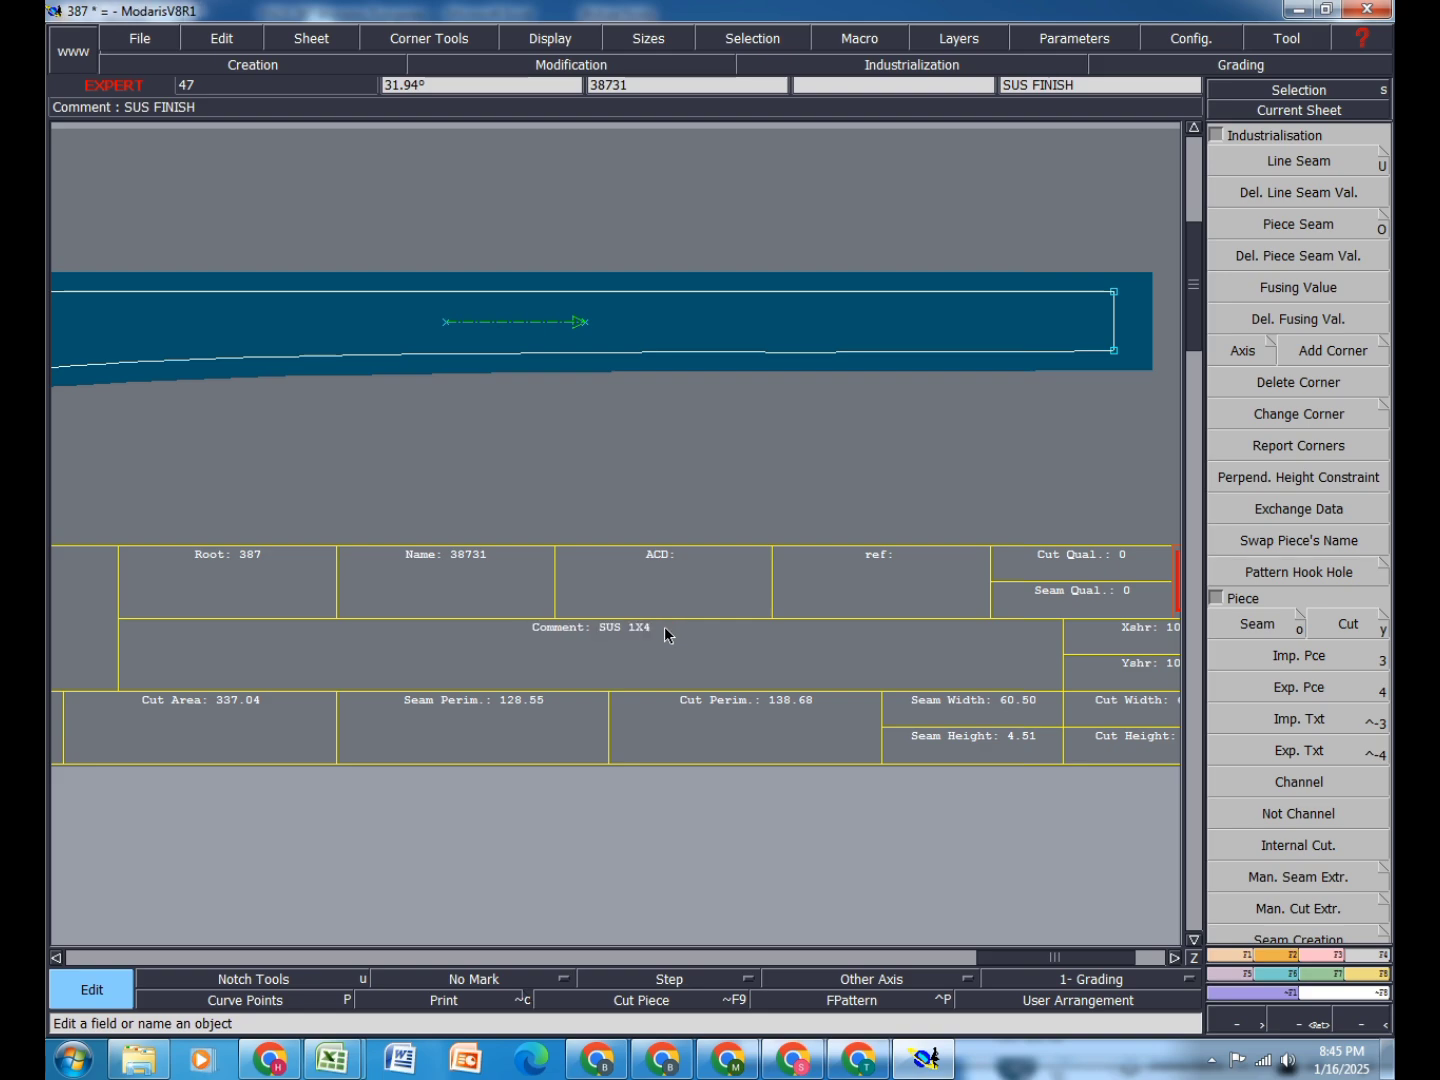
{"action": "key", "text": "F10"}
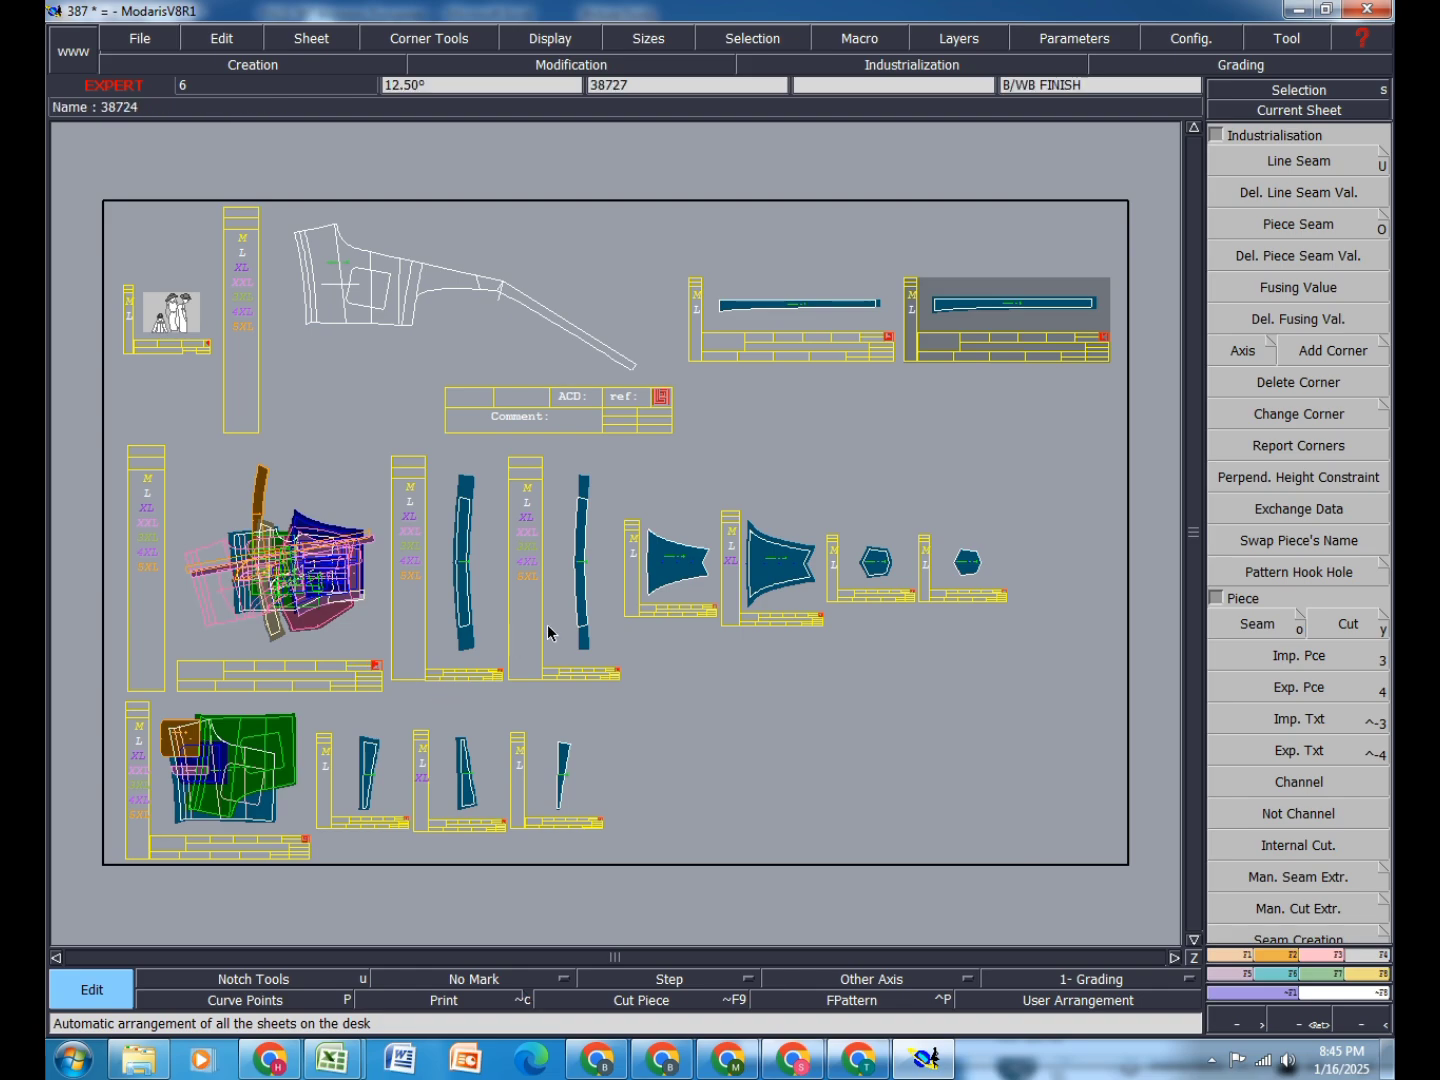
Step: Switch to the FW23 387 Womens Dungaree workbook in Excel, review the measurement chart and garment sketch, and return to the Modaris model
{"action": "left_click", "coordinate": [332, 1057]}
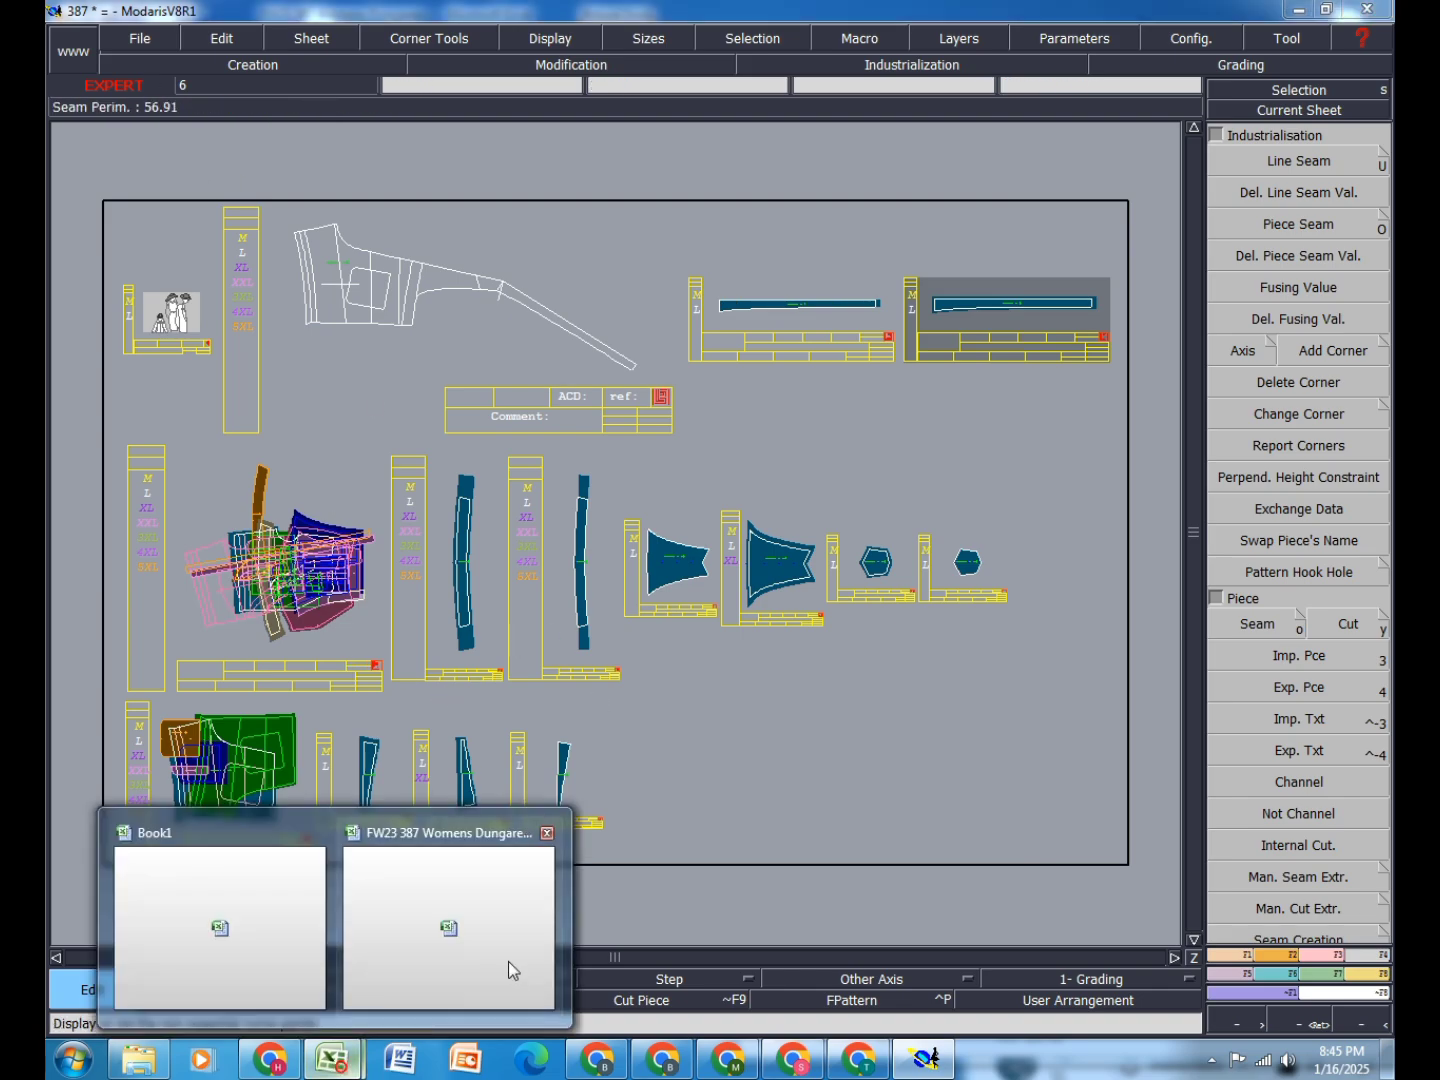
{"action": "left_click", "coordinate": [512, 970]}
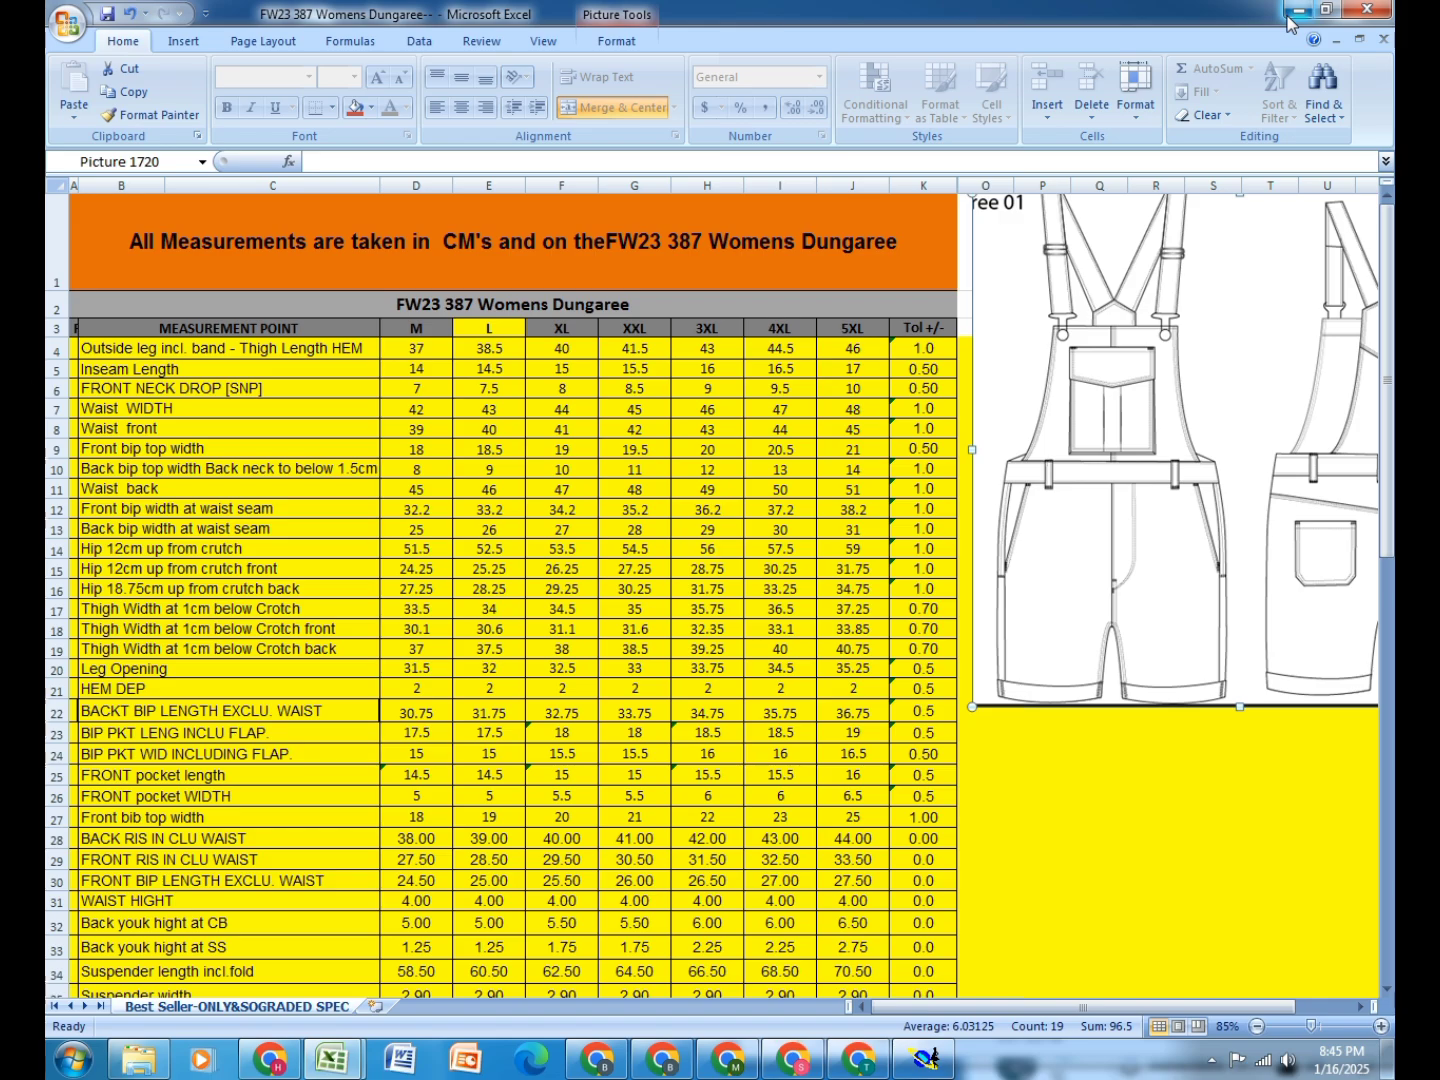
{"action": "left_click", "coordinate": [1295, 12]}
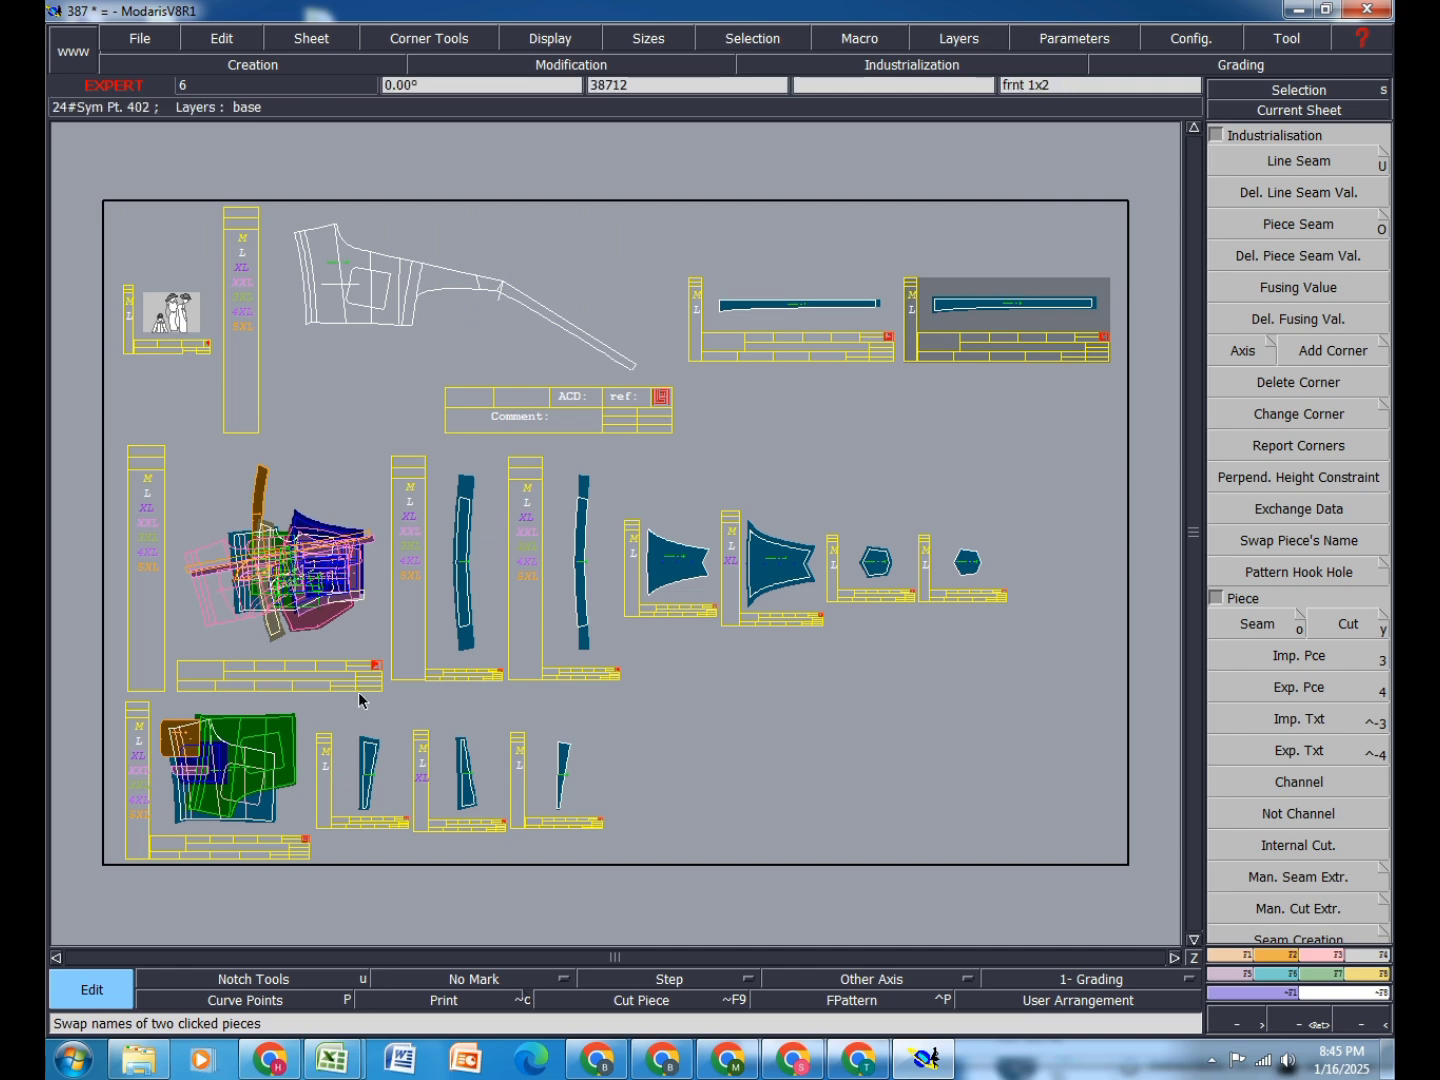
Step: Divorce all the pieces stacked on the front sheet 38712
{"action": "left_click", "coordinate": [1370, 986]}
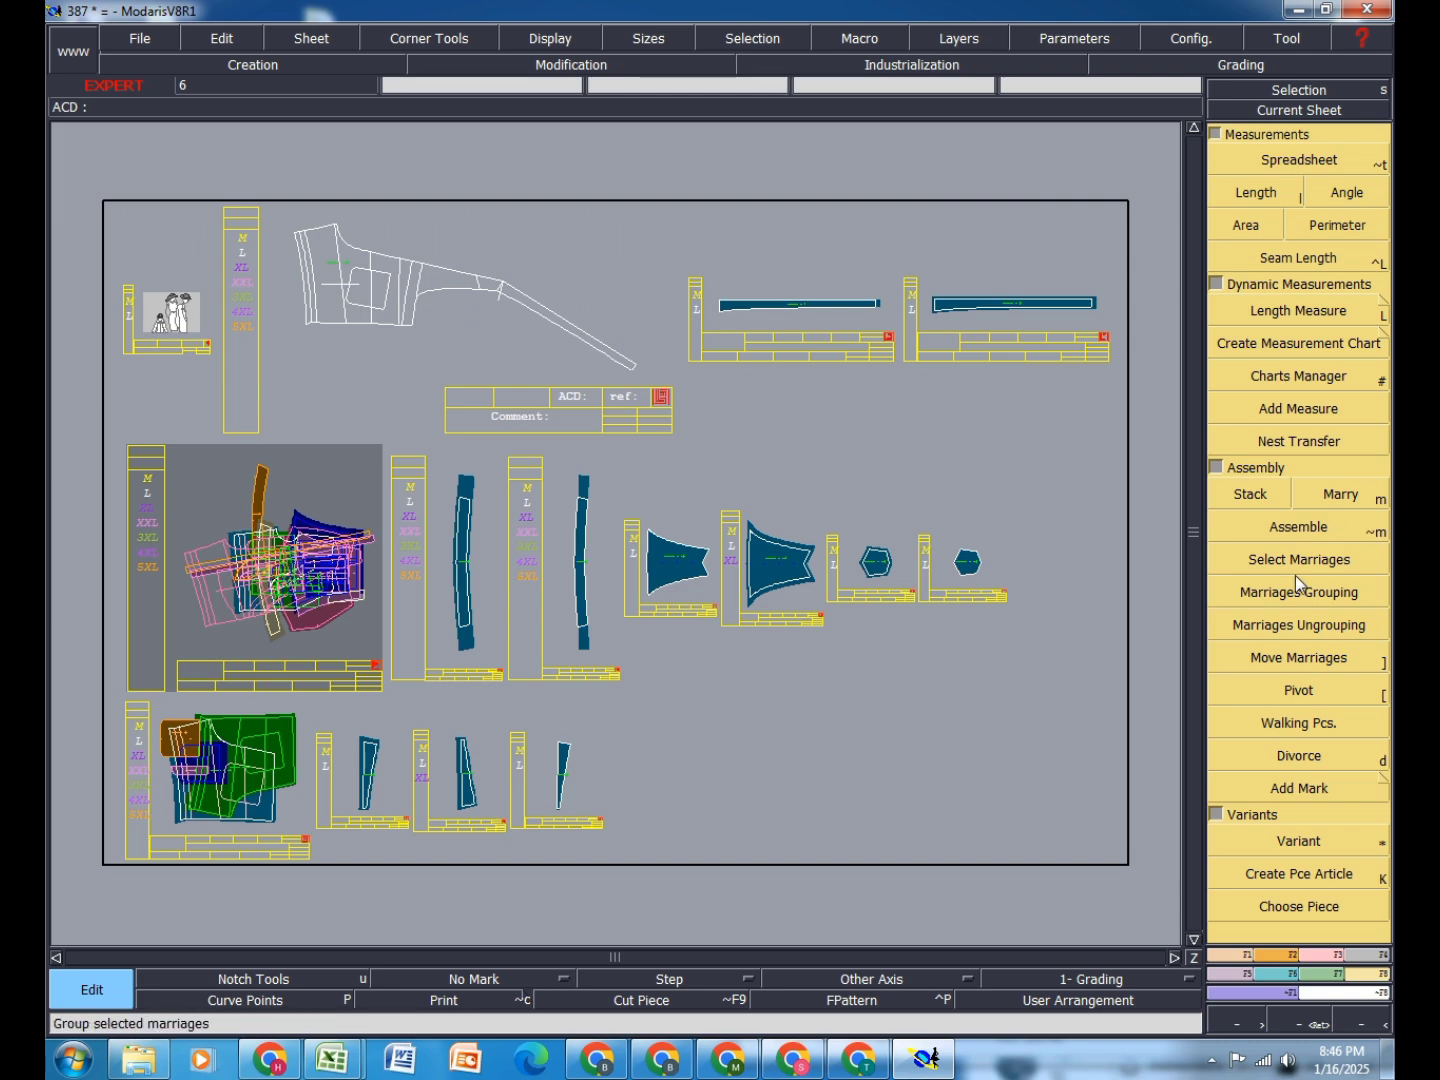
{"action": "left_click", "coordinate": [1296, 759]}
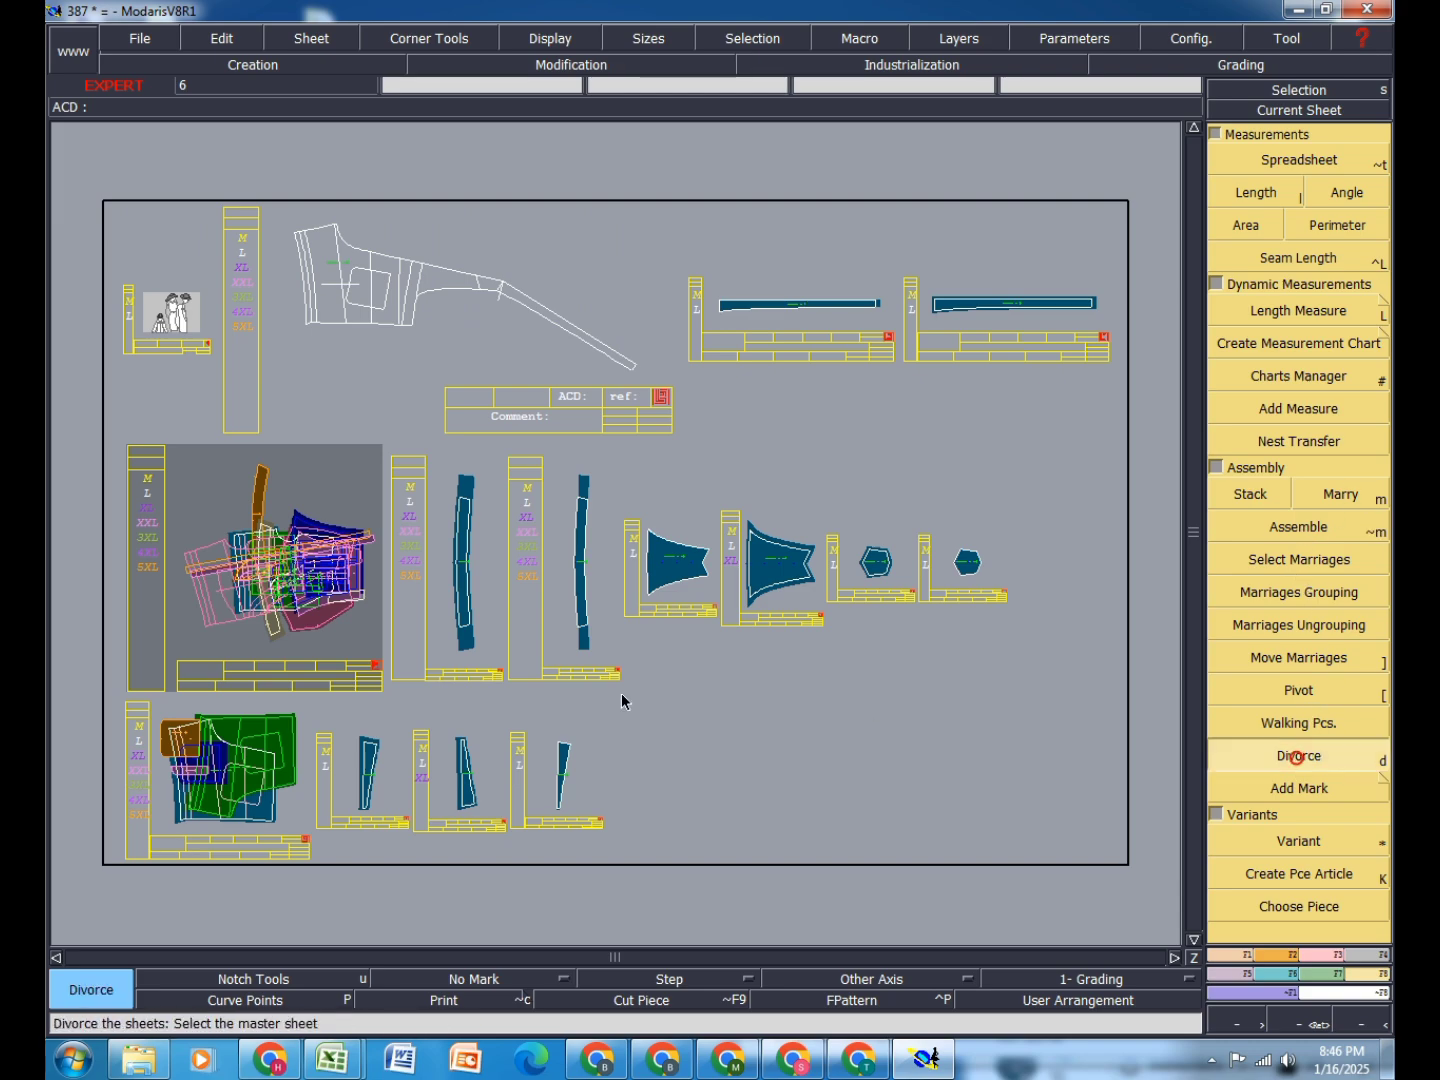
{"action": "left_click", "coordinate": [311, 575]}
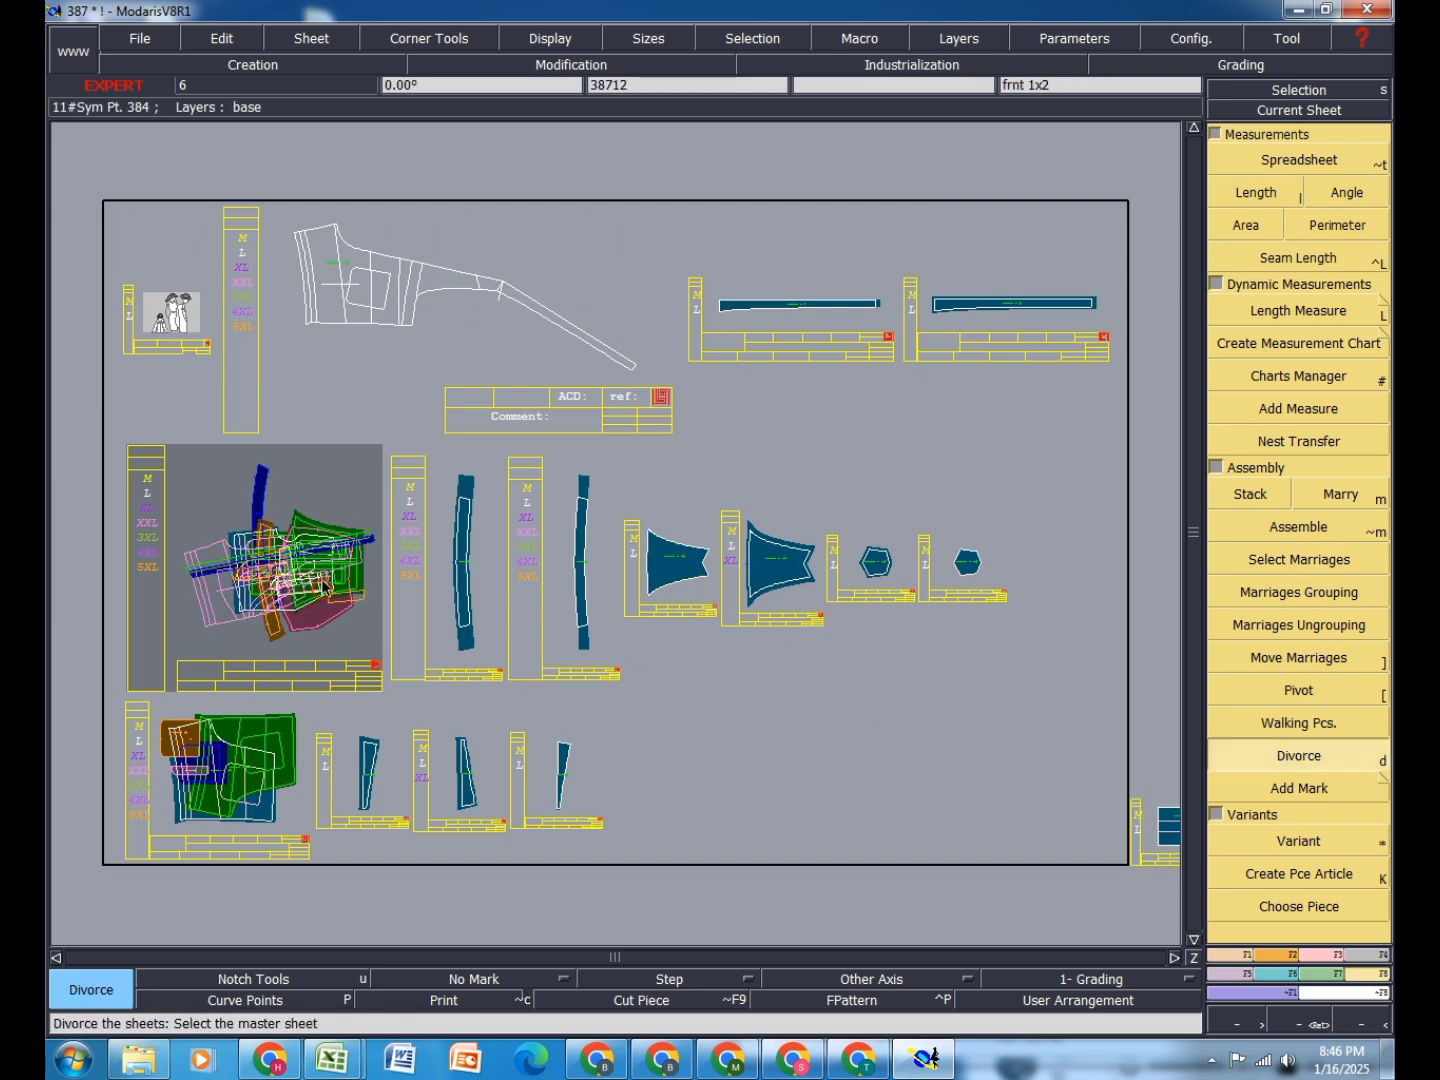
{"action": "left_click", "coordinate": [281, 567]}
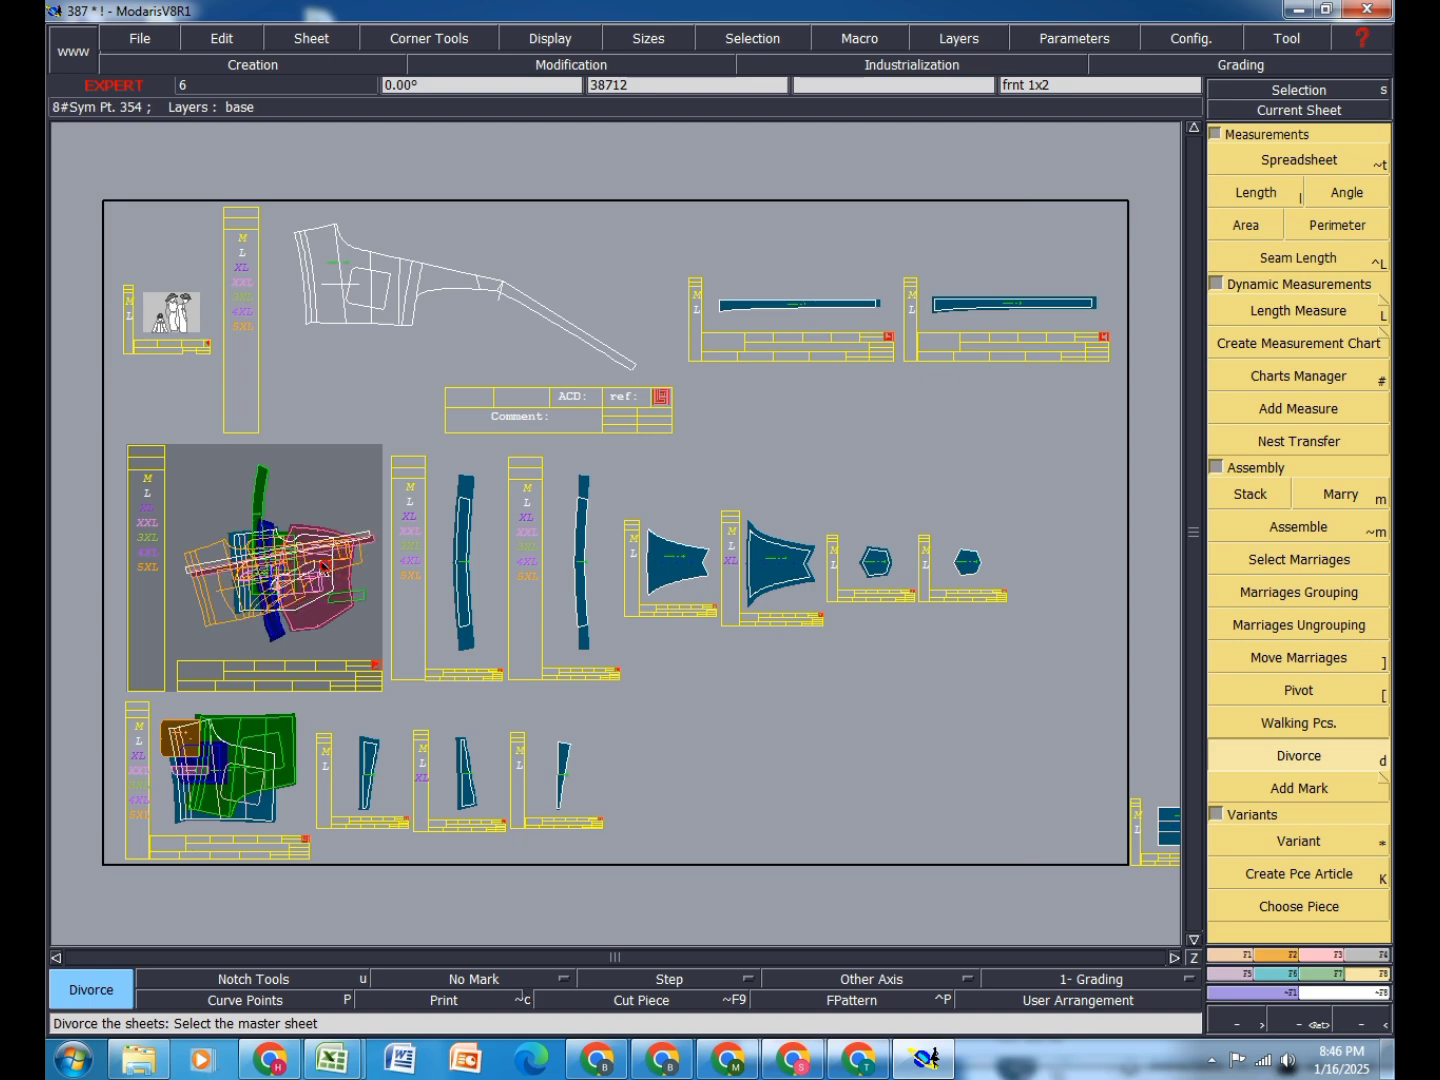
{"action": "left_click", "coordinate": [301, 569]}
{"action": "left_click", "coordinate": [285, 572]}
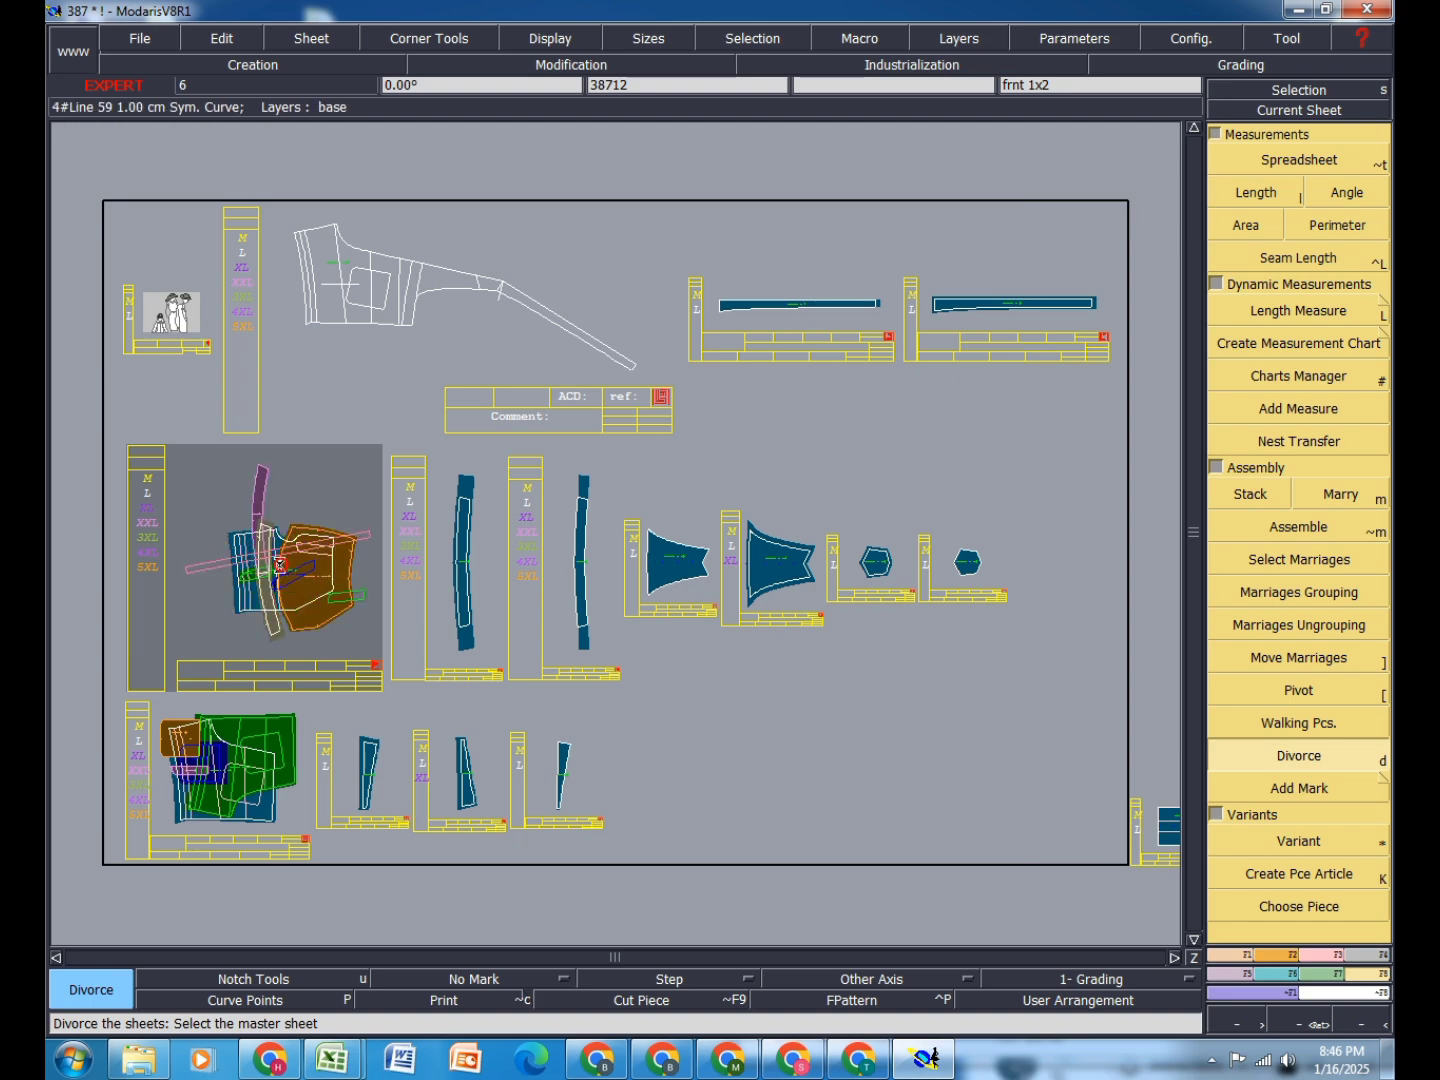
{"action": "left_click", "coordinate": [266, 571]}
{"action": "left_click", "coordinate": [271, 583]}
{"action": "left_click", "coordinate": [283, 585]}
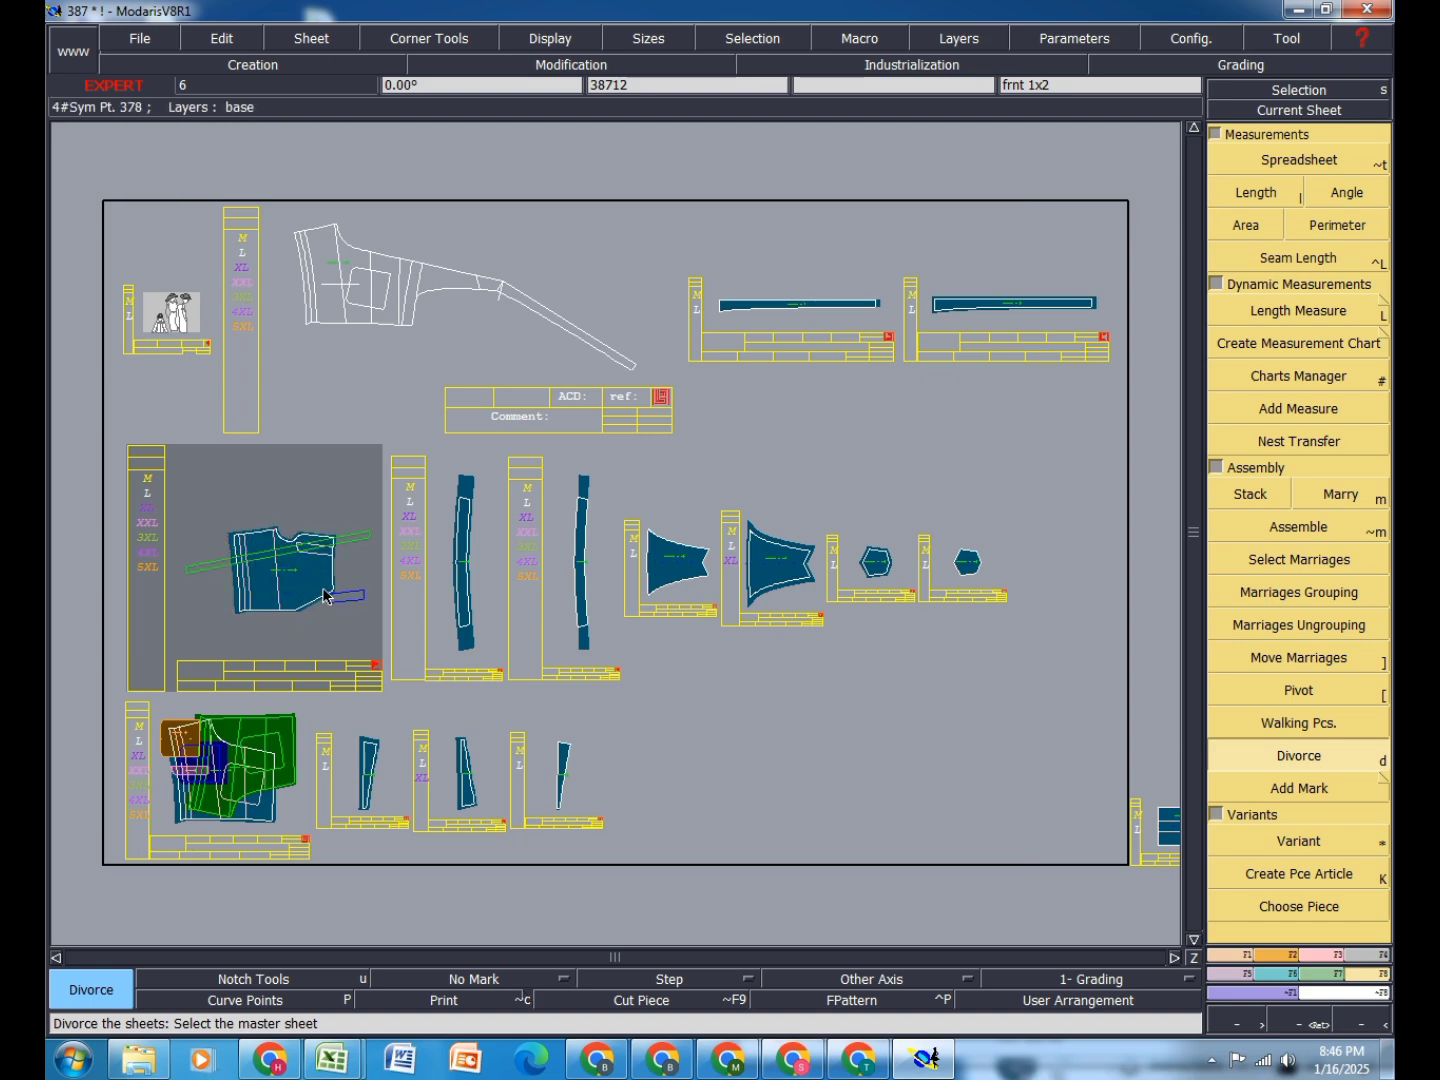
{"action": "left_click", "coordinate": [338, 596]}
{"action": "left_click", "coordinate": [328, 541]}
Step: Divorce all the pieces stacked on the back sheet 38722
{"action": "left_click", "coordinate": [236, 781]}
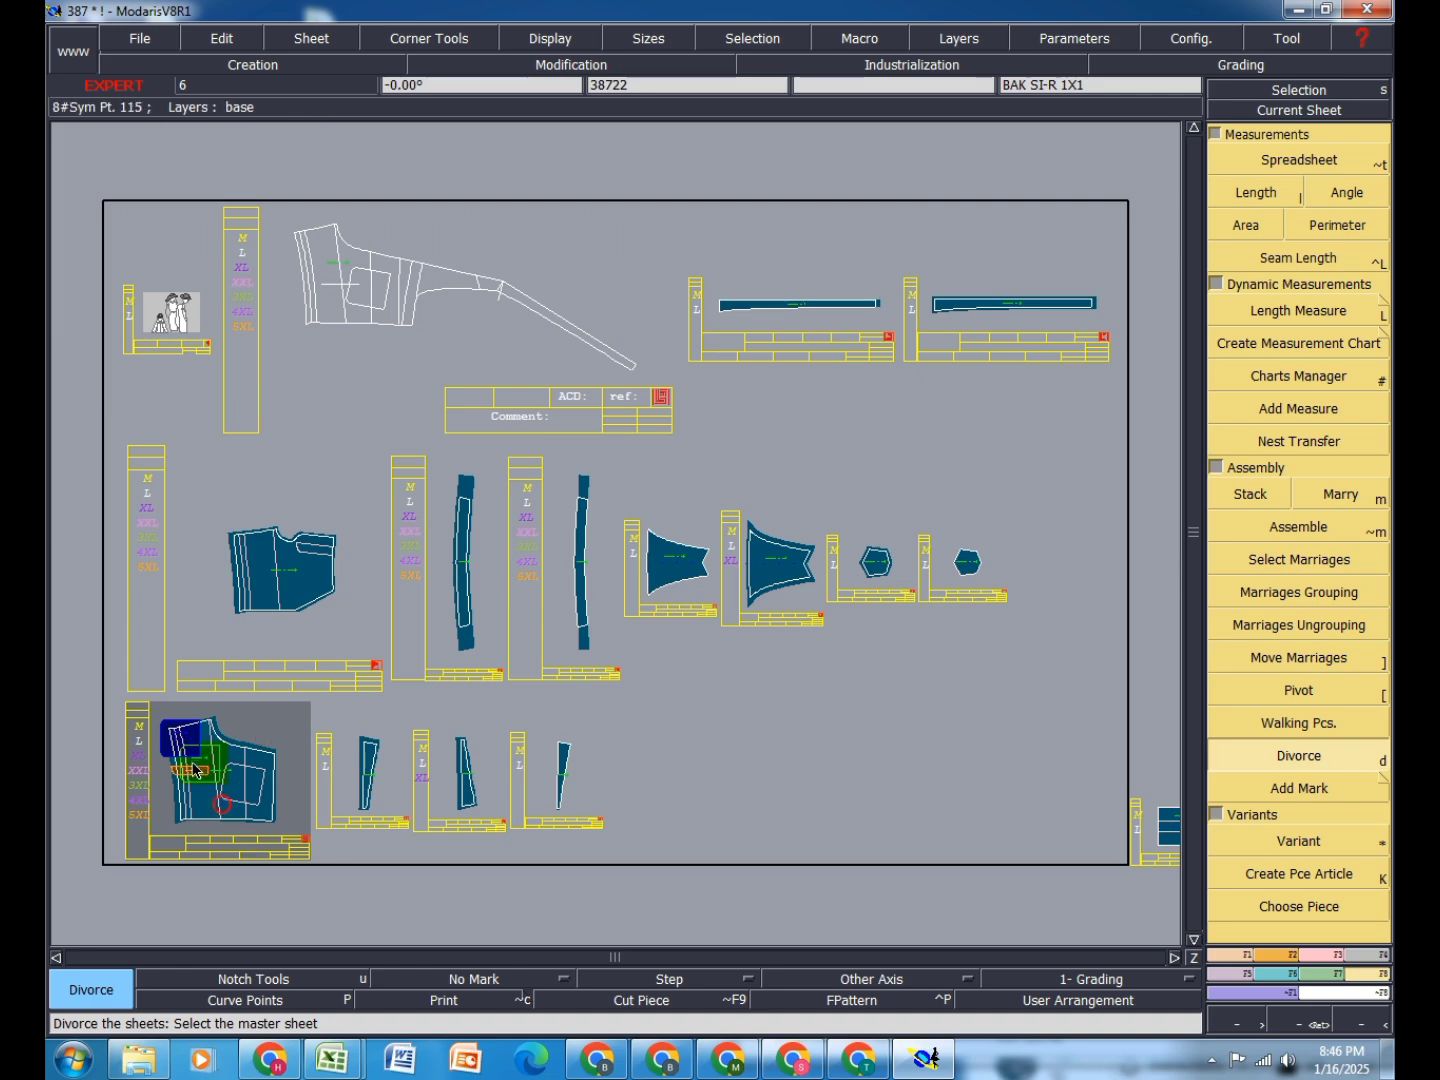
{"action": "left_click", "coordinate": [176, 749]}
{"action": "left_click", "coordinate": [175, 748]}
{"action": "left_click", "coordinate": [196, 766]}
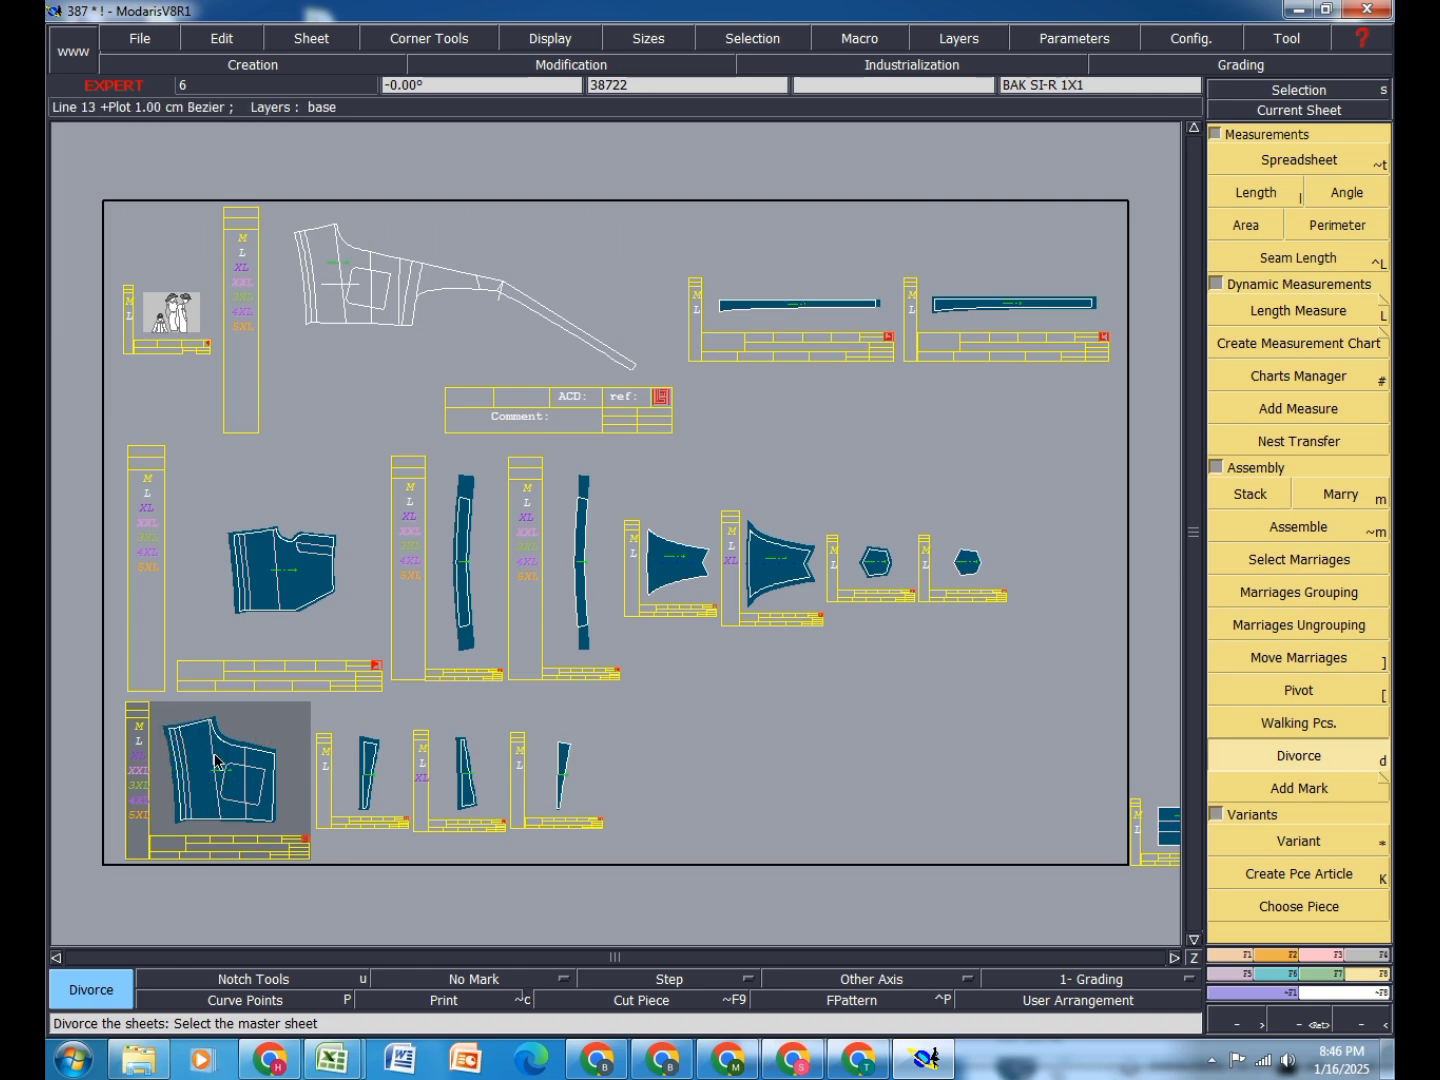
Step: Arrange the separated sheets on the desk and save the model, continuing past the detected anomalies
{"action": "key", "text": "j"}
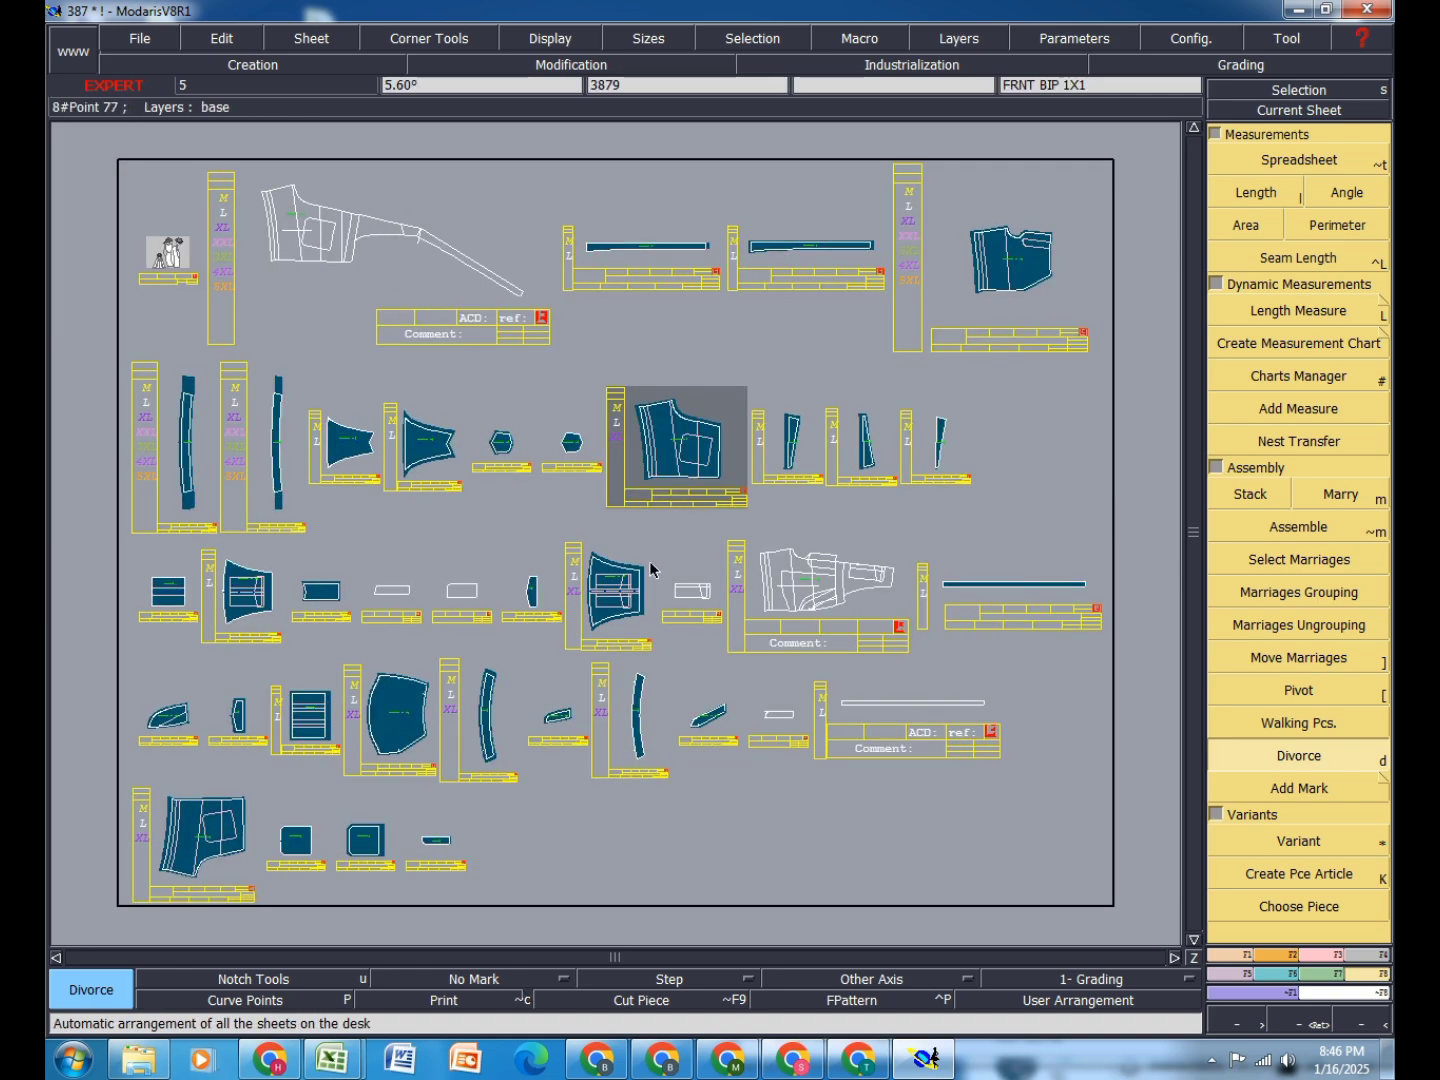
{"action": "left_click", "coordinate": [140, 38]}
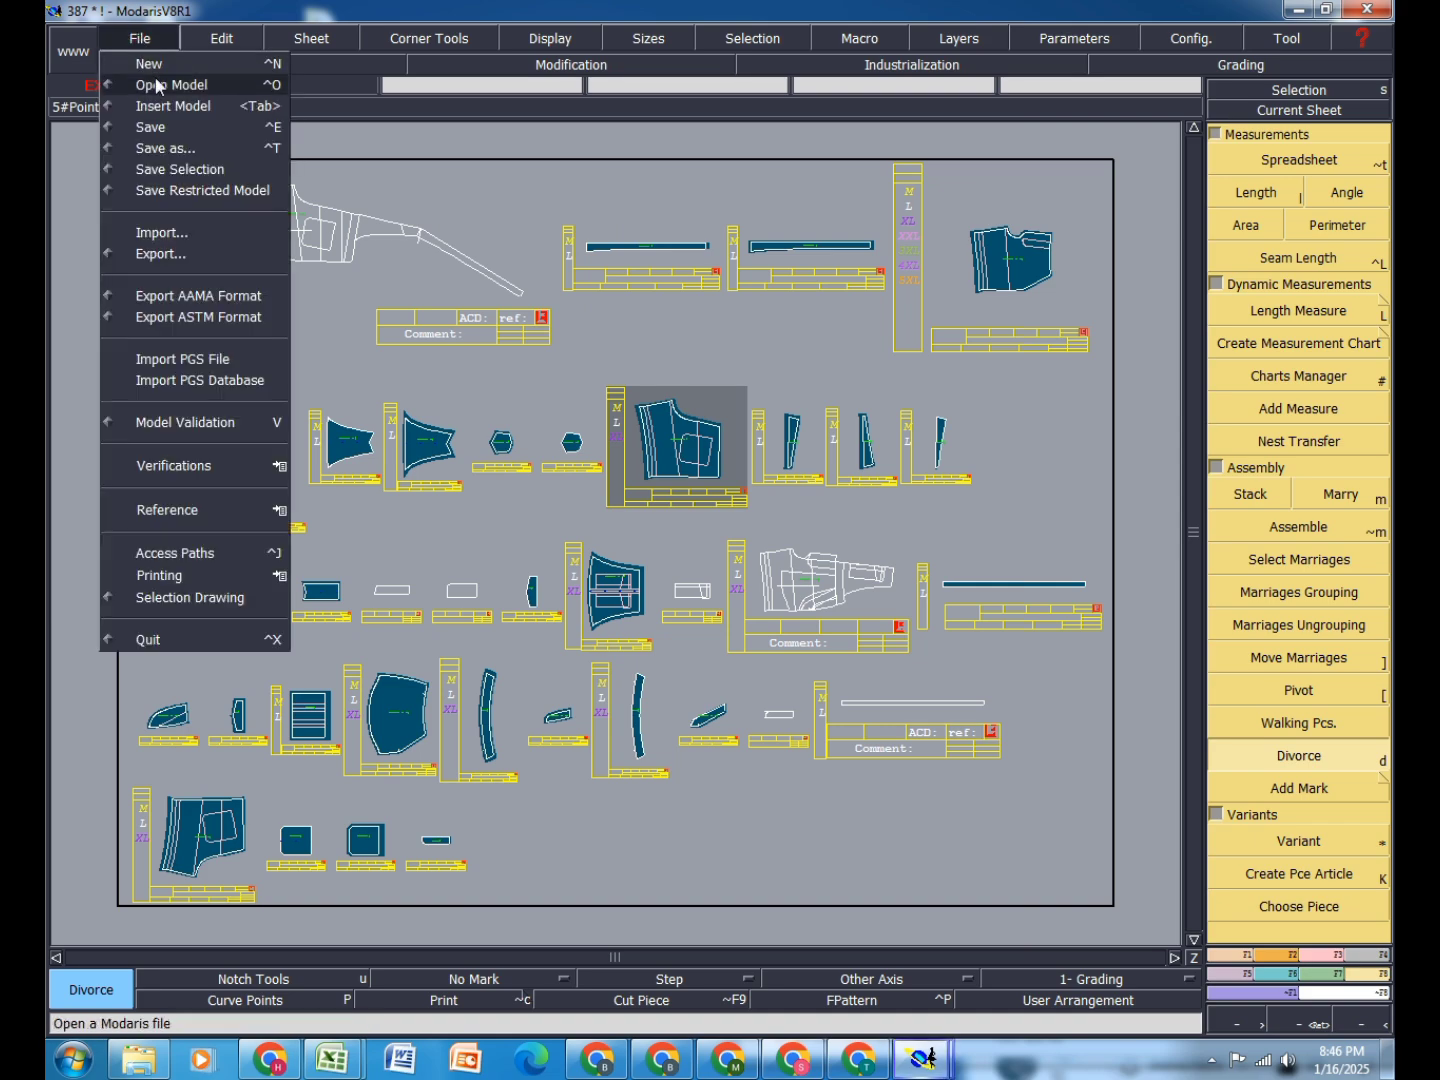
{"action": "left_click", "coordinate": [152, 127]}
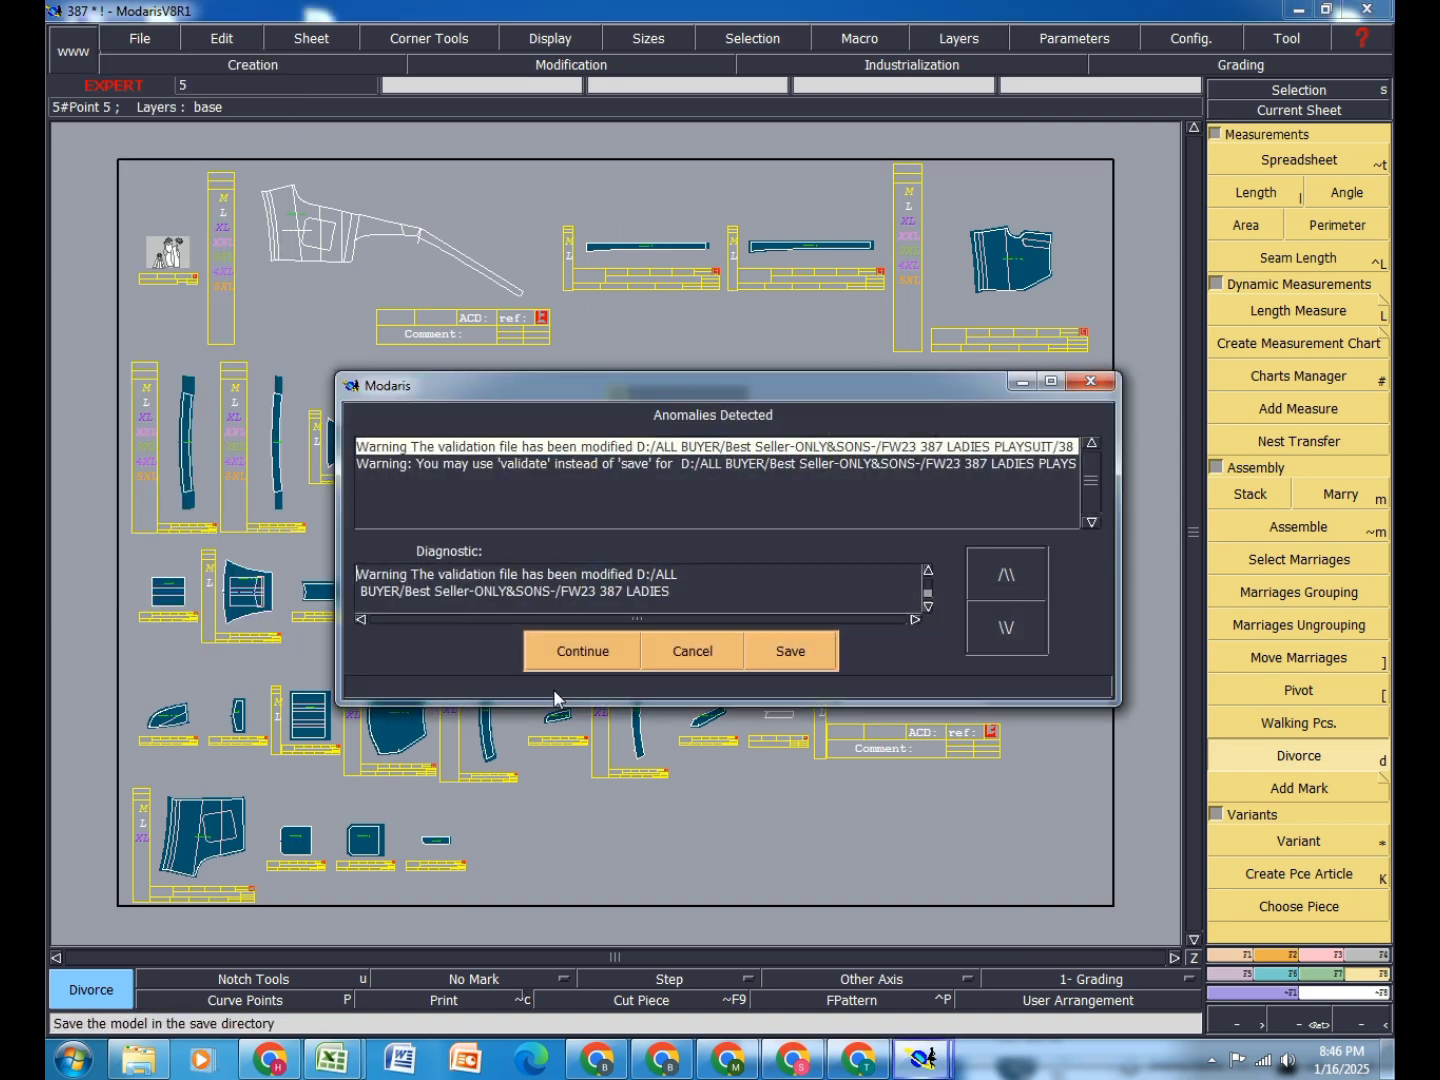
{"action": "left_click", "coordinate": [599, 648]}
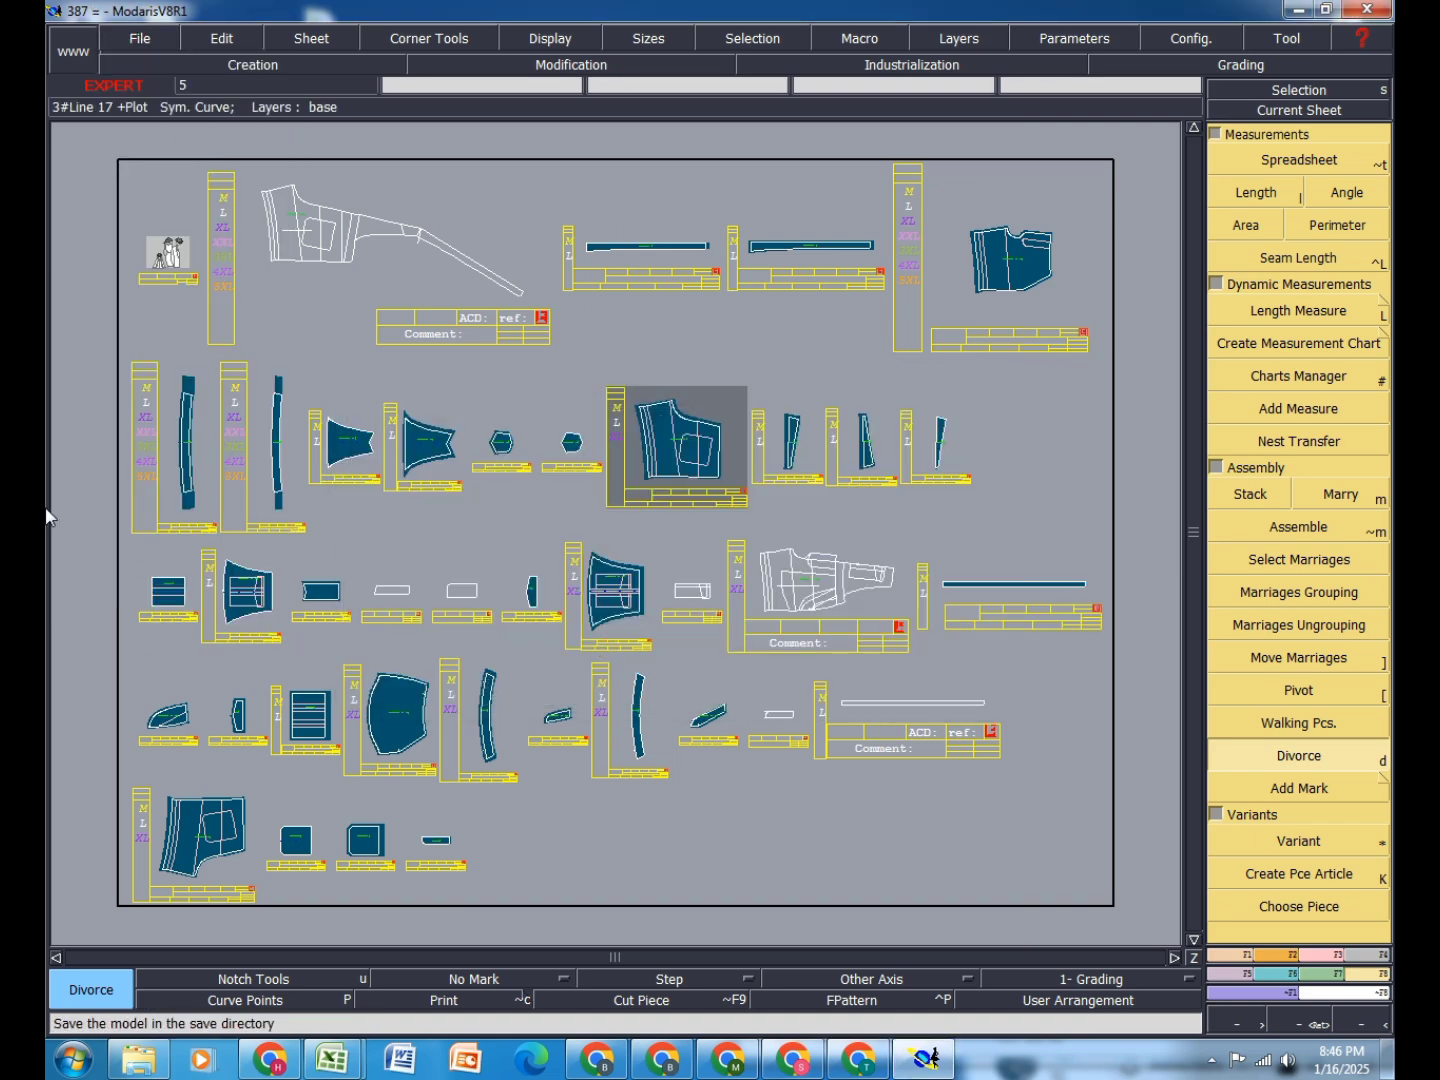
Step: Create a new variant named 387 and arrange its sheet on the desk with the pattern pieces
{"action": "left_click", "coordinate": [1346, 843]}
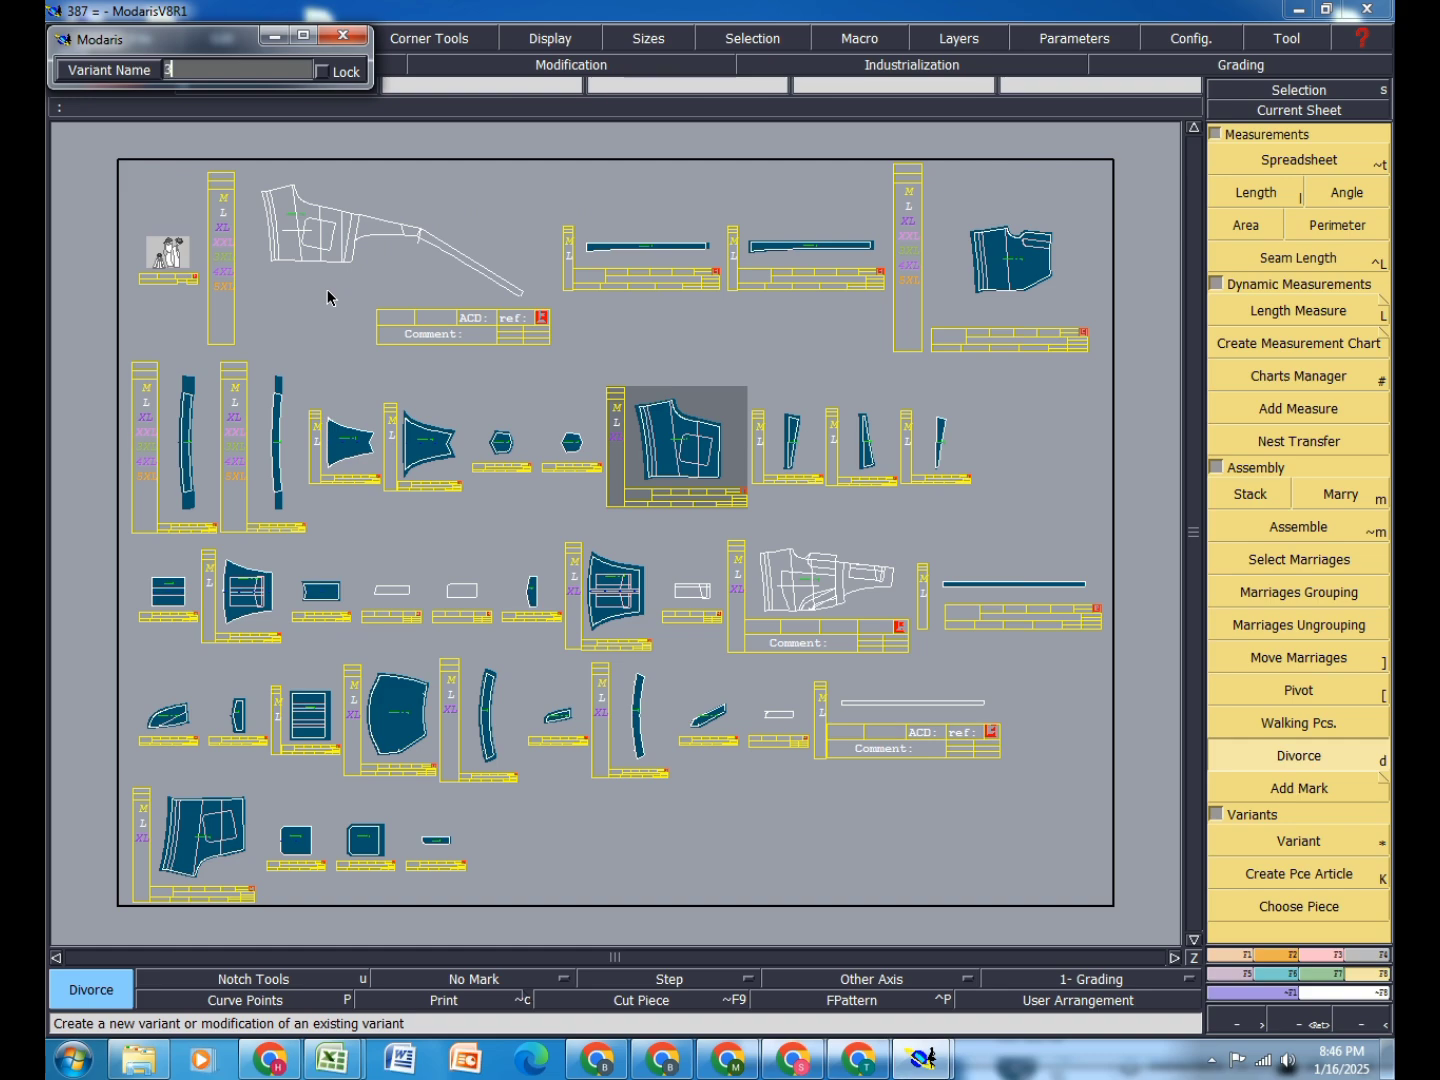
{"action": "key", "text": "Return"}
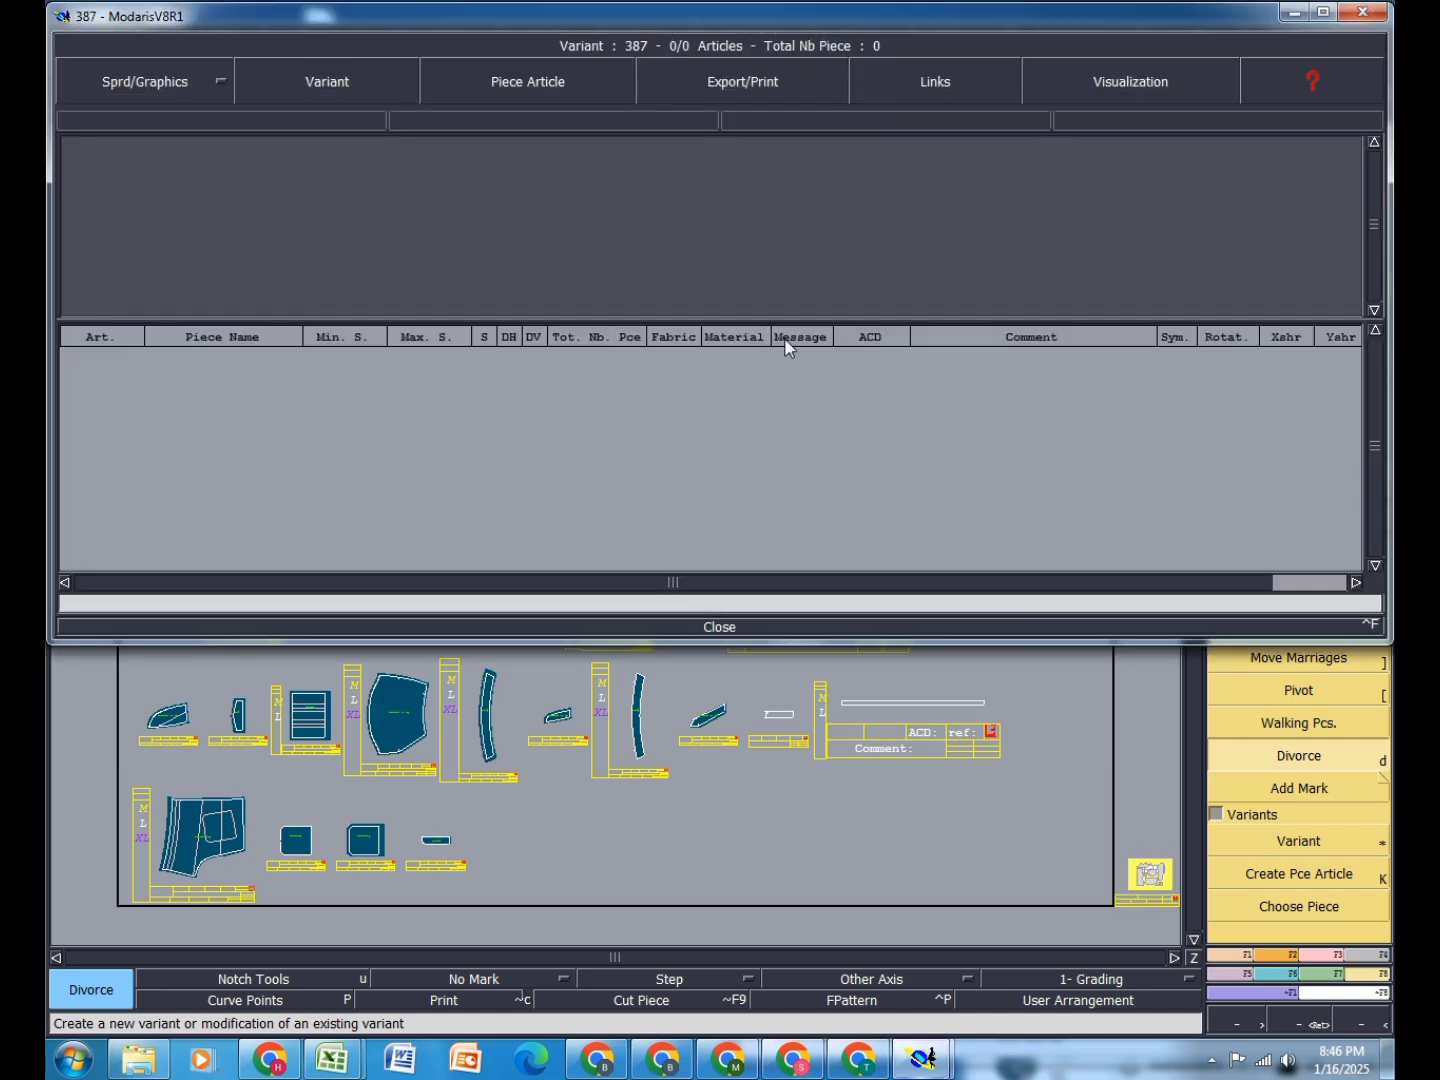
{"action": "left_click", "coordinate": [722, 630]}
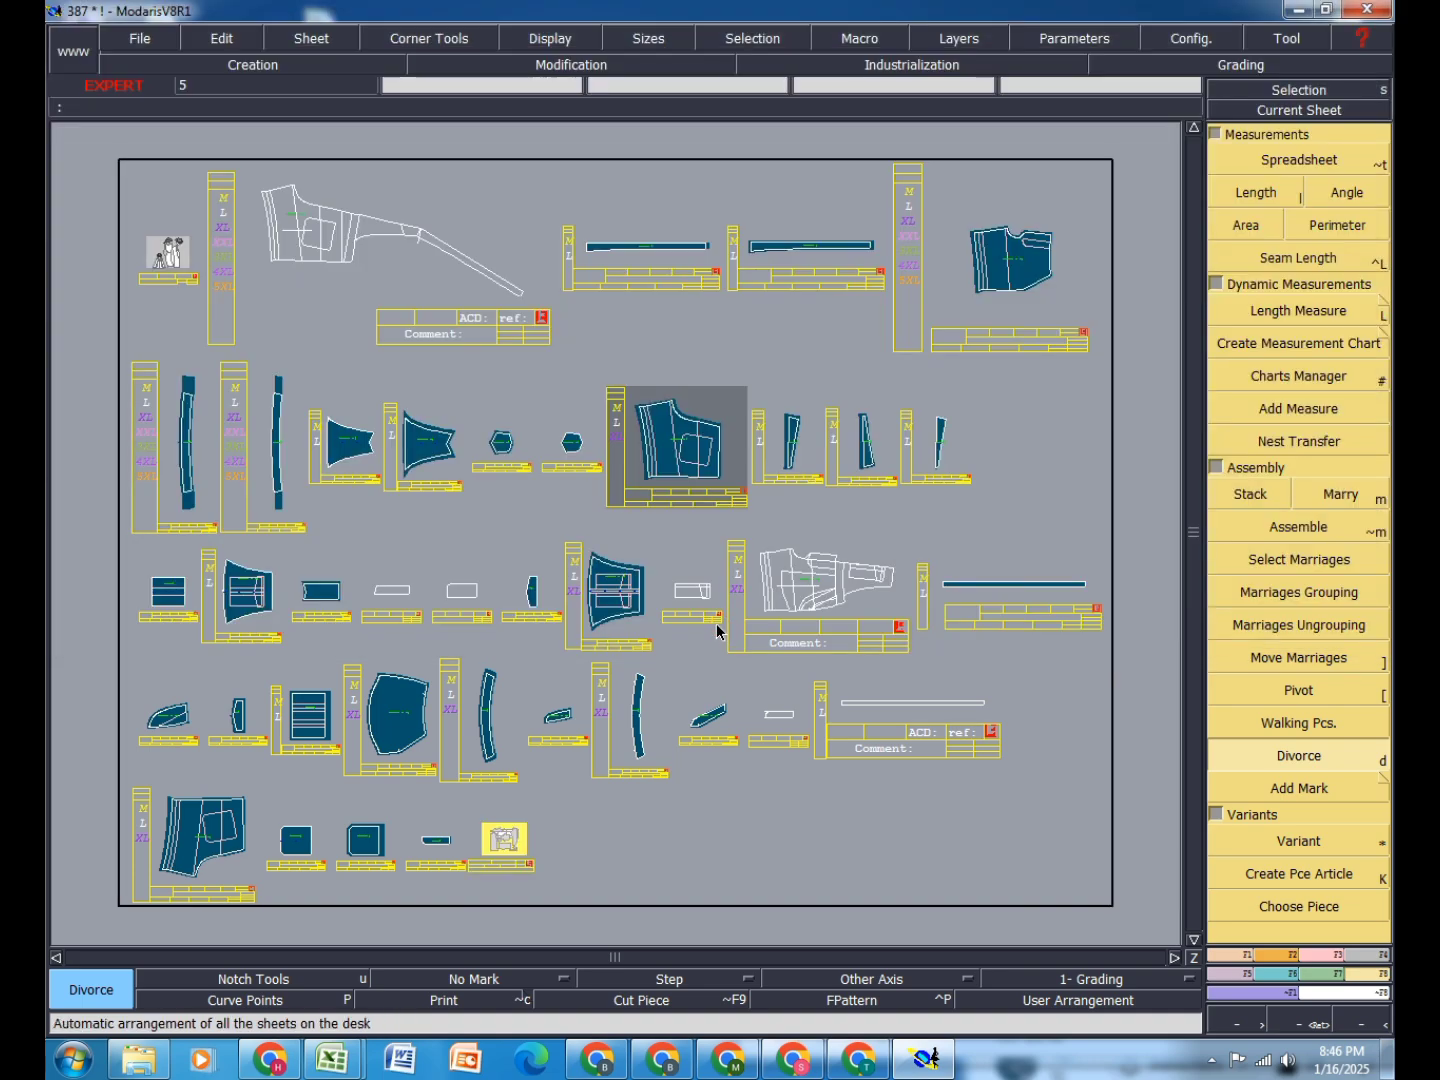
Step: Create piece articles in variant 387 for front 38712, both back panels, the two narrow tapered pieces beside 38722, strap 38731 and the long strip
{"action": "left_click", "coordinate": [1296, 875]}
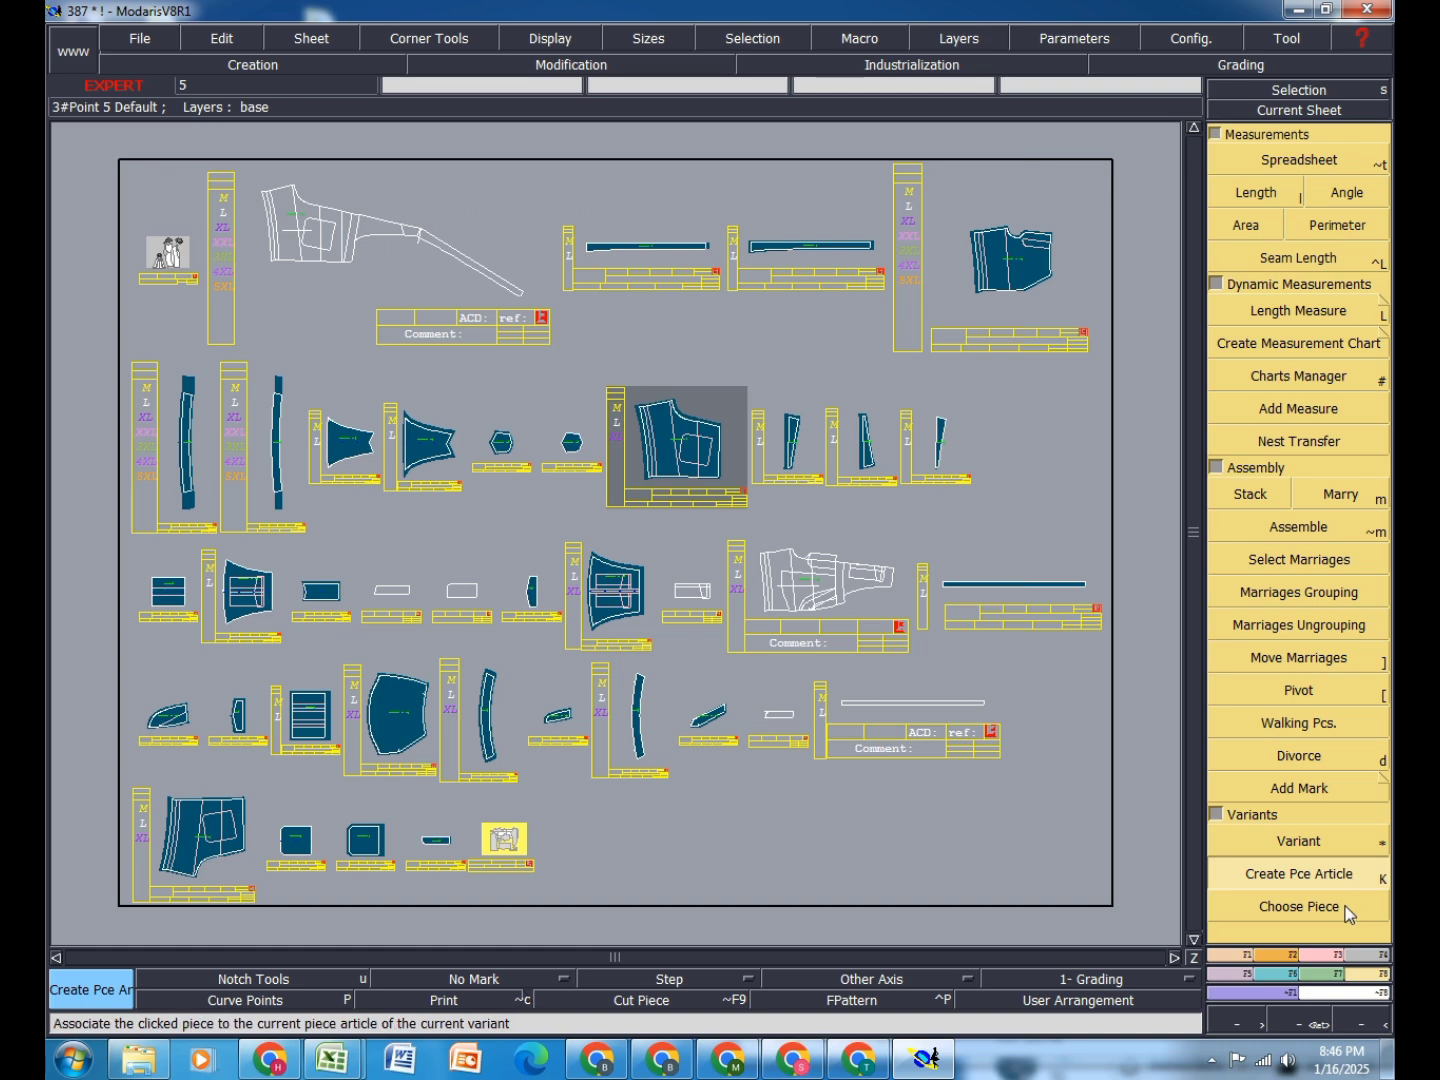
{"action": "left_click", "coordinate": [1026, 266]}
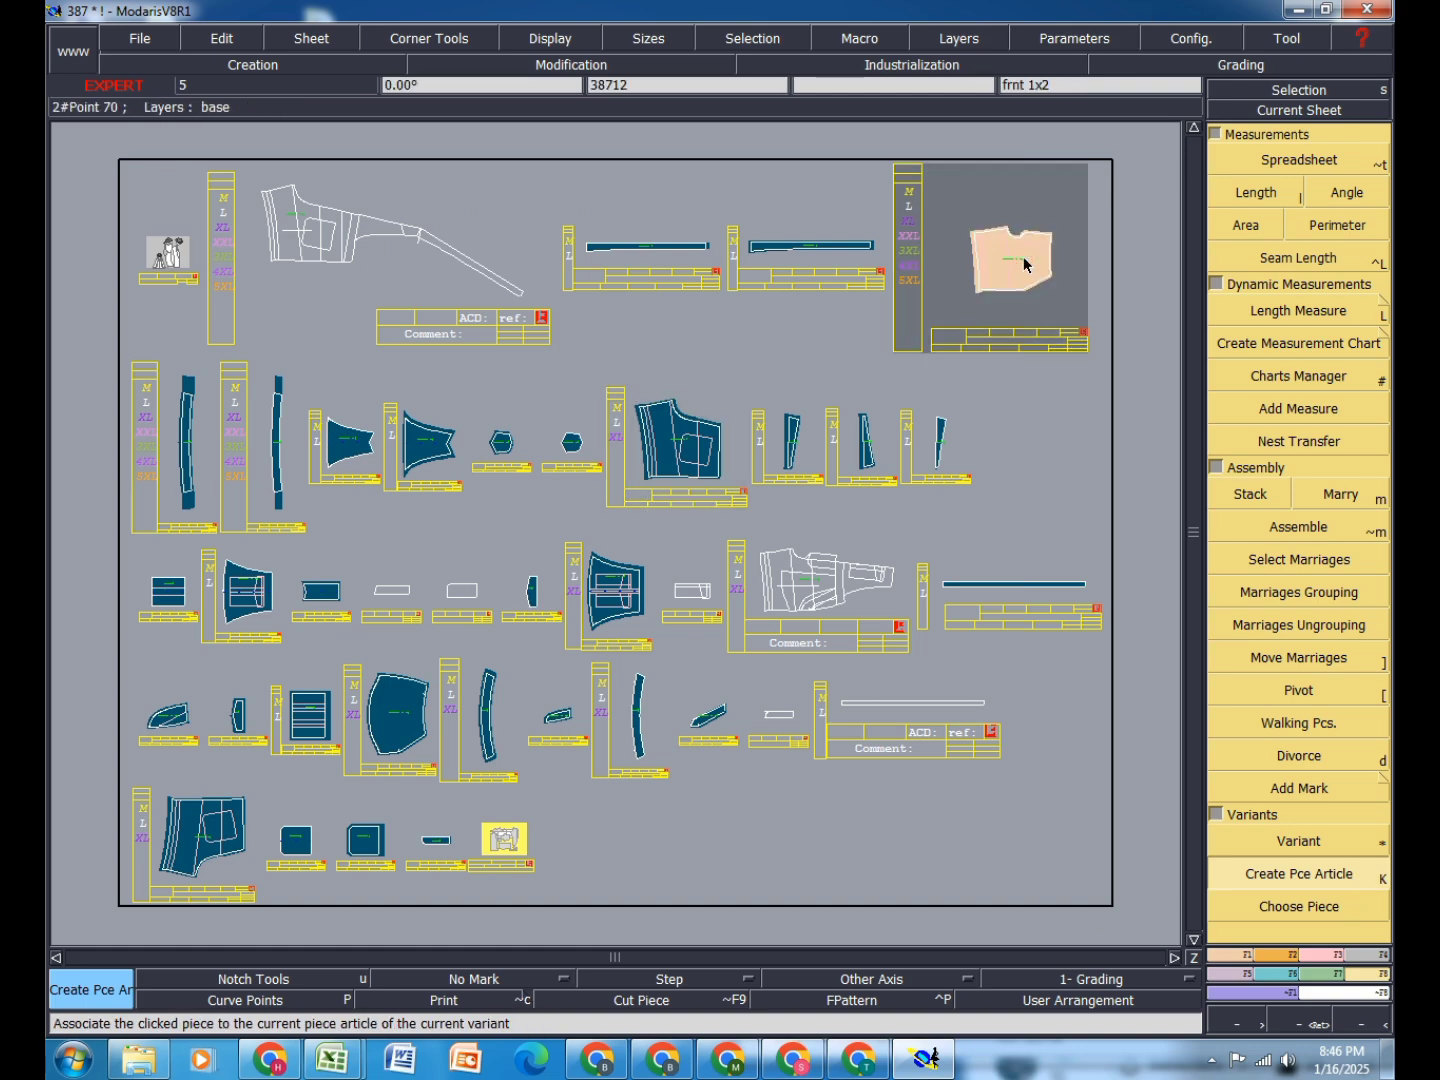
{"action": "left_click", "coordinate": [233, 810]}
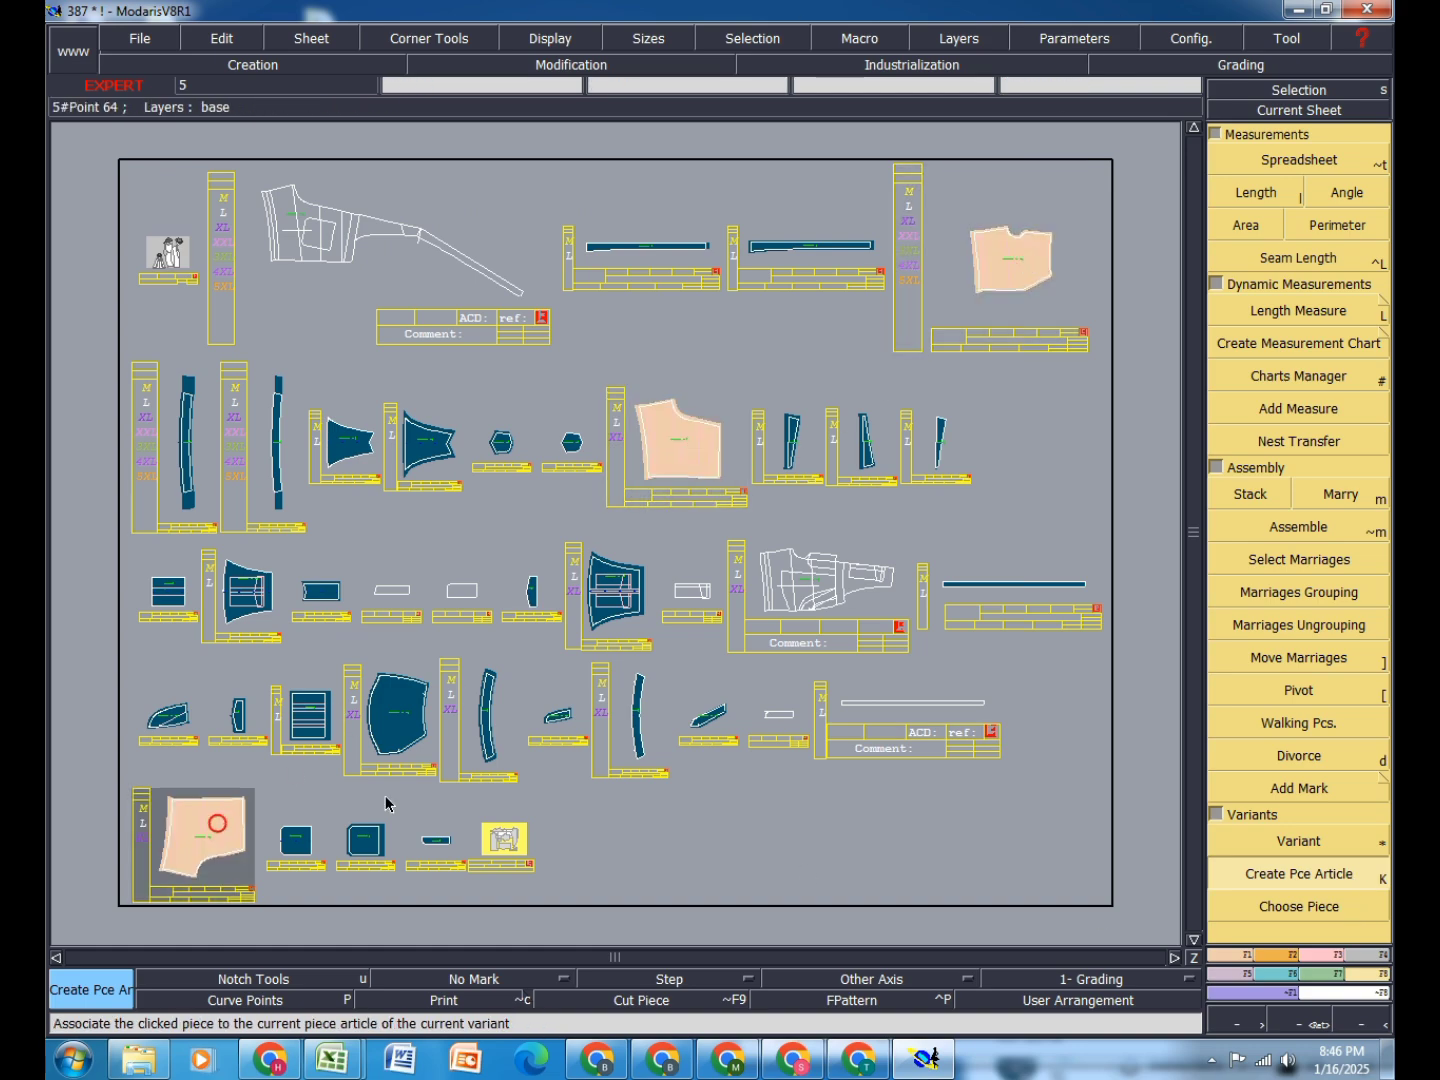
{"action": "left_click", "coordinate": [866, 459]}
{"action": "left_click", "coordinate": [835, 257]}
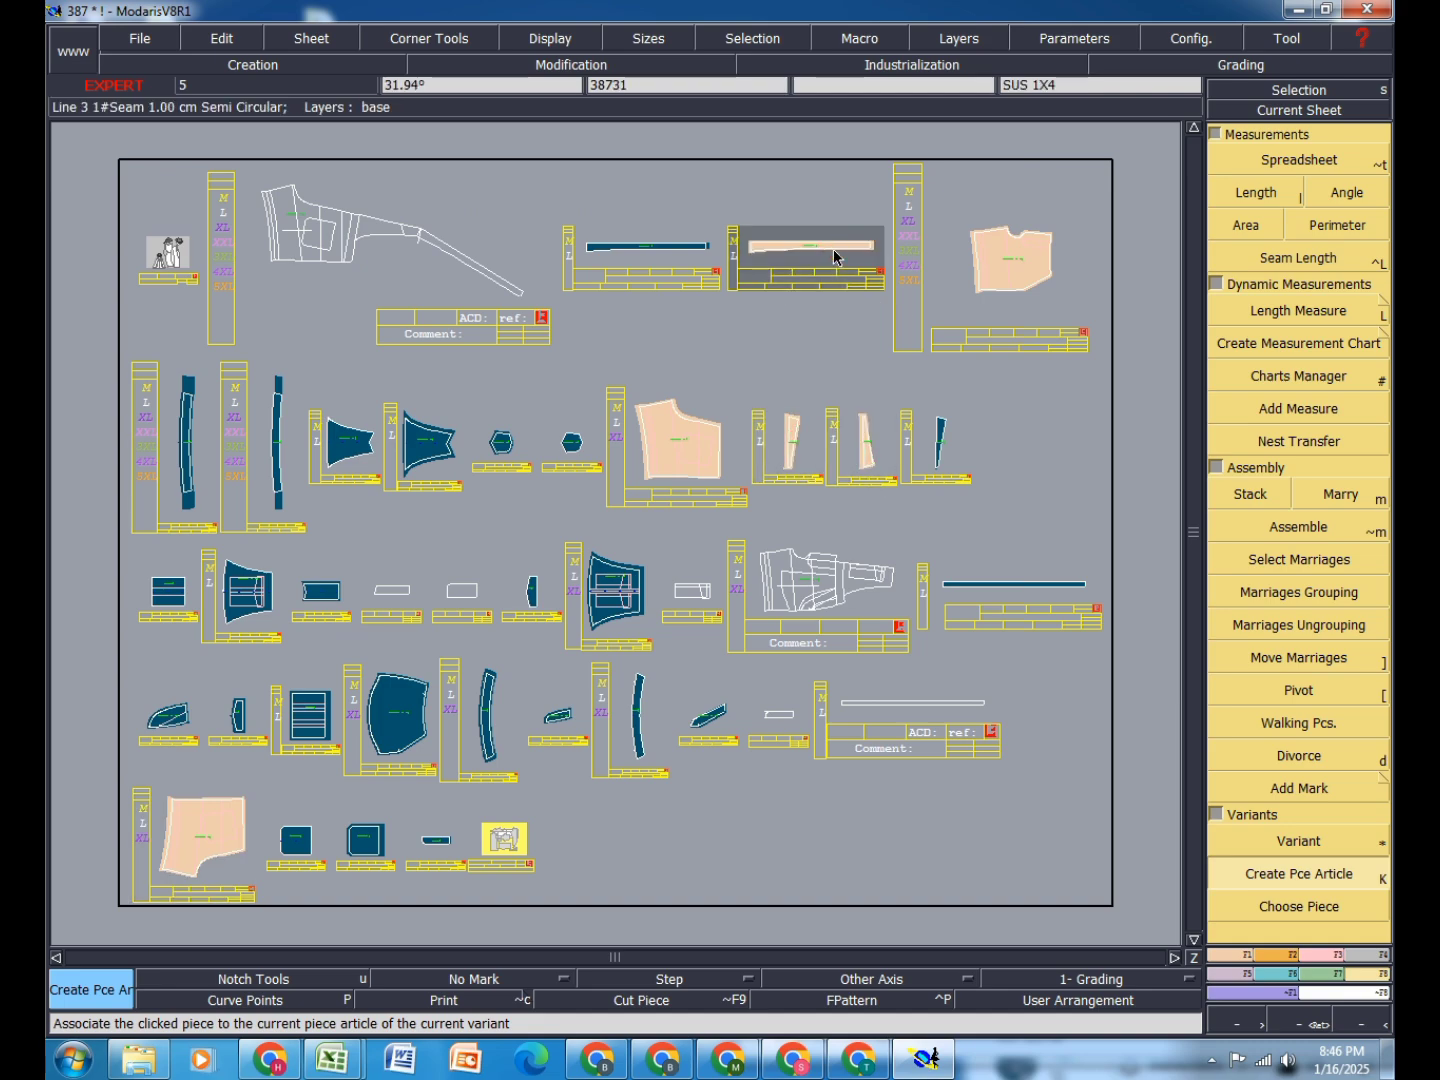
{"action": "left_click", "coordinate": [1010, 582]}
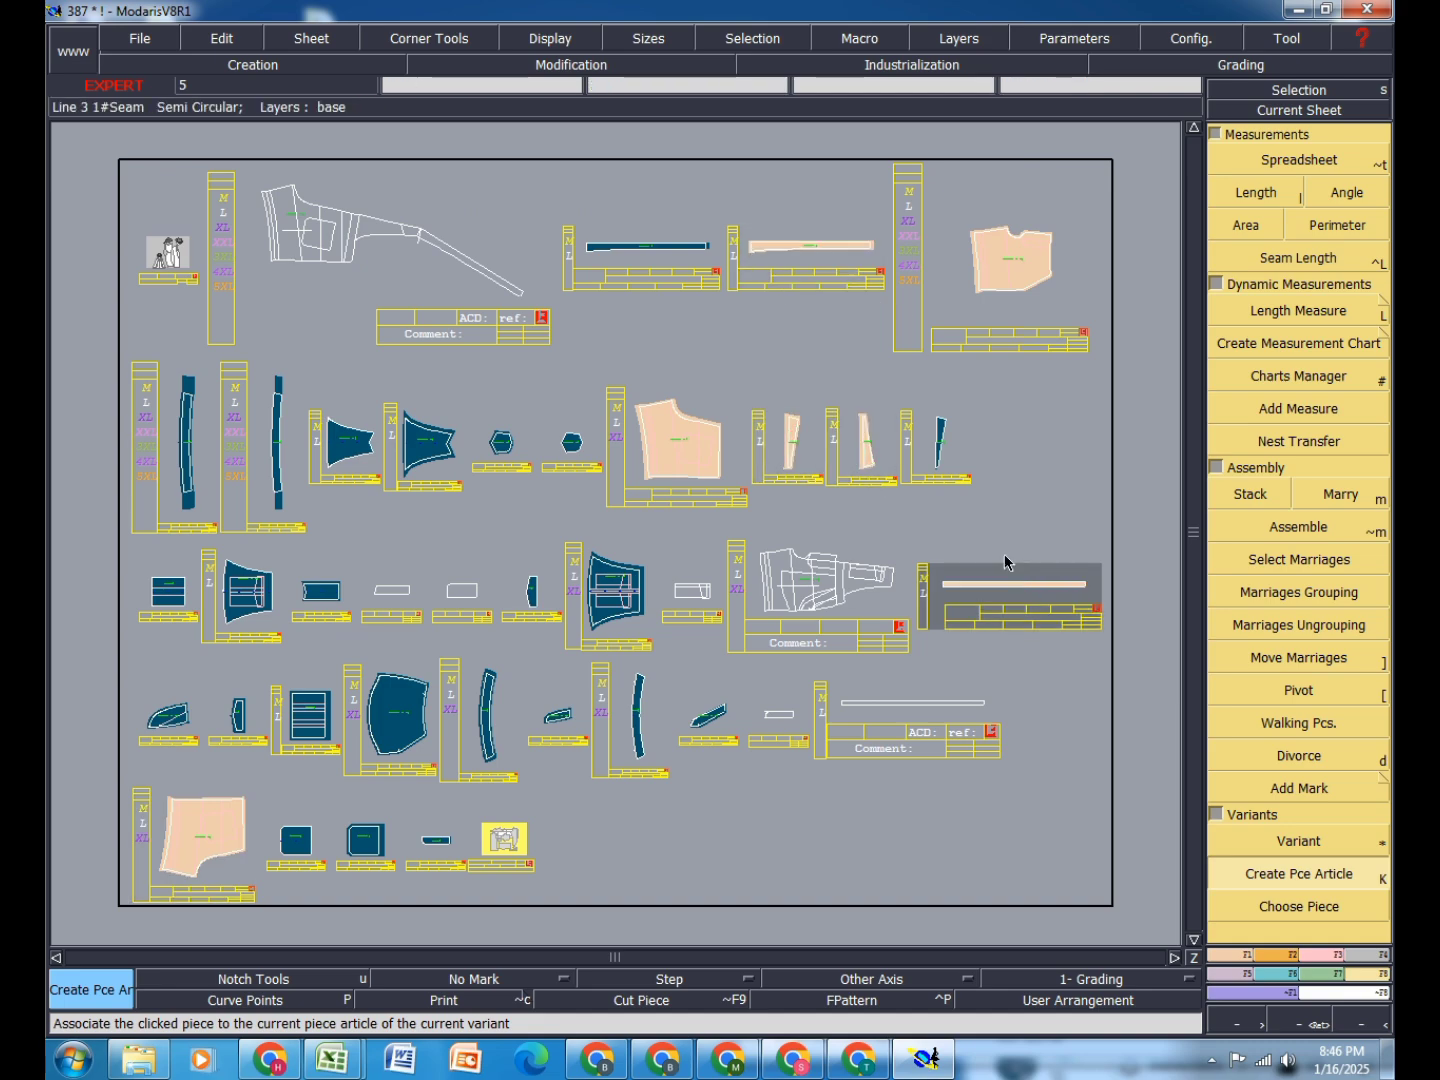
Step: Add piece articles for front bib 3879, the adjacent curved band, bib pocket 3875, flap 3876, facing 38713 and three small pieces to the variant
{"action": "left_click", "coordinate": [628, 598]}
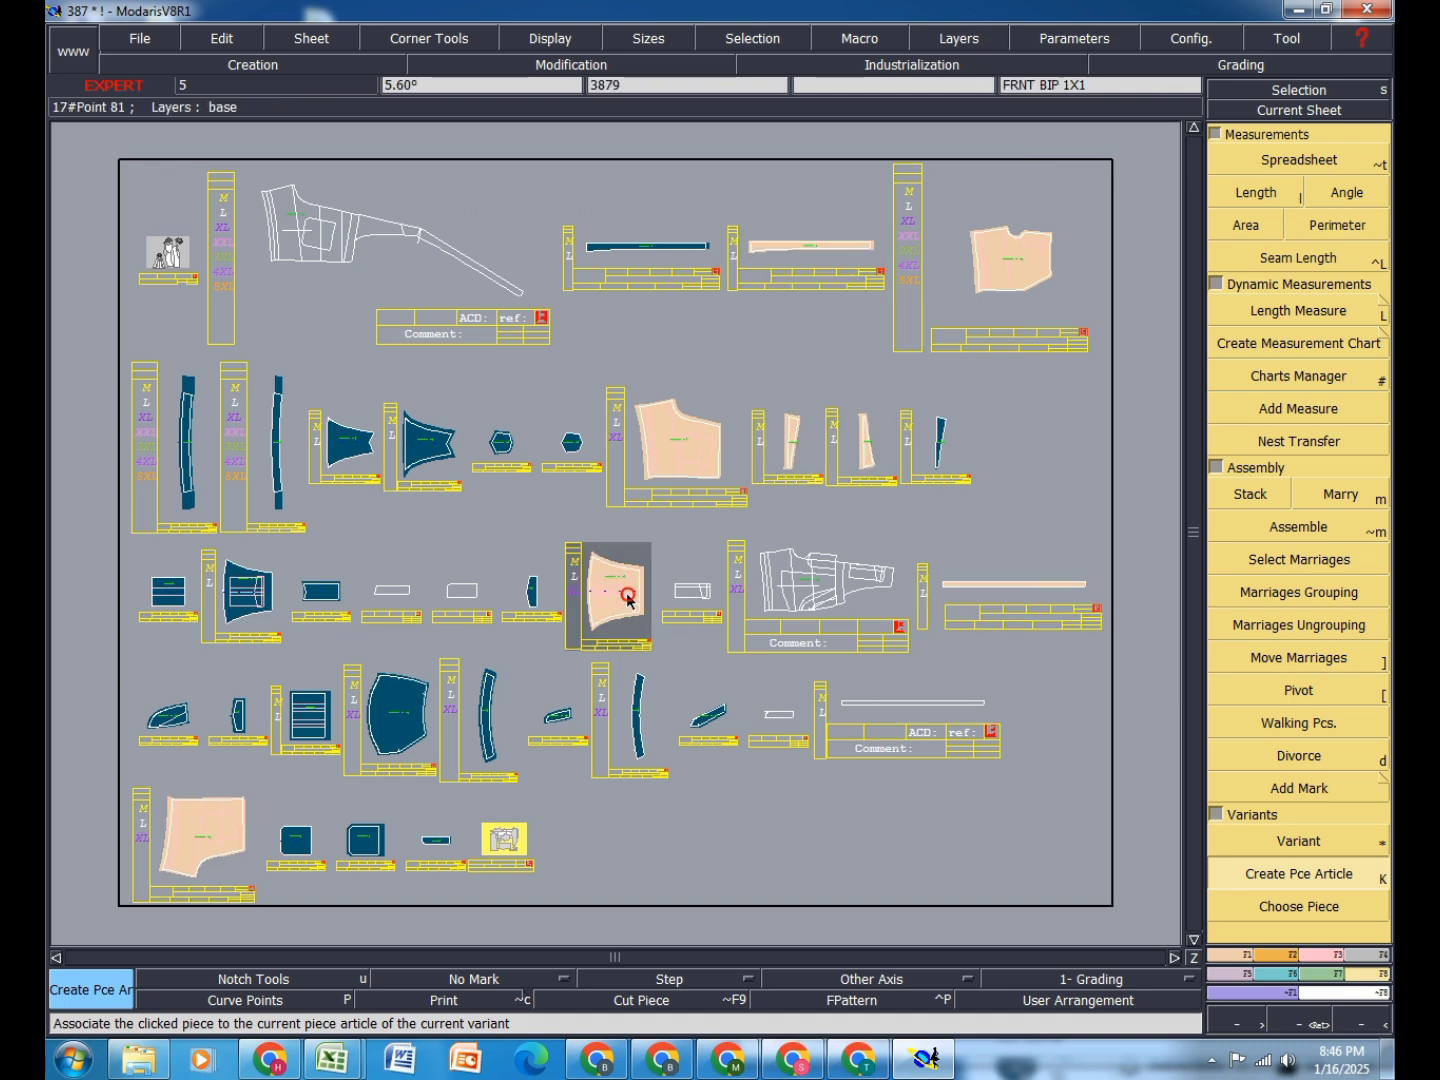
{"action": "left_click", "coordinate": [487, 741]}
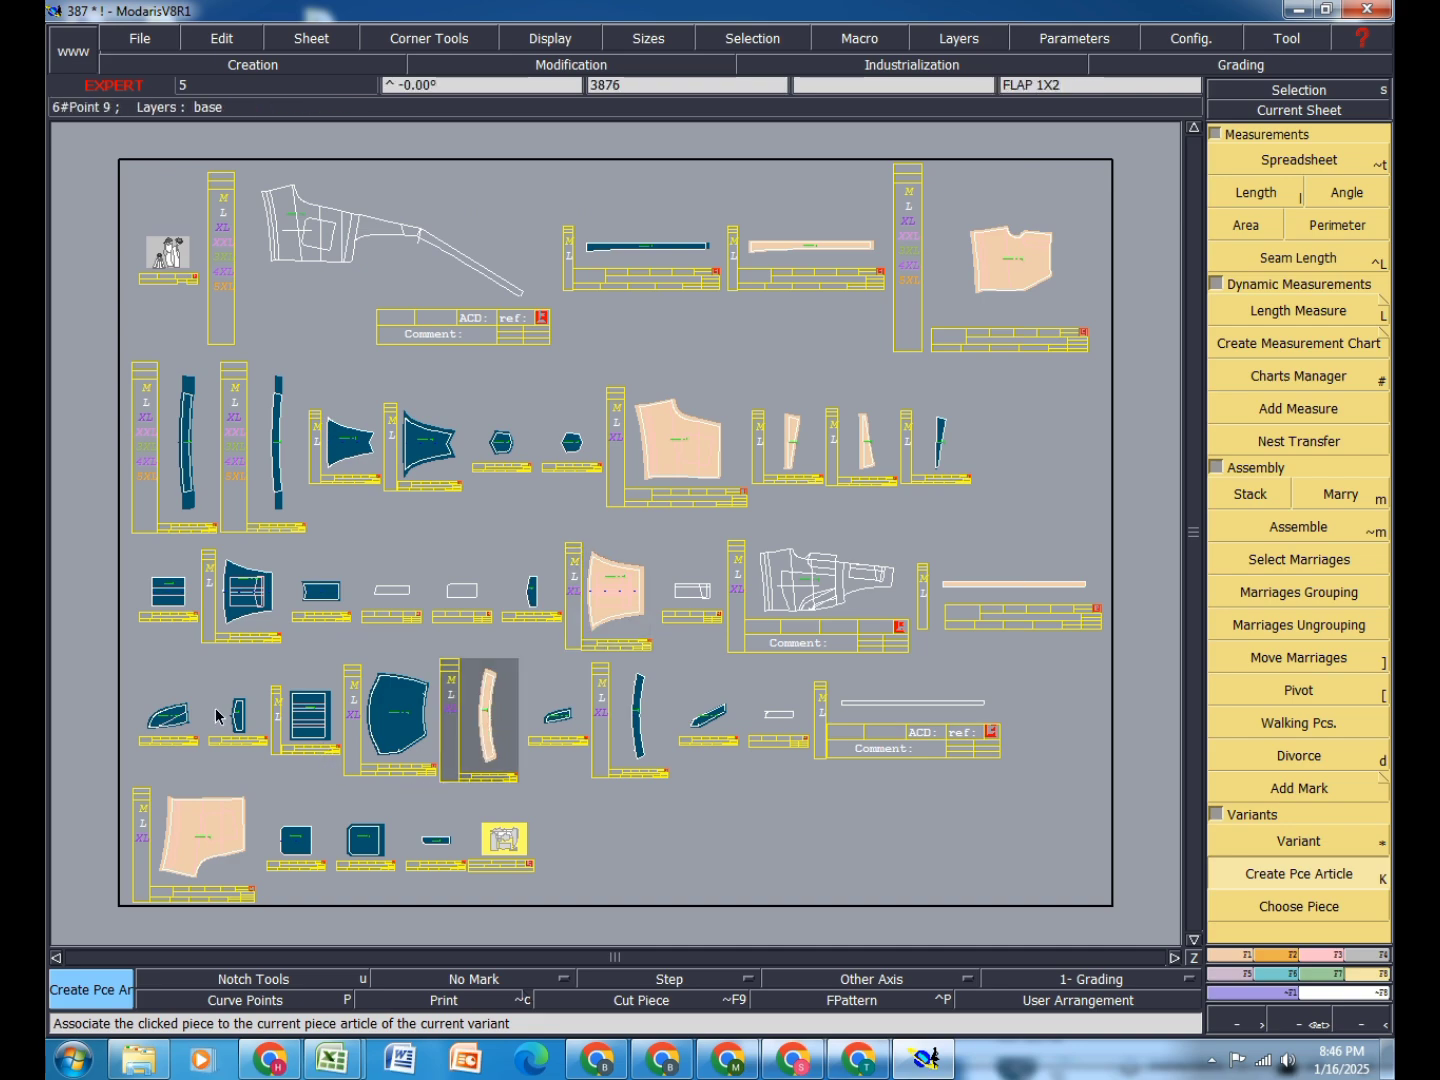
{"action": "left_click", "coordinate": [311, 716]}
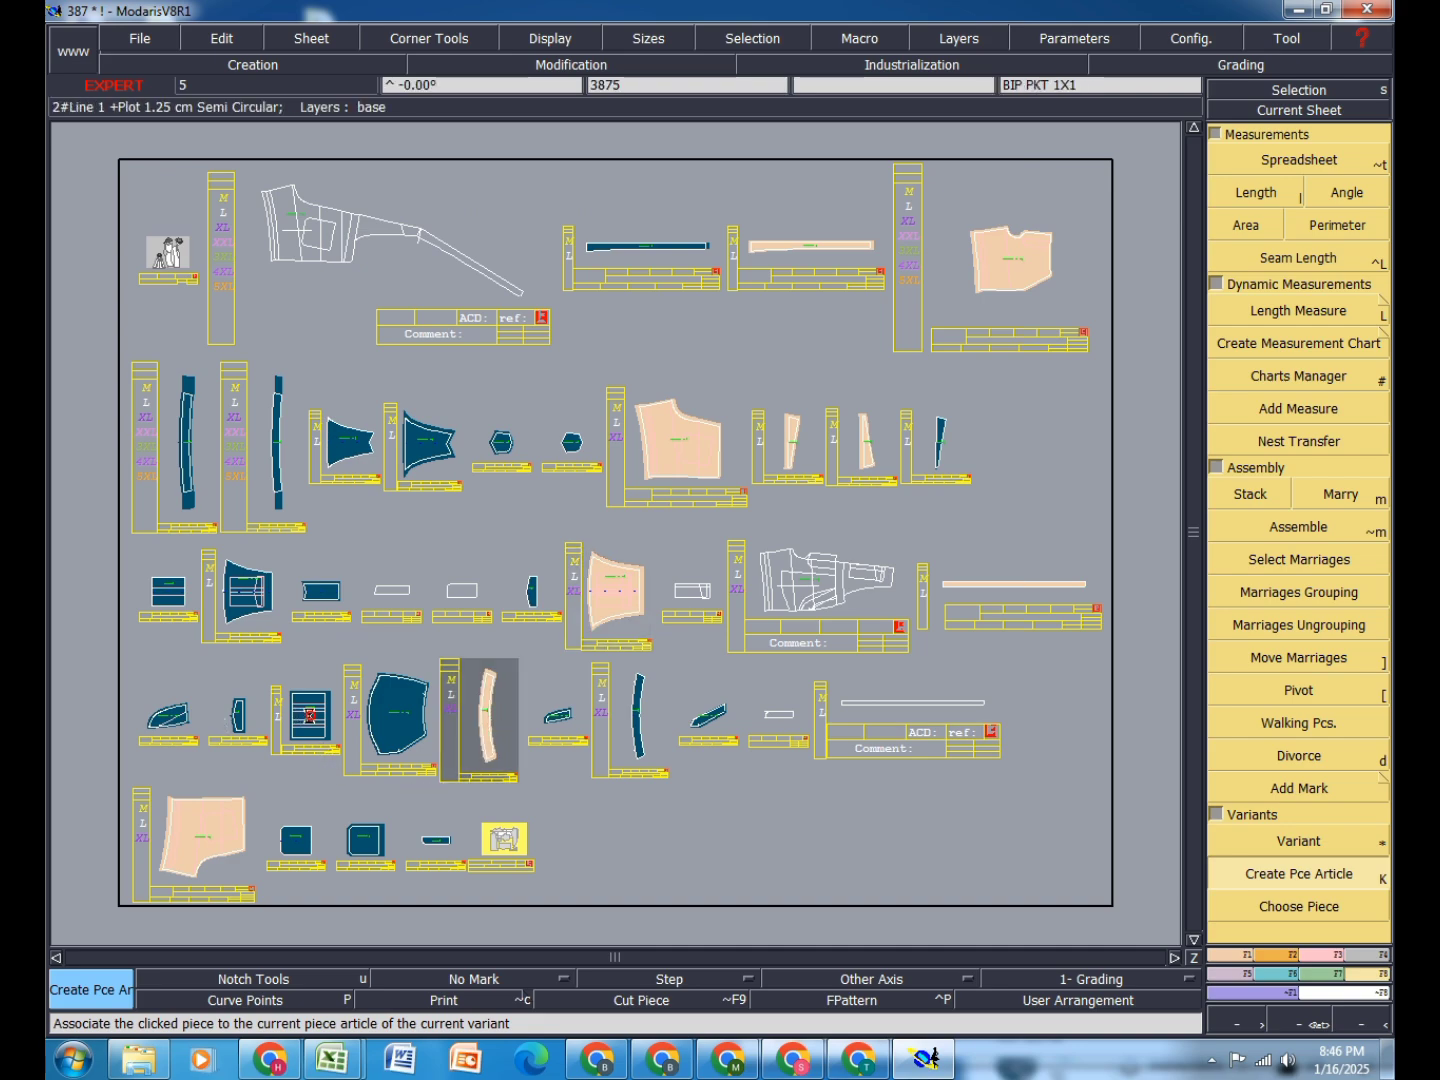
{"action": "left_click", "coordinate": [240, 716]}
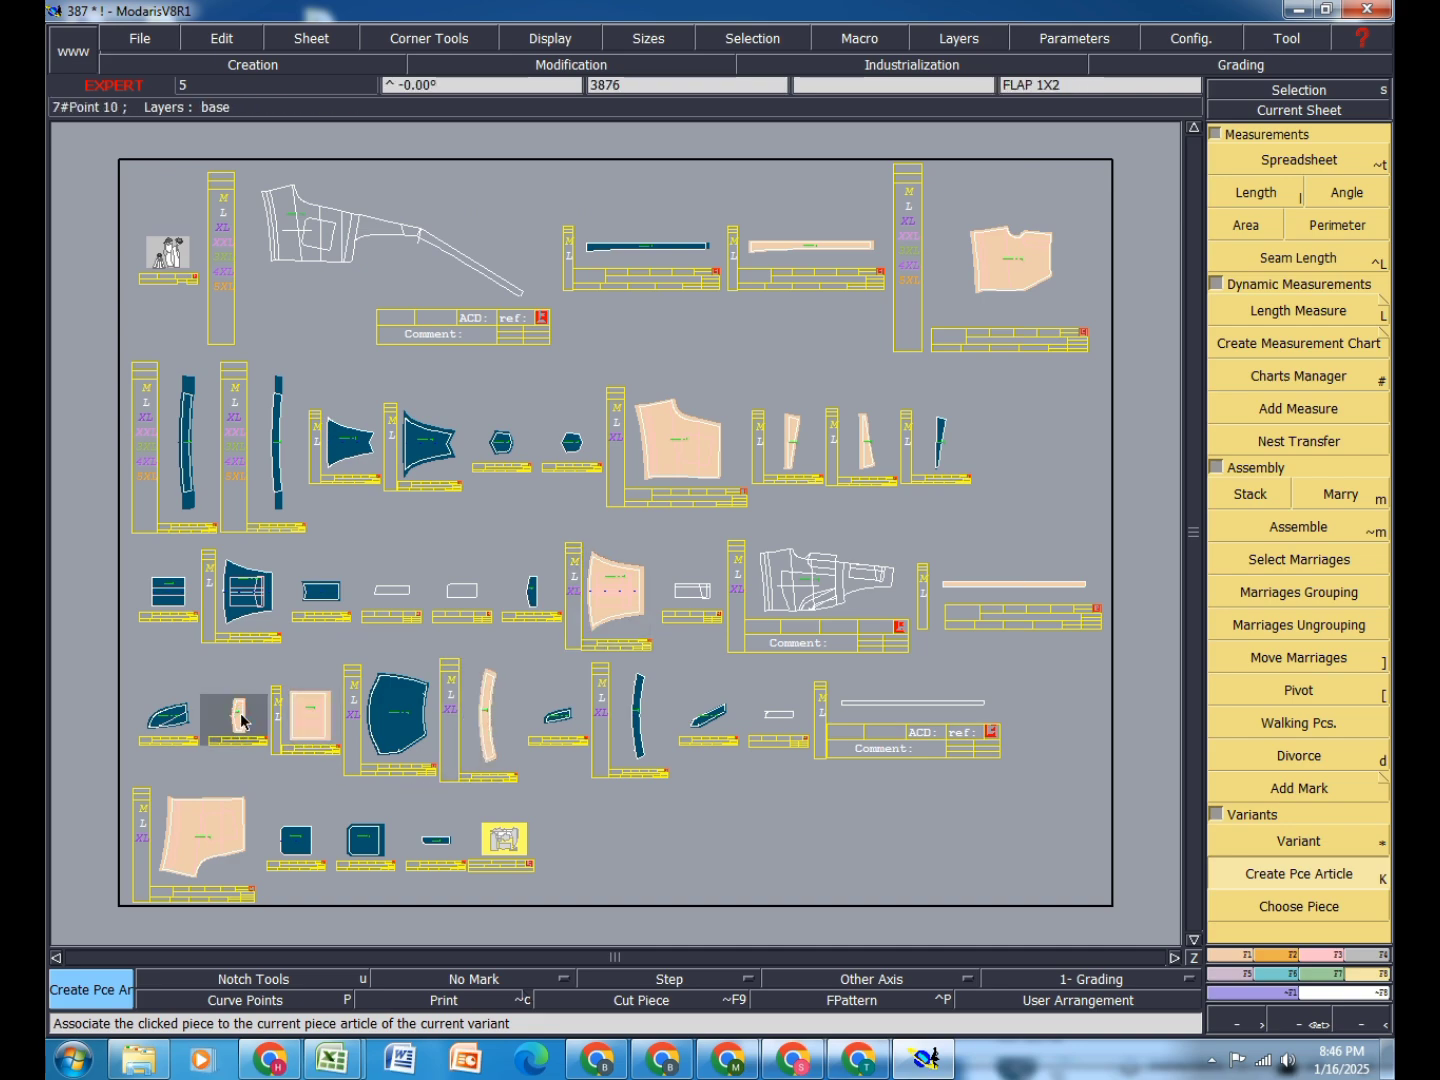
{"action": "left_click", "coordinate": [168, 716]}
{"action": "left_click", "coordinate": [319, 591]}
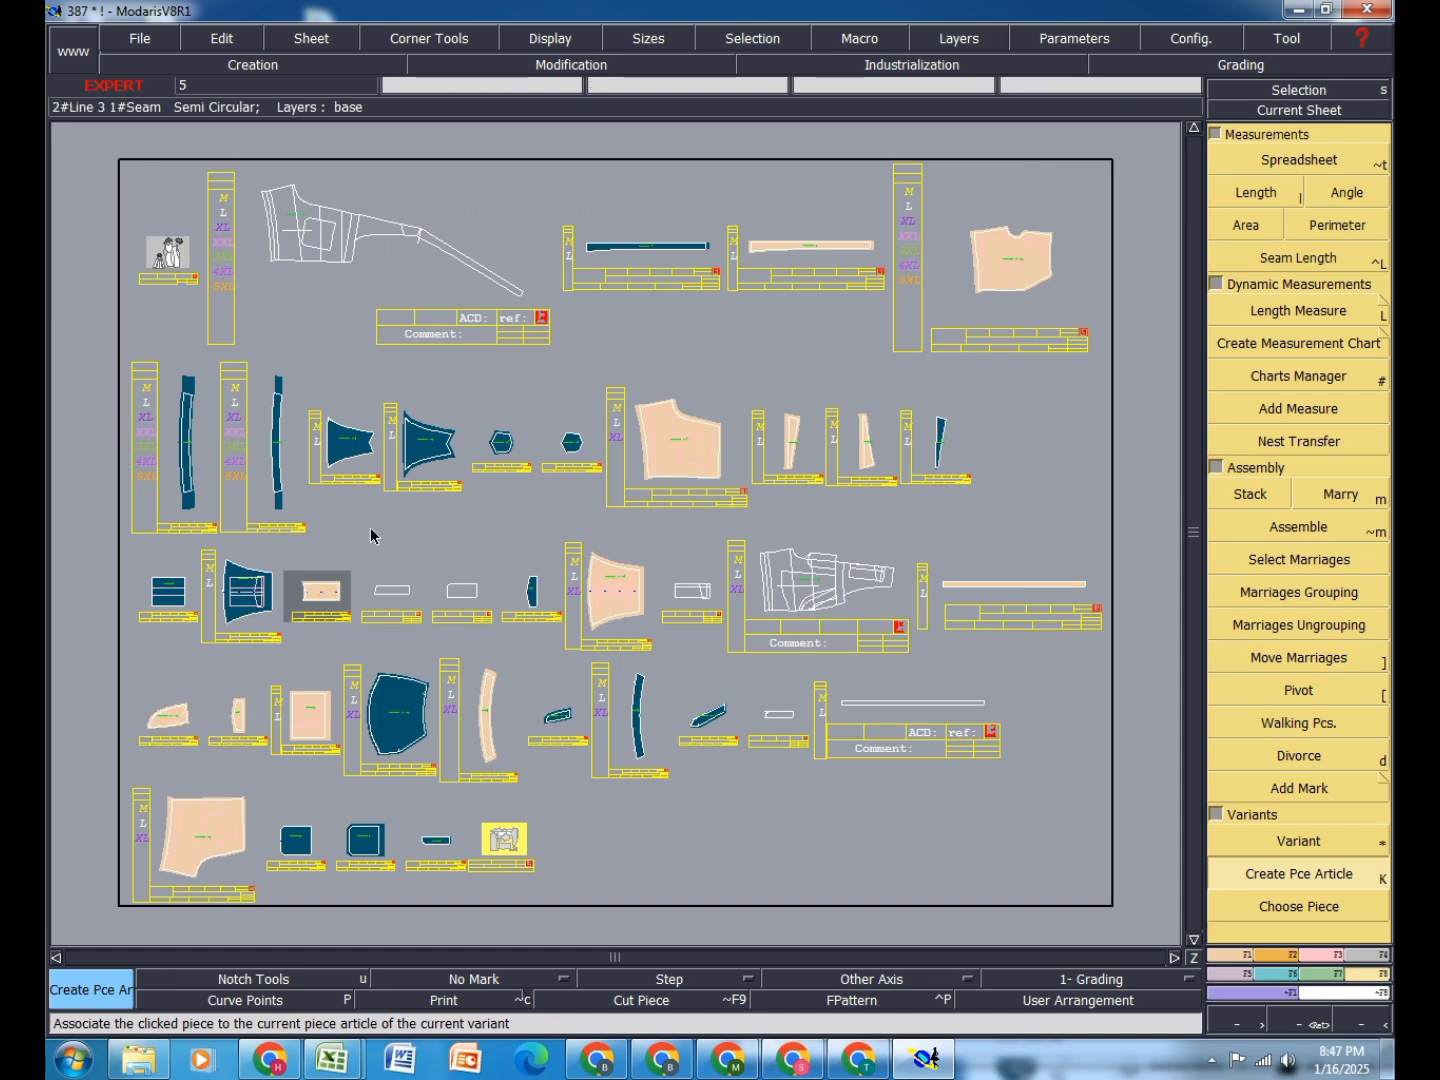
{"action": "left_click", "coordinate": [706, 726]}
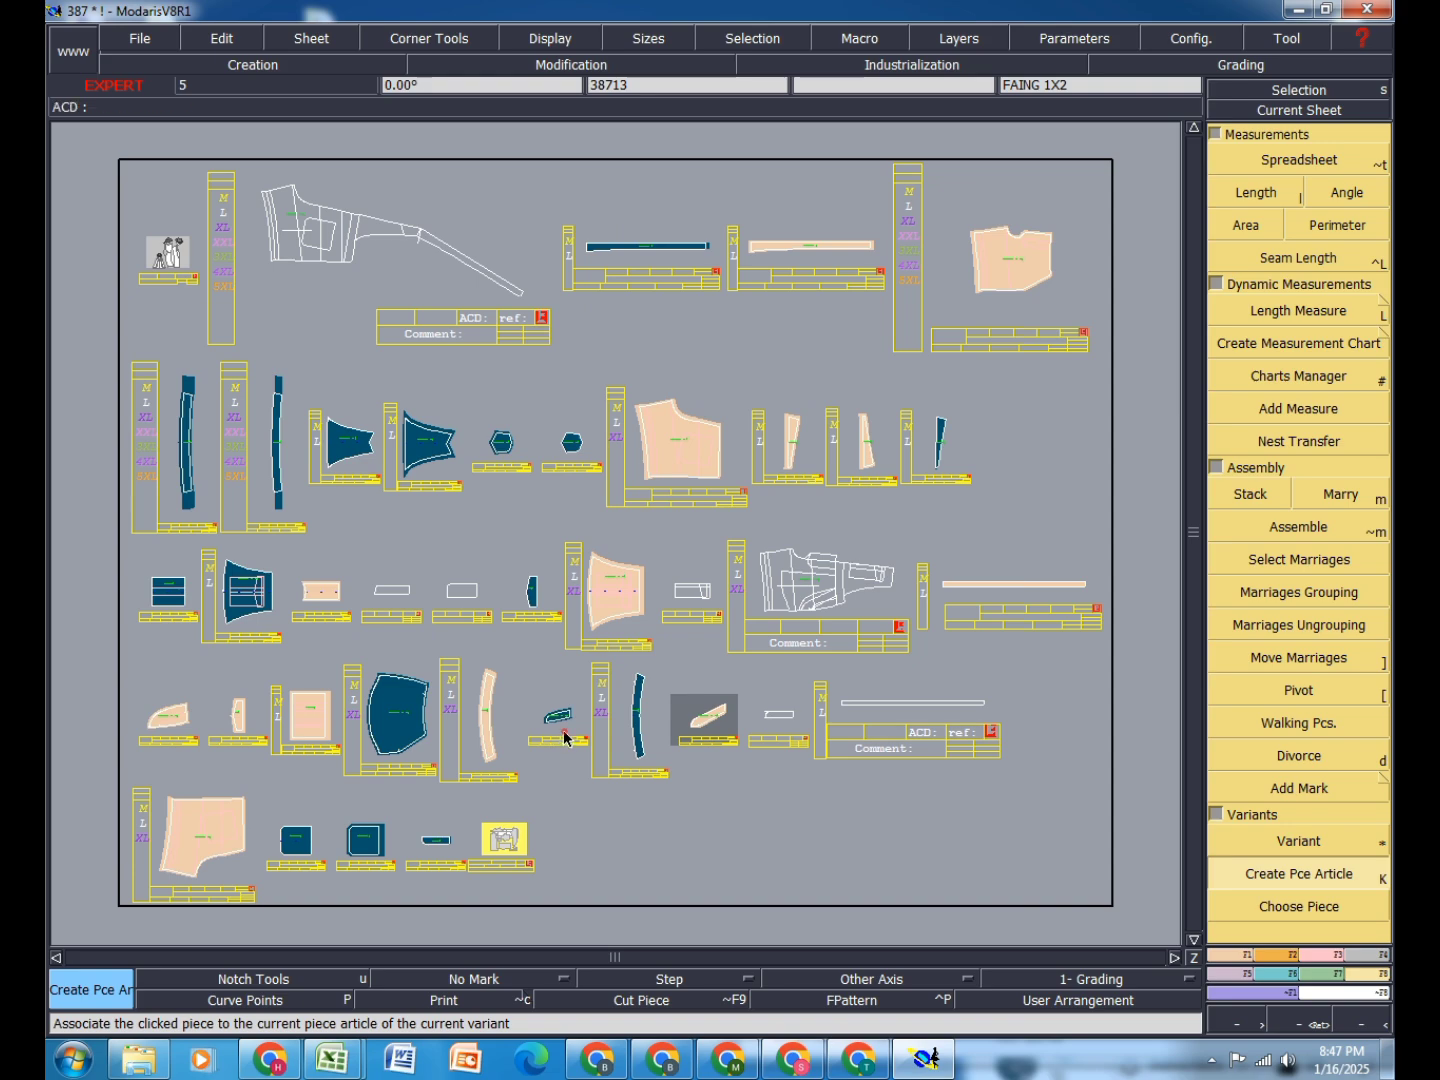
{"action": "left_click", "coordinate": [559, 718]}
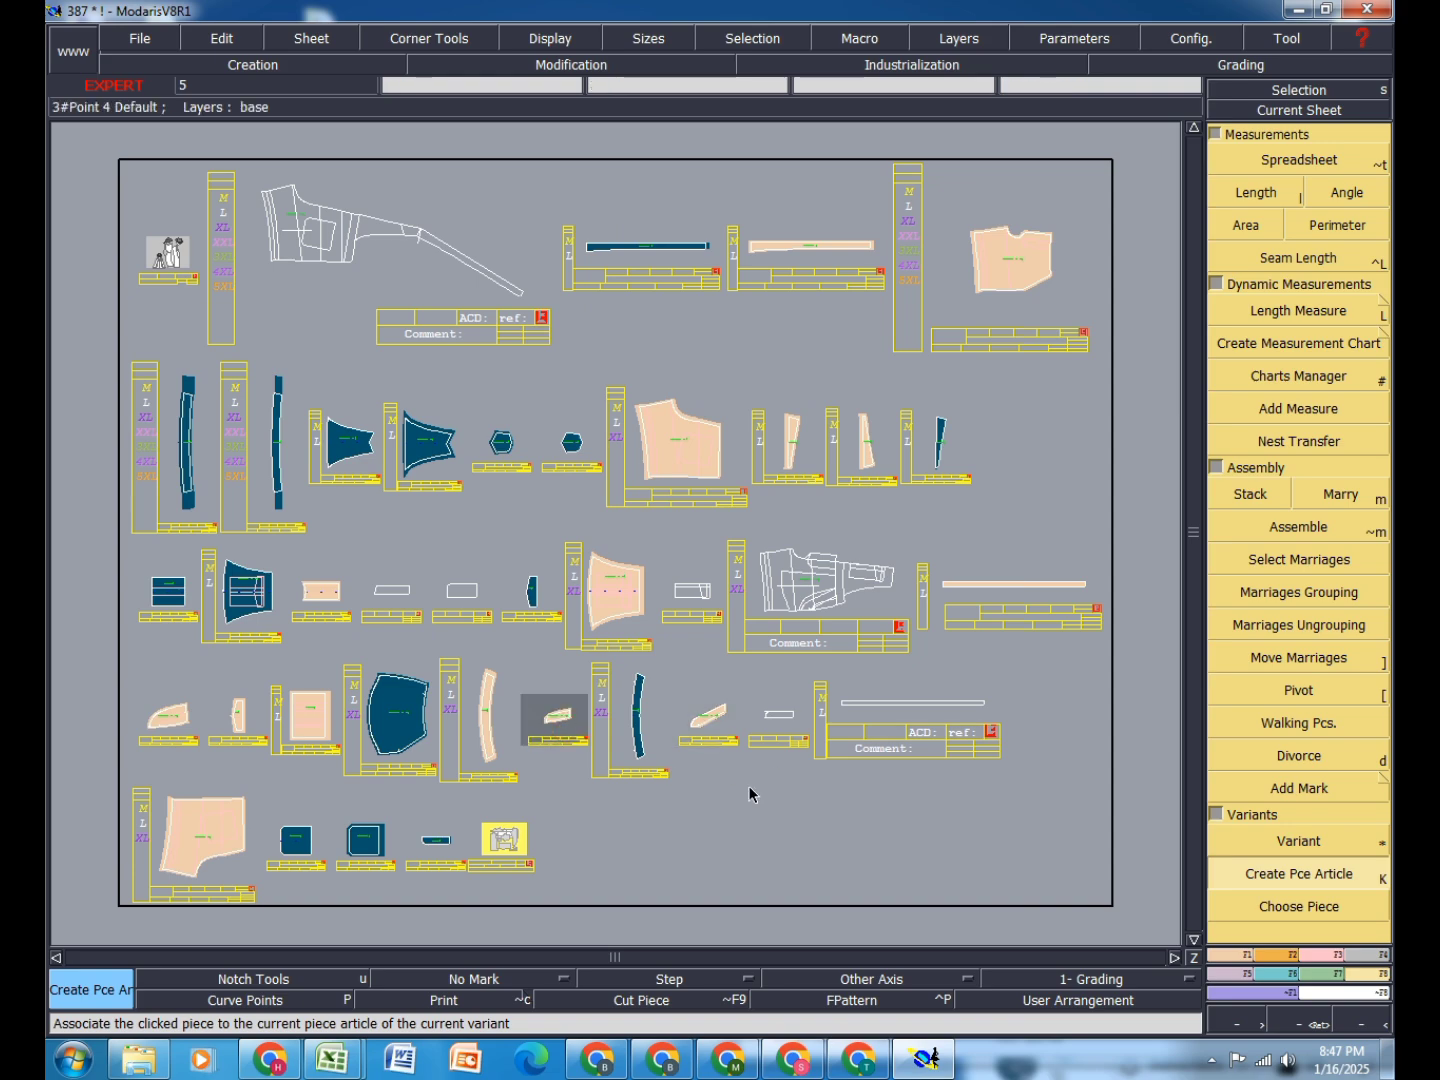
Step: Add piece articles for back pocket 3877, back bib top 38720, back bib 38721 and back waistband 38724 to variant 387
{"action": "left_click", "coordinate": [357, 862]}
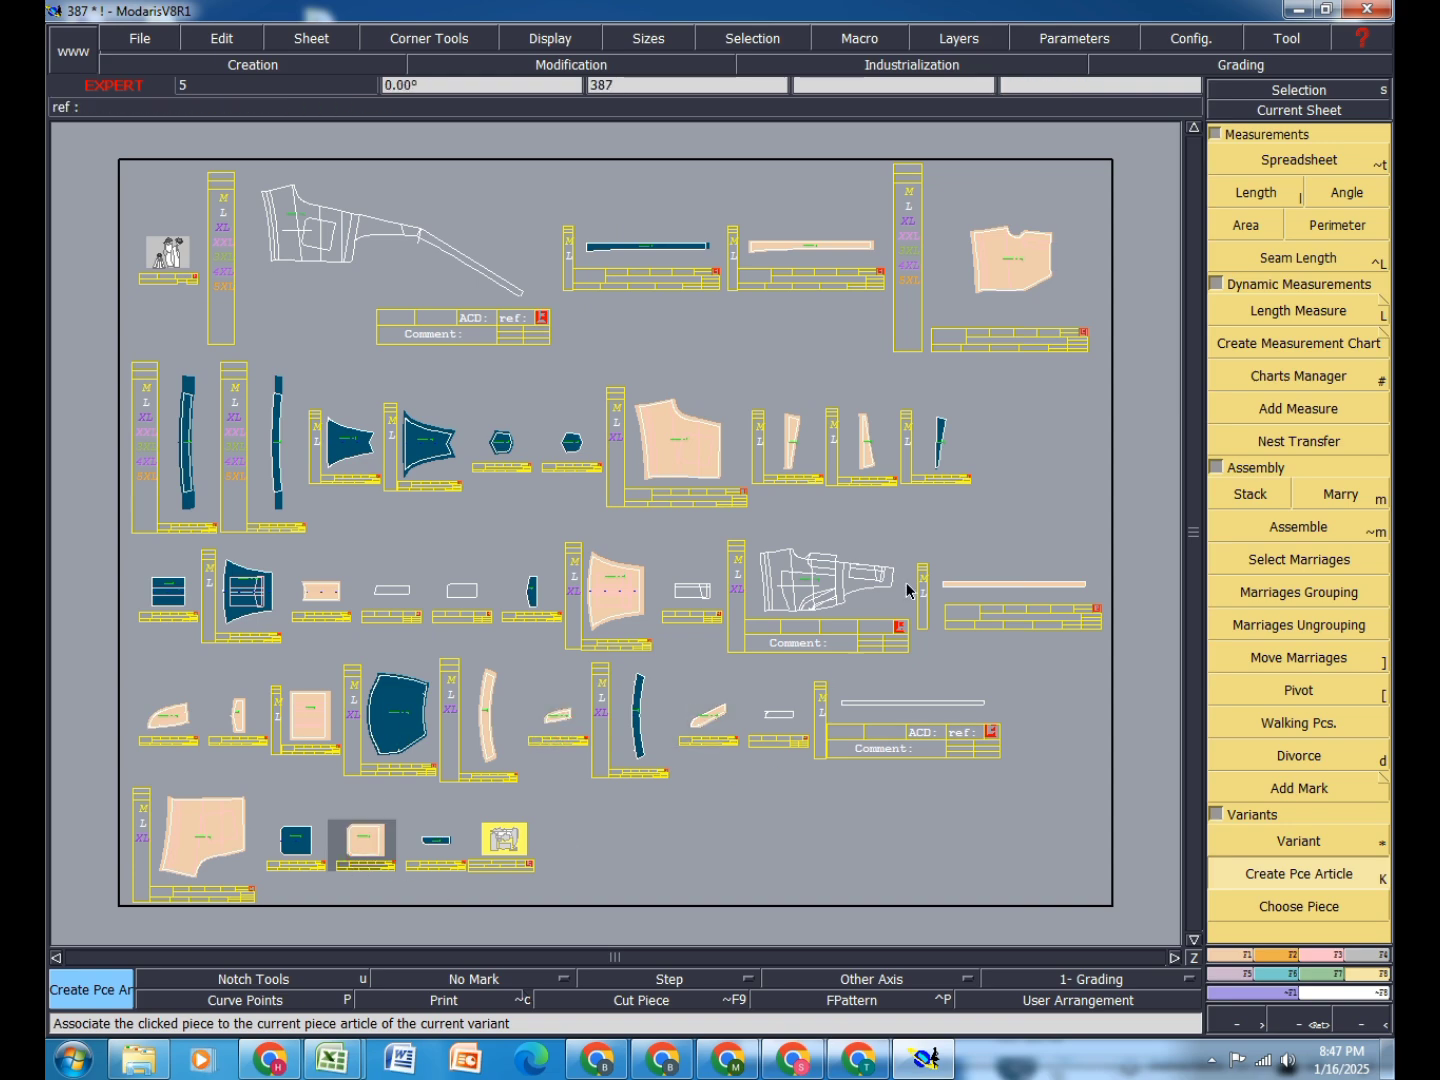
{"action": "left_click", "coordinate": [501, 445]}
{"action": "left_click", "coordinate": [416, 460]}
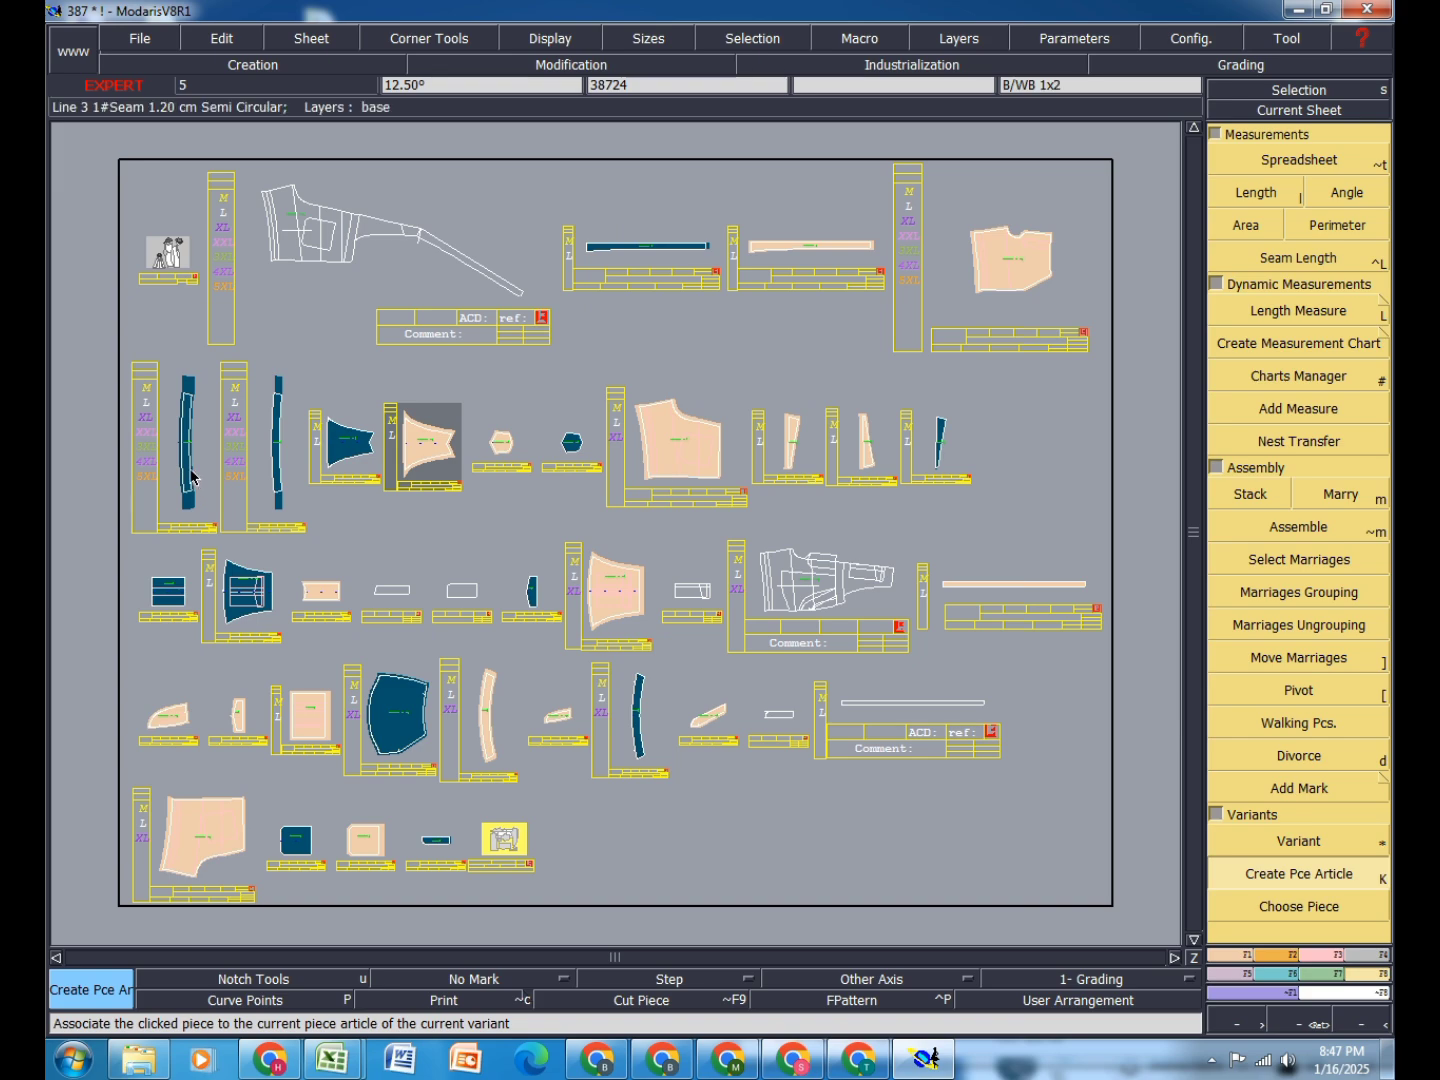
{"action": "left_click", "coordinate": [190, 472]}
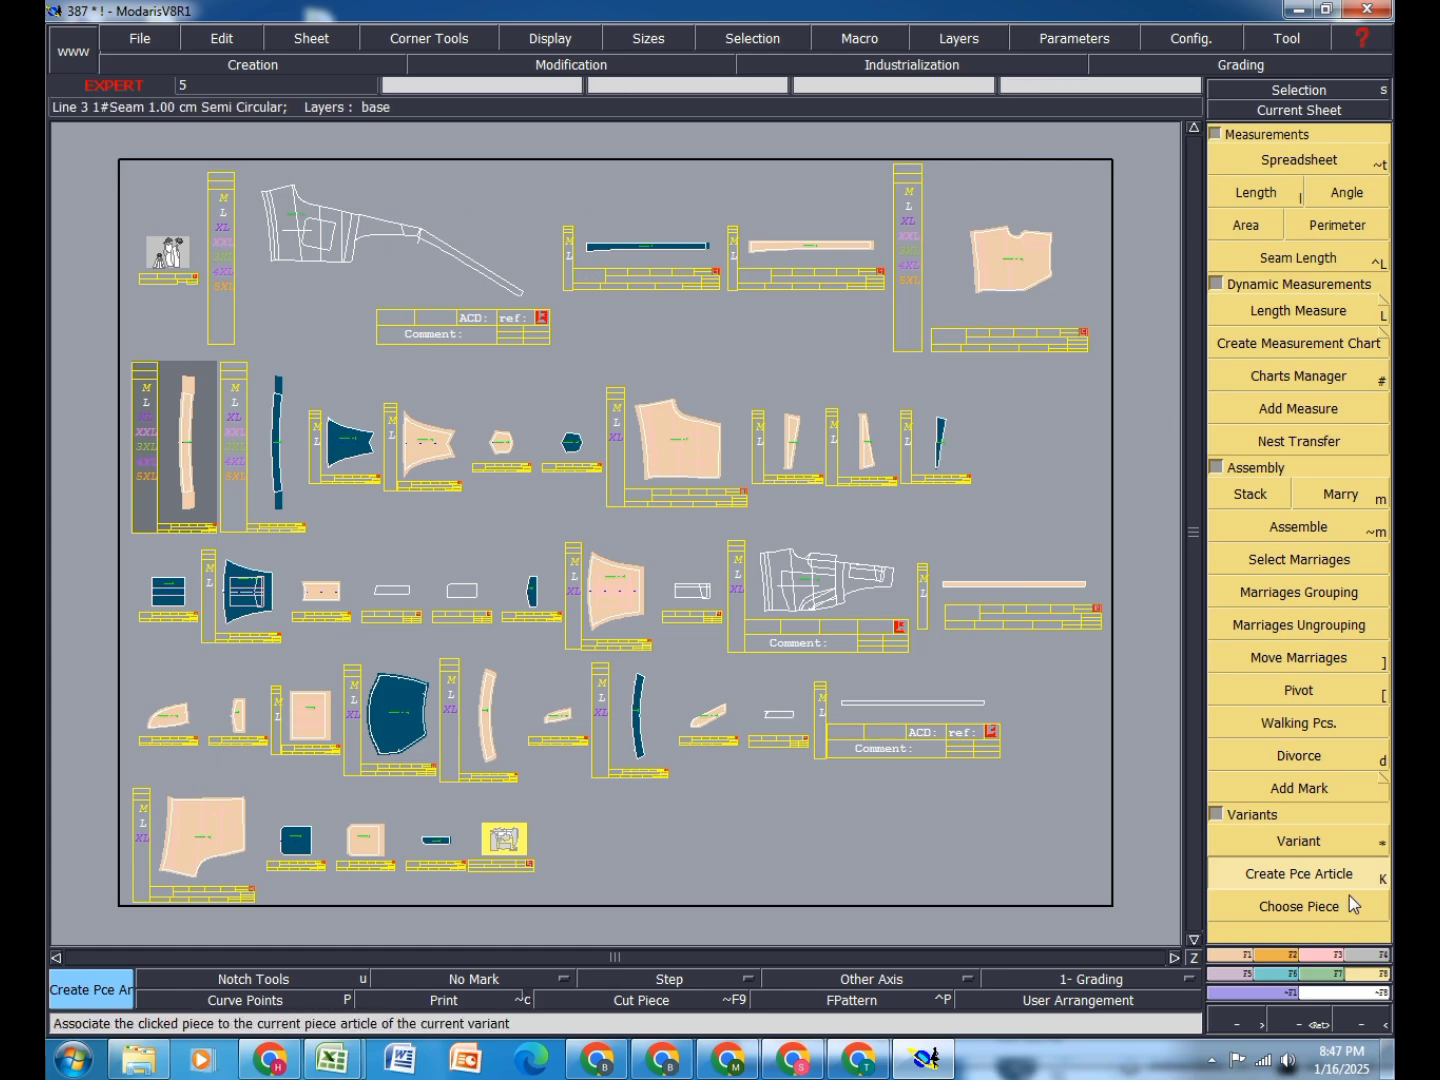
Step: Open variant 387's article table at full size and set front 38712 to S 0 and DH 1
{"action": "left_click", "coordinate": [1346, 845]}
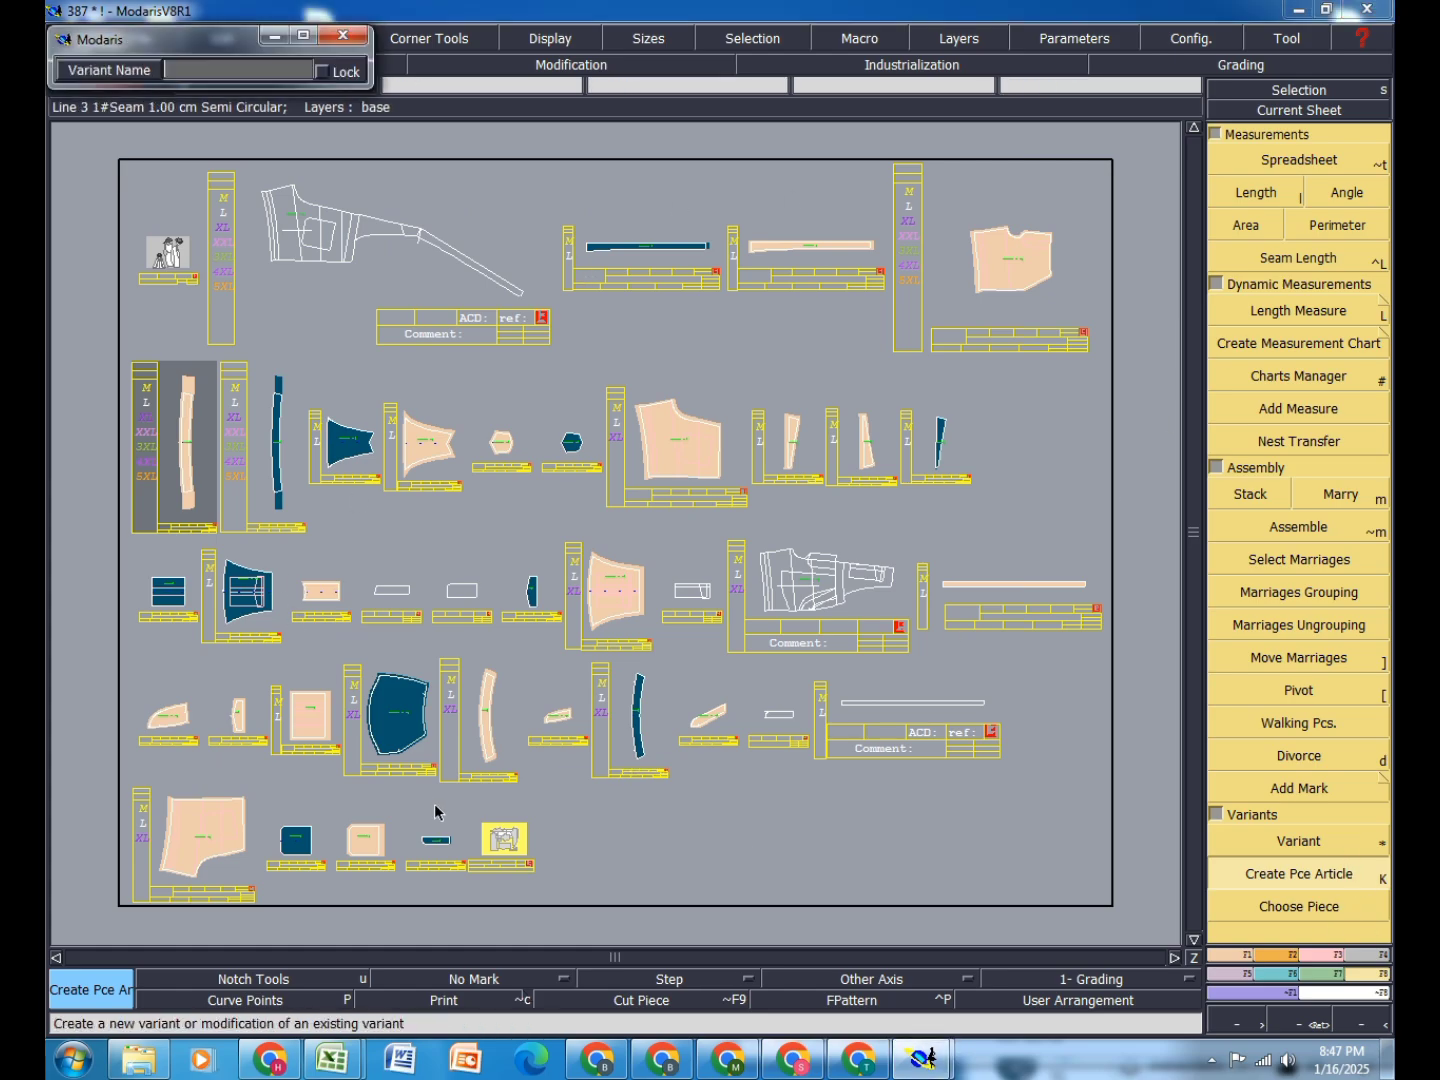
{"action": "left_click", "coordinate": [507, 845]}
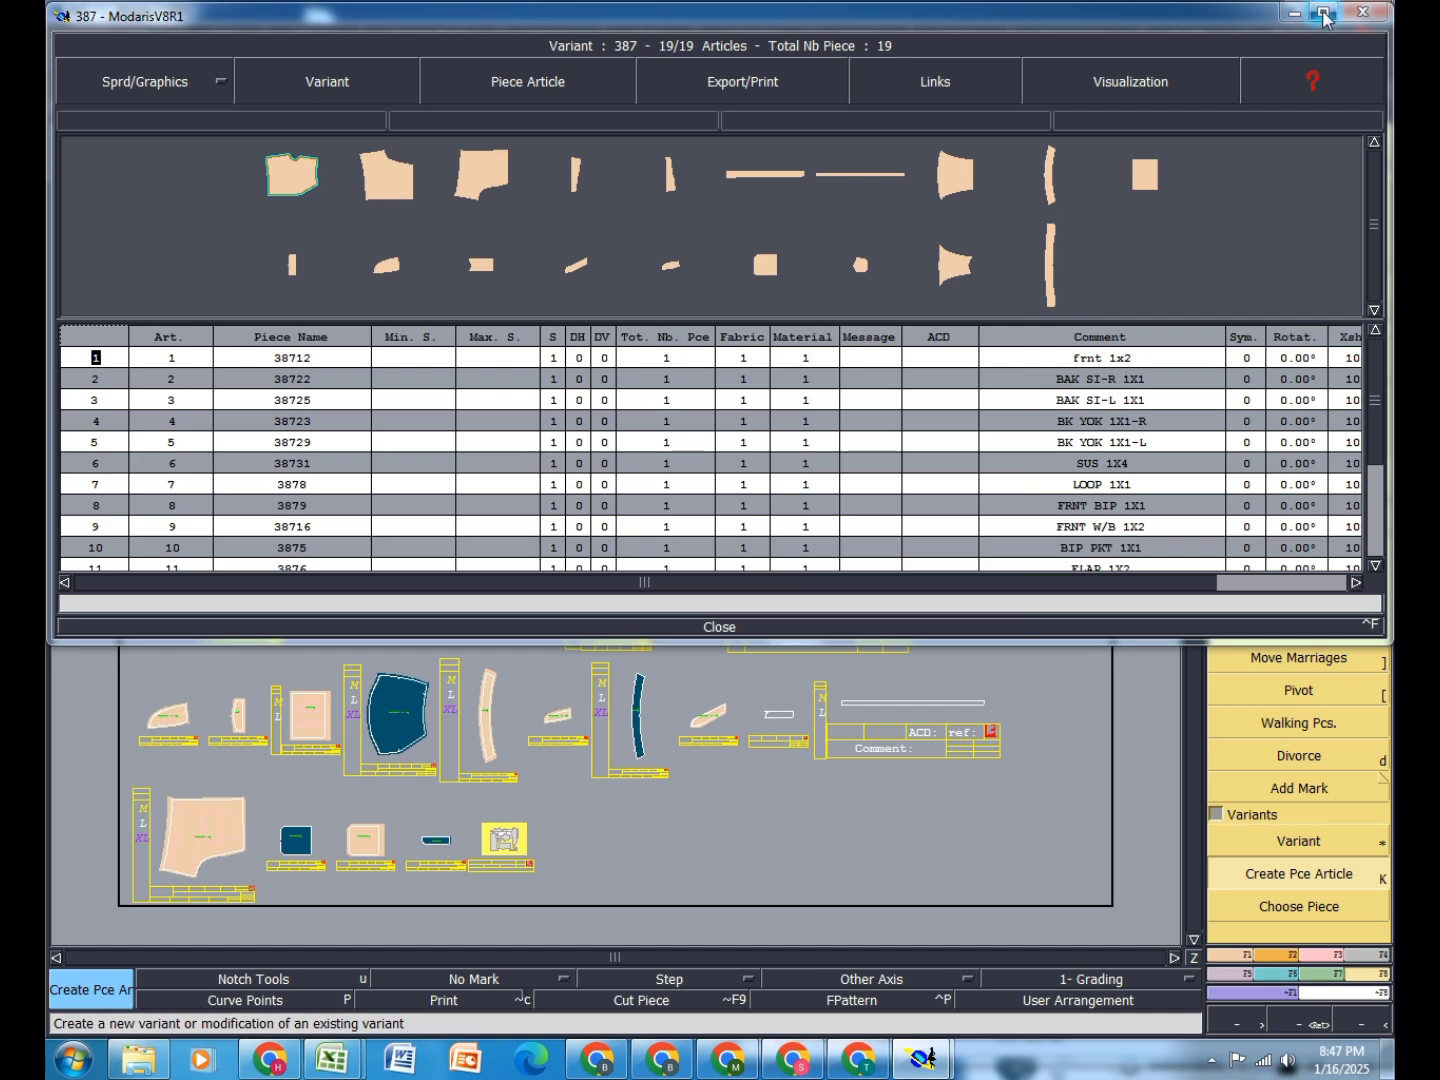
{"action": "left_click", "coordinate": [1324, 13]}
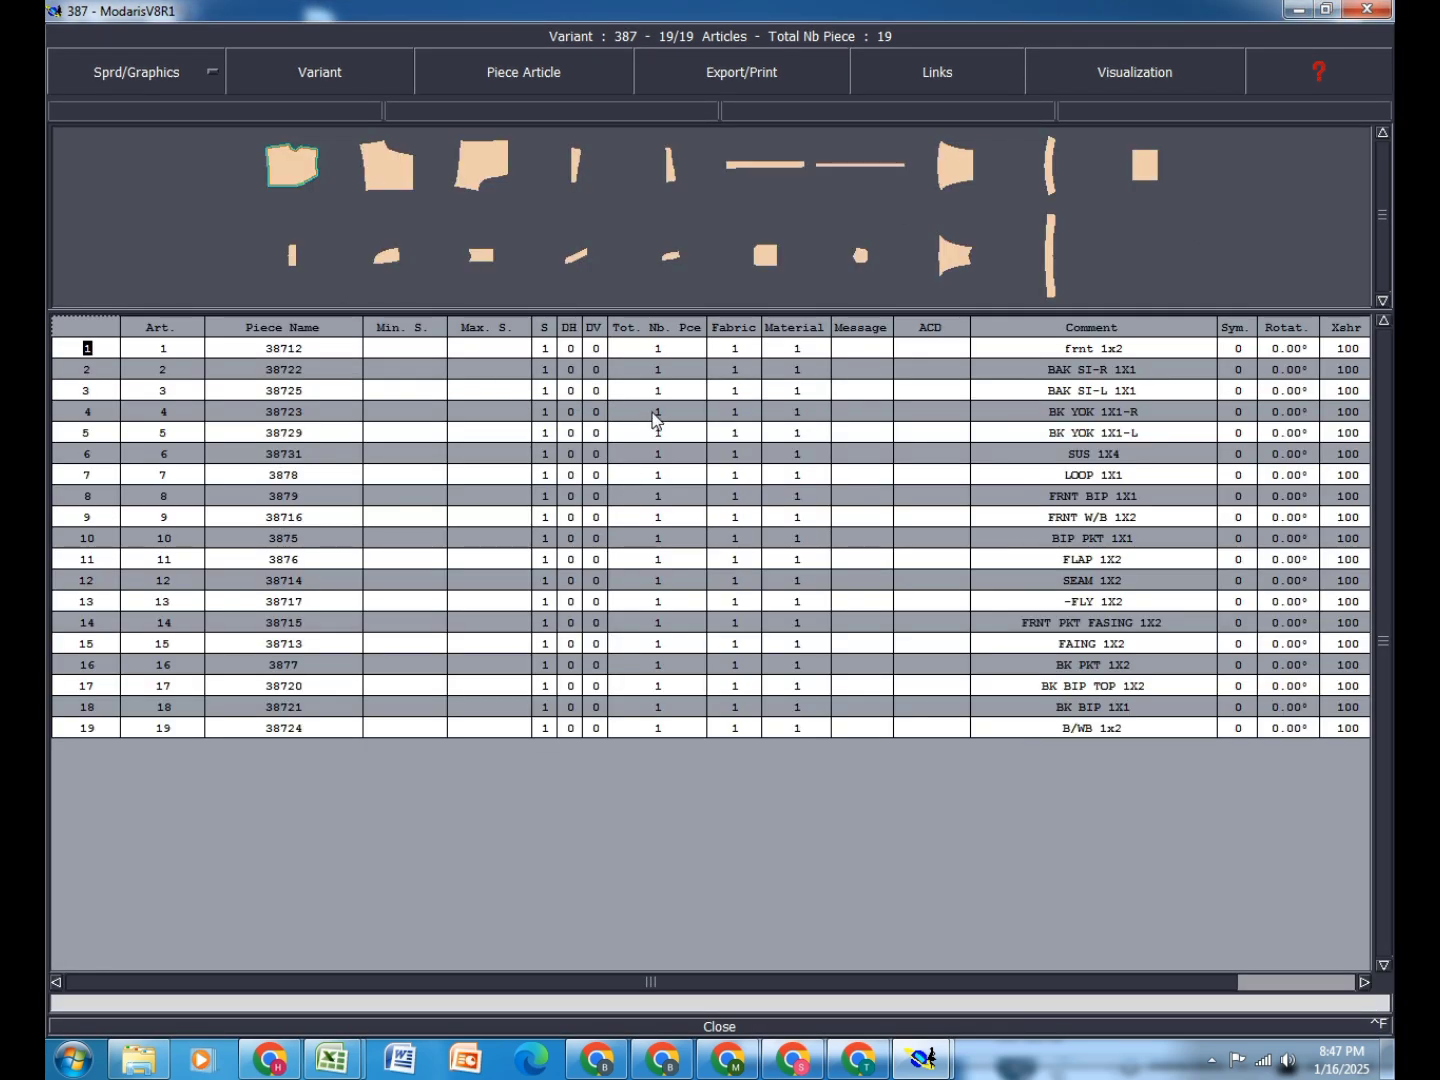
{"action": "left_click", "coordinate": [572, 350]}
{"action": "type", "text": "1"}
{"action": "key", "text": "Return"}
{"action": "left_click", "coordinate": [572, 370]}
{"action": "left_click", "coordinate": [571, 392]}
{"action": "left_click", "coordinate": [572, 411]}
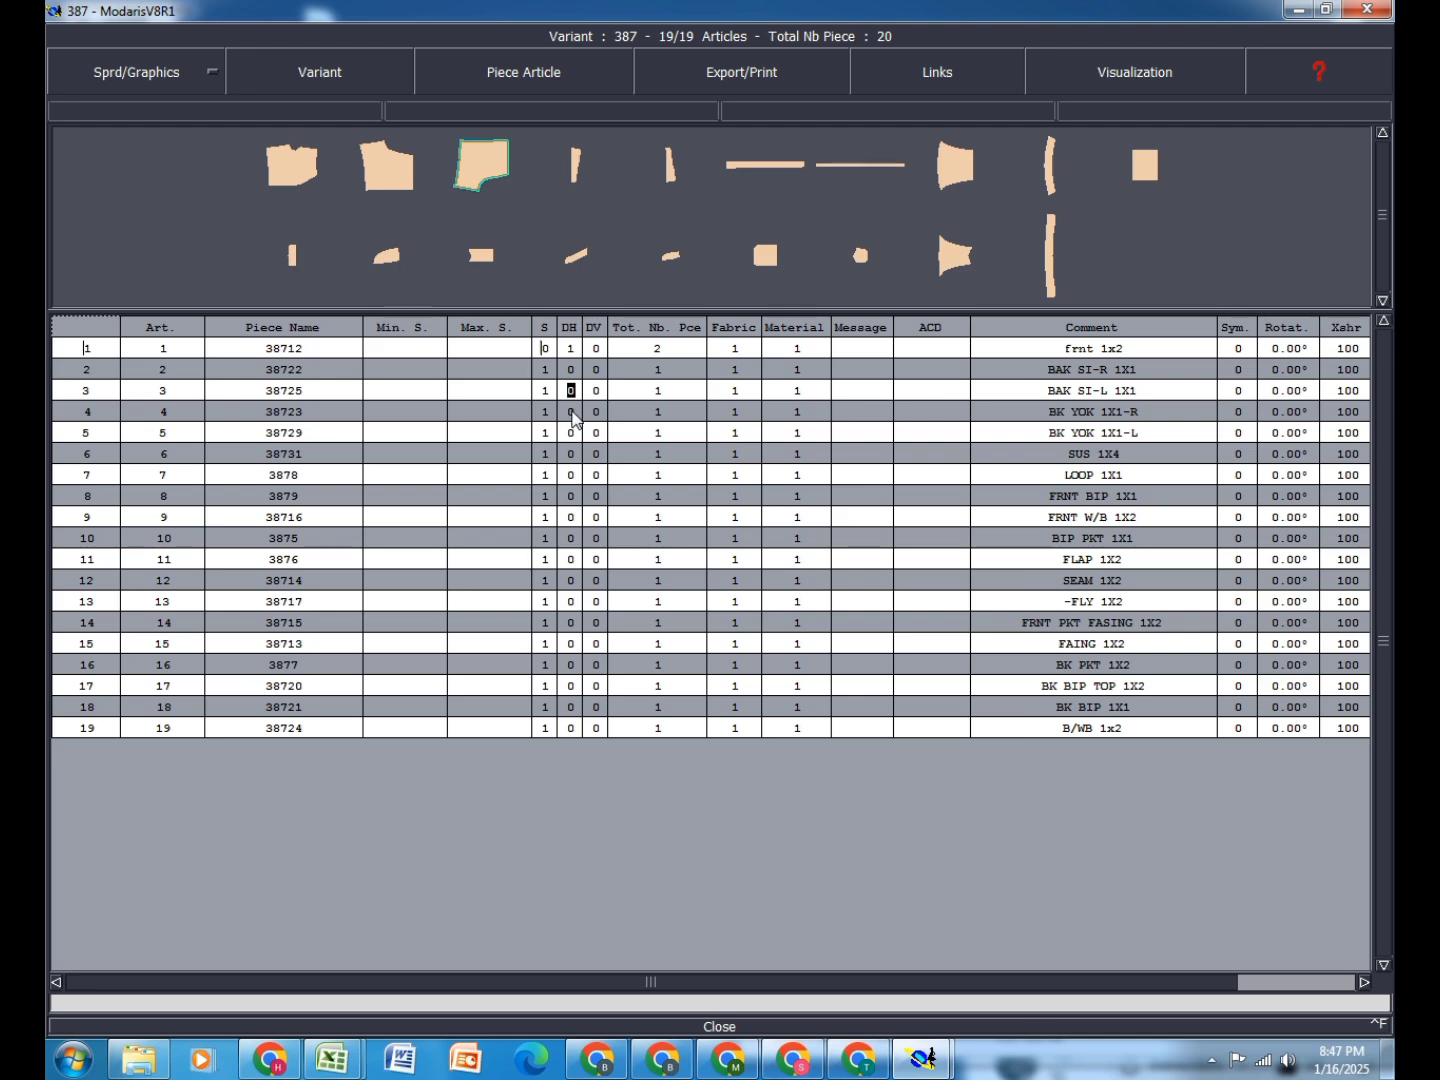
{"action": "left_click", "coordinate": [573, 433]}
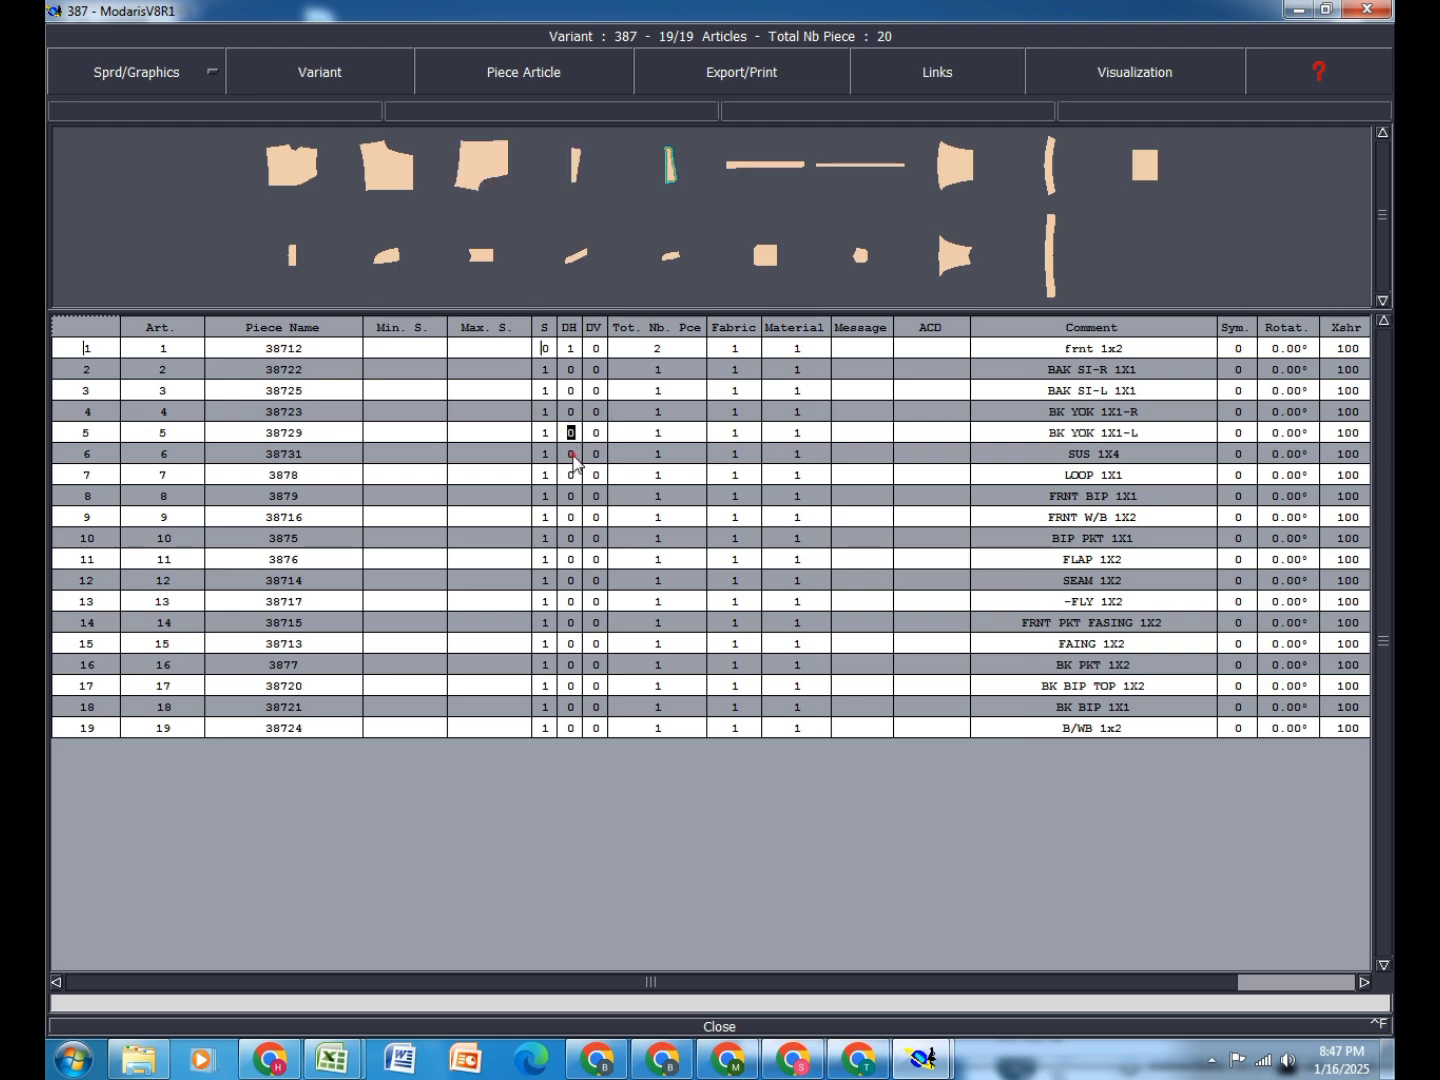
Step: Set S to 0 for strap 38731 and front waistband 38716, with DH 2 for the strap and DH 1 for the waistband
{"action": "left_click", "coordinate": [571, 455]}
{"action": "type", "text": "2"}
{"action": "key", "text": "Return"}
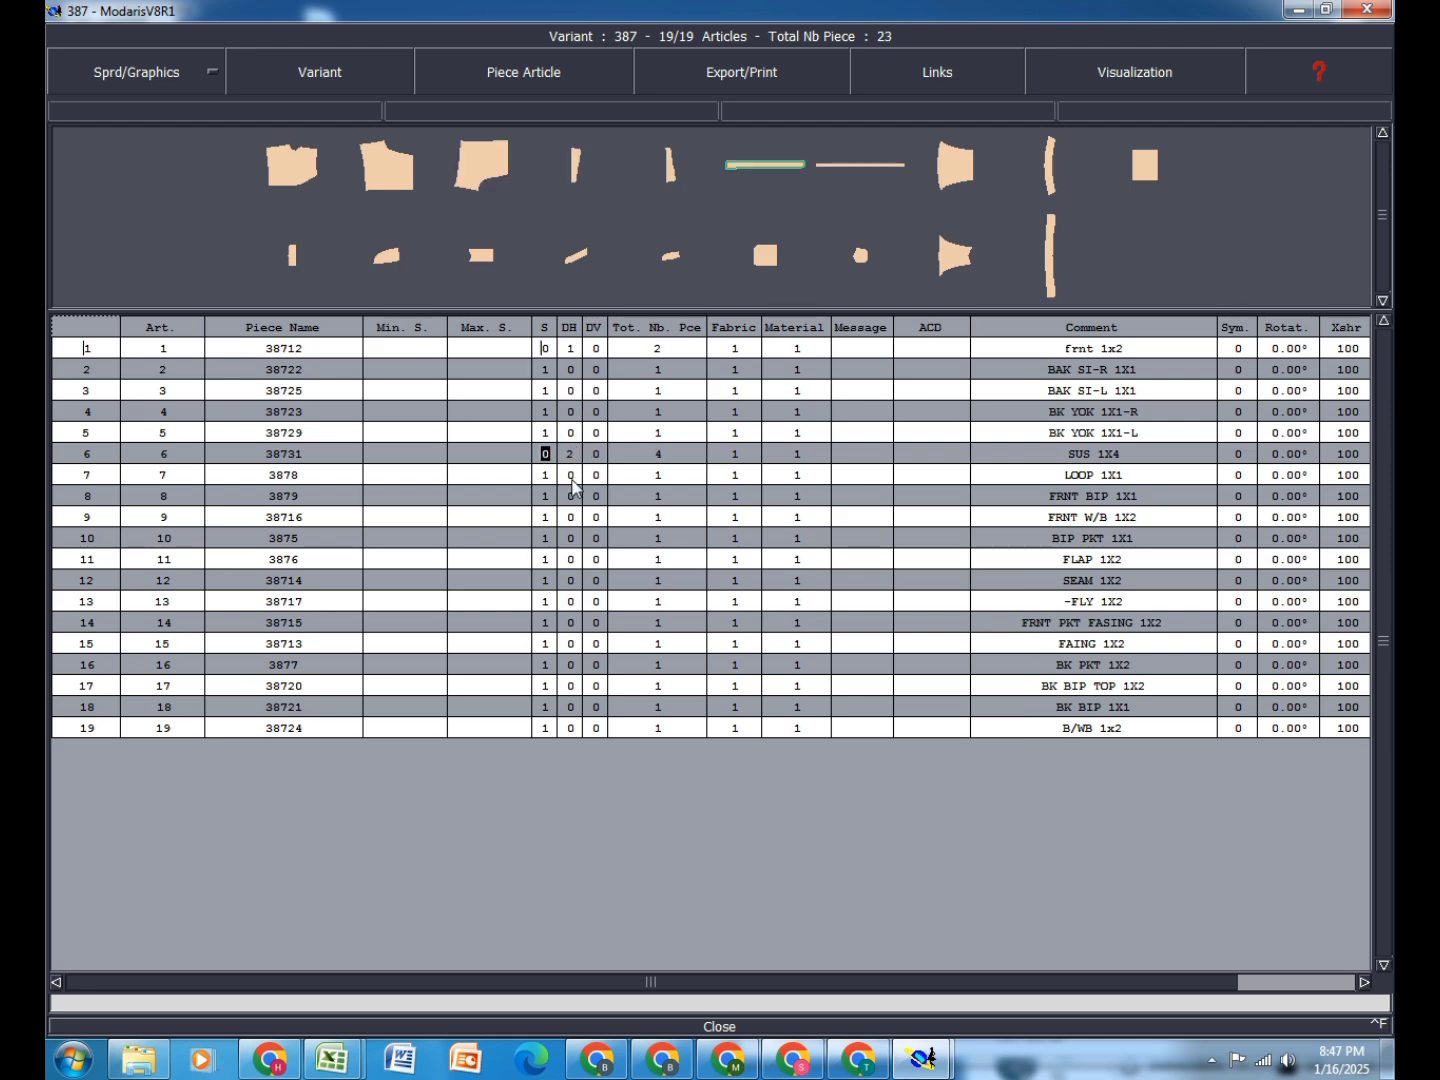
{"action": "left_click", "coordinate": [571, 477]}
{"action": "left_click", "coordinate": [571, 497]}
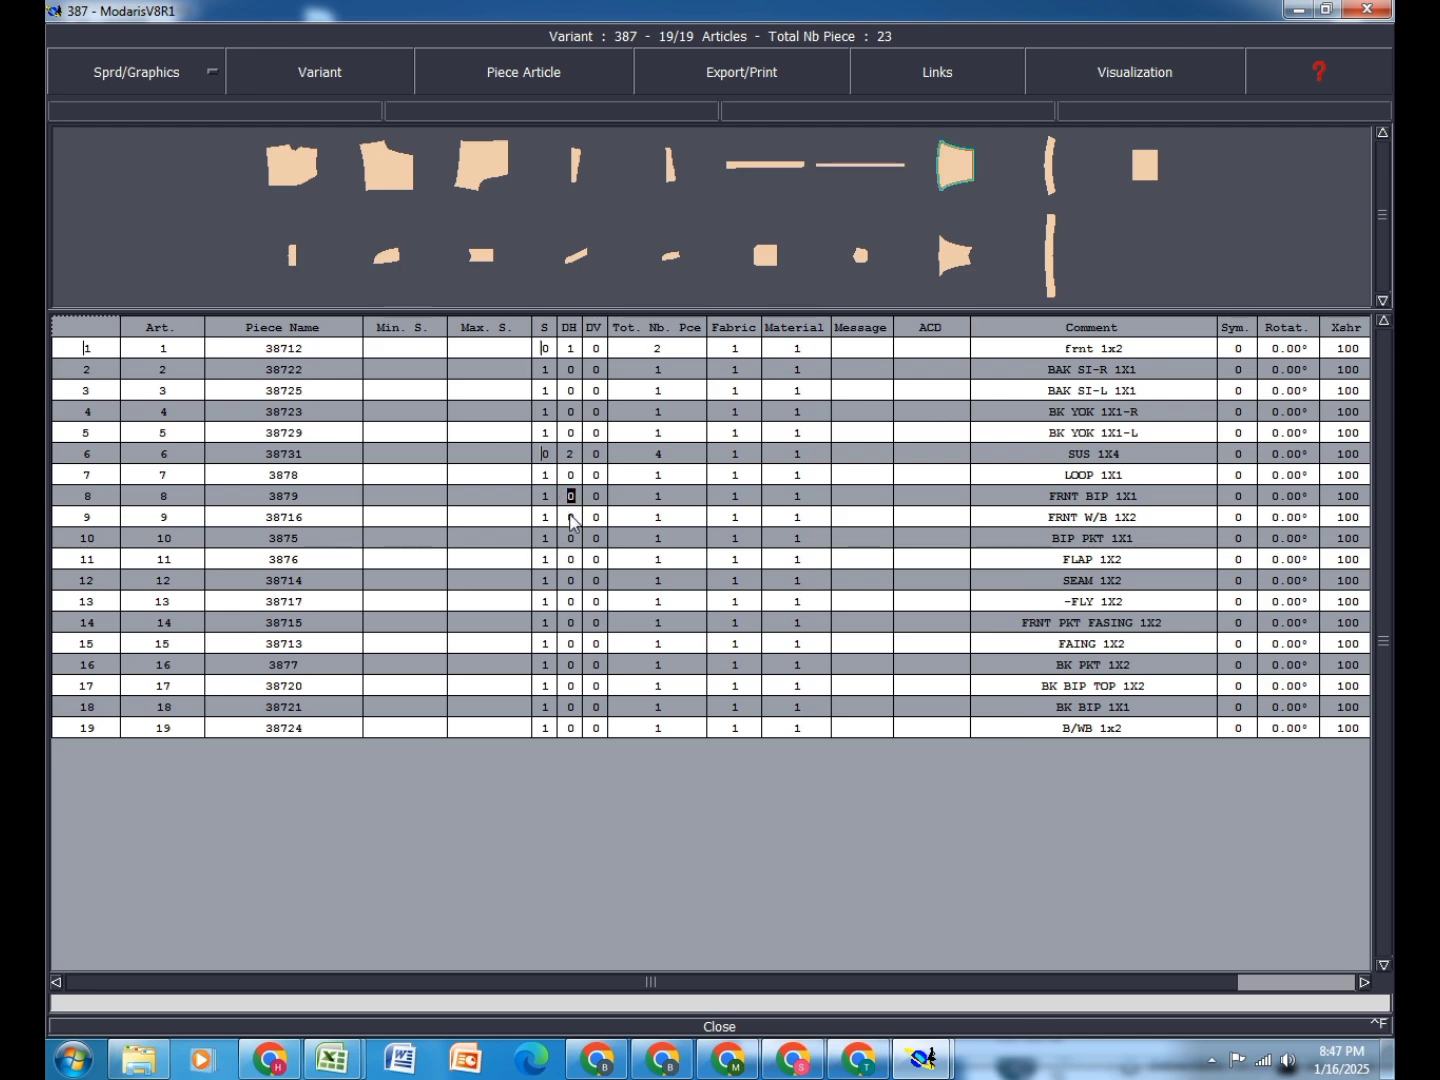
{"action": "left_click", "coordinate": [572, 518]}
{"action": "type", "text": "1"}
{"action": "key", "text": "Return"}
{"action": "left_click", "coordinate": [575, 539]}
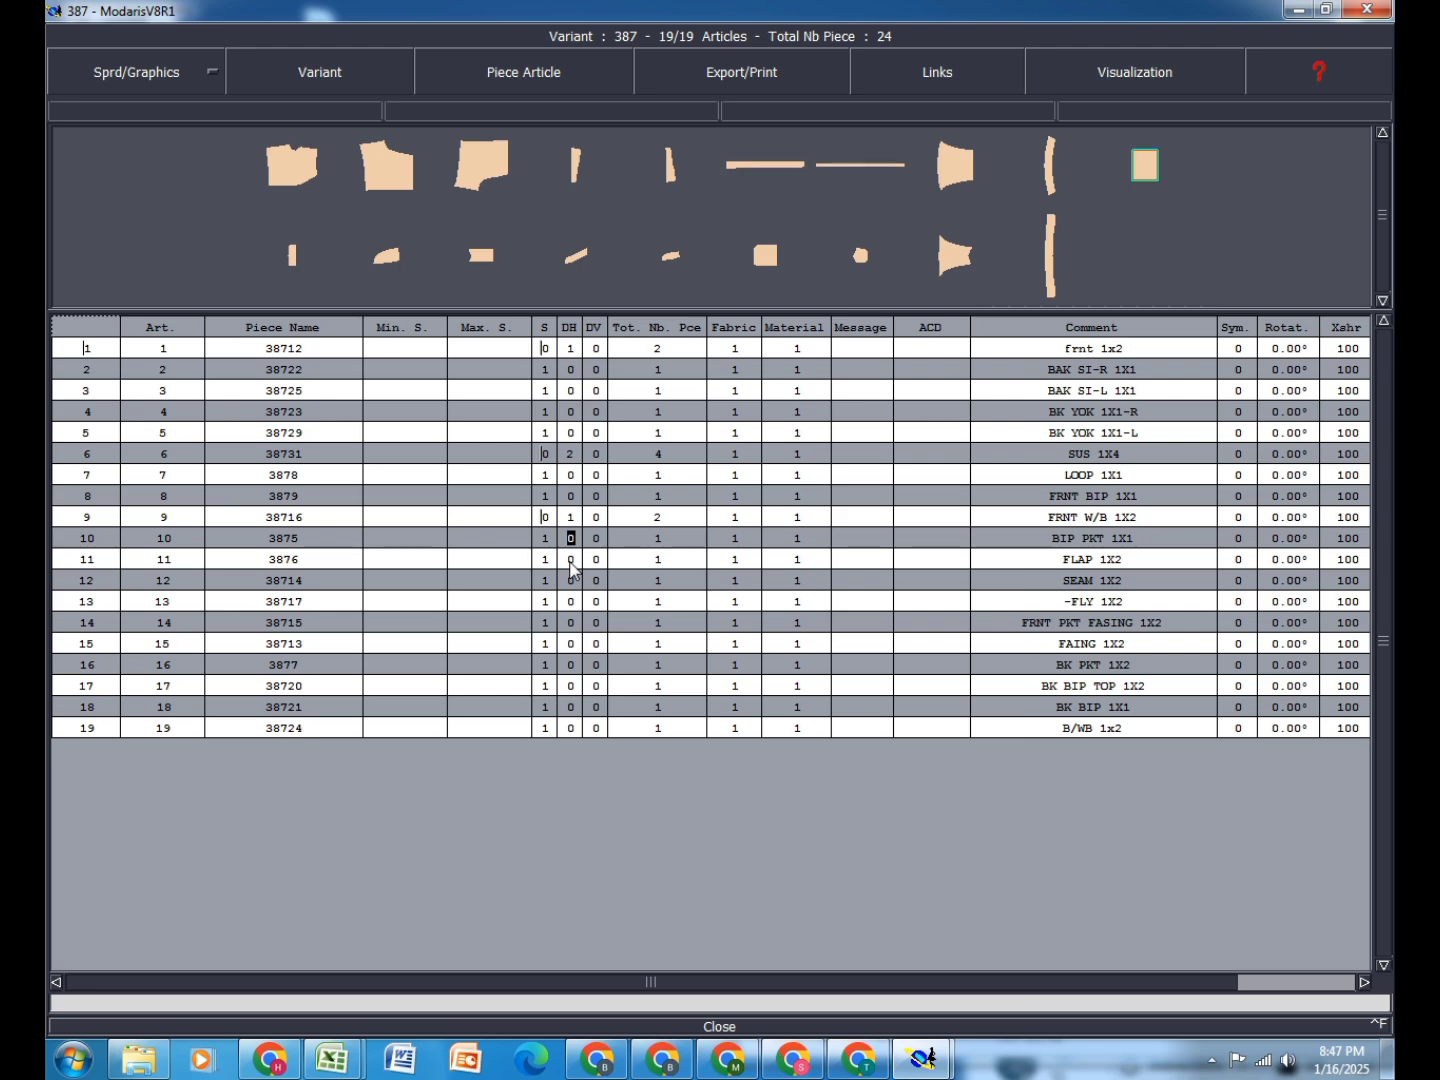
Step: Set flap 3876, seam piece 38714 and fly piece 38717 to S 0 and DH 1
{"action": "left_click", "coordinate": [571, 562]}
{"action": "type", "text": "1"}
{"action": "key", "text": "Return"}
{"action": "left_click", "coordinate": [571, 583]}
{"action": "type", "text": "1"}
{"action": "key", "text": "Return"}
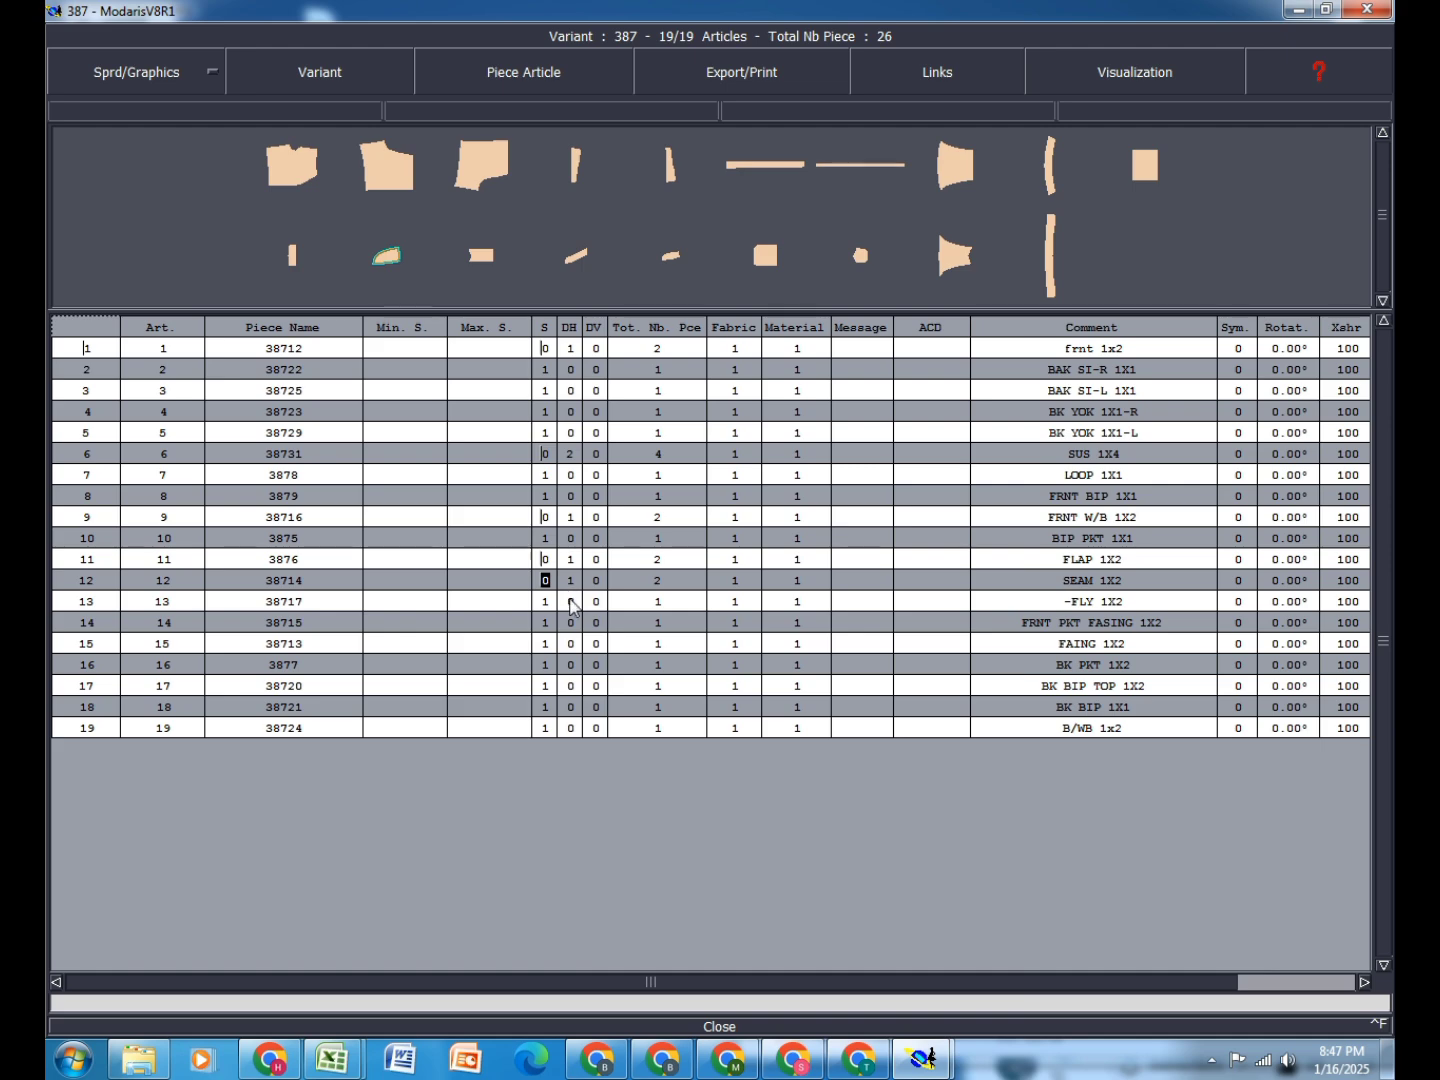
{"action": "left_click", "coordinate": [570, 601]}
{"action": "key", "text": "Return"}
Step: Set front pocket facing 38715, facing 38713 and back pocket 3877 to S 0 and DH 1
{"action": "left_click", "coordinate": [571, 624]}
{"action": "type", "text": "1"}
{"action": "key", "text": "Return"}
{"action": "left_click", "coordinate": [572, 643]}
{"action": "key", "text": "Return"}
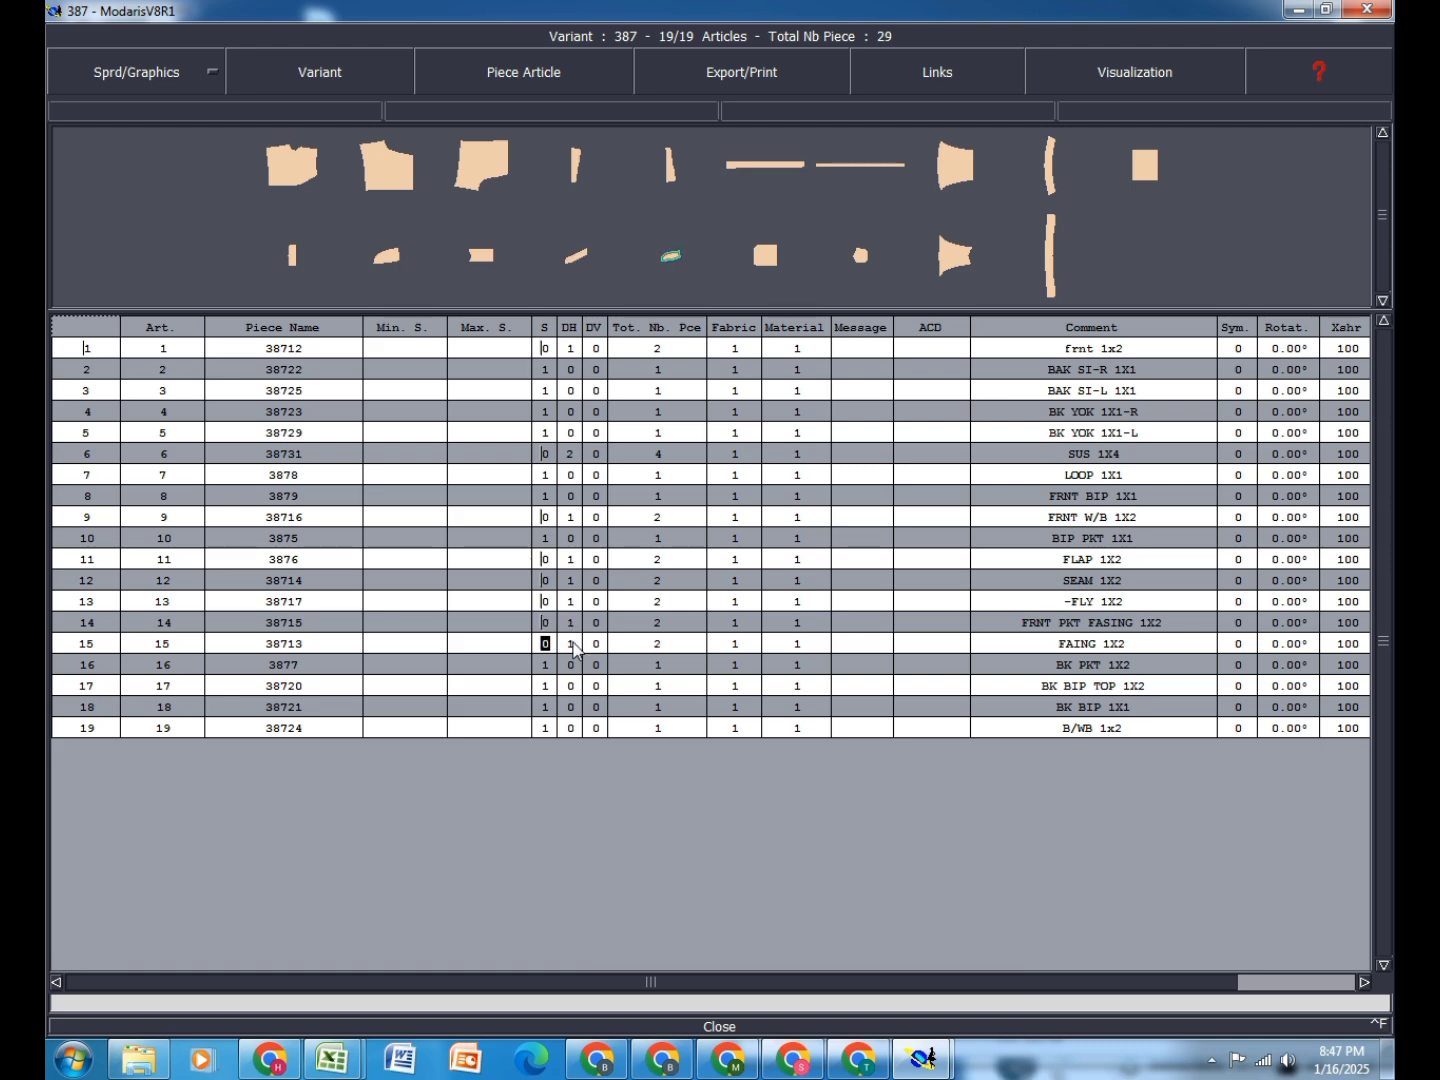
{"action": "left_click", "coordinate": [571, 665]}
{"action": "type", "text": "1"}
{"action": "key", "text": "Return"}
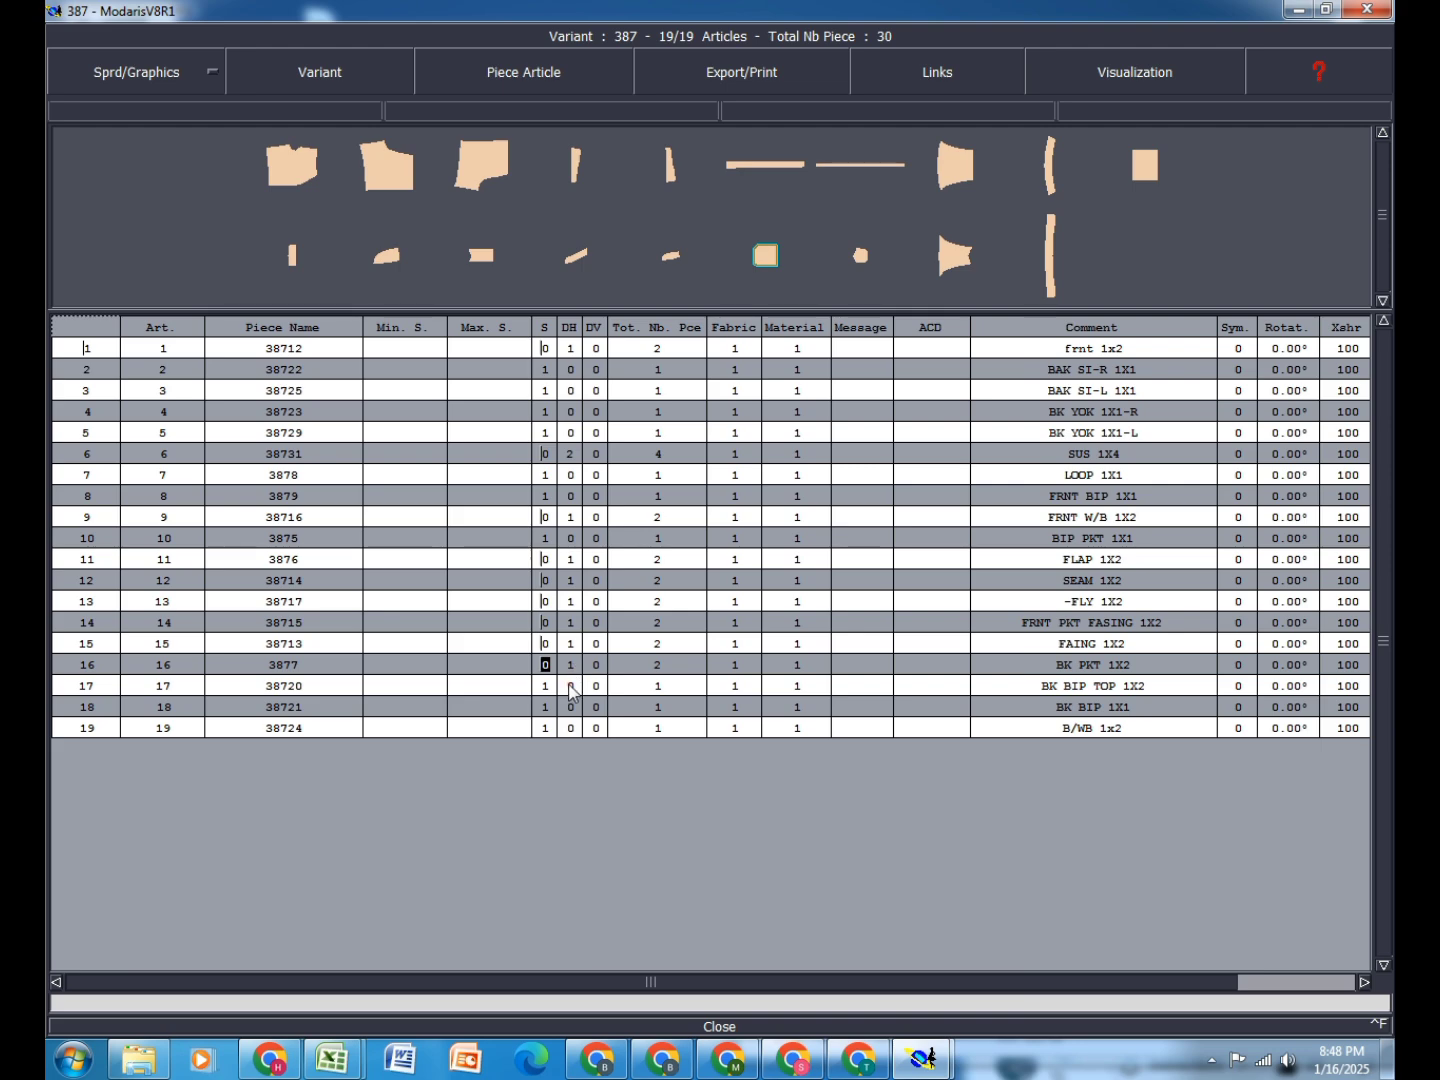
Step: Set back bib top 38720 and back waistband 38724 to S 0 and DH 1, and close the variant table
{"action": "left_click", "coordinate": [572, 687]}
{"action": "type", "text": "1"}
{"action": "key", "text": "Return"}
{"action": "left_click", "coordinate": [571, 706]}
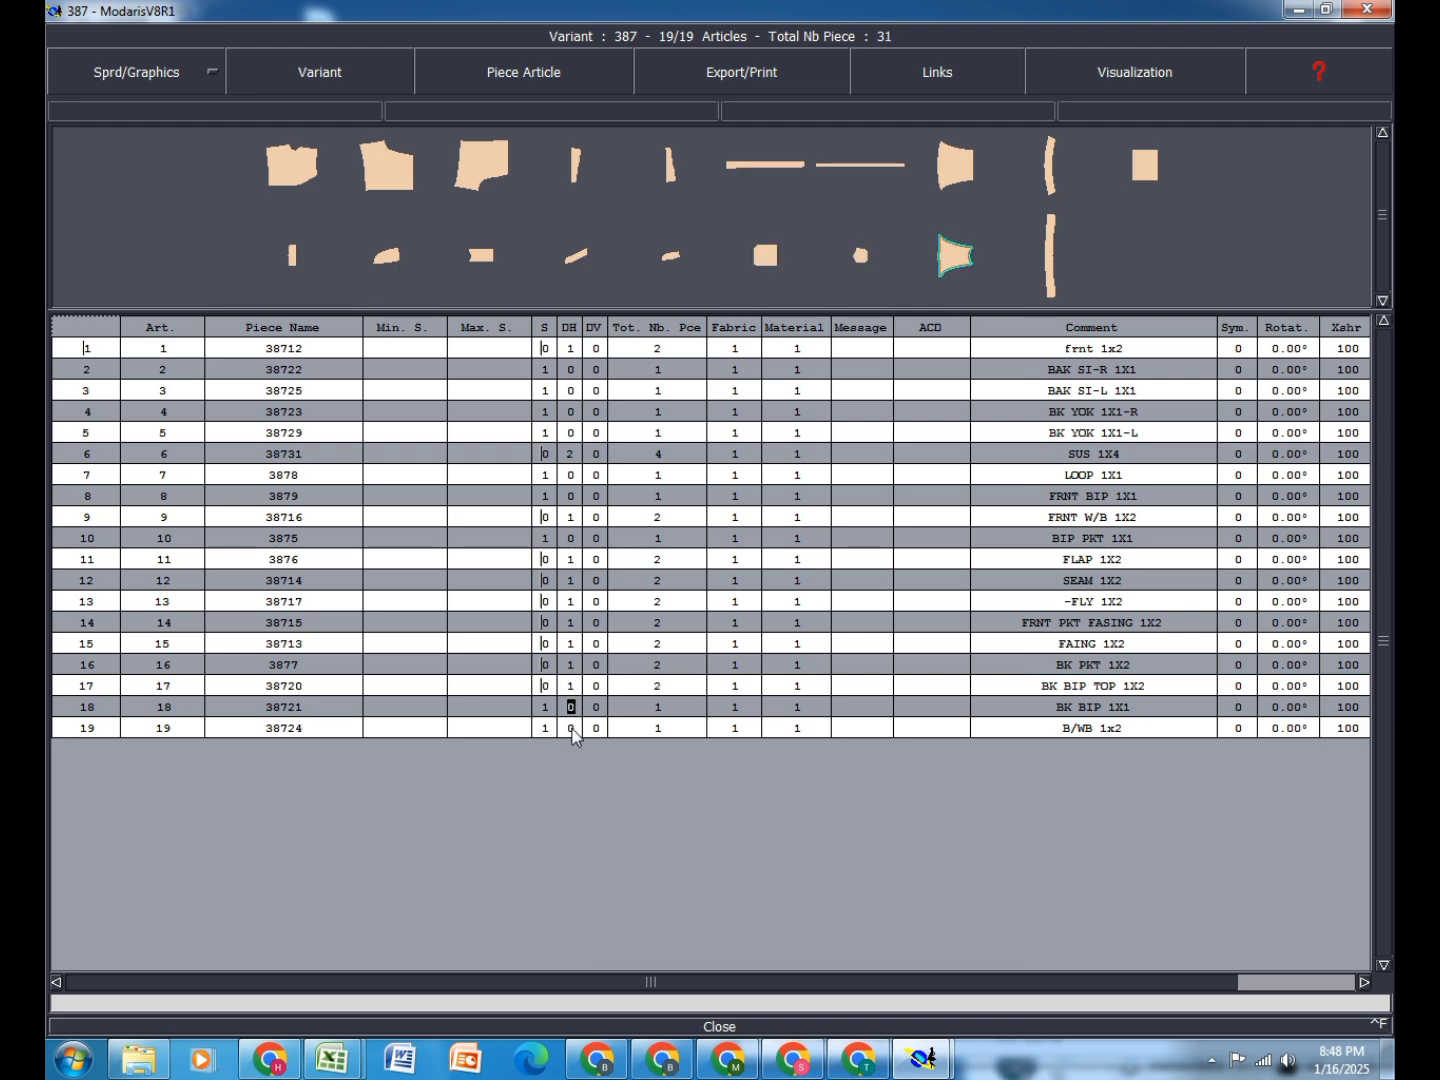
{"action": "left_click", "coordinate": [571, 729]}
{"action": "type", "text": "1"}
{"action": "key", "text": "Return"}
{"action": "left_click", "coordinate": [708, 1024]}
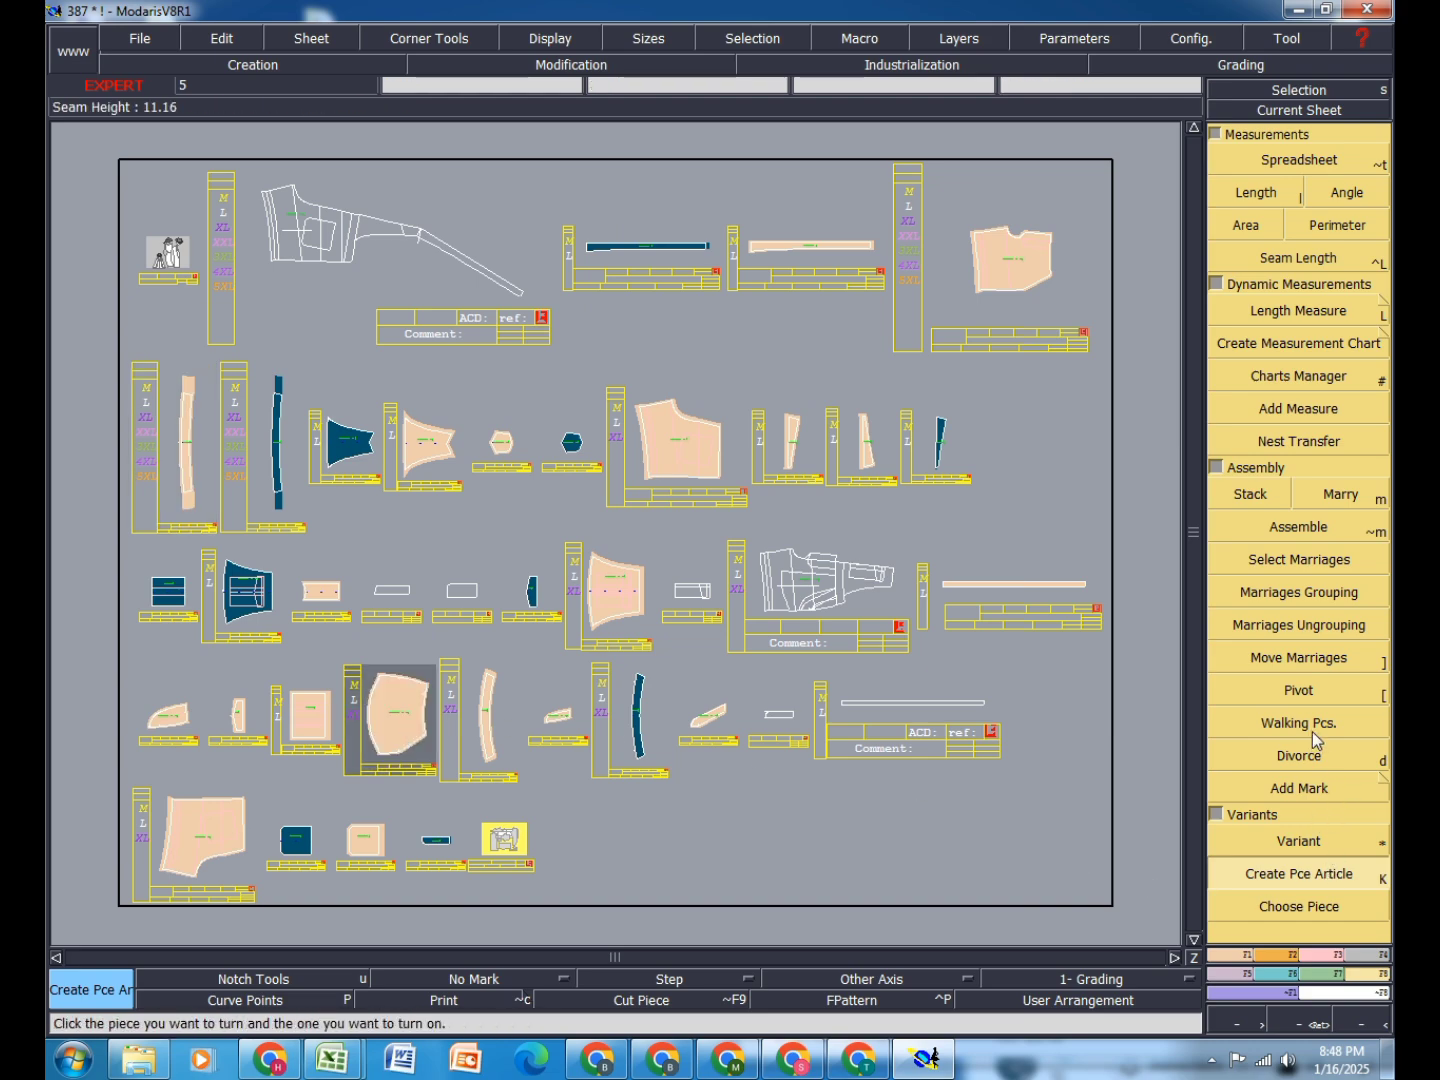
Step: Reopen variant 387's table, set the fabric of pocketing piece 38718 to PK, and close the table
{"action": "left_click", "coordinate": [1337, 840]}
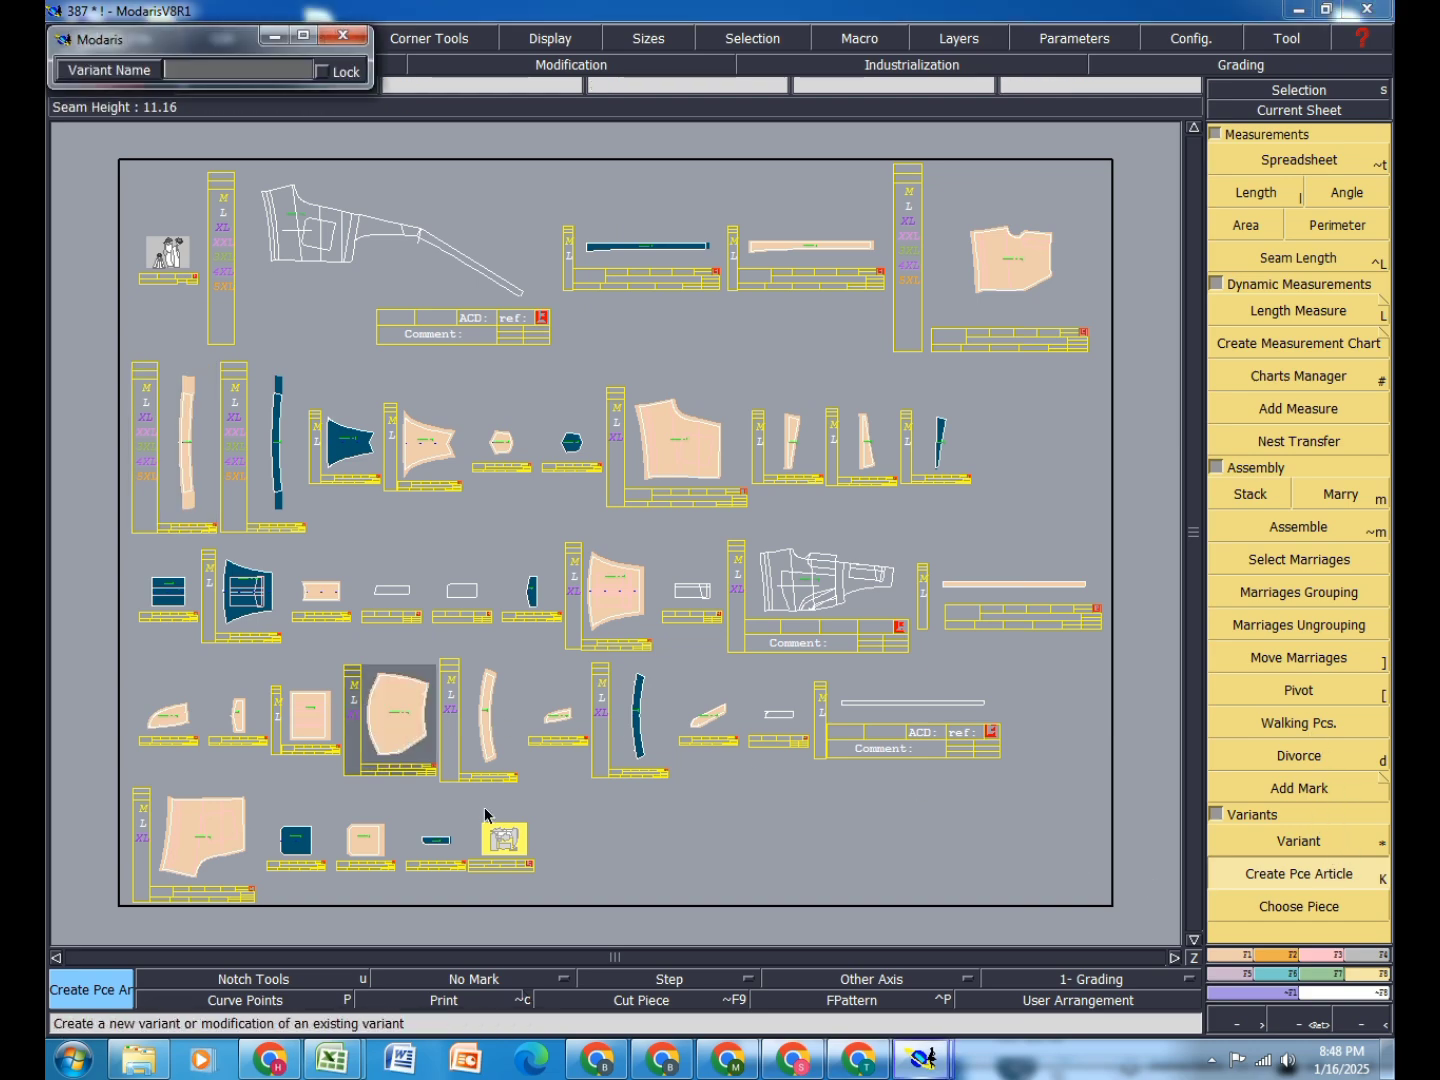
{"action": "left_click", "coordinate": [973, 243]}
{"action": "left_click", "coordinate": [1322, 13]}
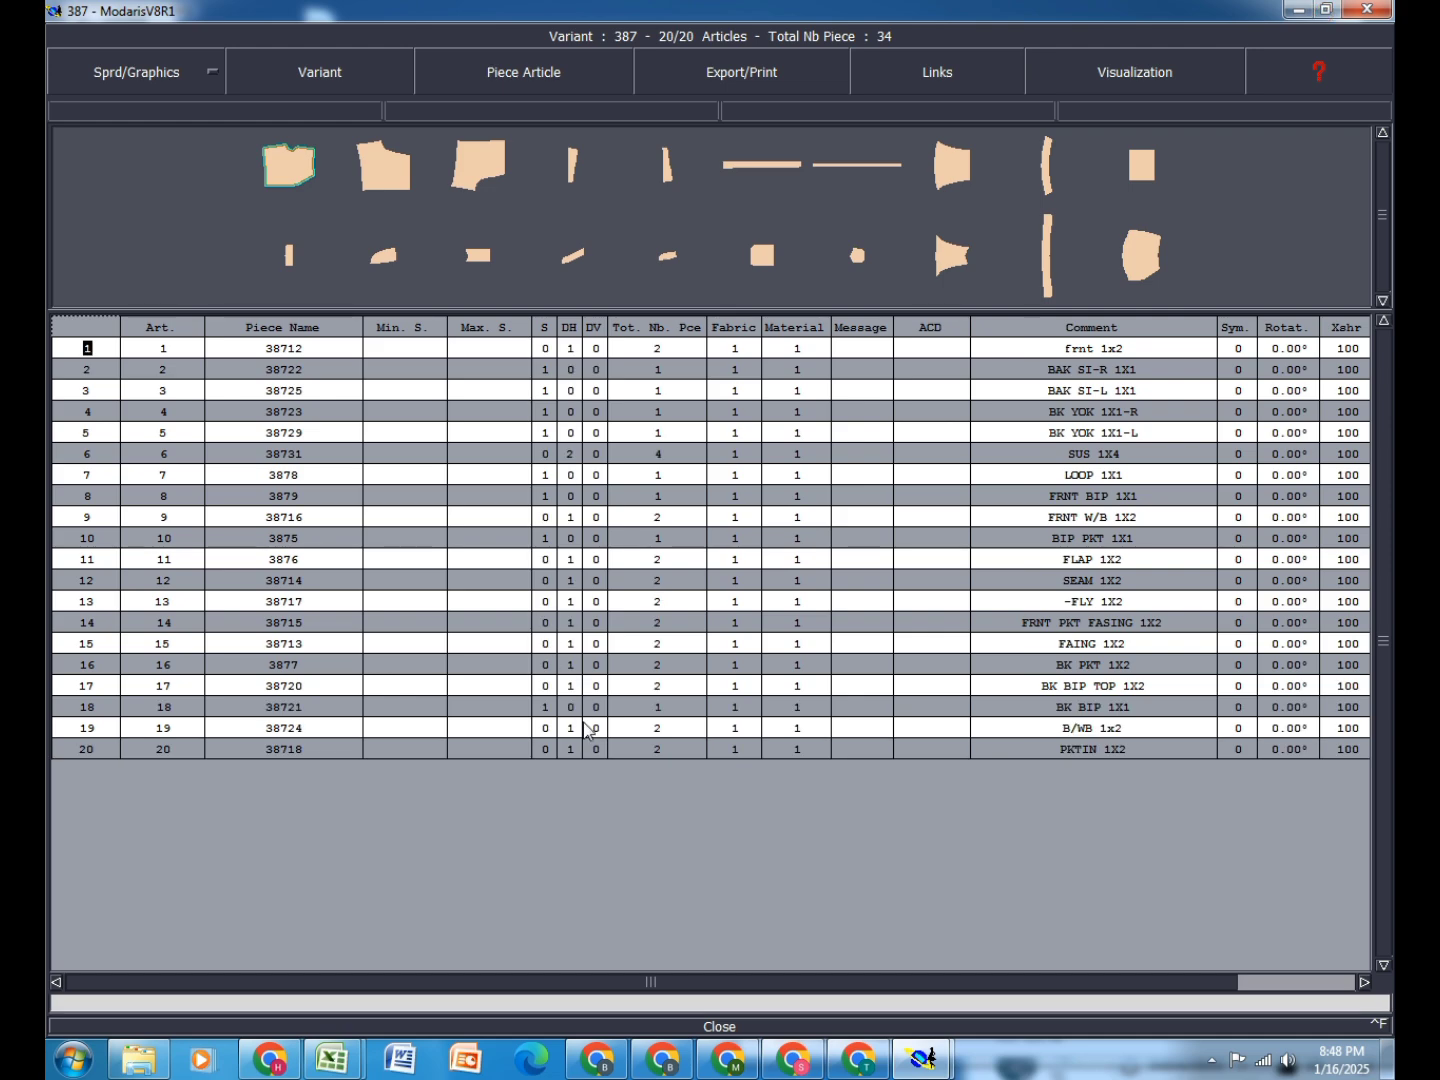
{"action": "left_click", "coordinate": [735, 751]}
{"action": "type", "text": "PK"}
{"action": "key", "text": "Return"}
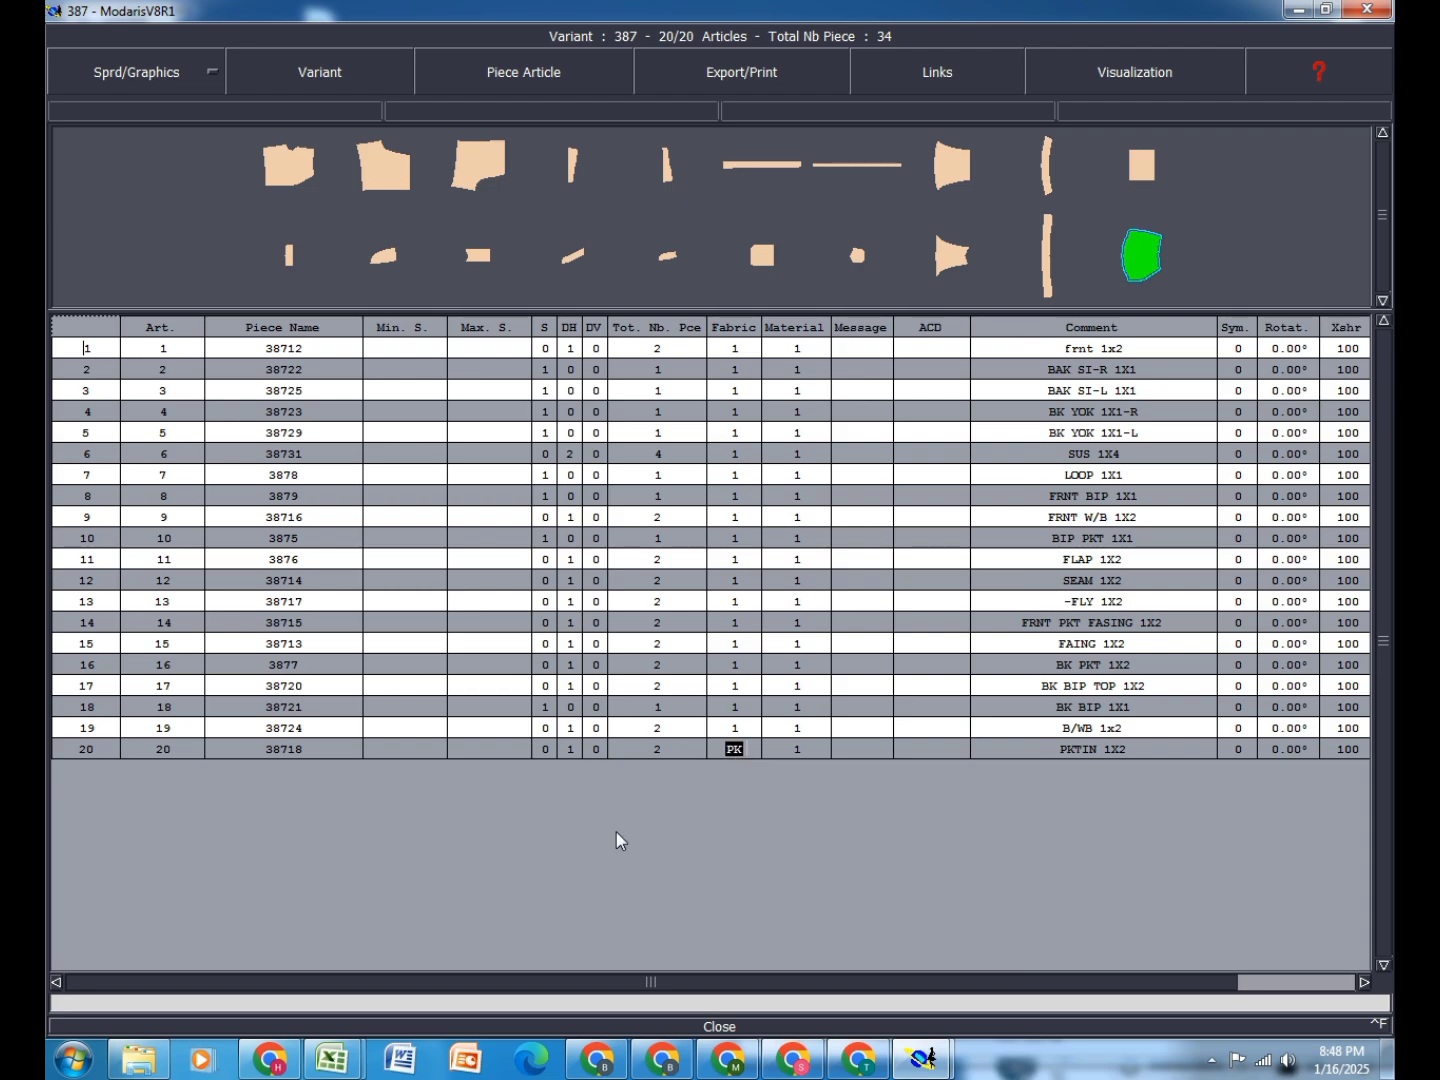
{"action": "left_click", "coordinate": [721, 1026]}
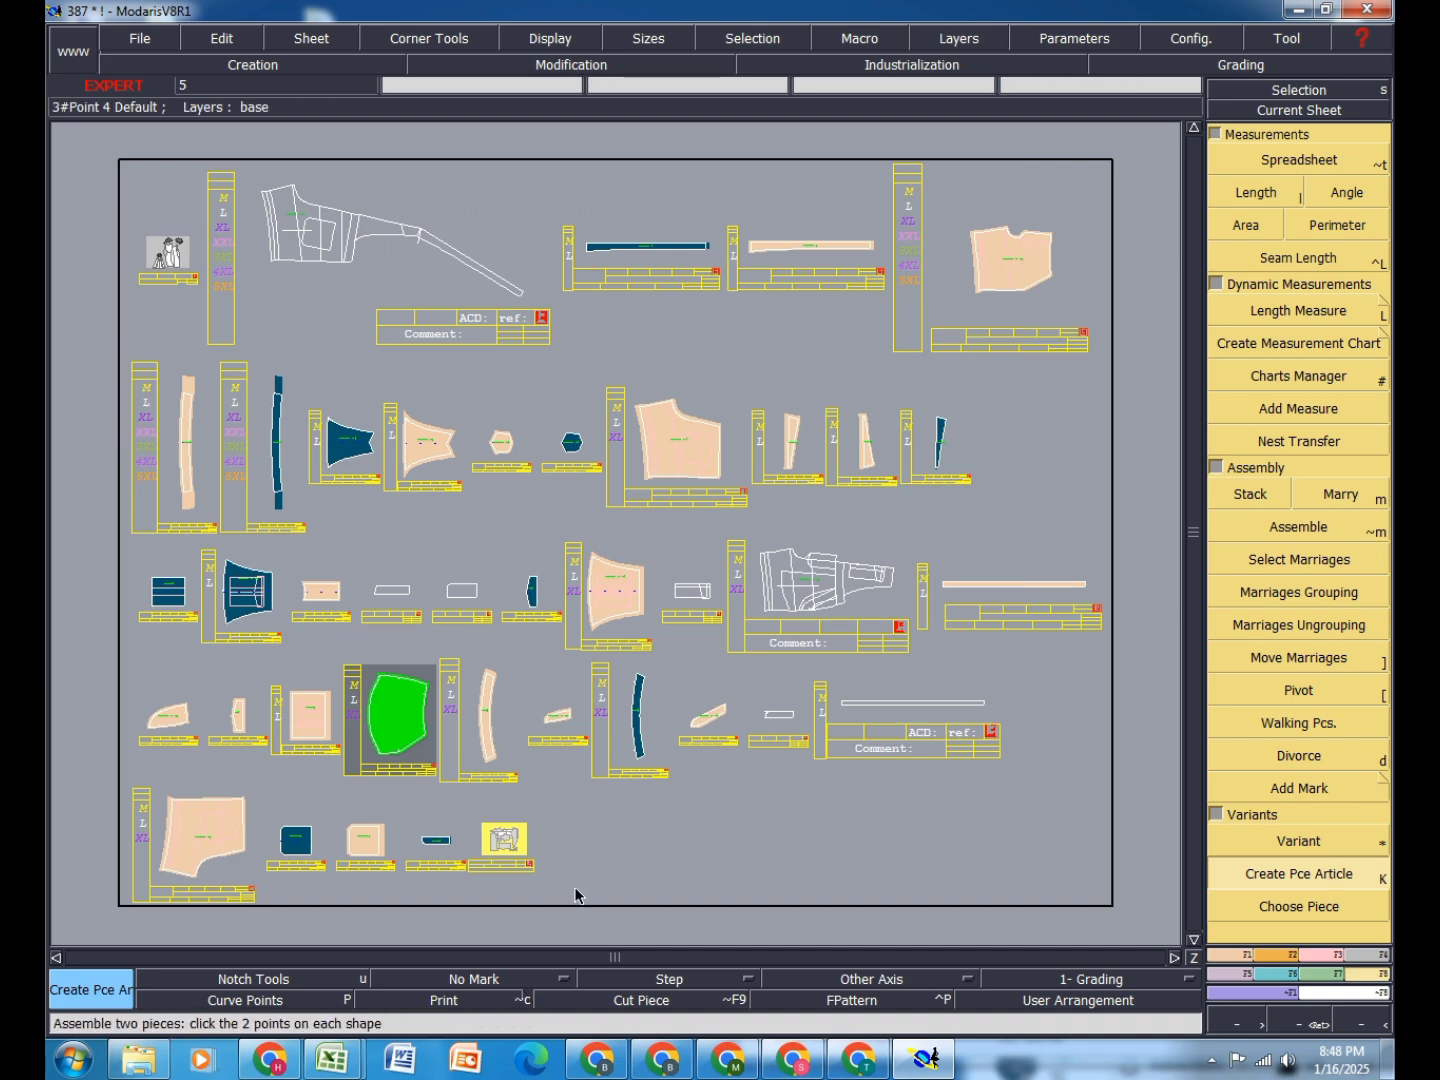
Step: Add piece articles for finish pieces 38711, 3872, 38726, 38728, 38730, 38719 and 38727 to the variant
{"action": "left_click", "coordinate": [636, 741]}
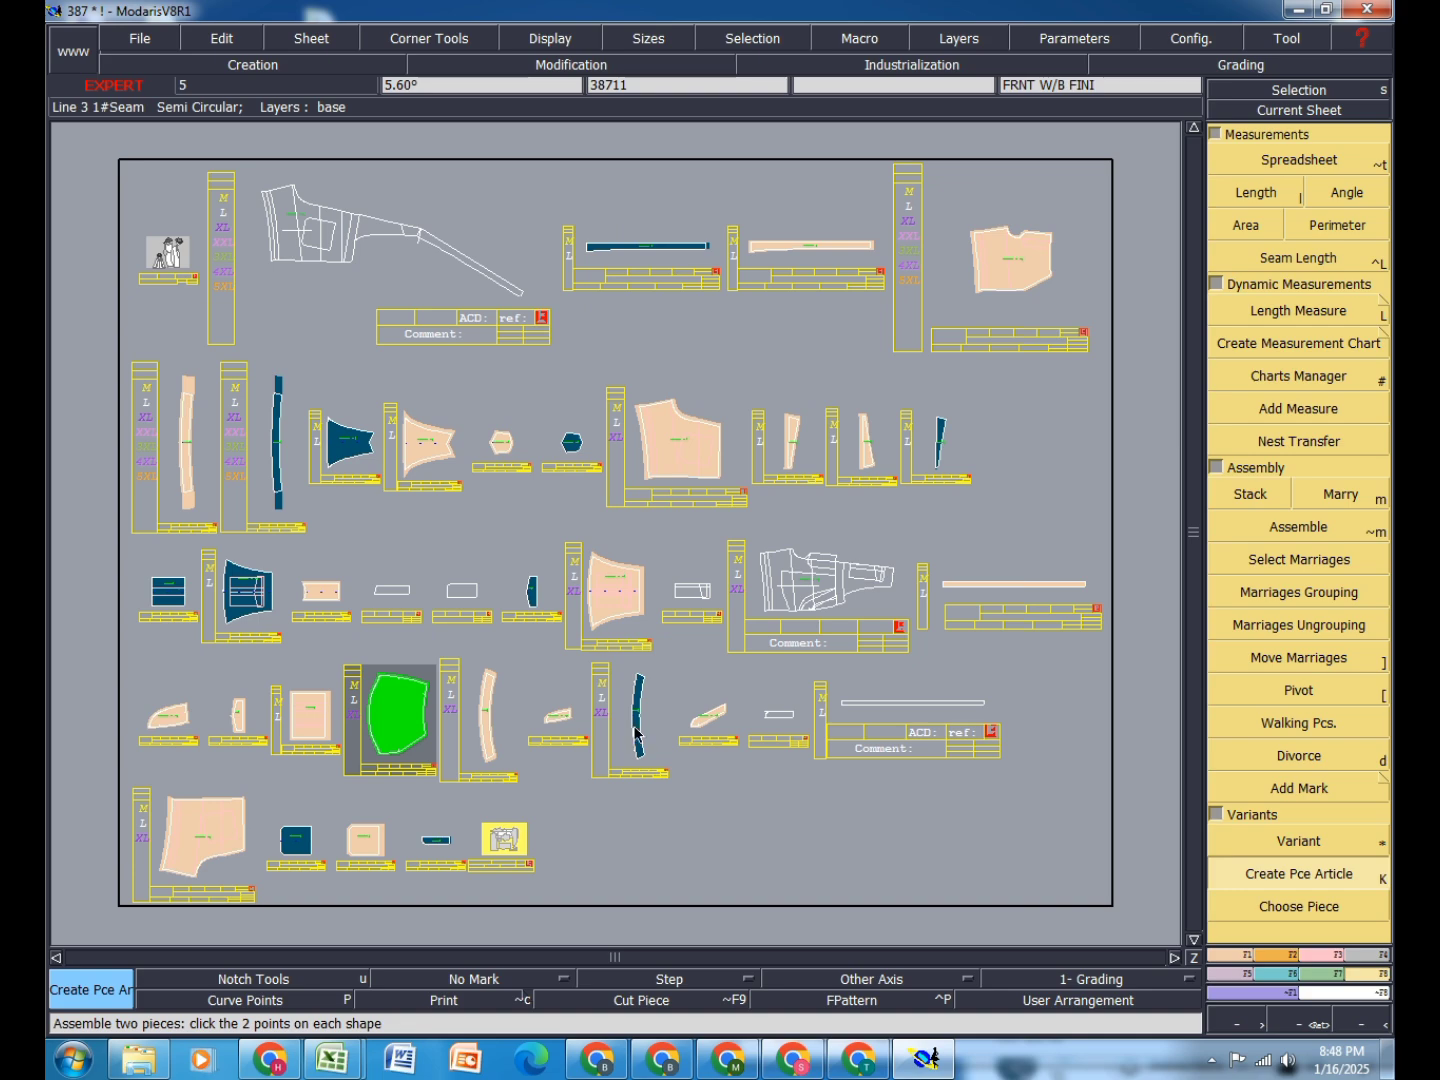
{"action": "left_click", "coordinate": [562, 619]}
{"action": "left_click", "coordinate": [571, 449]}
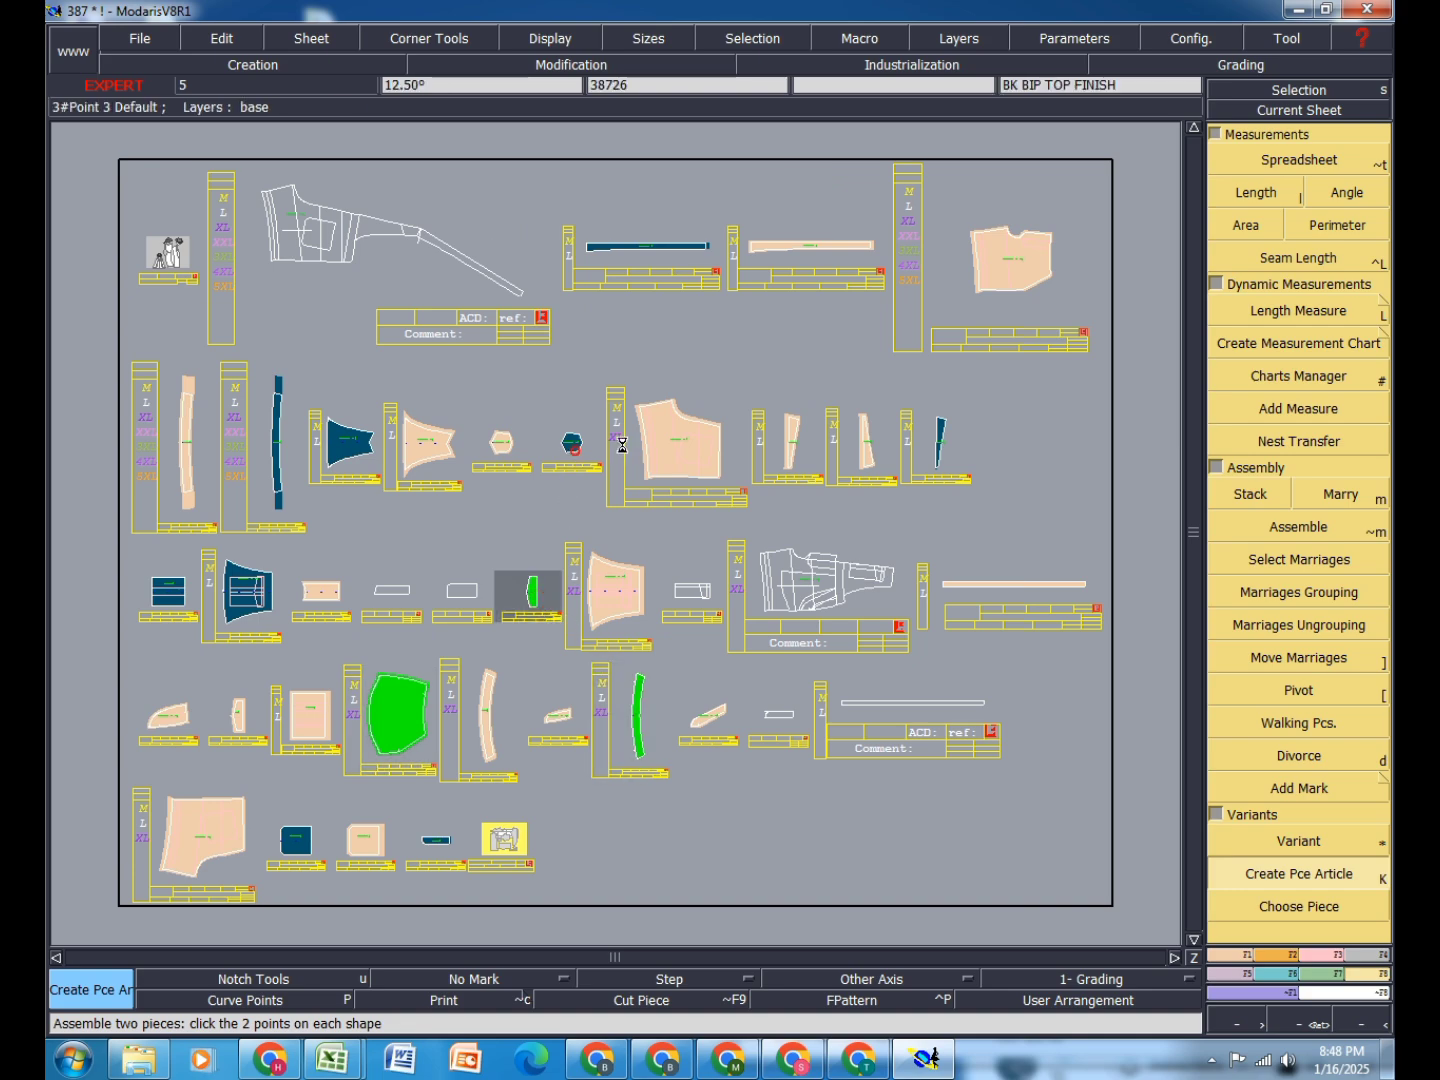
{"action": "left_click", "coordinate": [936, 457]}
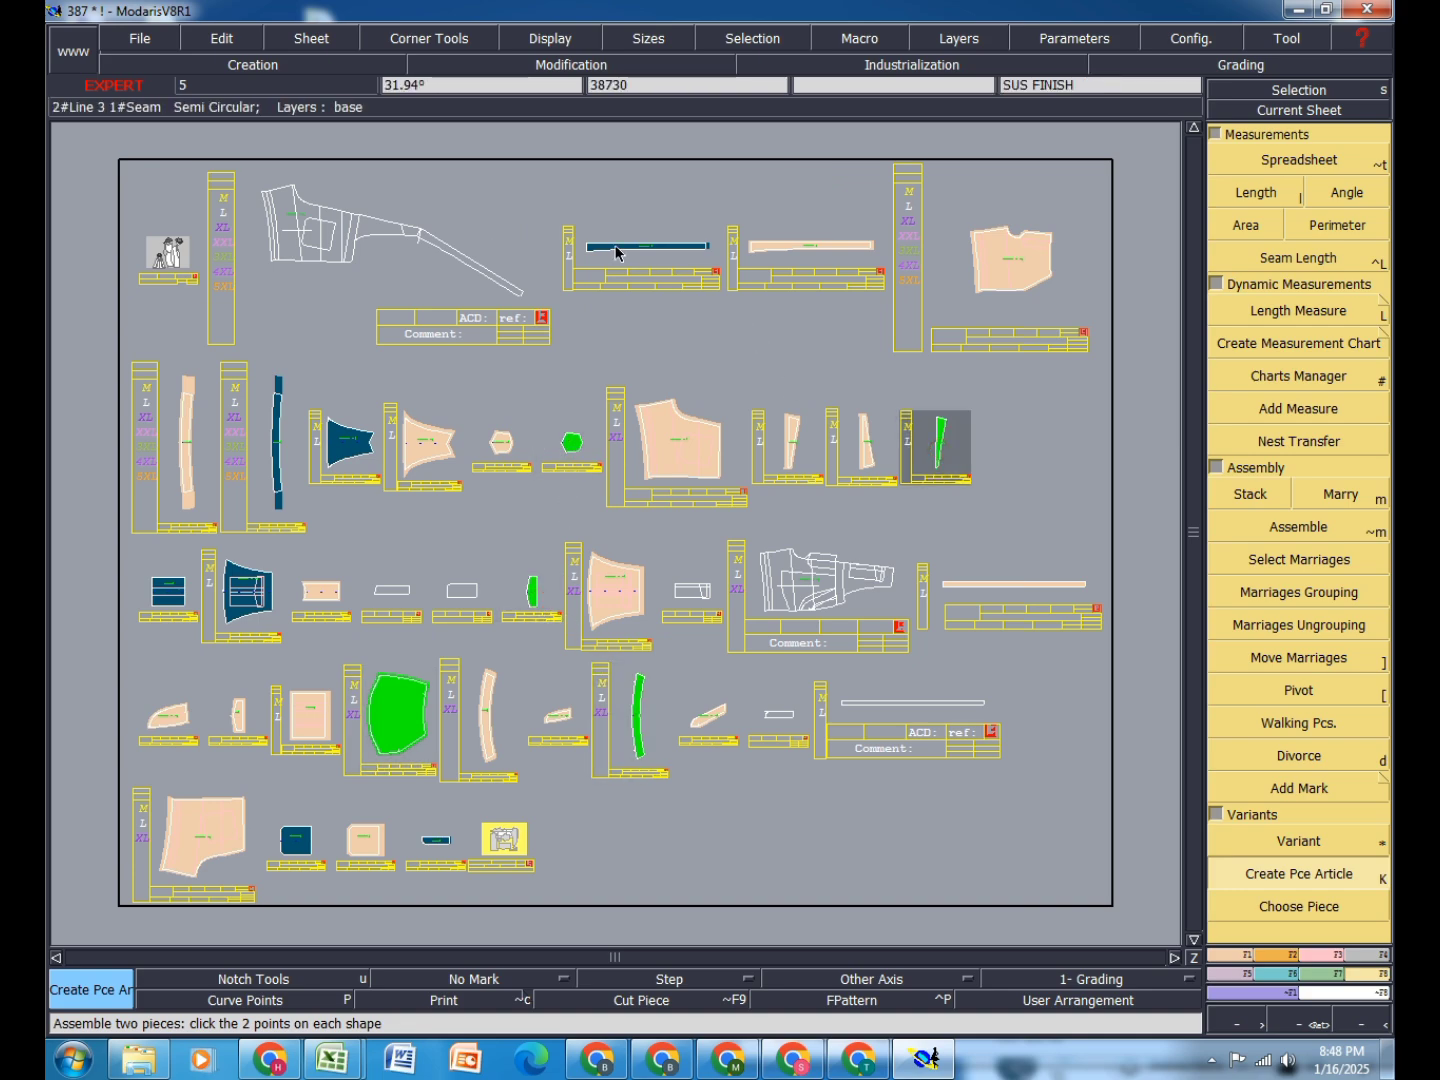
{"action": "left_click", "coordinate": [647, 247]}
{"action": "left_click", "coordinate": [330, 452]}
{"action": "left_click", "coordinate": [275, 471]}
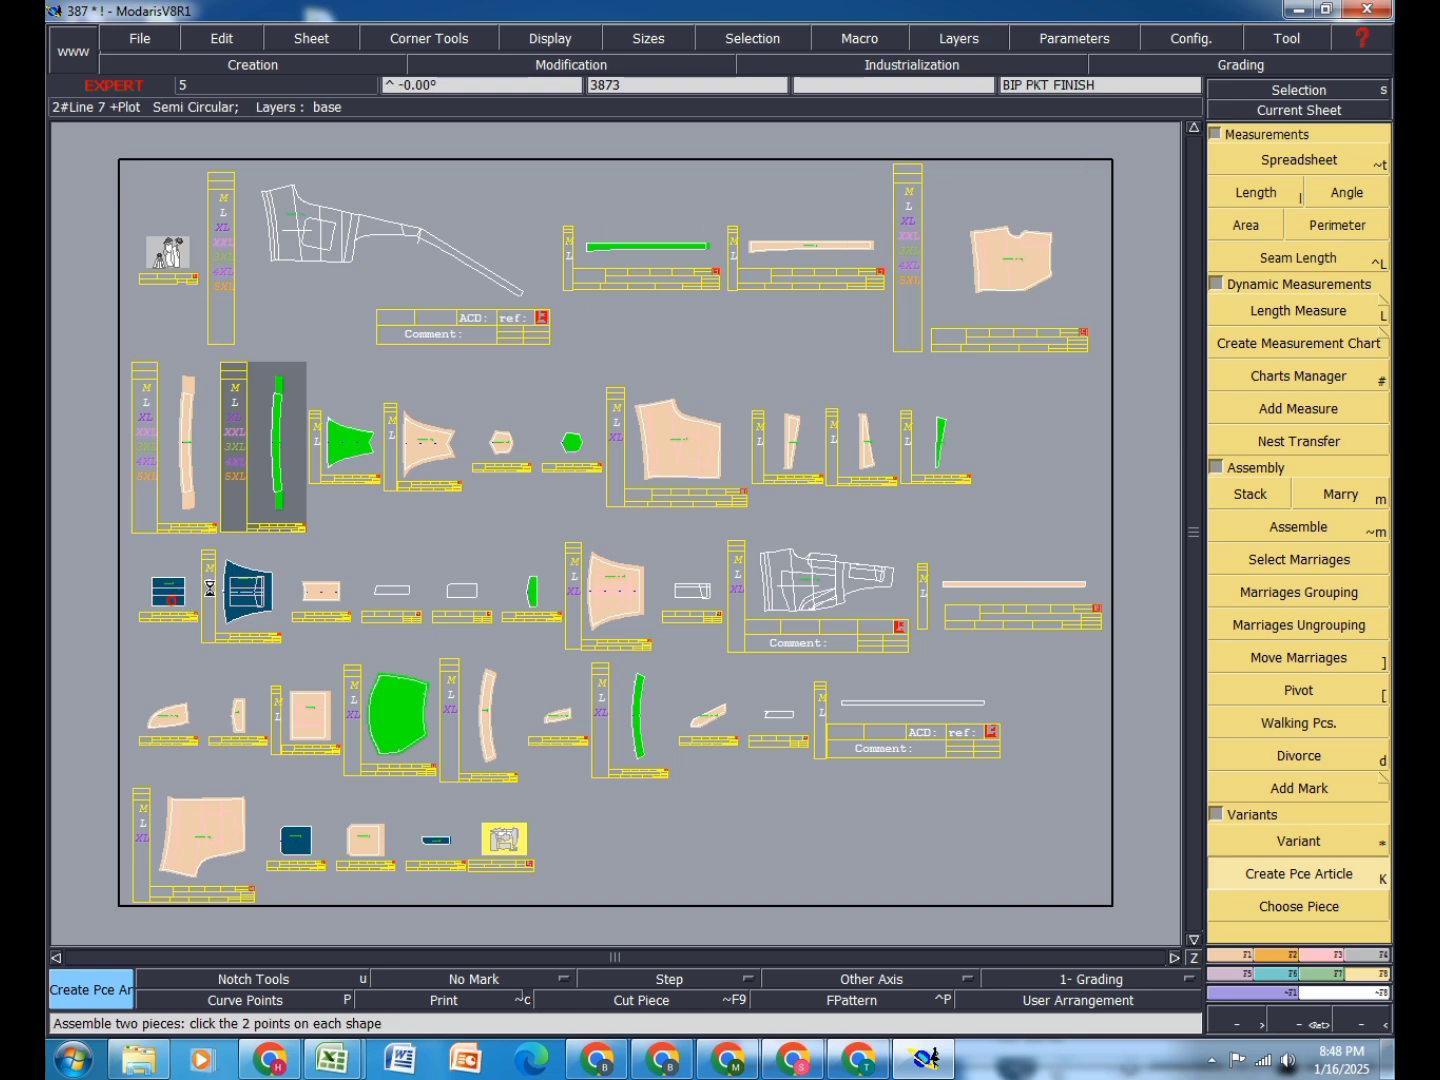
Step: Add piece articles for finish pieces 3873, 38710 and 3874 and the small strip beside the variant sheet
{"action": "left_click", "coordinate": [168, 599]}
{"action": "left_click", "coordinate": [245, 600]}
{"action": "left_click", "coordinate": [305, 843]}
{"action": "left_click", "coordinate": [436, 840]}
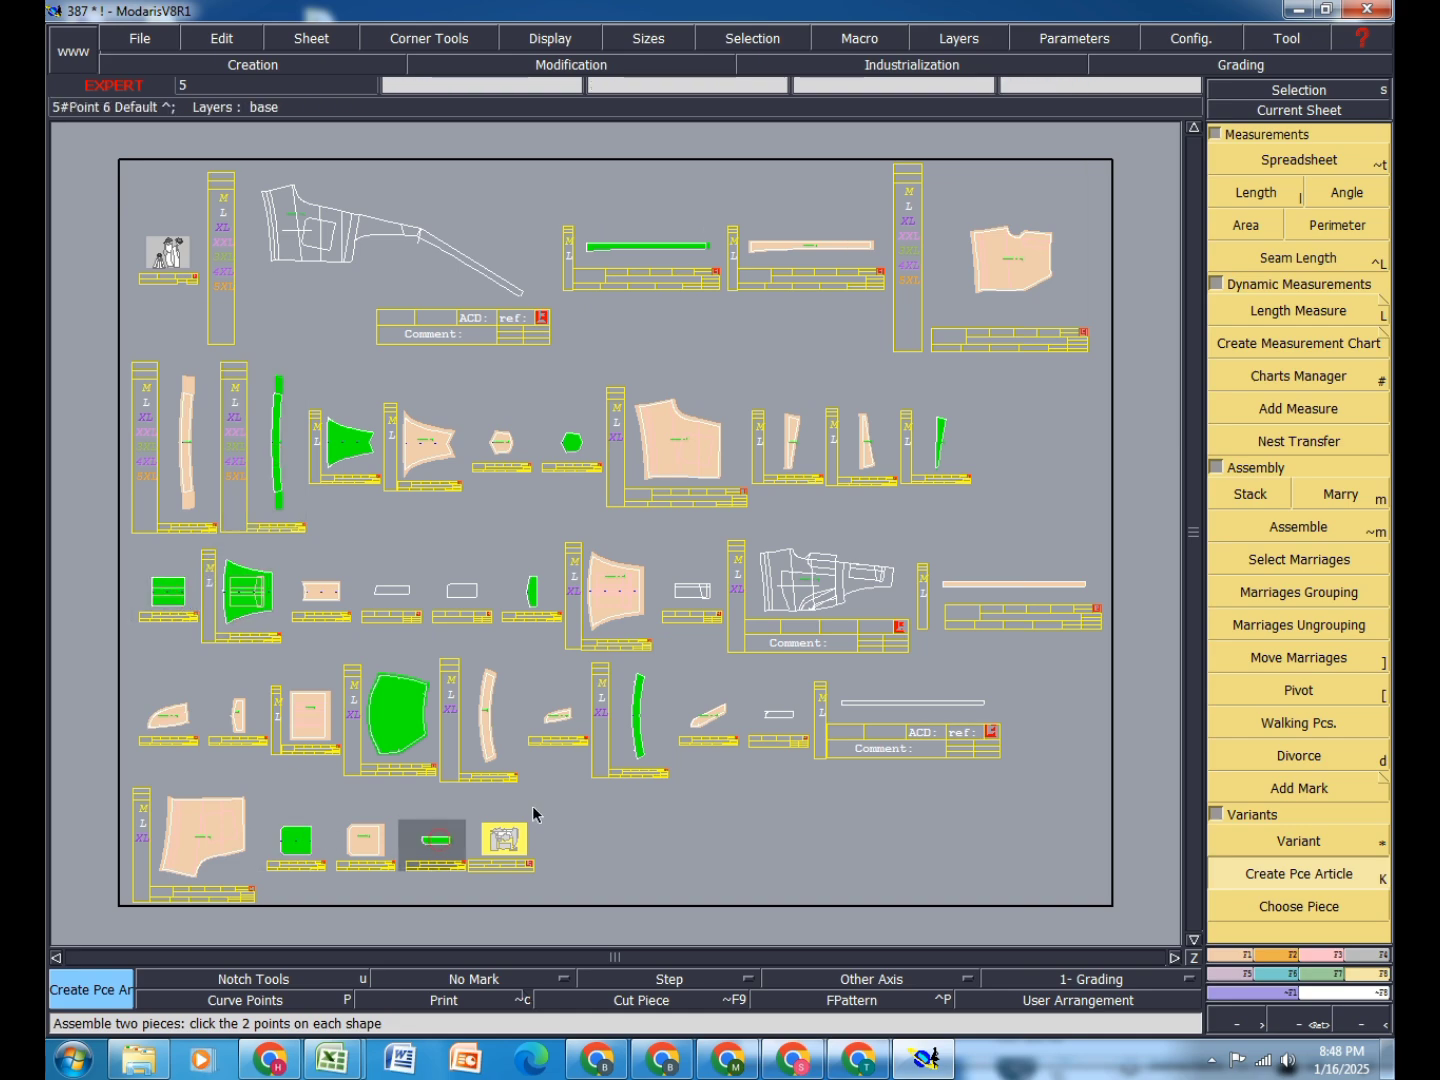
Step: Reopen variant 387's table and set the fabric of finish articles 21 to 30 to FI
{"action": "key", "text": "asterisk"}
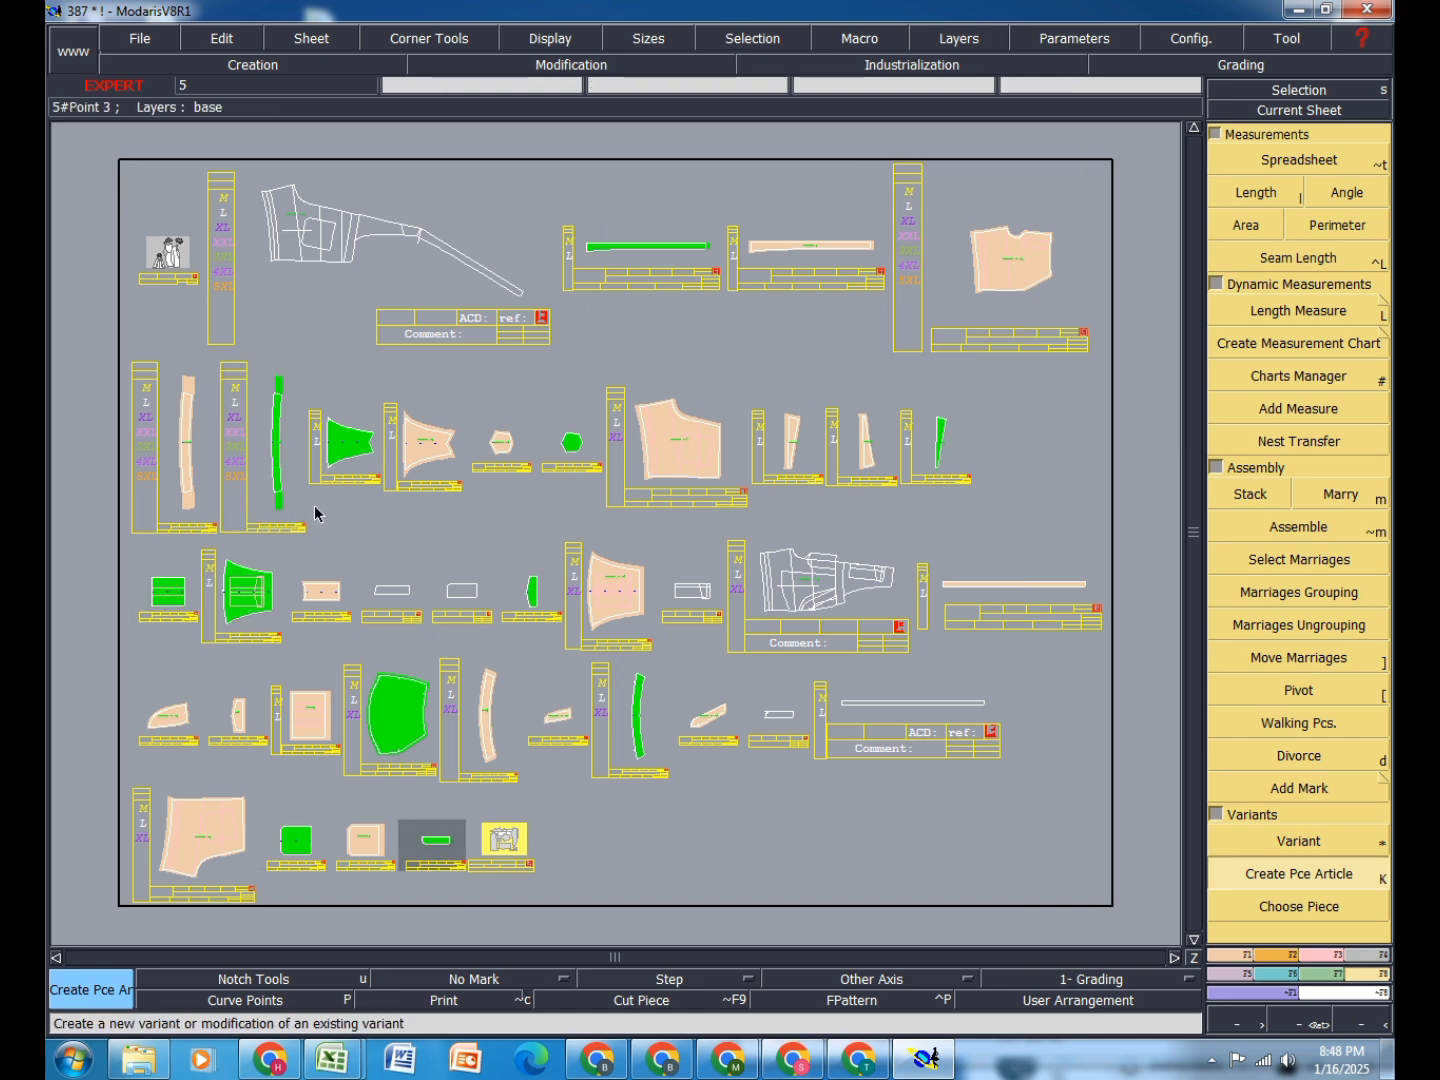
{"action": "left_click", "coordinate": [510, 862]}
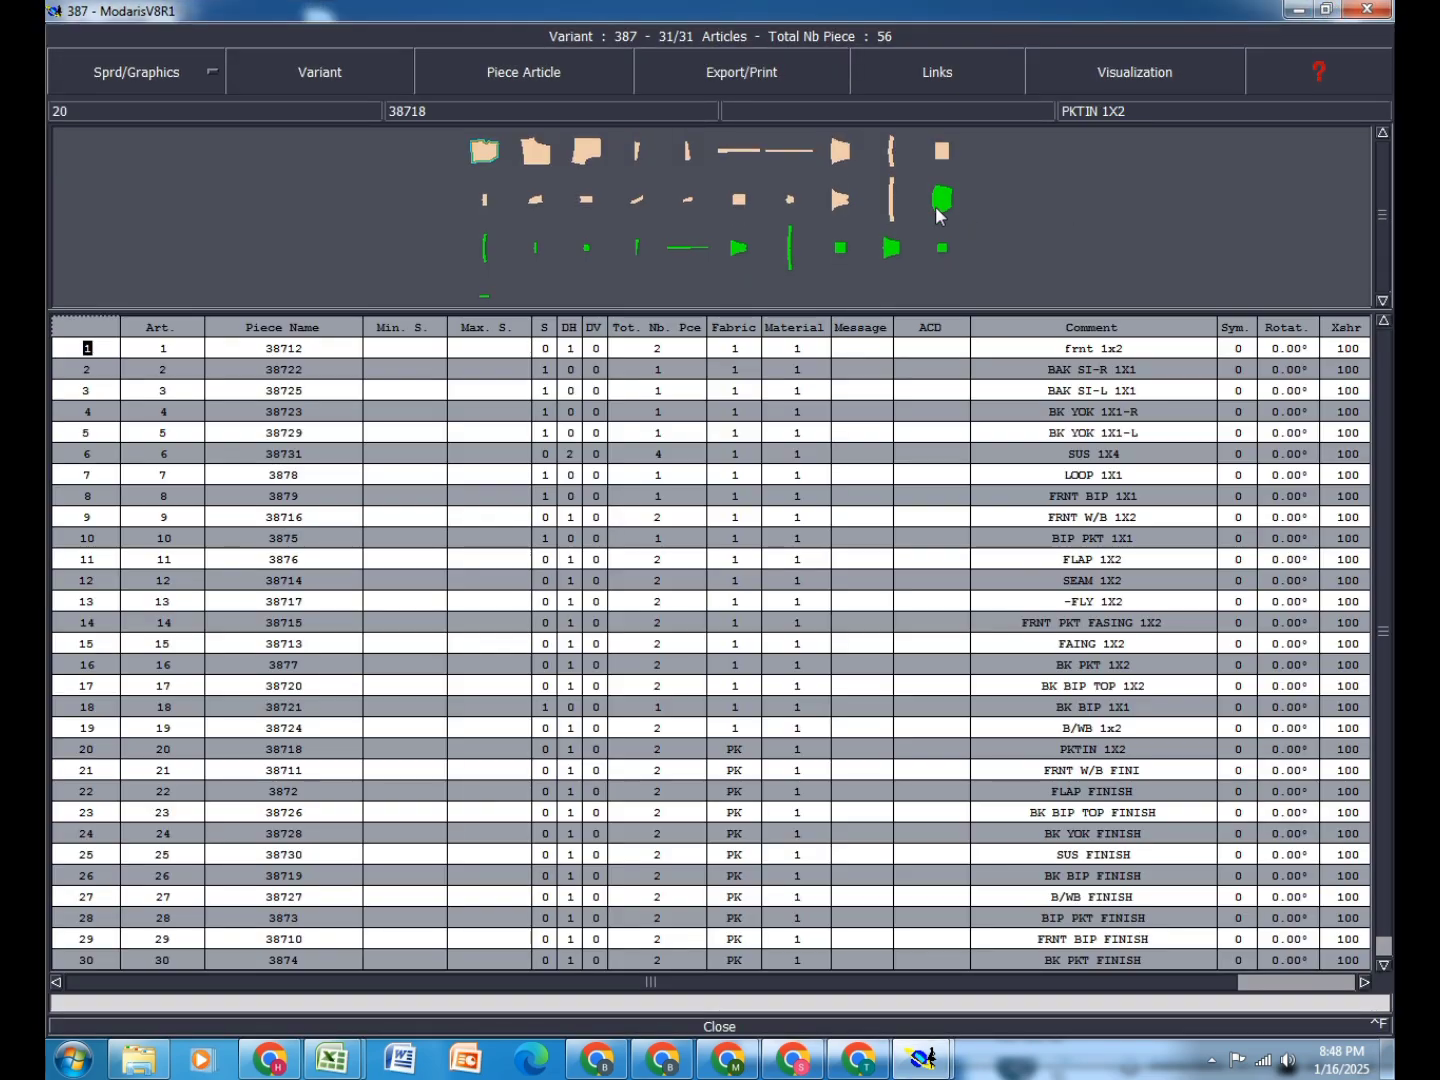
{"action": "left_click", "coordinate": [941, 211]}
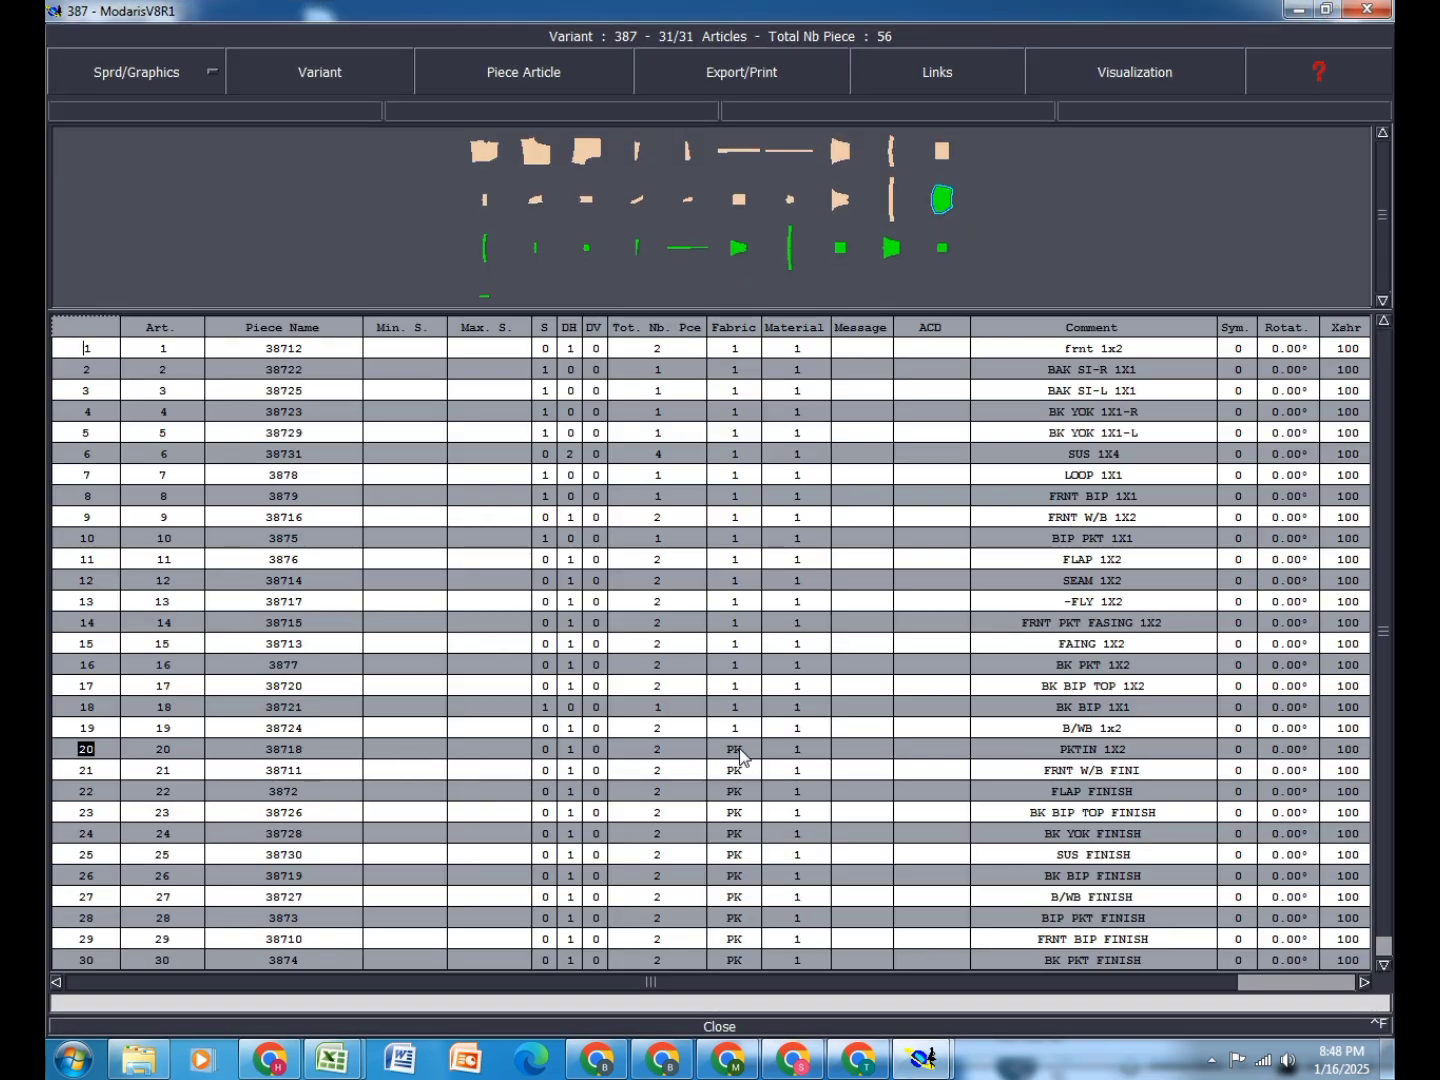
{"action": "left_click_drag", "start_coordinate": [747, 777], "coordinate": [729, 962]}
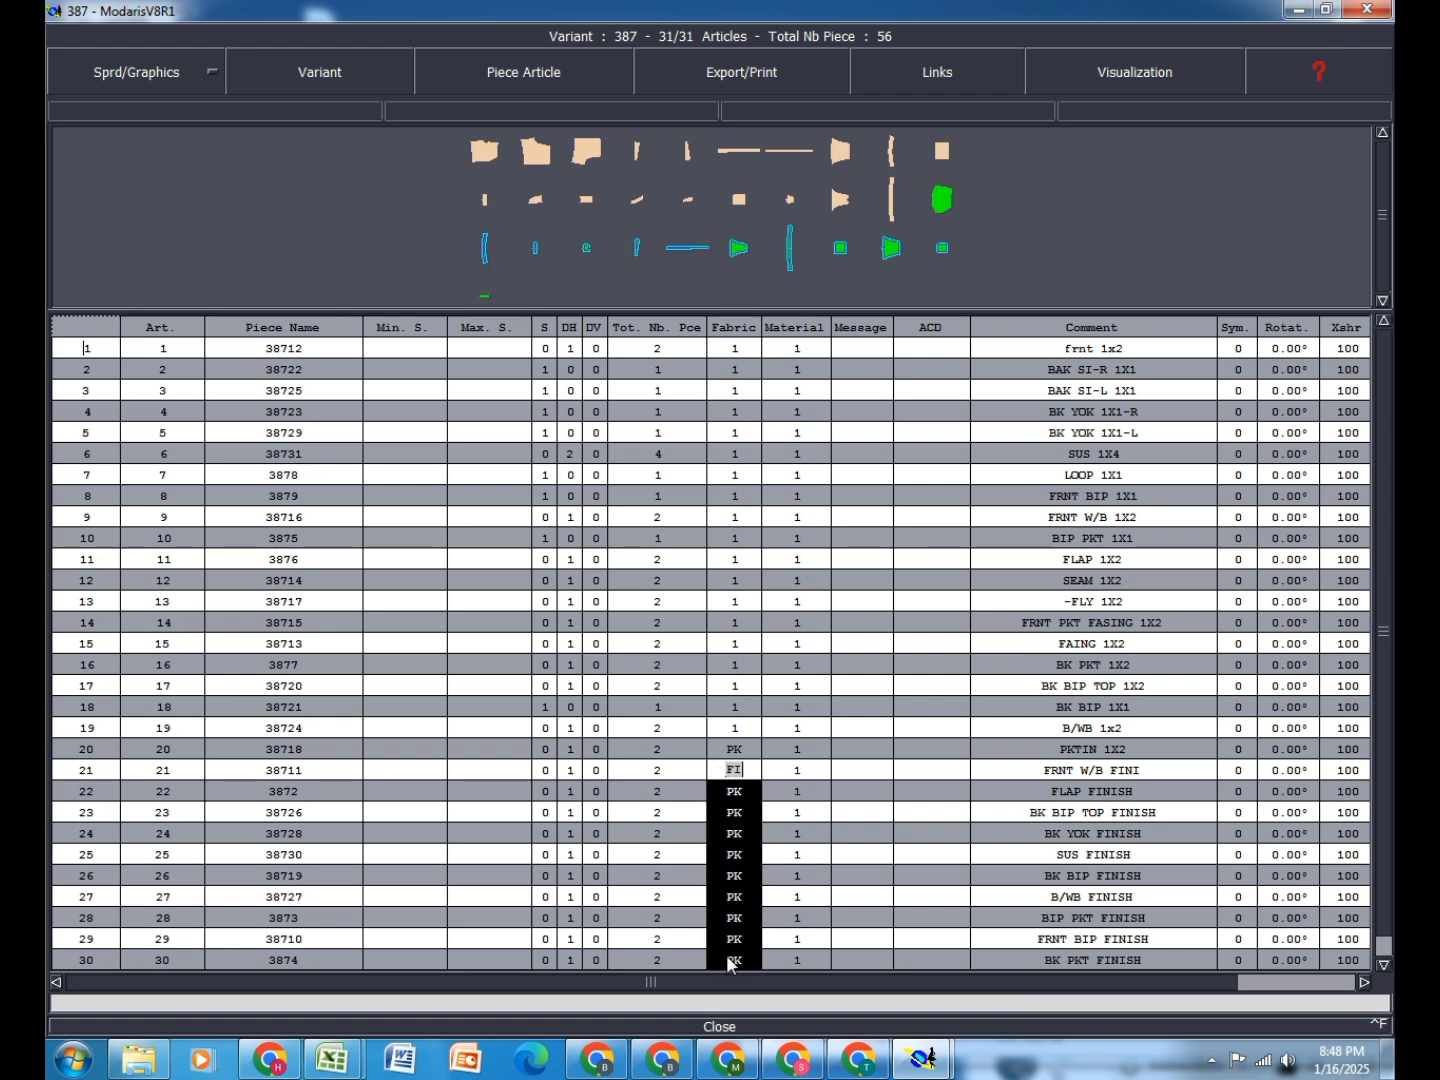
{"action": "key", "text": "Return"}
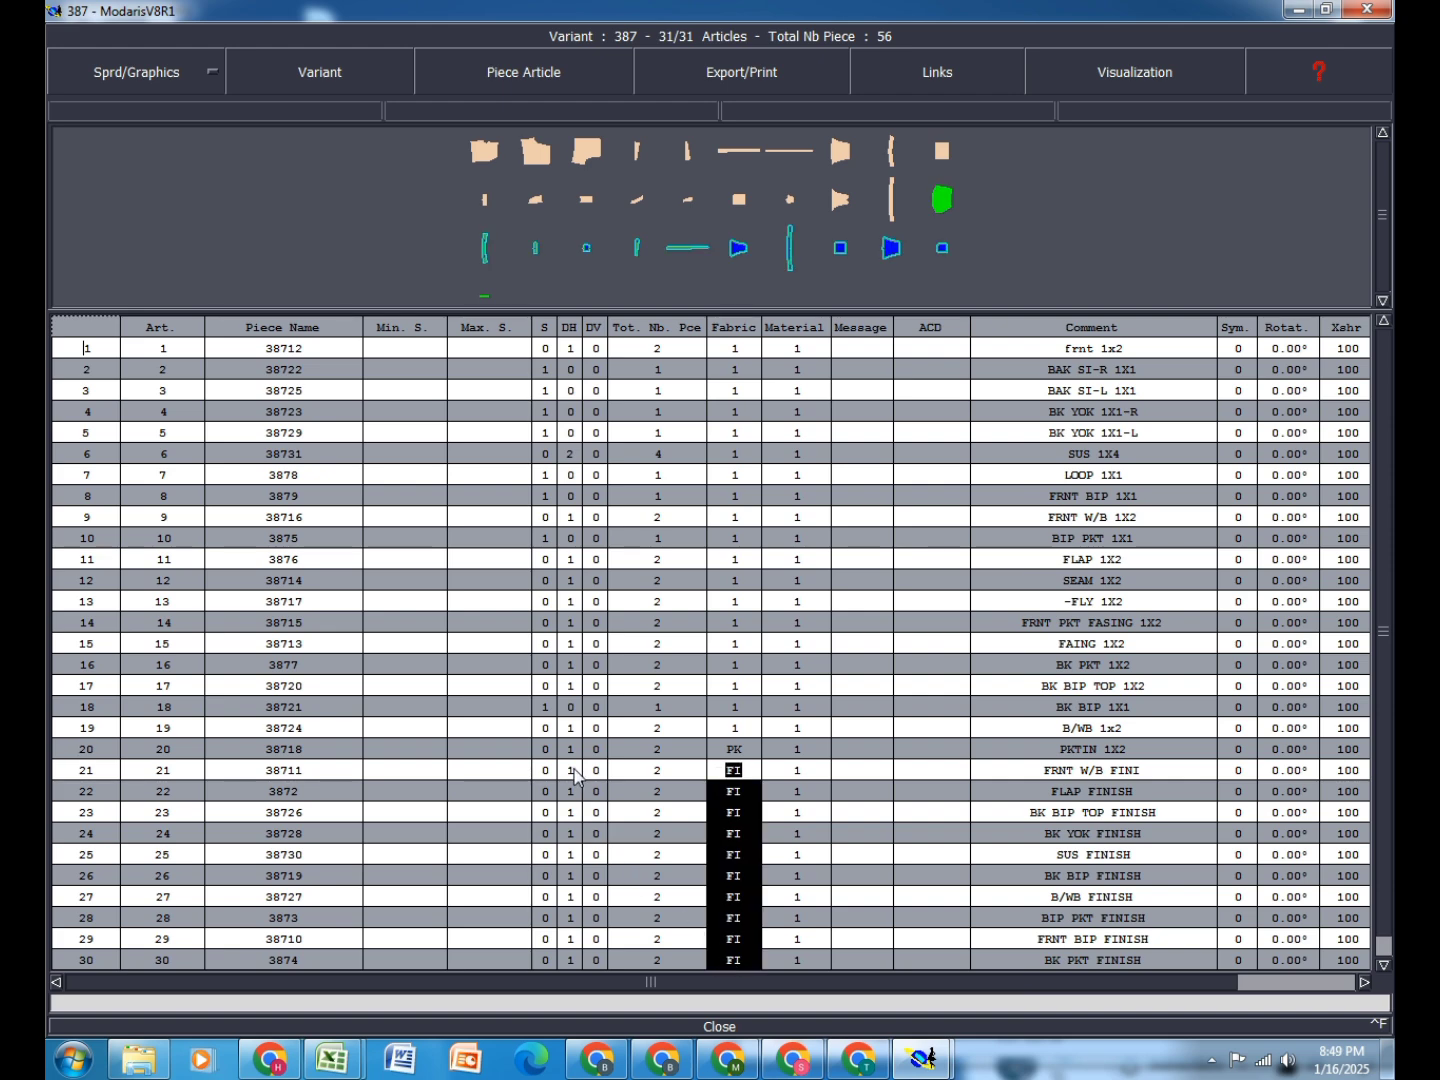
Step: Set DH to 0 and S to 1 for finish articles 21 to 30, and close the variant table
{"action": "left_click_drag", "start_coordinate": [575, 776], "coordinate": [568, 961]}
{"action": "type", "text": "0"}
{"action": "key", "text": "Return"}
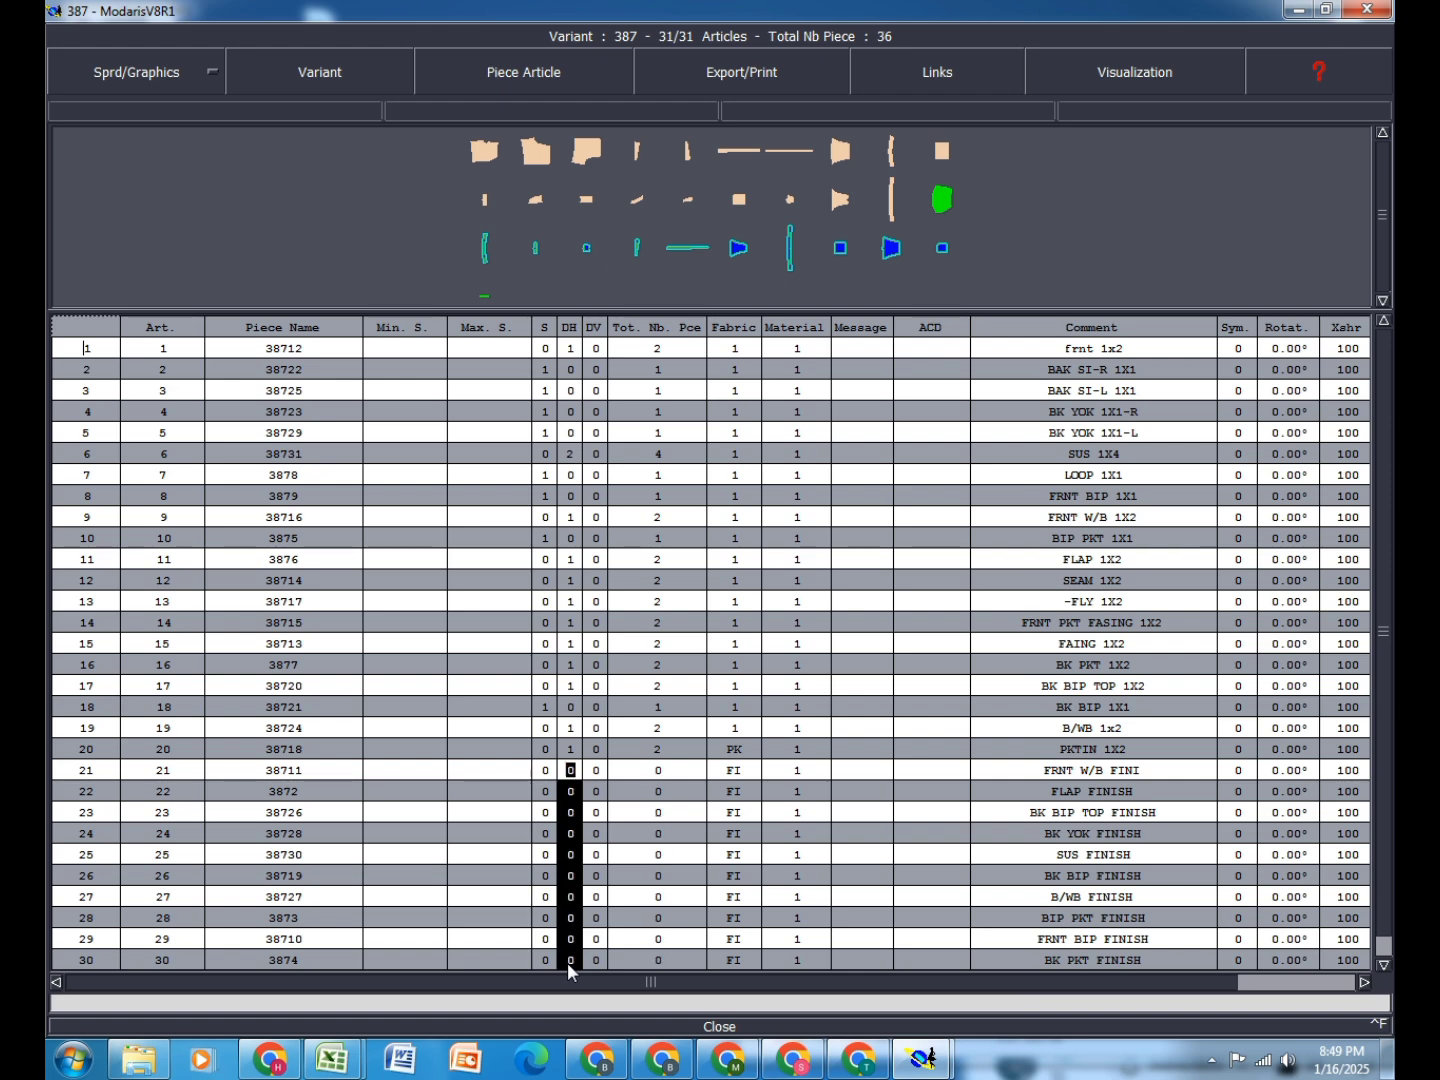
{"action": "left_click_drag", "start_coordinate": [544, 770], "coordinate": [538, 970]}
{"action": "key", "text": "Return"}
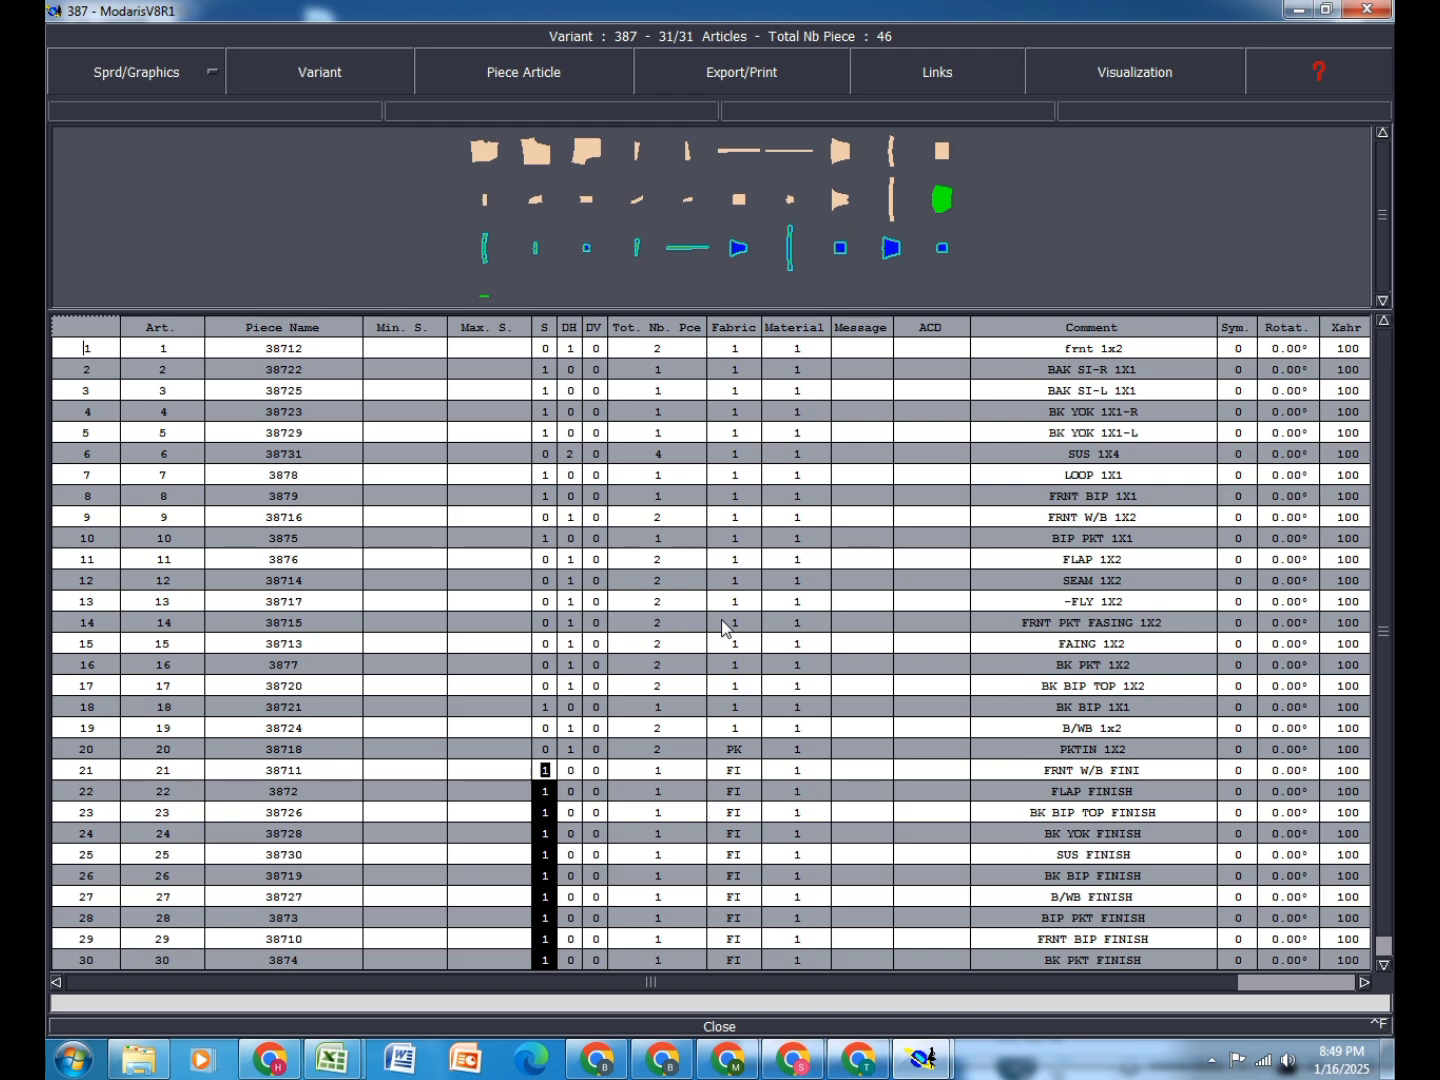
{"action": "left_click", "coordinate": [734, 1027]}
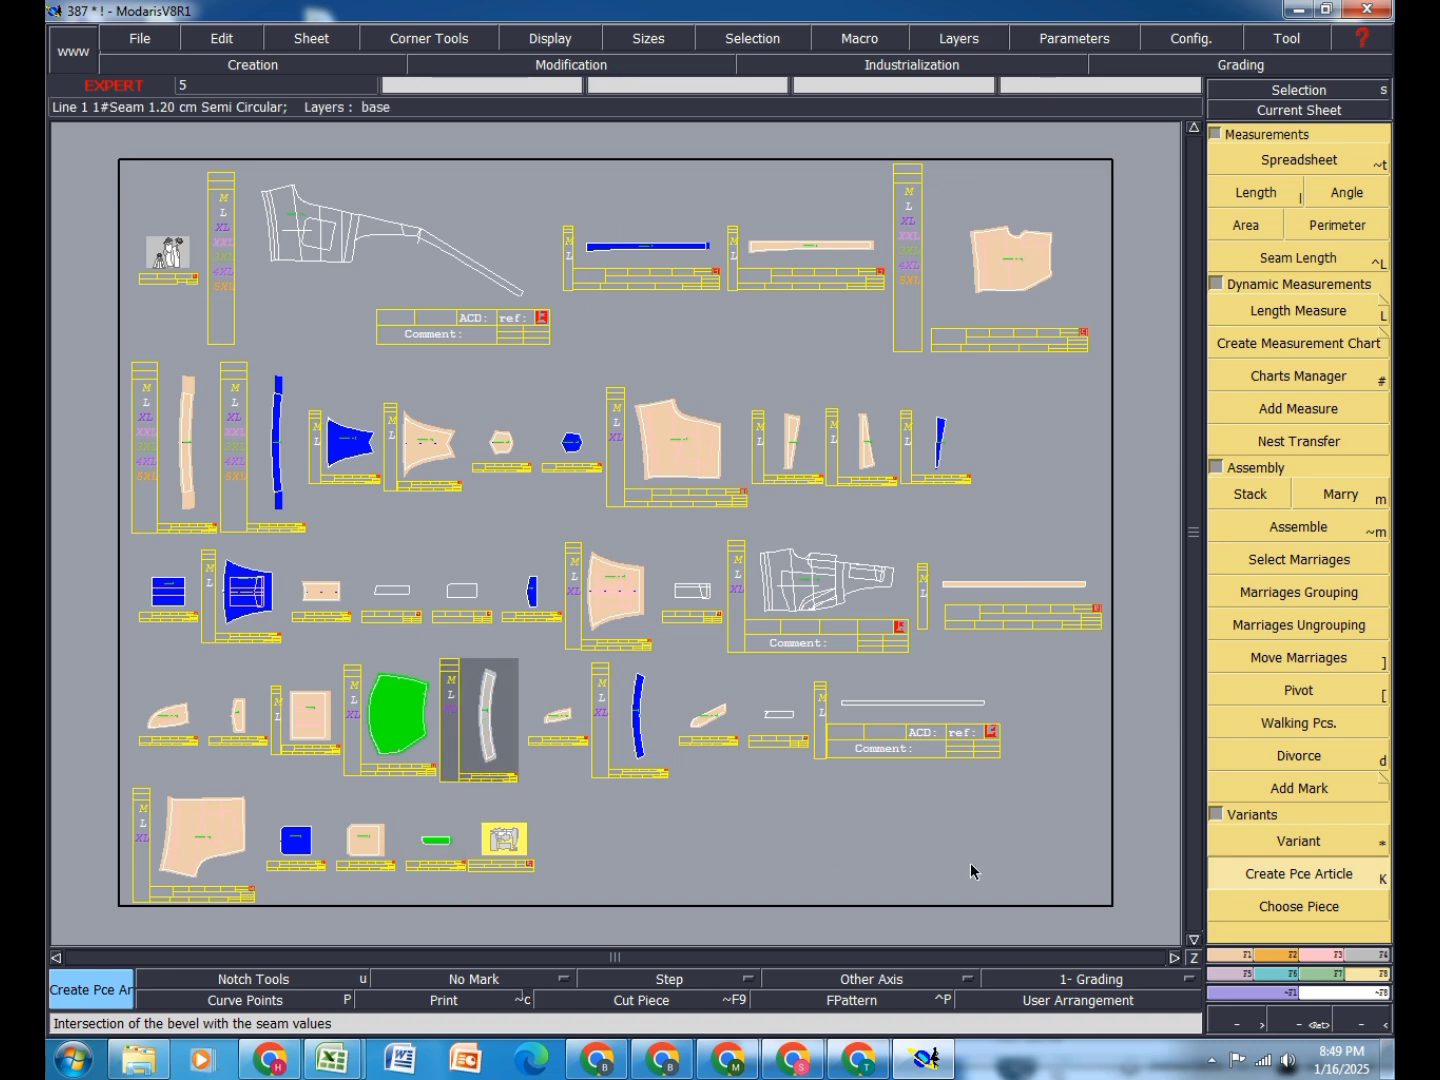
Step: Undo the last piece article creation and copy the front waistband sheet into the empty area below the other sheets
{"action": "key", "text": "ctrl+z"}
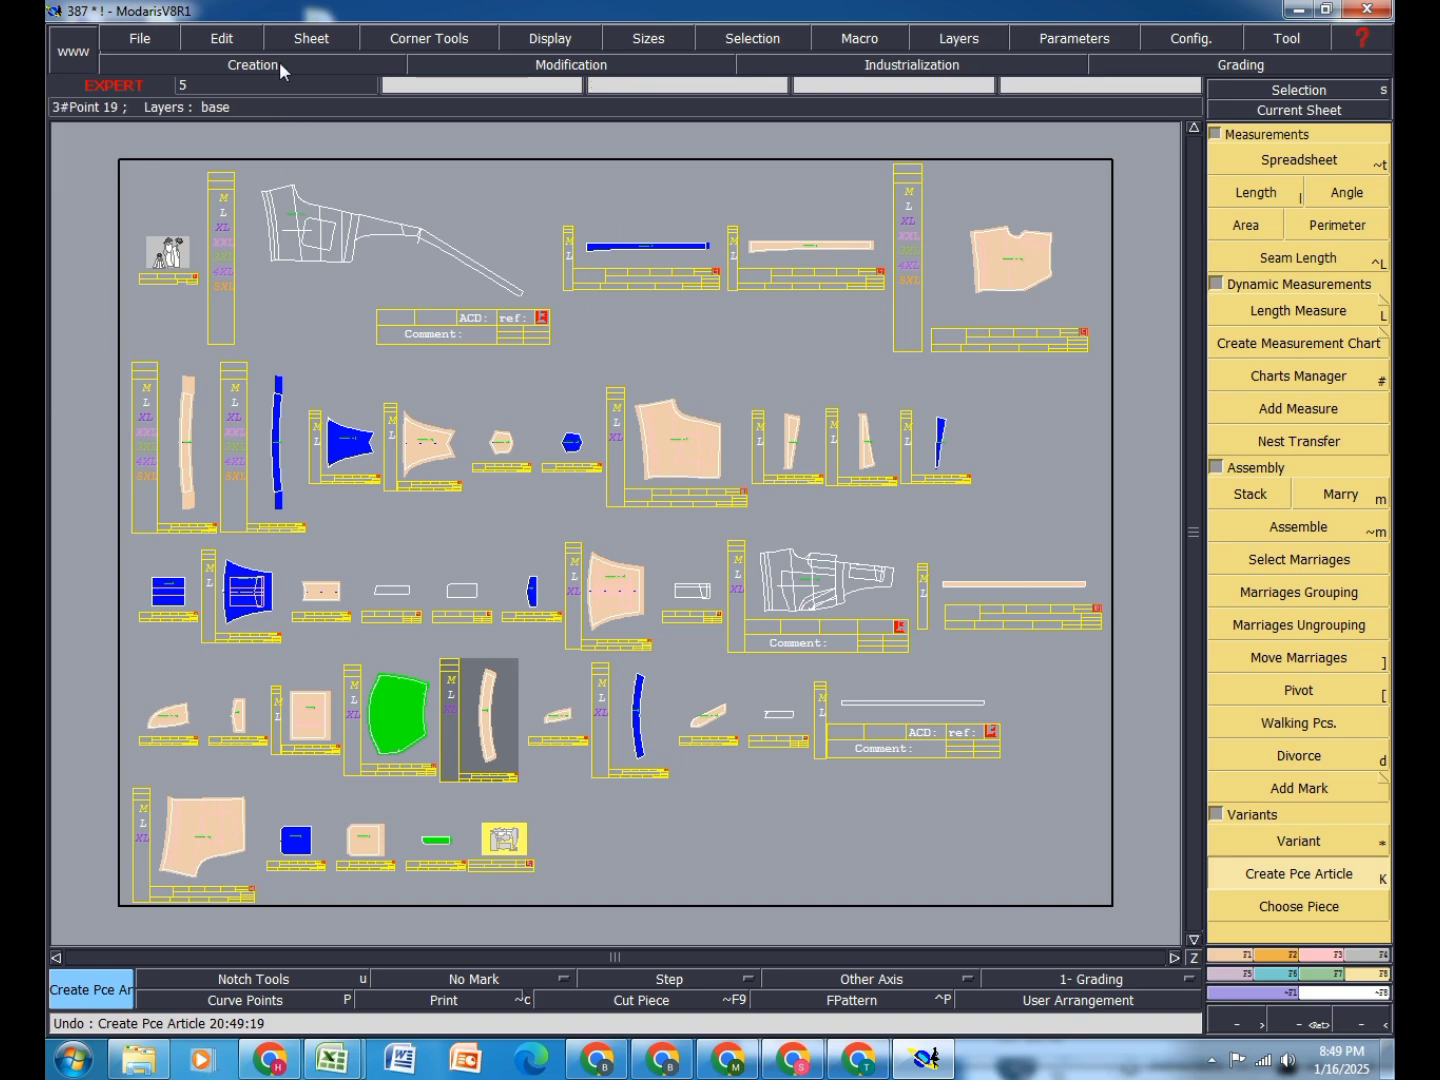
{"action": "left_click", "coordinate": [311, 39]}
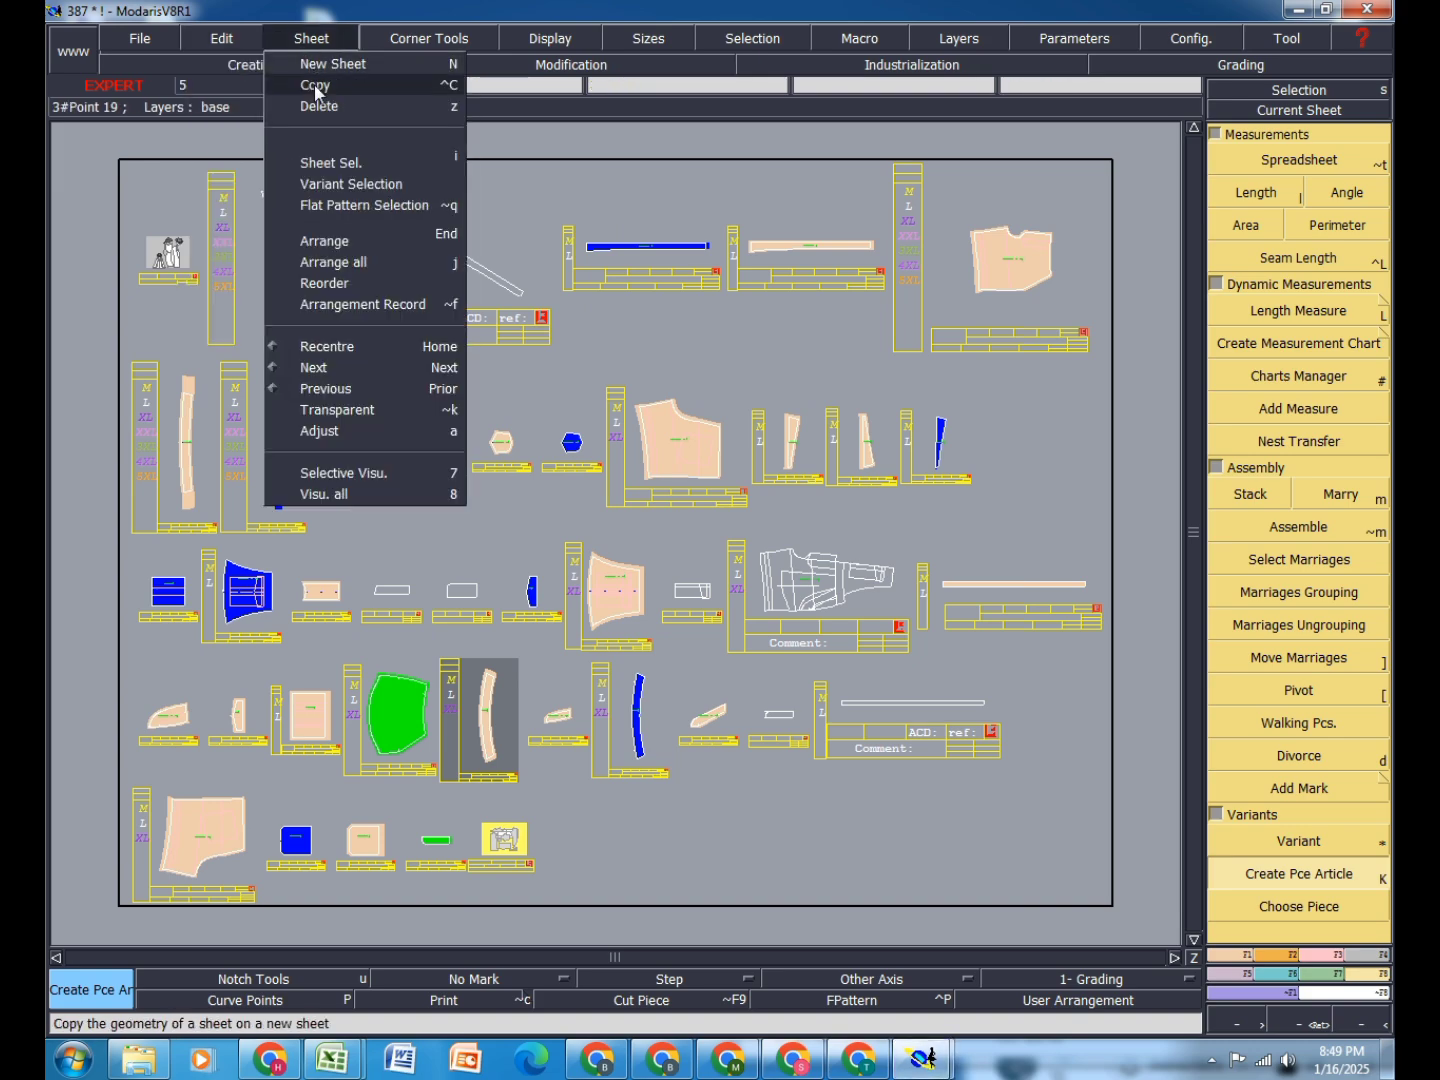
{"action": "left_click", "coordinate": [316, 85]}
{"action": "left_click", "coordinate": [491, 715]}
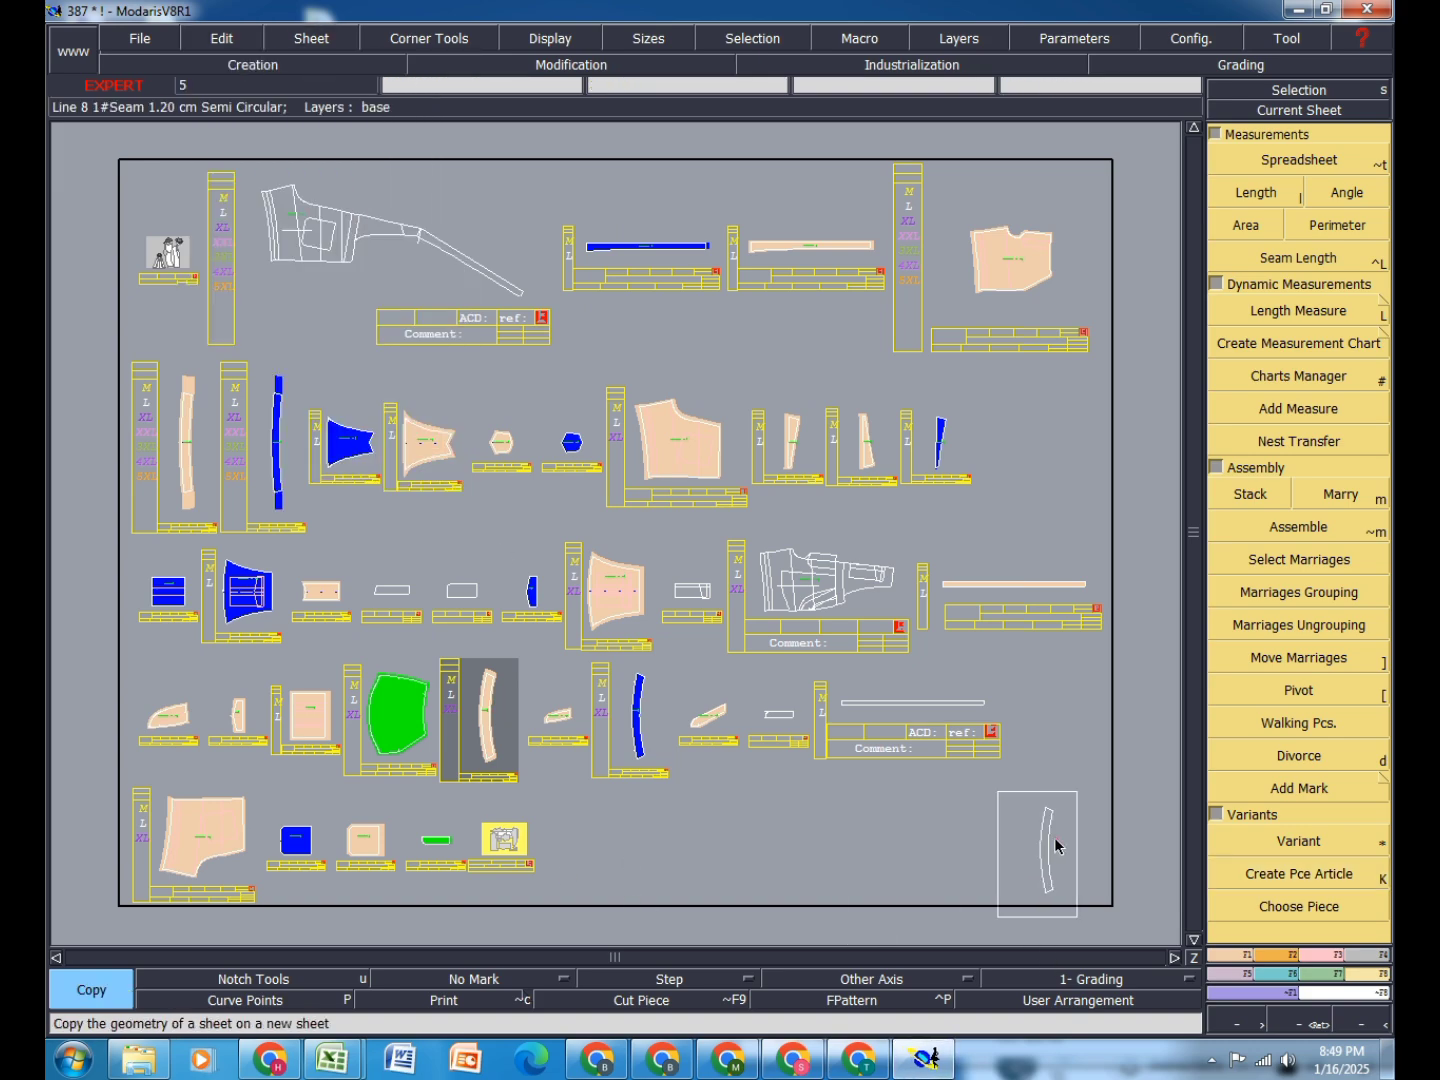
{"action": "left_click", "coordinate": [1048, 849]}
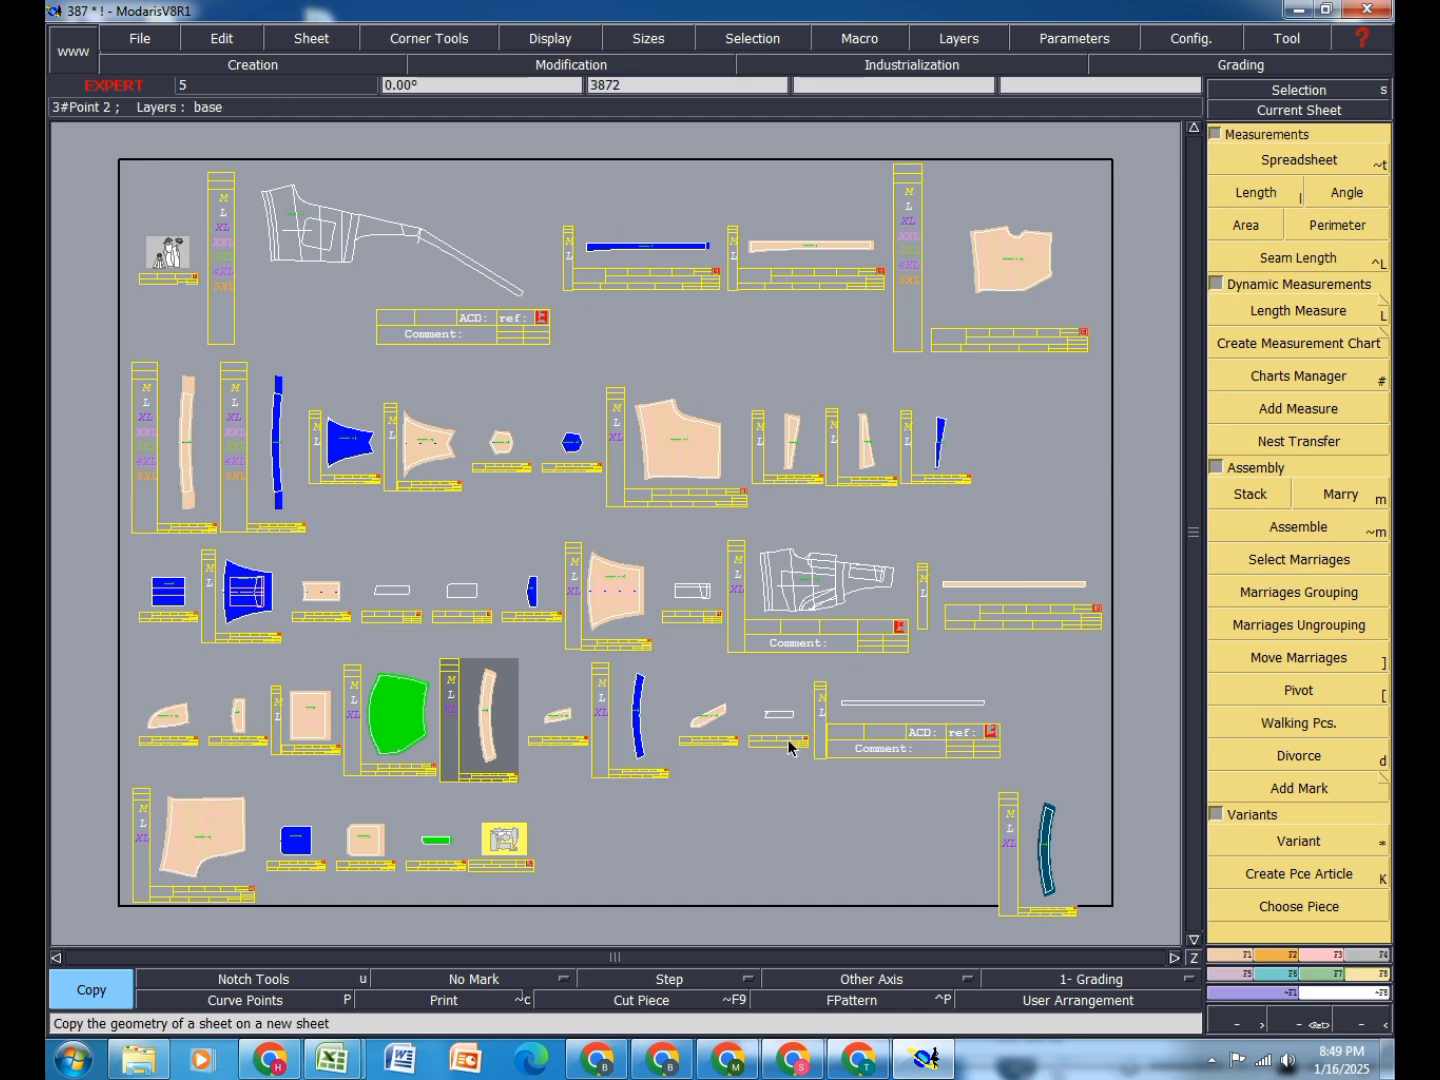
Step: Copy the small five-sided piece, the back waistband and the suspender piece onto new sheets near the front waistband copy
{"action": "left_click", "coordinate": [239, 714]}
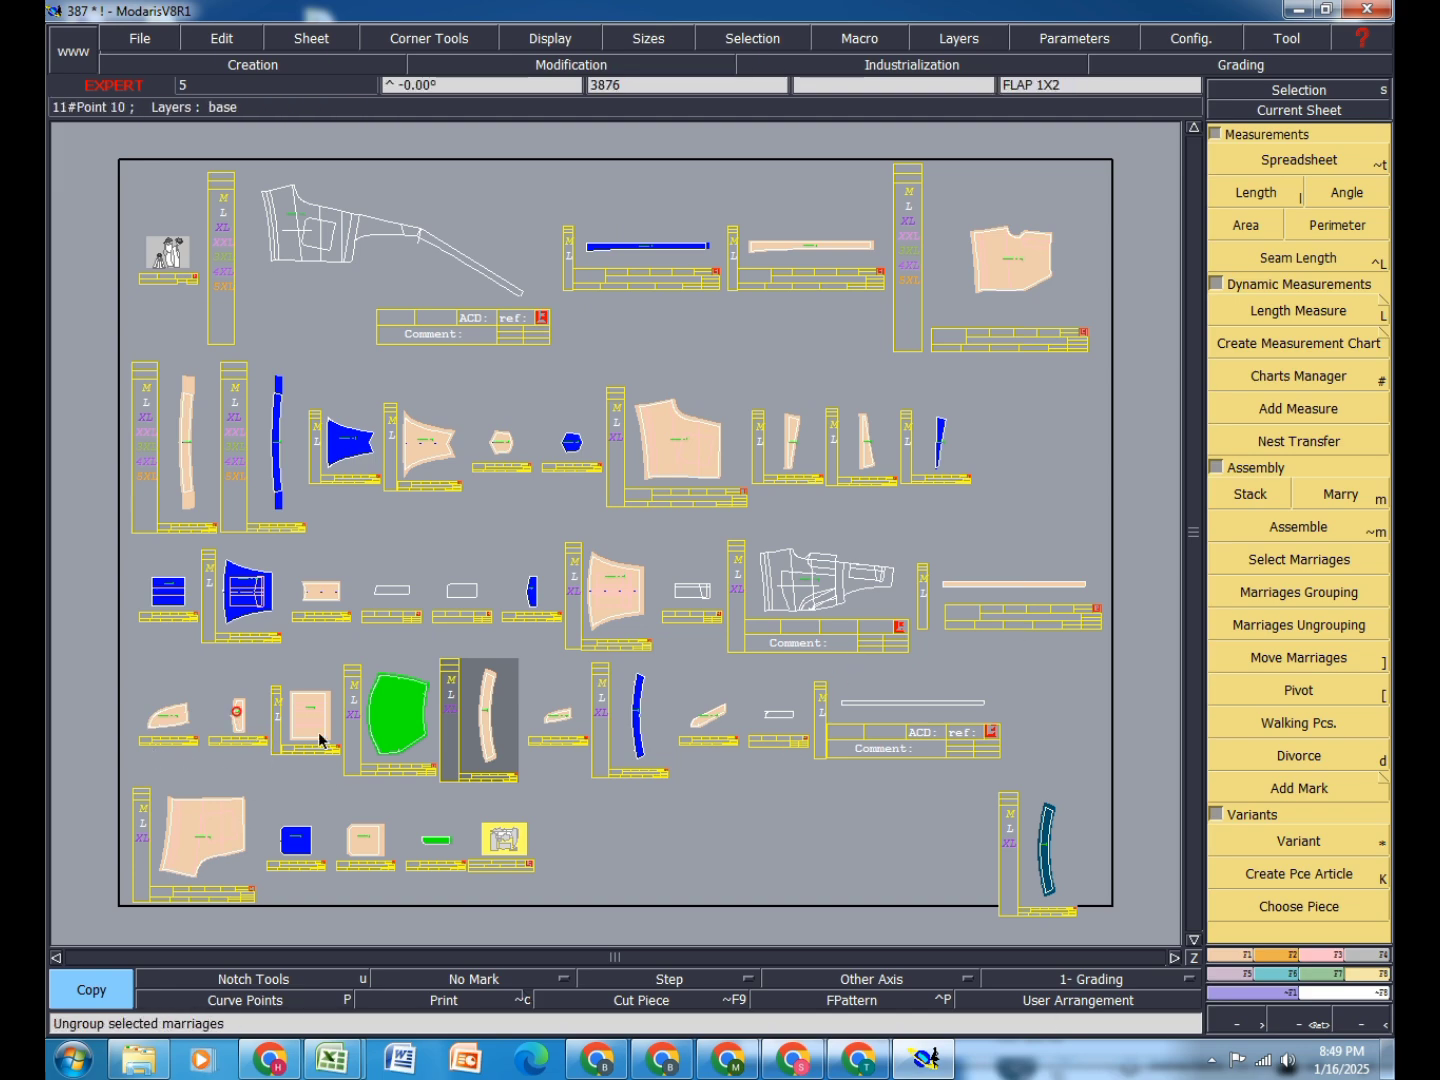
{"action": "left_click", "coordinate": [934, 858]}
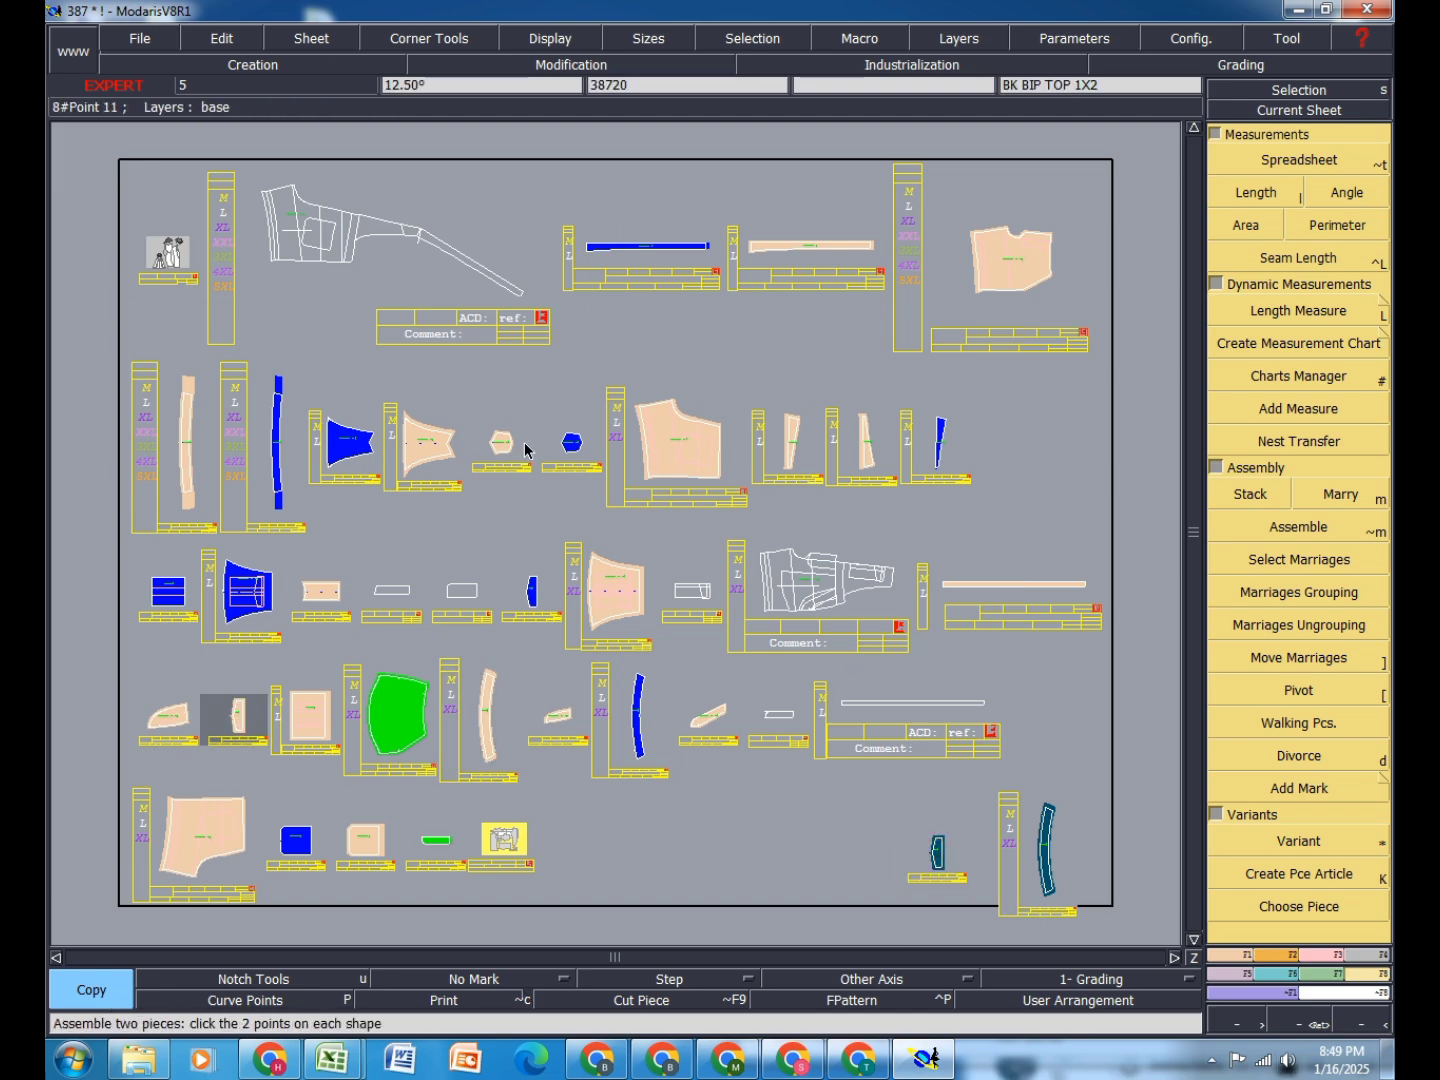
{"action": "left_click", "coordinate": [184, 436]}
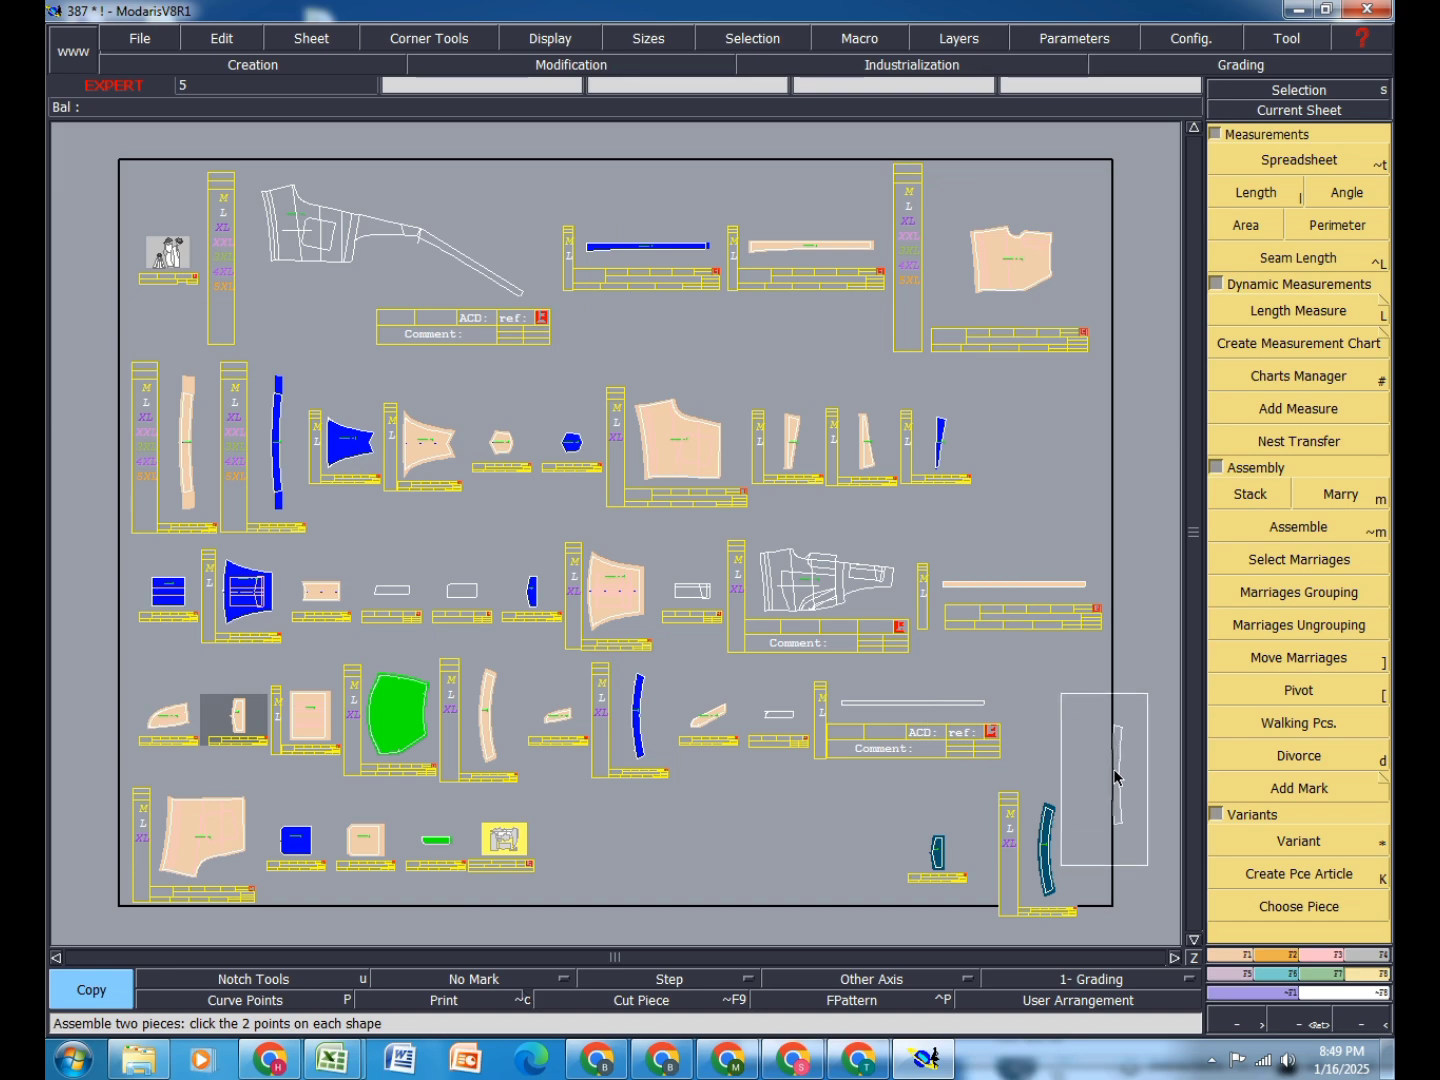
{"action": "left_click", "coordinate": [1103, 708]}
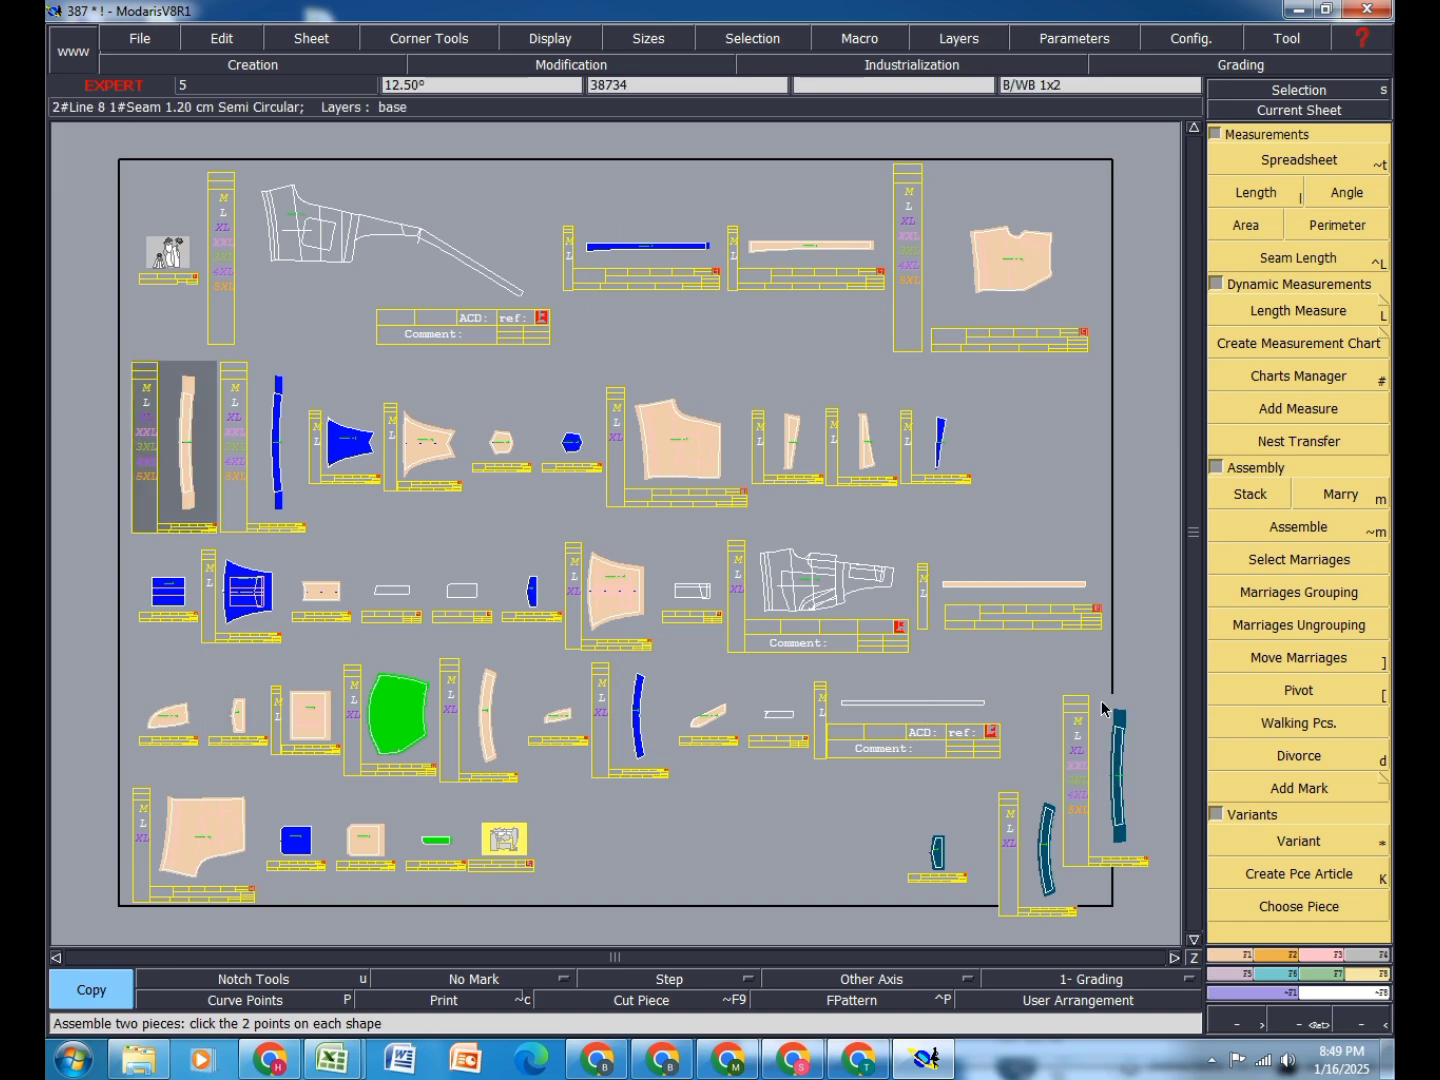
{"action": "left_click", "coordinate": [770, 243]}
{"action": "left_click", "coordinate": [694, 862]}
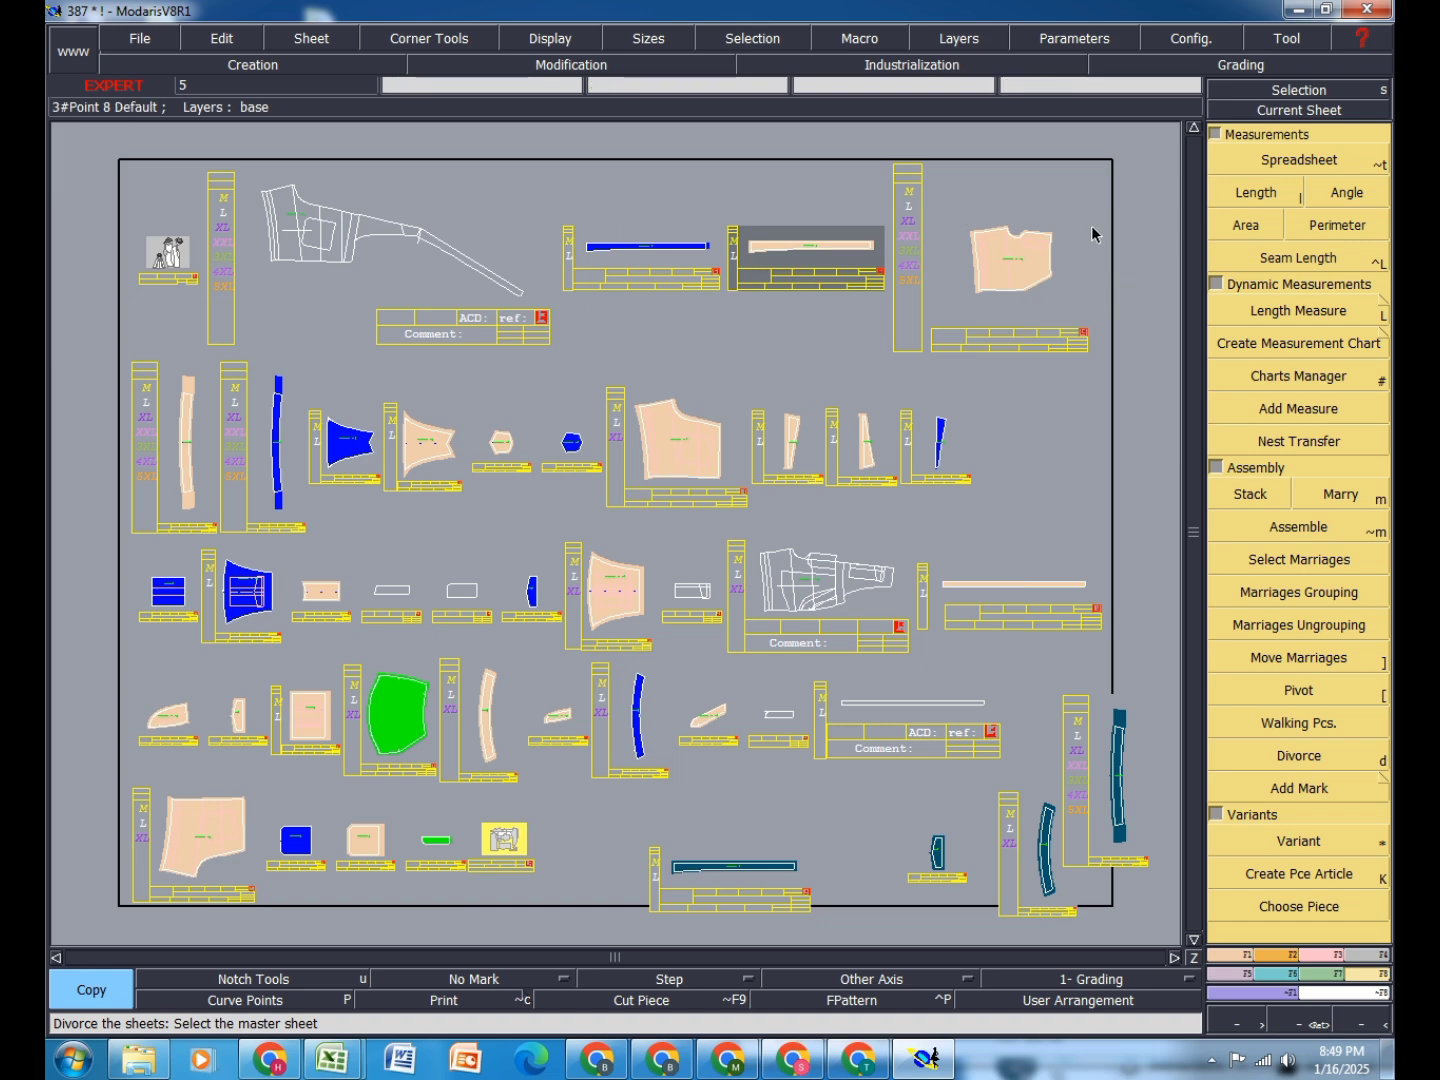
Step: Select the four copied sheets together with the variant 387 sheet and display only these sheets
{"action": "scroll", "coordinate": [1067, 235], "scroll_direction": "up", "scroll_amount": 5}
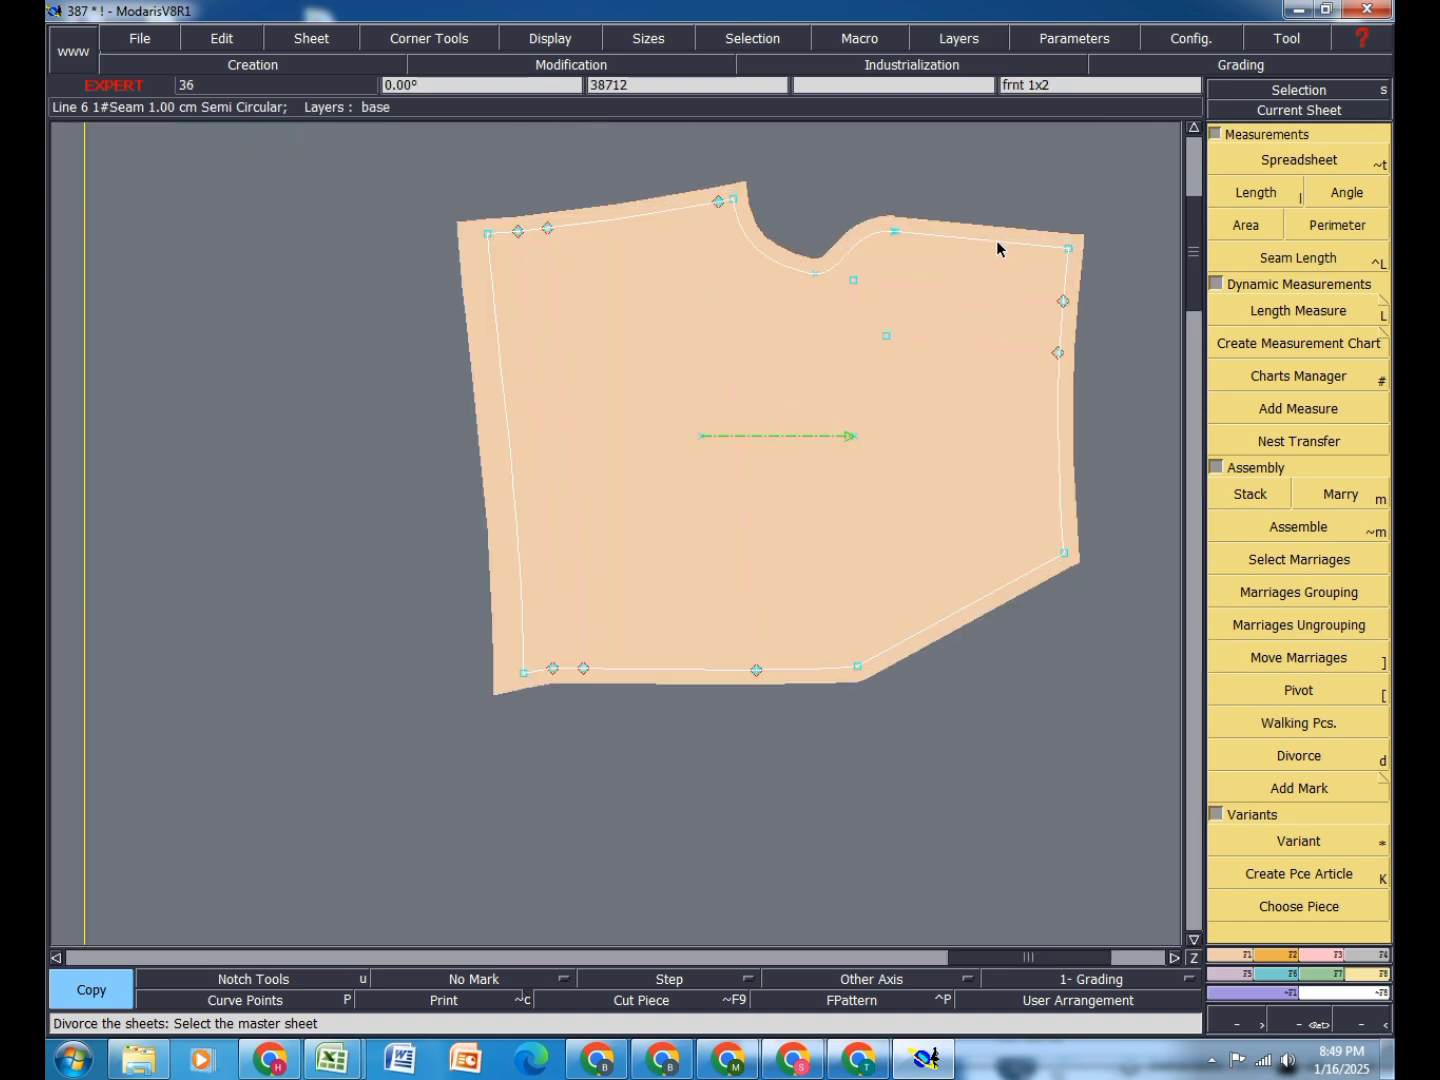
{"action": "scroll", "coordinate": [997, 247], "scroll_direction": "down", "scroll_amount": 5}
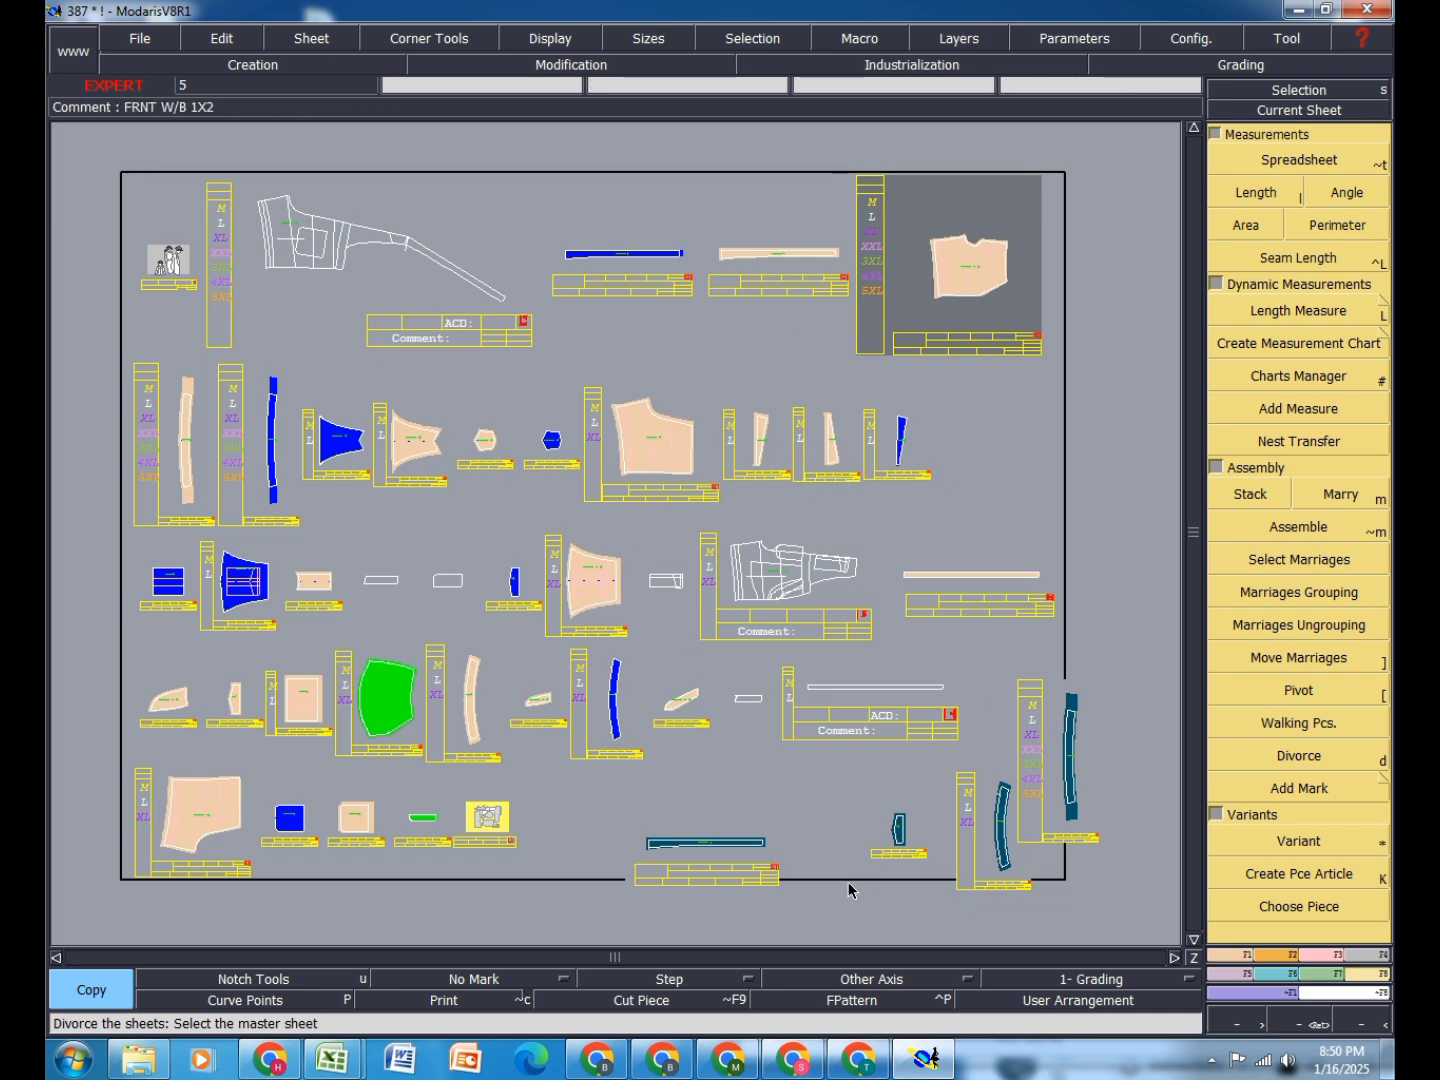
{"action": "key", "text": "i"}
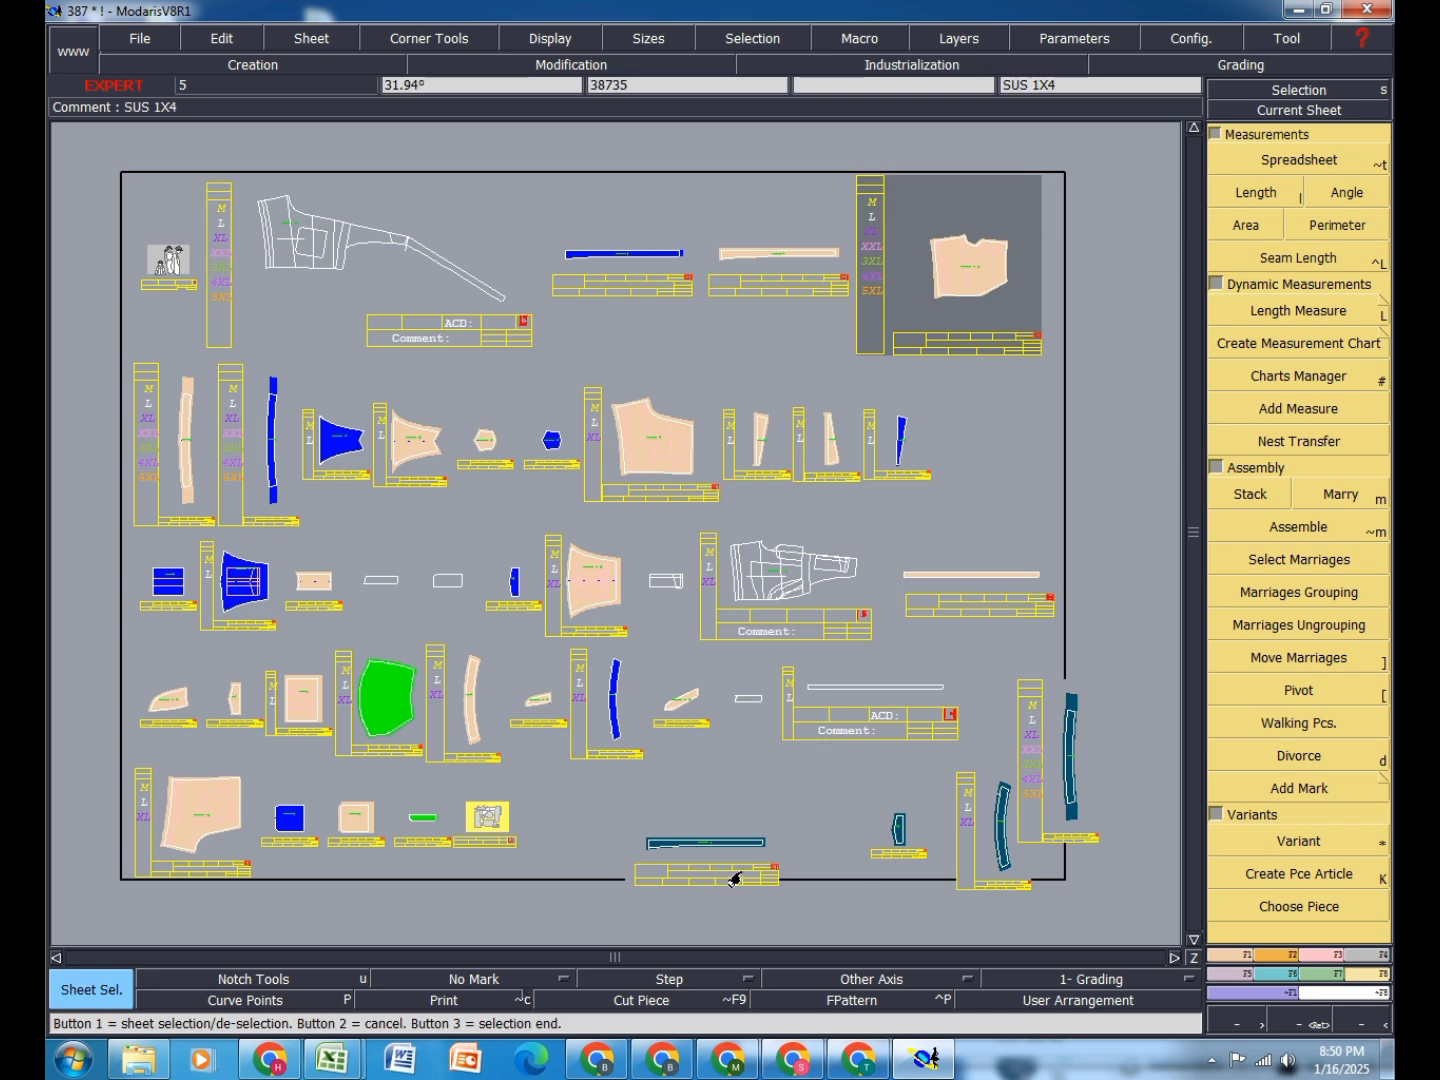
{"action": "left_click", "coordinate": [735, 864]}
{"action": "left_click", "coordinate": [893, 840]}
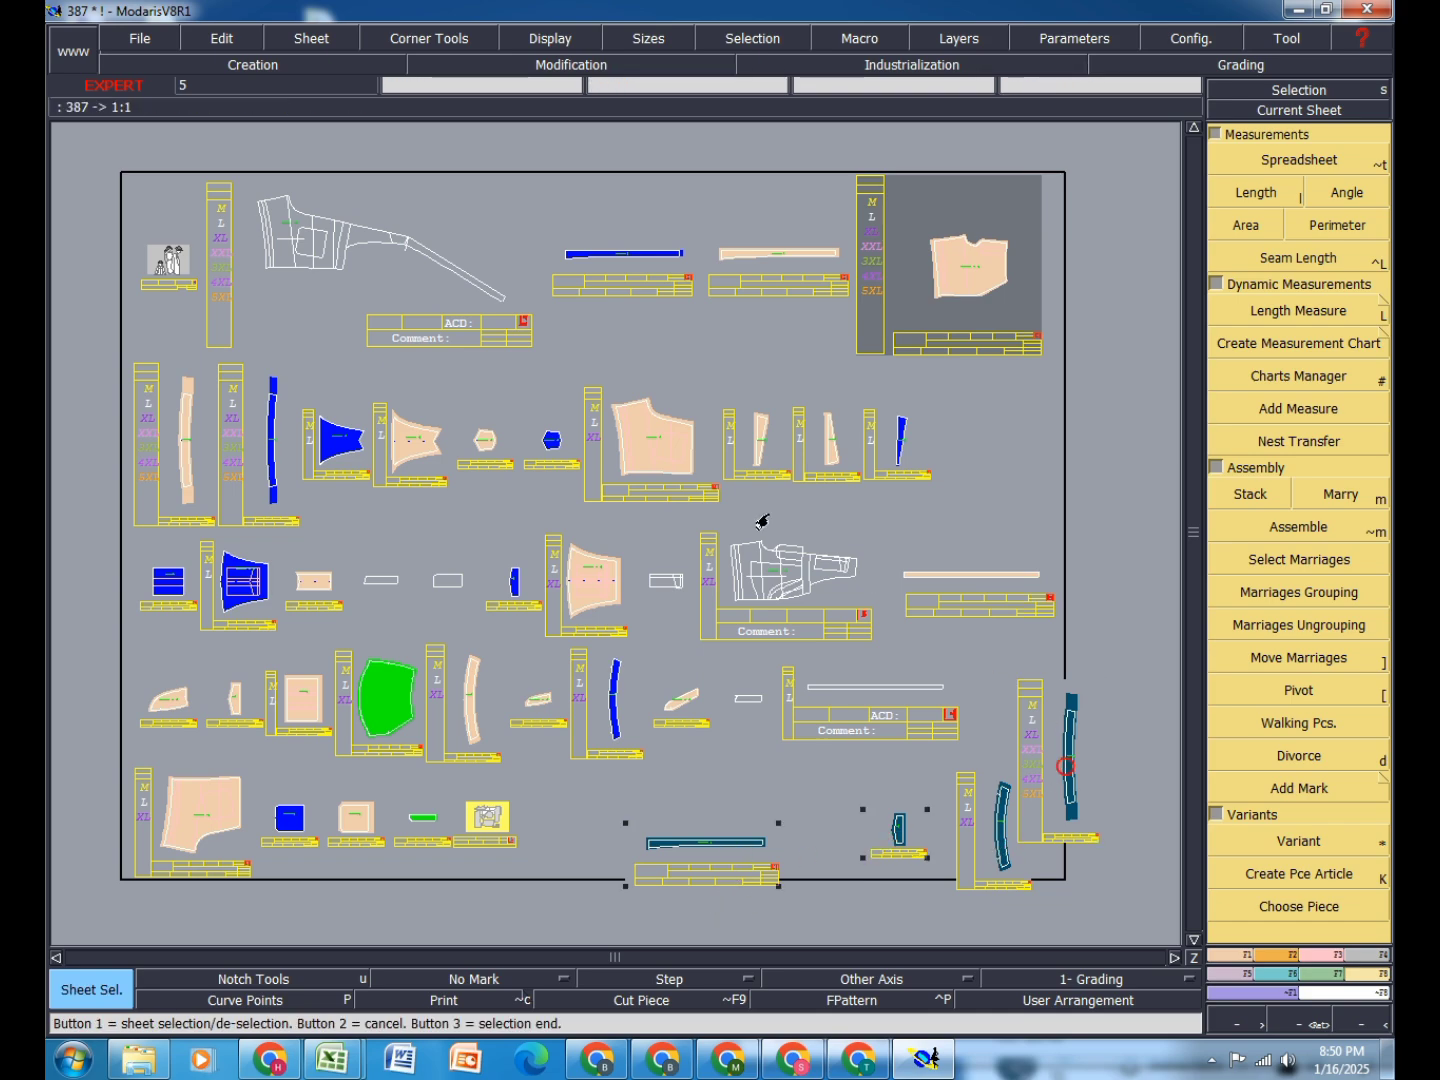
{"action": "left_click", "coordinate": [988, 833]}
{"action": "left_click", "coordinate": [1075, 740]}
{"action": "left_click", "coordinate": [494, 819]}
{"action": "right_click", "coordinate": [494, 819]}
{"action": "key", "text": "s"}
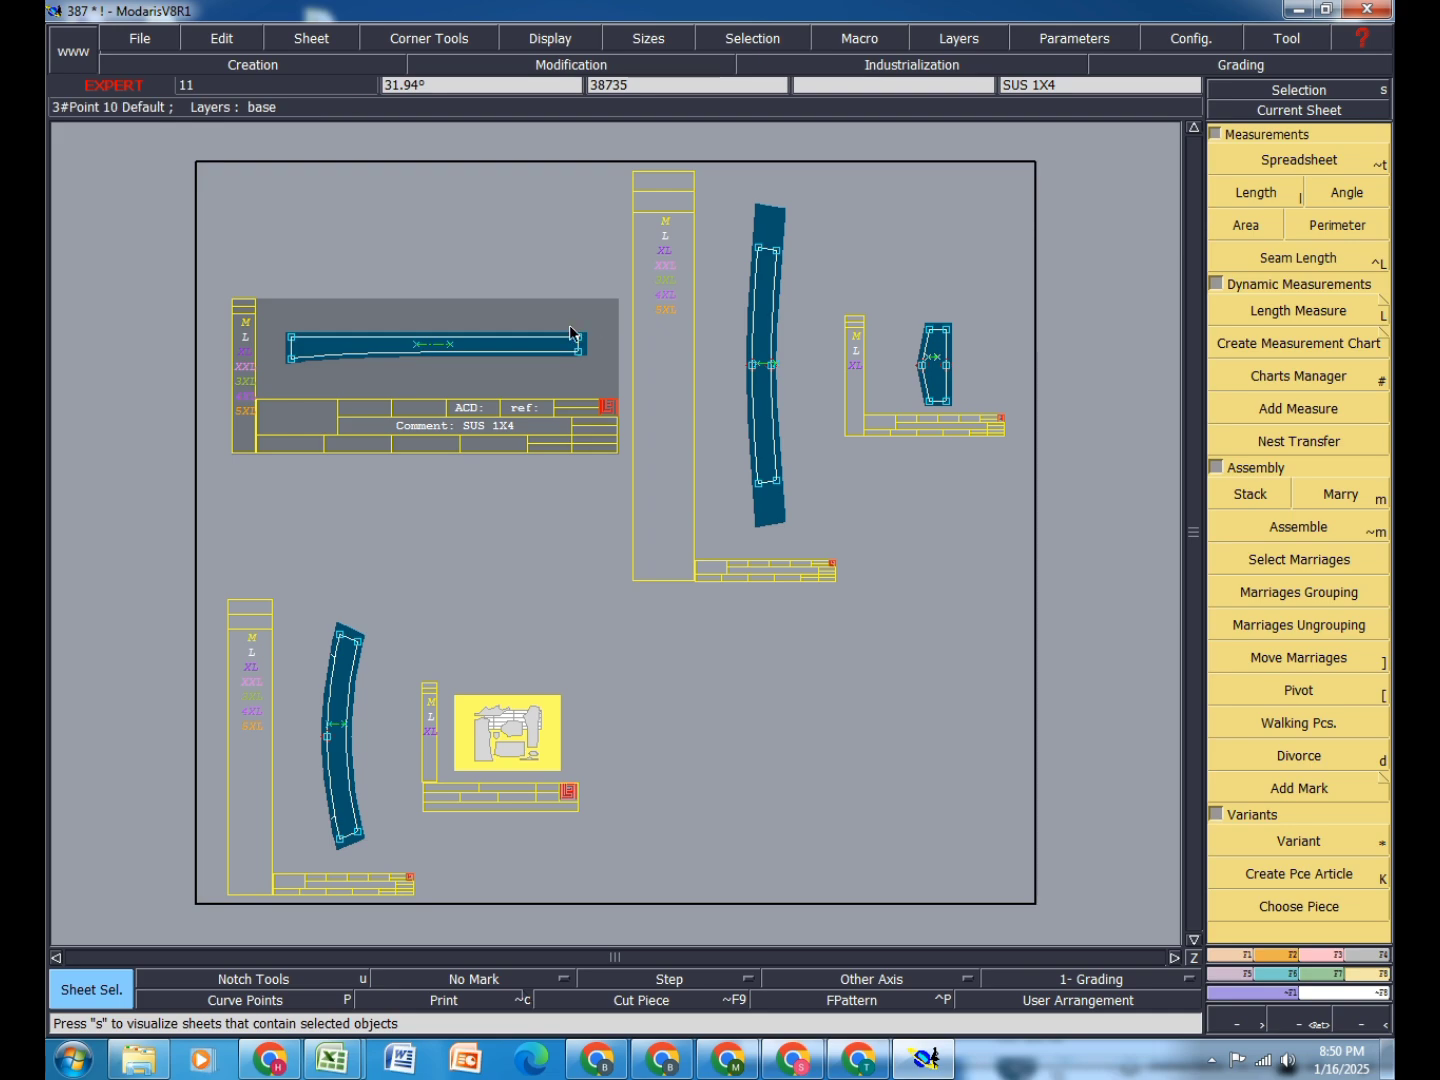
Step: Set the line seam on the upper long edge of suspender copy 38735 (SUS 1X4) to 0.8 cm at beginning and end
{"action": "left_click", "coordinate": [1338, 956]}
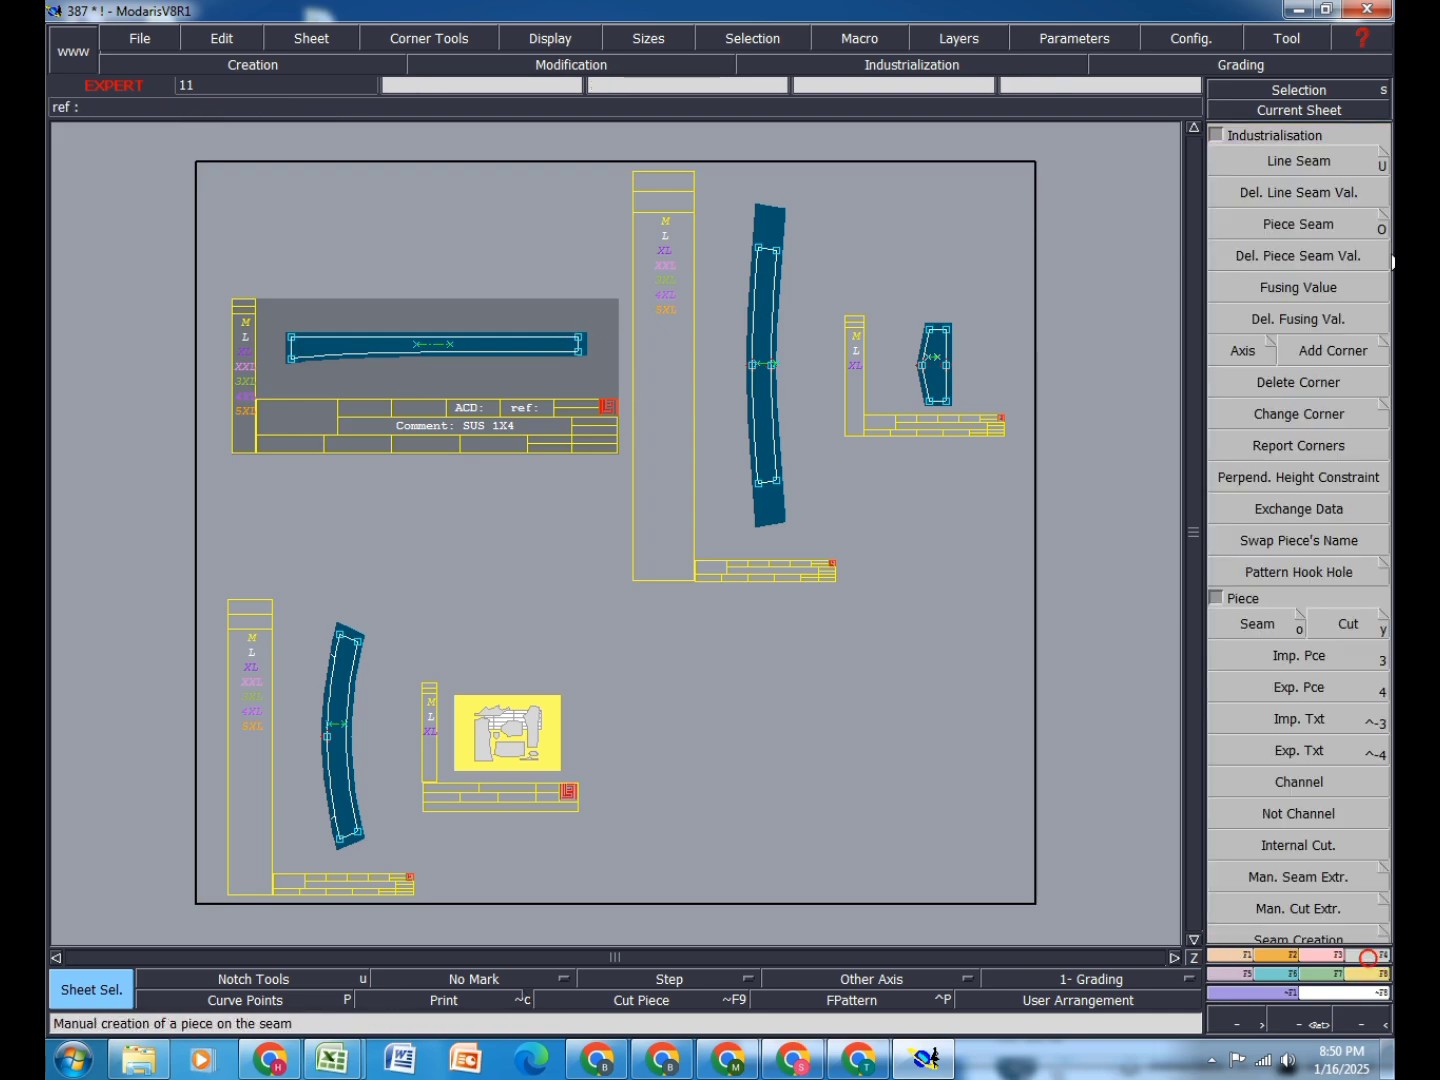
{"action": "left_click", "coordinate": [1312, 157]}
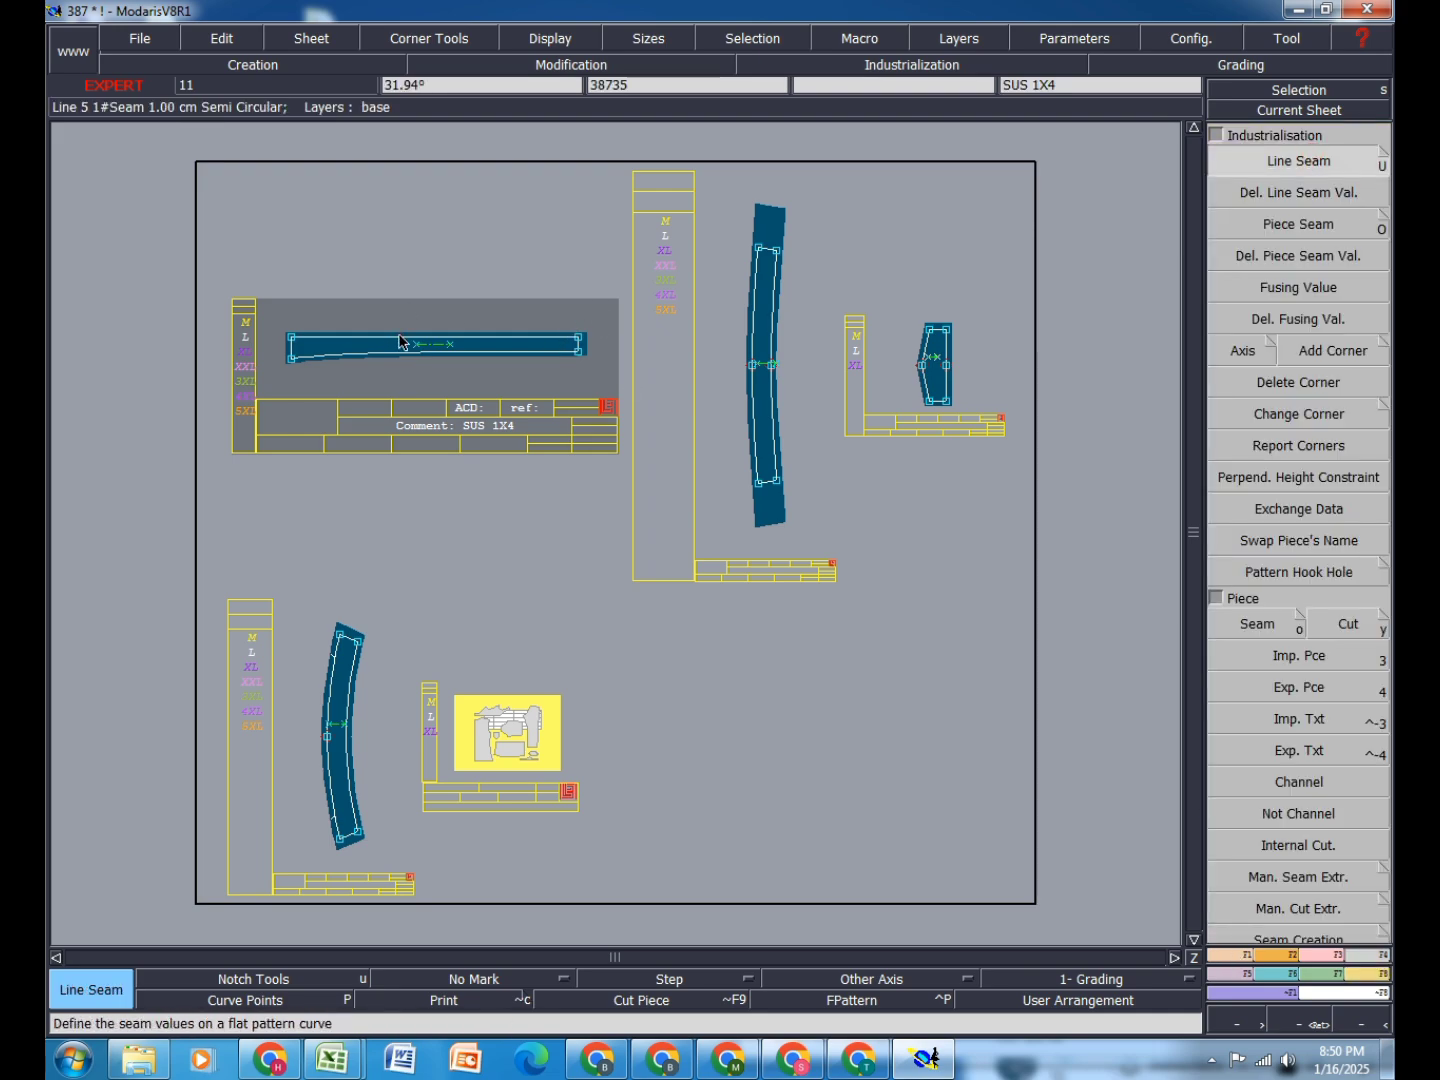
{"action": "left_click", "coordinate": [399, 335]}
{"action": "key", "text": "Tab"}
{"action": "type", "text": ".8"}
{"action": "key", "text": "Tab"}
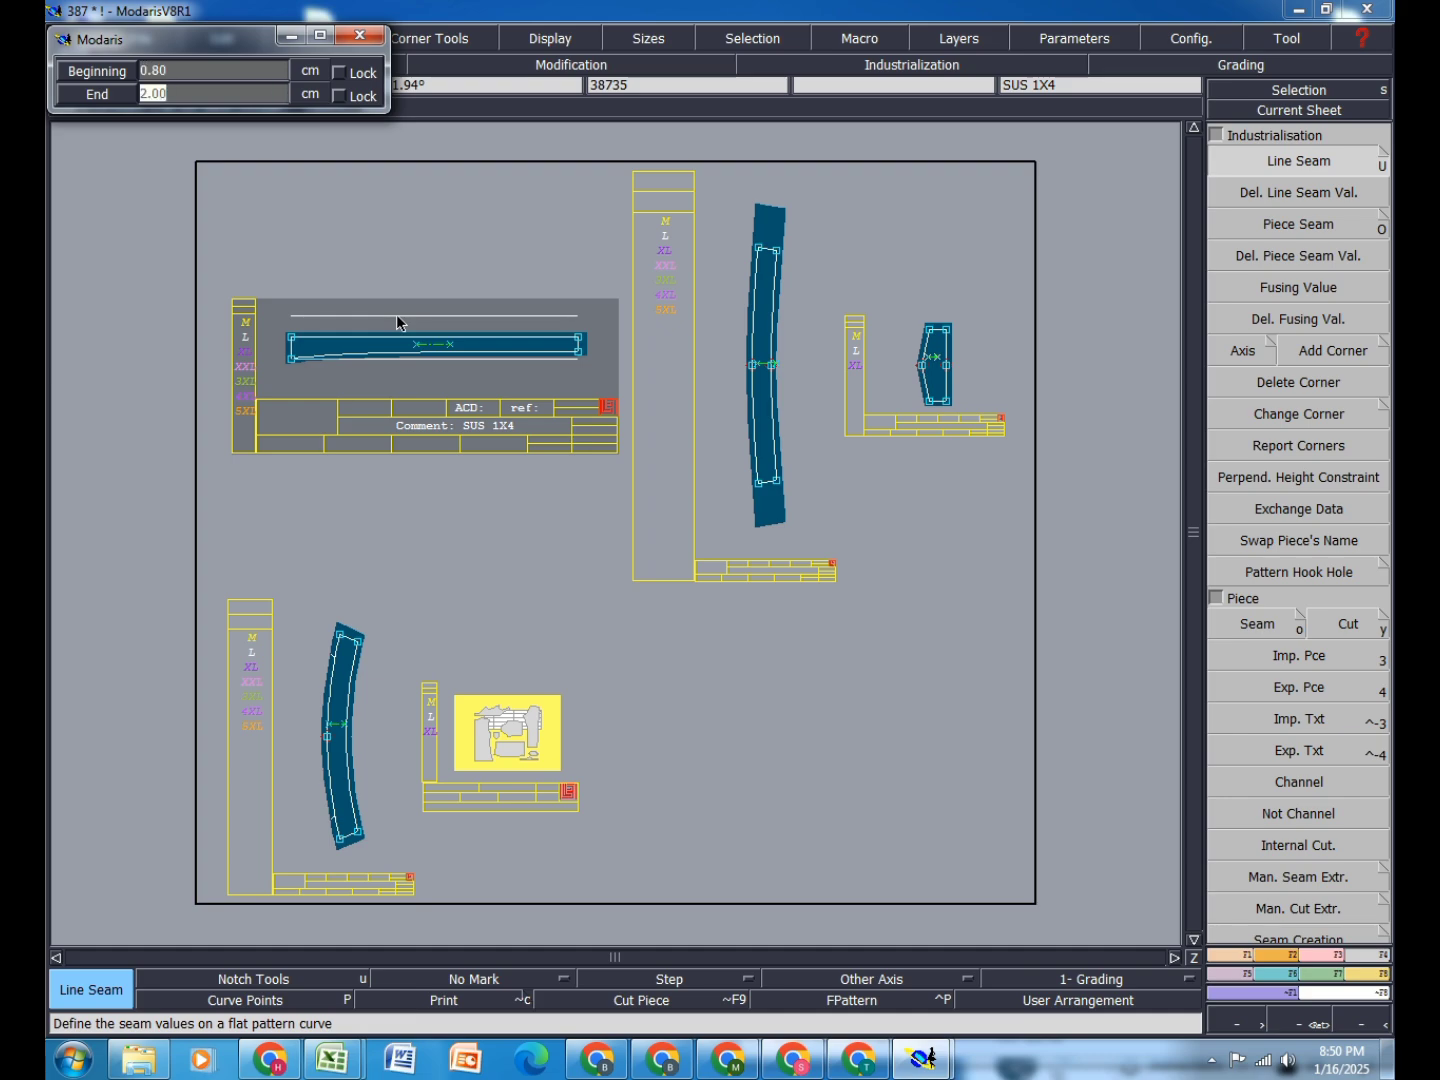
{"action": "type", "text": ".8"}
{"action": "key", "text": "Return"}
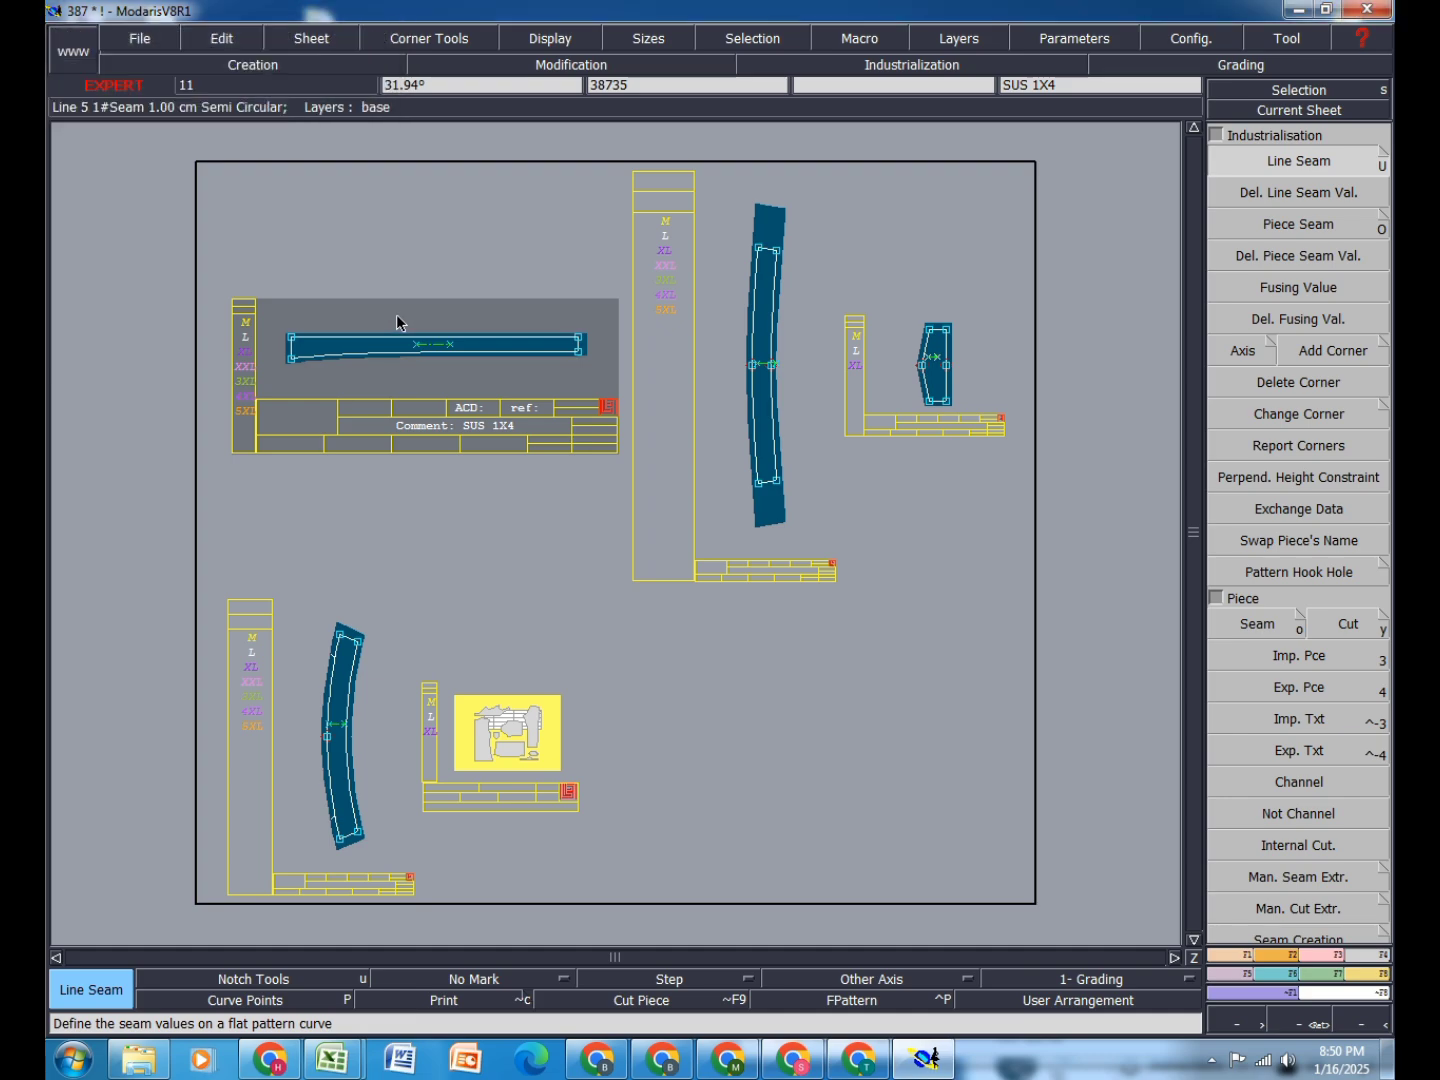
Step: Apply the 0.80 cm line seam to the lower long edge and the wide end of suspender copy 38735
{"action": "left_click", "coordinate": [357, 357]}
{"action": "key", "text": "Return"}
{"action": "left_click_drag", "start_coordinate": [311, 292], "coordinate": [240, 405]}
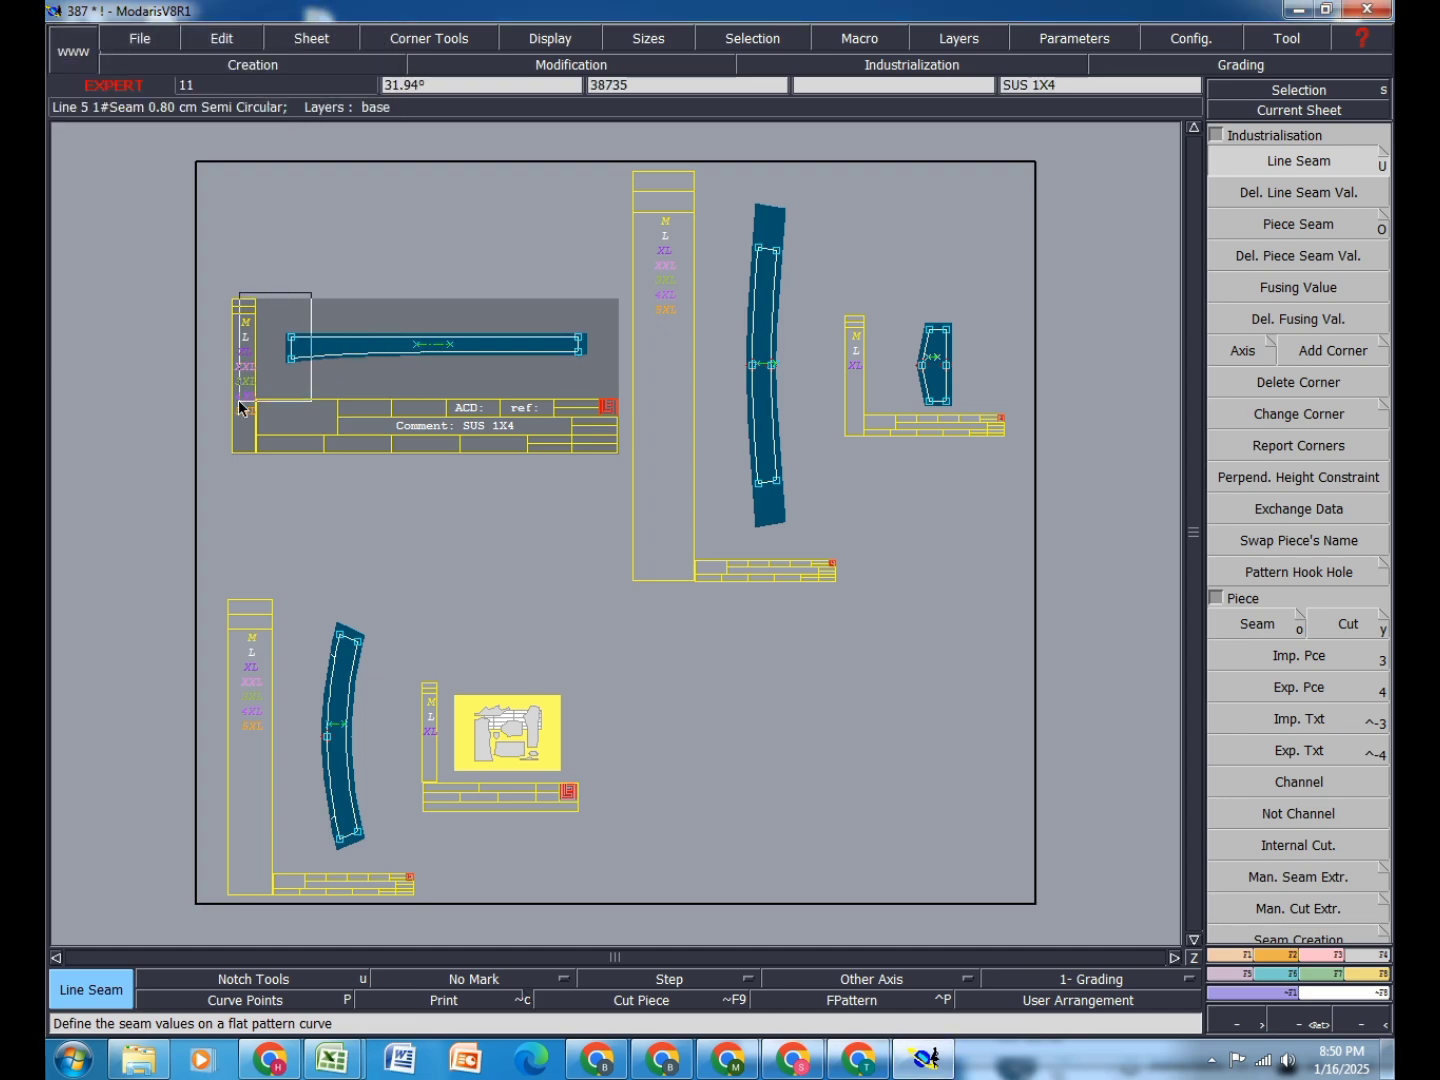
{"action": "left_click", "coordinate": [292, 350]}
{"action": "key", "text": "Return"}
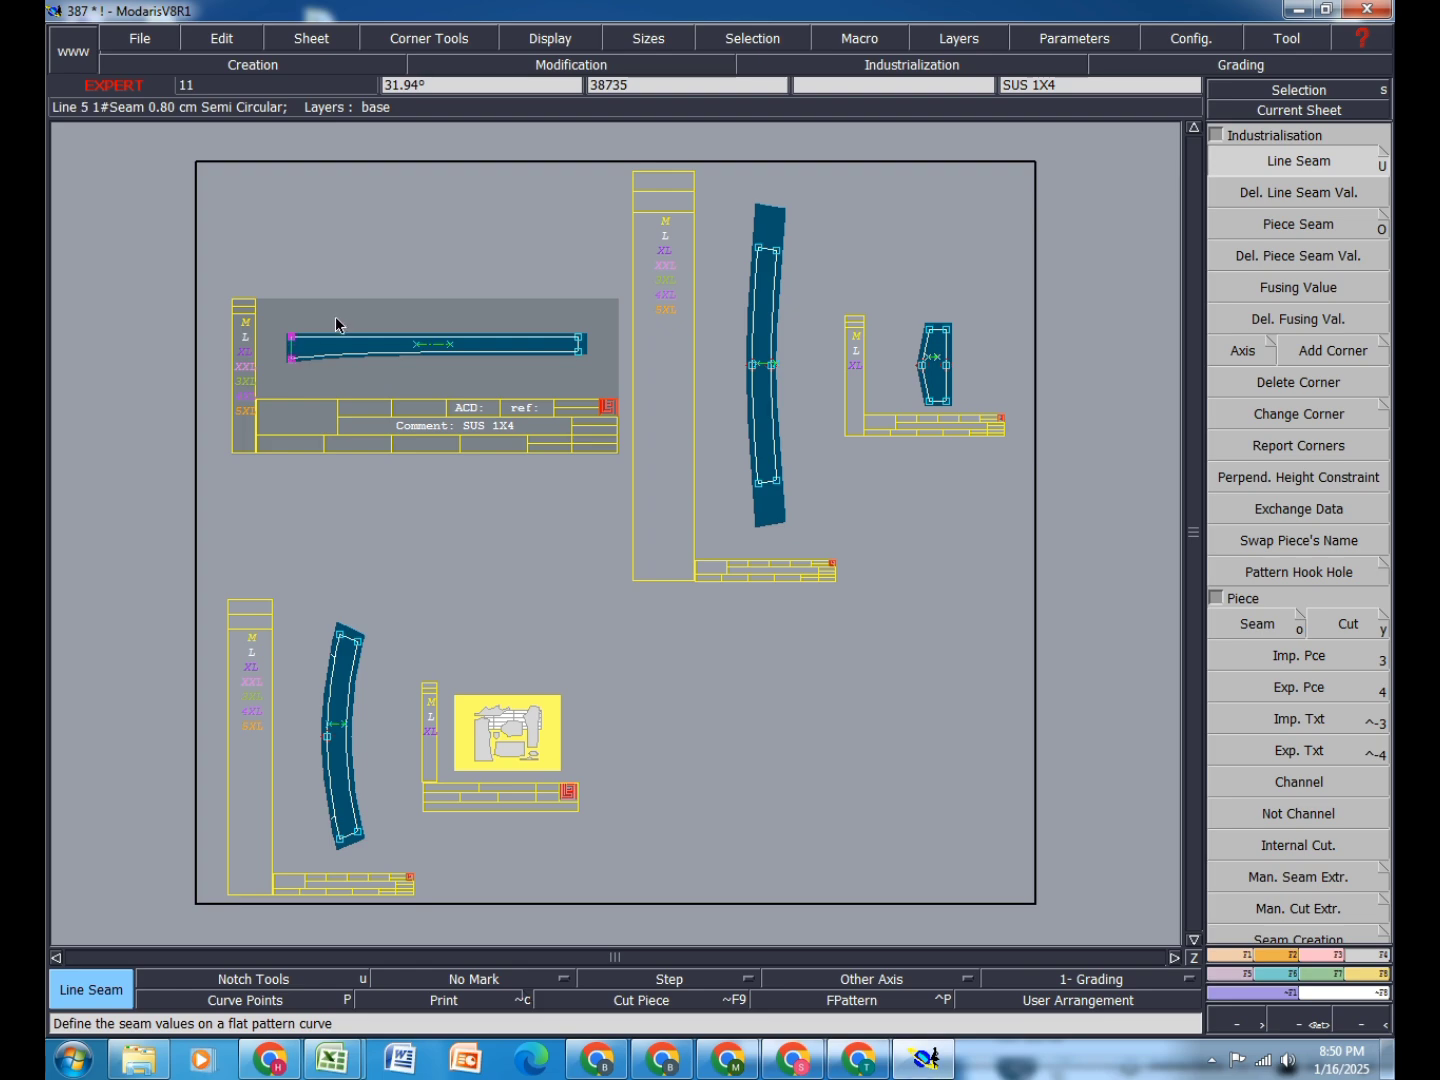
Step: Set the line seam on both halves of the concave edge of front waistband copy 38732 to 0.80 cm
{"action": "left_click", "coordinate": [348, 684]}
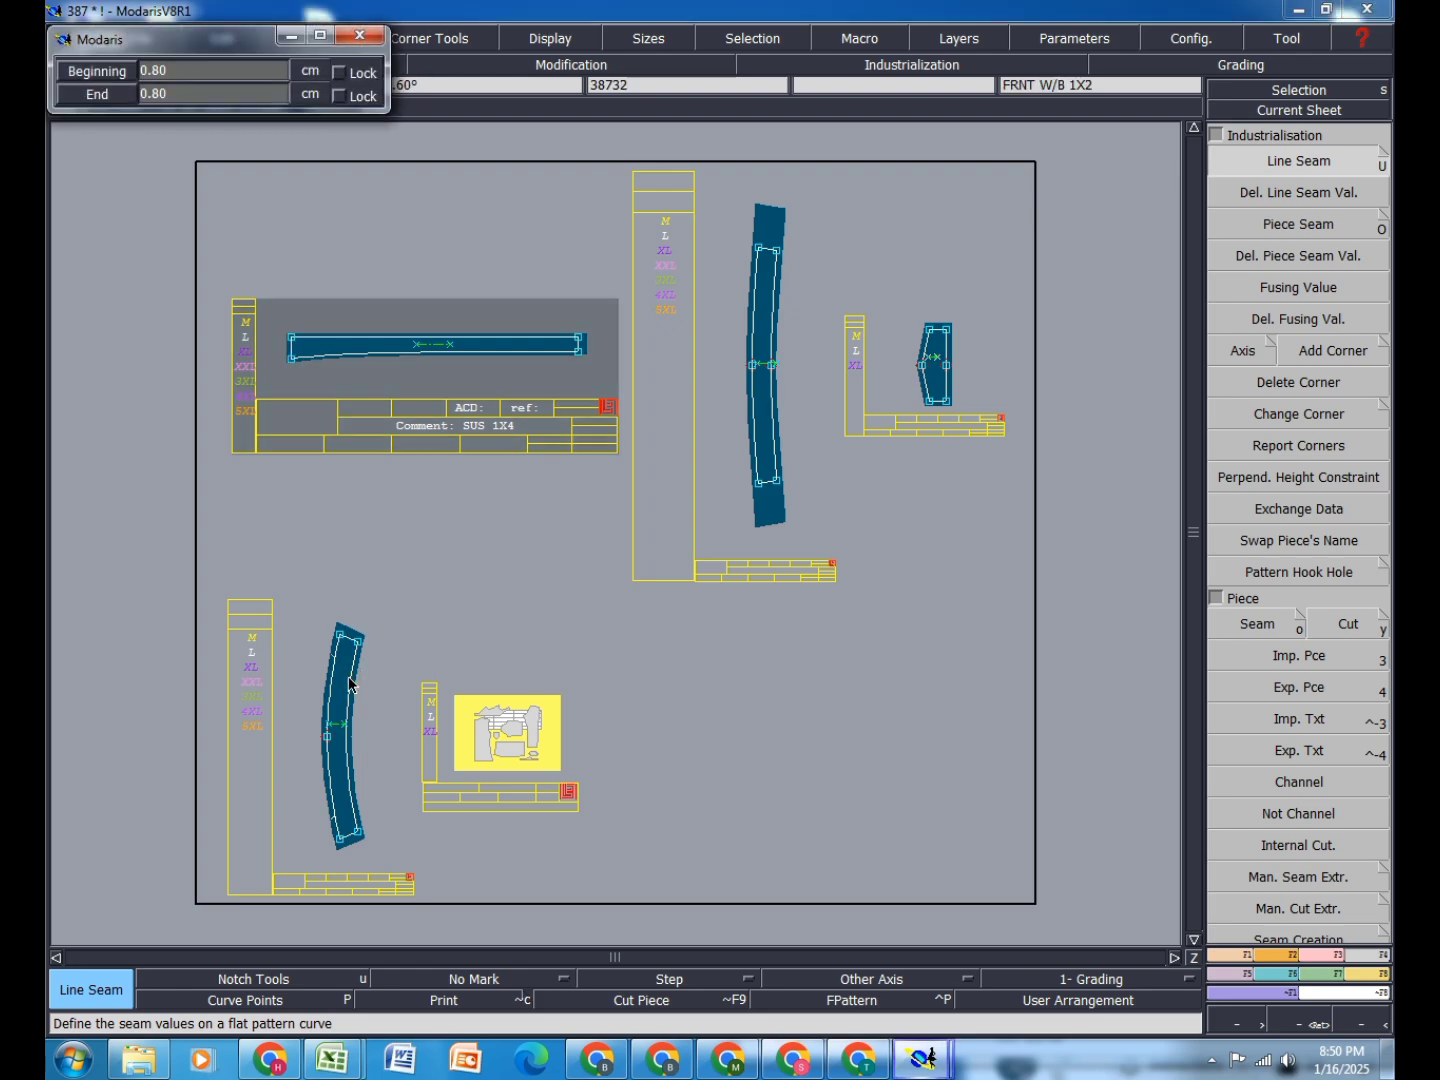
{"action": "key", "text": "Return"}
{"action": "left_click", "coordinate": [352, 796]}
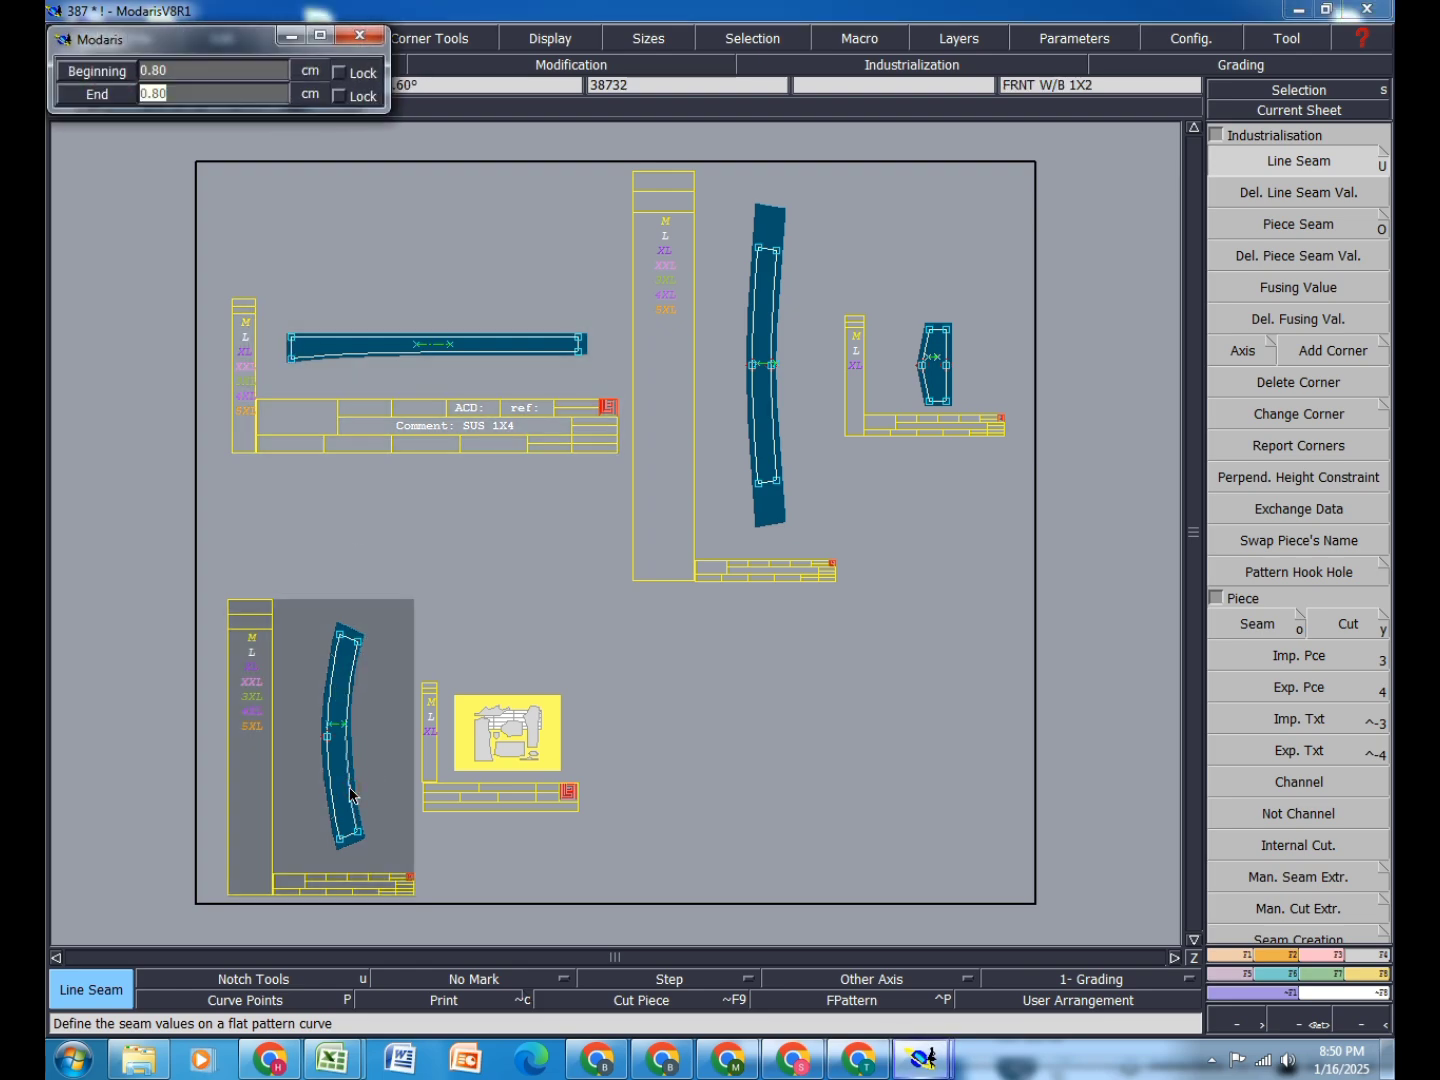
{"action": "key", "text": "Return"}
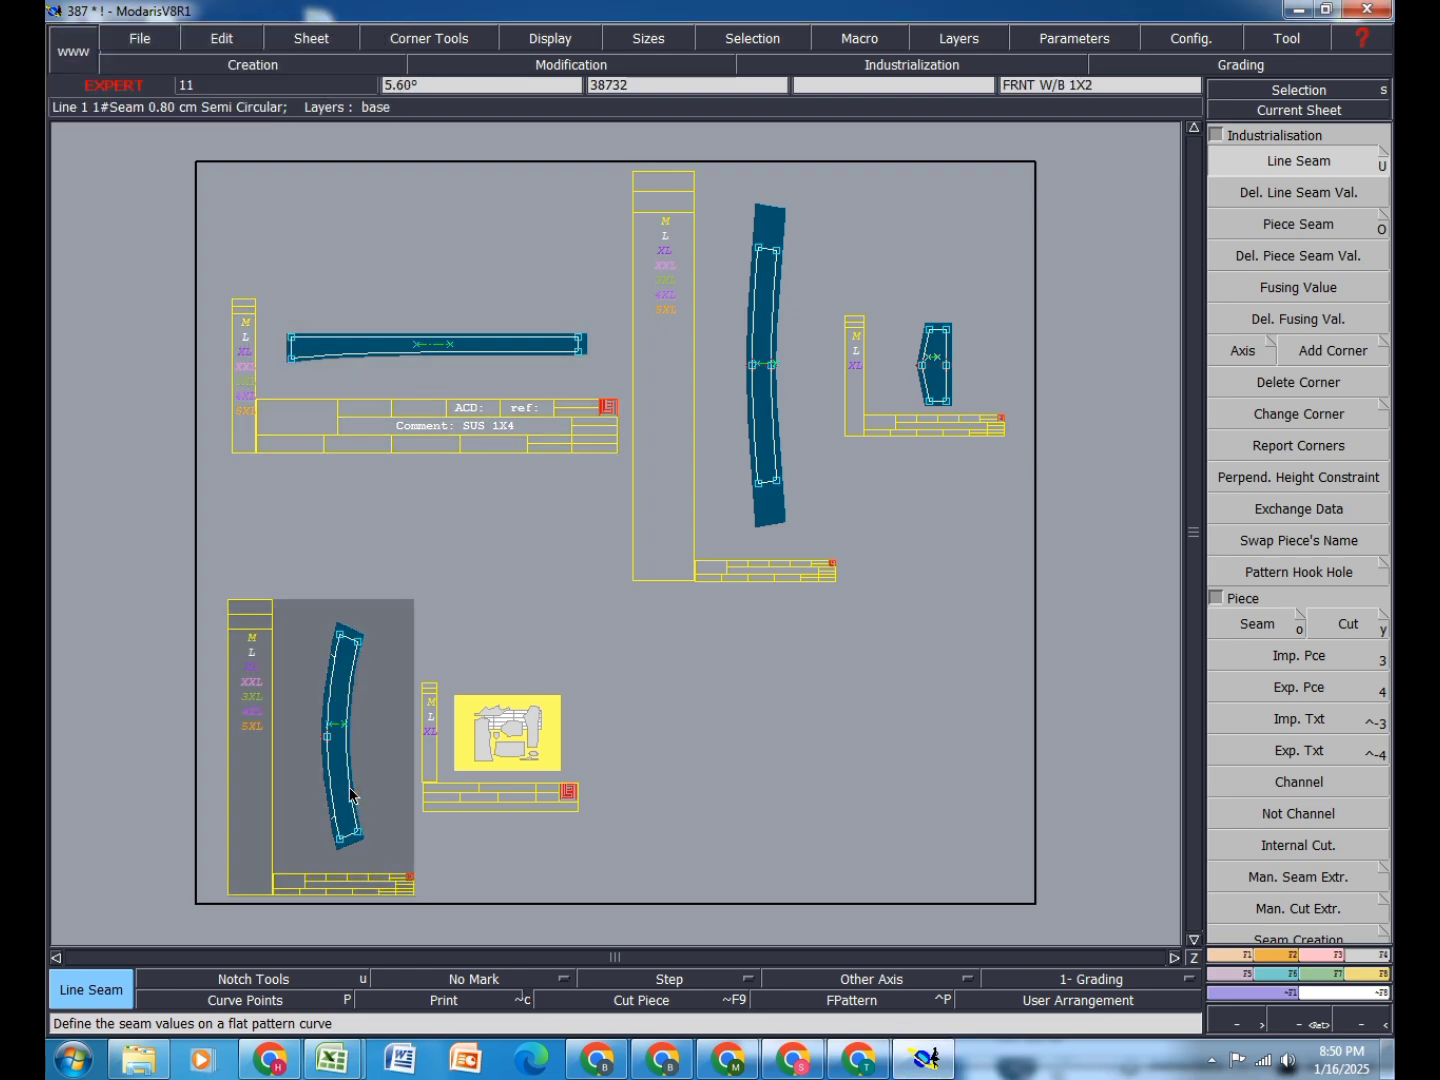
Step: Set the line seams on the concave and convex long edges of front waistband copy 38732 to 1.00 cm
{"action": "left_click", "coordinate": [349, 676]}
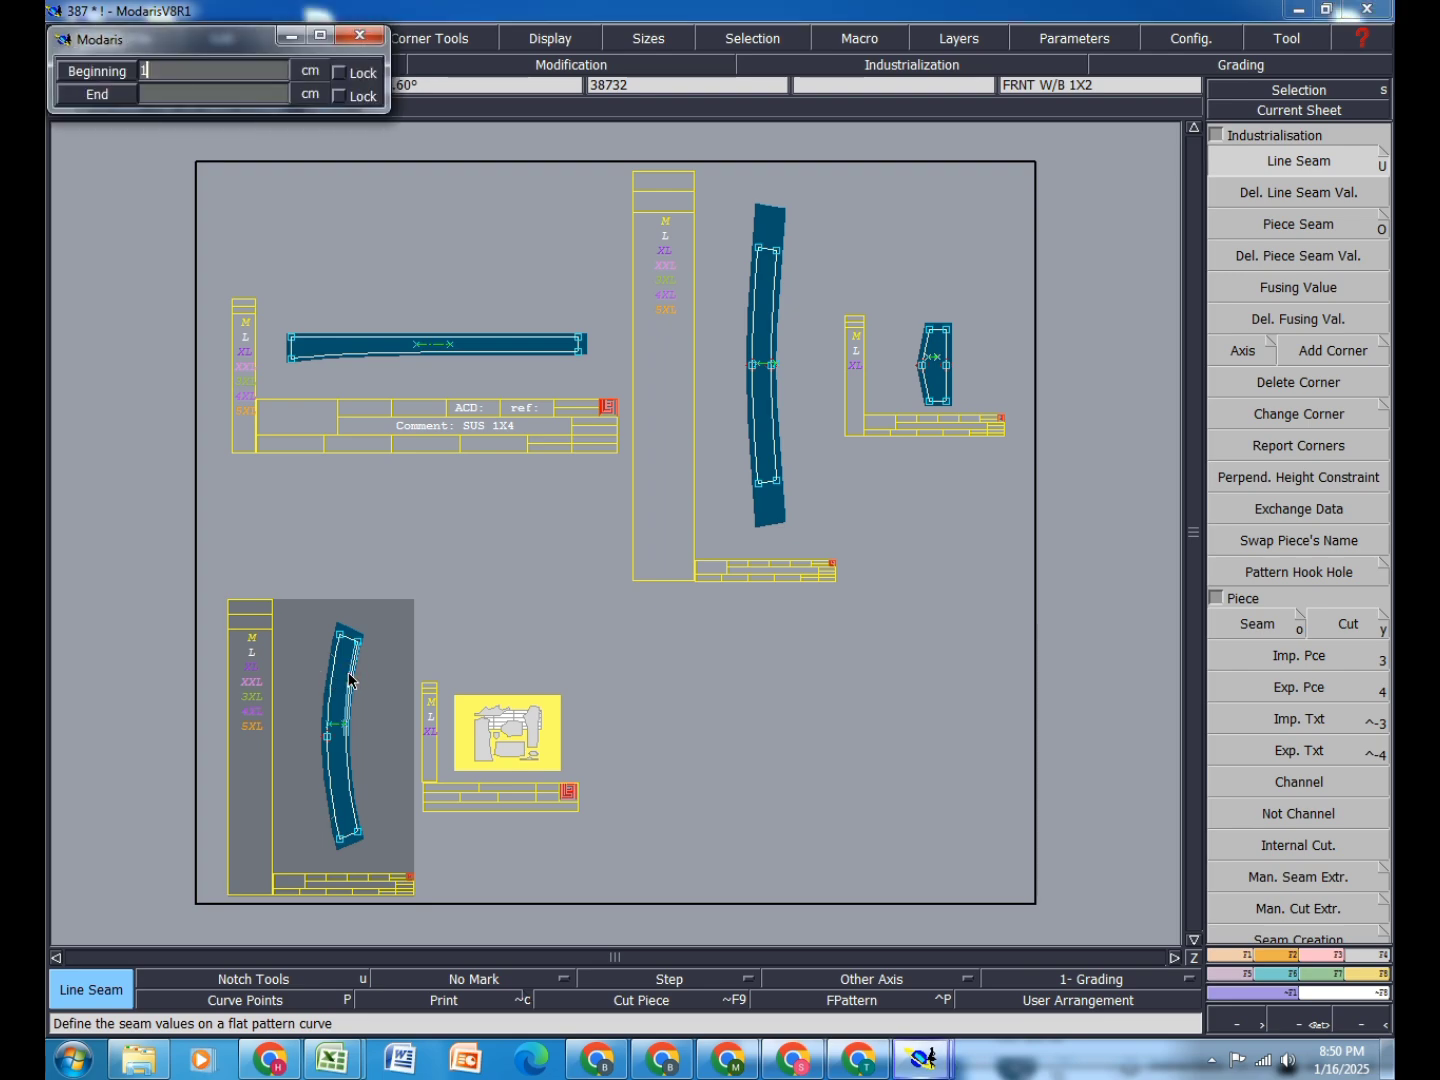
{"action": "key", "text": "Return"}
{"action": "left_click", "coordinate": [348, 766]}
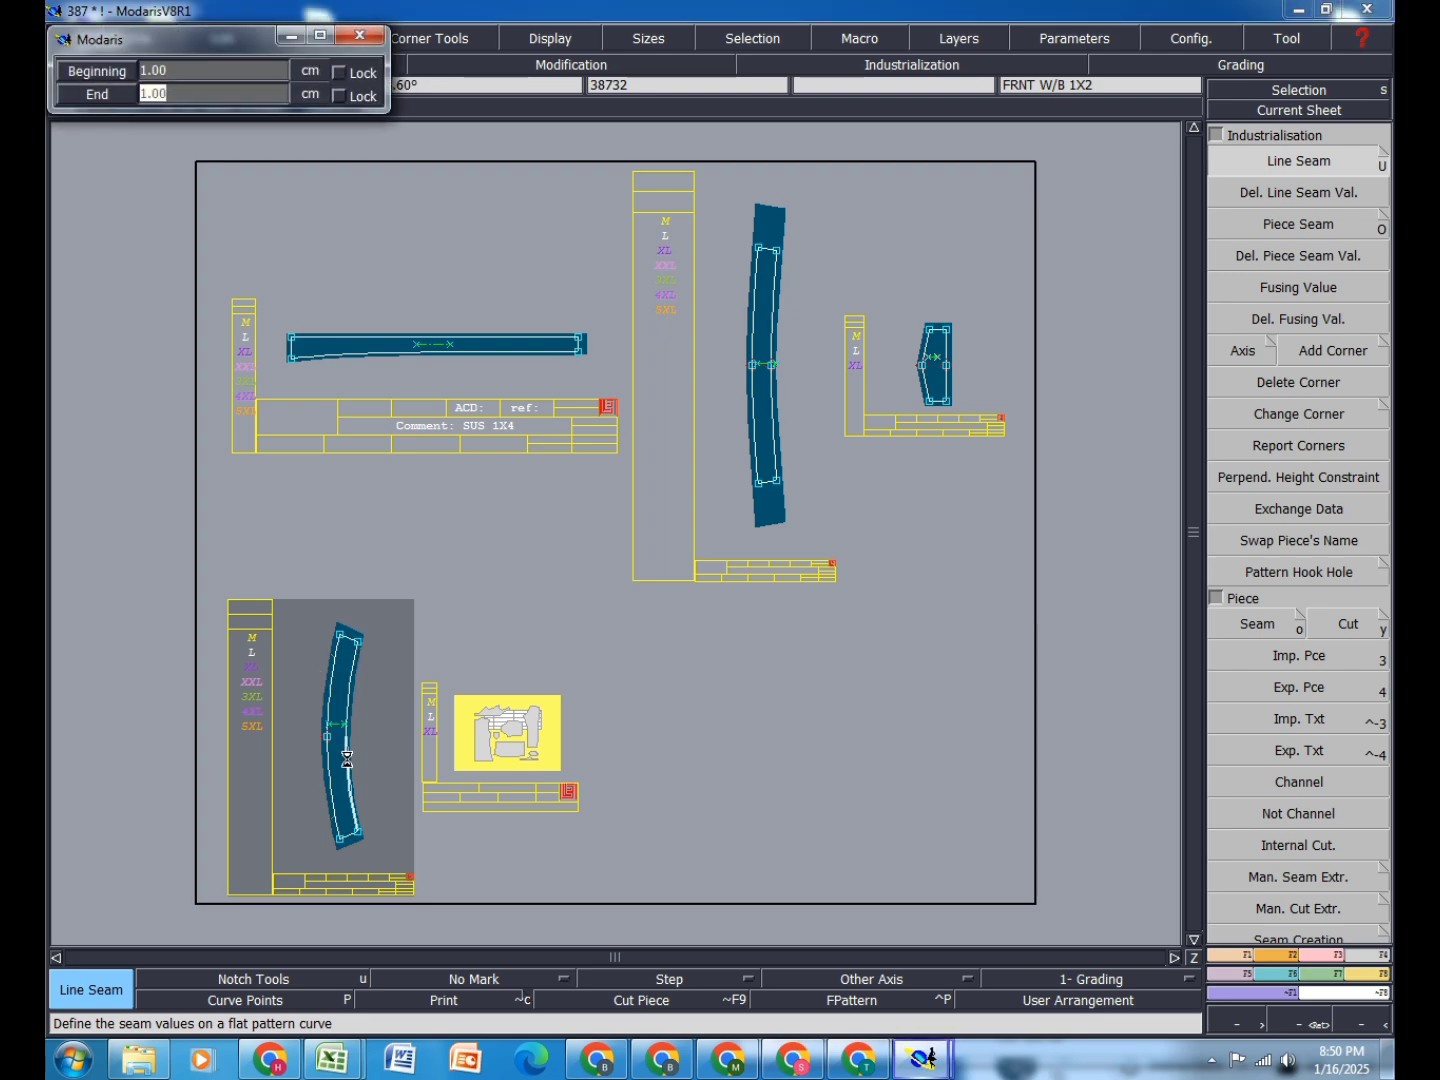
{"action": "key", "text": "Return"}
{"action": "left_click", "coordinate": [340, 679]}
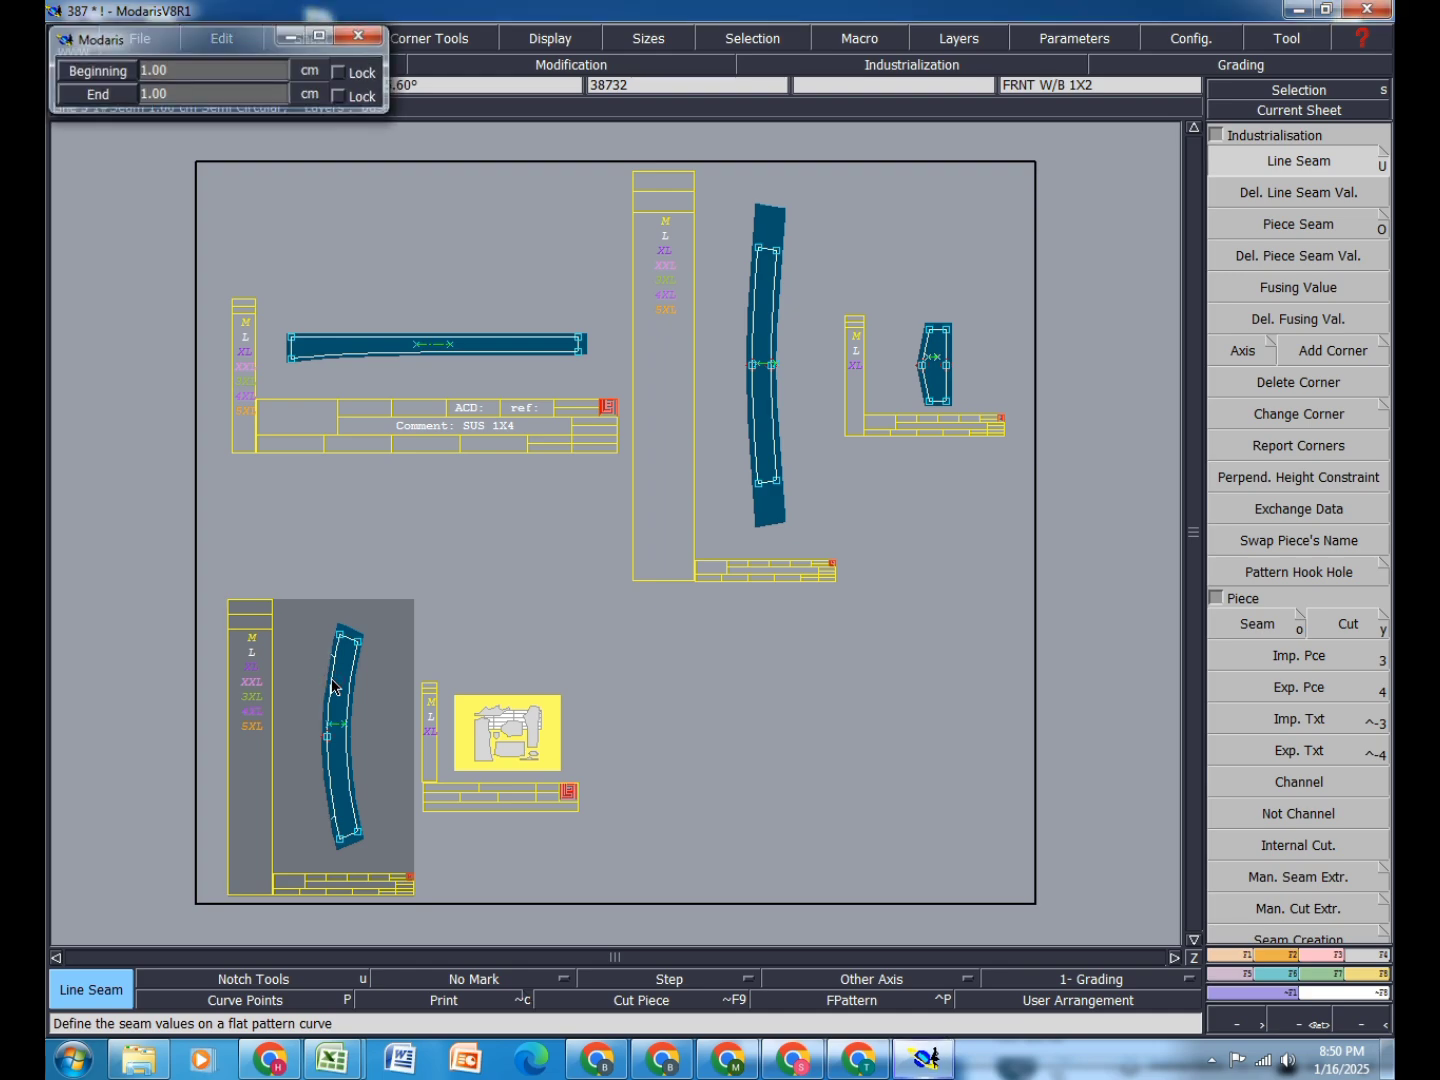
{"action": "key", "text": "Return"}
{"action": "left_click", "coordinate": [328, 782]}
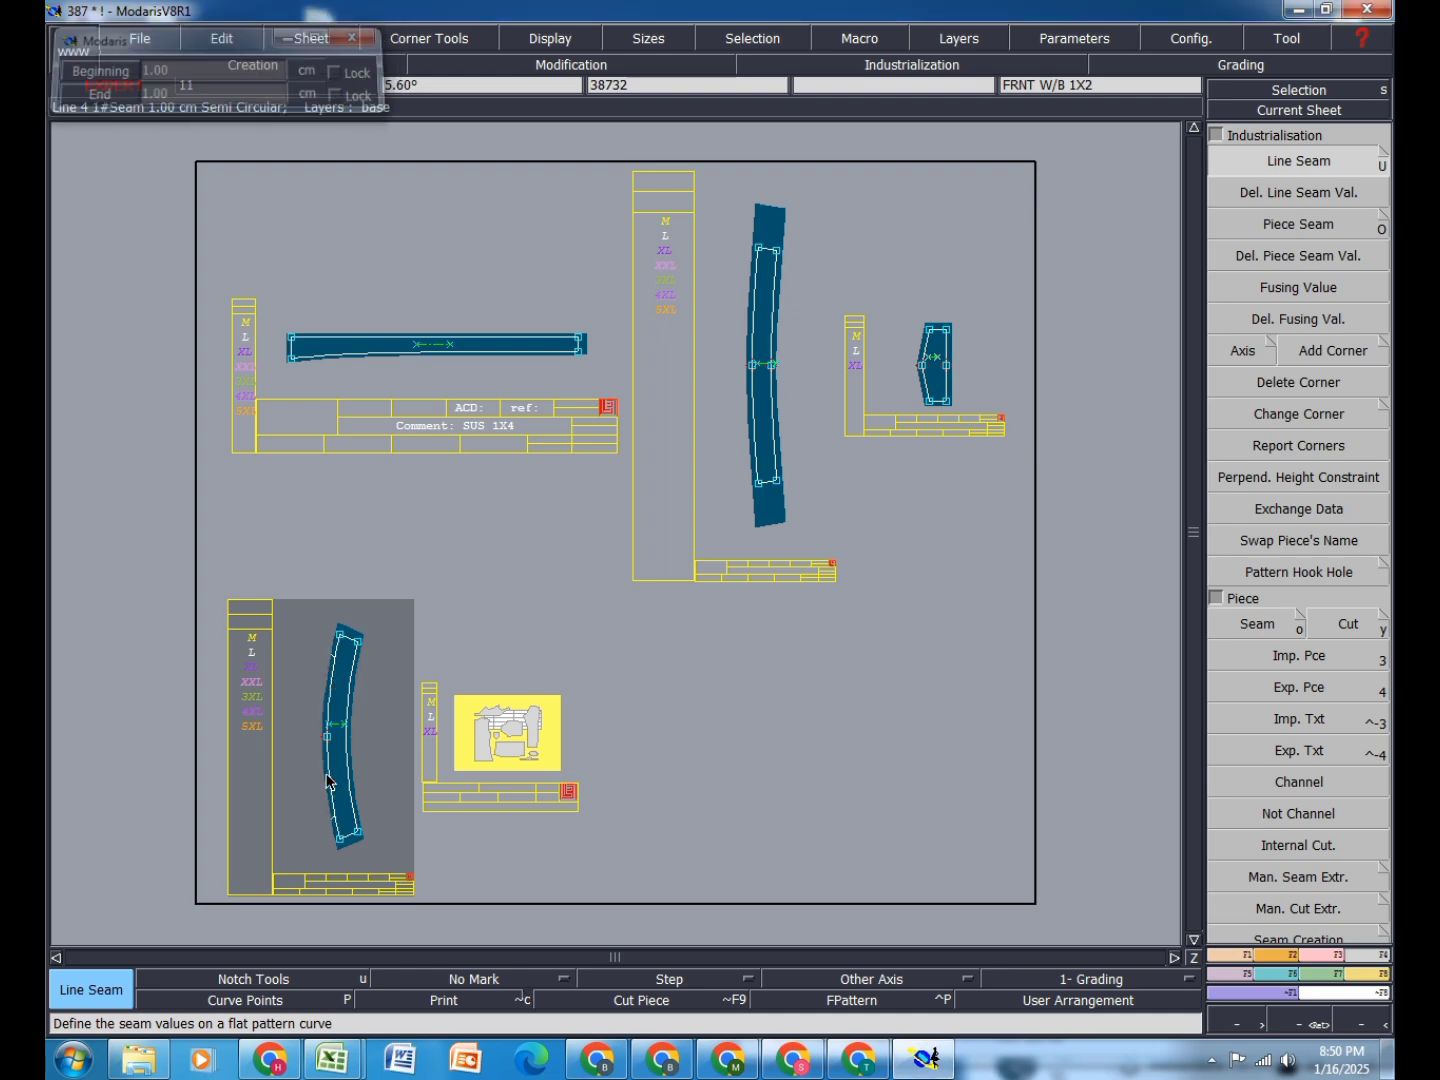
{"action": "key", "text": "Return"}
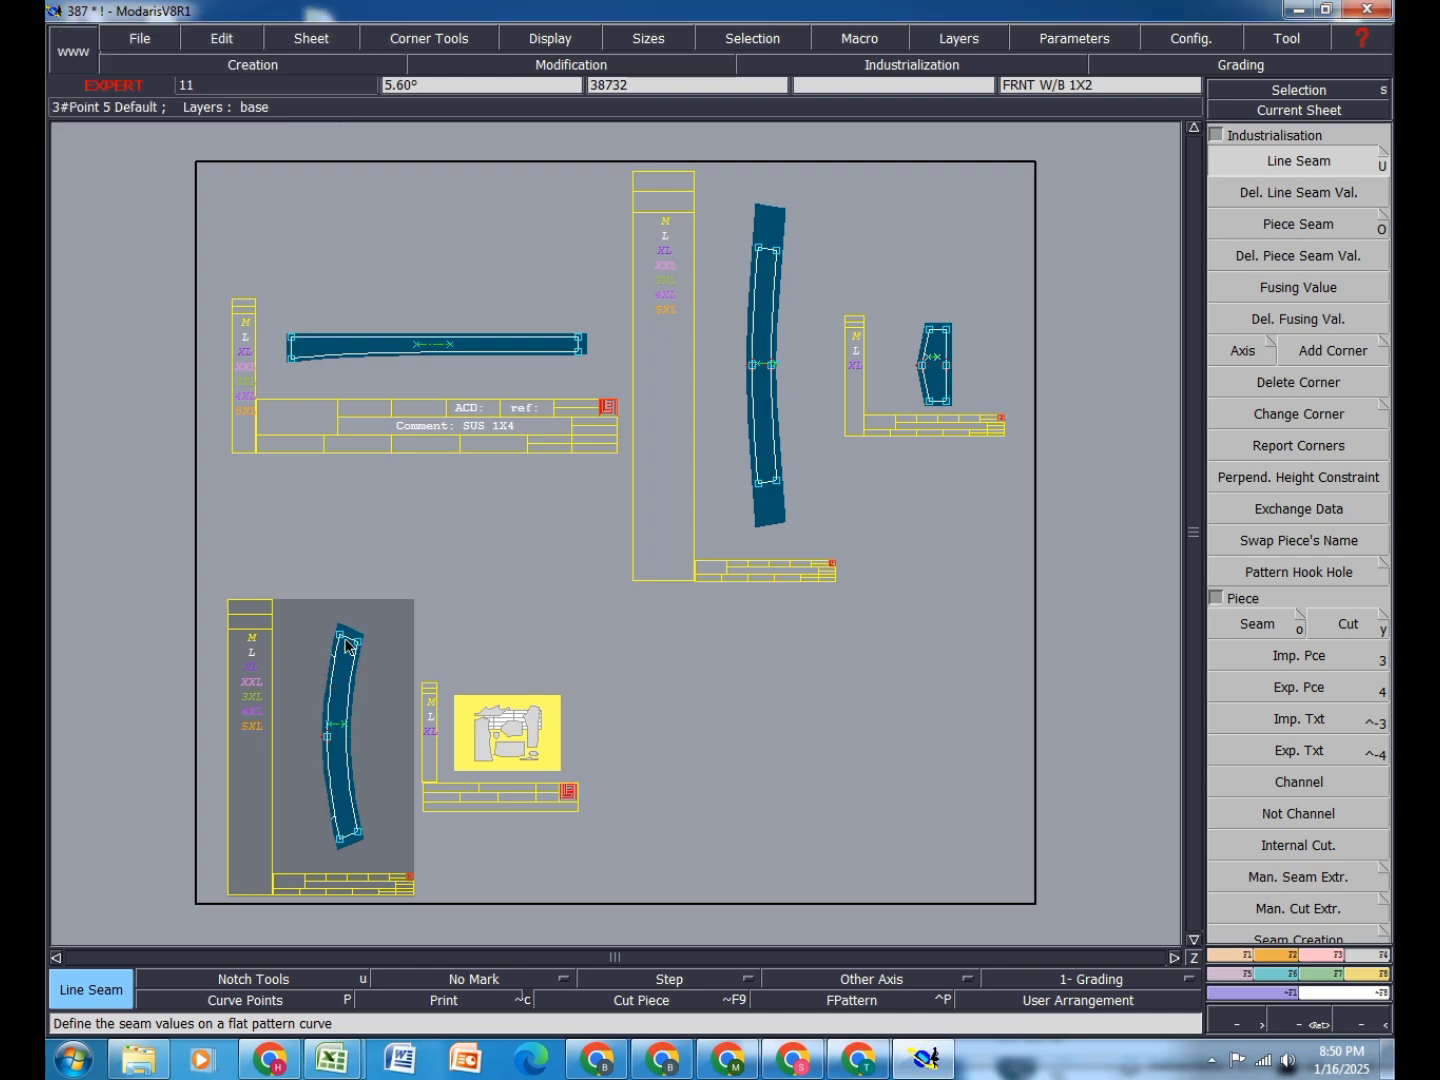
Step: Set the line seams on both short ends of front waistband copy 38732 to 1.80 cm
{"action": "scroll", "coordinate": [346, 645], "scroll_direction": "up", "scroll_amount": 3}
{"action": "left_click", "coordinate": [390, 638]}
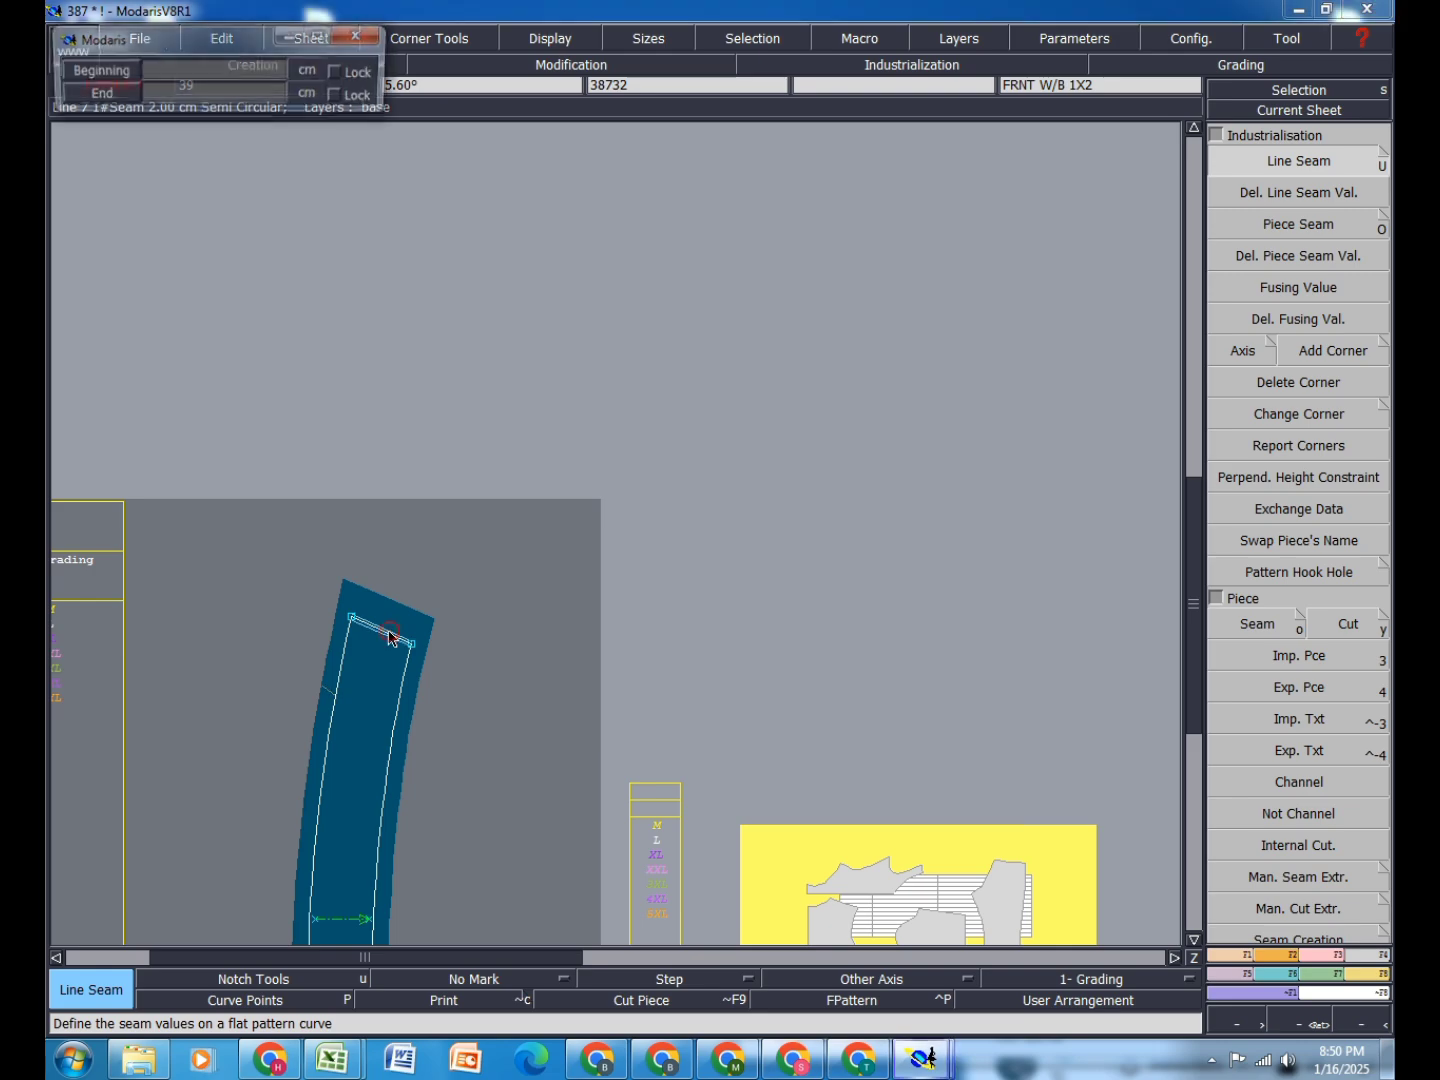
{"action": "type", "text": "1.8"}
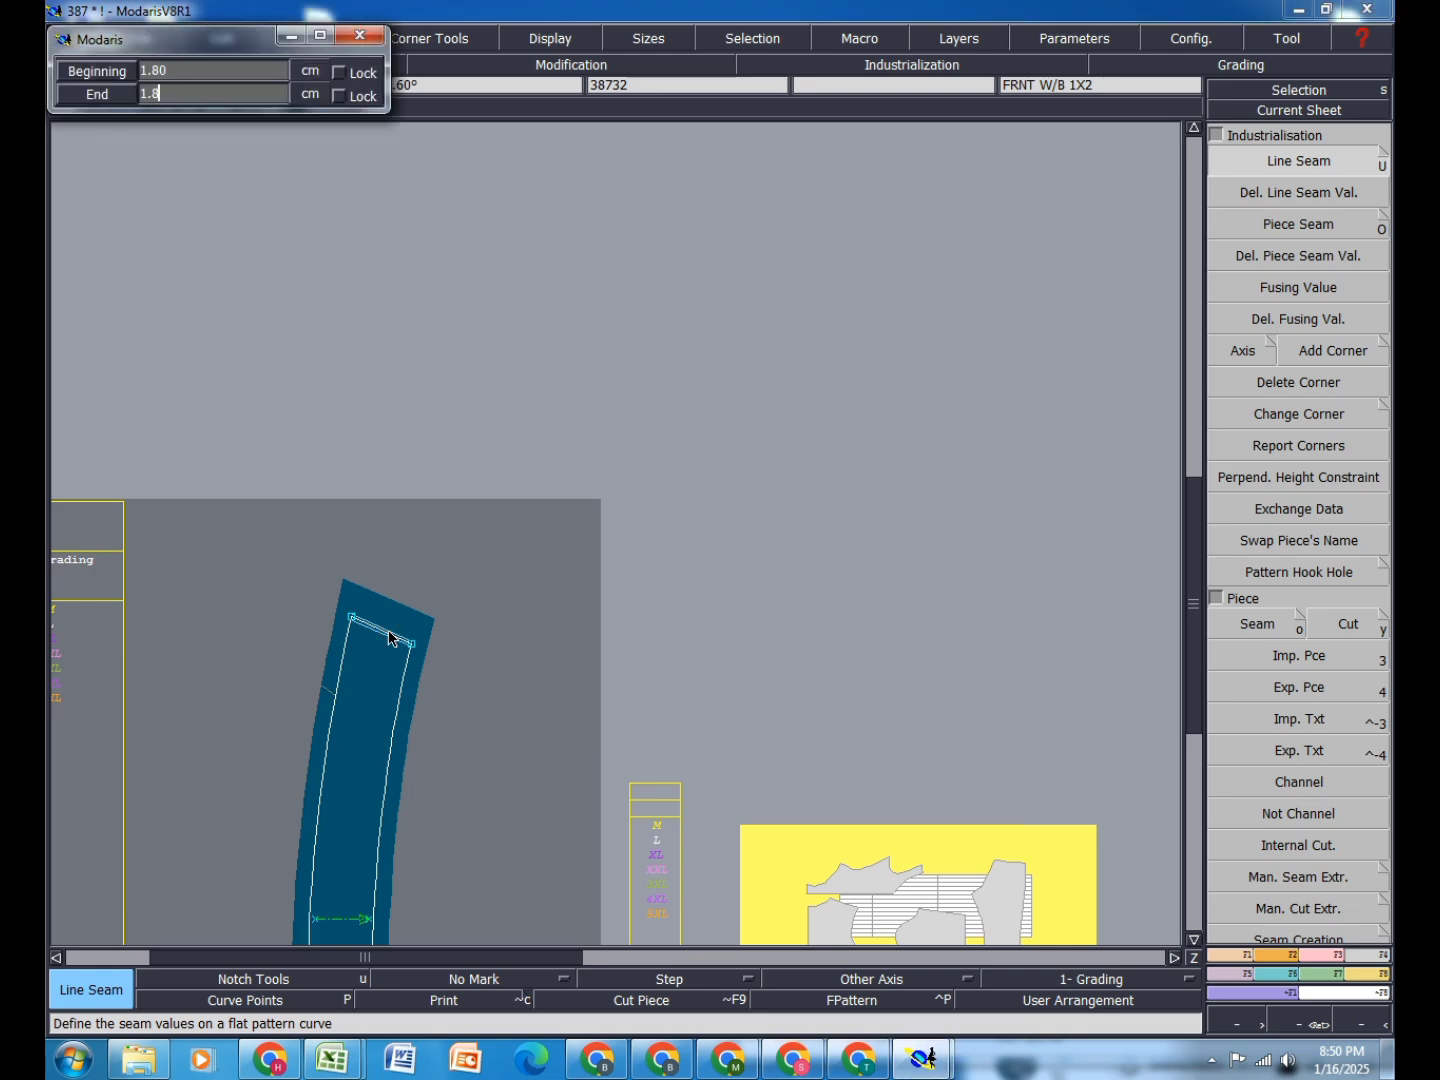
{"action": "key", "text": "Return"}
{"action": "scroll", "coordinate": [445, 487], "scroll_direction": "down", "scroll_amount": 4}
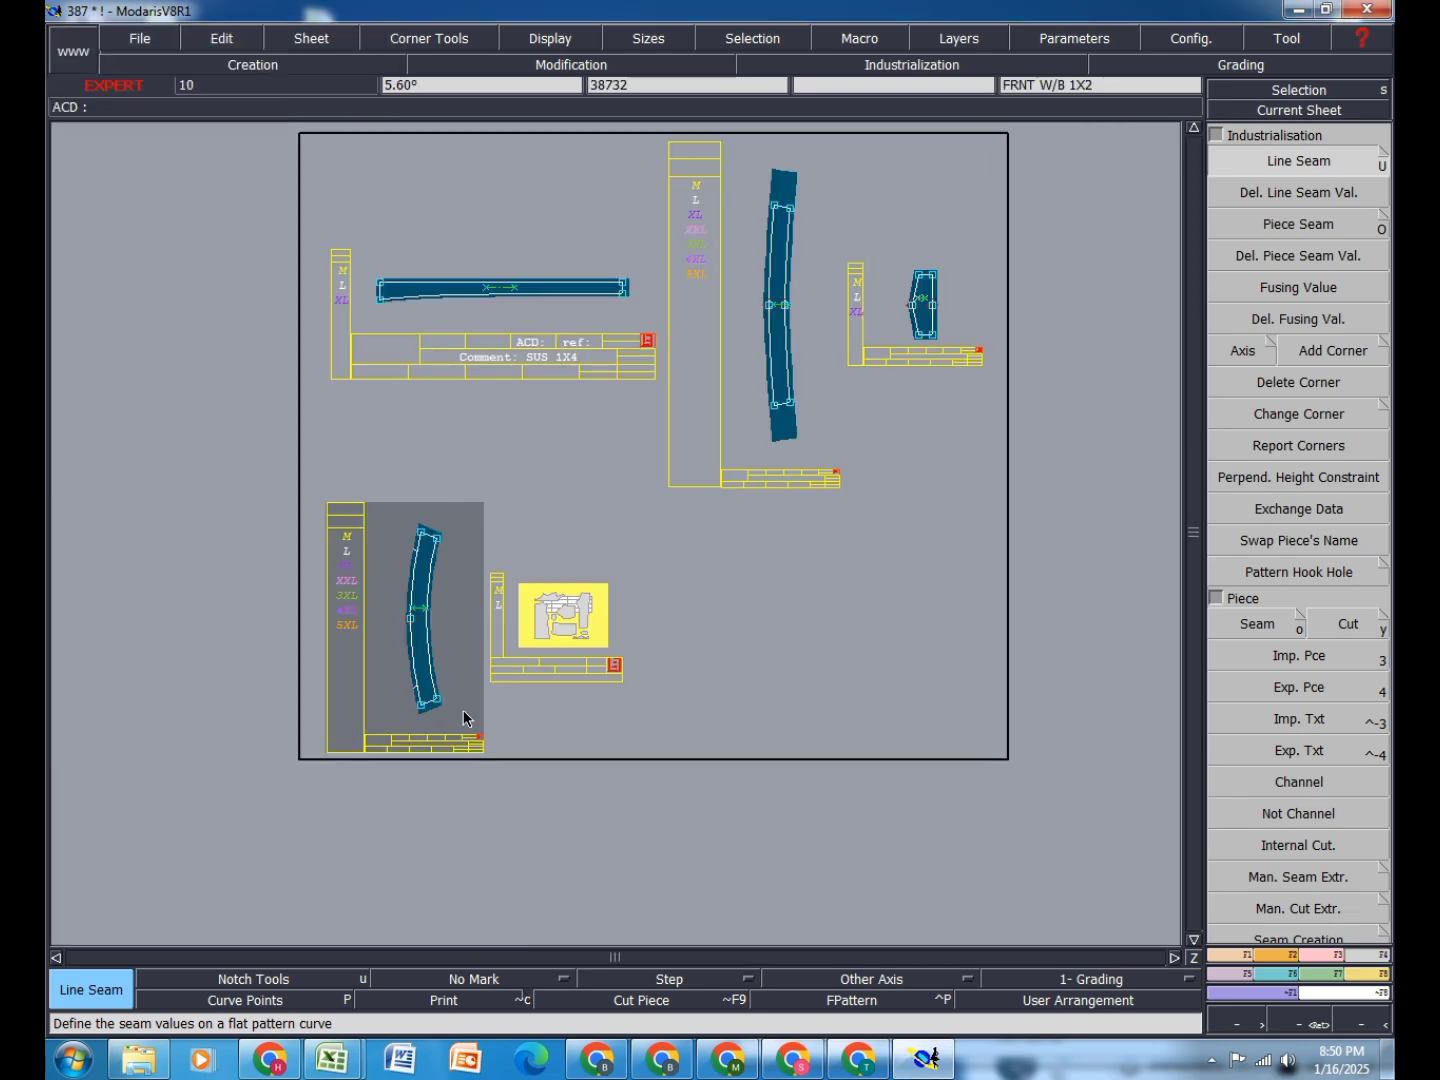
{"action": "scroll", "coordinate": [509, 618], "scroll_direction": "up", "scroll_amount": 5}
{"action": "left_click", "coordinate": [508, 619]}
{"action": "type", "text": "1.80"}
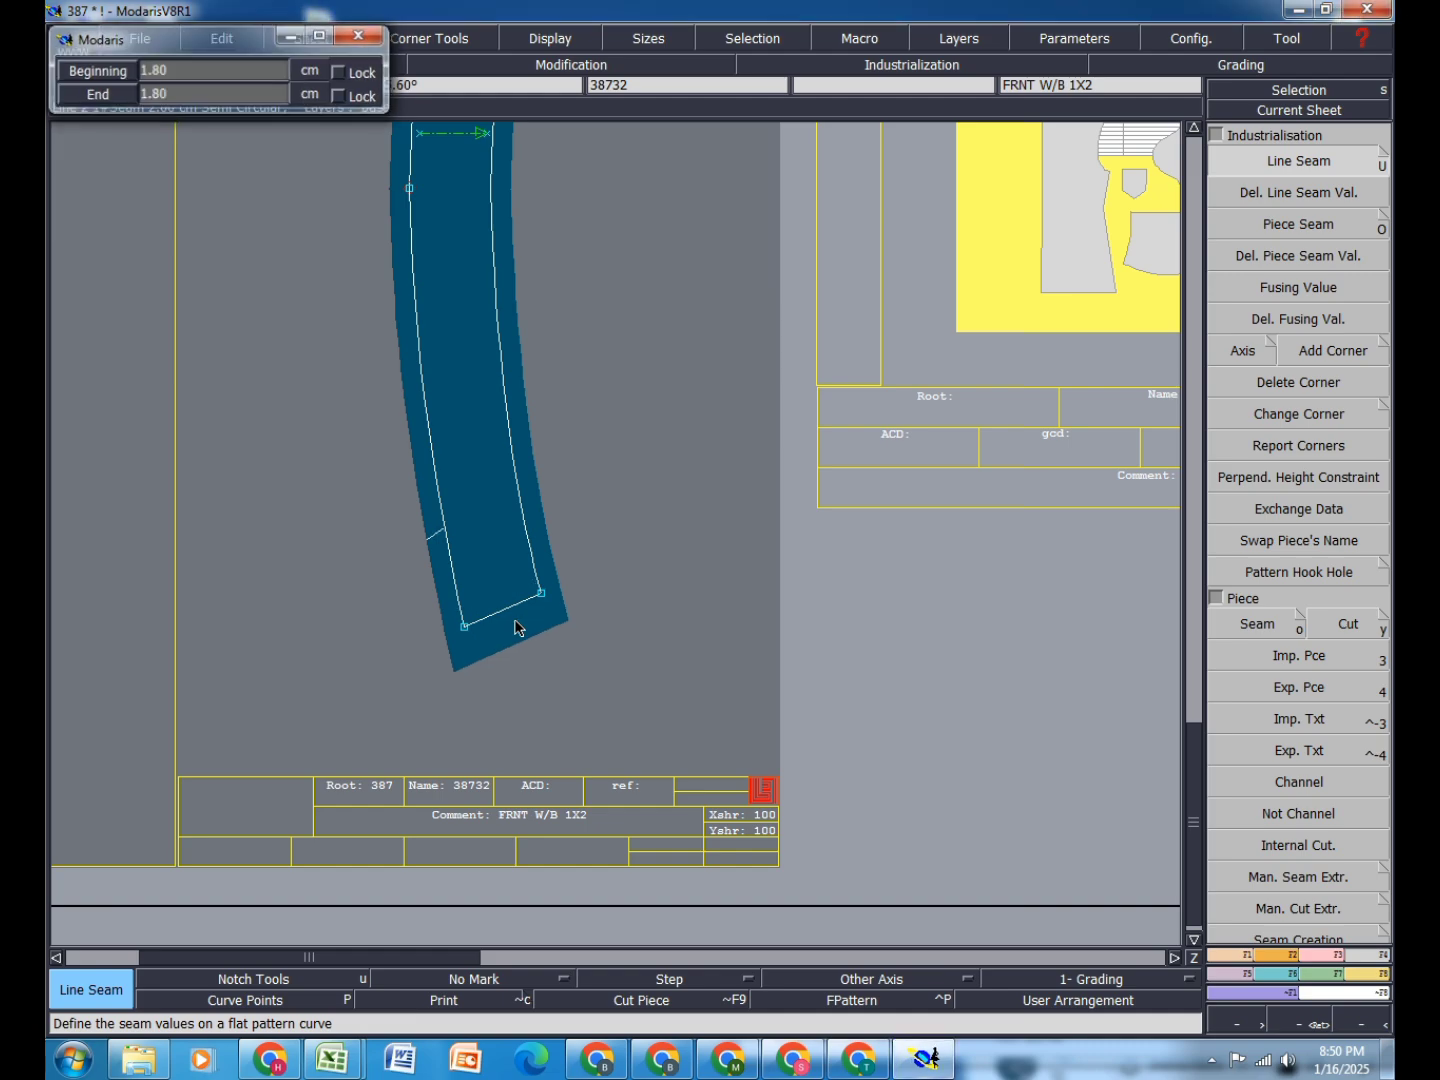
{"action": "key", "text": "Return"}
Step: Set the line seams on both halves of the two long edges of back waistband copy 38734 to 1.00 cm
{"action": "scroll", "coordinate": [275, 675], "scroll_direction": "down", "scroll_amount": 2}
{"action": "scroll", "coordinate": [275, 675], "scroll_direction": "down", "scroll_amount": 3}
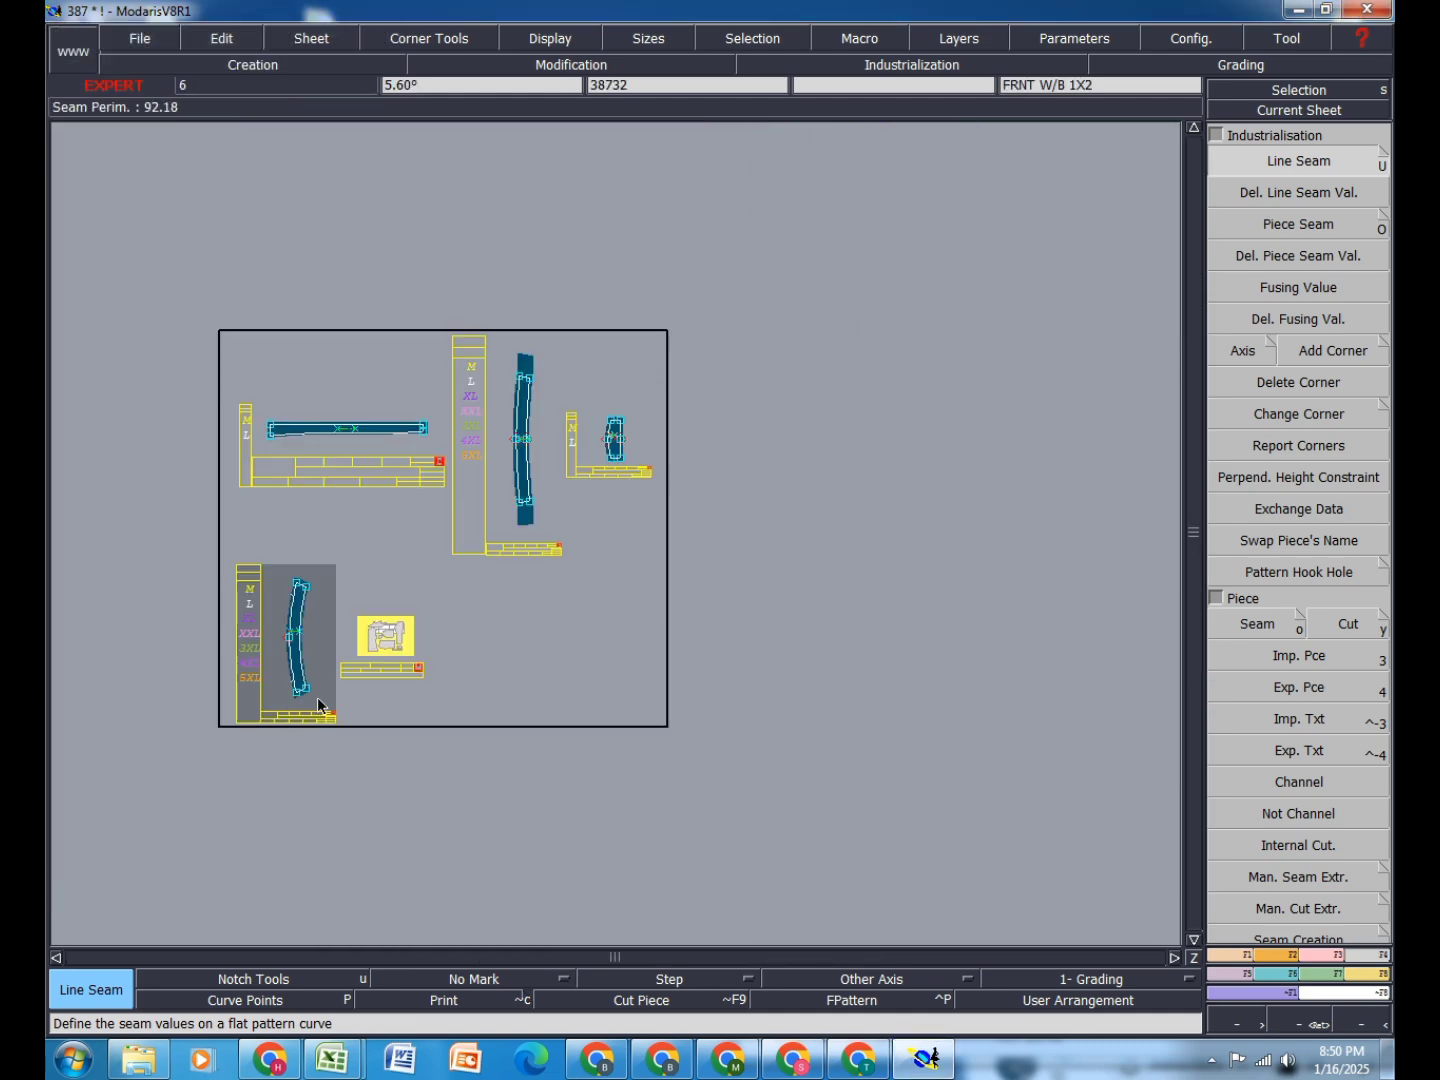
{"action": "scroll", "coordinate": [529, 383], "scroll_direction": "up", "scroll_amount": 3}
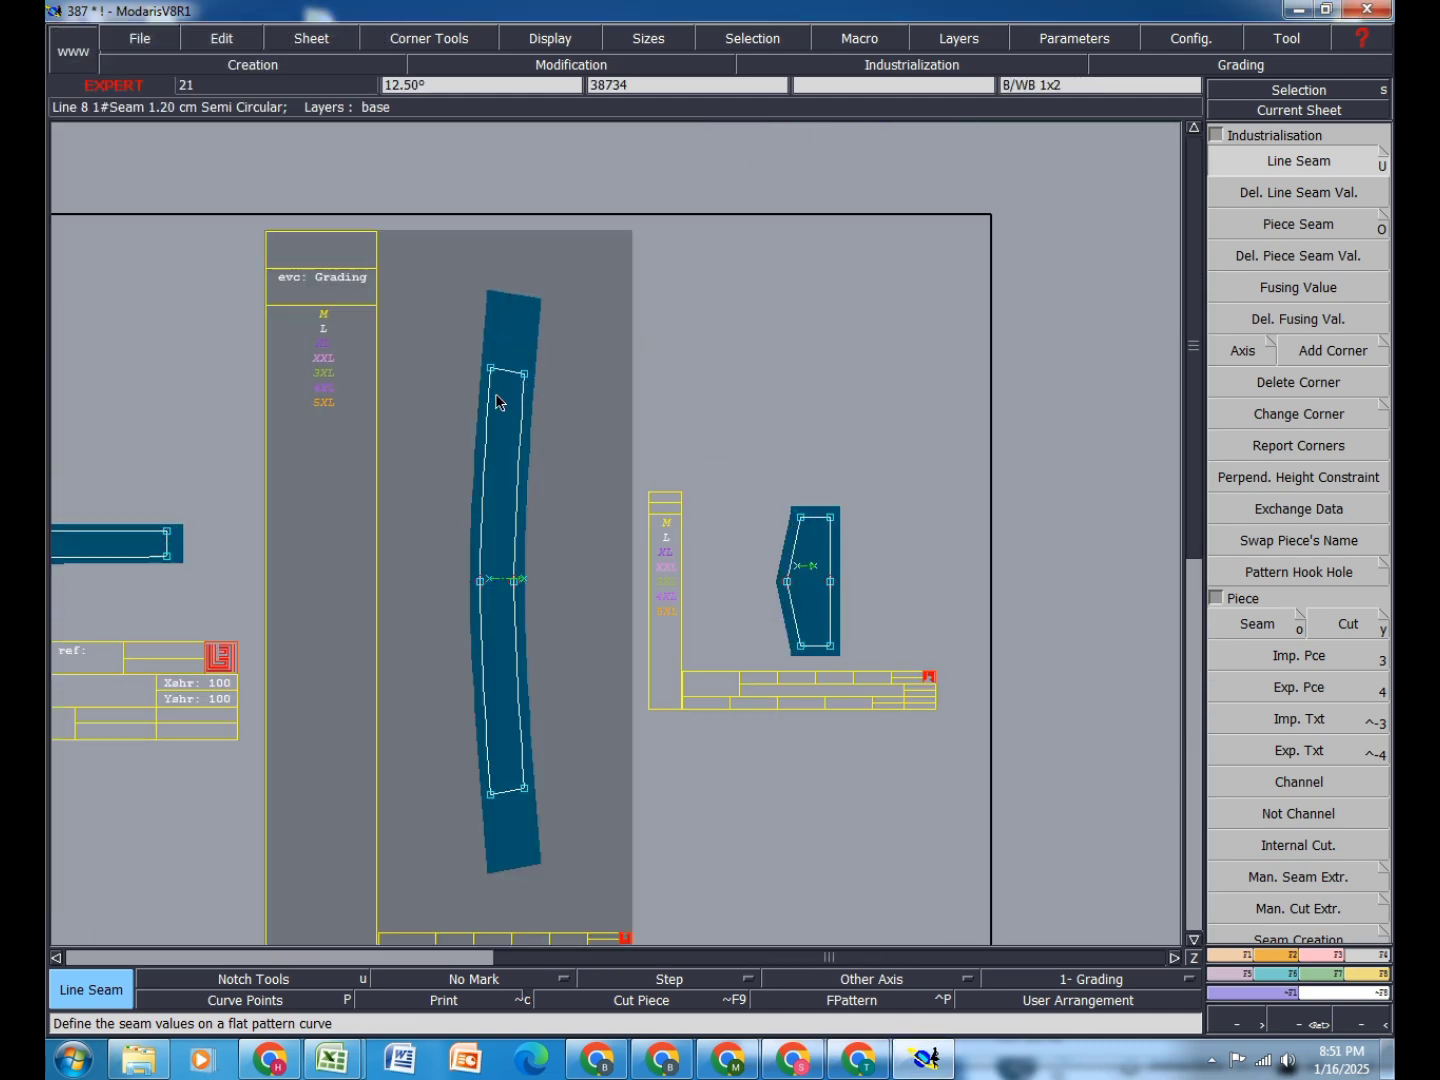
{"action": "left_click", "coordinate": [521, 458]}
{"action": "key", "text": "Return"}
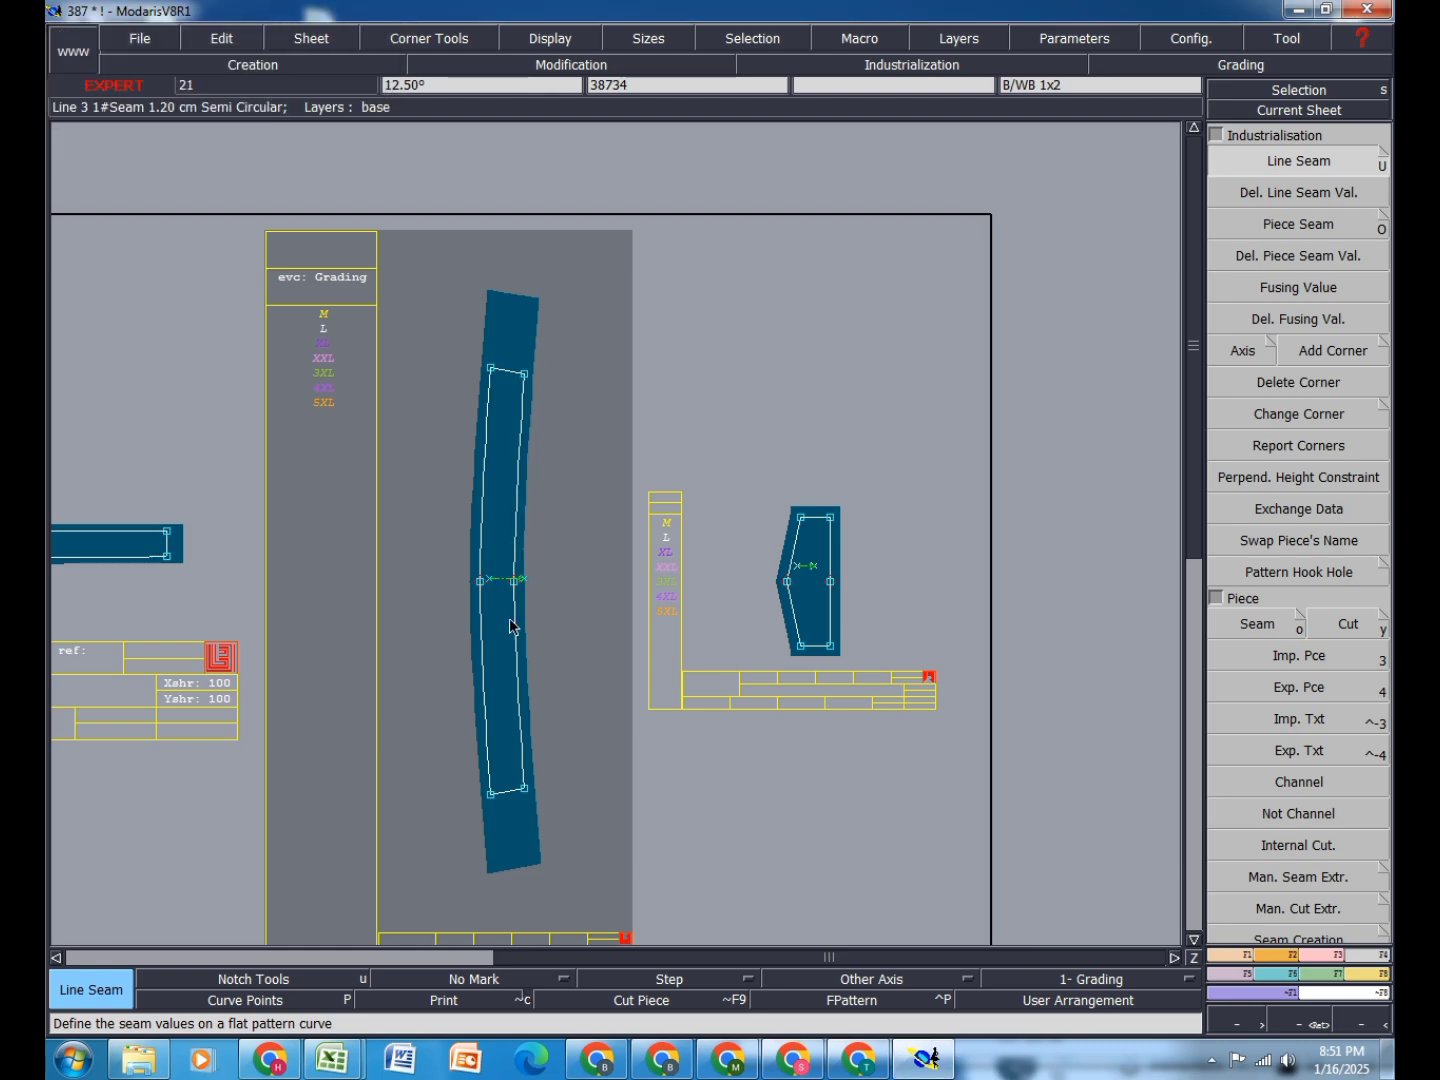
{"action": "left_click", "coordinate": [521, 637]}
{"action": "key", "text": "Return"}
{"action": "left_click", "coordinate": [482, 503]}
{"action": "key", "text": "Return"}
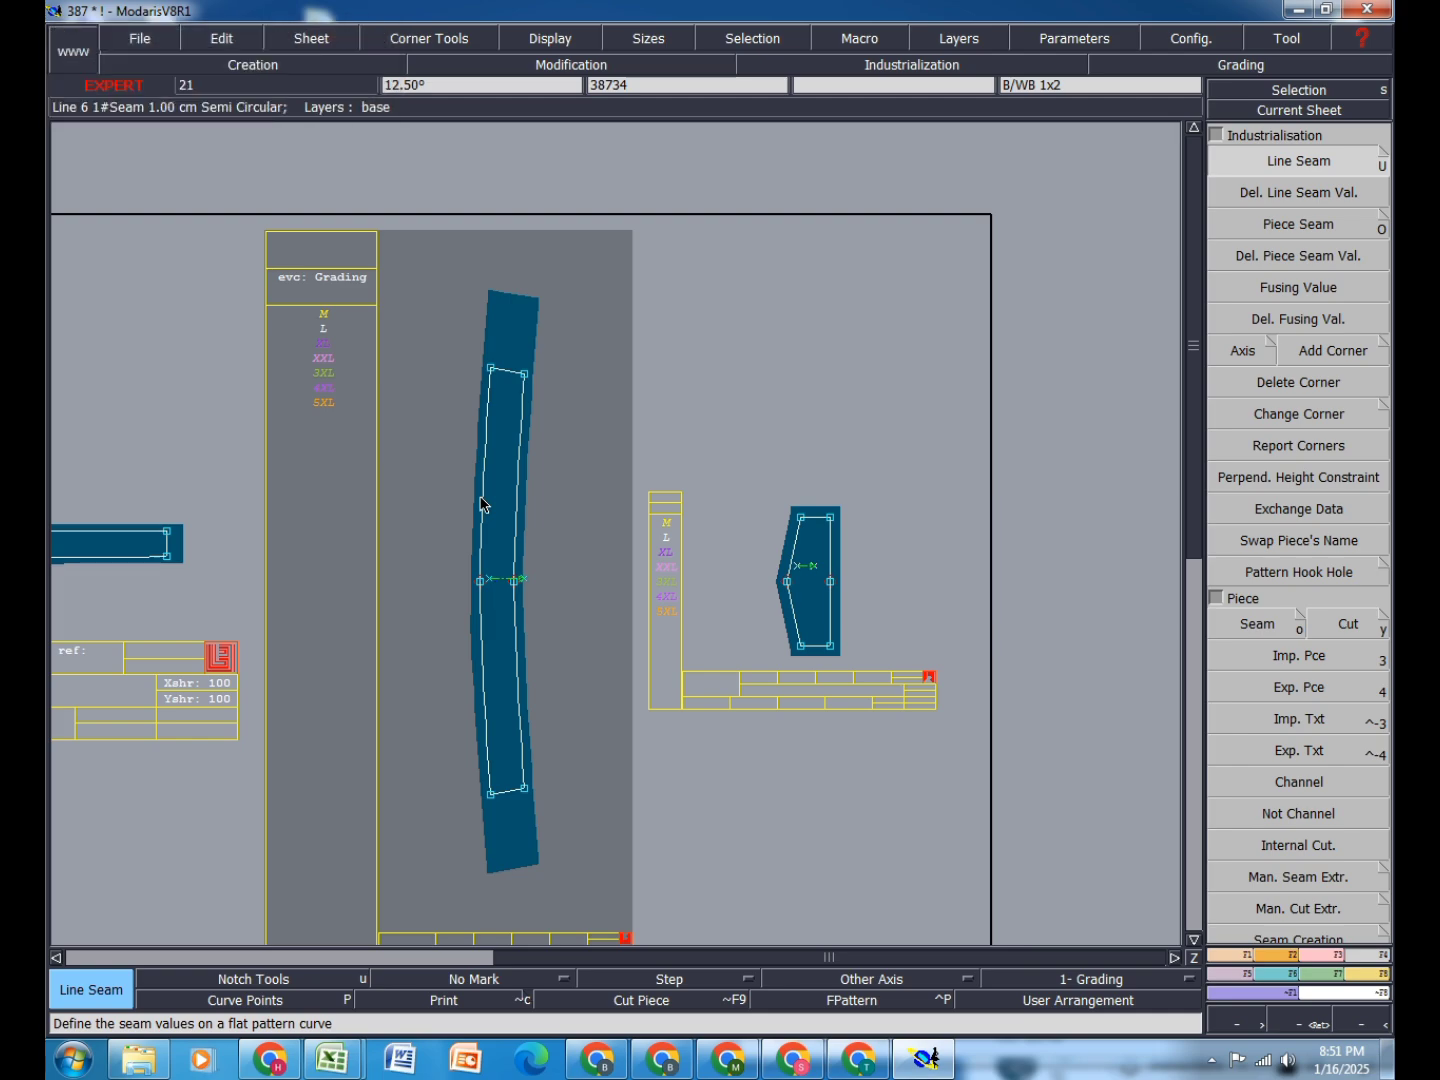
{"action": "left_click", "coordinate": [485, 642]}
{"action": "key", "text": "Return"}
Step: Set the line seams on all edges of flap copy 38733 to 1.00 cm
{"action": "left_click", "coordinate": [813, 517]}
{"action": "left_click", "coordinate": [812, 518]}
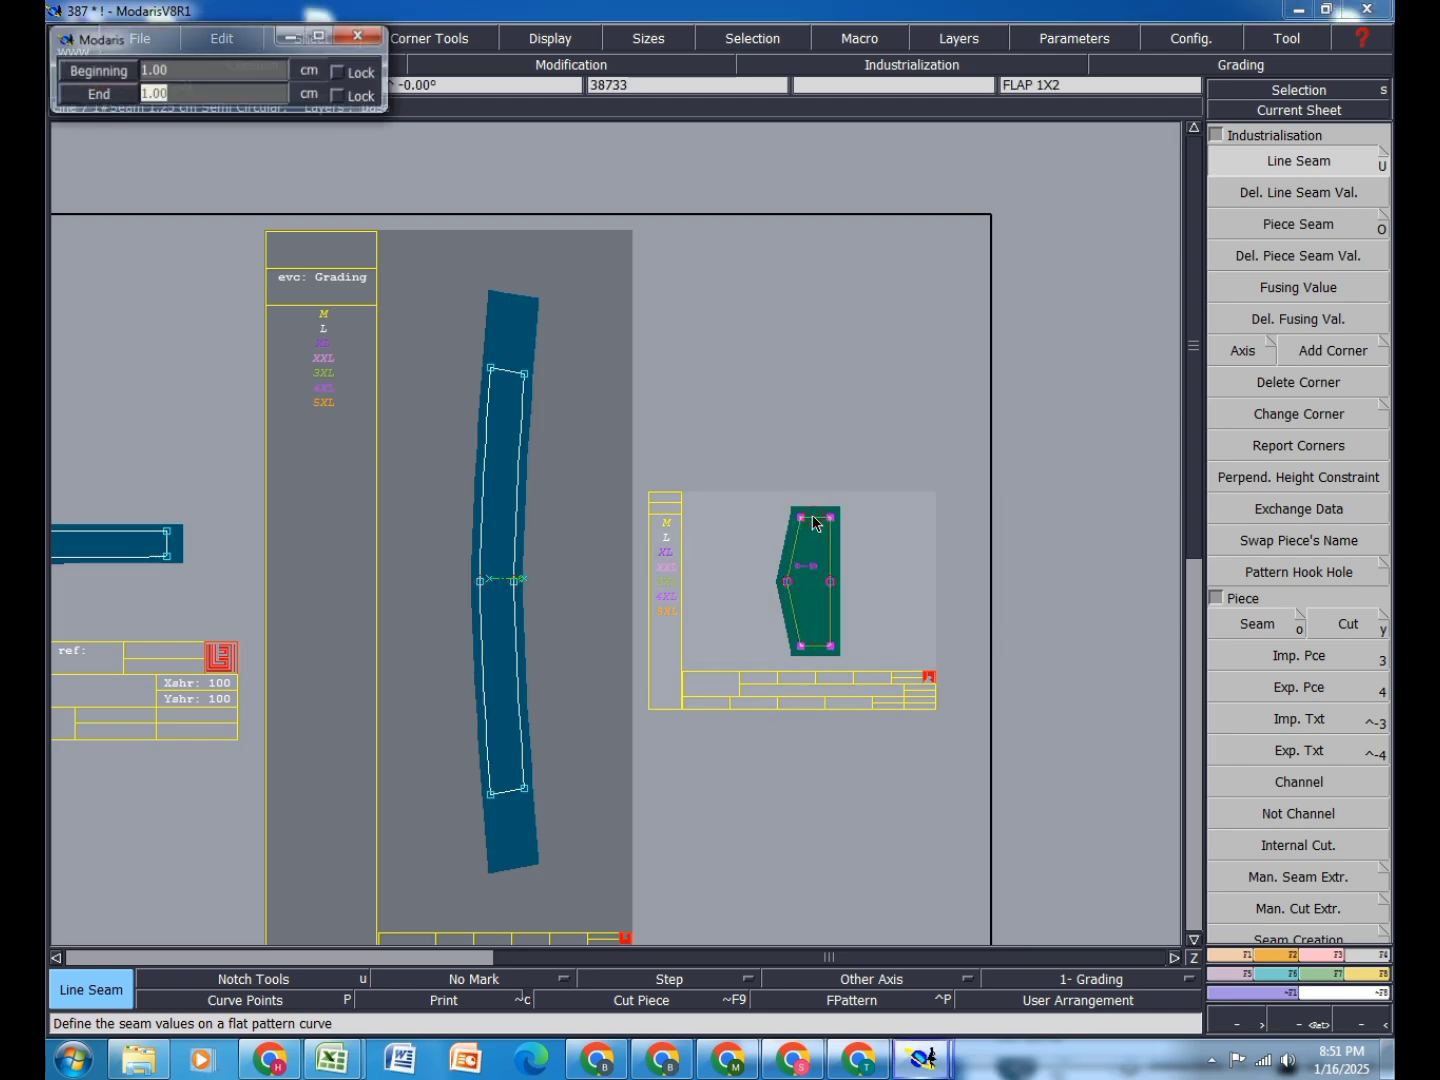
{"action": "key", "text": "Return"}
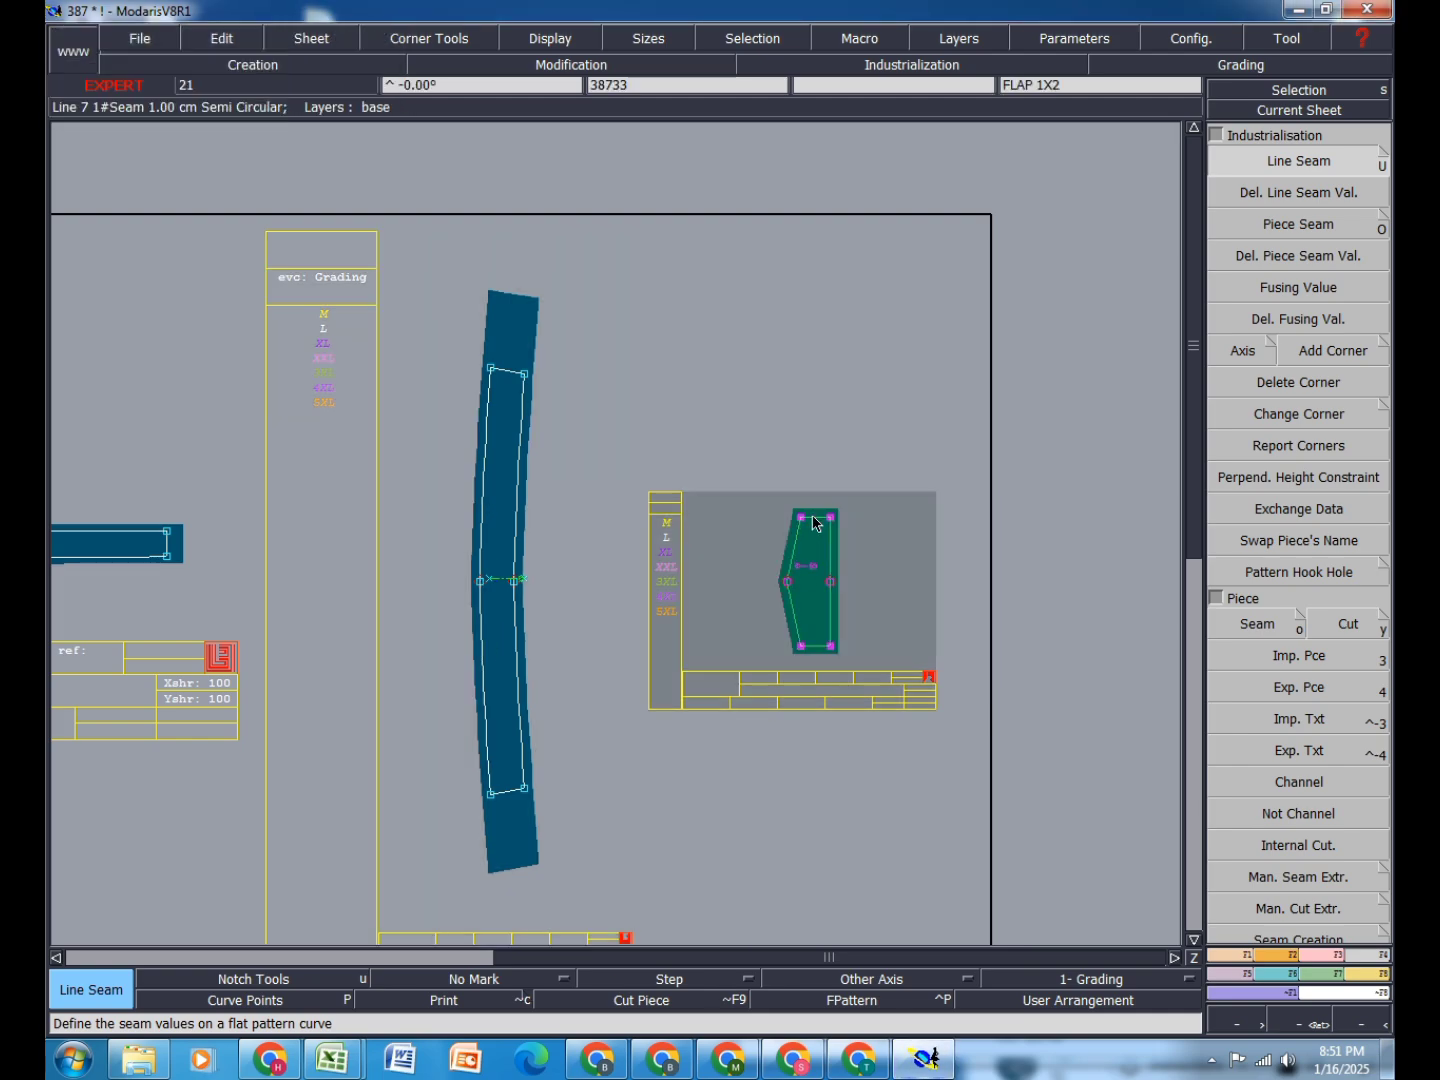
Step: Set the line seams on both short ends of back waistband copy 38734 to 8.80 cm
{"action": "left_click", "coordinate": [509, 372]}
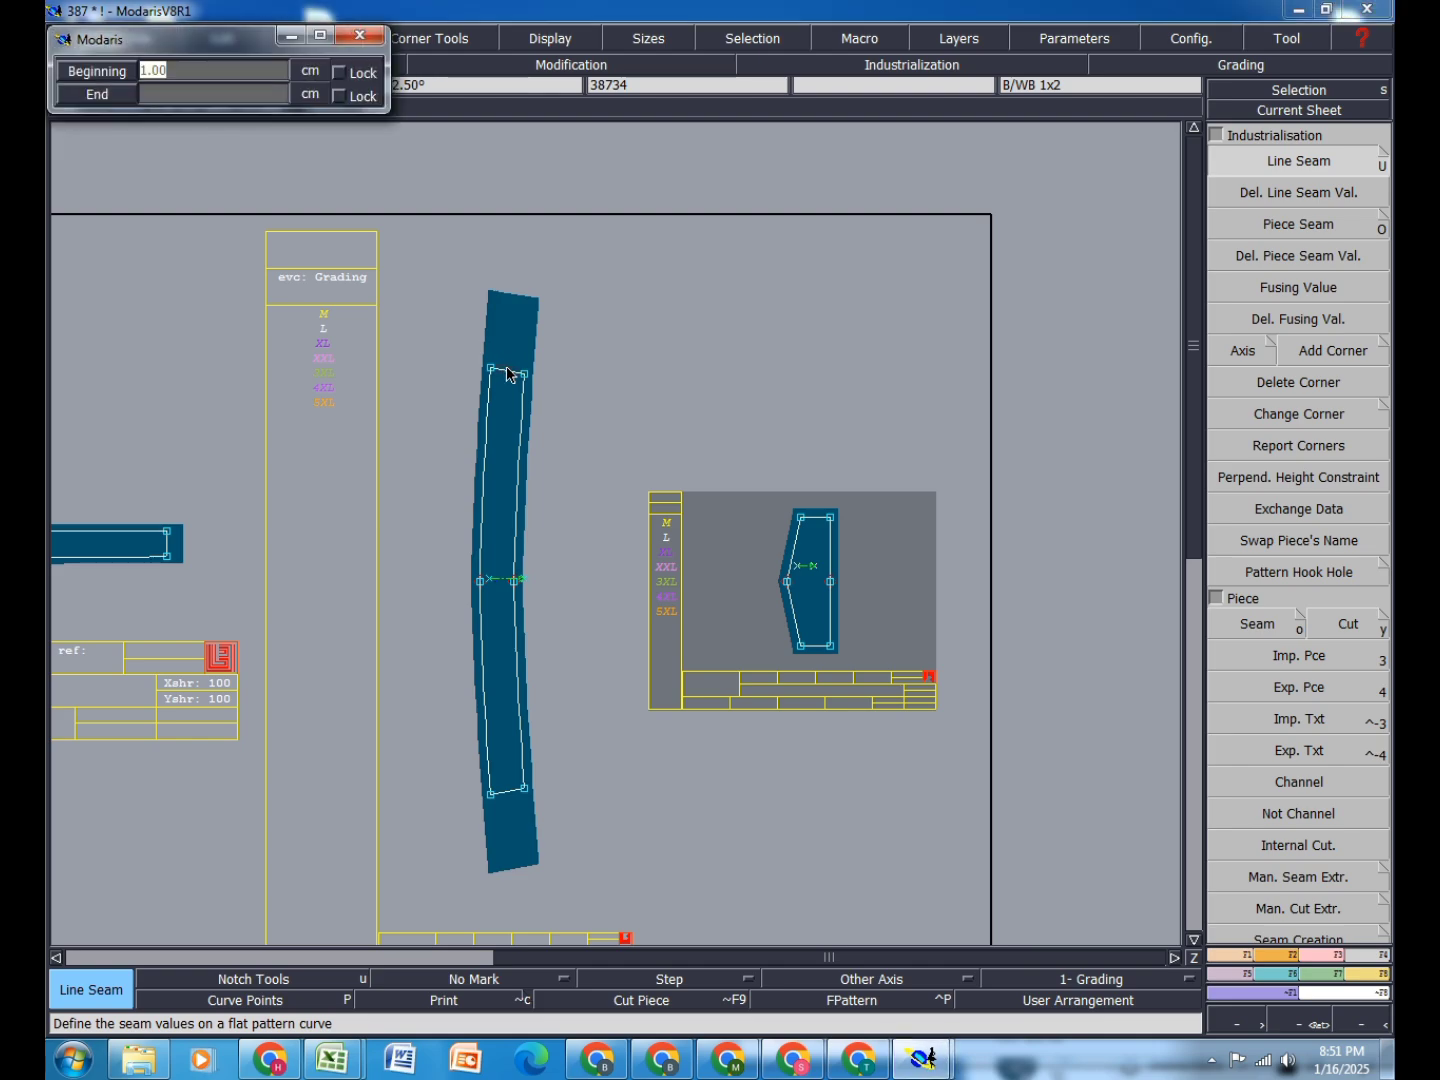
{"action": "type", "text": "8.80"}
{"action": "key", "text": "Return"}
{"action": "type", "text": "8.80"}
{"action": "key", "text": "Return"}
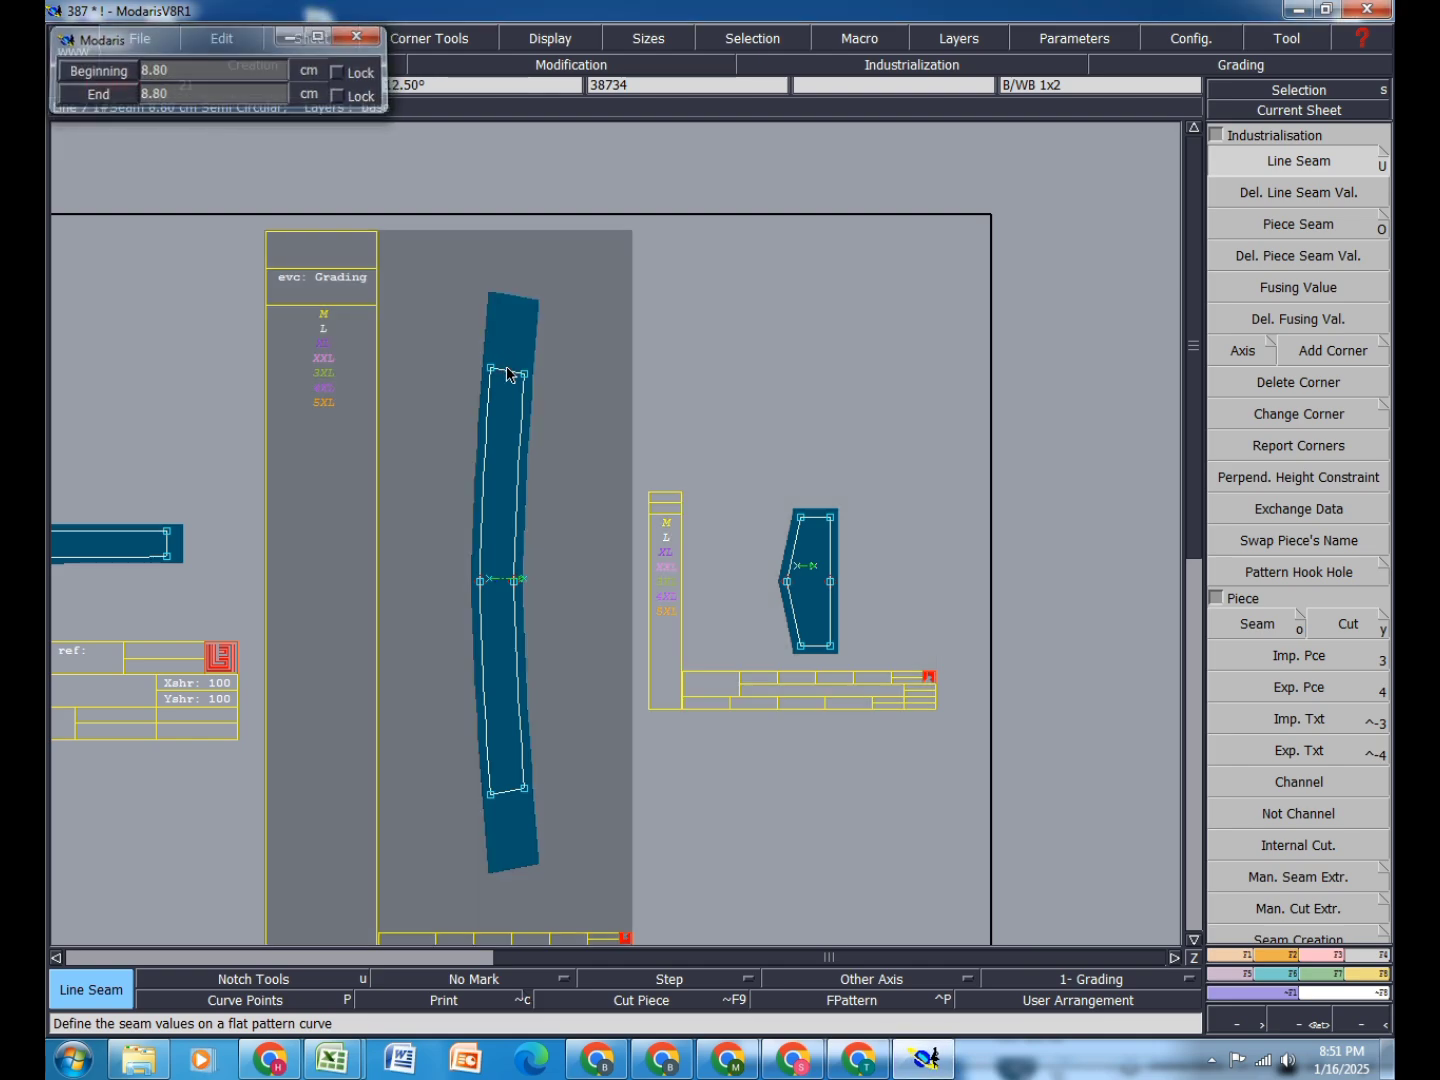
{"action": "left_click", "coordinate": [509, 791]}
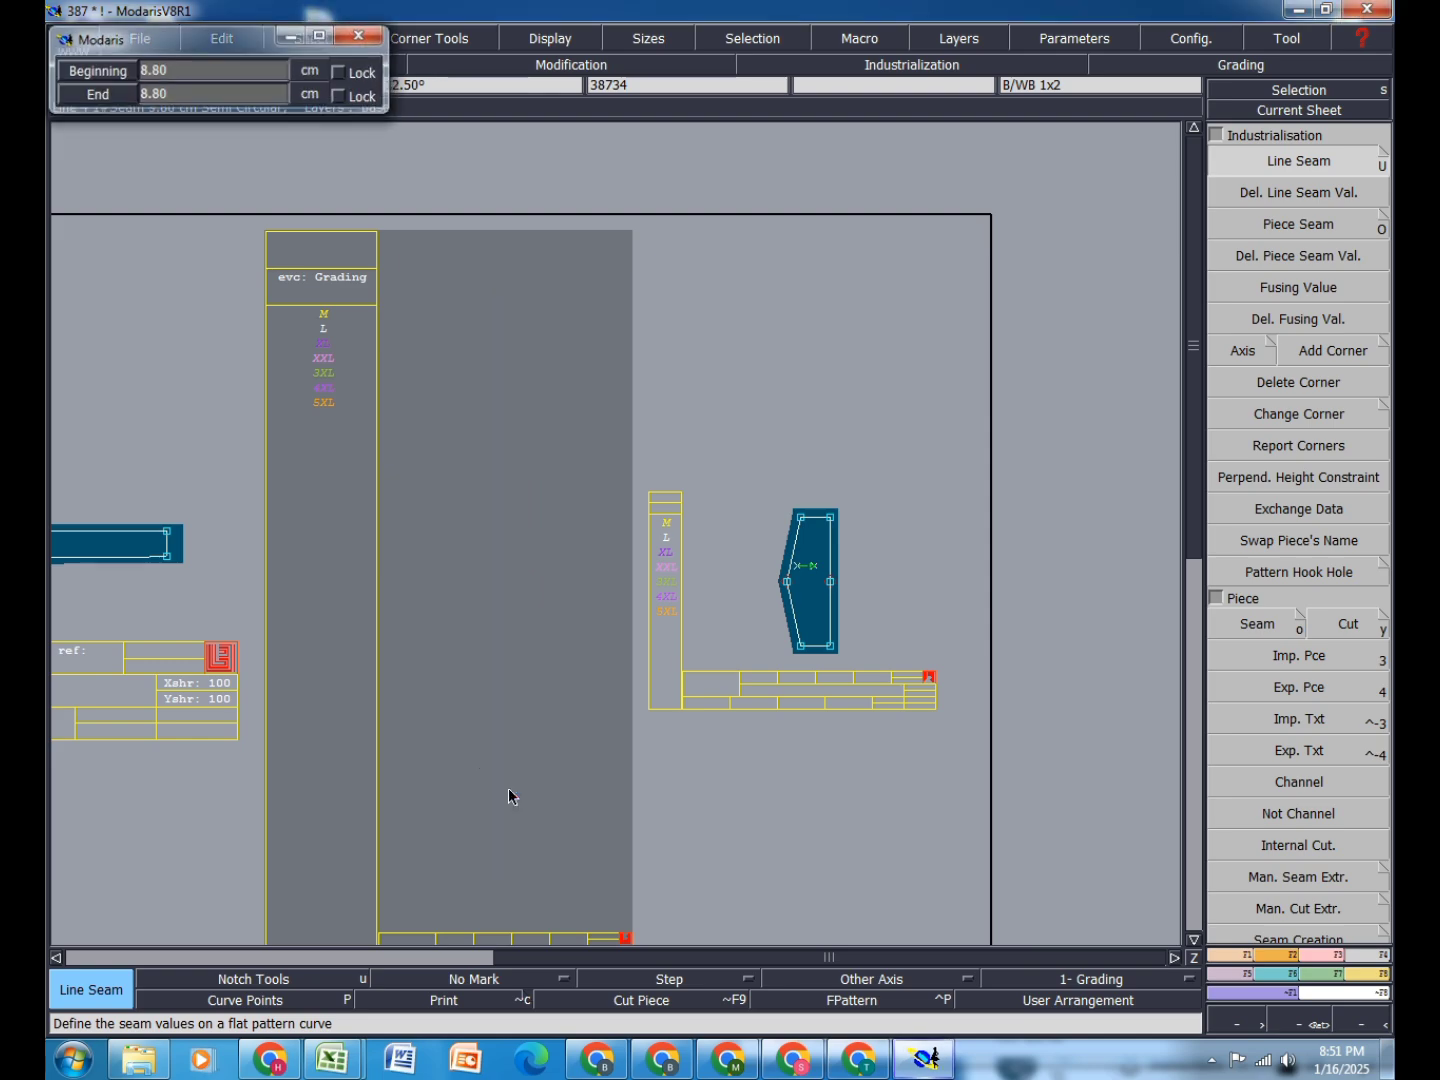
Step: Arrange all sheets automatically on the desk and save model 387, continuing past the detected anomalies
{"action": "key", "text": "j"}
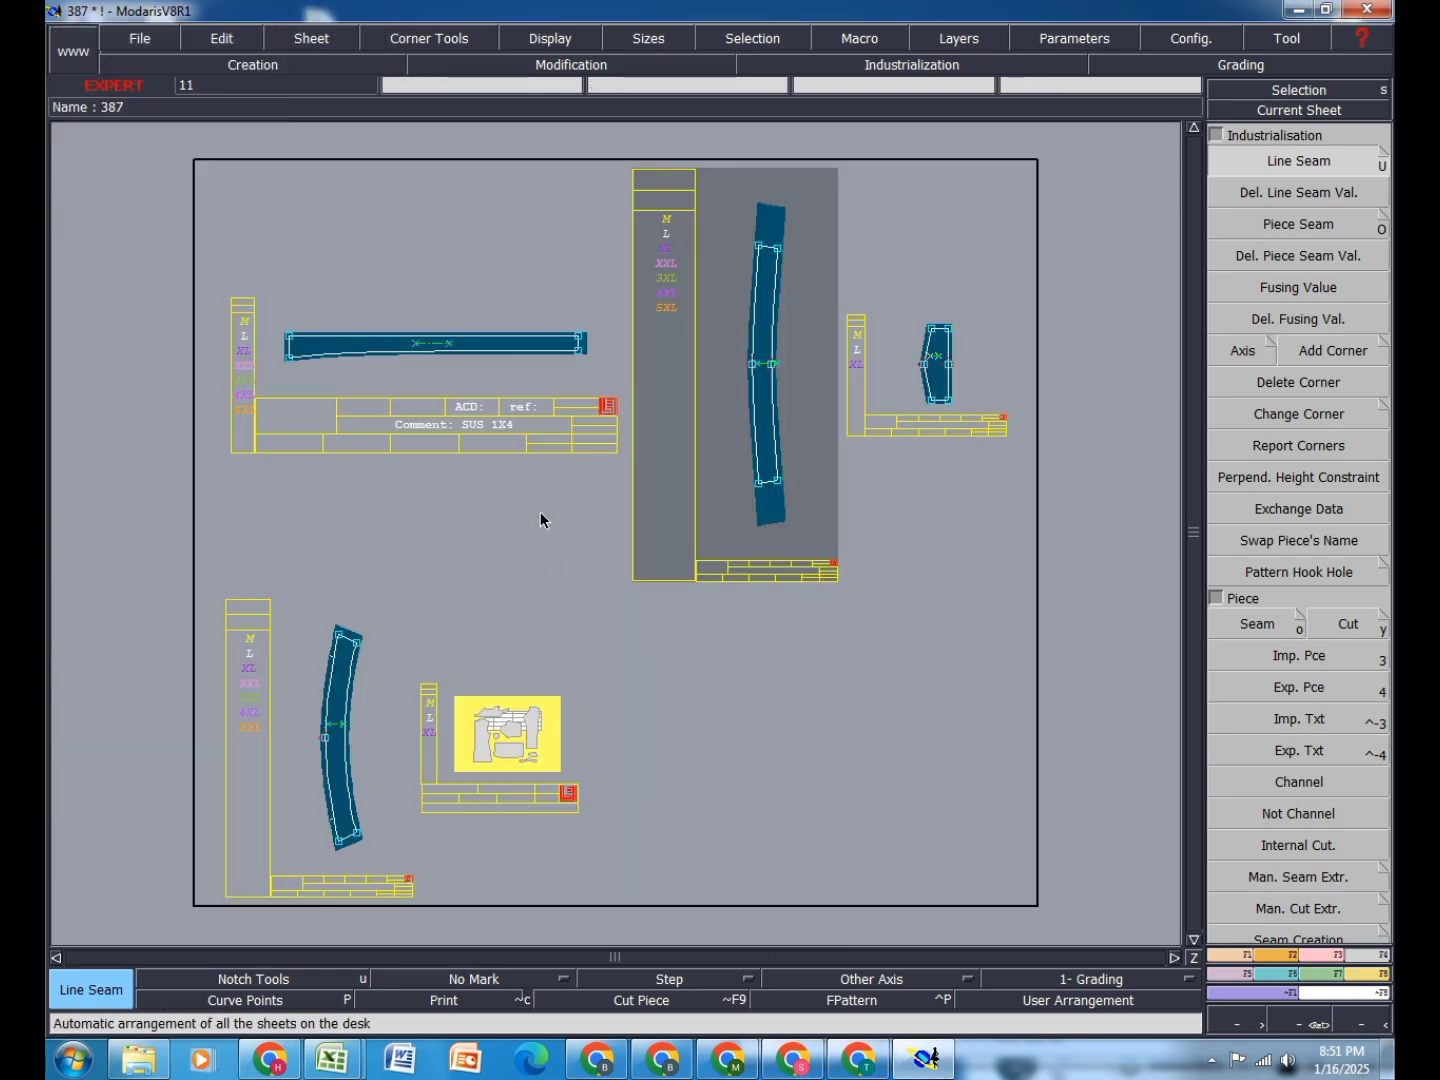
{"action": "left_click", "coordinate": [216, 41]}
{"action": "left_click", "coordinate": [142, 40]}
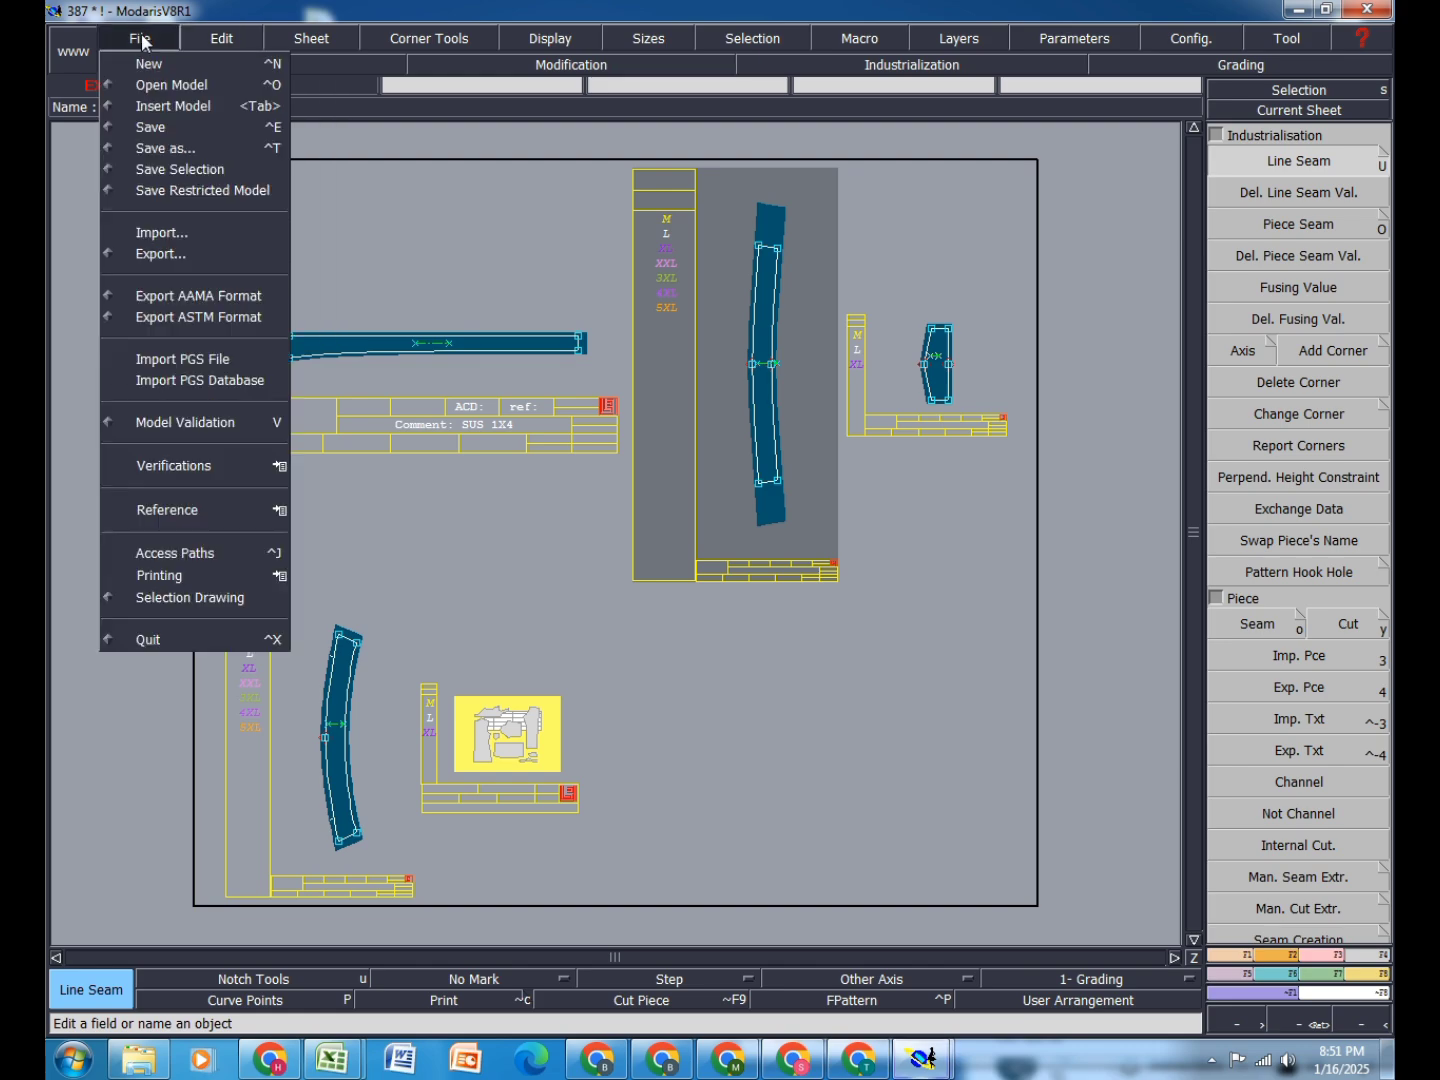
{"action": "left_click", "coordinate": [150, 127]}
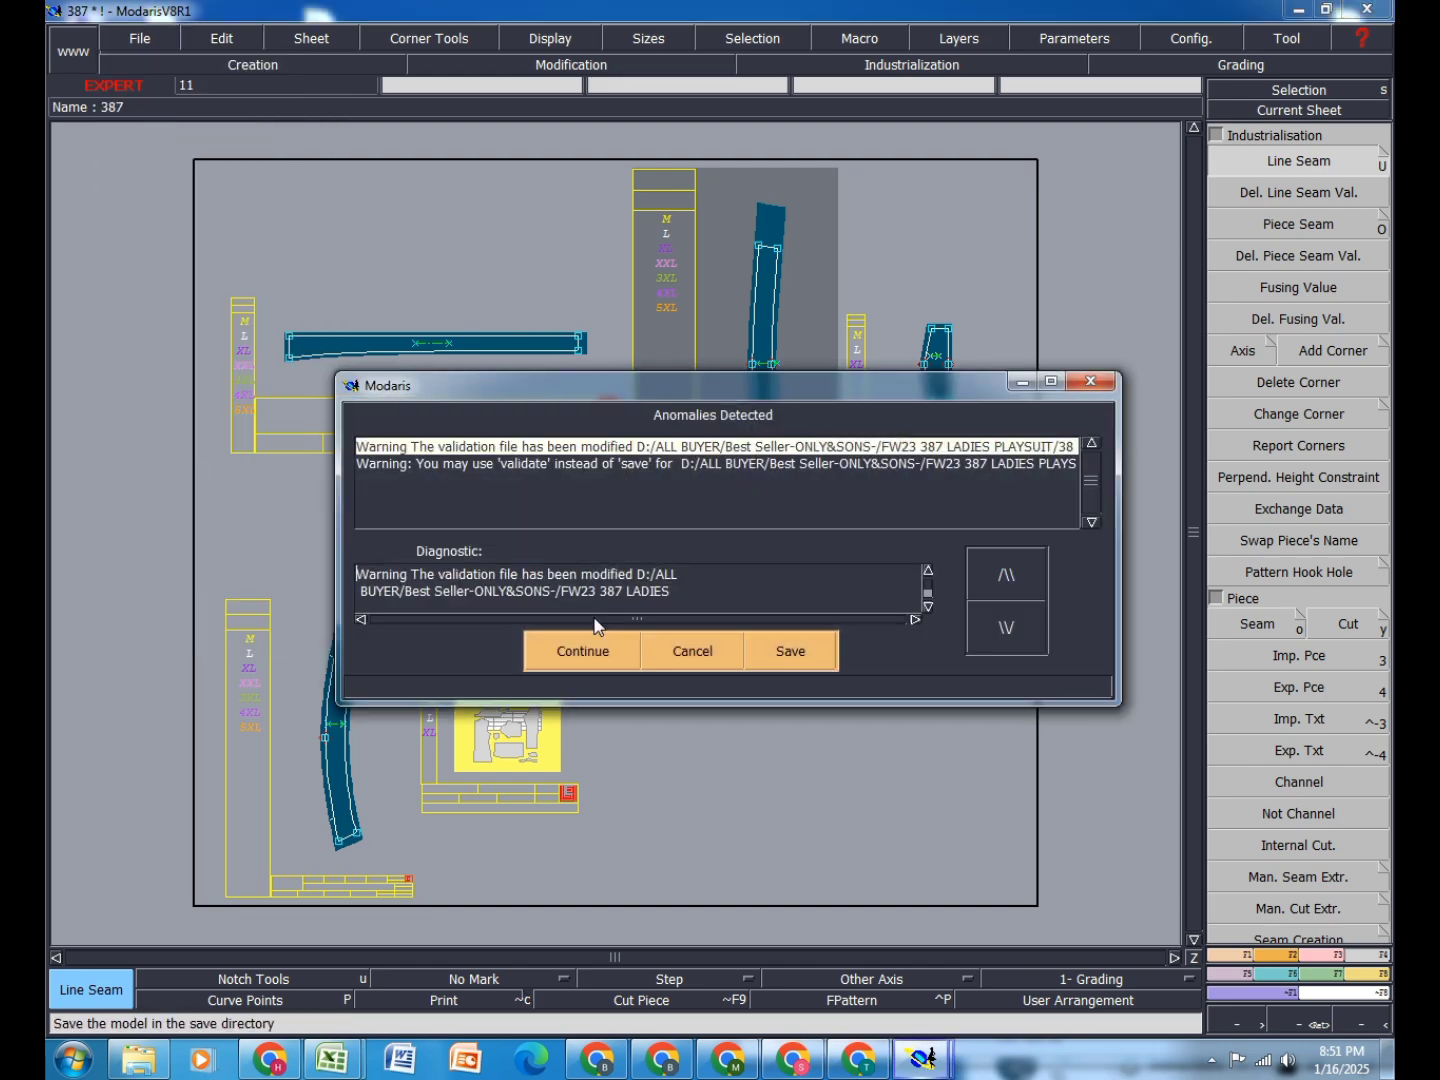
{"action": "left_click", "coordinate": [592, 646]}
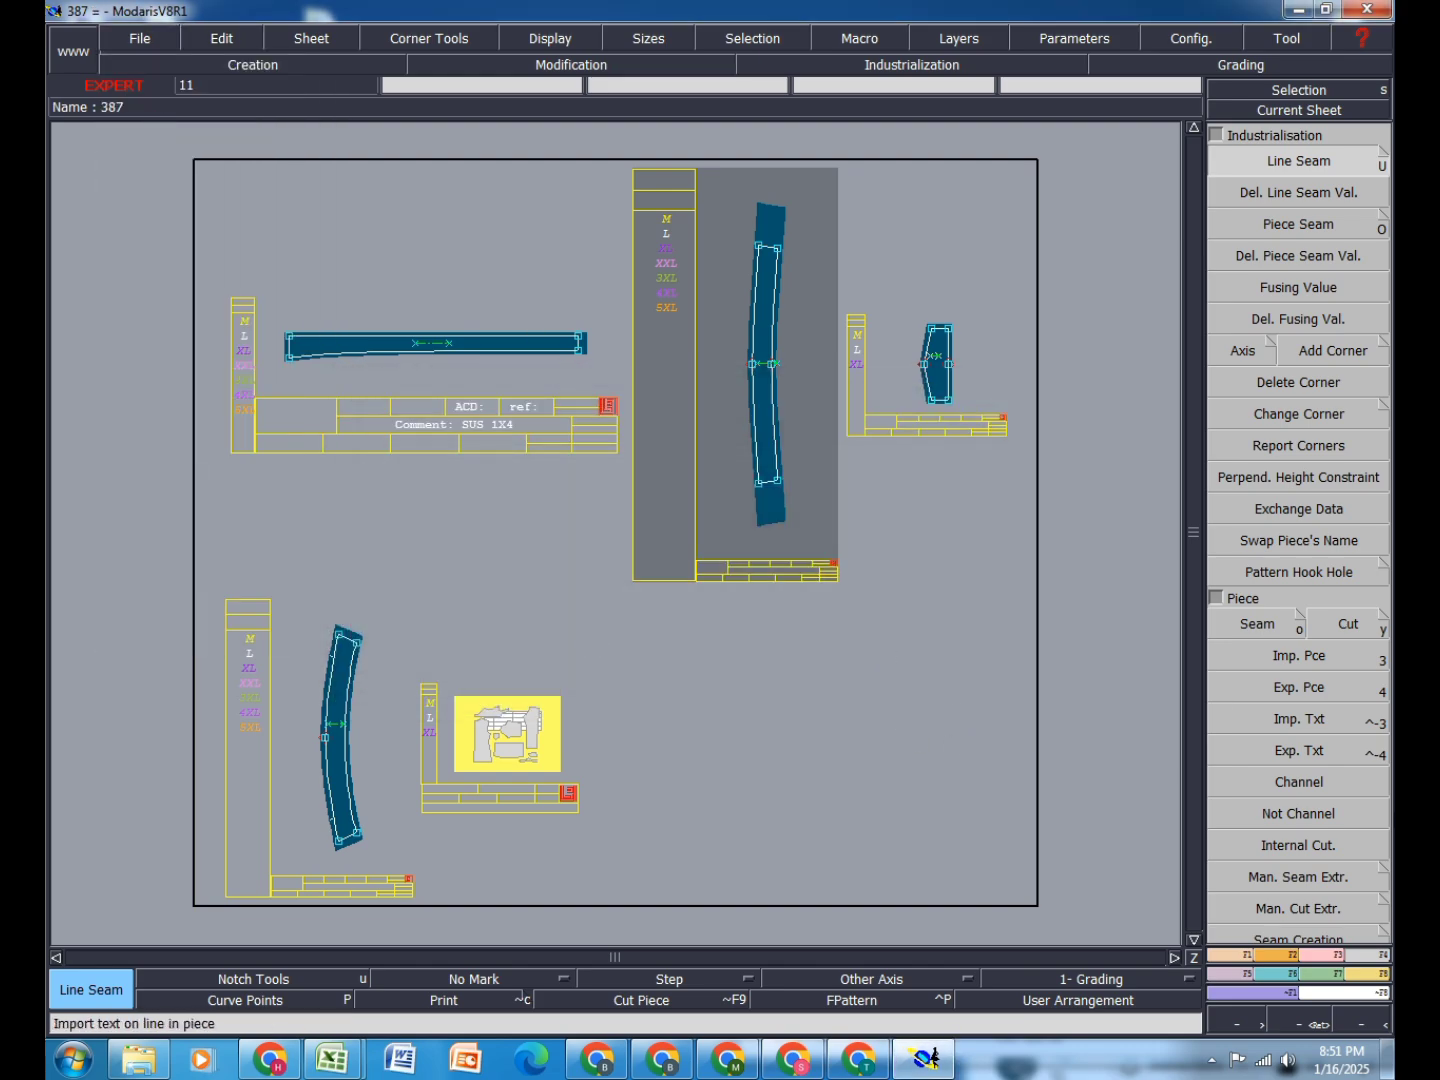
Step: Create piece articles in variant 387 for copies 38734, 38733, 38735 and 38732
{"action": "left_click", "coordinate": [1370, 985]}
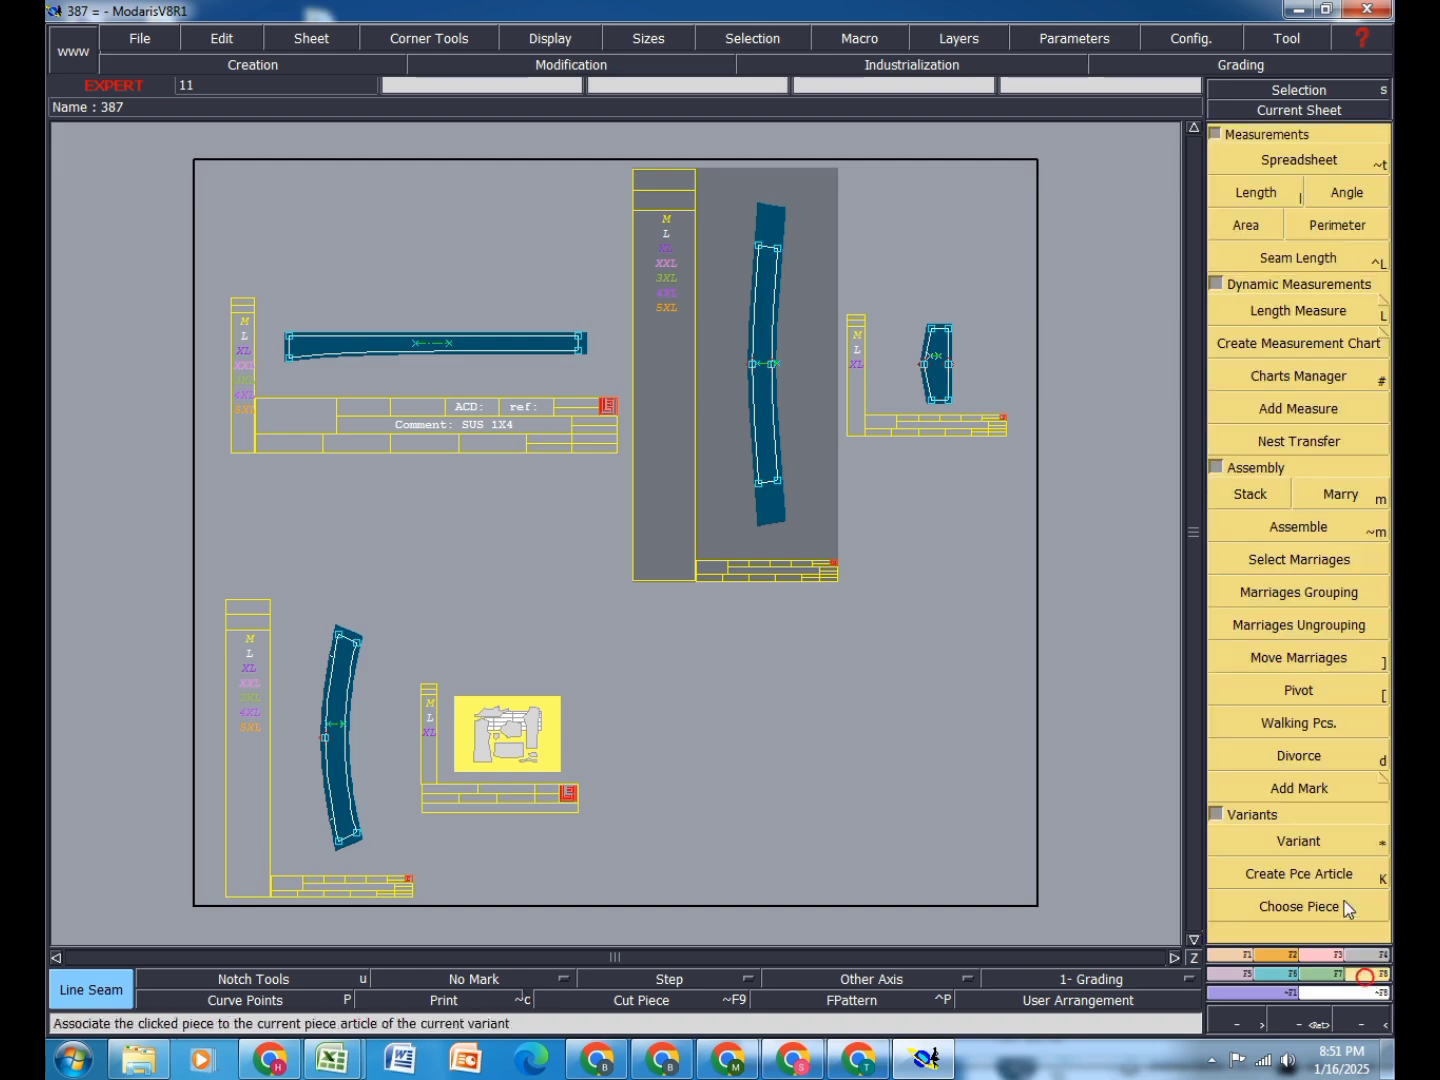
{"action": "left_click", "coordinate": [1328, 874]}
{"action": "left_click", "coordinate": [763, 400]}
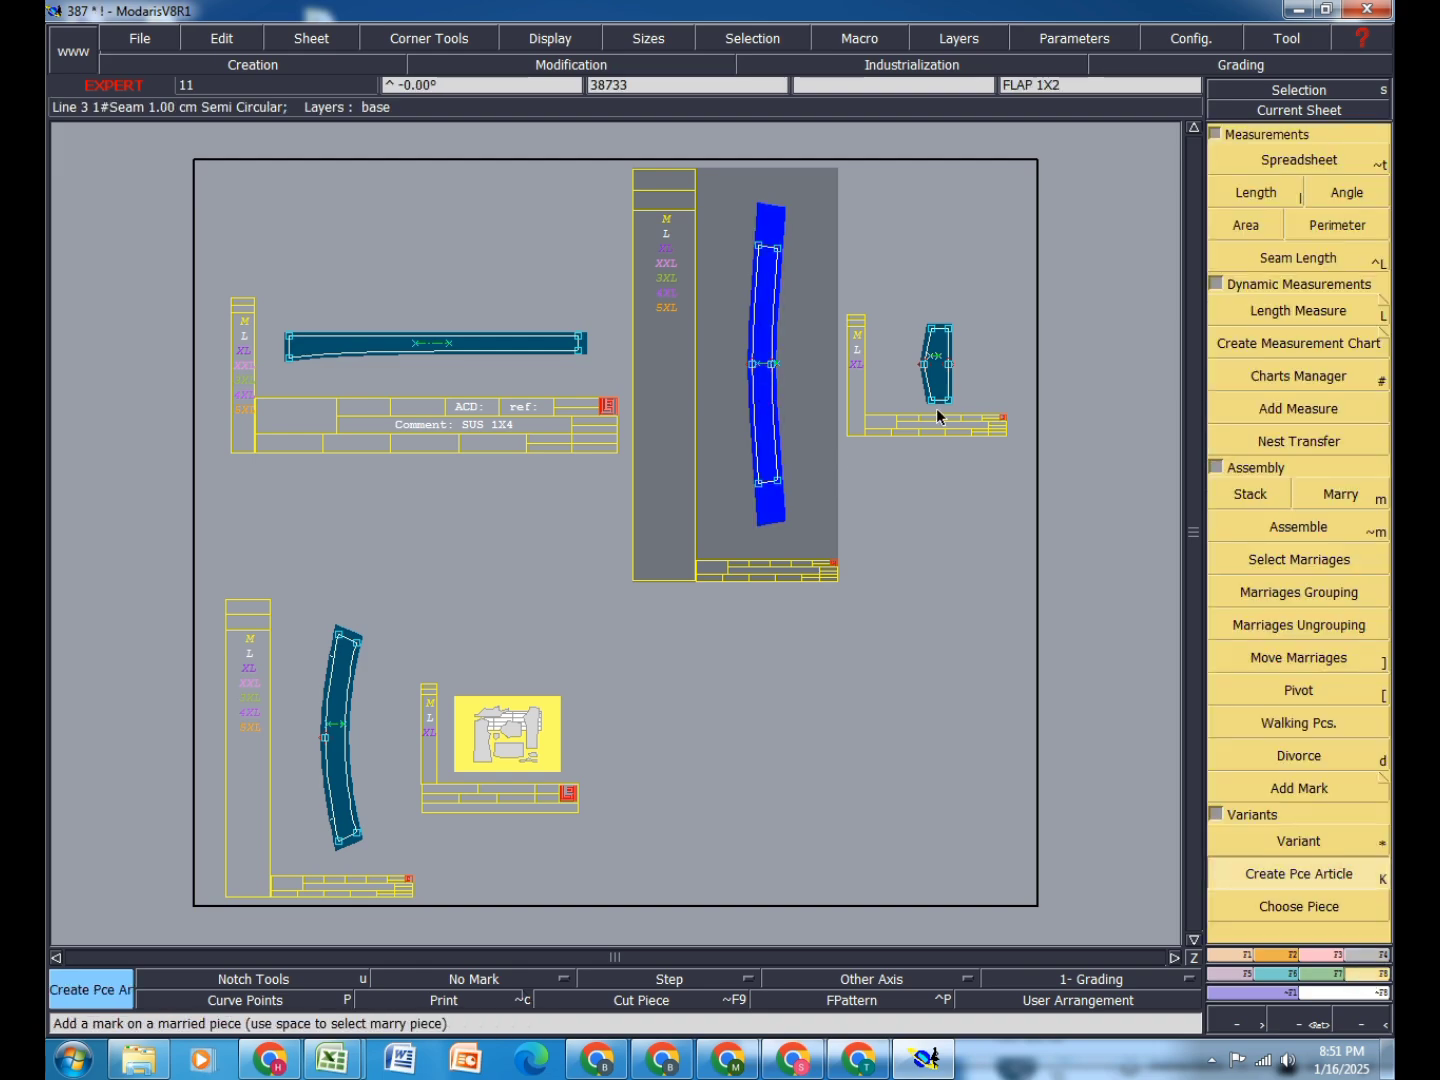
{"action": "left_click", "coordinate": [939, 400]}
{"action": "left_click", "coordinate": [491, 347]}
{"action": "left_click", "coordinate": [352, 738]}
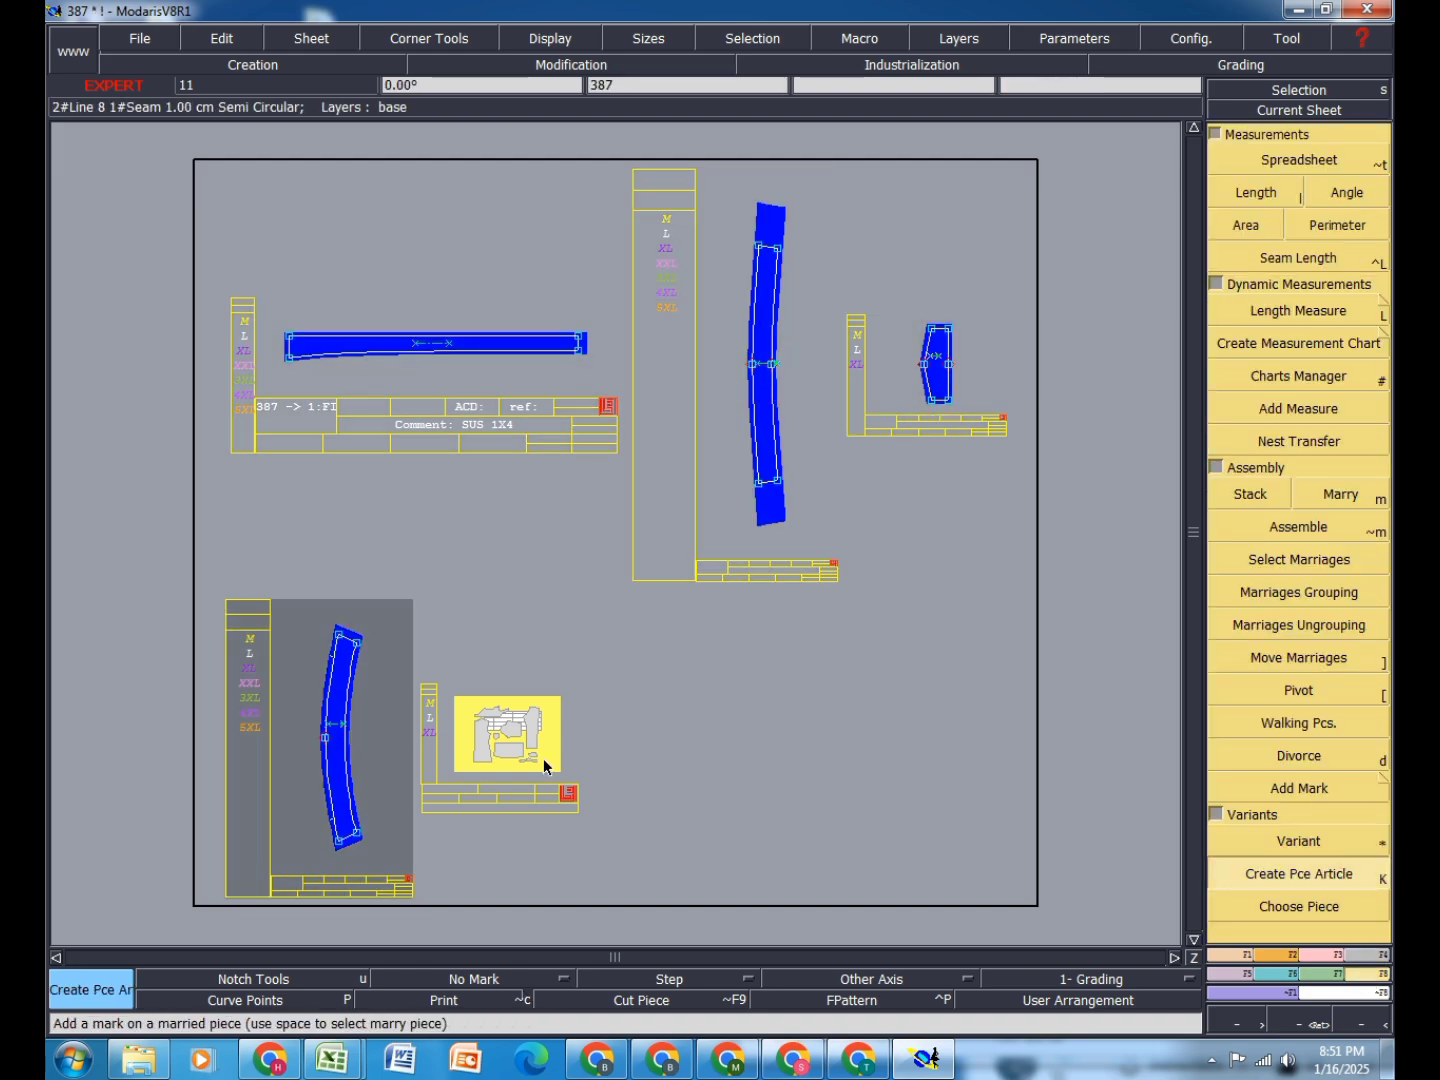
Step: Open the article table of variant 387 and set the fabric of the S-FLY FINISH article to FI
{"action": "left_click", "coordinate": [1299, 842]}
{"action": "key", "text": "Return"}
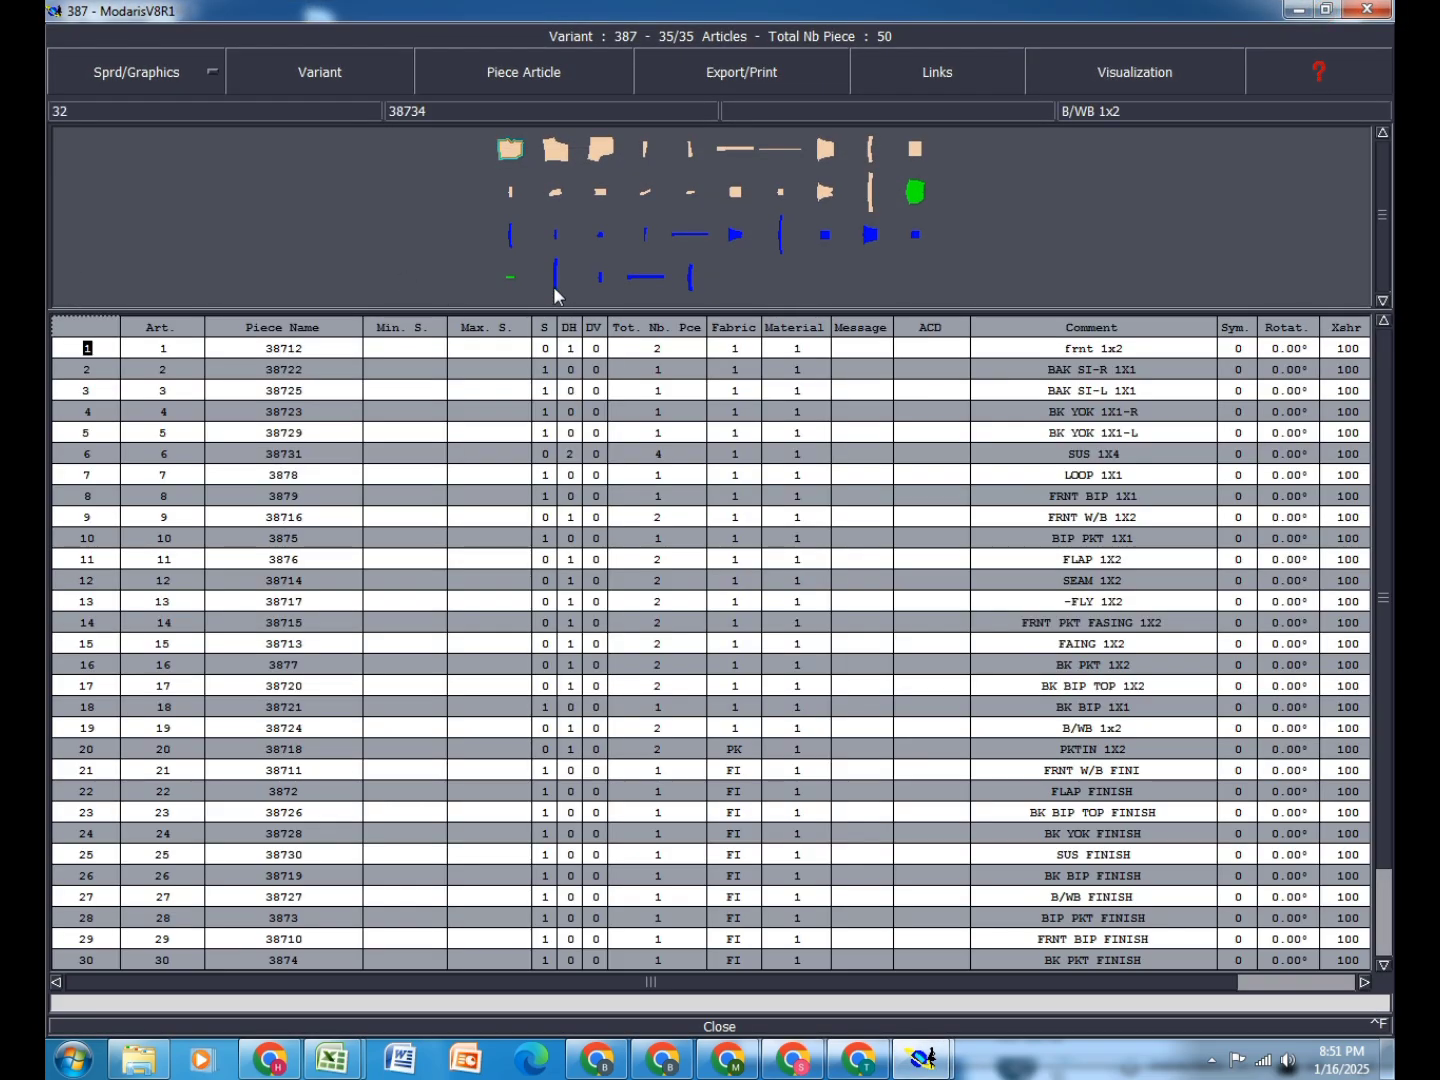
{"action": "scroll", "coordinate": [681, 293], "scroll_direction": "up", "scroll_amount": 3}
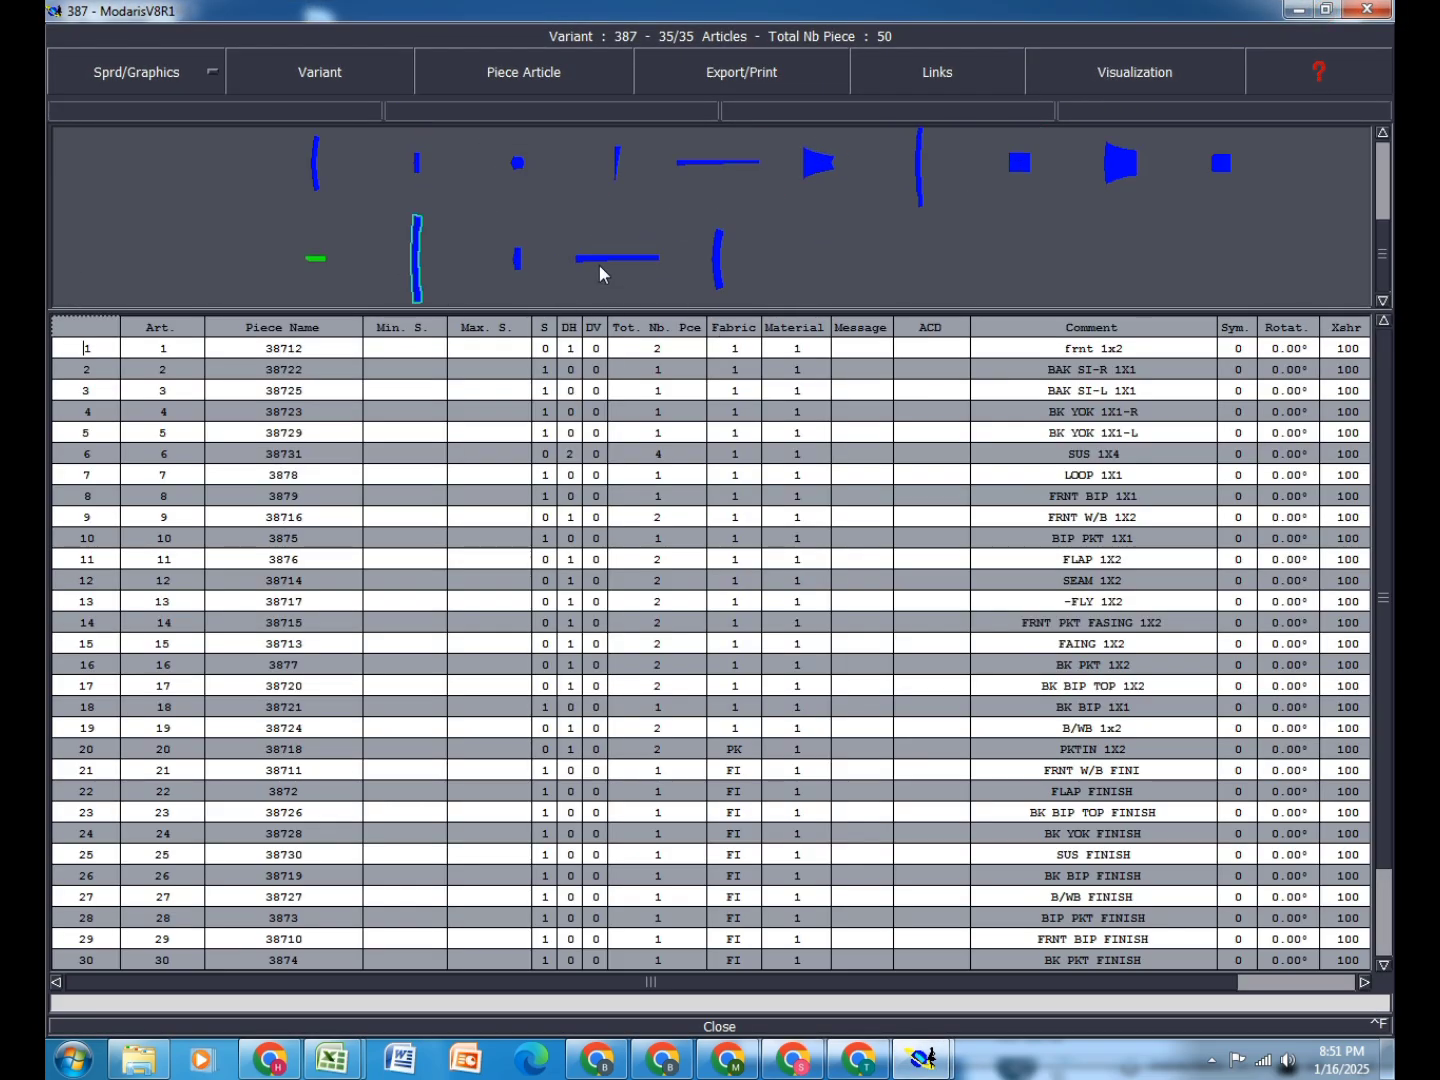
{"action": "scroll", "coordinate": [561, 213], "scroll_direction": "down", "scroll_amount": 3}
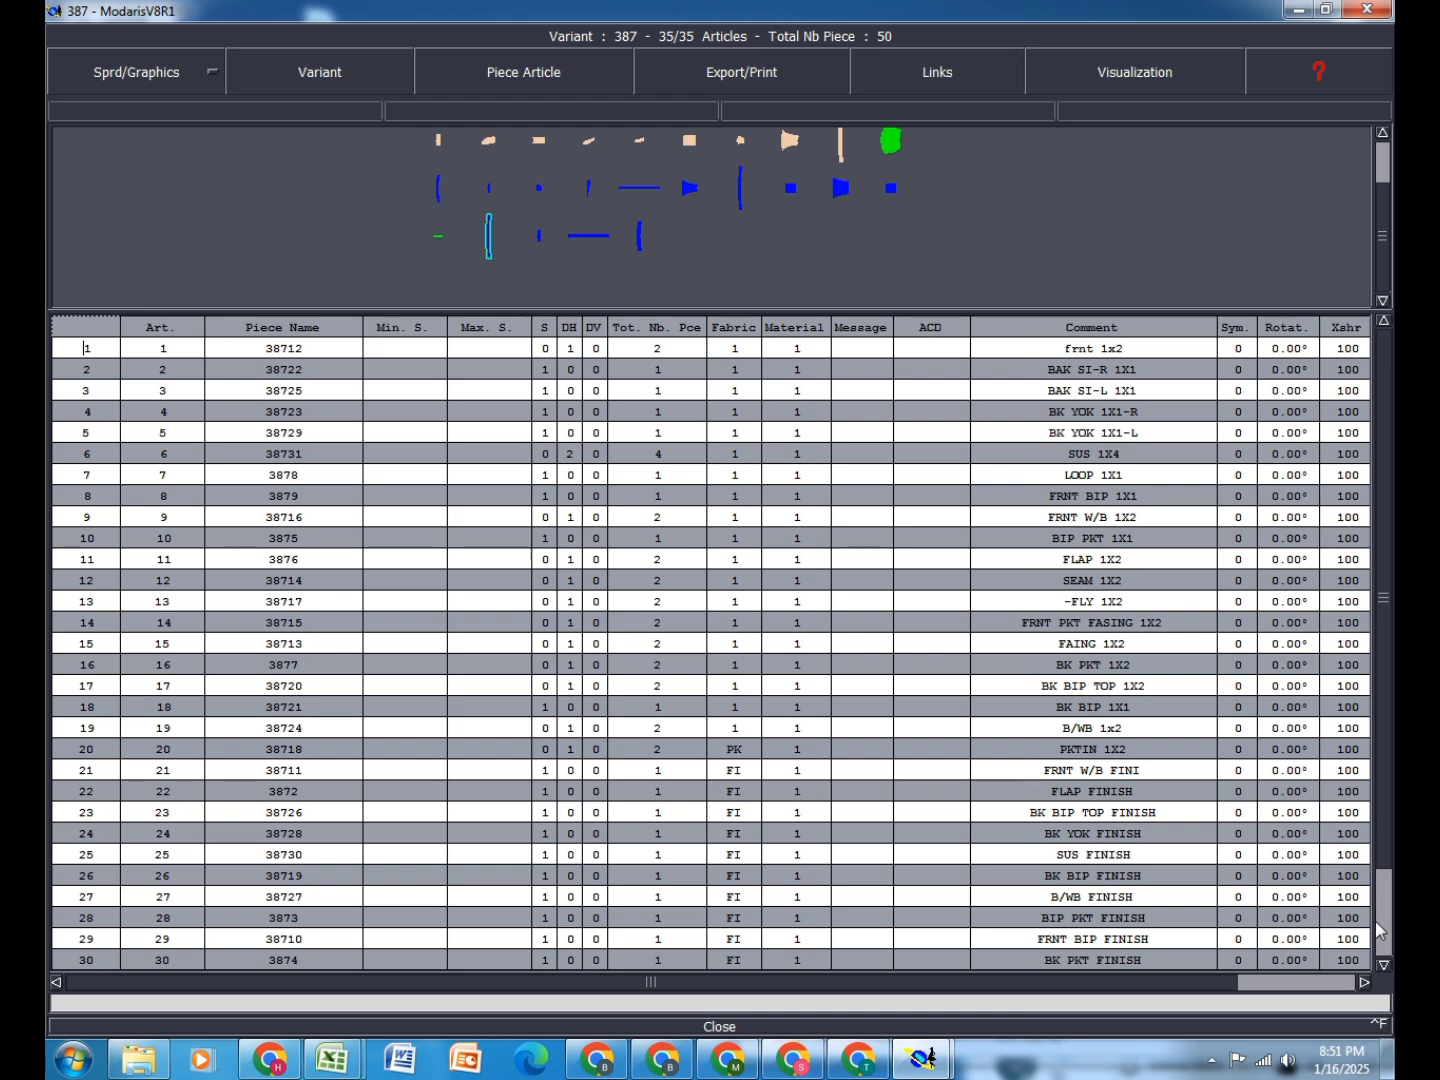
{"action": "scroll", "coordinate": [1381, 964], "scroll_direction": "down", "scroll_amount": 3}
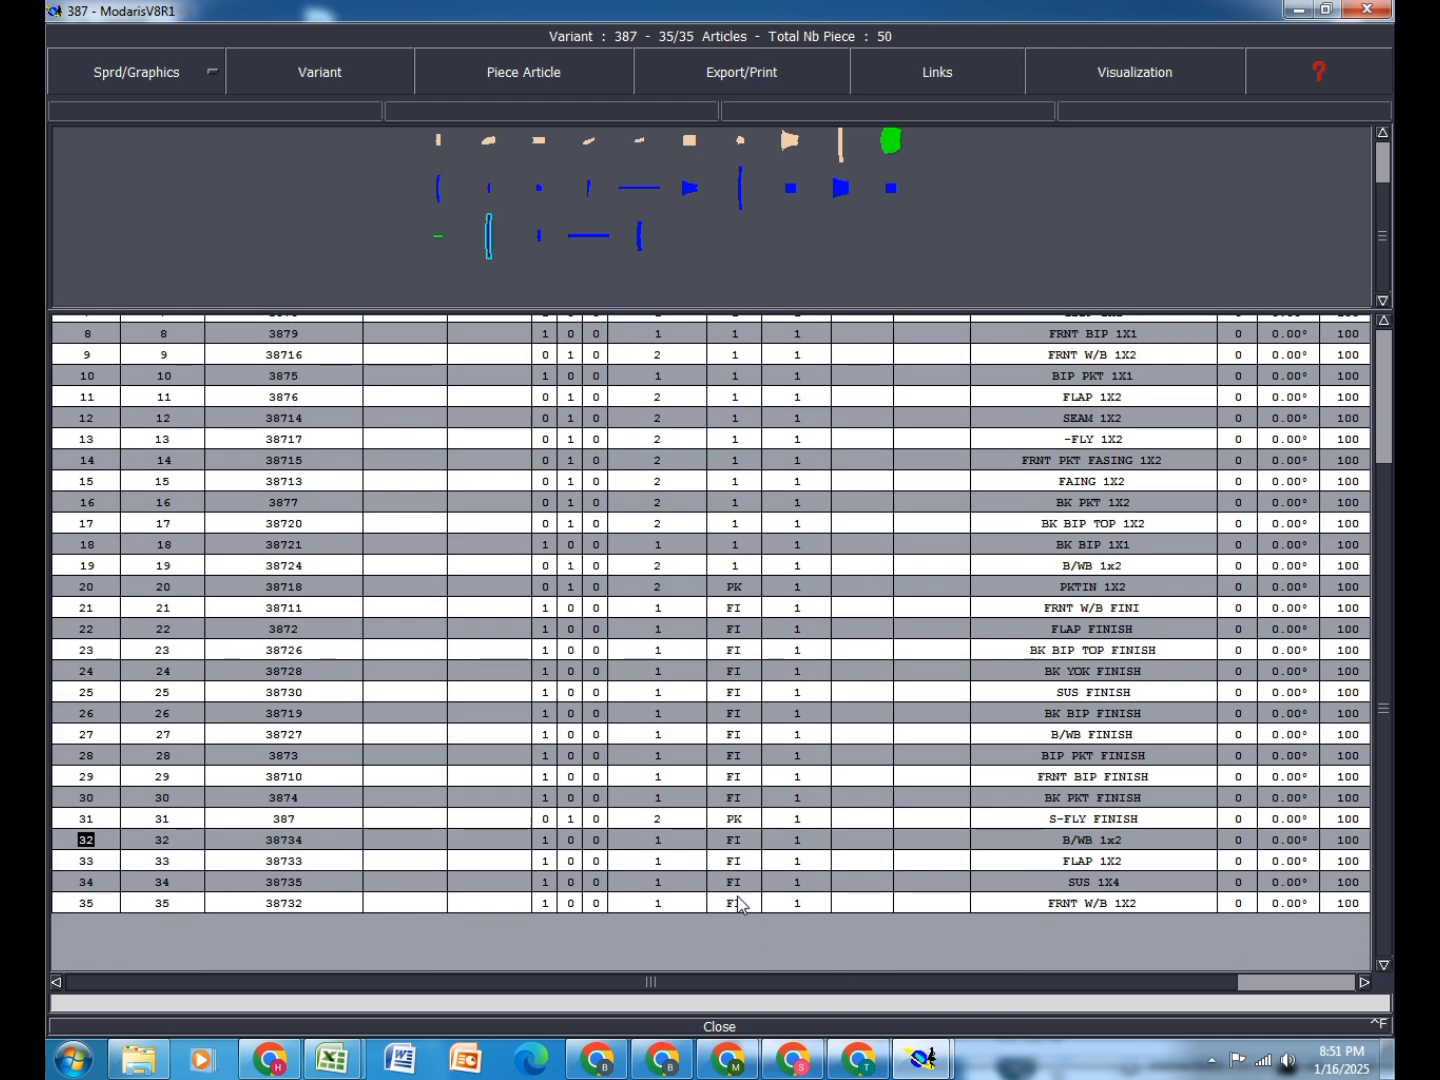
{"action": "left_click", "coordinate": [752, 824]}
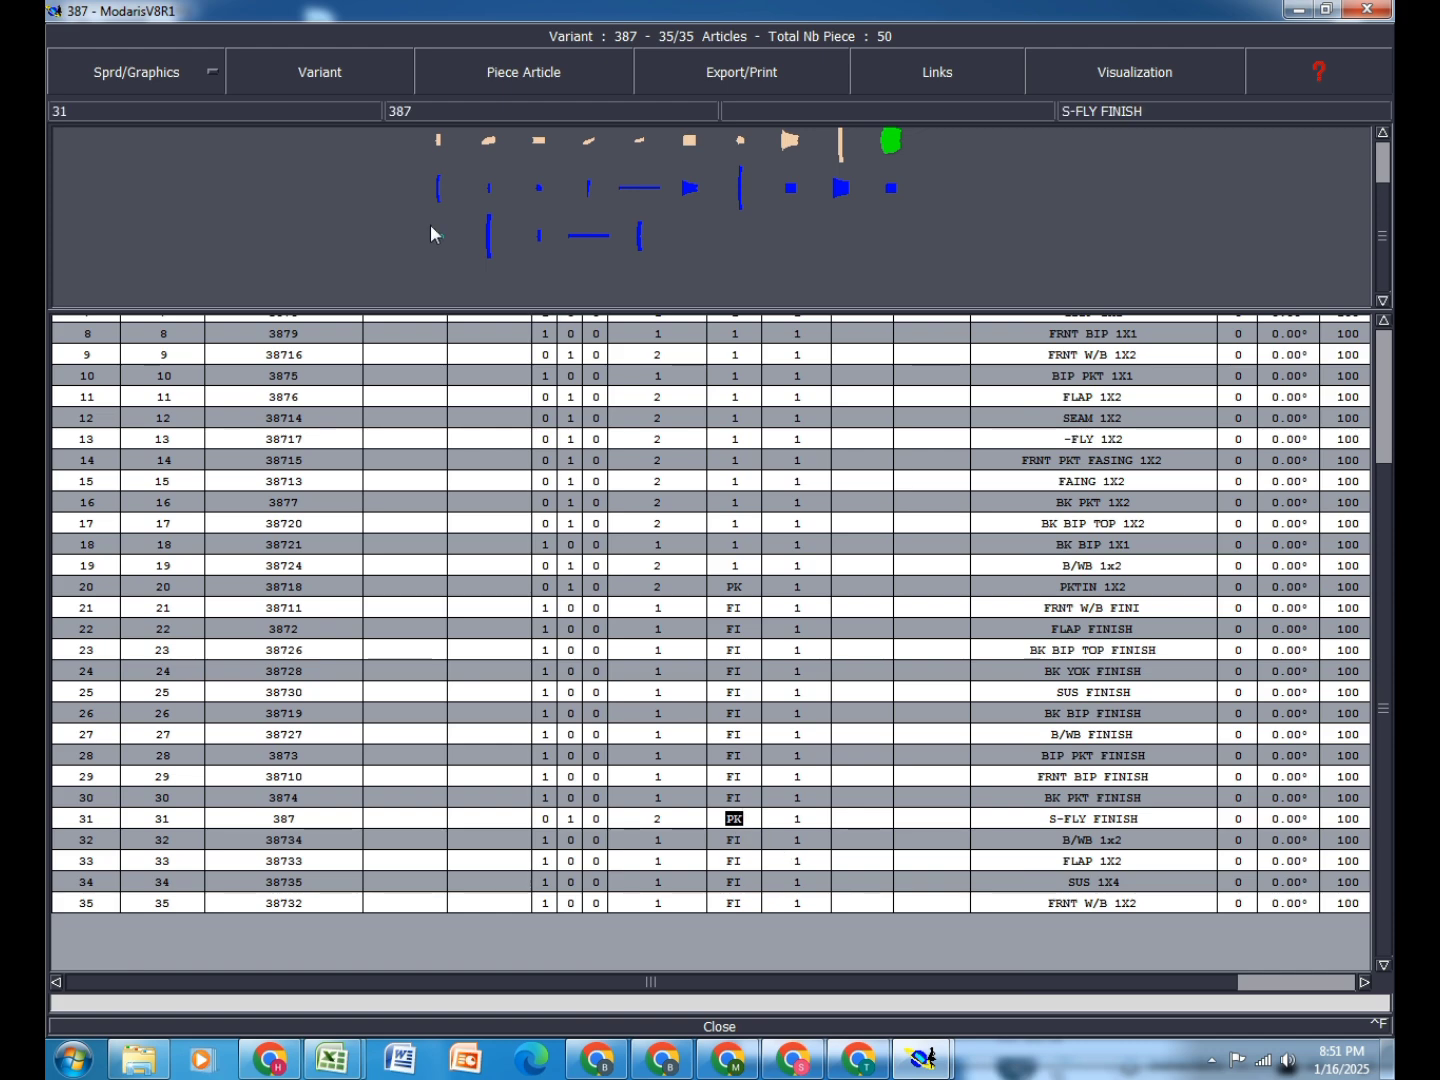
{"action": "scroll", "coordinate": [464, 243], "scroll_direction": "up", "scroll_amount": 3}
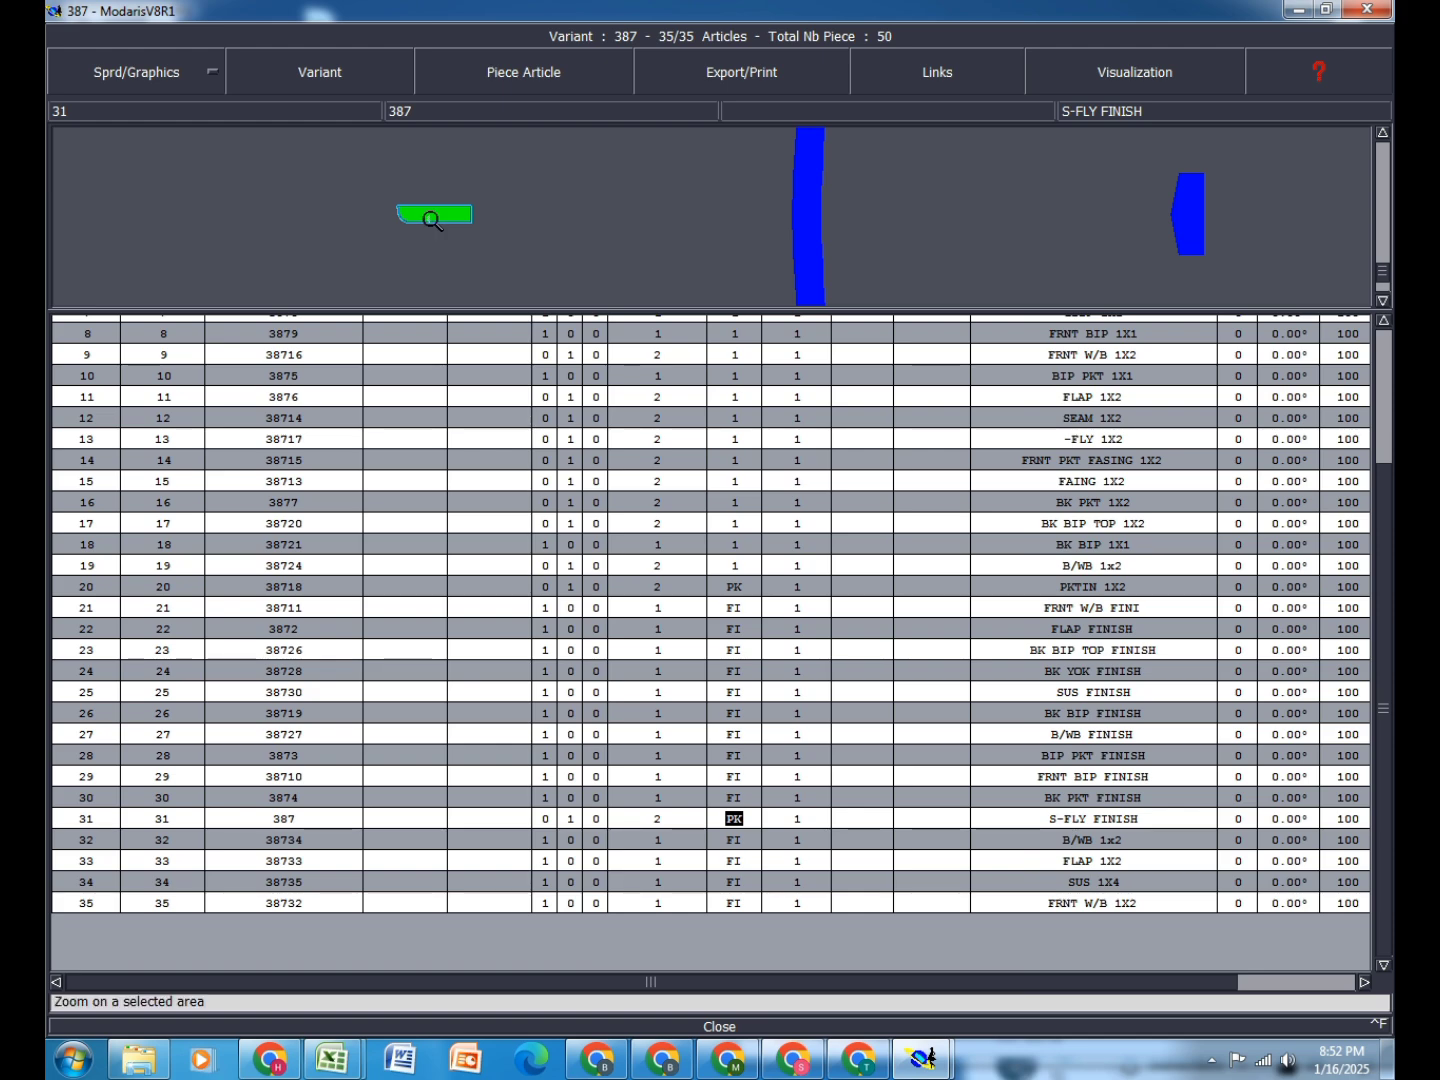
{"action": "left_click", "coordinate": [647, 246]}
{"action": "left_click", "coordinate": [741, 819]}
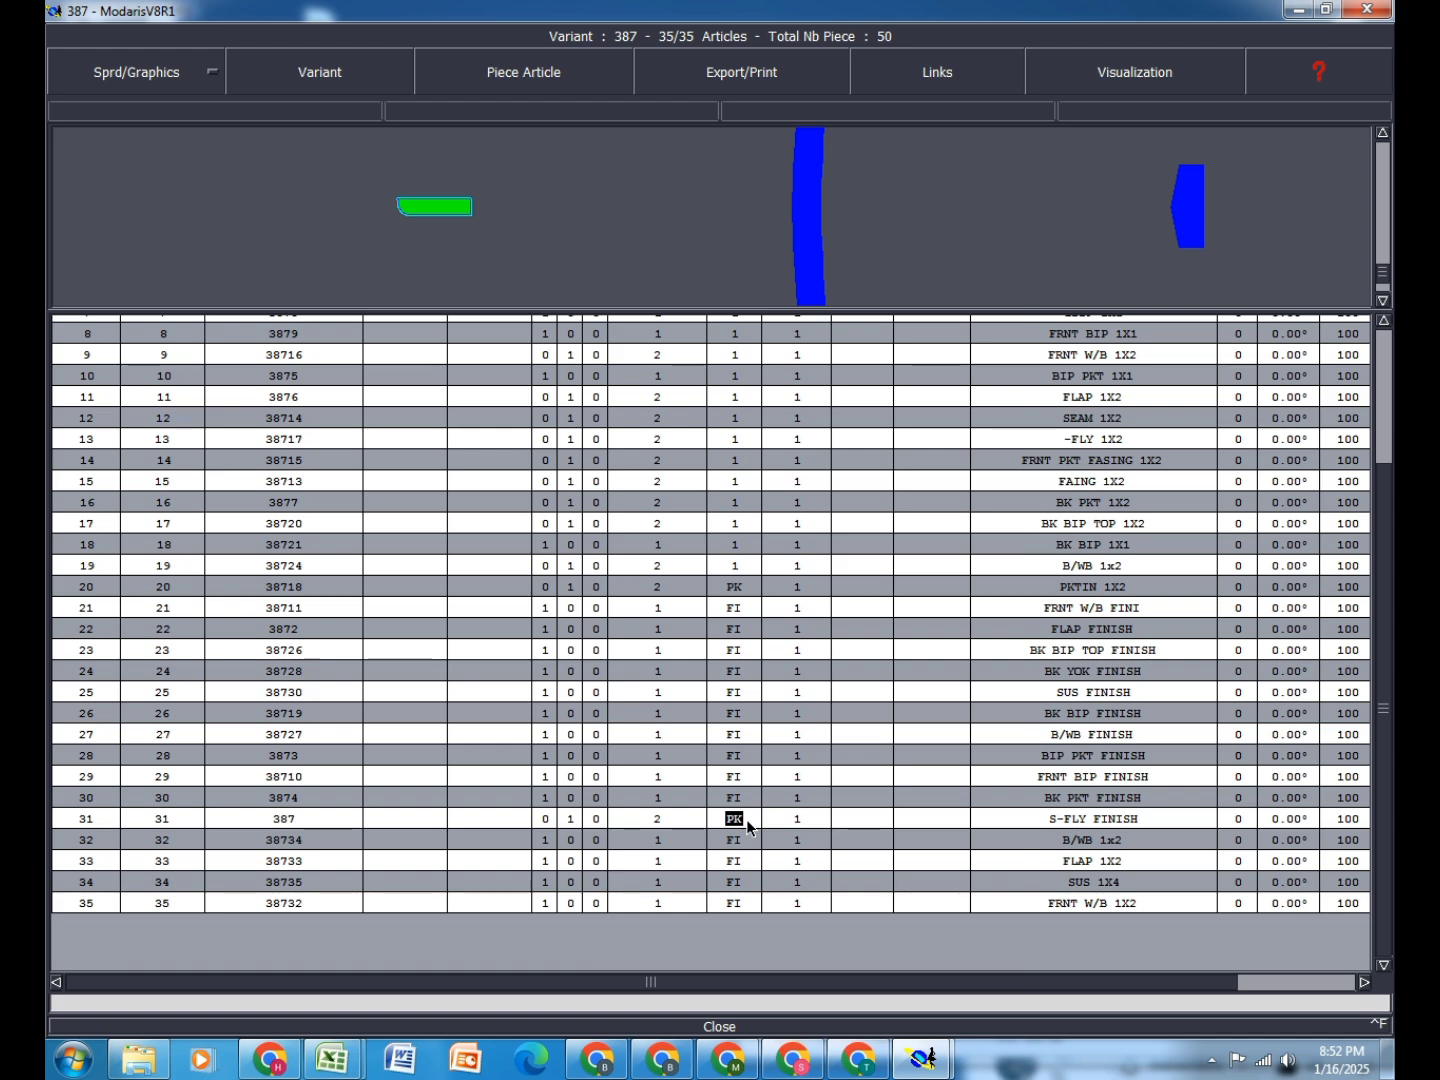
{"action": "type", "text": "FI"}
{"action": "key", "text": "Return"}
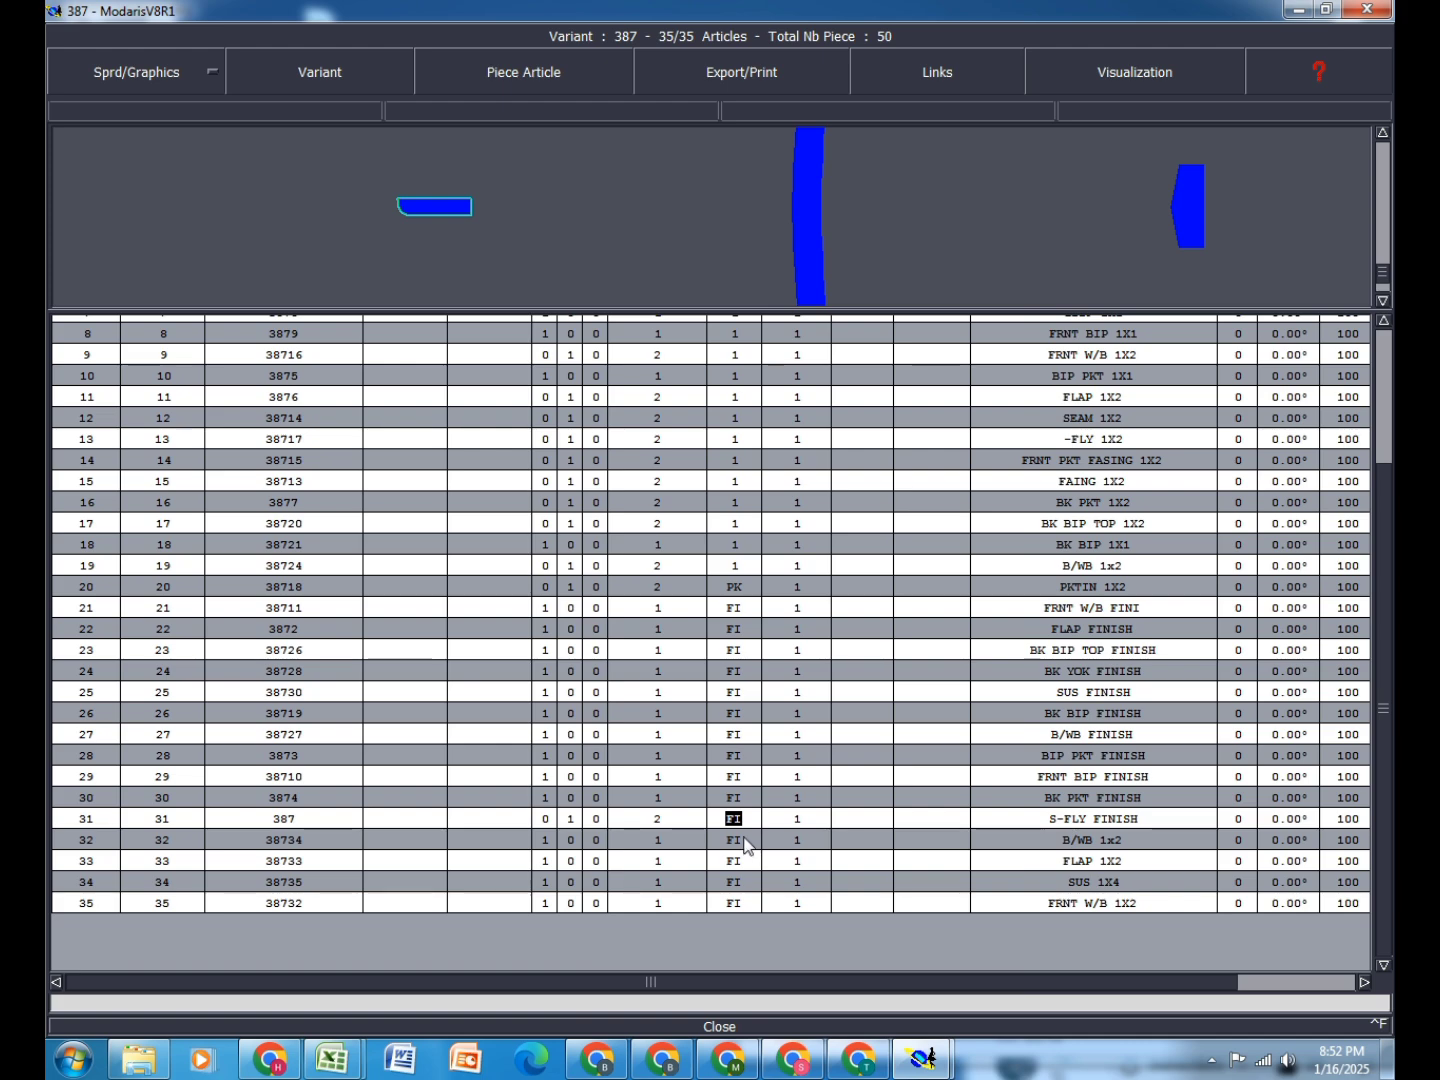
Step: Set the fabric of articles 38734, 38733, 38735 and 38732 to FU
{"action": "left_click_drag", "start_coordinate": [743, 839], "coordinate": [735, 910]}
{"action": "type", "text": "F"}
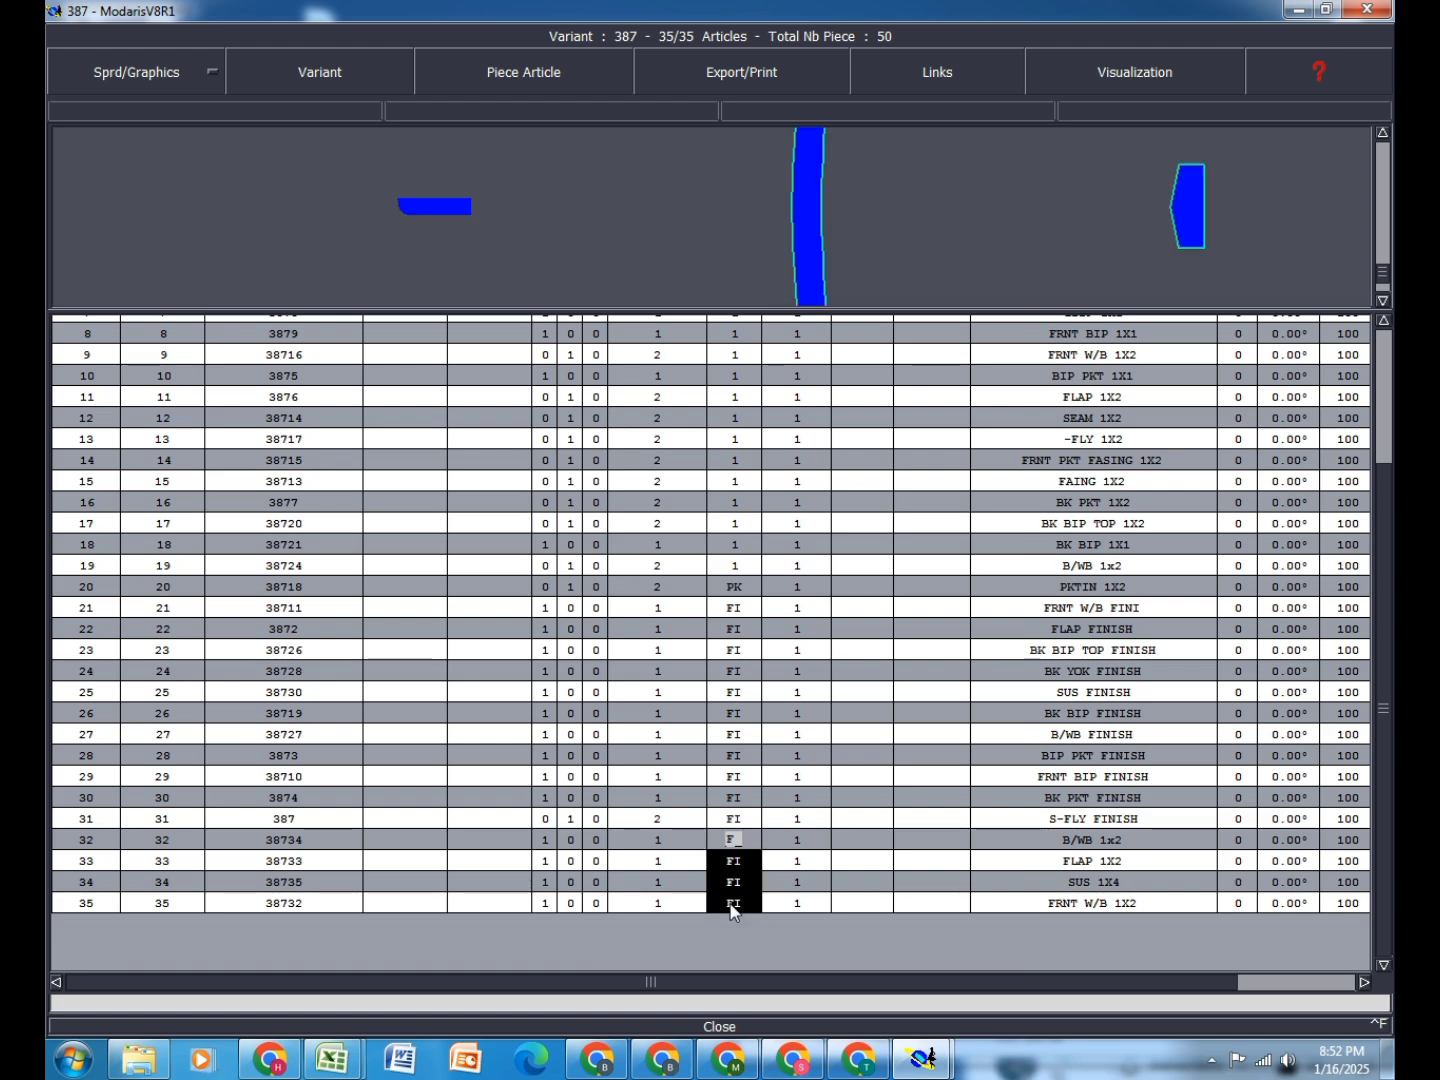
{"action": "type", "text": "U"}
{"action": "key", "text": "Return"}
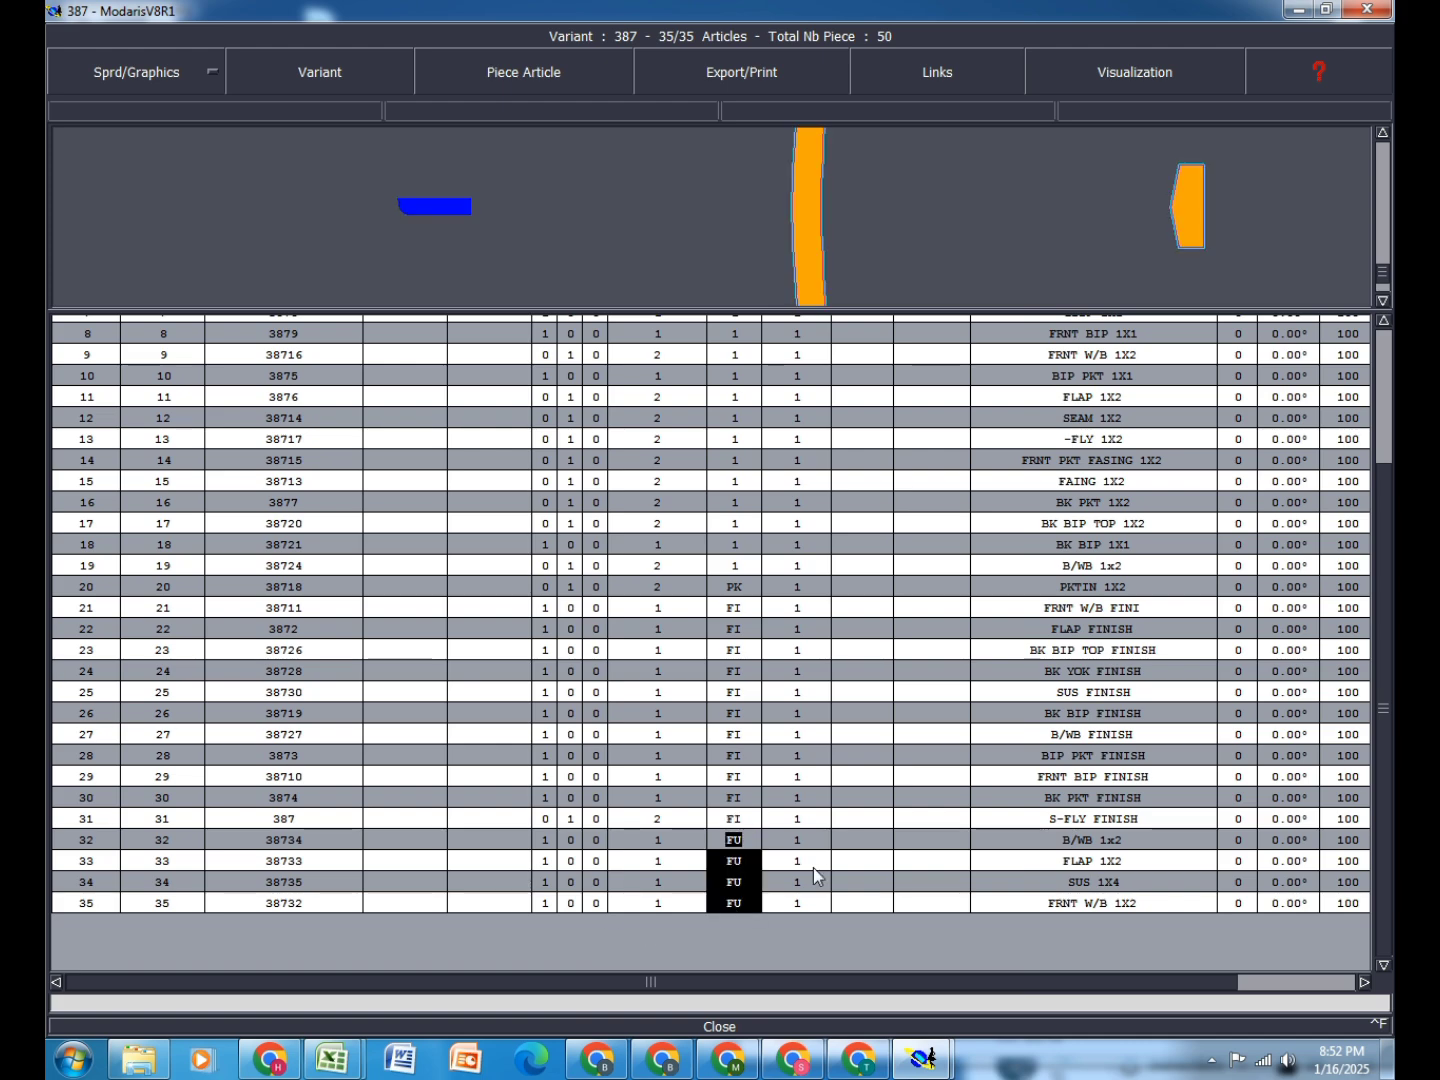
Step: Set S to 0 and DH to 1 for the back waistband article 38734 and the flap article 38733
{"action": "left_click", "coordinate": [571, 840]}
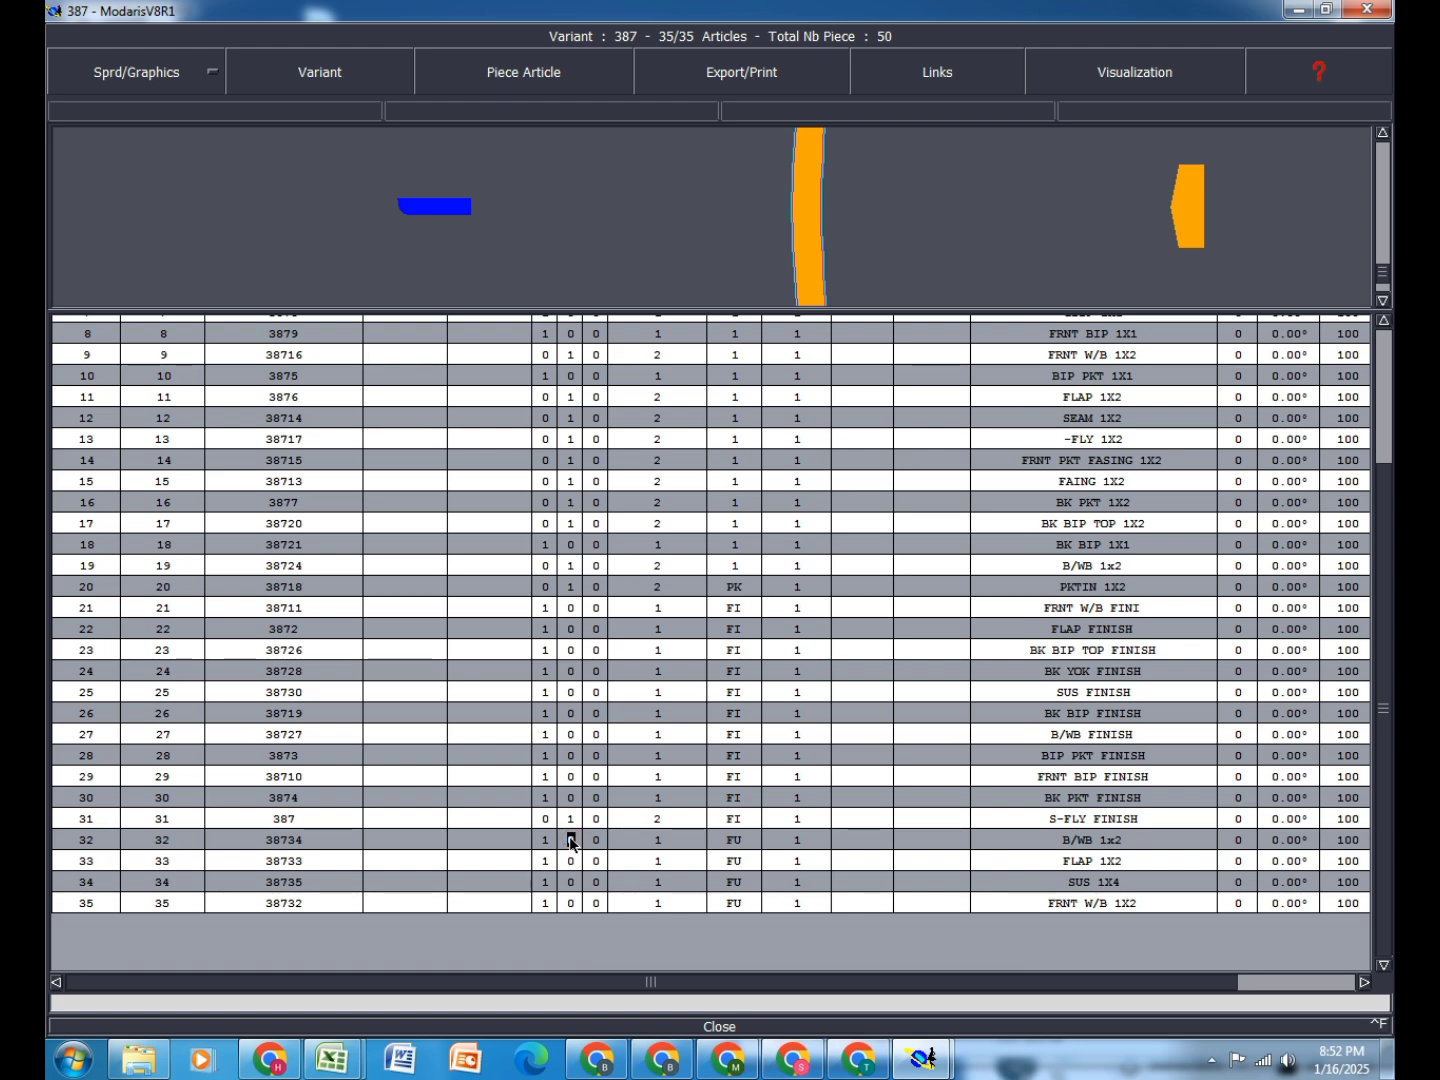
{"action": "scroll", "coordinate": [591, 196], "scroll_direction": "down", "scroll_amount": 2}
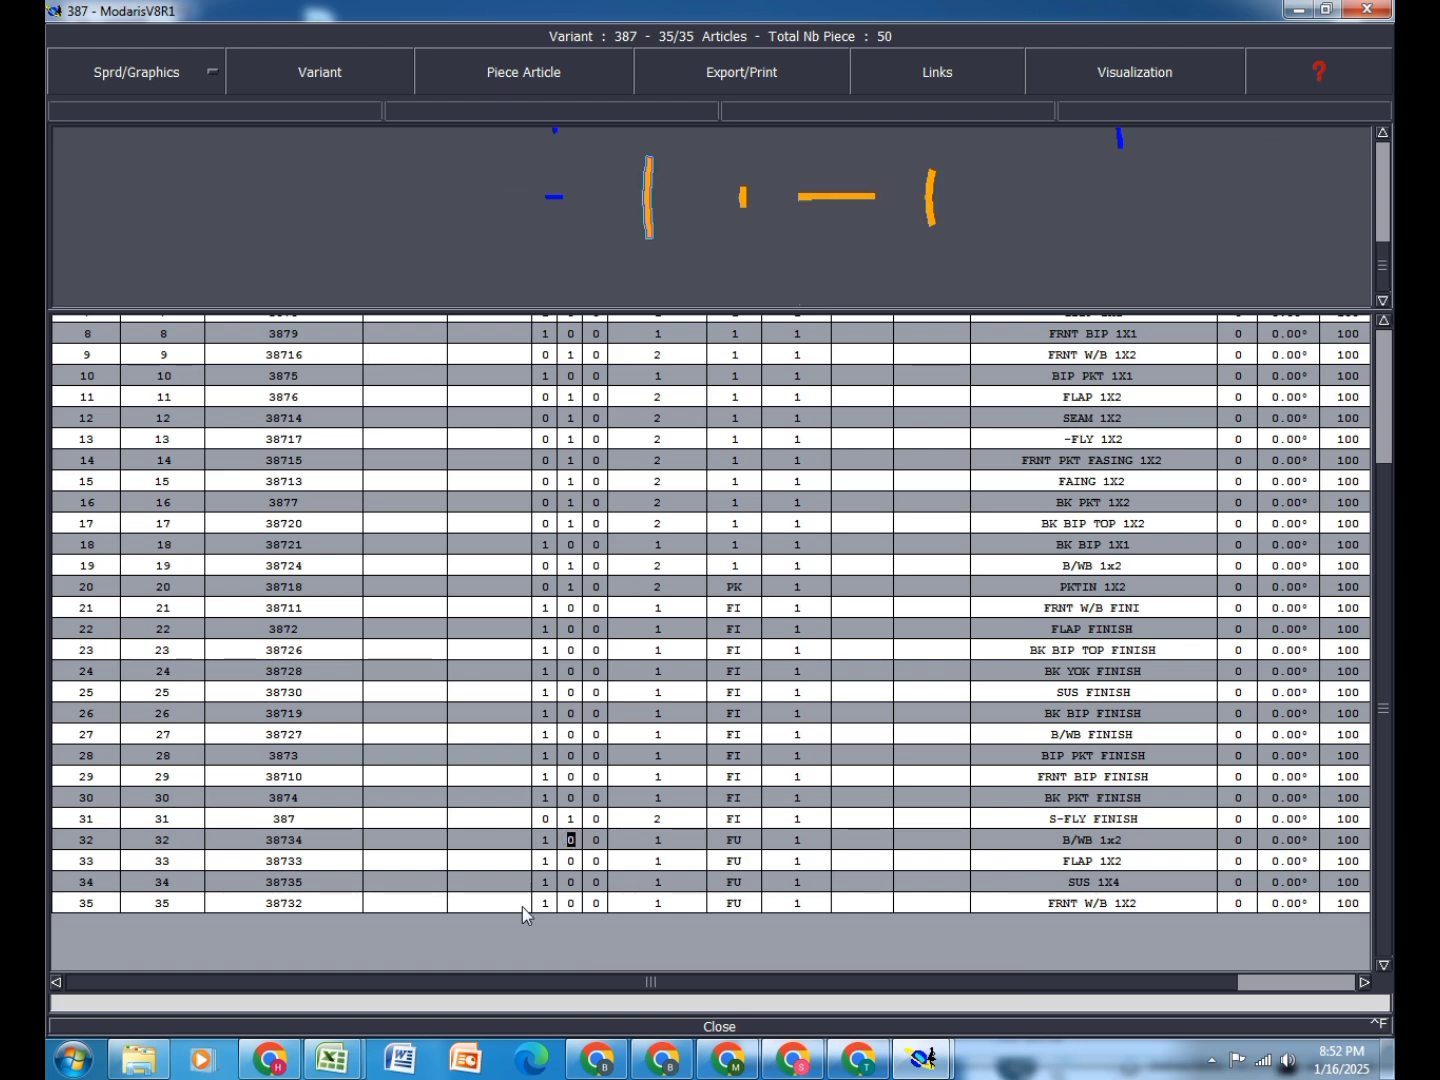
{"action": "type", "text": "1"}
{"action": "key", "text": "Left"}
{"action": "type", "text": "0"}
{"action": "left_click", "coordinate": [570, 861]}
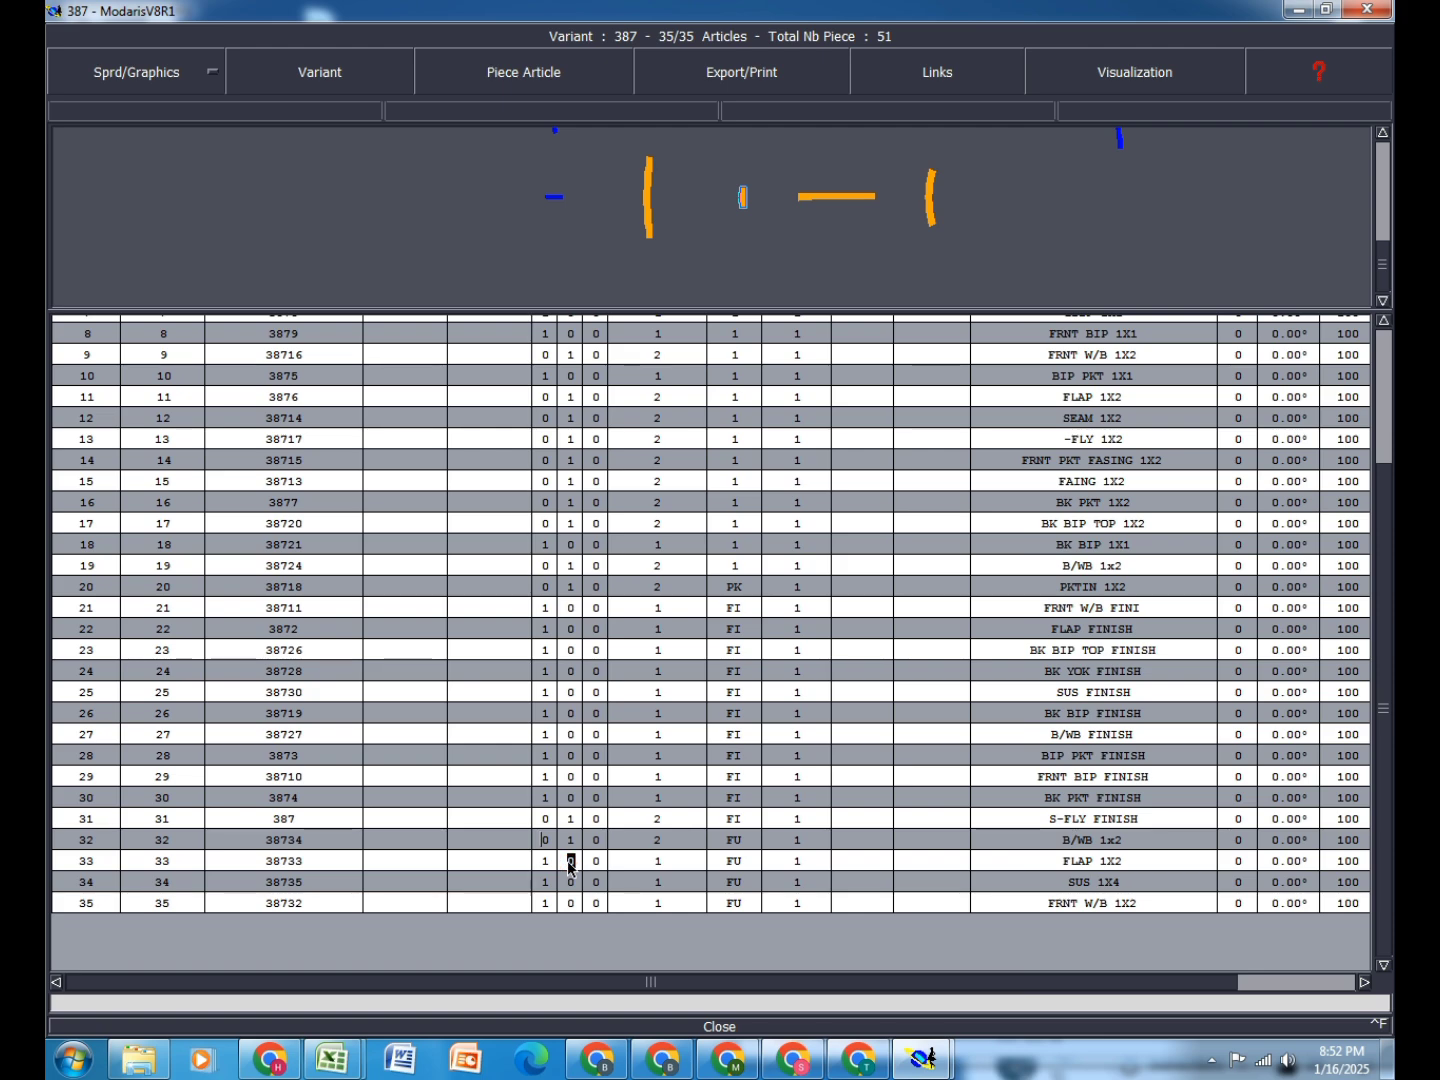
{"action": "key", "text": "Left"}
{"action": "type", "text": "0"}
Step: Set S to 0 and DH to 1 for the suspender article 38735 and the front waistband article 38732
{"action": "left_click", "coordinate": [571, 884]}
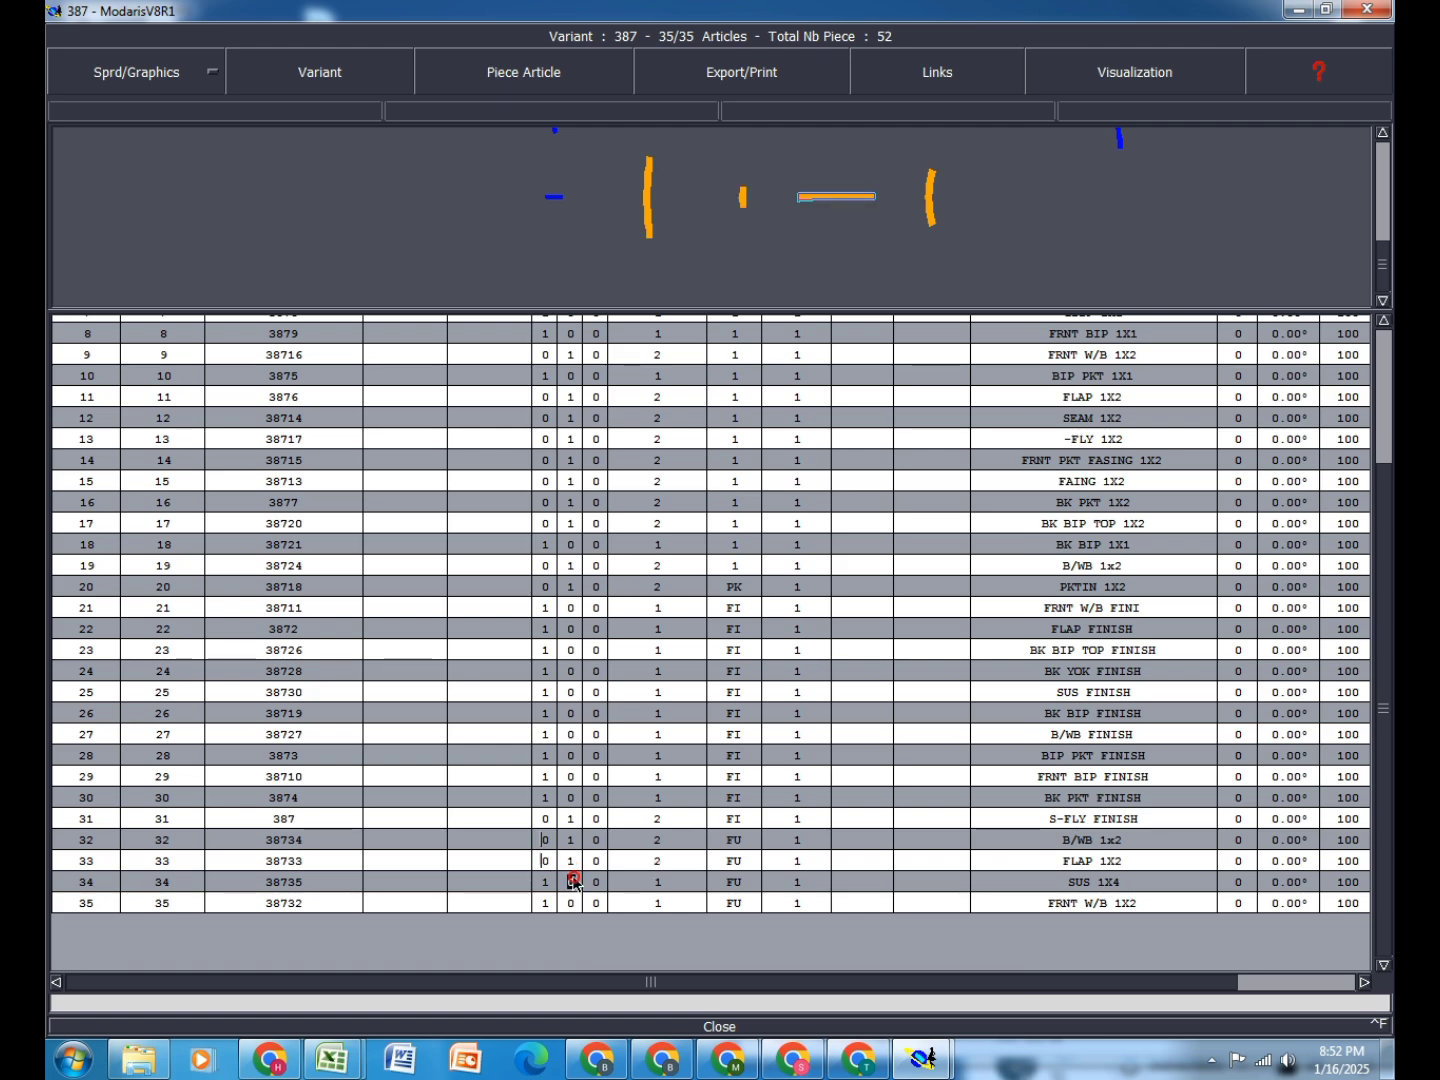
{"action": "type", "text": "1"}
{"action": "key", "text": "Left"}
{"action": "type", "text": "0"}
{"action": "left_click", "coordinate": [572, 903]}
{"action": "type", "text": "1"}
{"action": "key", "text": "Left"}
{"action": "type", "text": "0"}
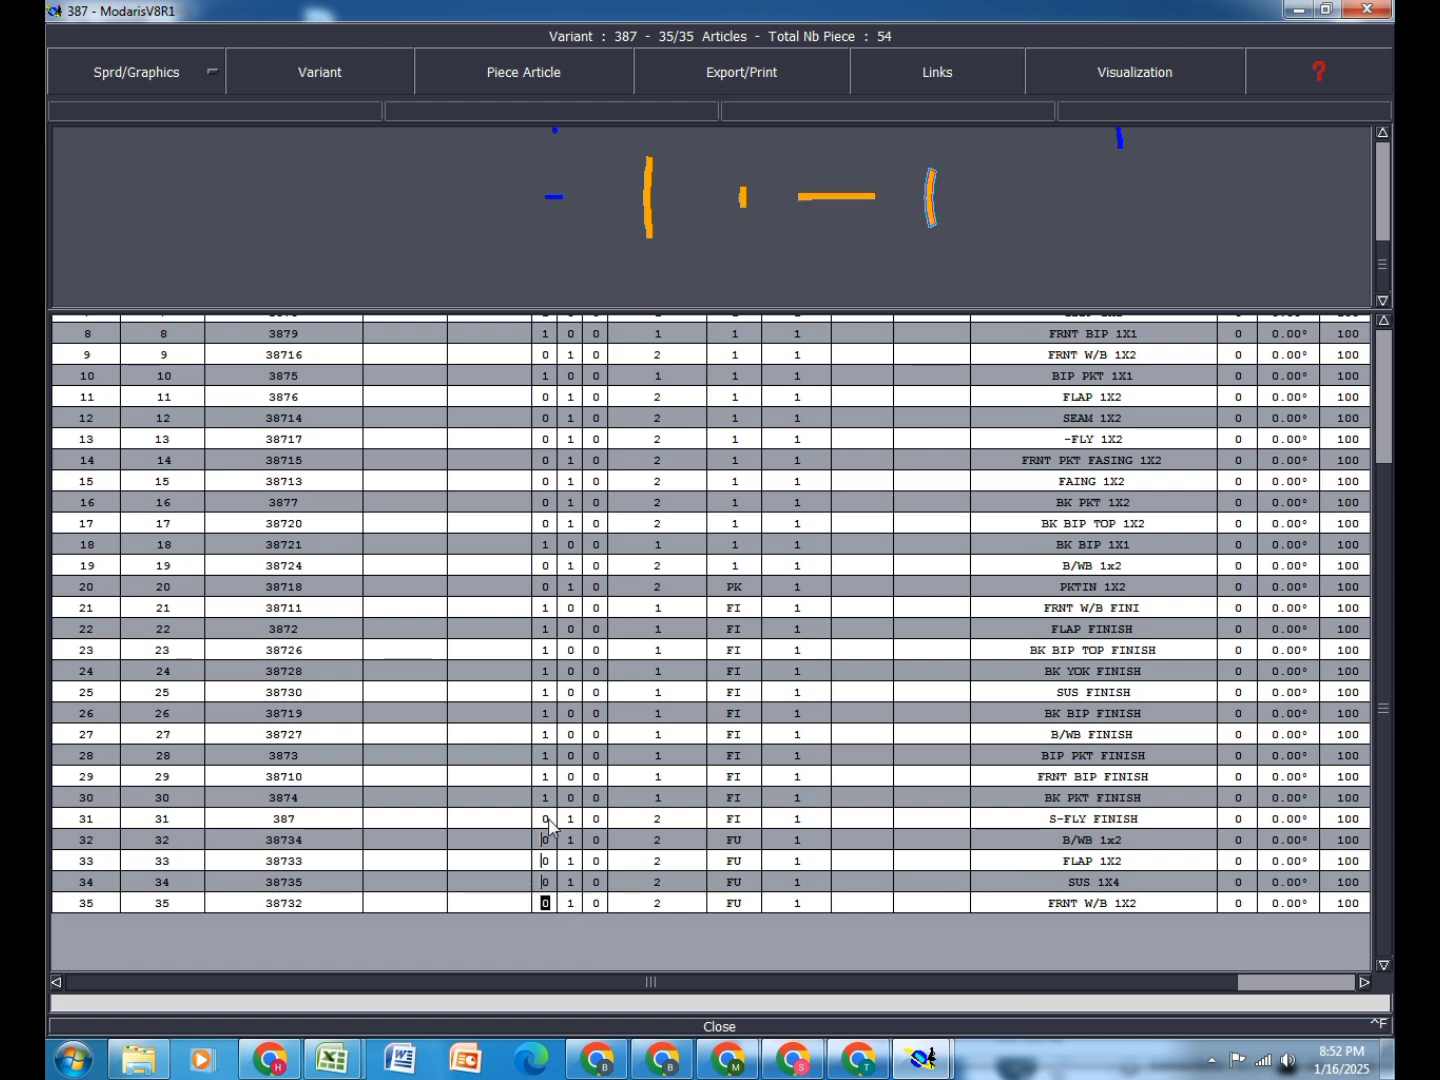
Step: Try to sort the variant's piece articles and review the table's remaining columns from the first article
{"action": "left_click", "coordinate": [503, 92]}
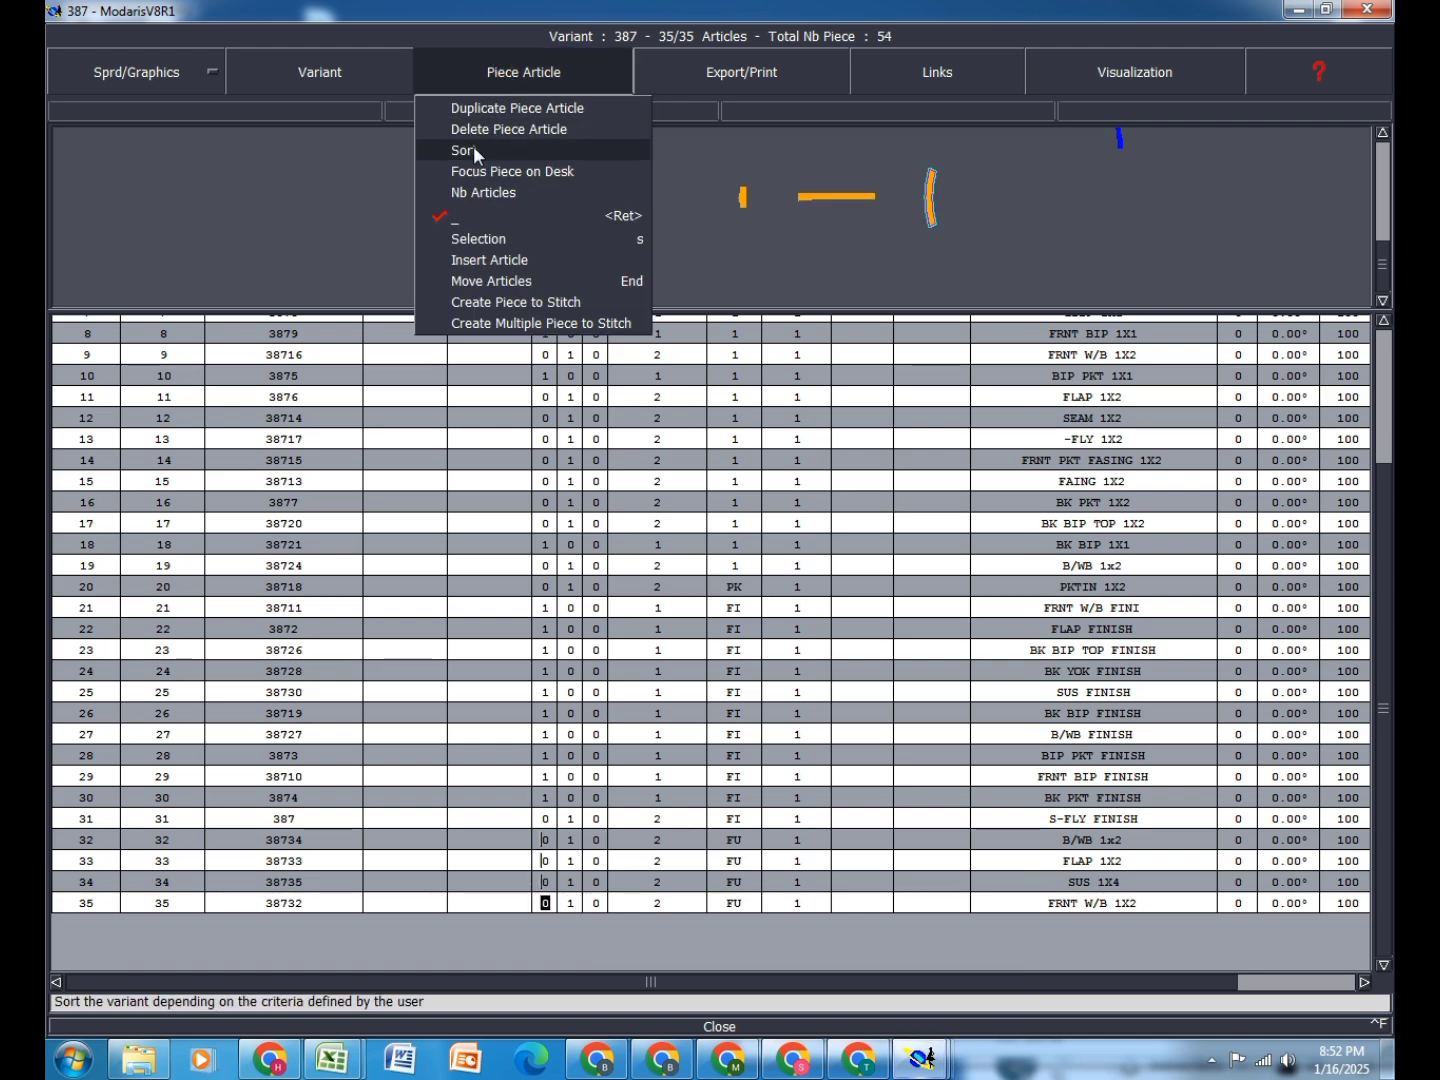
{"action": "left_click", "coordinate": [473, 148]}
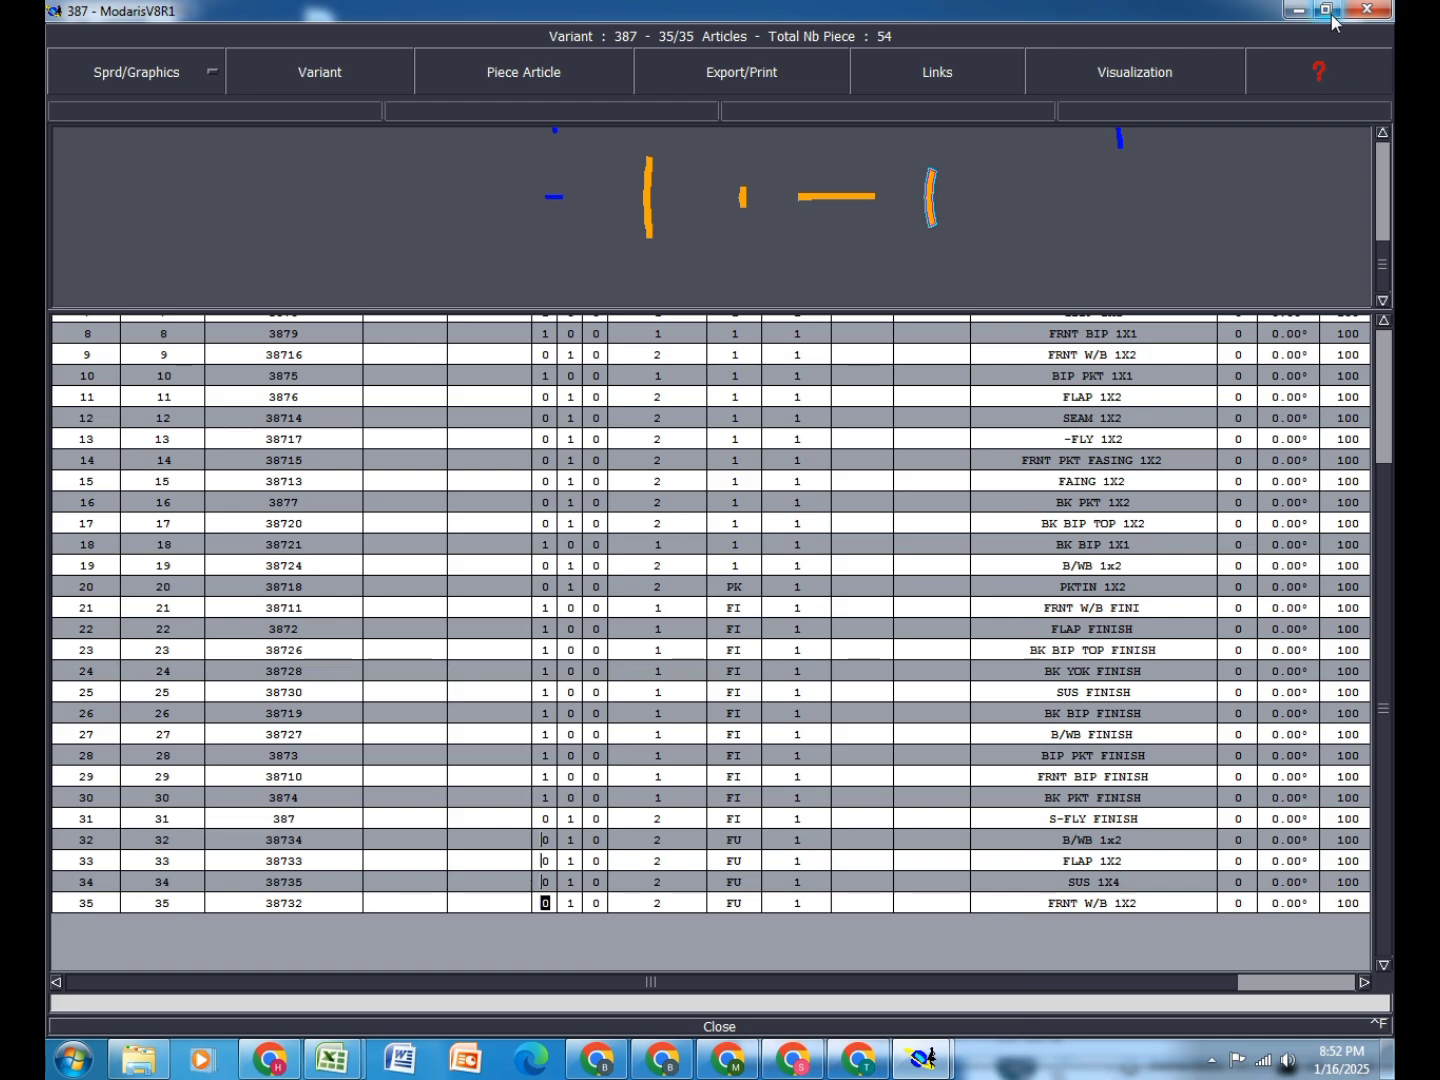
{"action": "left_click", "coordinate": [1366, 984]}
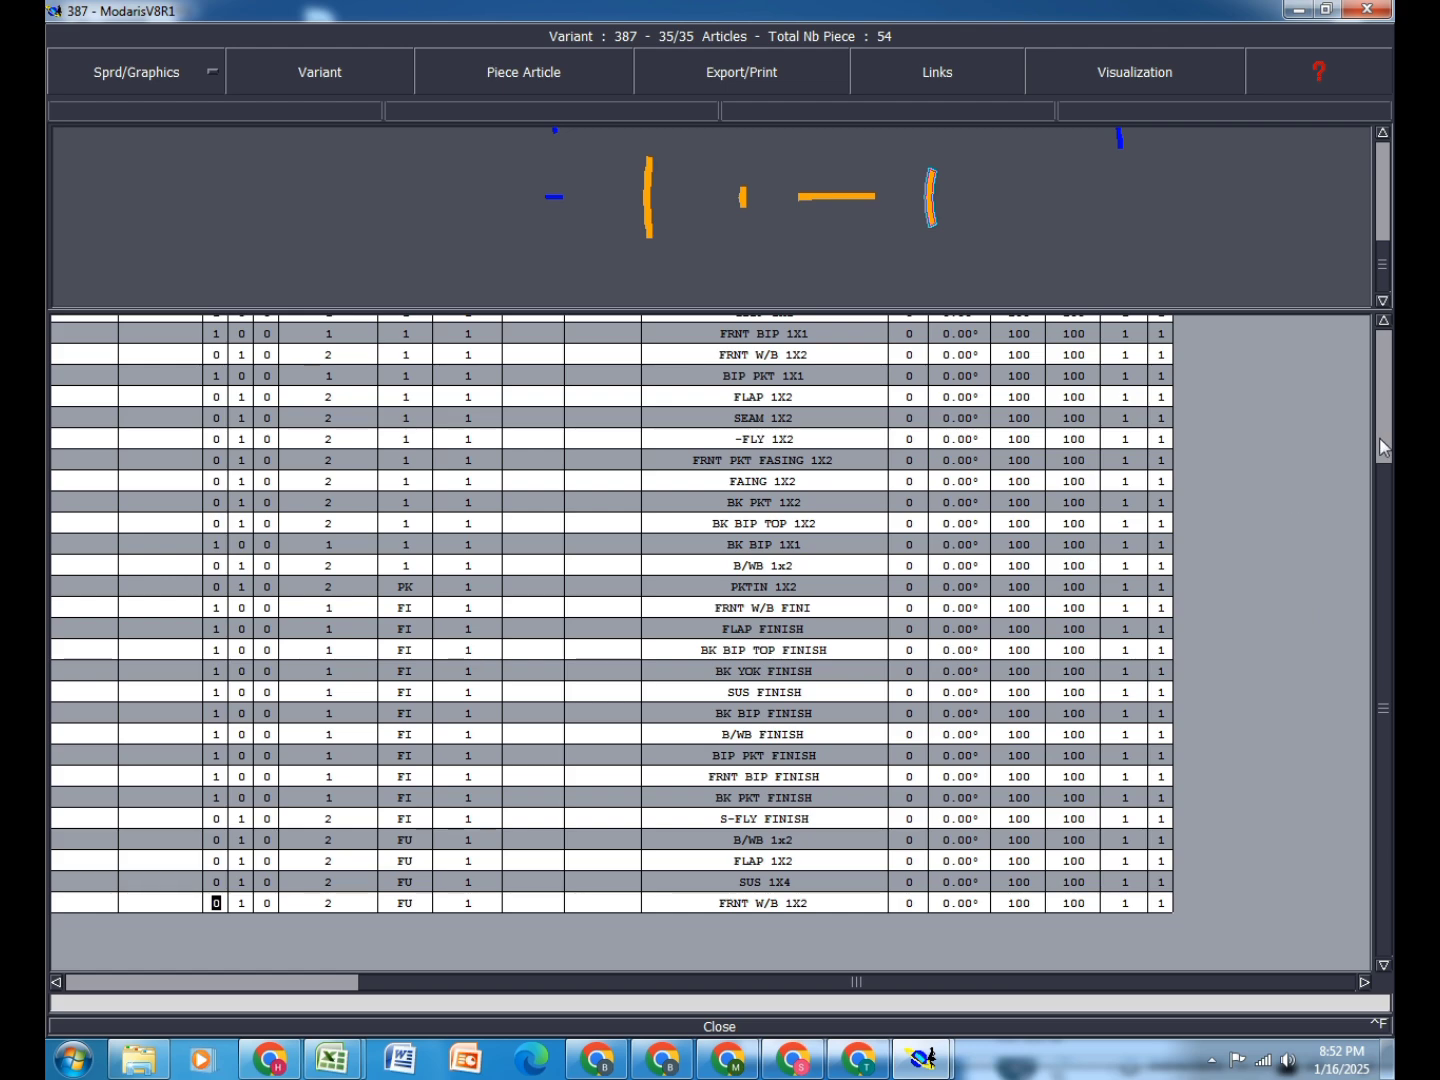
{"action": "left_click", "coordinate": [1382, 323]}
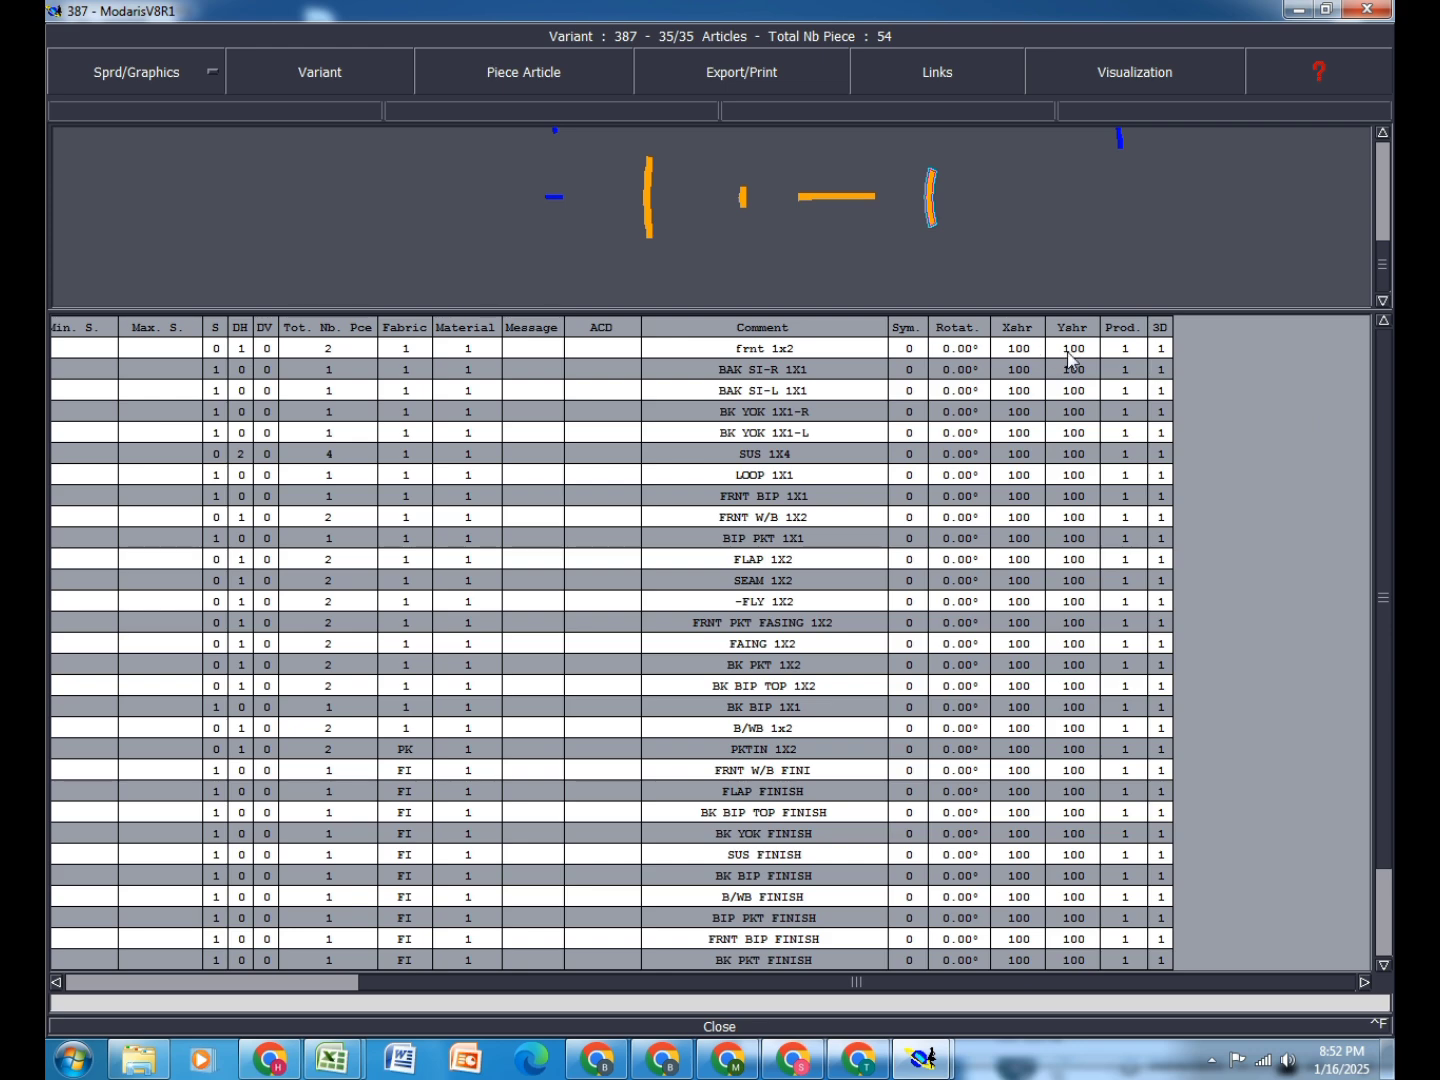
Step: Set Xshr to 103 and Yshr to 112 for the piece articles from frnt 1x2 down to BK PKT FINISH
{"action": "left_click_drag", "start_coordinate": [1035, 353], "coordinate": [1011, 965]}
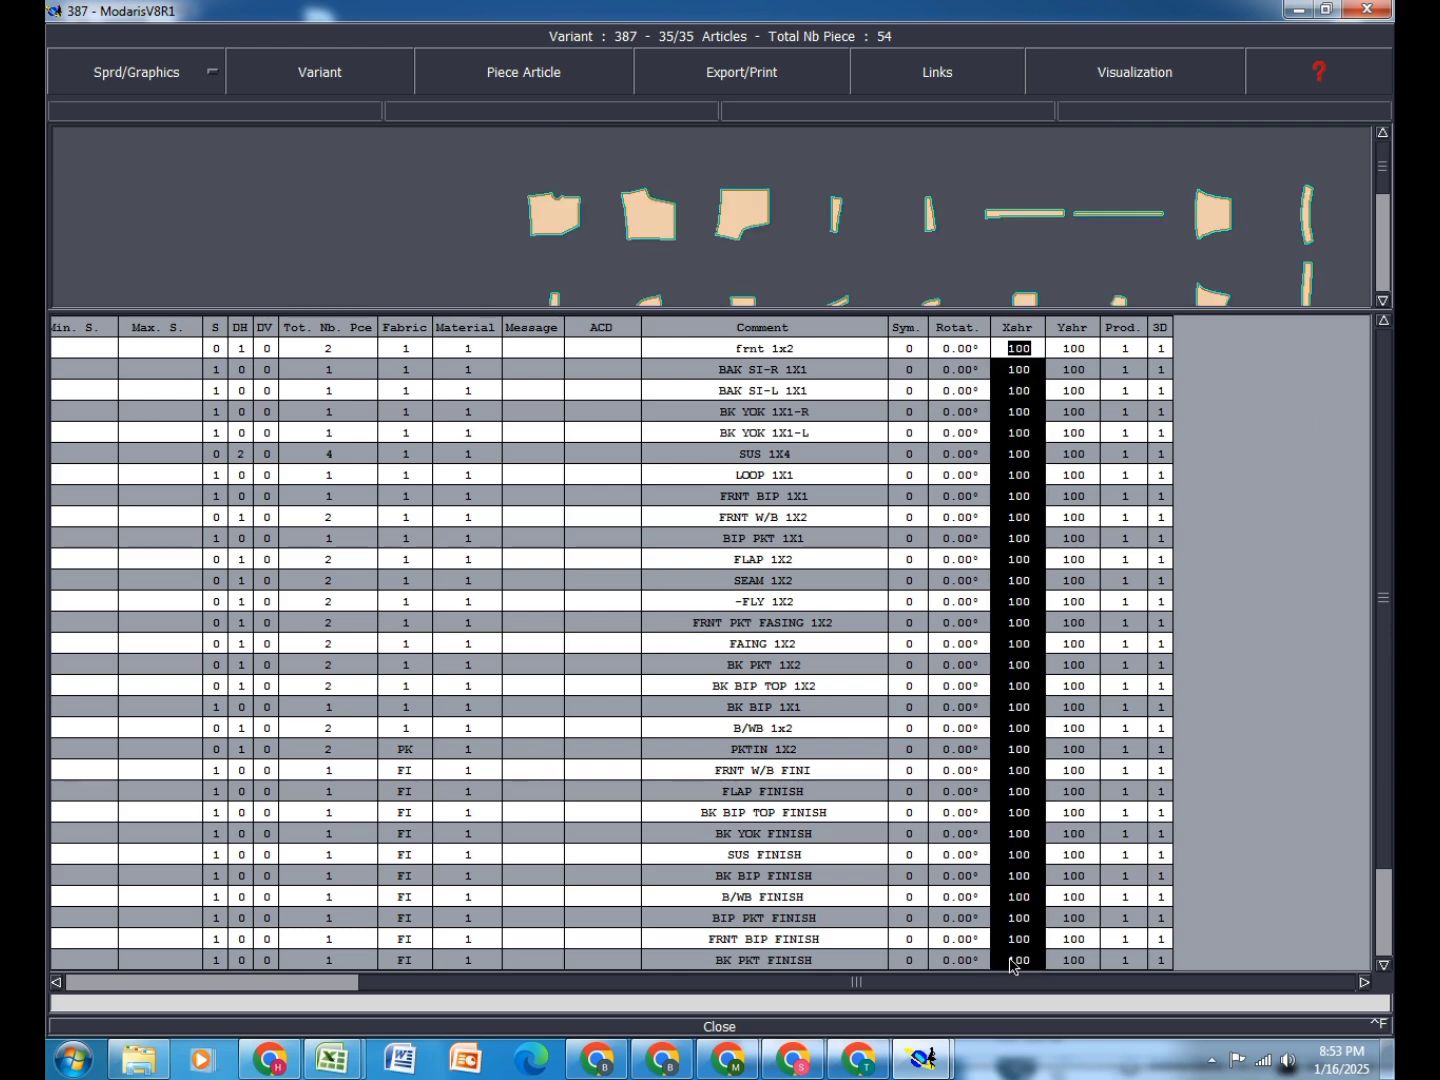
{"action": "type", "text": "1"}
{"action": "key", "text": "Return"}
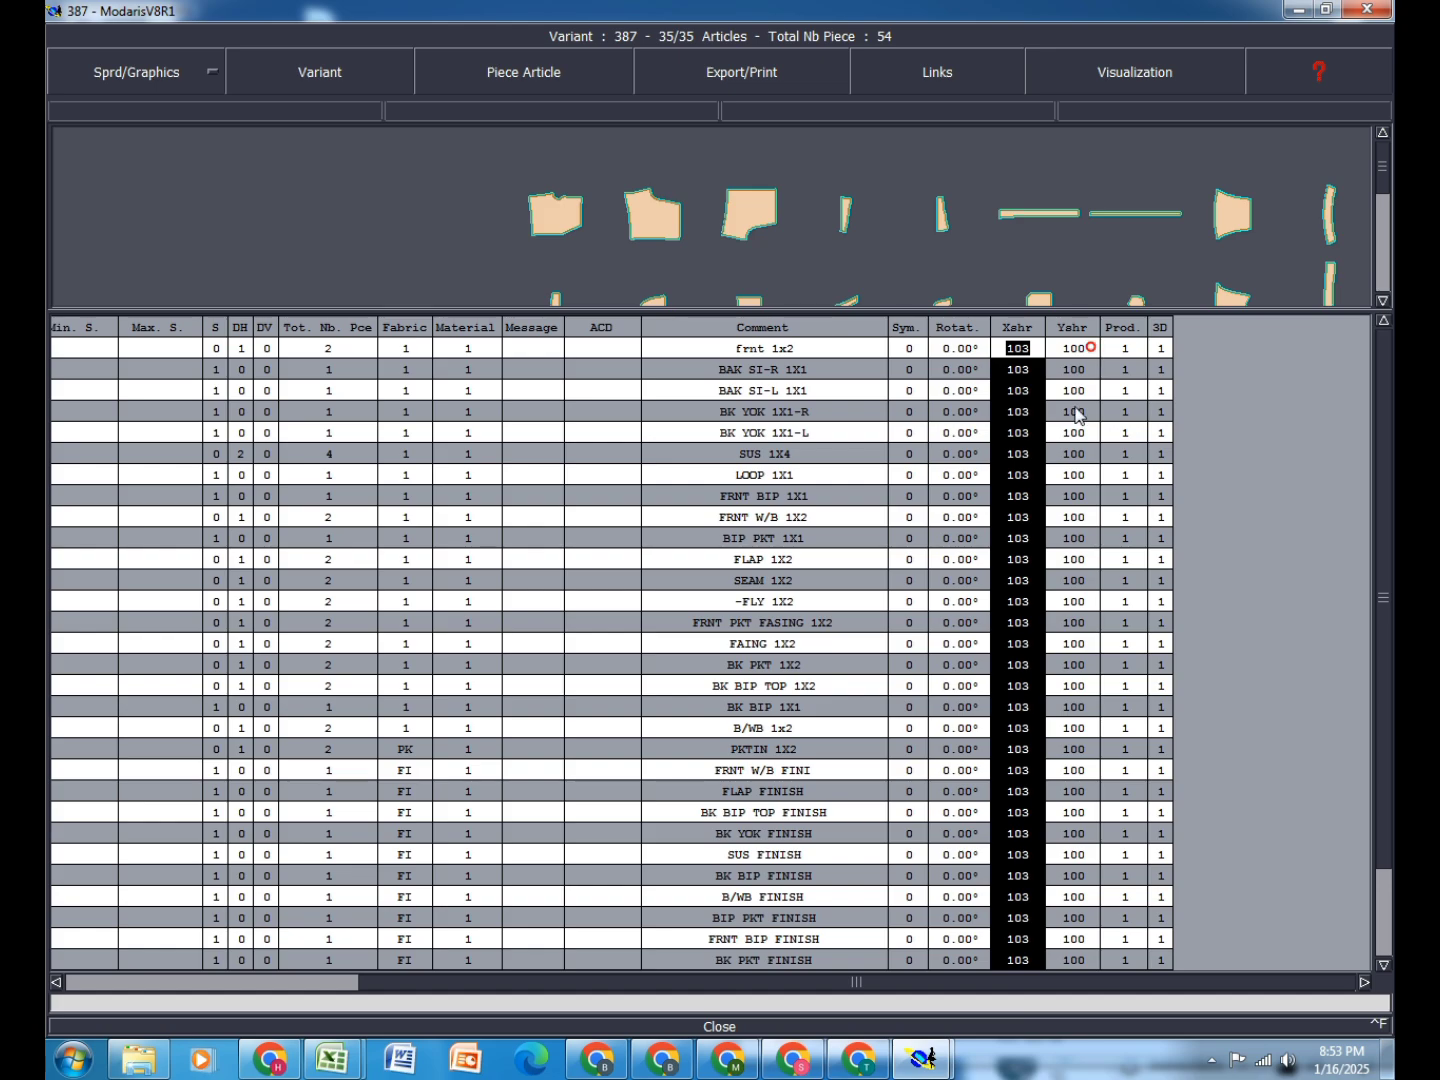
{"action": "left_click", "coordinate": [1067, 965], "text": "shift"}
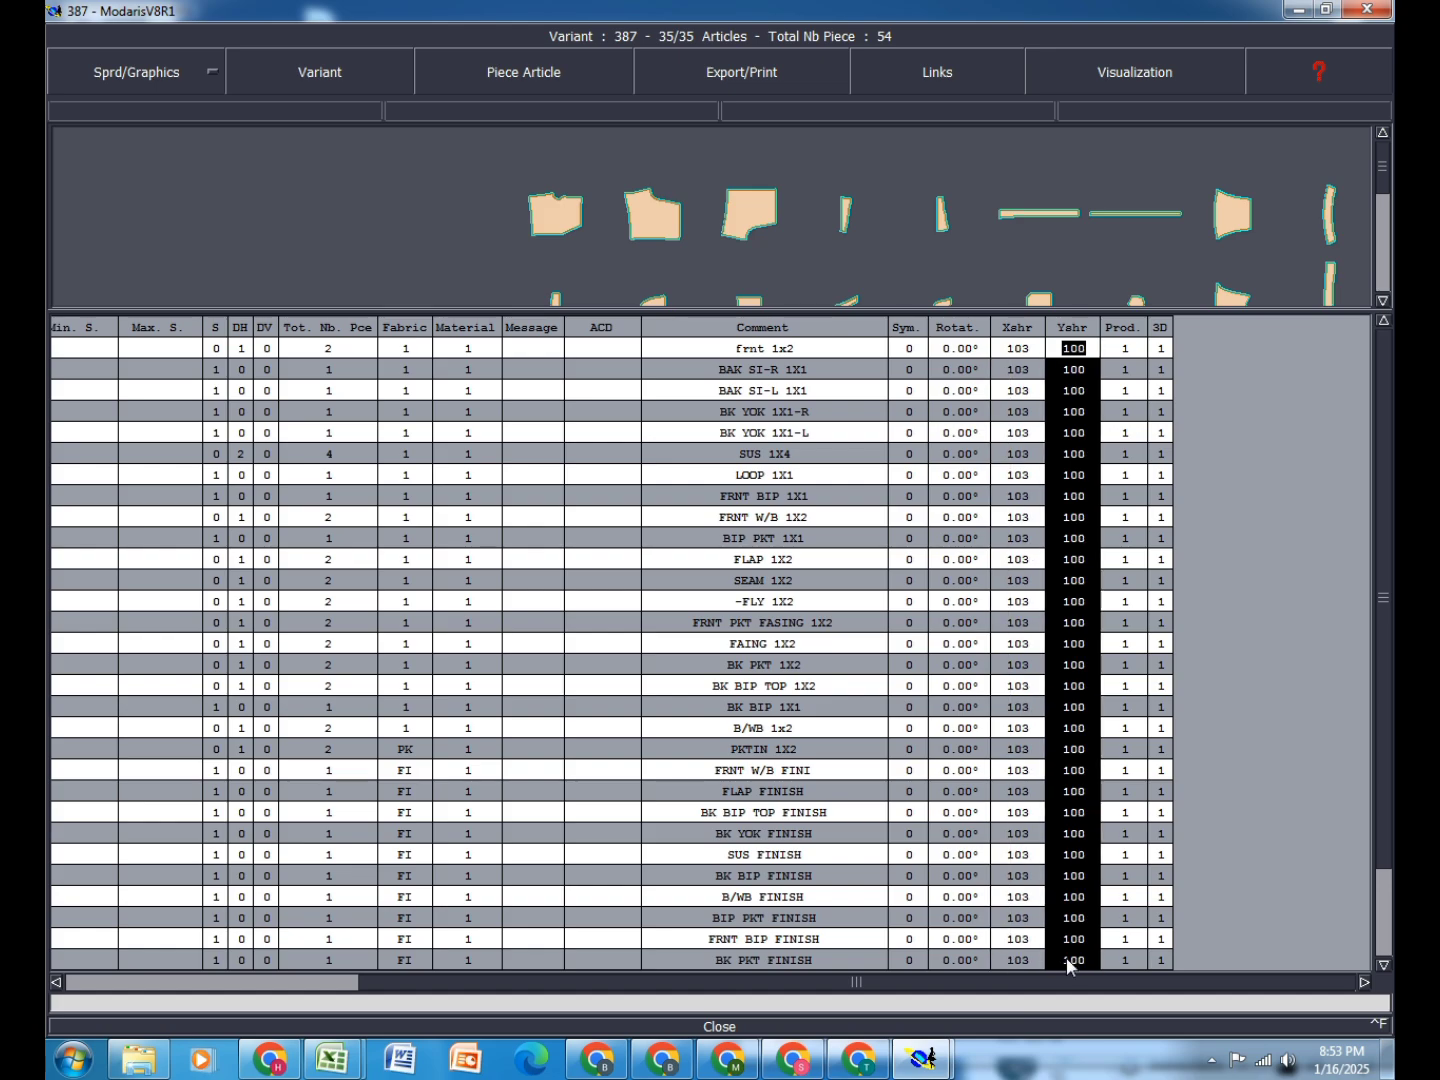
{"action": "type", "text": "112"}
{"action": "key", "text": "Return"}
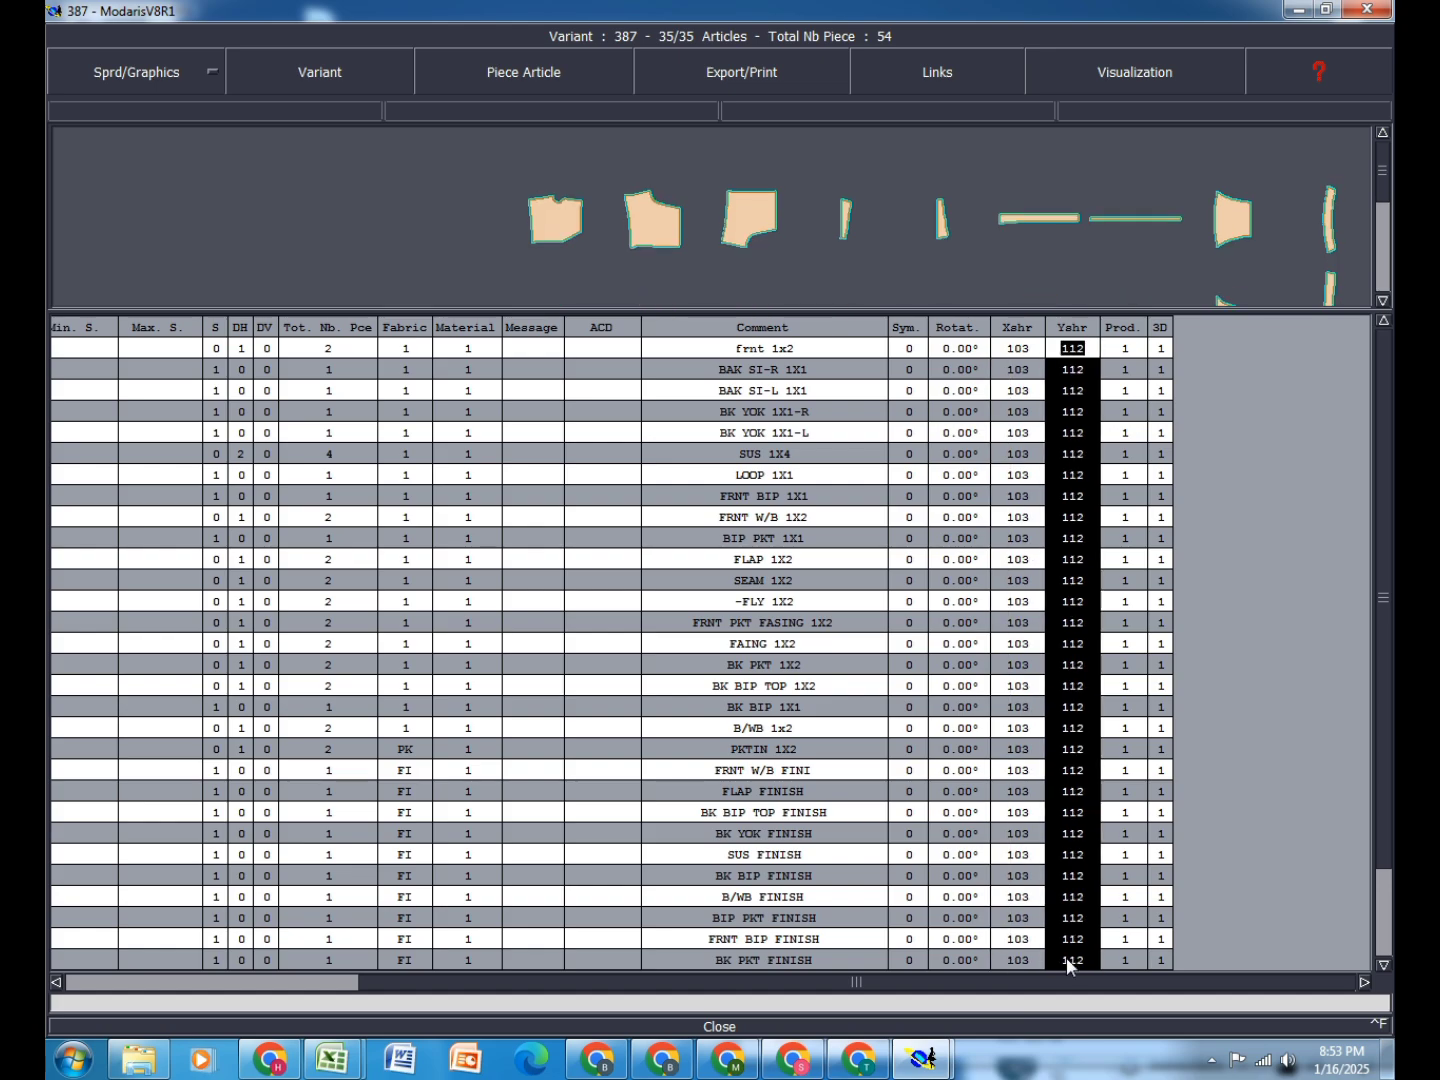
Step: Set Xshr to 103 and Yshr to 112 for S-FLY FINISH and the four FU articles, and close the variant table
{"action": "left_click", "coordinate": [1383, 965]}
{"action": "left_click", "coordinate": [1384, 966]}
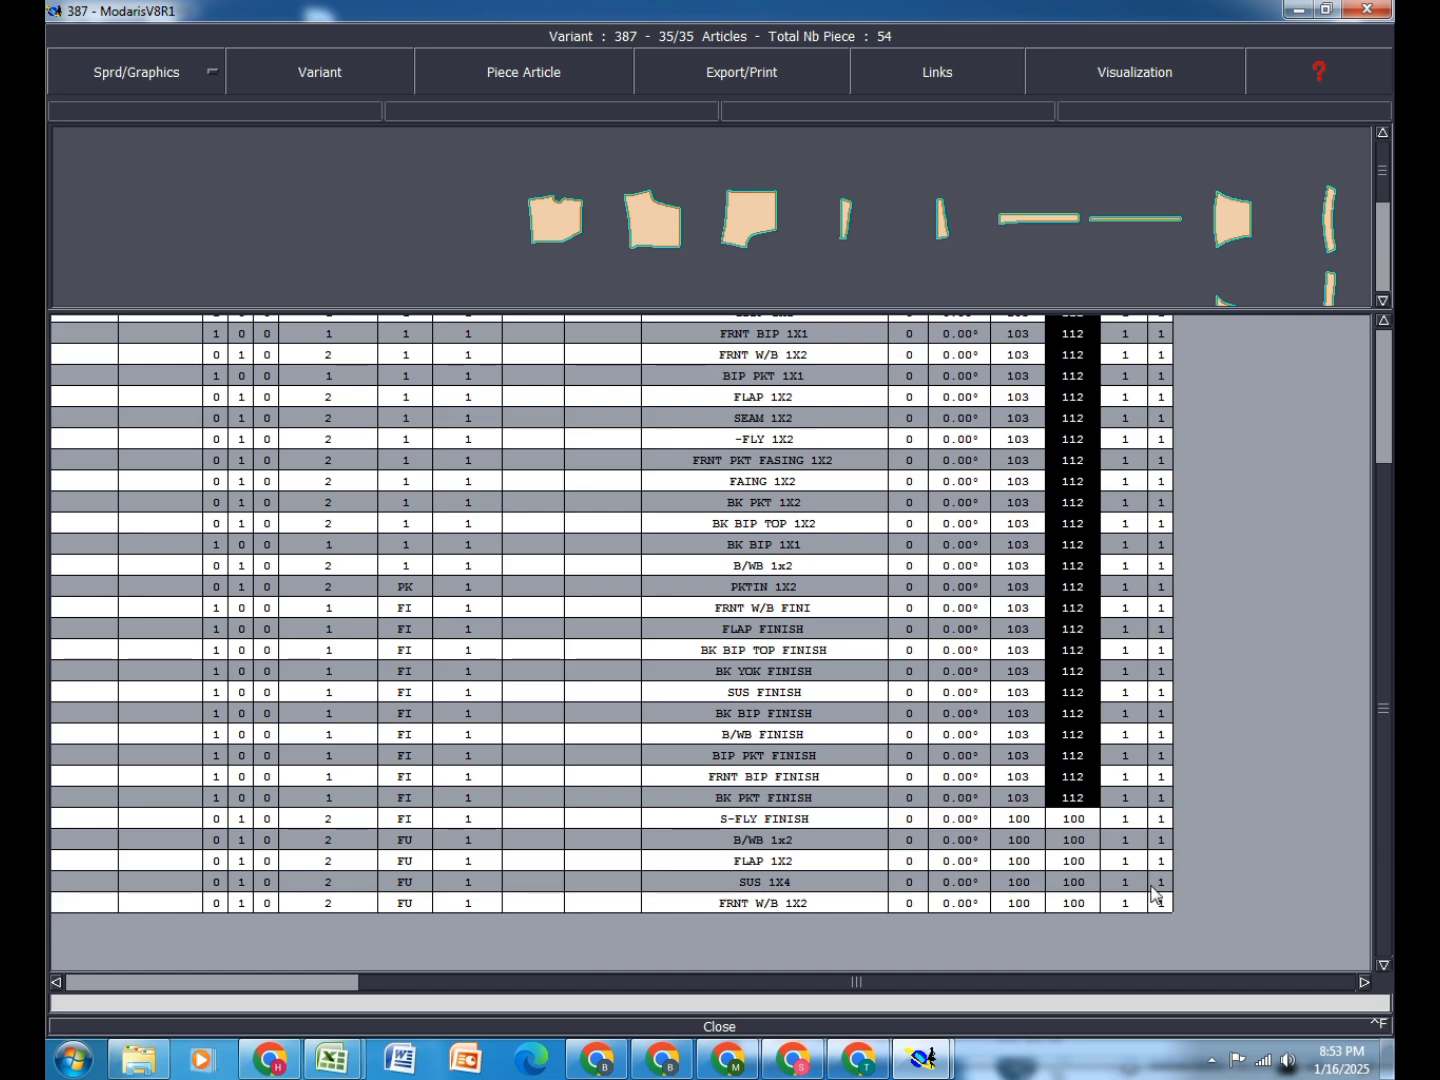
{"action": "left_click_drag", "start_coordinate": [1031, 819], "coordinate": [1017, 904]}
{"action": "type", "text": "103"}
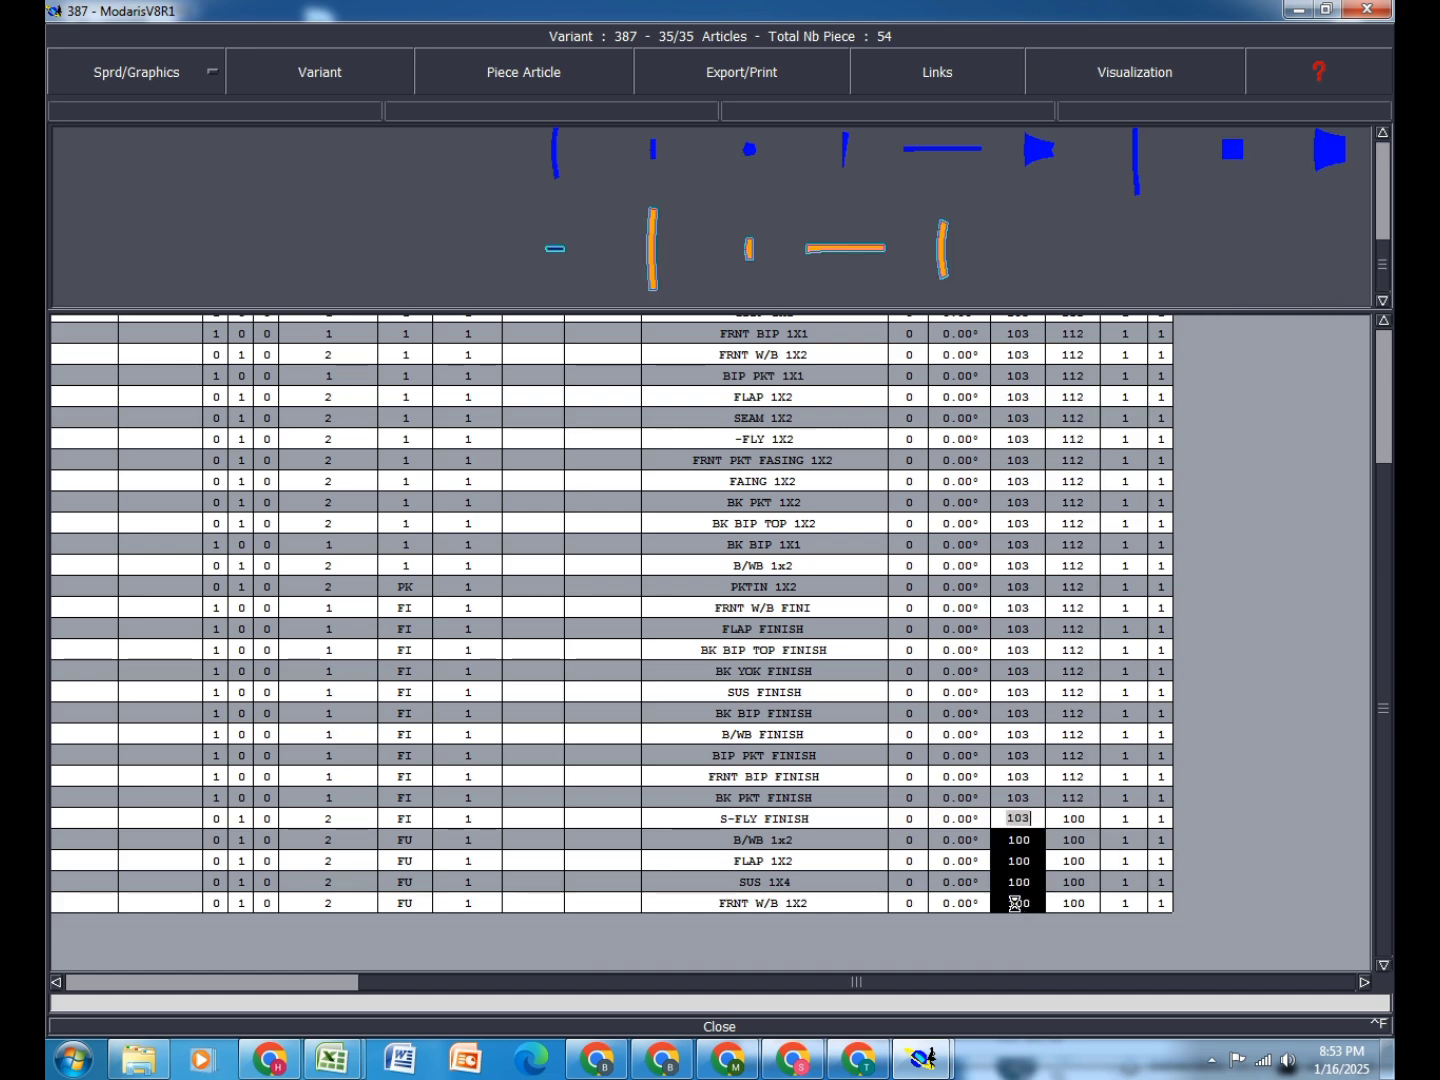
{"action": "key", "text": "Return"}
{"action": "left_click_drag", "start_coordinate": [1083, 820], "coordinate": [1067, 905]}
{"action": "type", "text": "1"}
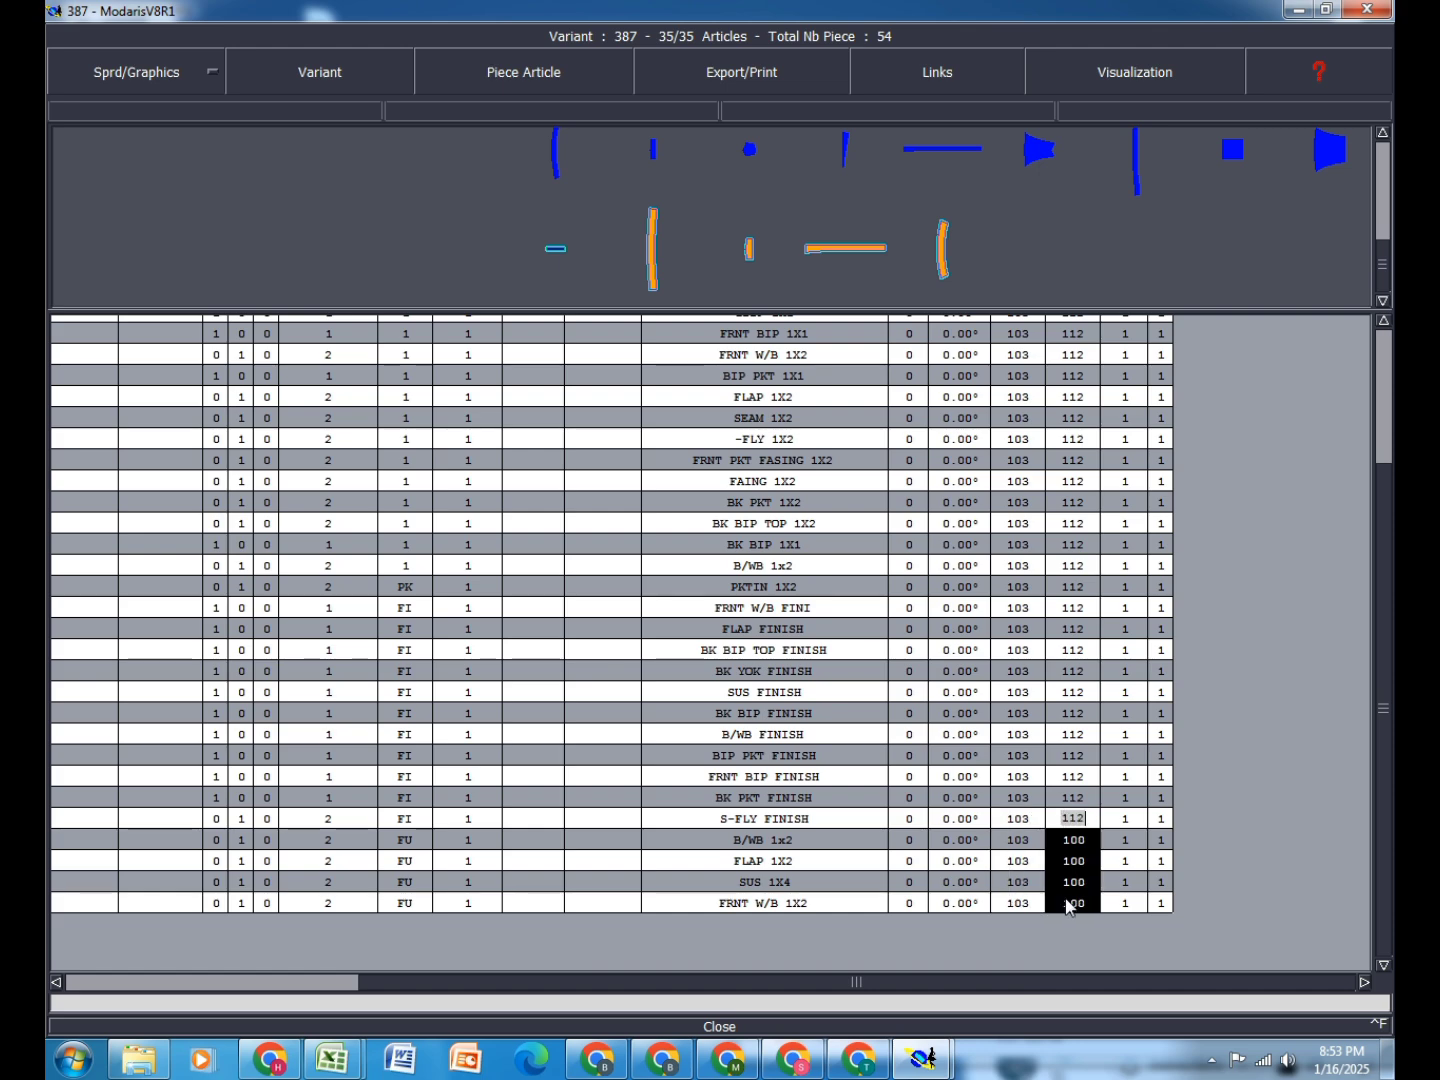
{"action": "type", "text": "12"}
{"action": "key", "text": "Return"}
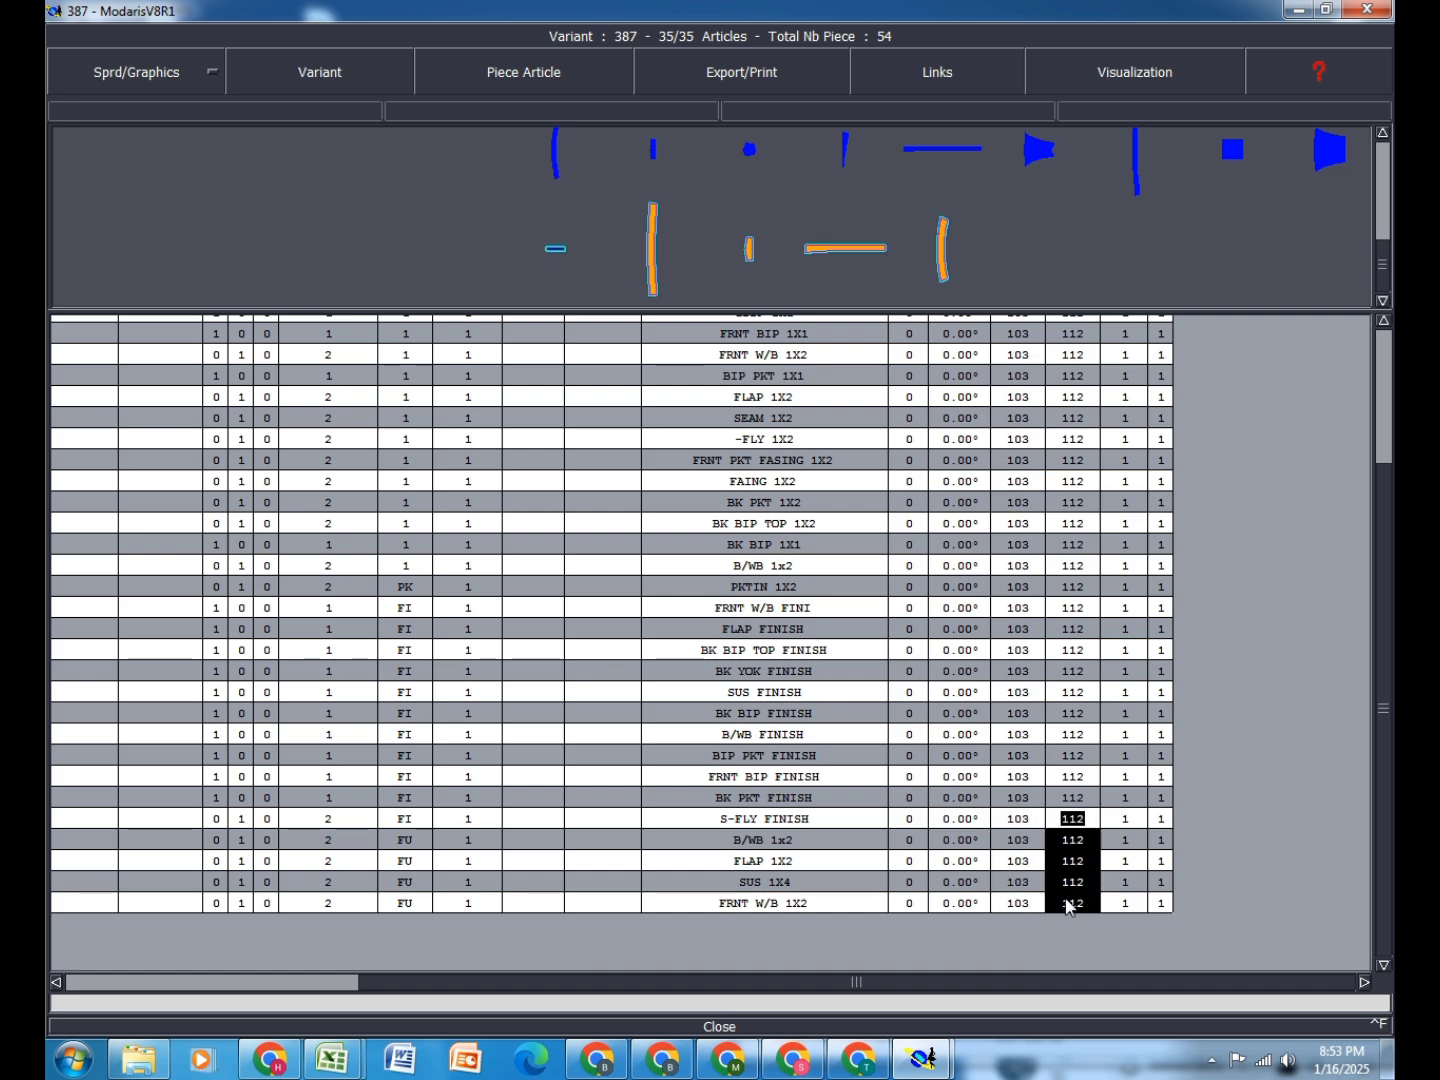
{"action": "left_click", "coordinate": [715, 1030]}
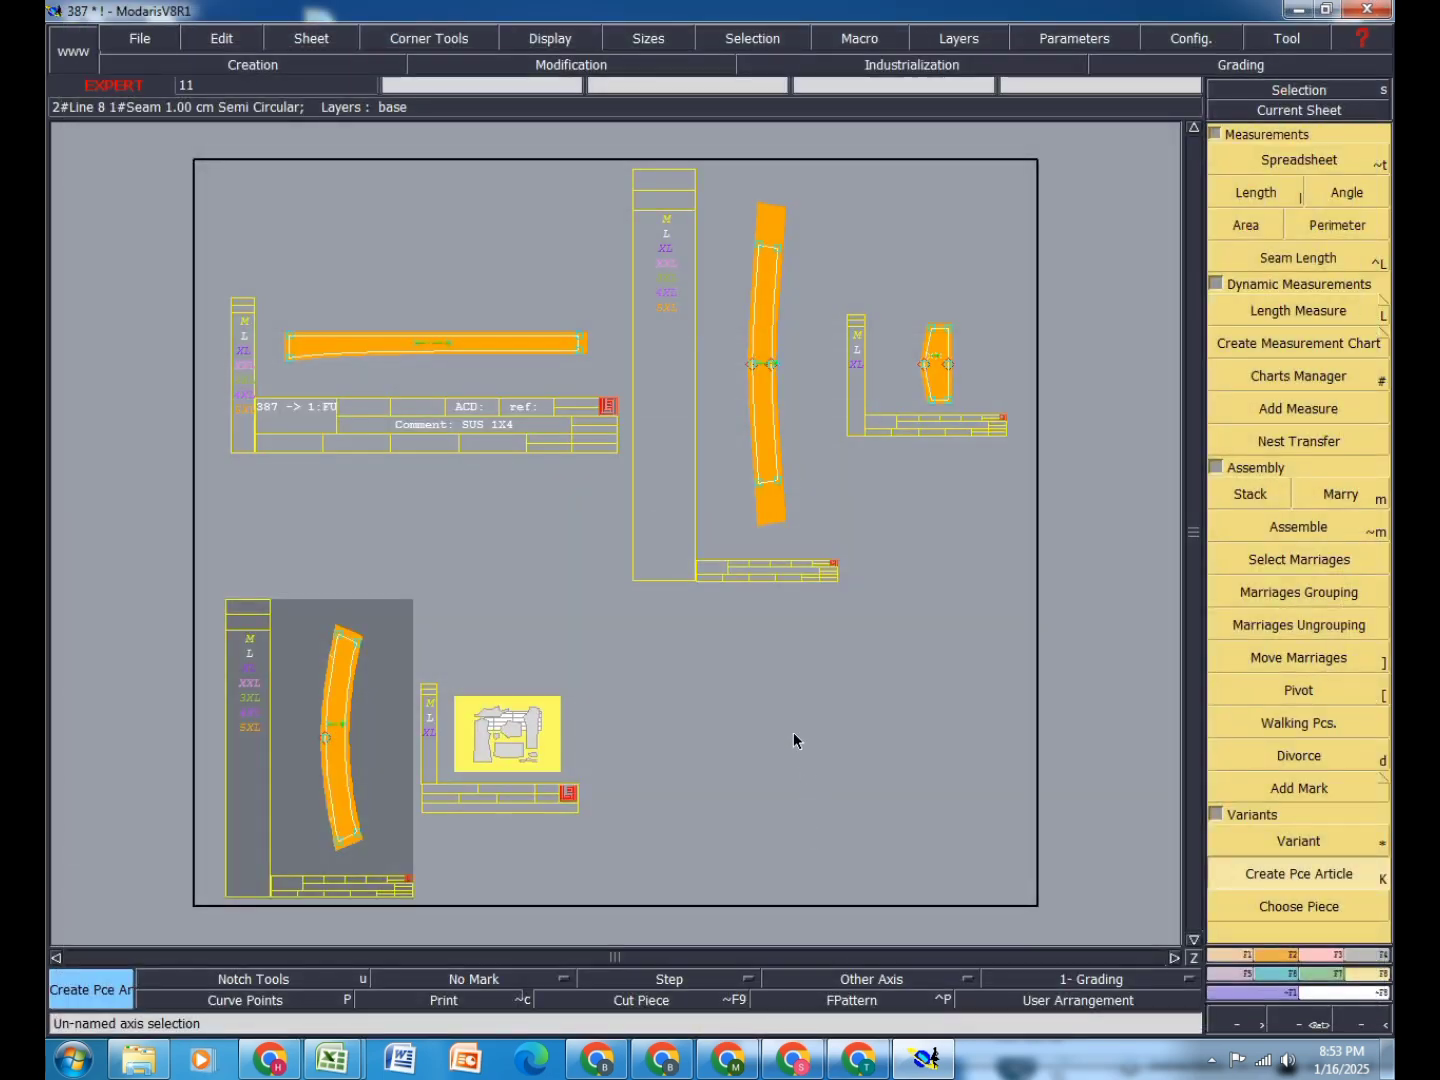
Step: Save model 387 and continue past the anomaly check
{"action": "key", "text": "alt+m"}
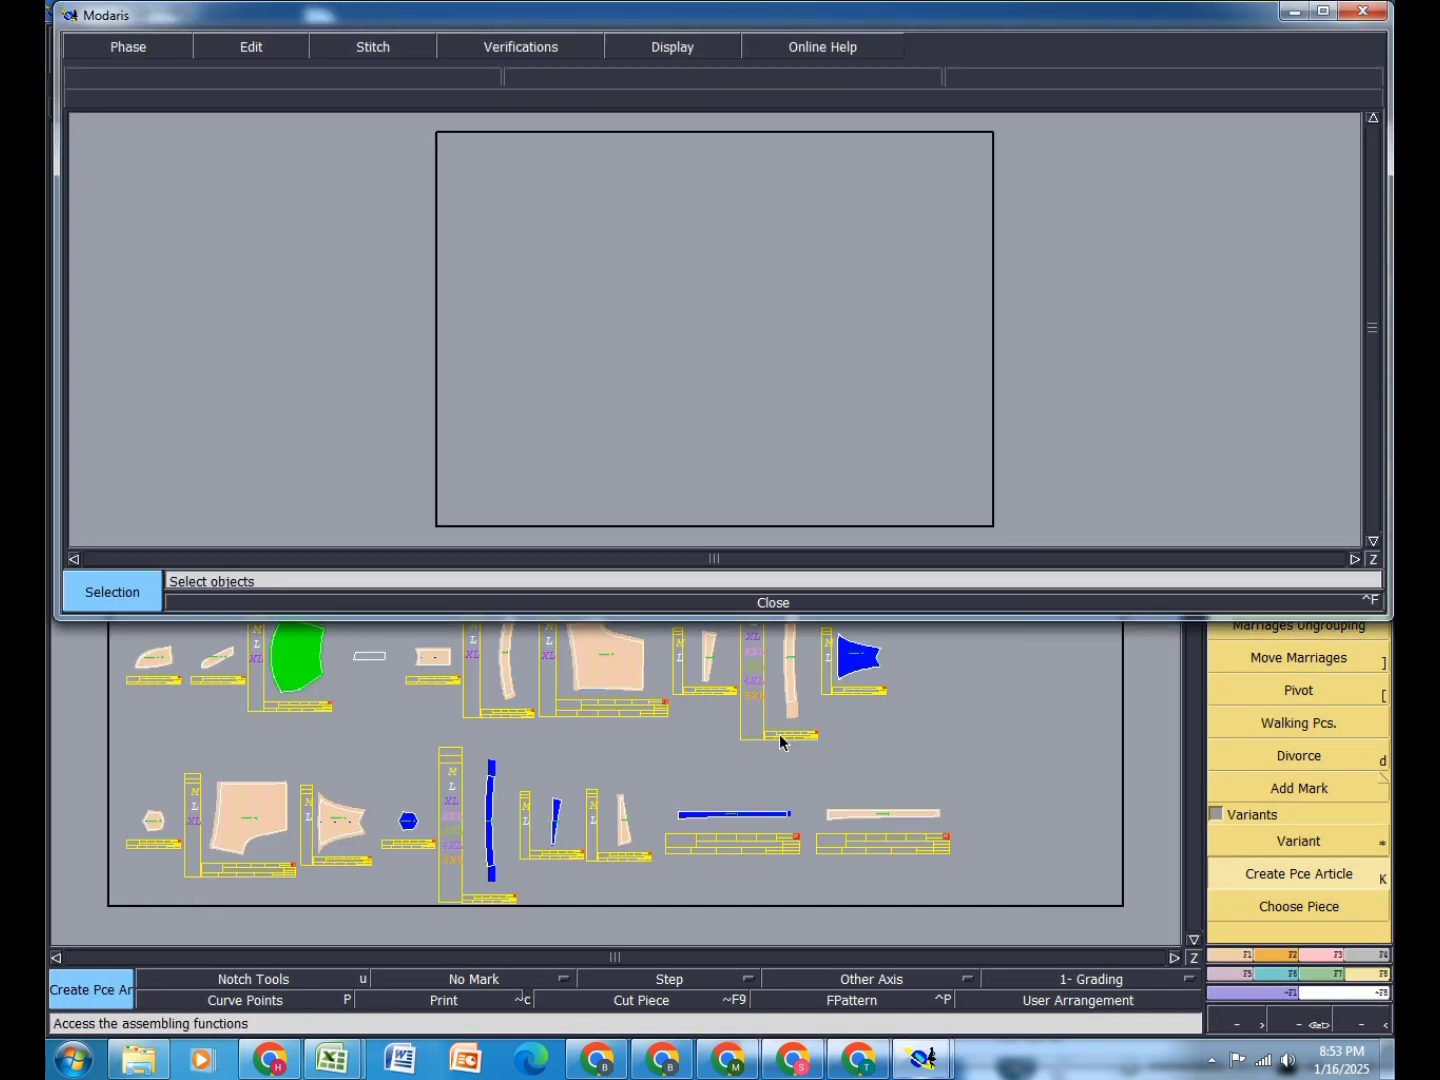
{"action": "left_click", "coordinate": [773, 603]}
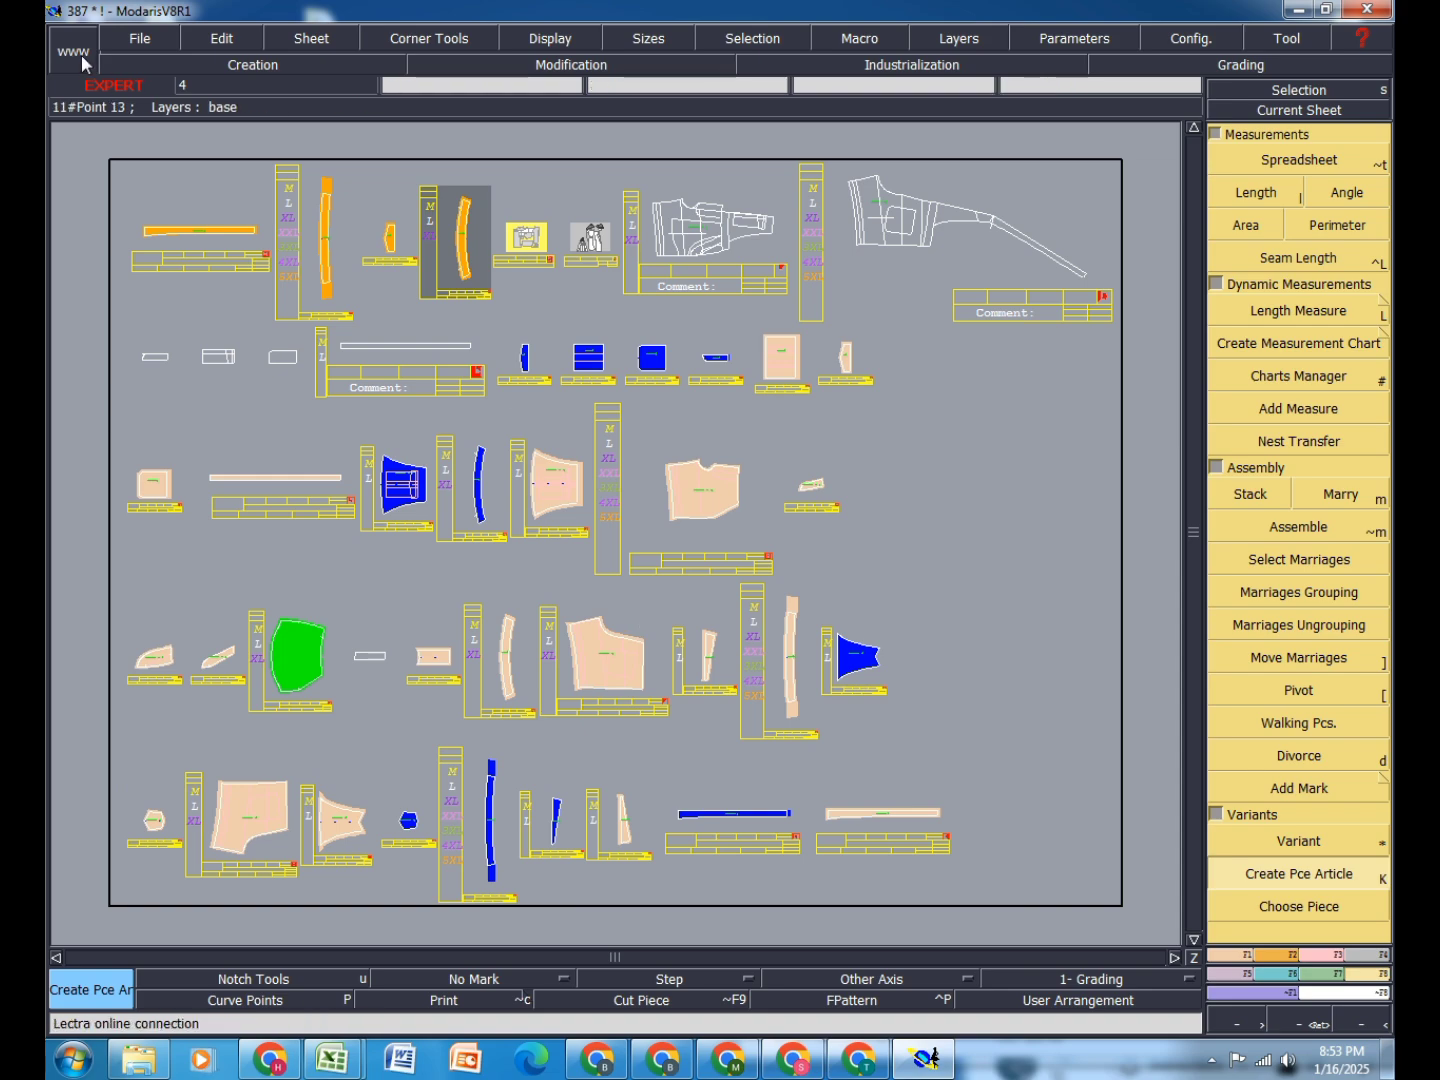
{"action": "left_click", "coordinate": [138, 42]}
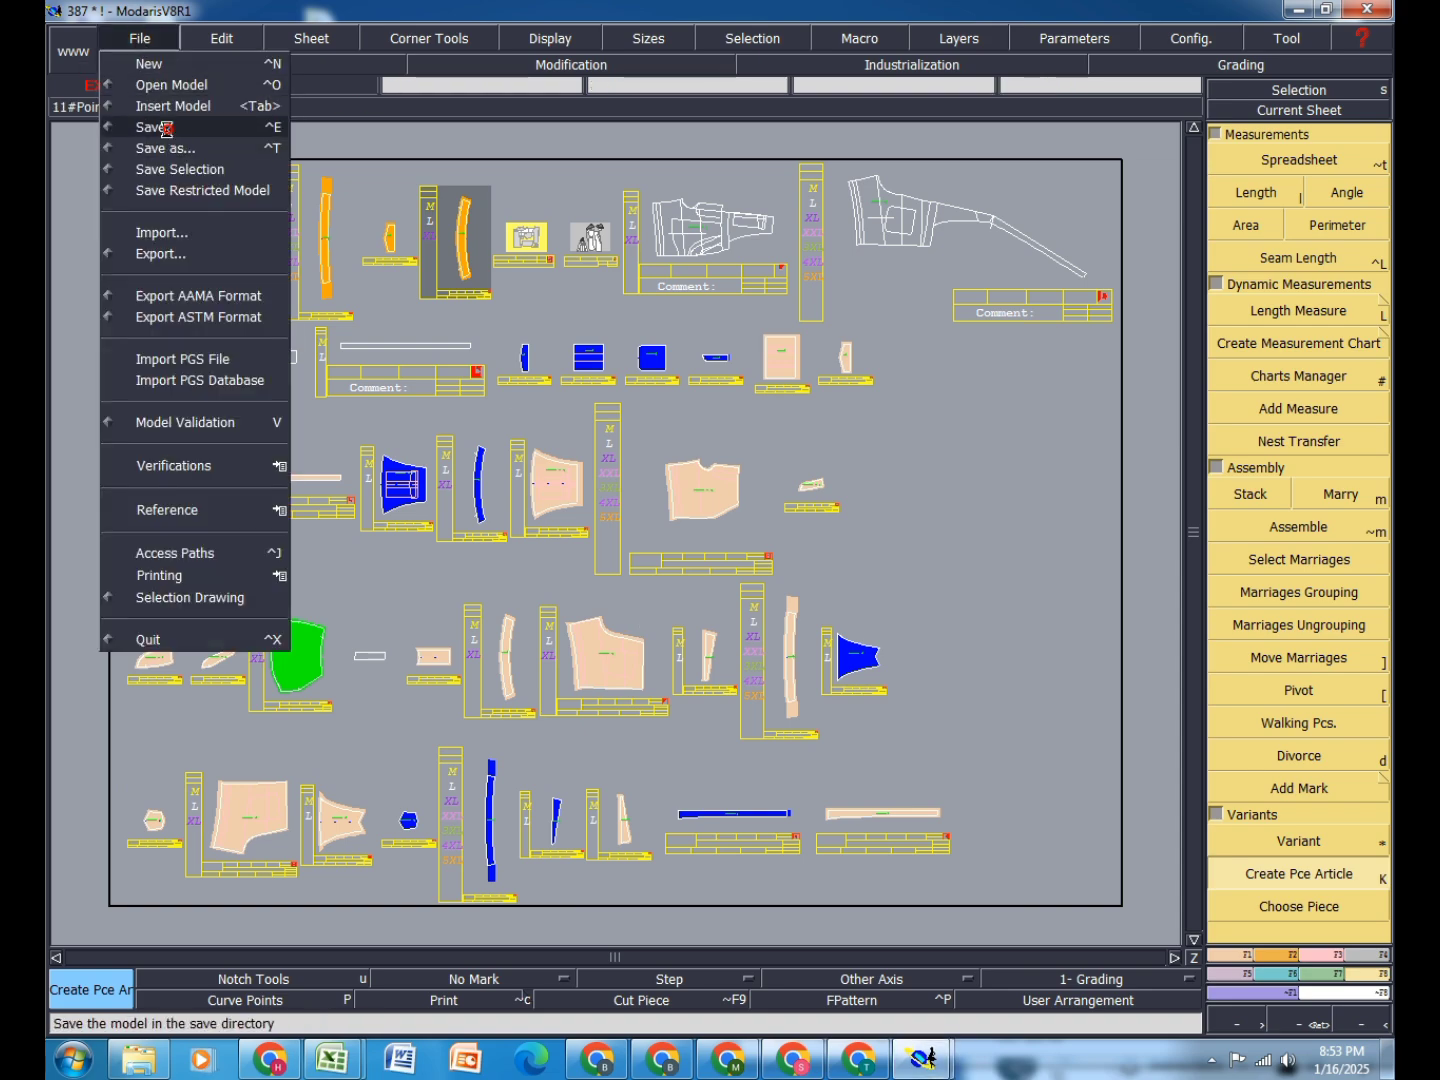
{"action": "left_click", "coordinate": [155, 122]}
{"action": "left_click", "coordinate": [622, 649]}
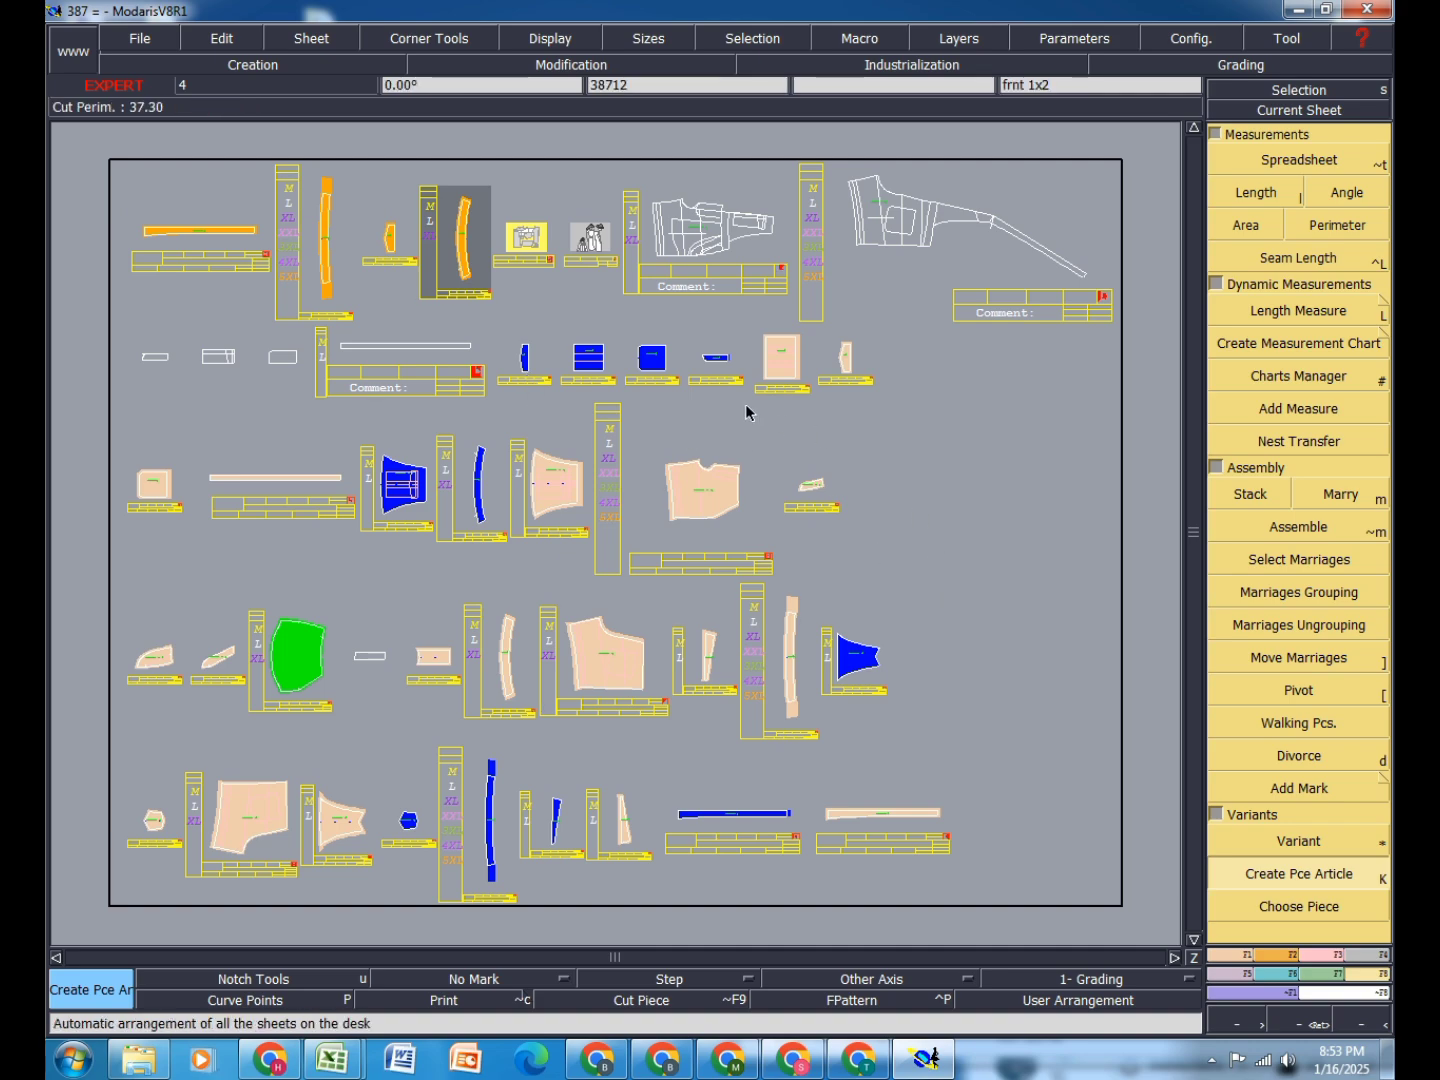
Step: Select all piece sheets, display only those sheets without title blocks and size lists, and rearrange the desk
{"action": "key", "text": "ctrl+a"}
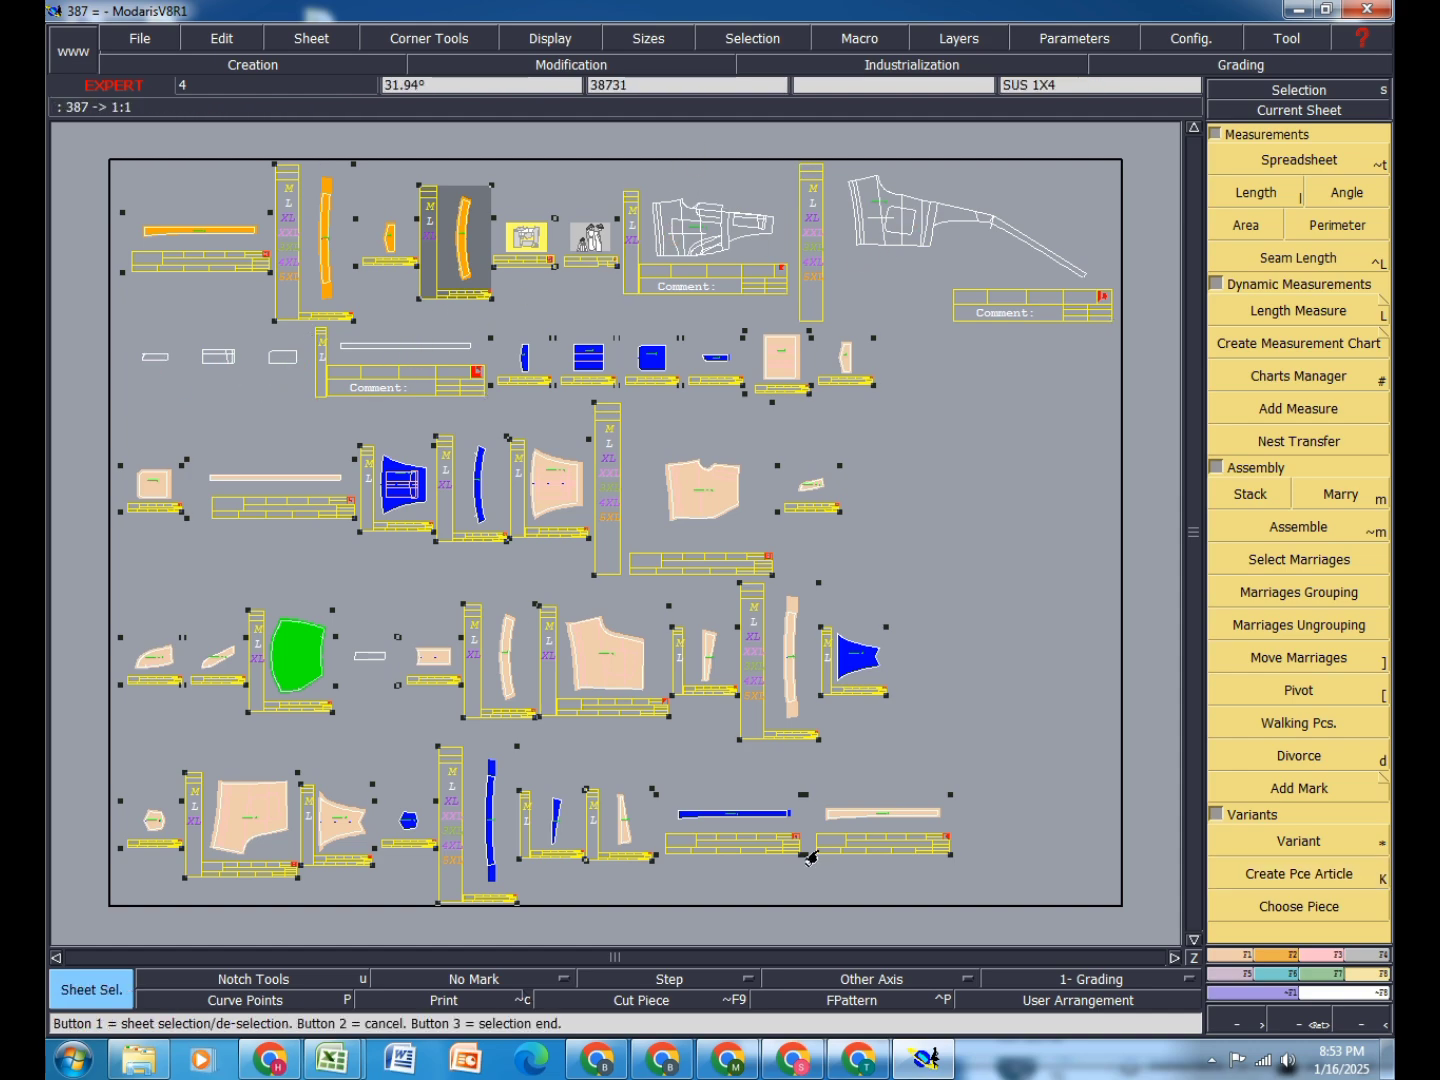
{"action": "key", "text": "Page_Down"}
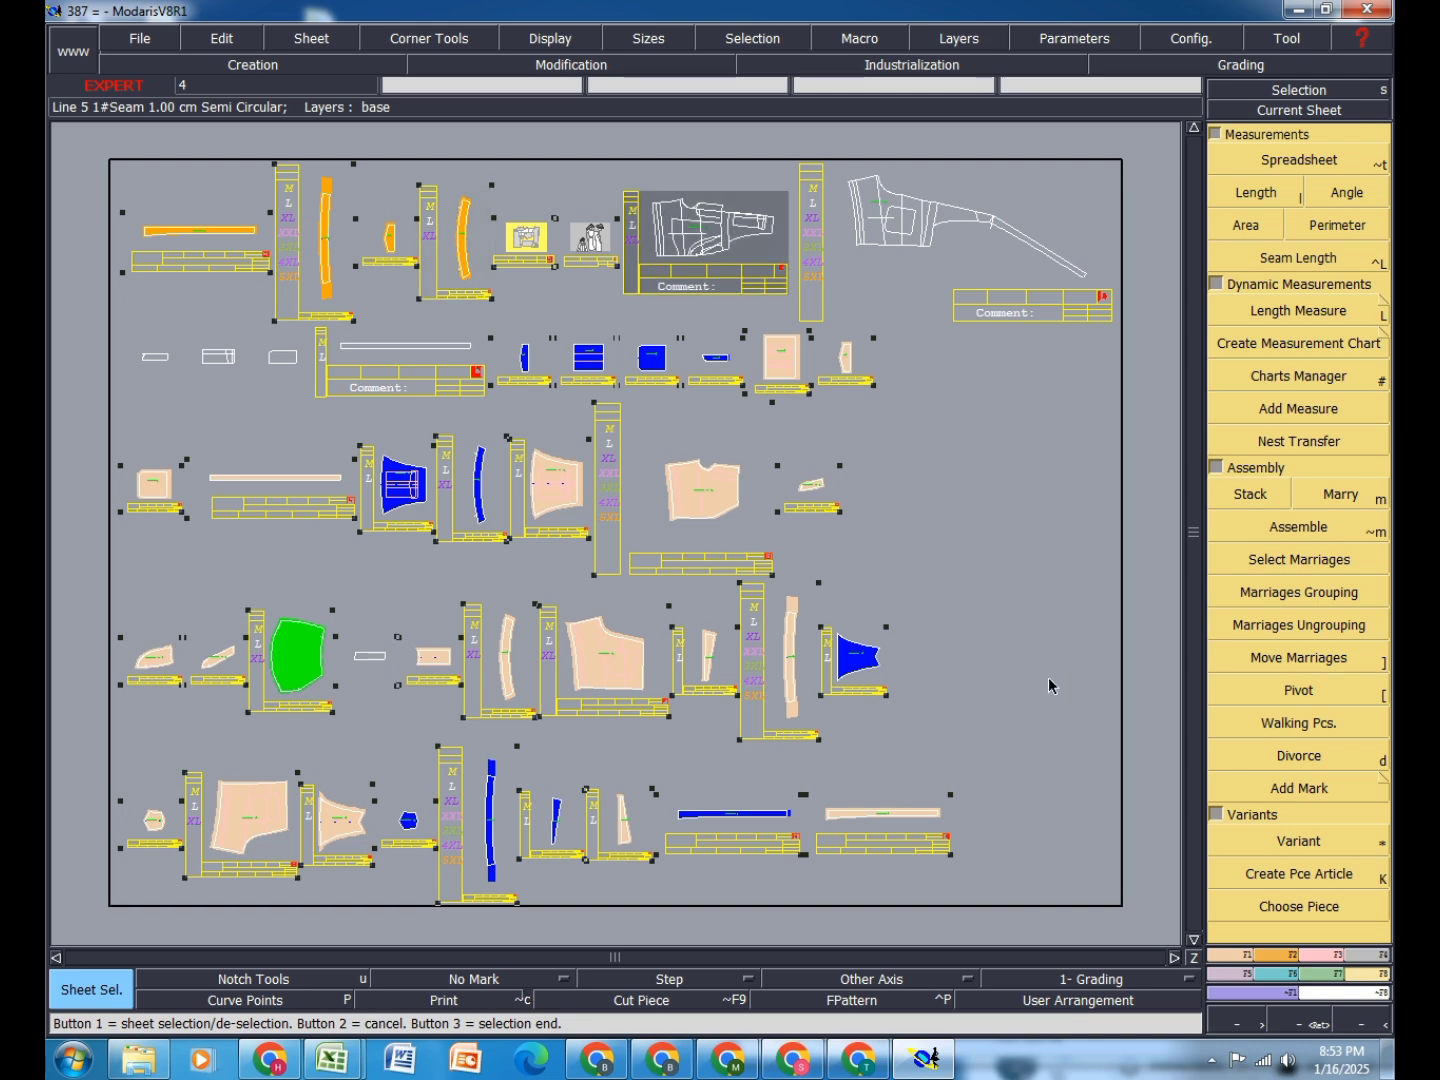
{"action": "right_click", "coordinate": [865, 698]}
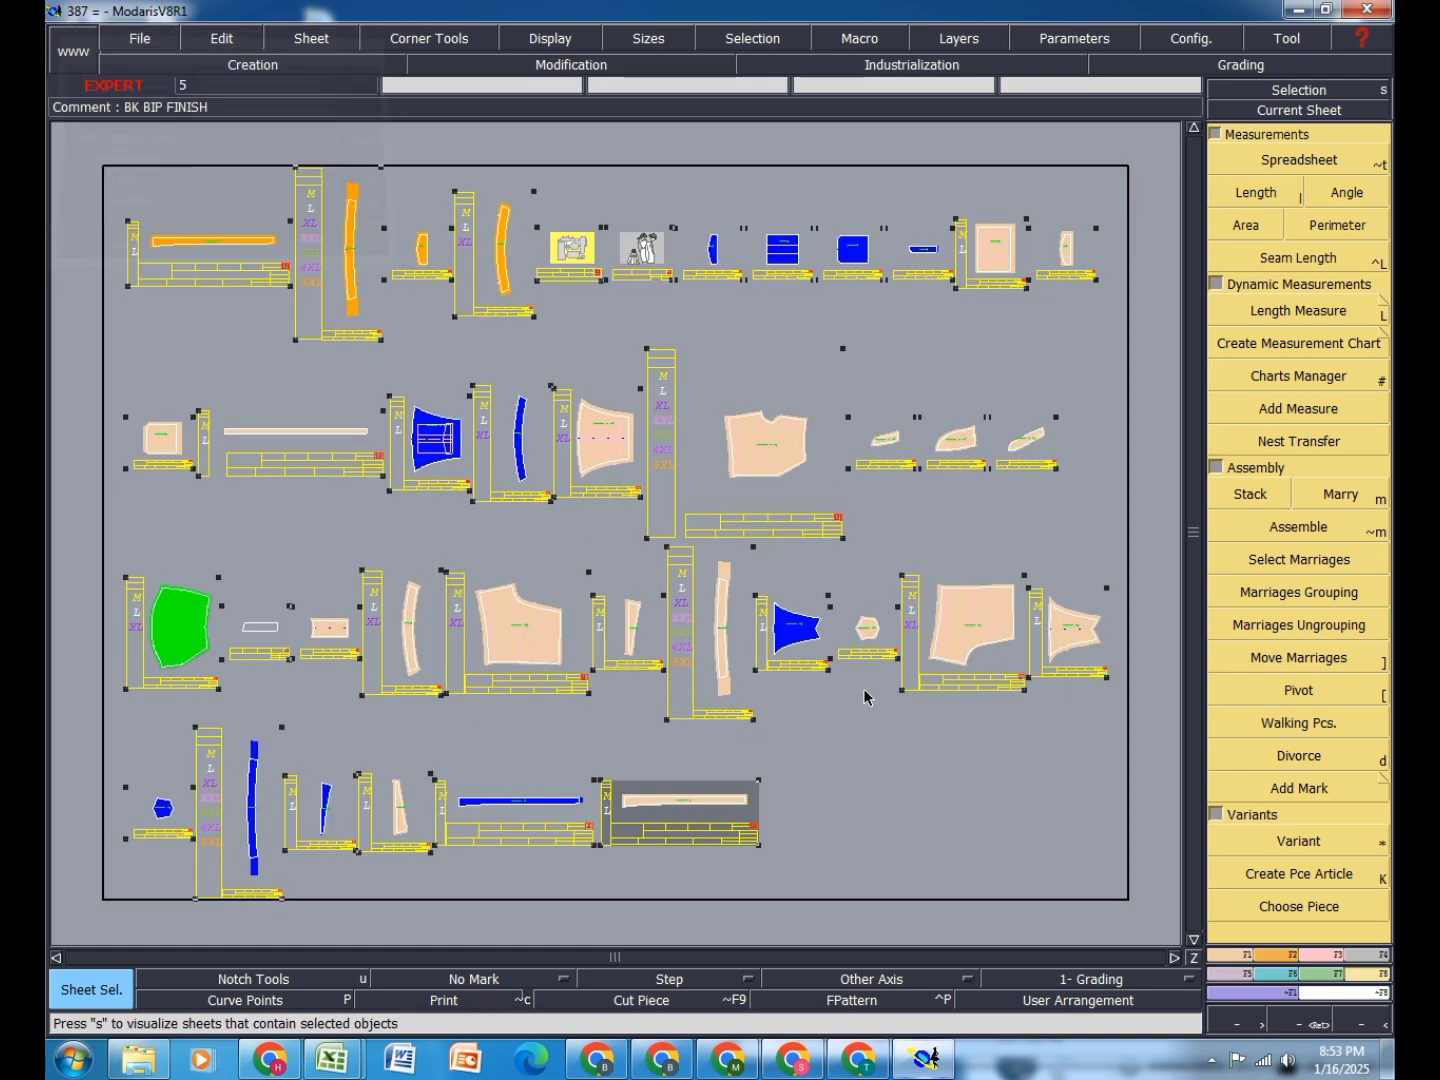
{"action": "key", "text": "F11"}
{"action": "key", "text": "j"}
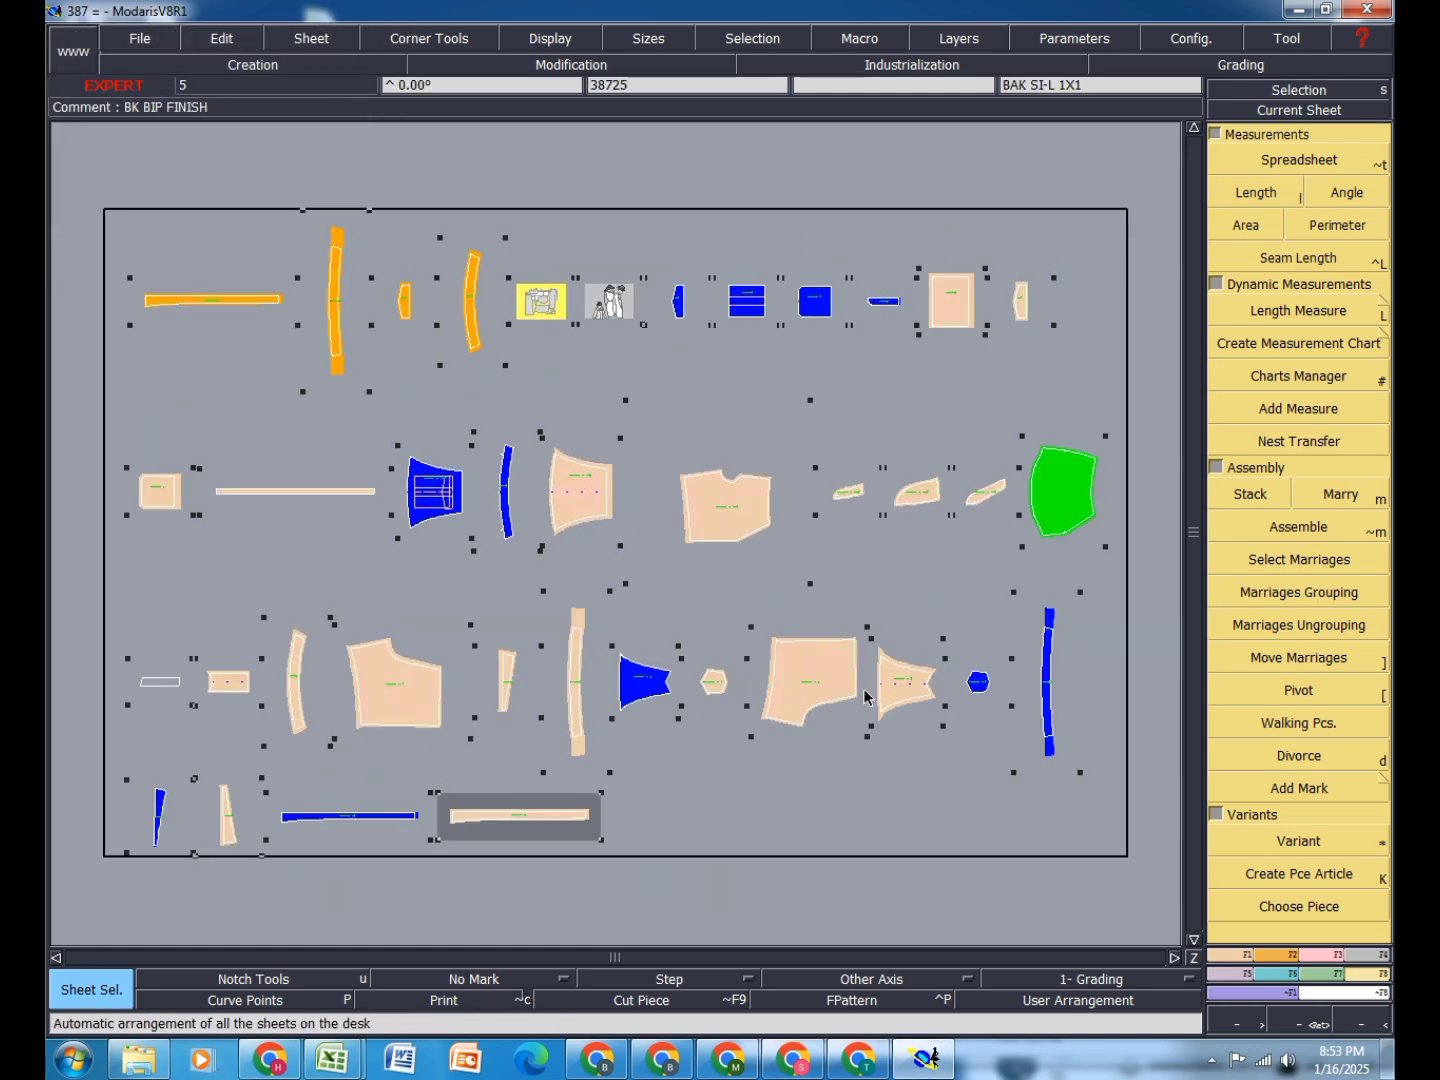
Step: Select every sheet, display the graded nest of all sizes on them, and rearrange the desk
{"action": "key", "text": "ctrl+a"}
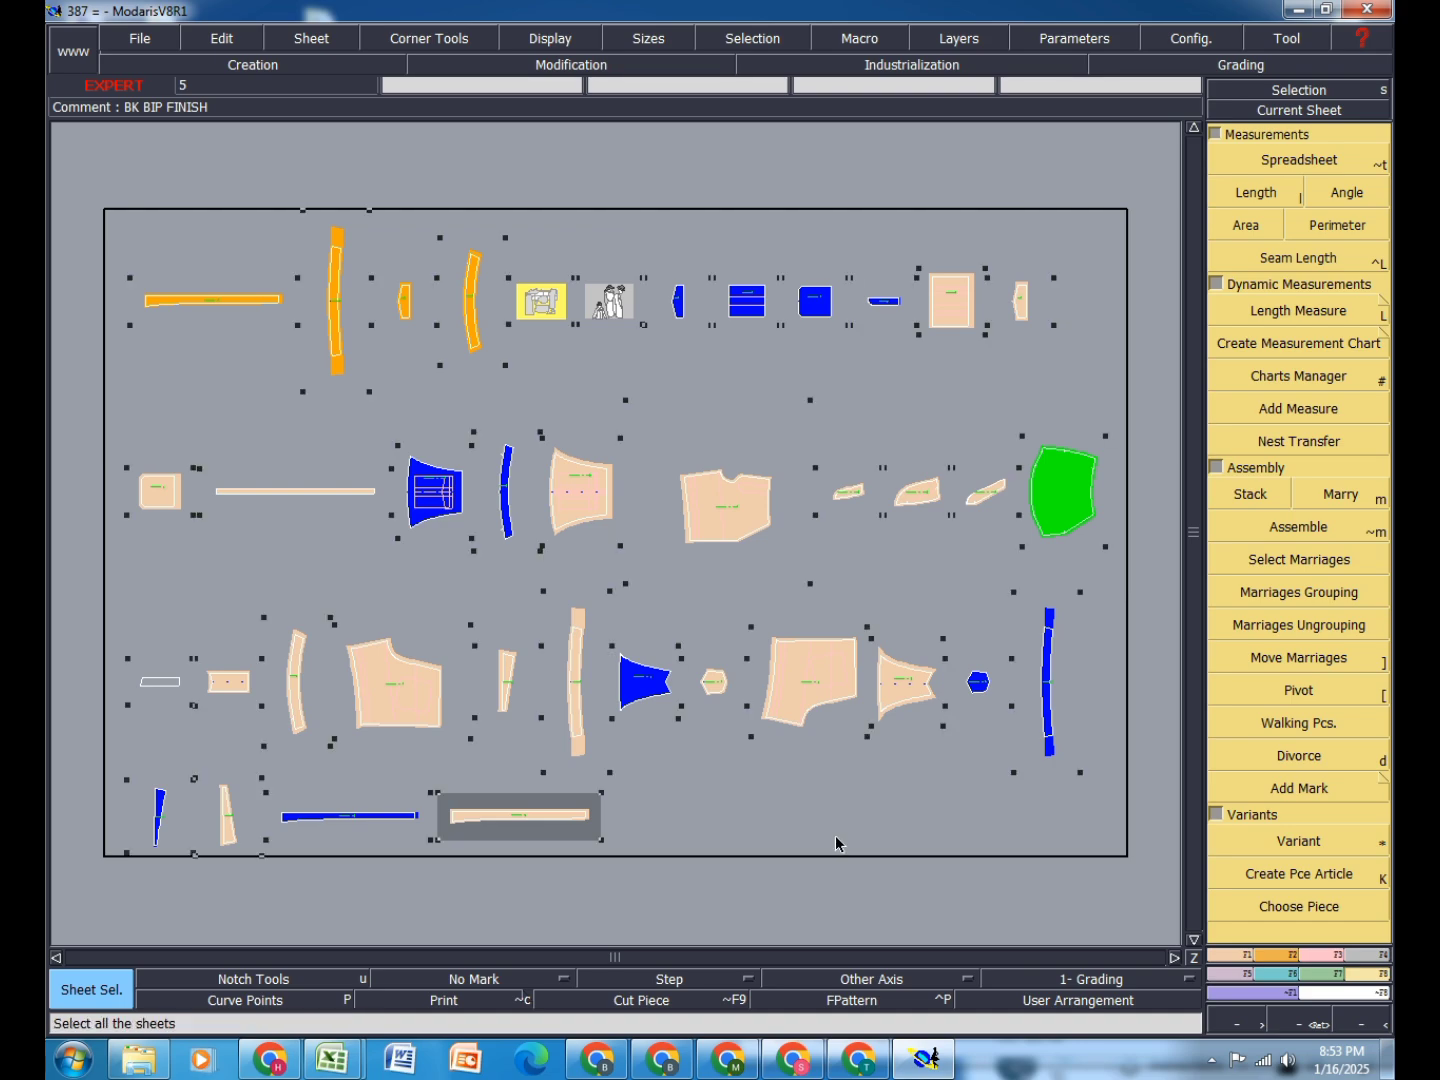
{"action": "key", "text": "space"}
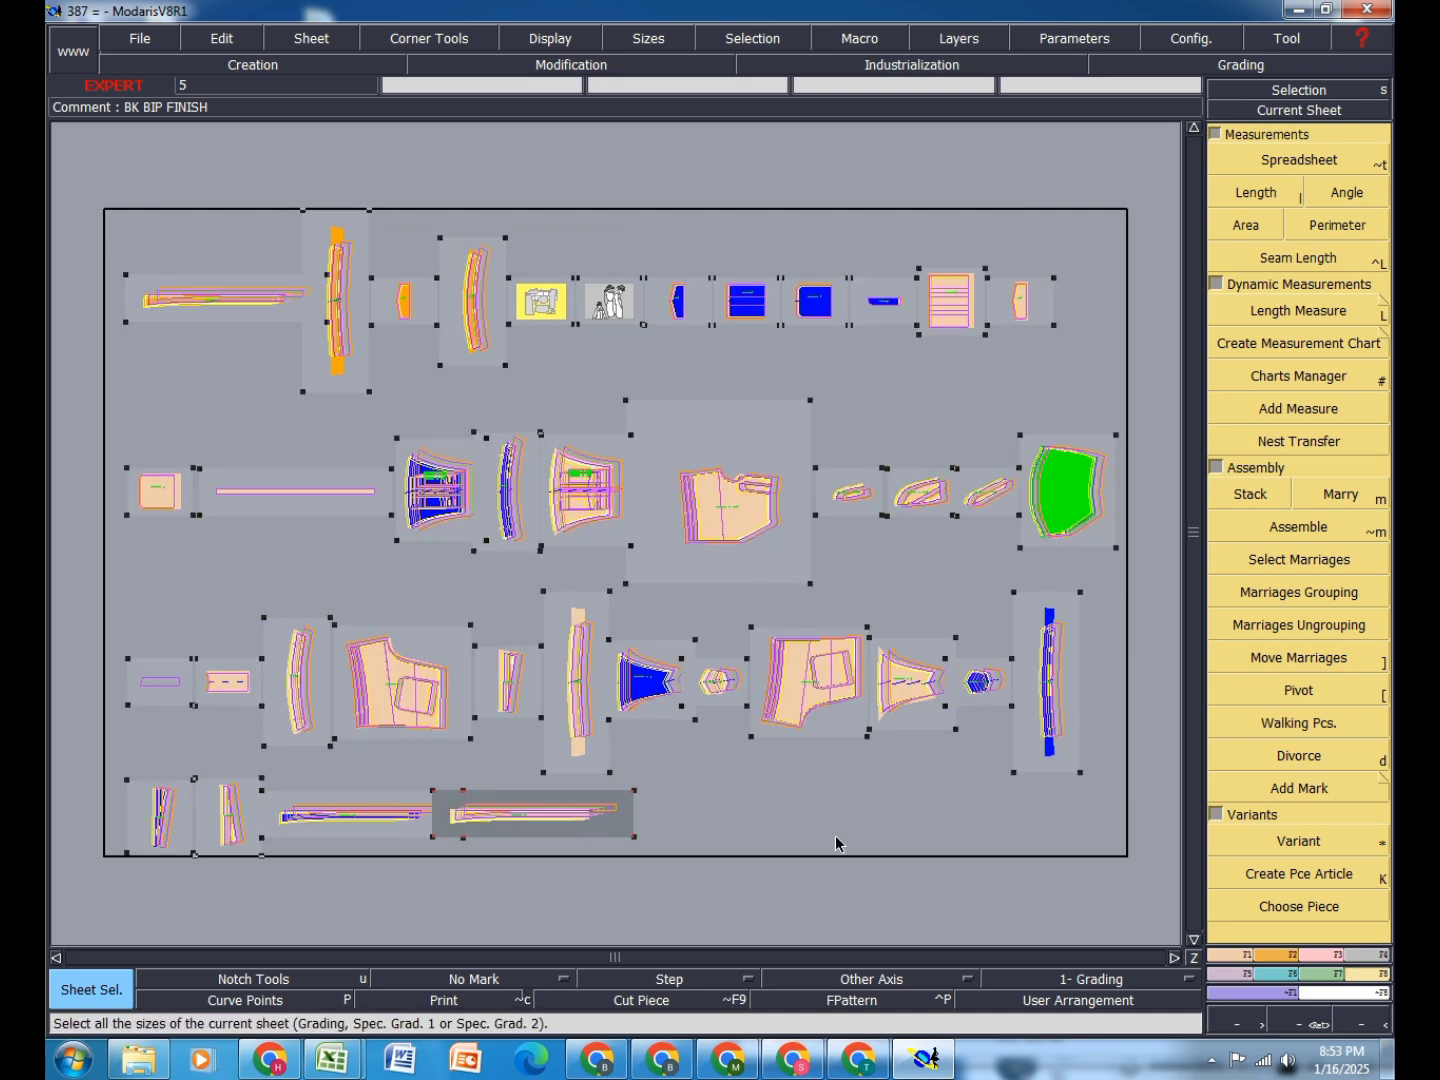
{"action": "key", "text": "j"}
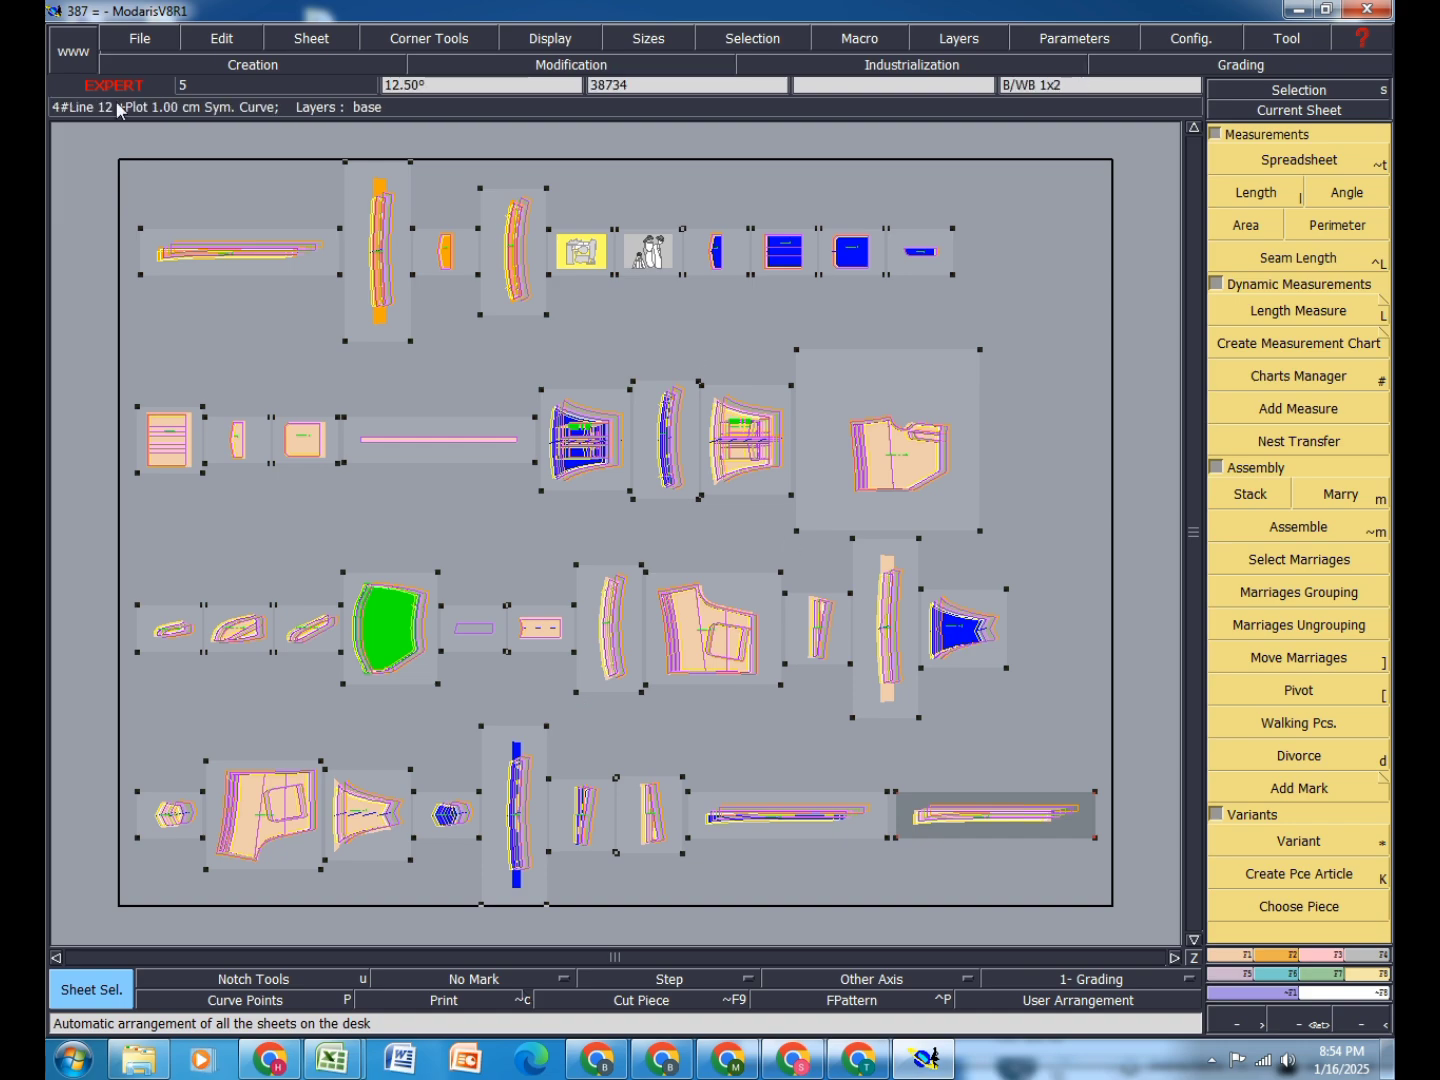
Step: Save the model again with the graded nests displayed, continuing past the anomaly check
{"action": "left_click", "coordinate": [157, 44]}
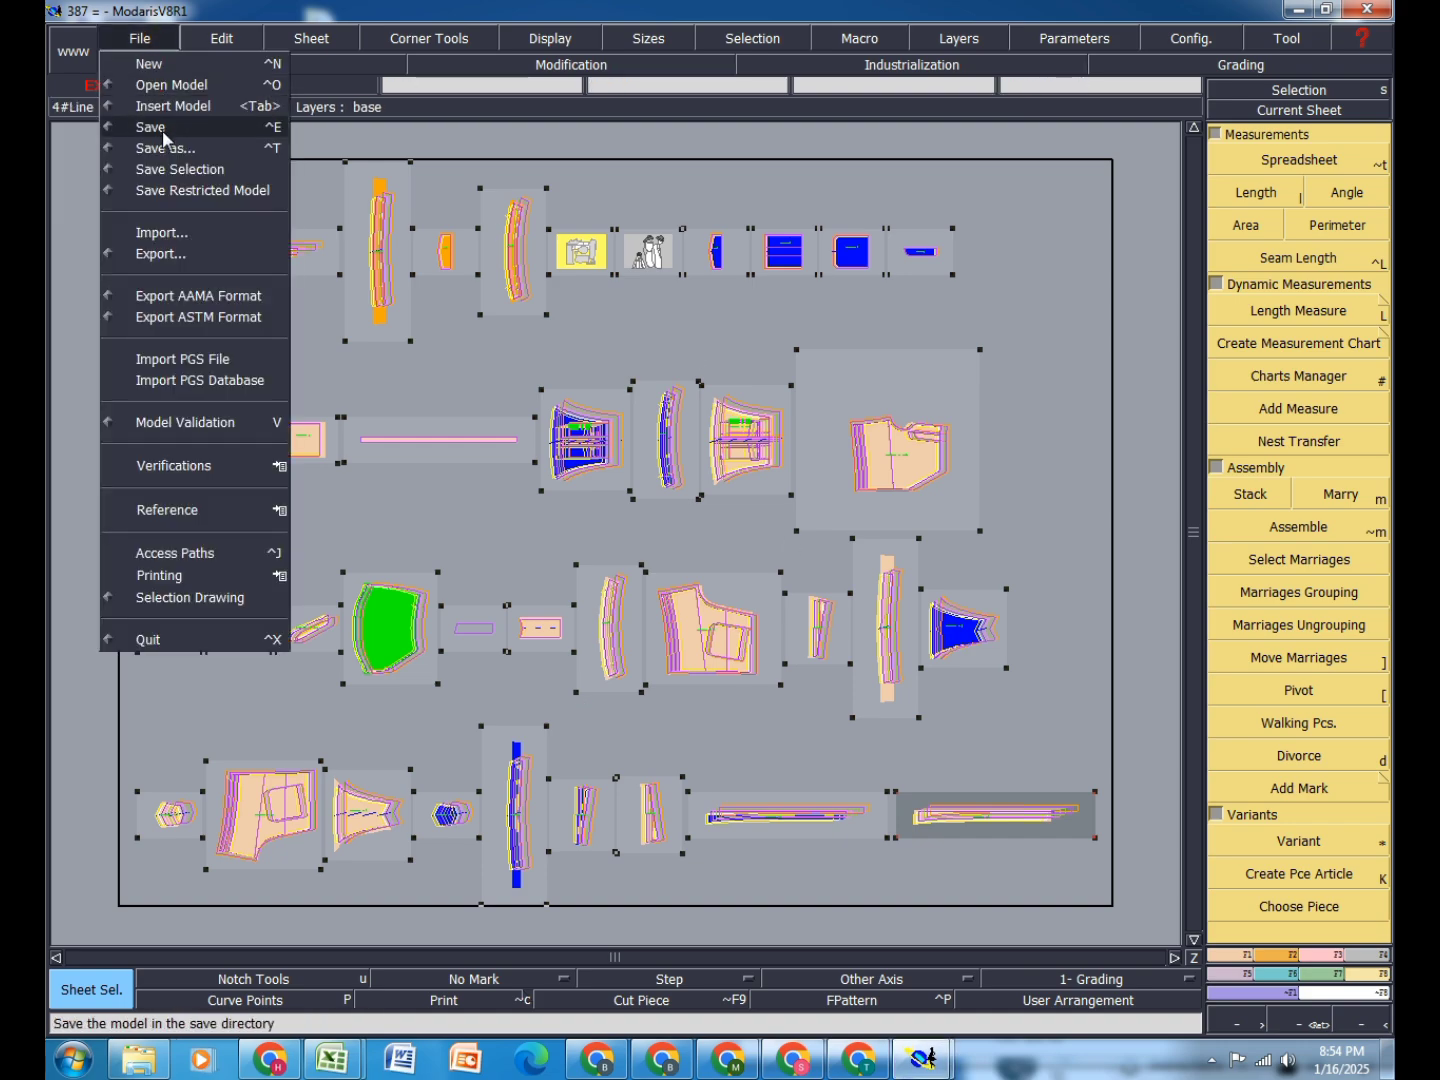
{"action": "left_click", "coordinate": [159, 125]}
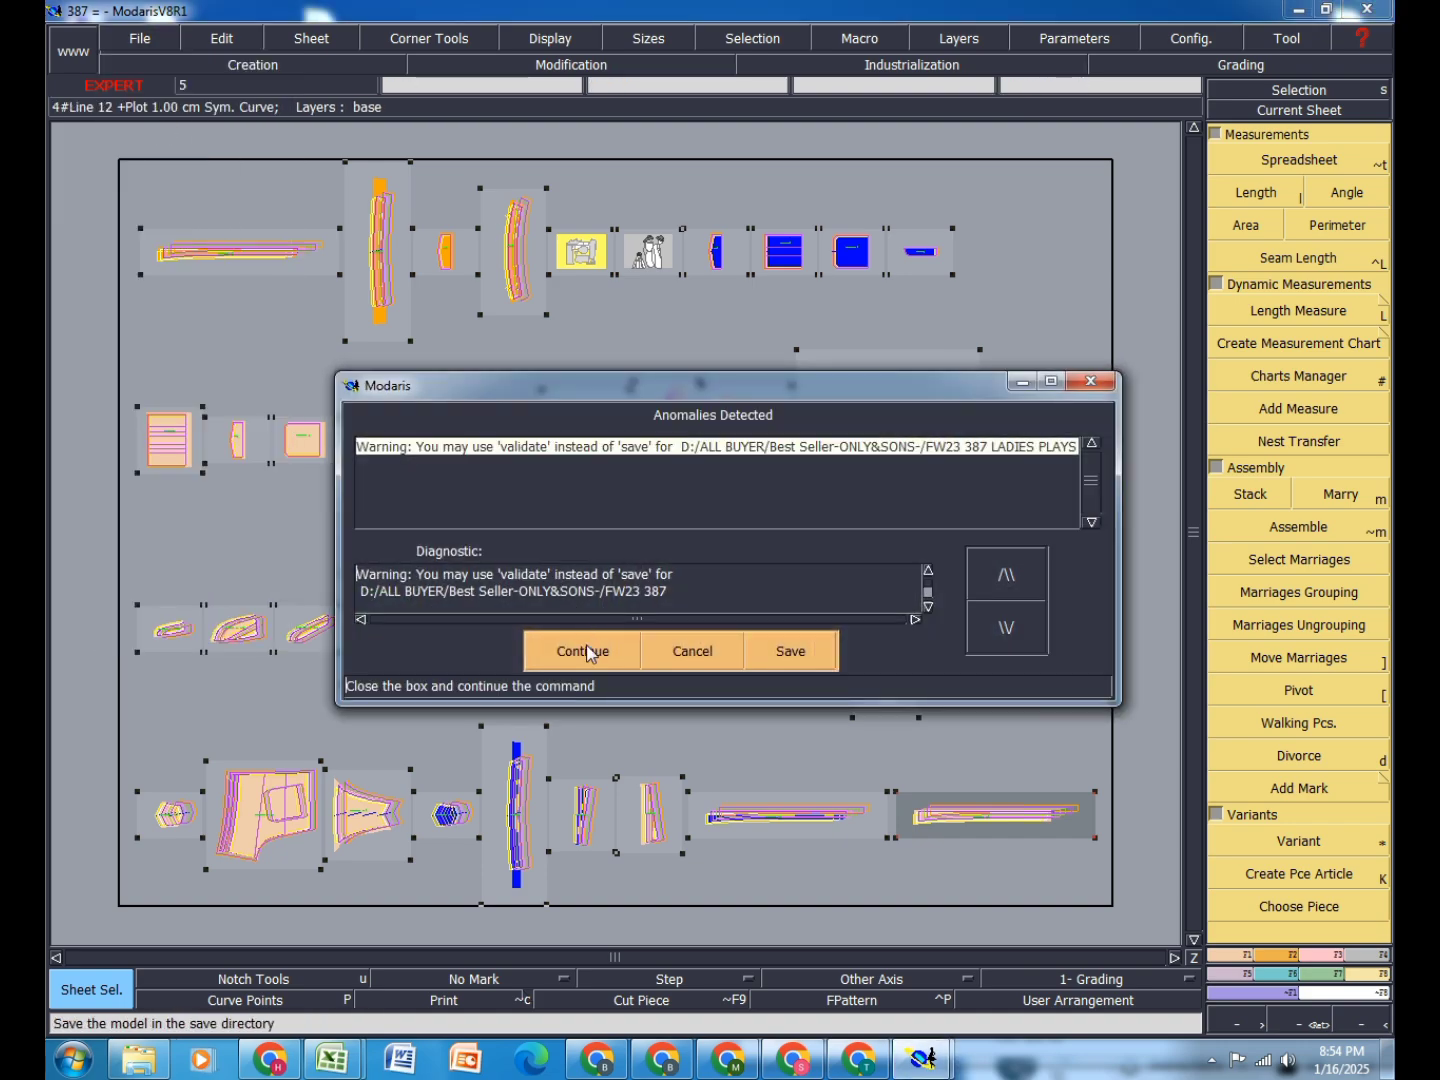
{"action": "left_click", "coordinate": [588, 653]}
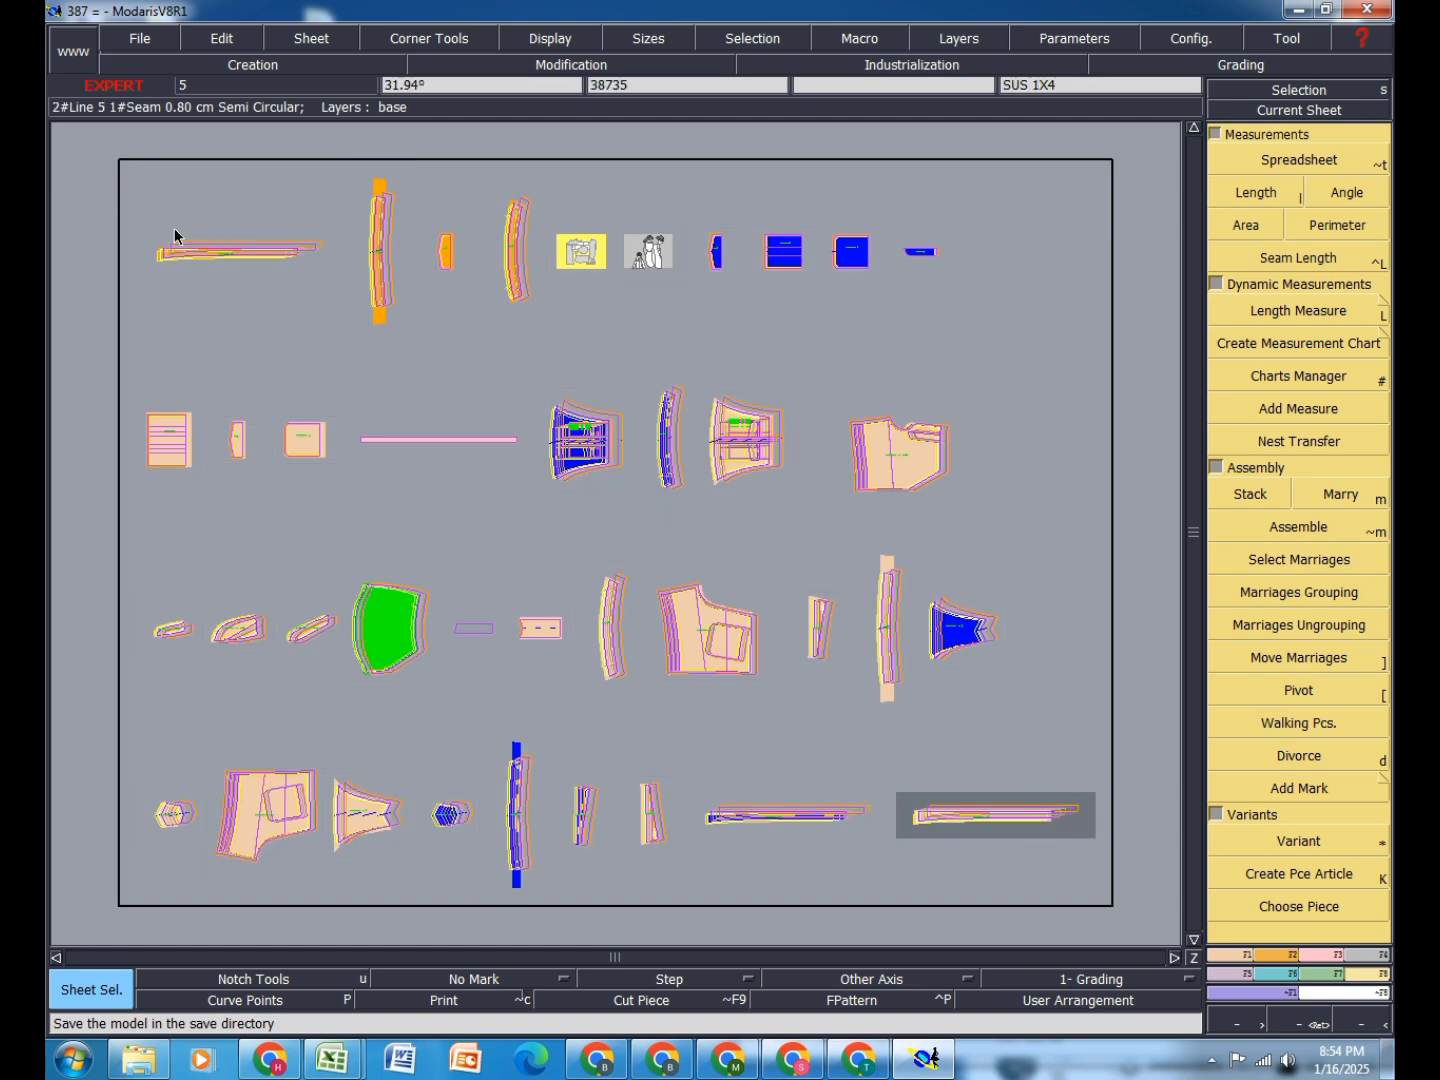
Step: Examine the graded nests of the suspender, waistband and flap copies and the pocket pieces, comparing the front waistband with and without all sizes
{"action": "scroll", "coordinate": [202, 230], "scroll_direction": "up", "scroll_amount": 4}
{"action": "scroll", "coordinate": [191, 274], "scroll_direction": "down", "scroll_amount": 2}
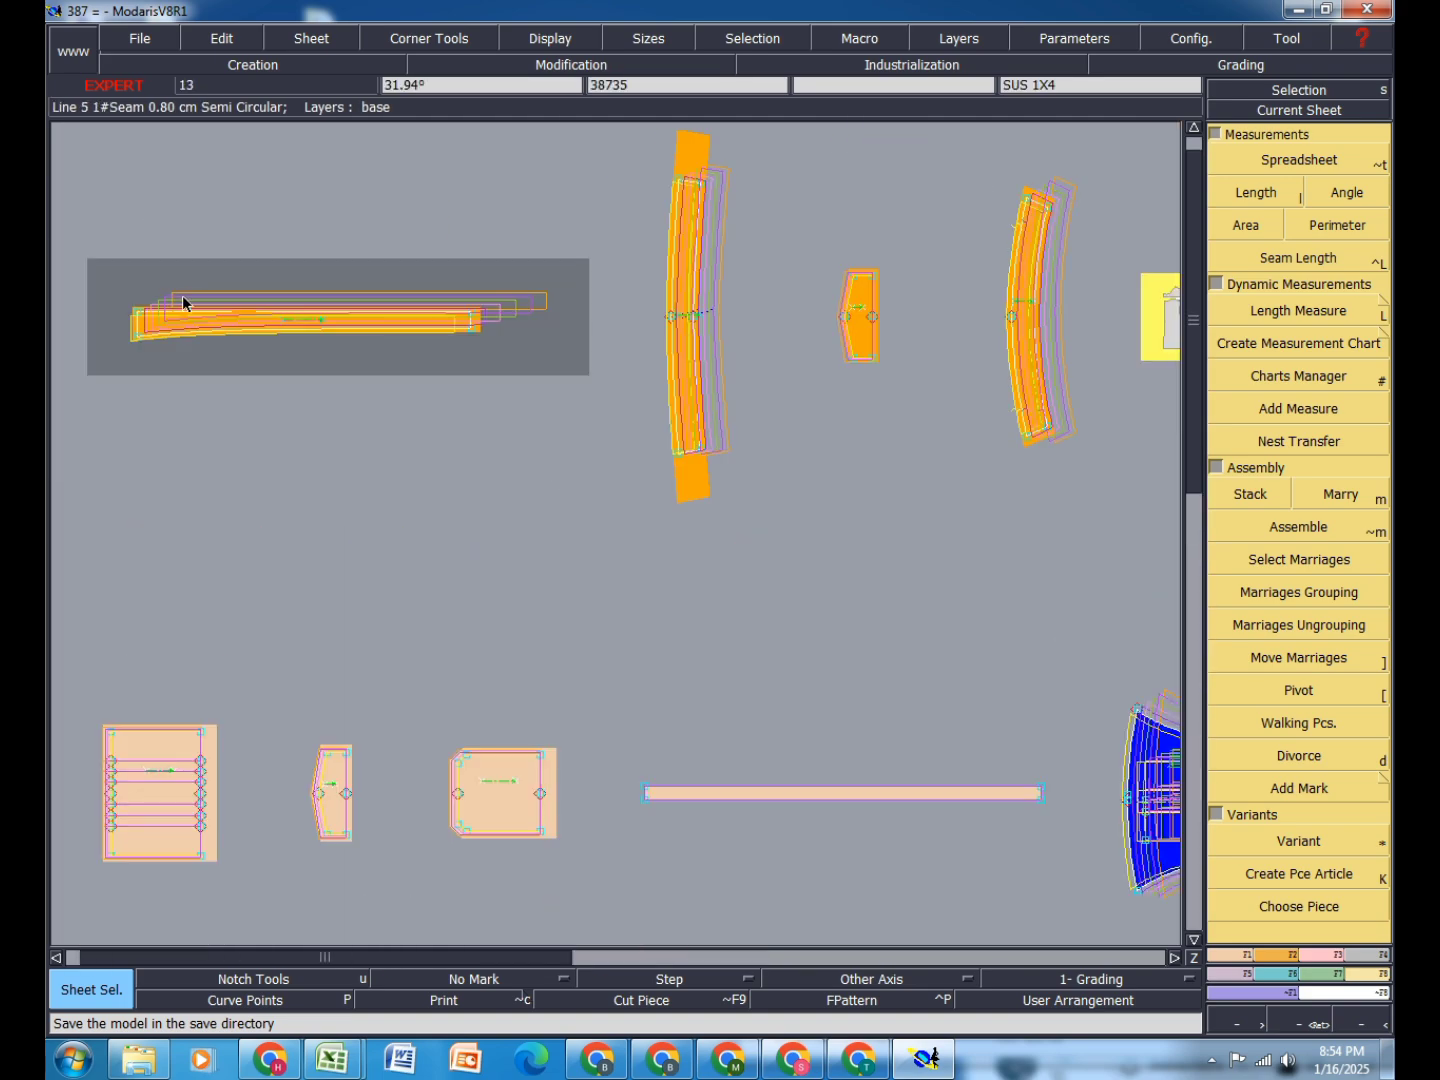
{"action": "scroll", "coordinate": [186, 298], "scroll_direction": "down", "scroll_amount": 2}
{"action": "scroll", "coordinate": [440, 291], "scroll_direction": "up", "scroll_amount": 4}
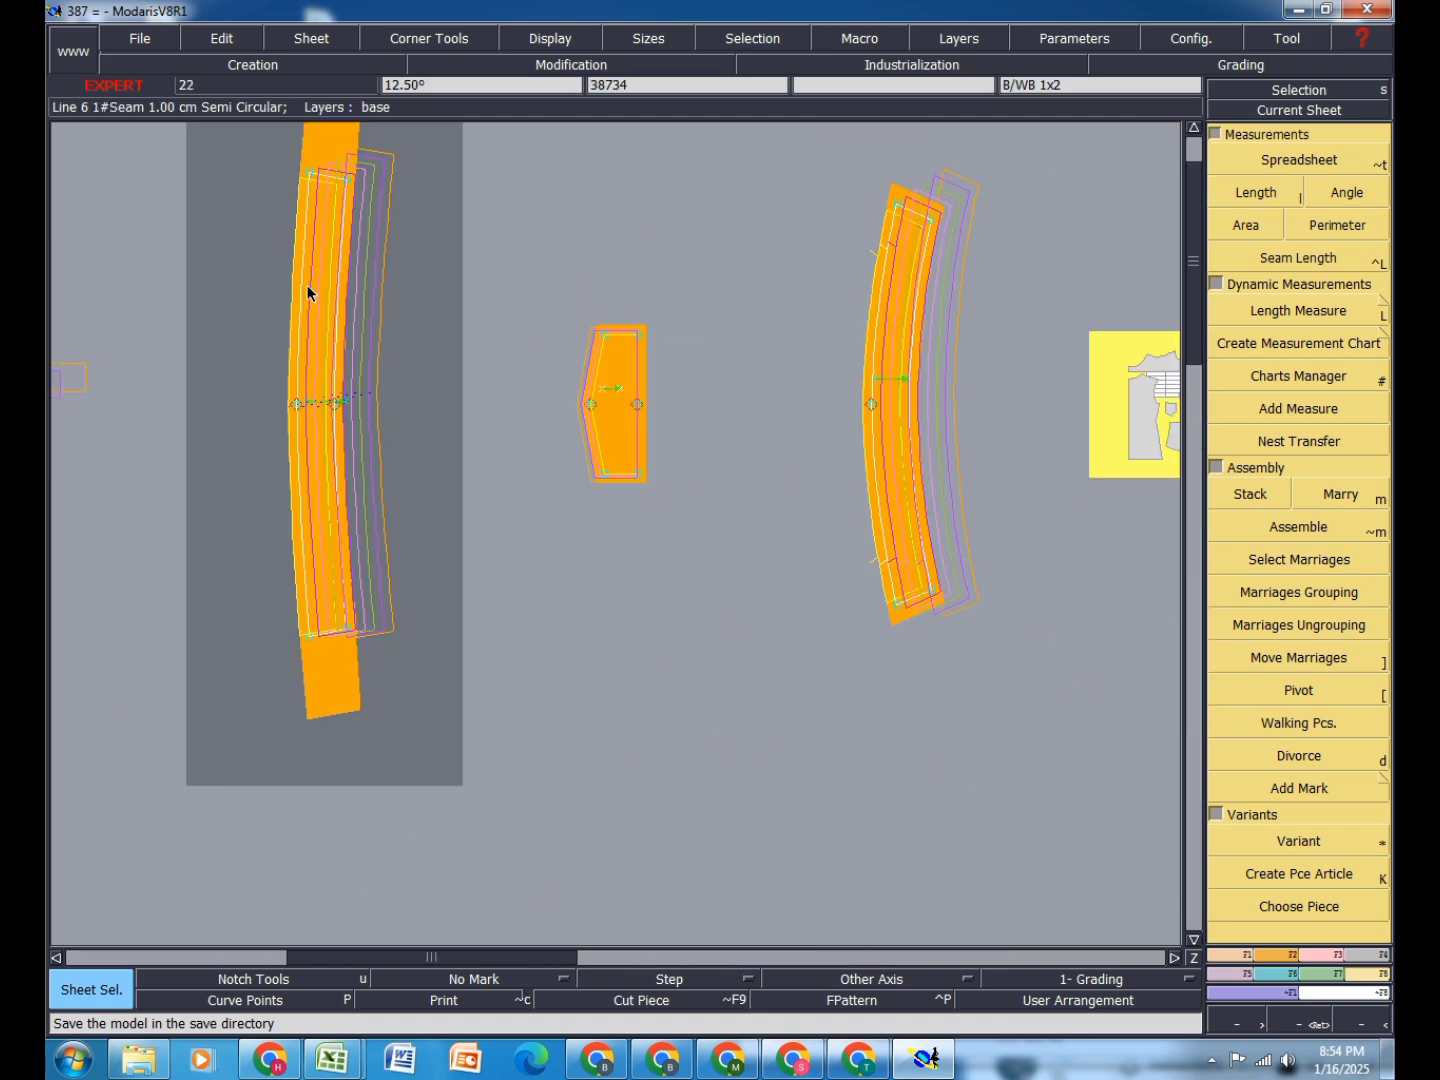
{"action": "scroll", "coordinate": [311, 301], "scroll_direction": "down", "scroll_amount": 2}
{"action": "scroll", "coordinate": [598, 325], "scroll_direction": "up", "scroll_amount": 4}
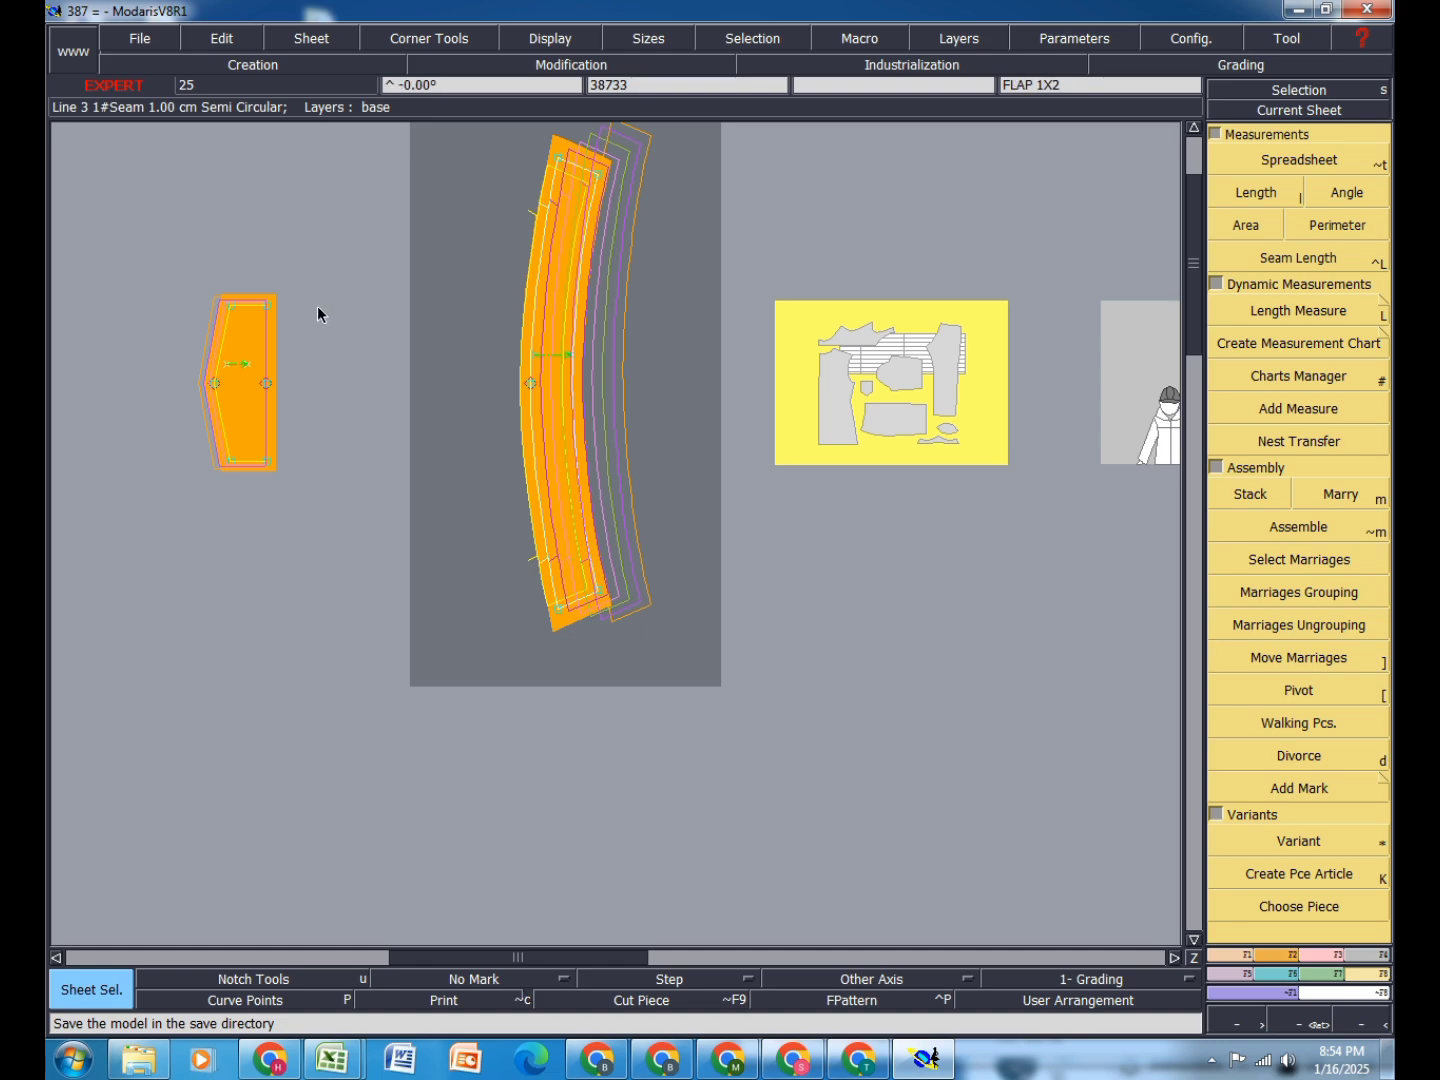
{"action": "scroll", "coordinate": [578, 344], "scroll_direction": "up", "scroll_amount": 2}
{"action": "scroll", "coordinate": [328, 326], "scroll_direction": "down", "scroll_amount": 3}
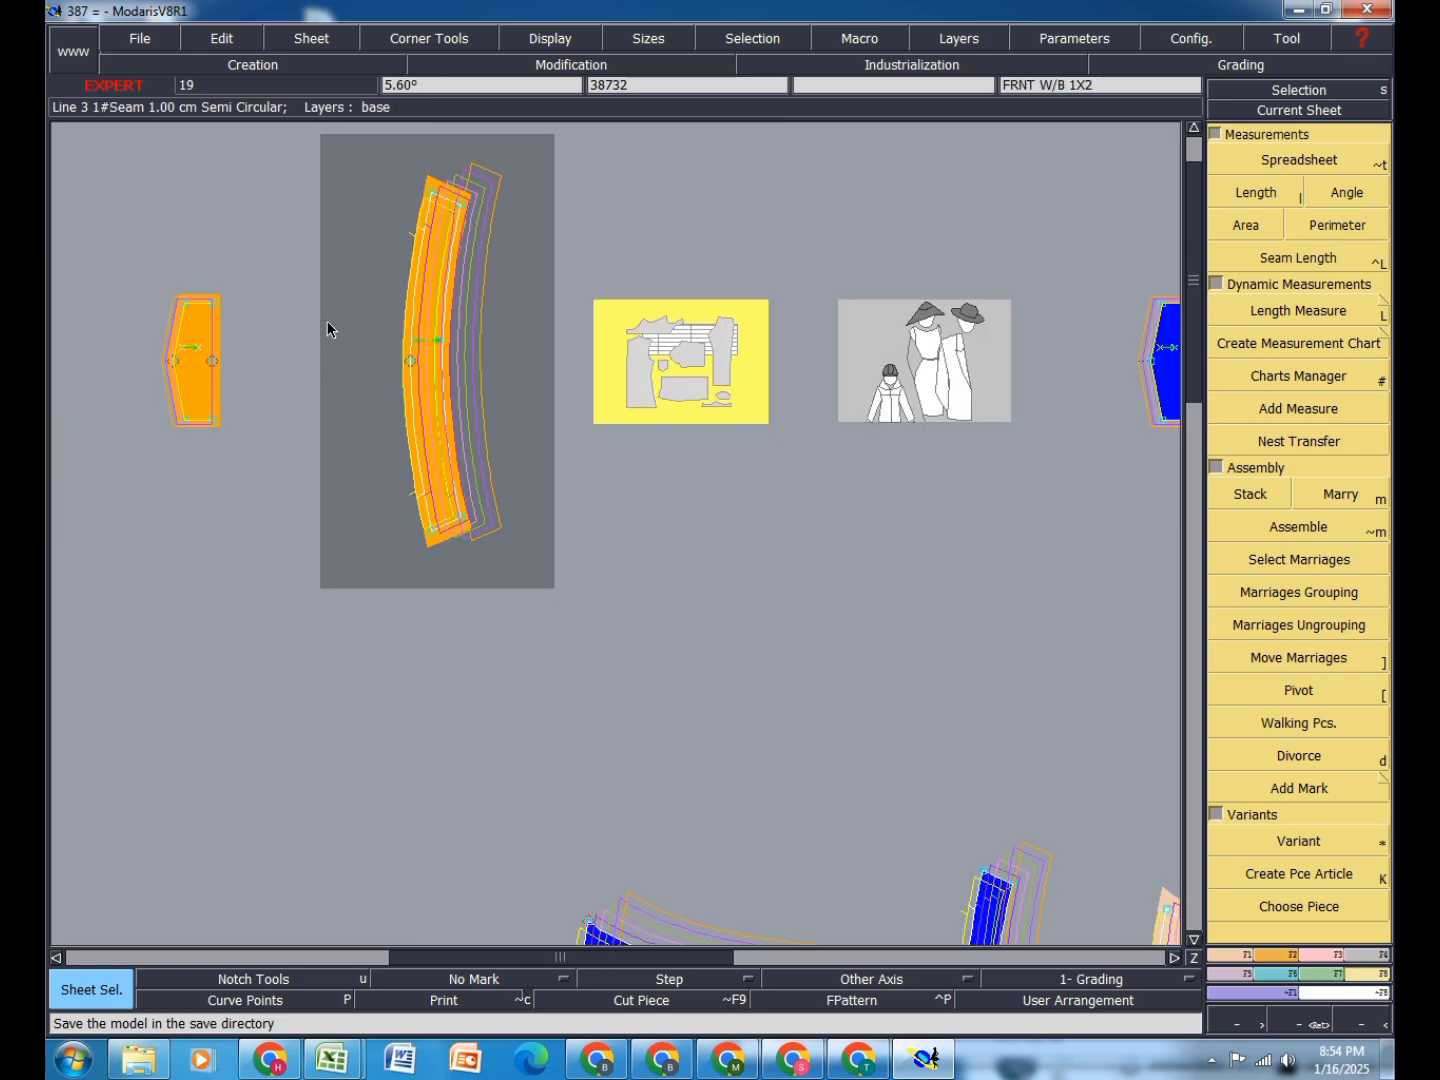
{"action": "key", "text": "space"}
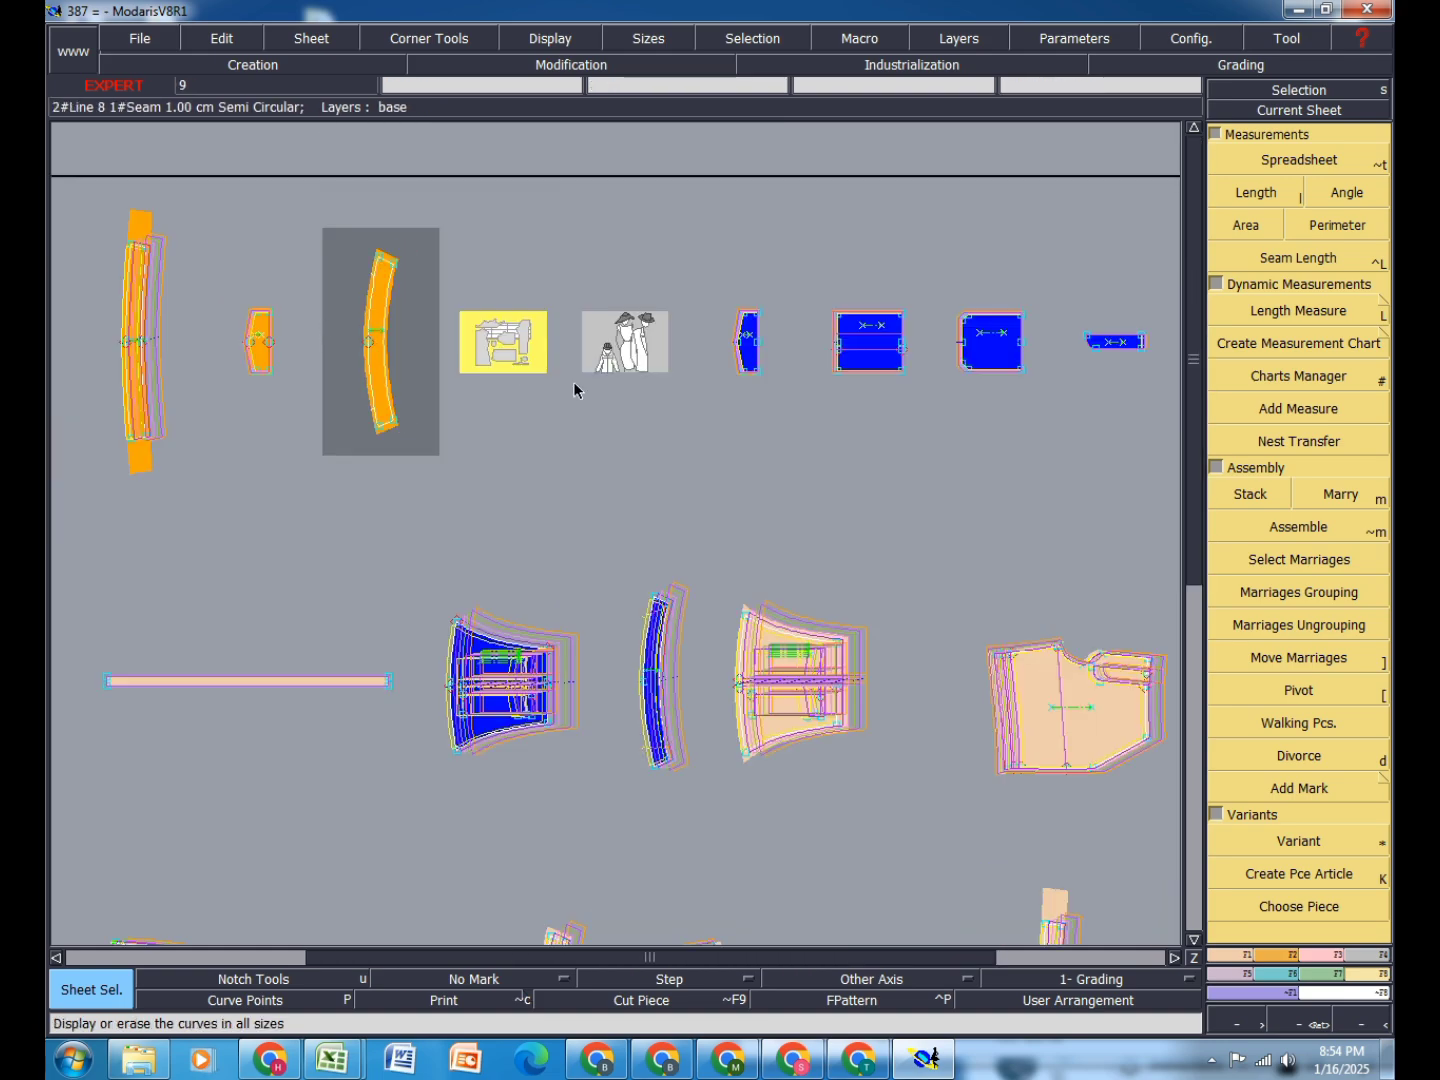
{"action": "scroll", "coordinate": [394, 299], "scroll_direction": "up", "scroll_amount": 2}
{"action": "key", "text": "space"}
{"action": "scroll", "coordinate": [170, 309], "scroll_direction": "down", "scroll_amount": 4}
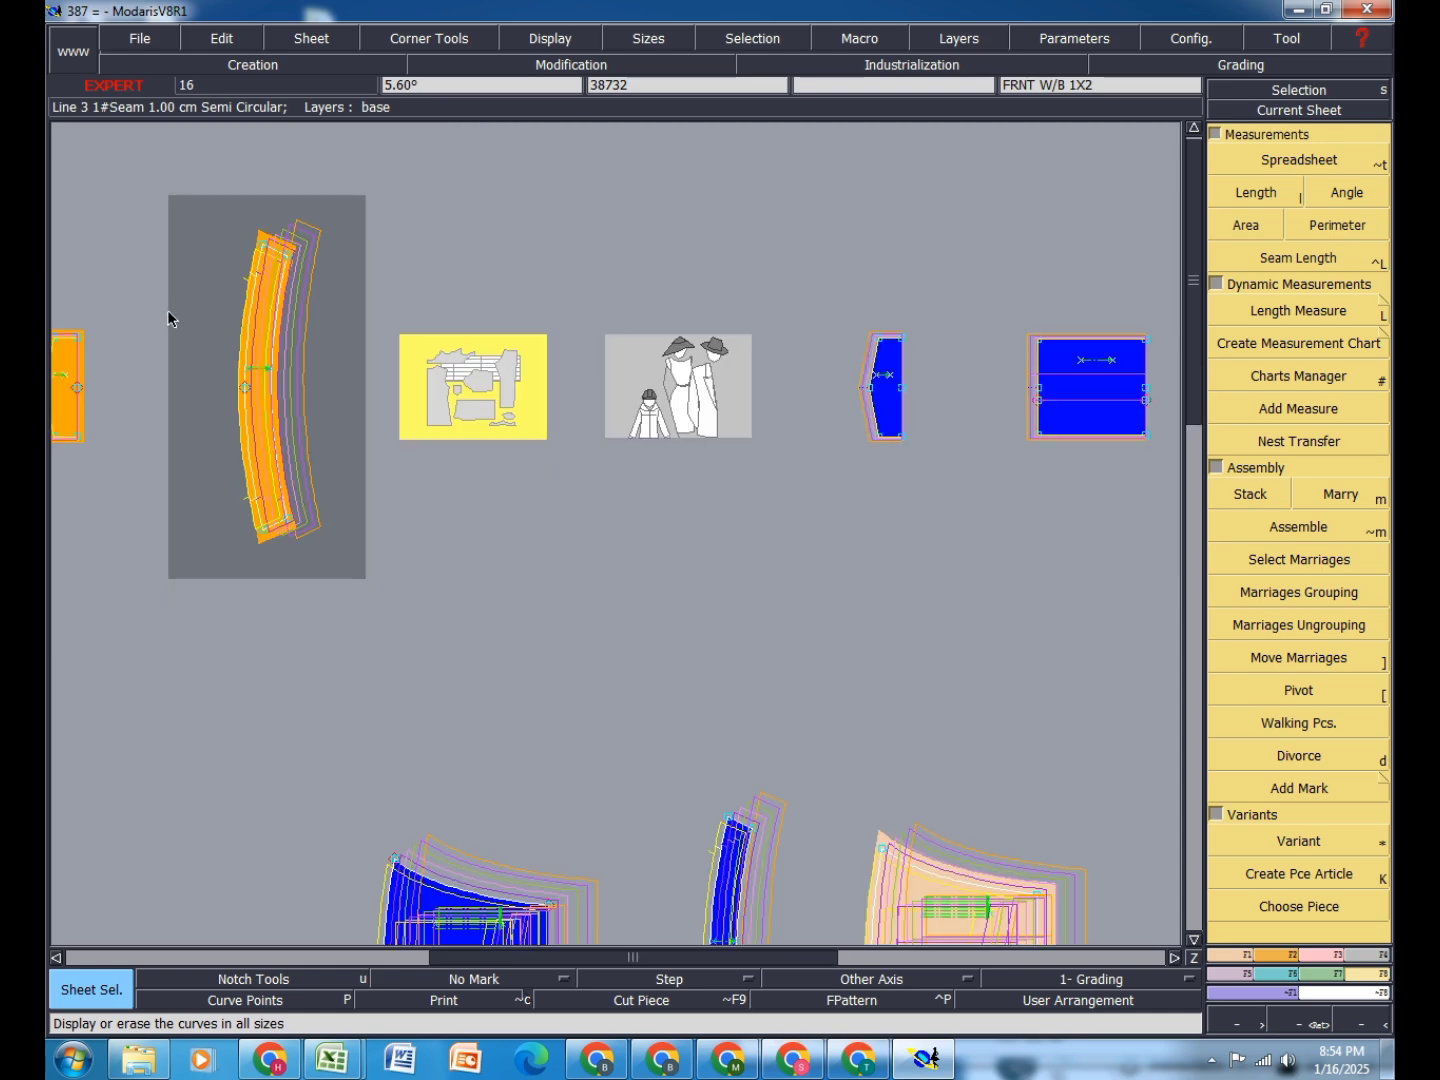
{"action": "scroll", "coordinate": [527, 346], "scroll_direction": "up", "scroll_amount": 3}
{"action": "scroll", "coordinate": [800, 300], "scroll_direction": "down", "scroll_amount": 5}
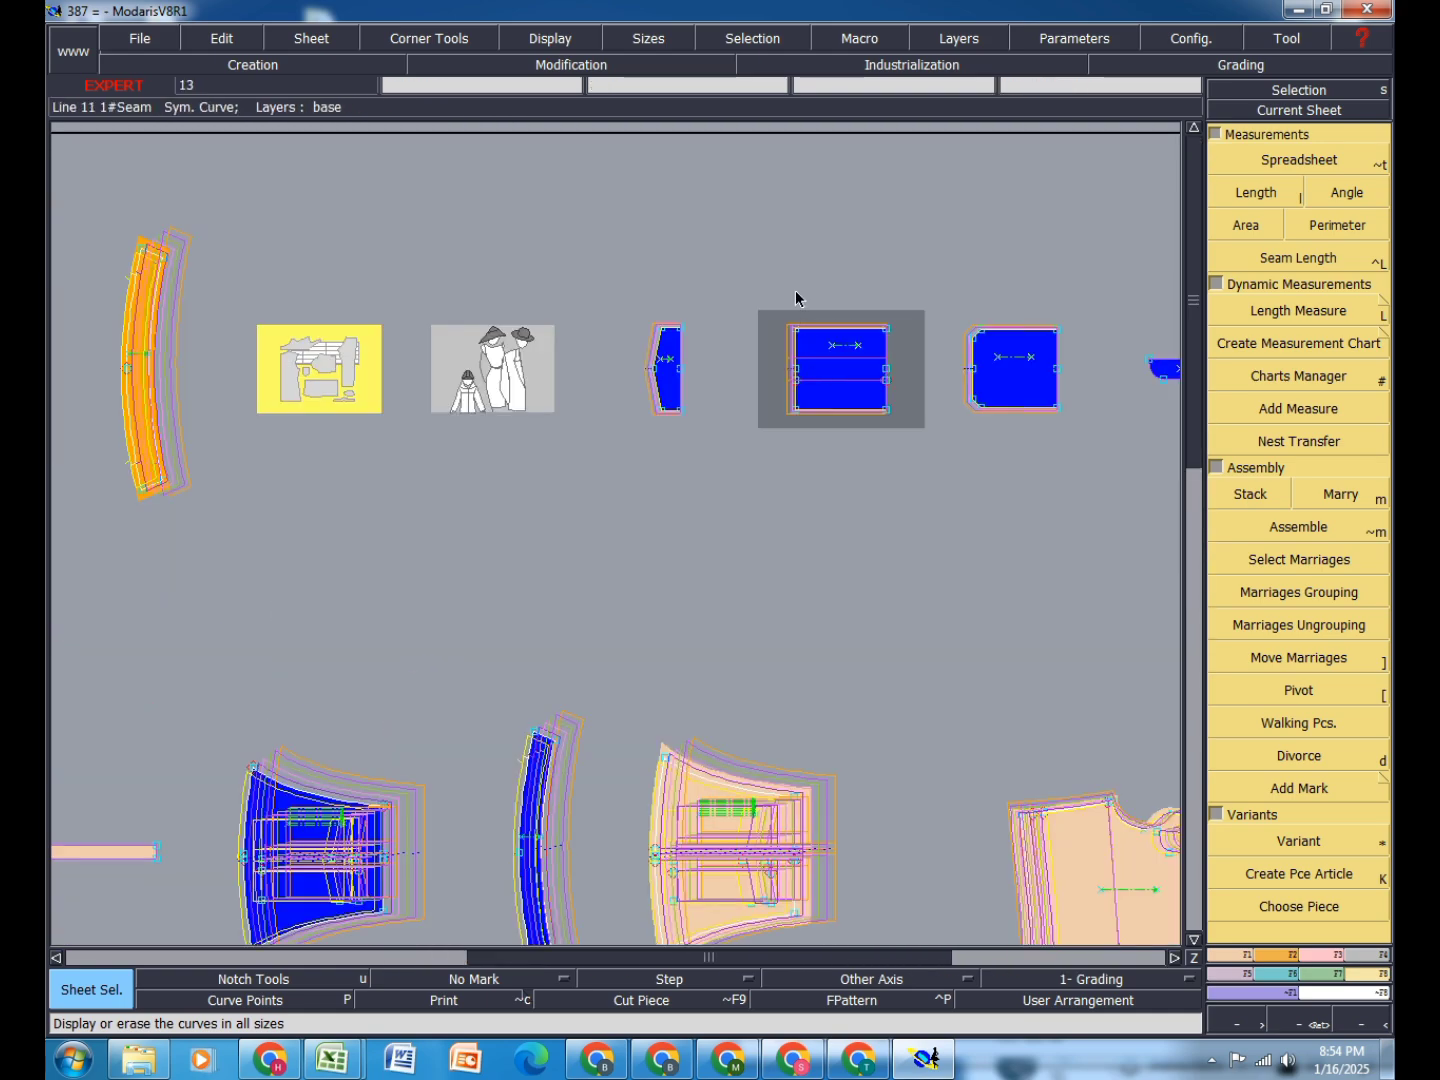
{"action": "scroll", "coordinate": [386, 455], "scroll_direction": "up", "scroll_amount": 5}
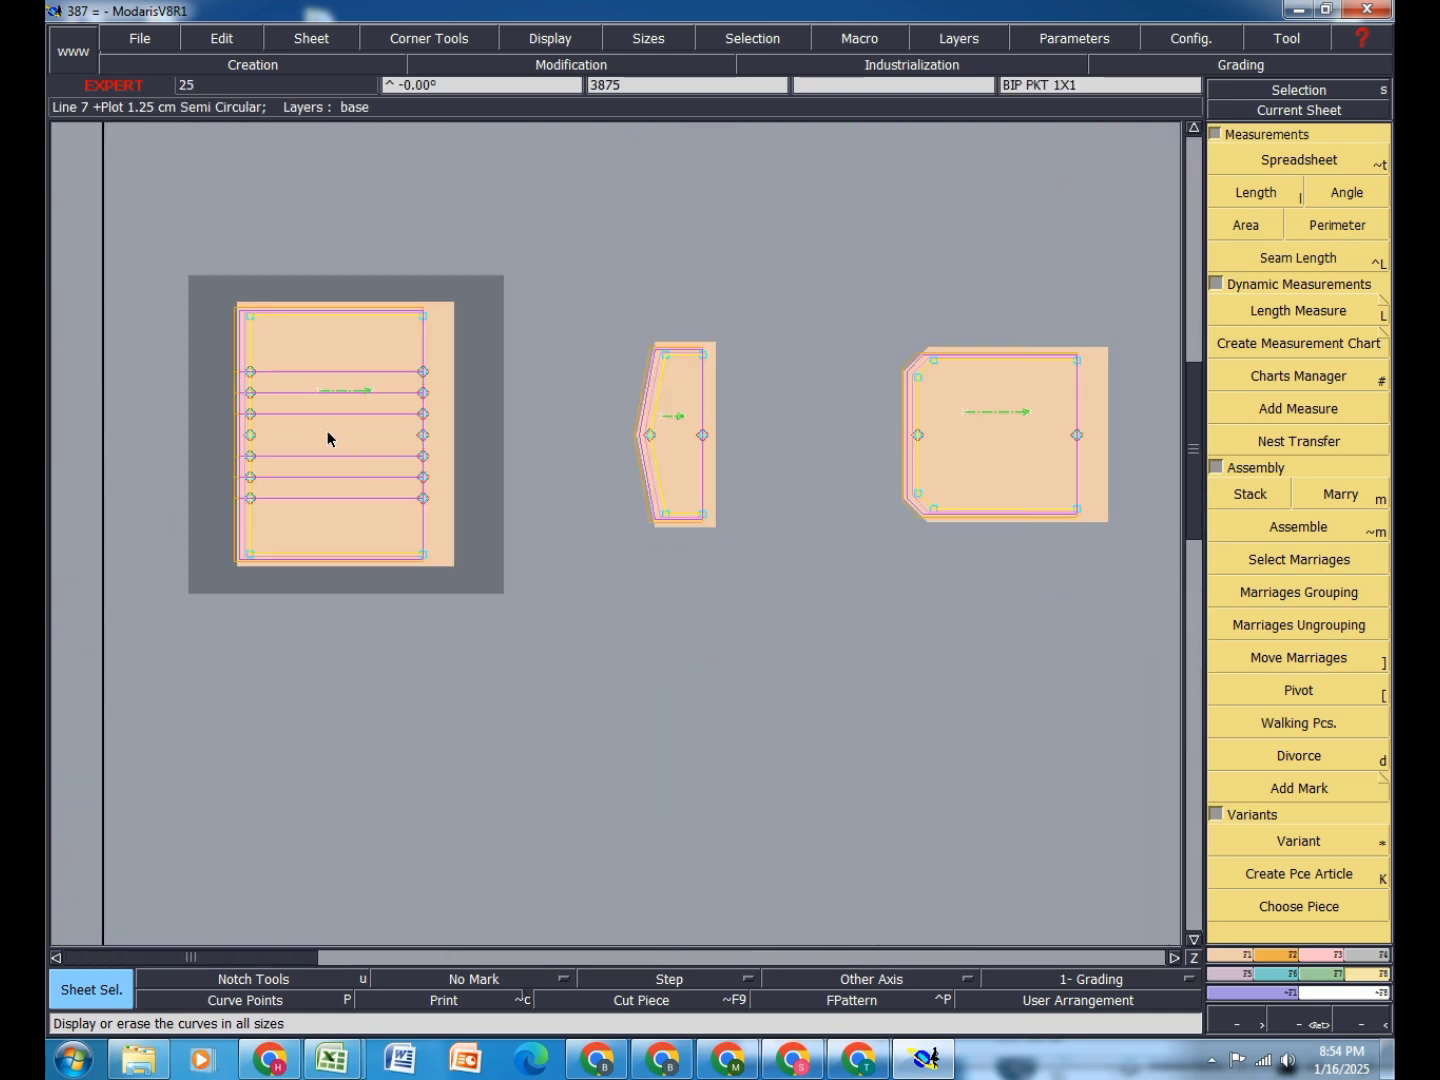
{"action": "scroll", "coordinate": [127, 402], "scroll_direction": "down", "scroll_amount": 5}
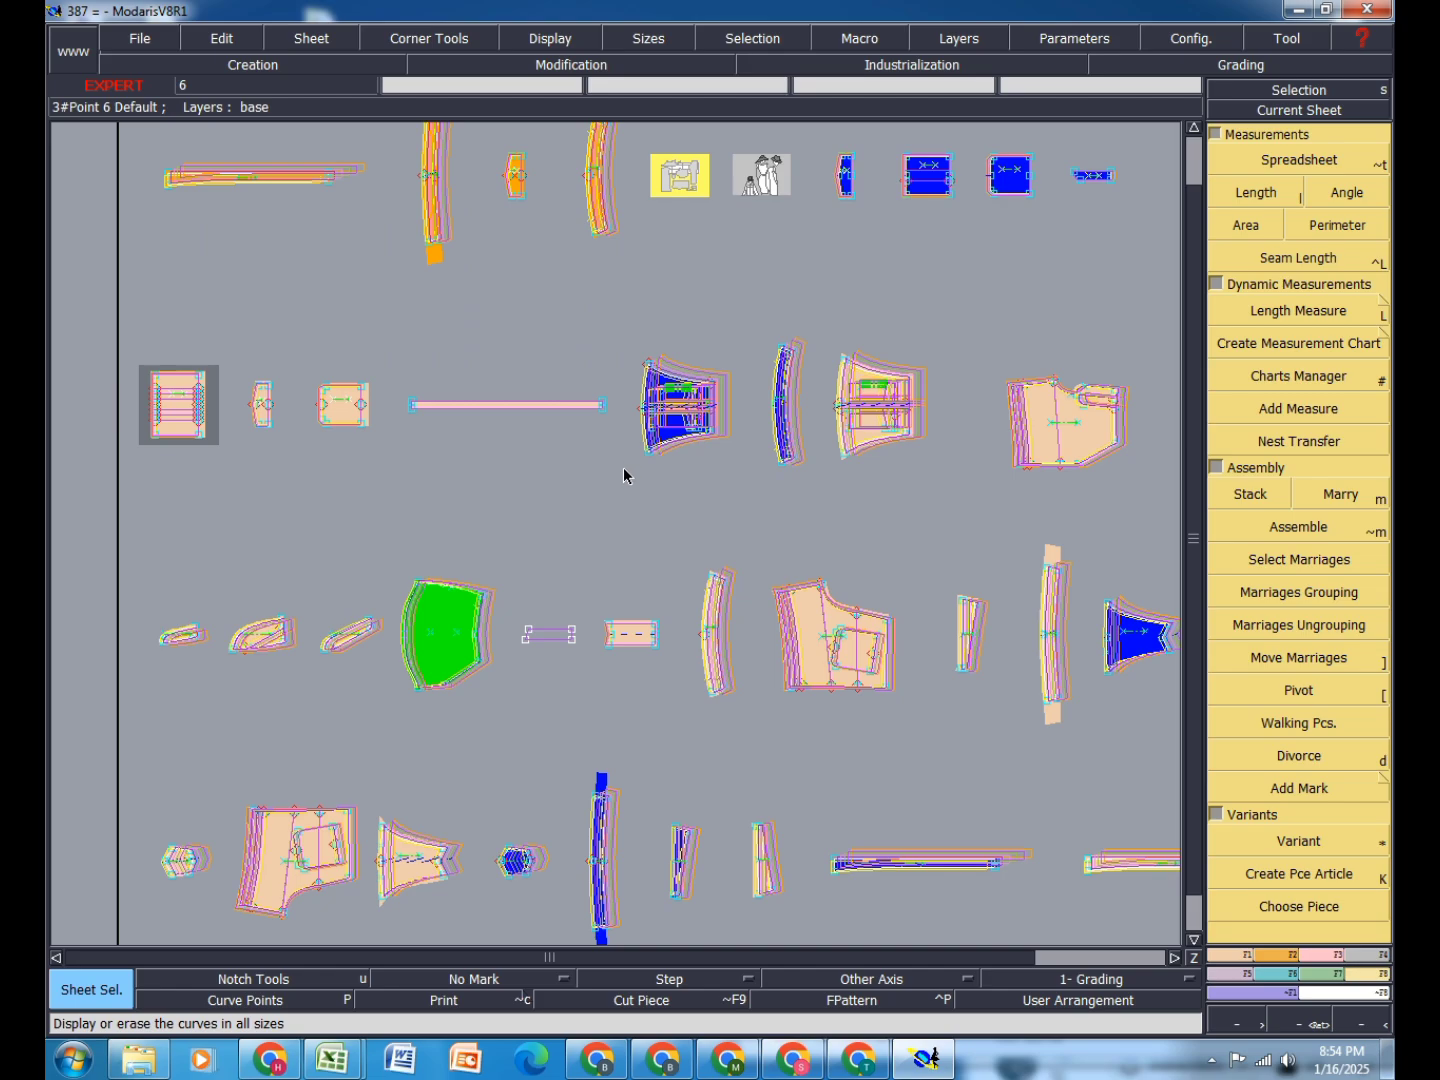
Step: Turn off the fabric-type colours and examine the graded nests of the front bib, front waistband, front and remaining pieces
{"action": "key", "text": "ctrl+f"}
{"action": "scroll", "coordinate": [718, 414], "scroll_direction": "up", "scroll_amount": 3}
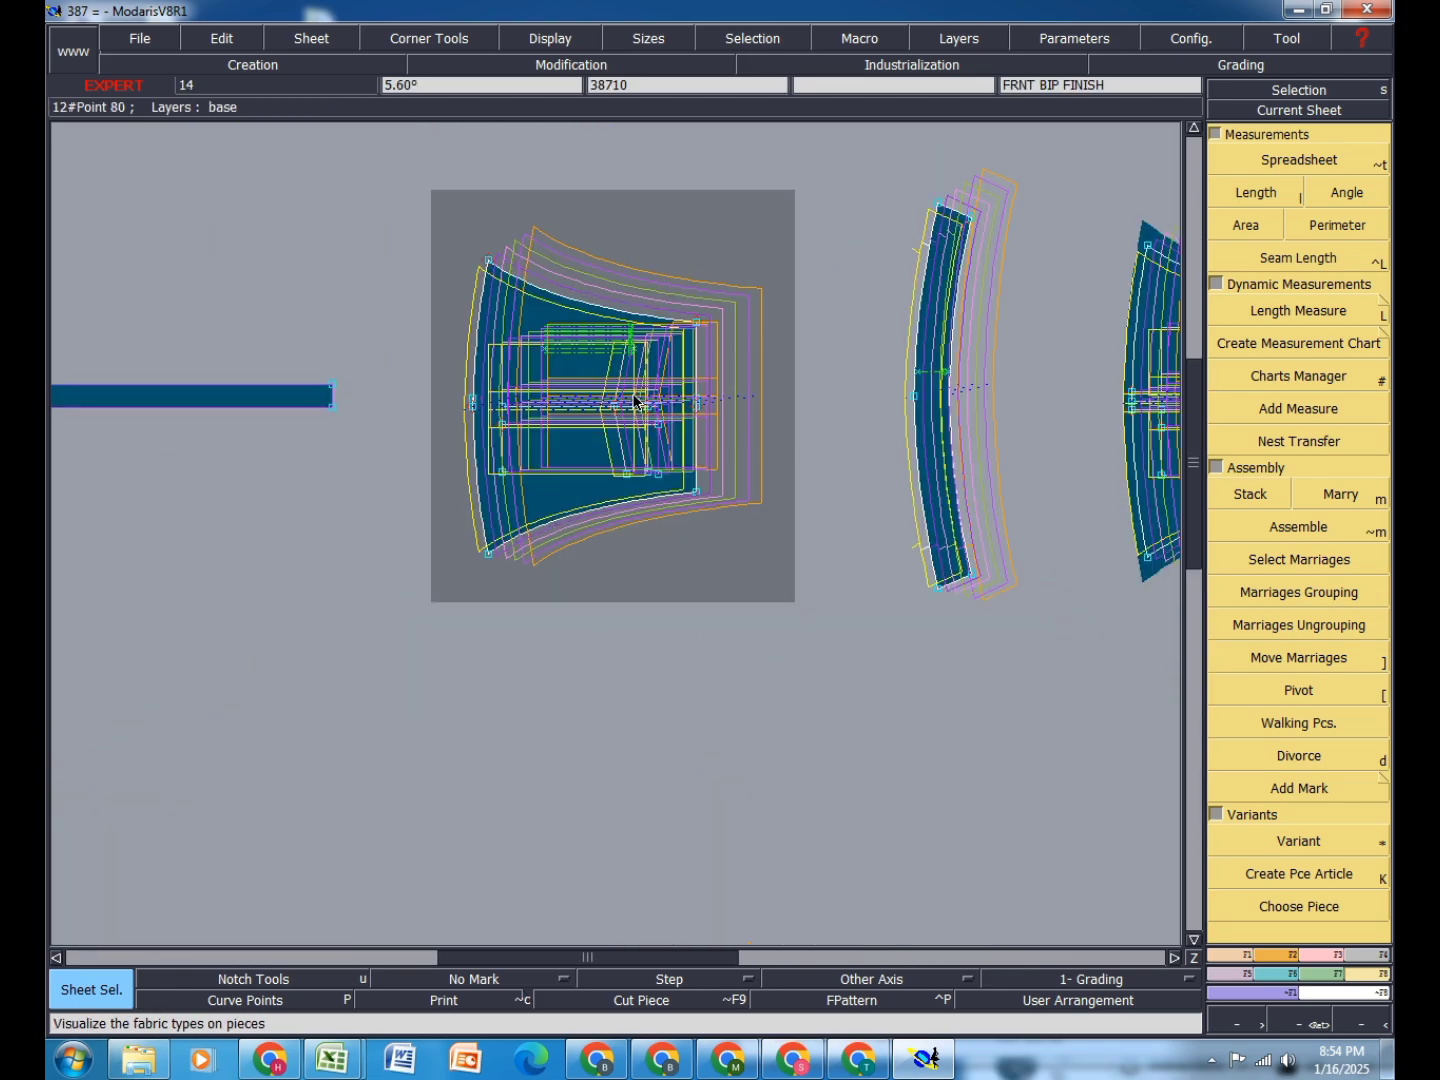
{"action": "scroll", "coordinate": [580, 392], "scroll_direction": "down", "scroll_amount": 3}
{"action": "scroll", "coordinate": [923, 440], "scroll_direction": "up", "scroll_amount": 3}
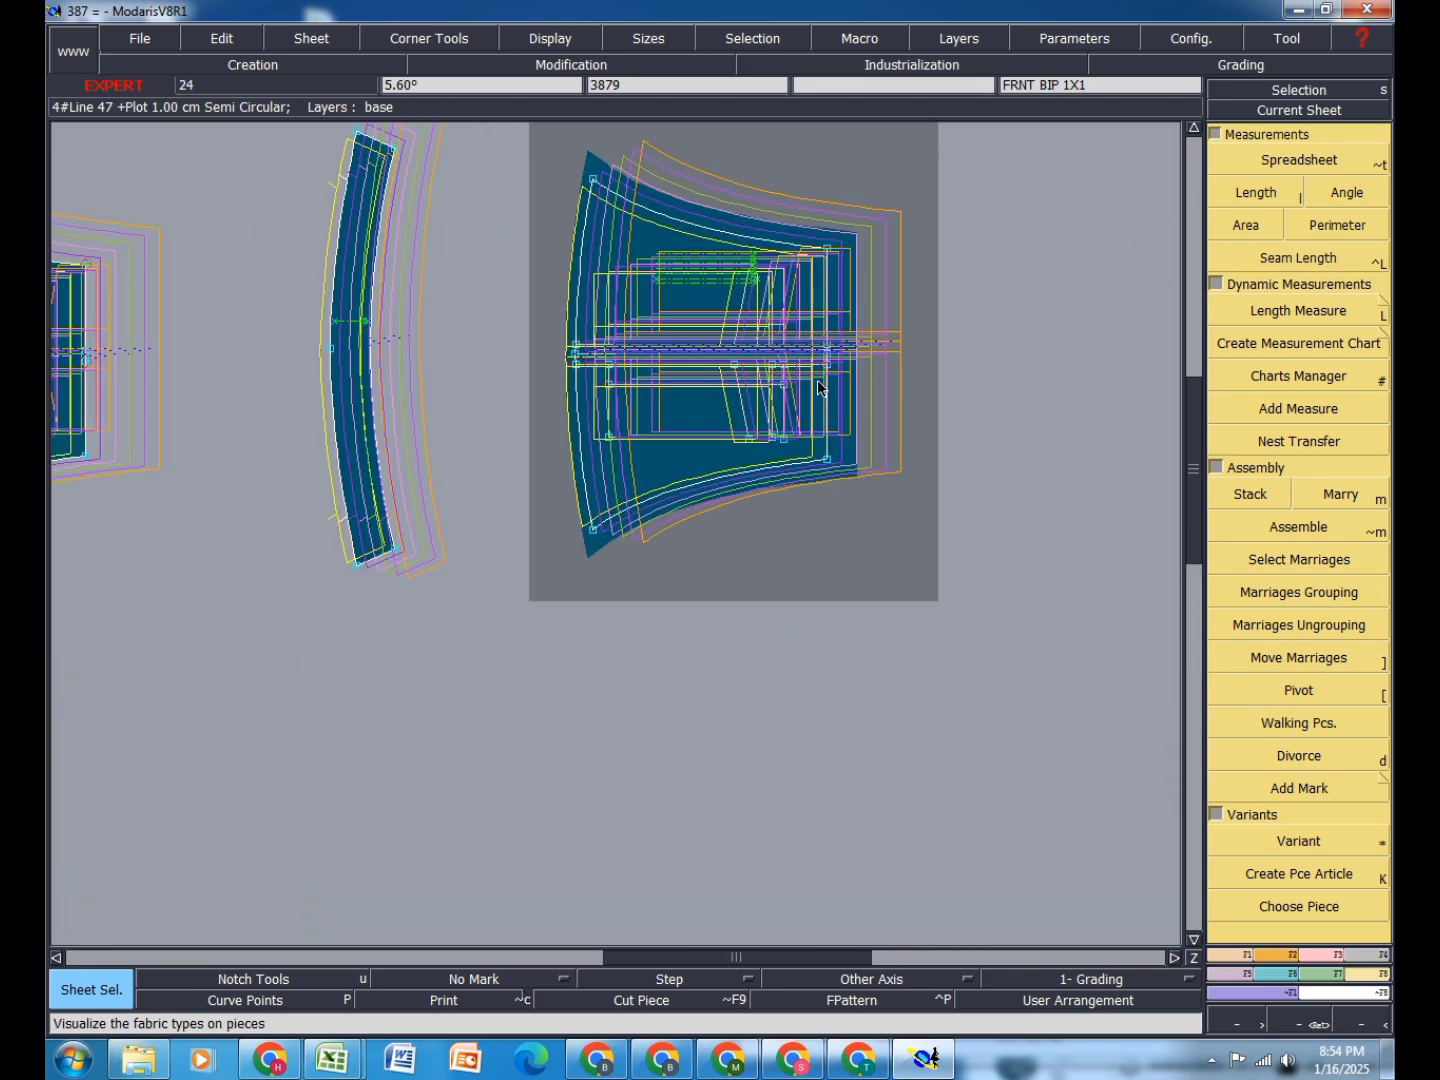
{"action": "scroll", "coordinate": [755, 350], "scroll_direction": "down", "scroll_amount": 2}
{"action": "scroll", "coordinate": [751, 350], "scroll_direction": "down", "scroll_amount": 2}
{"action": "scroll", "coordinate": [761, 440], "scroll_direction": "up", "scroll_amount": 5}
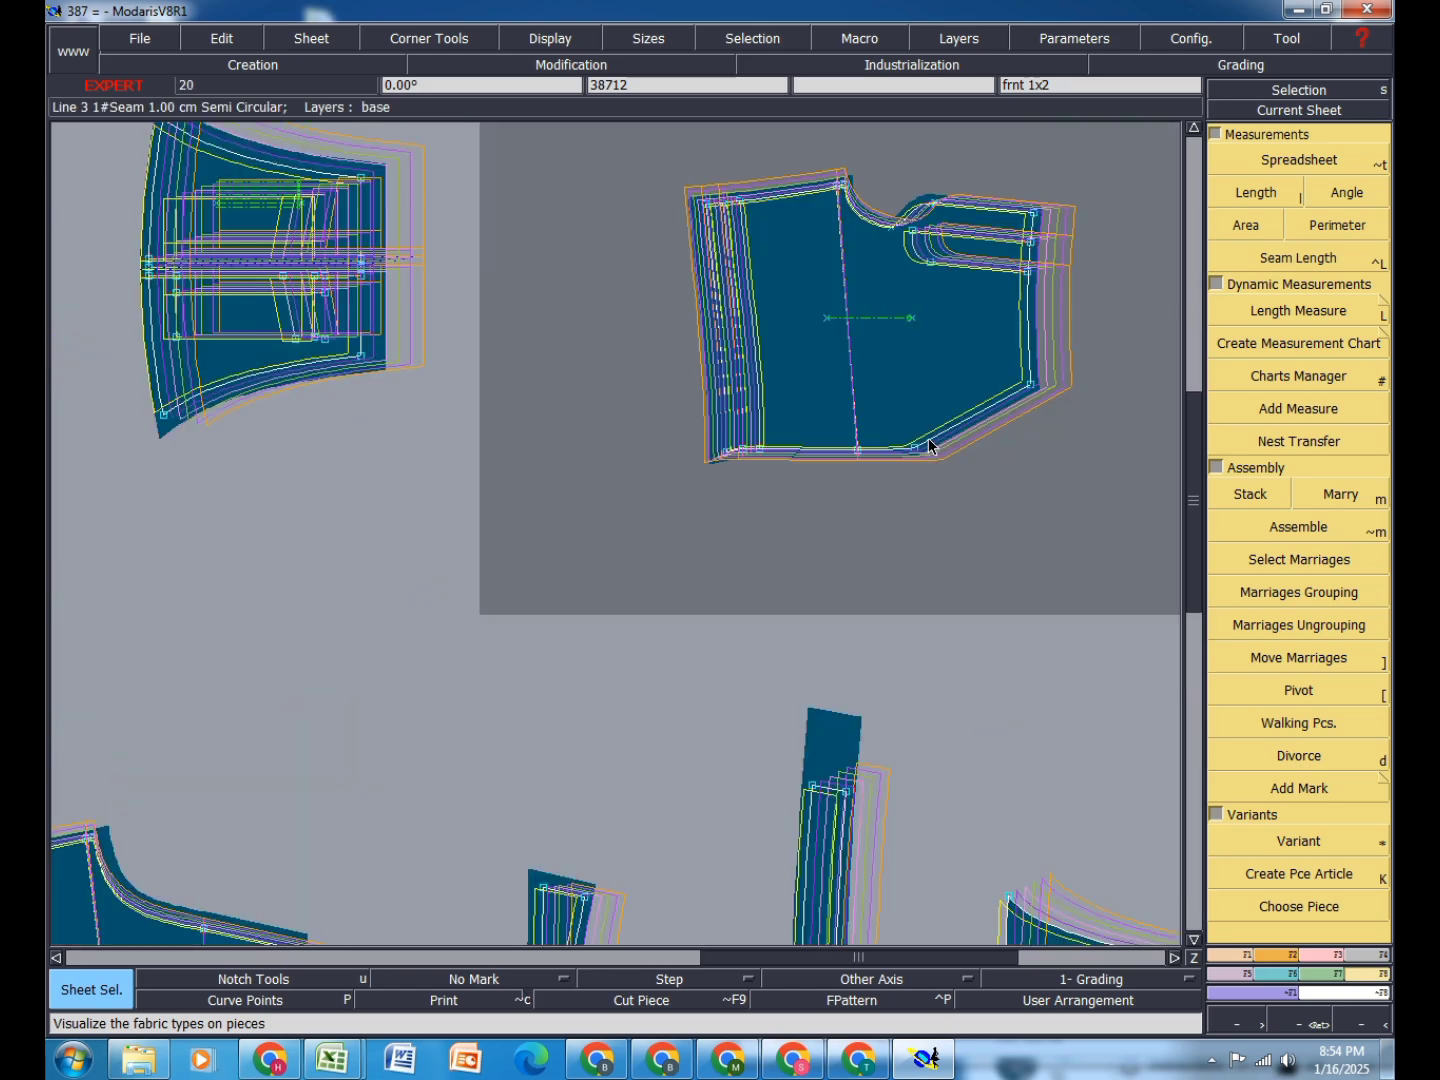
{"action": "scroll", "coordinate": [720, 485], "scroll_direction": "down", "scroll_amount": 2}
{"action": "scroll", "coordinate": [848, 335], "scroll_direction": "up", "scroll_amount": 4}
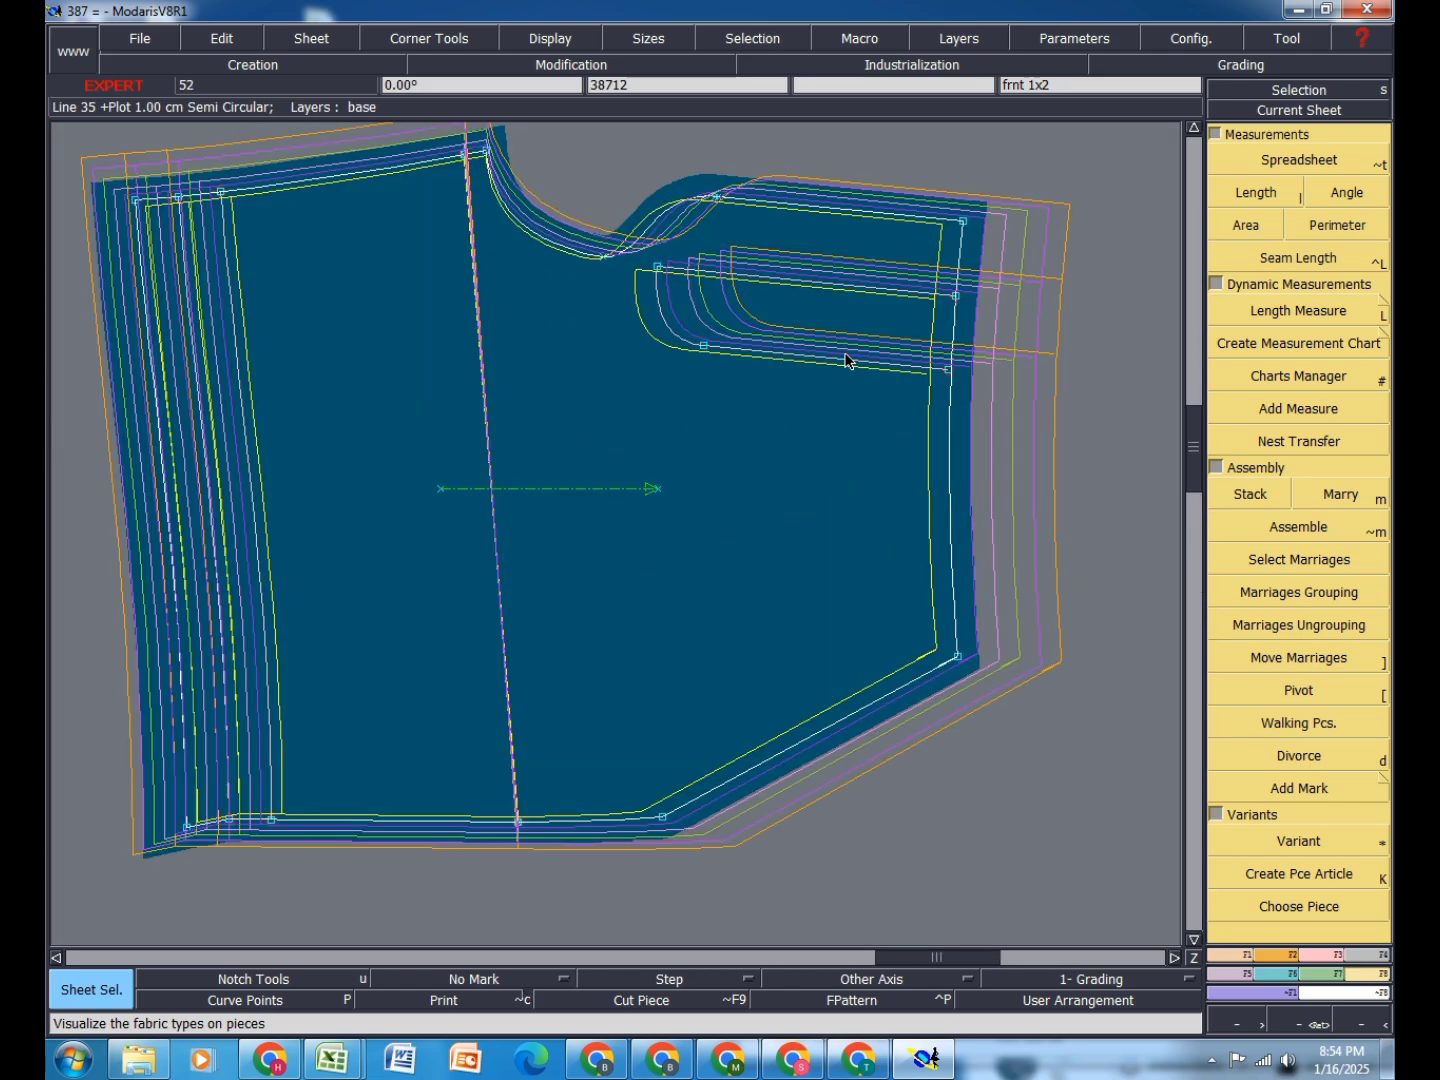
{"action": "scroll", "coordinate": [960, 330], "scroll_direction": "down", "scroll_amount": 1}
{"action": "scroll", "coordinate": [968, 327], "scroll_direction": "down", "scroll_amount": 3}
{"action": "scroll", "coordinate": [842, 595], "scroll_direction": "up", "scroll_amount": 1}
{"action": "scroll", "coordinate": [845, 514], "scroll_direction": "down", "scroll_amount": 2}
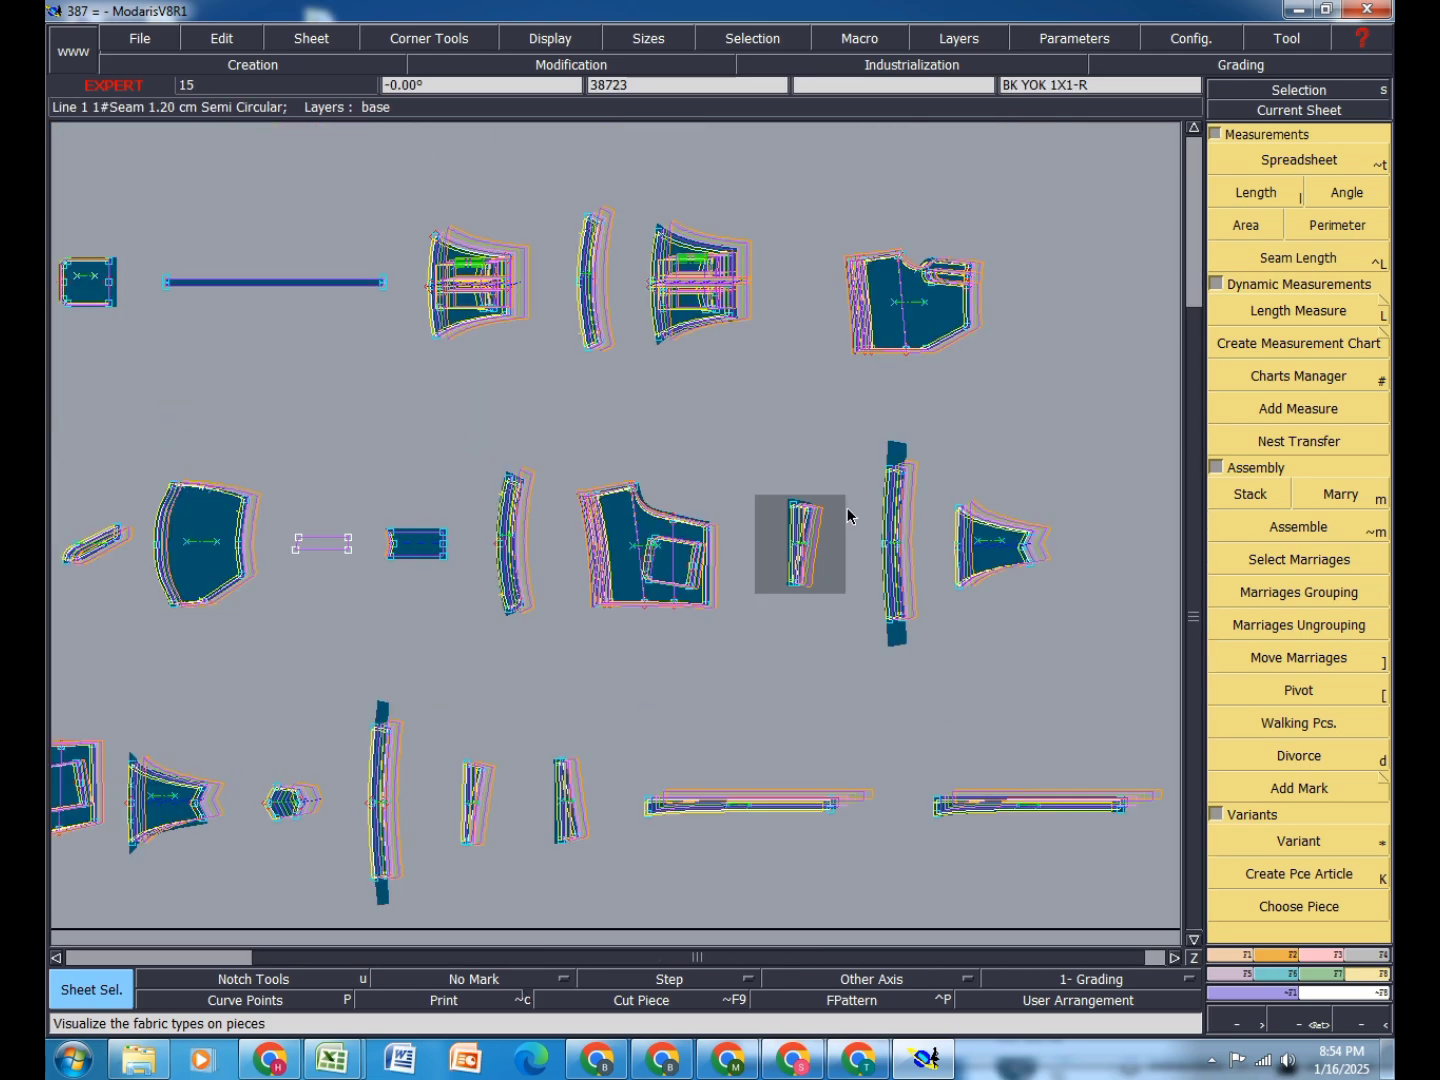
{"action": "scroll", "coordinate": [845, 491], "scroll_direction": "up", "scroll_amount": 1}
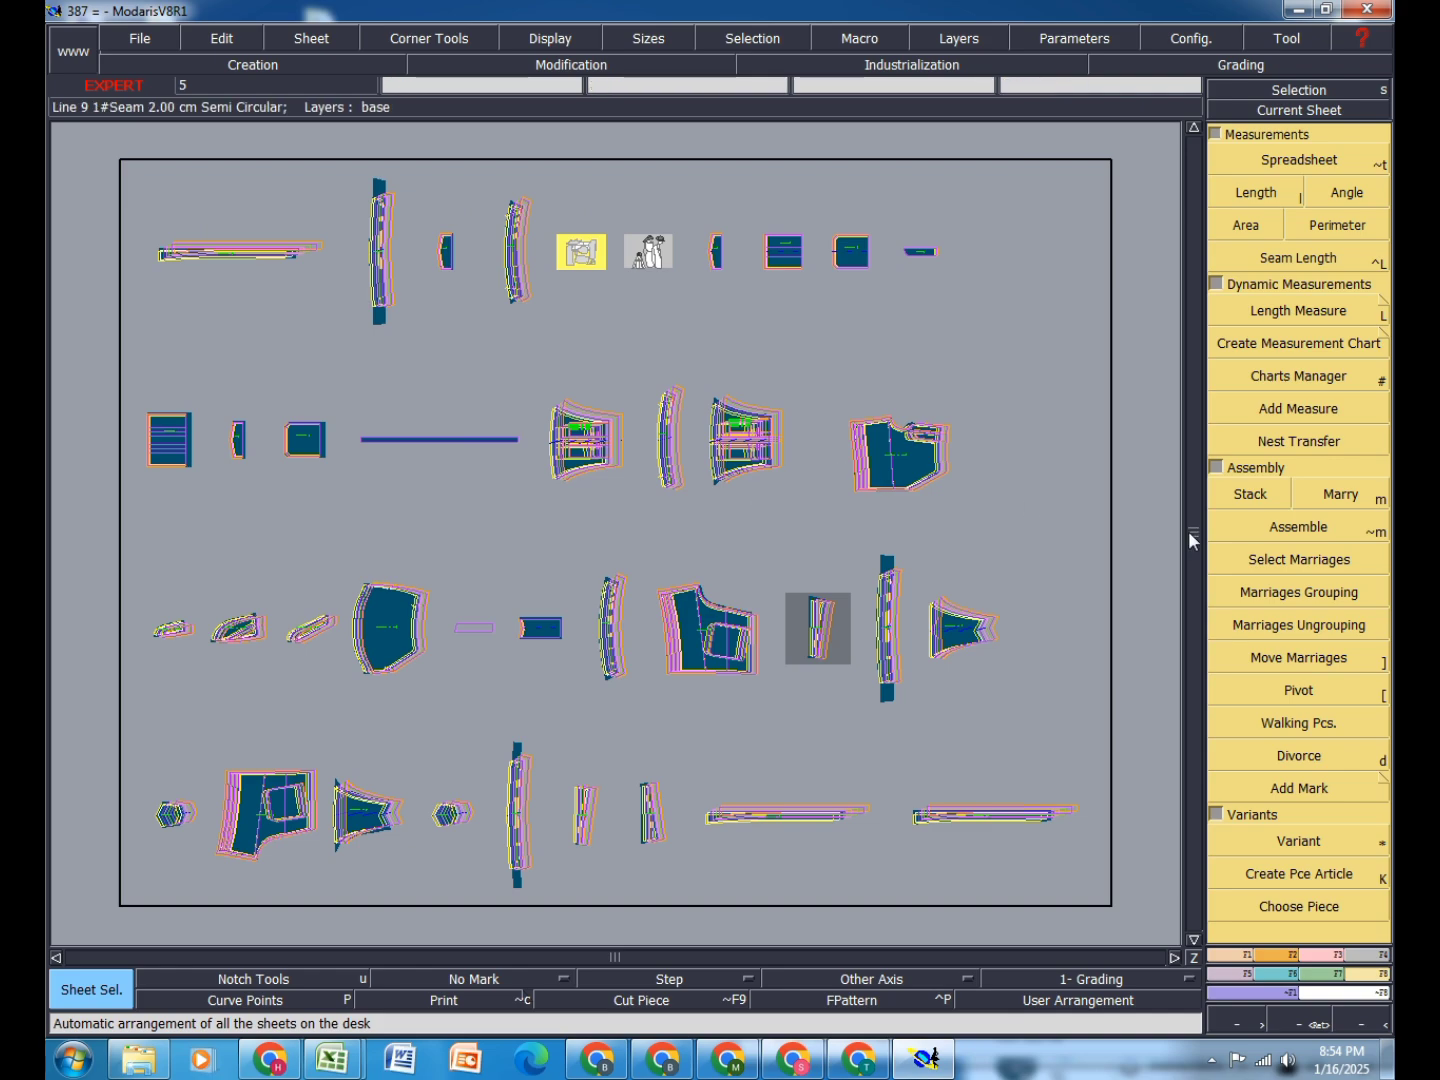
{"action": "left_click", "coordinate": [1210, 1059]}
{"action": "left_click", "coordinate": [1175, 951]}
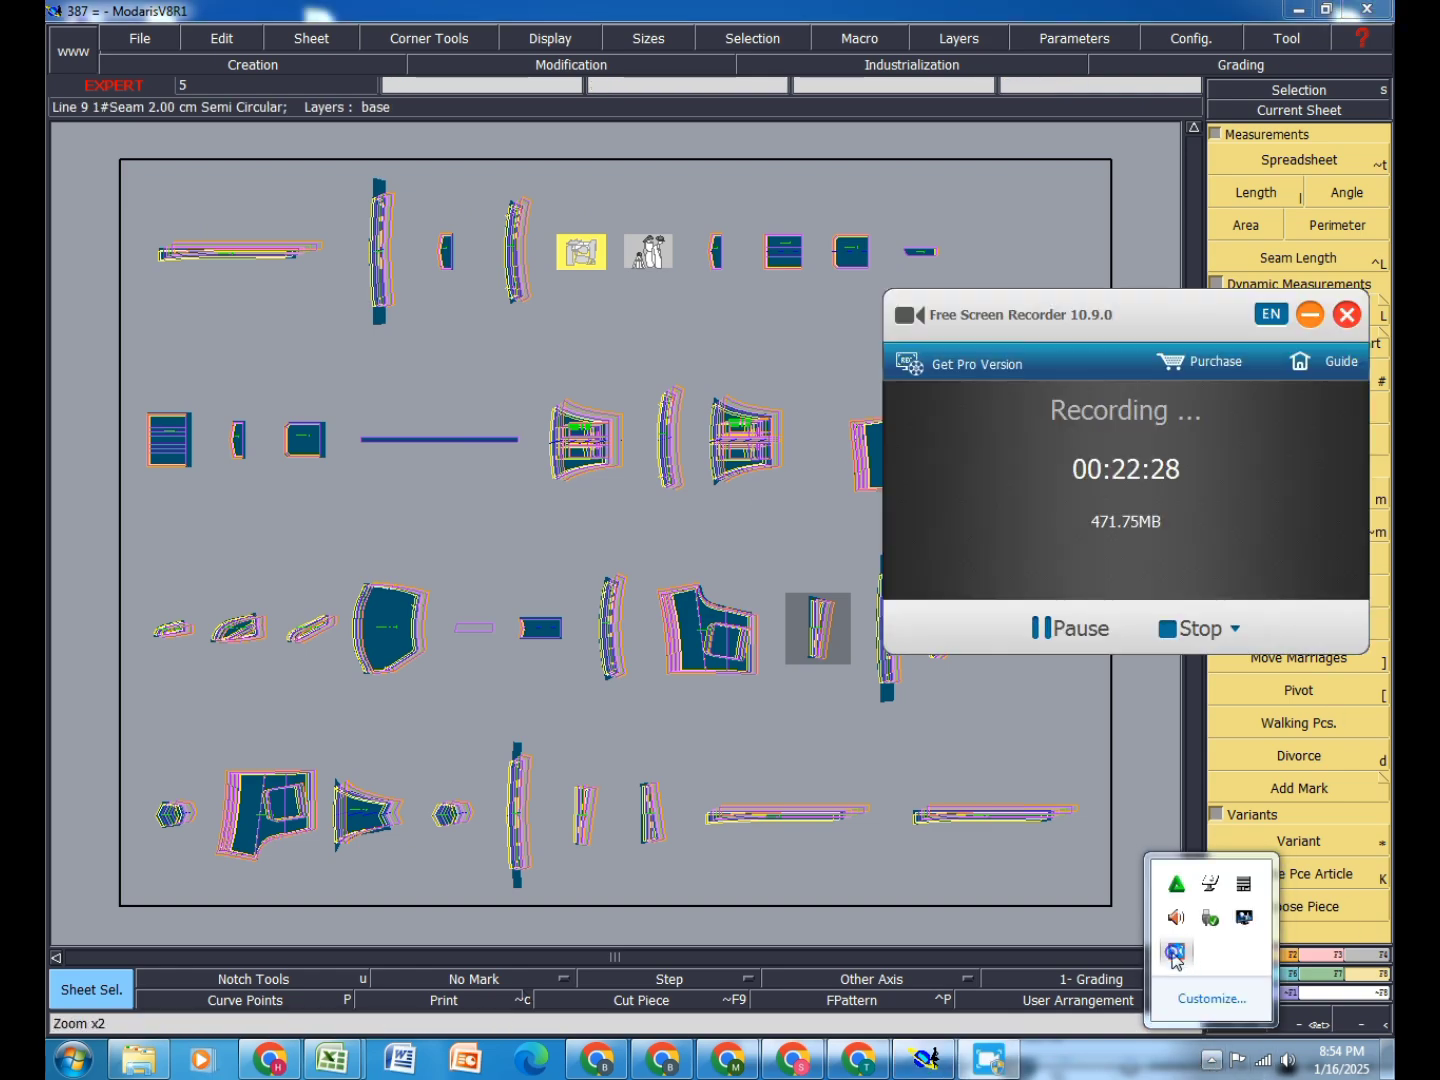